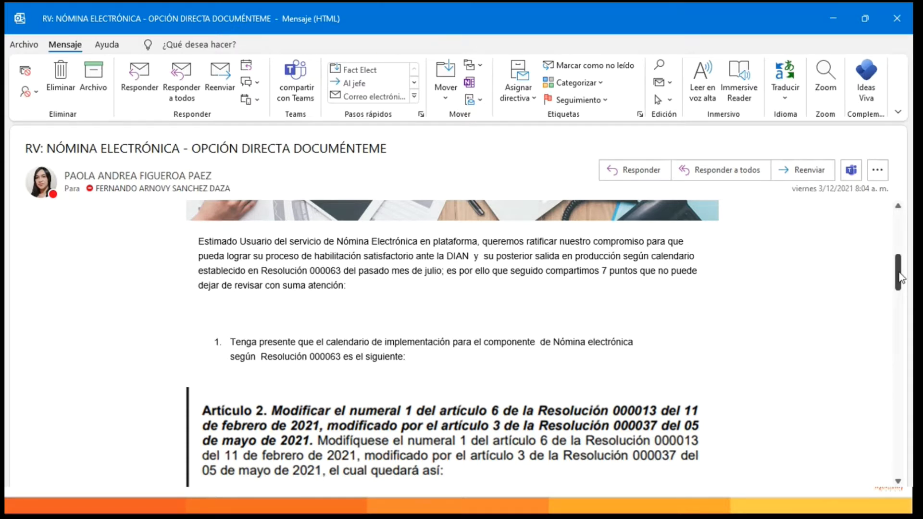
# Read the DIAN implementation calendar and the go-live deadline table under item 1 of the electronic payroll e-mail.
pyautogui.moveTo(898, 274); pyautogui.dragTo(900, 281)
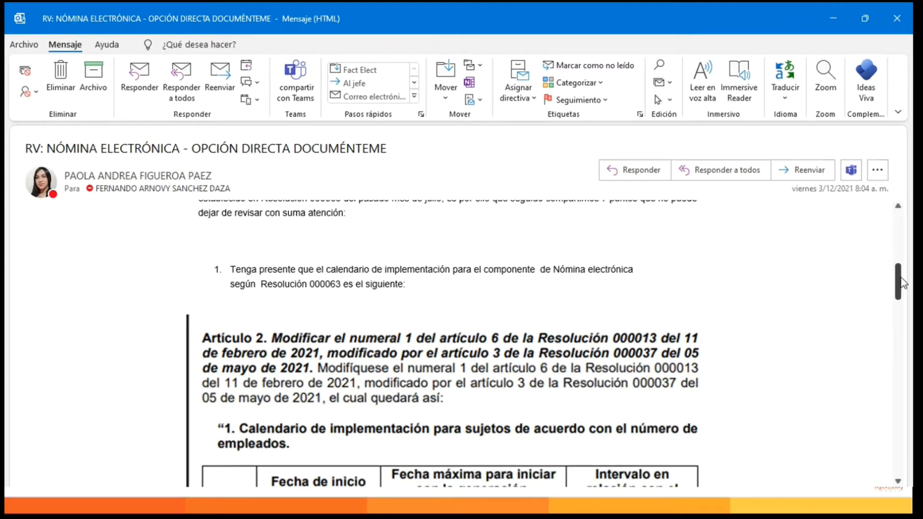
pyautogui.moveTo(900, 281); pyautogui.dragTo(902, 304)
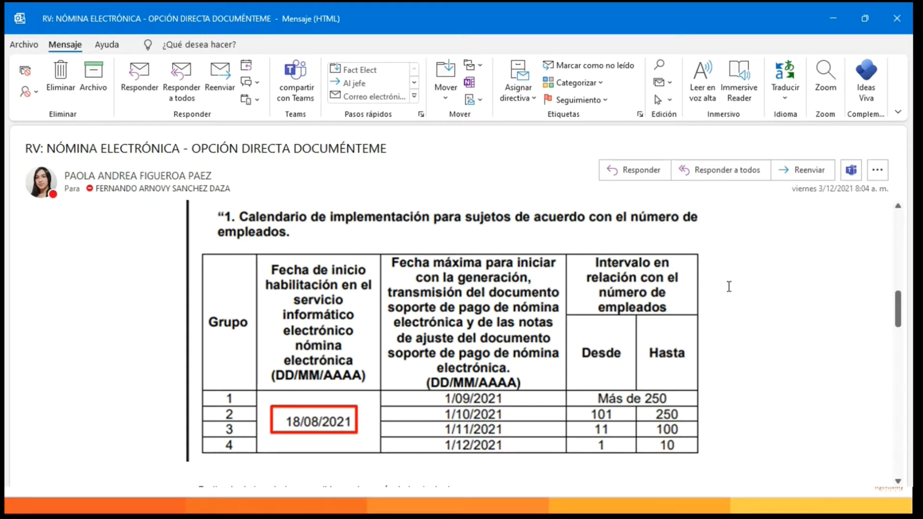
pyautogui.moveTo(901, 310); pyautogui.dragTo(899, 333)
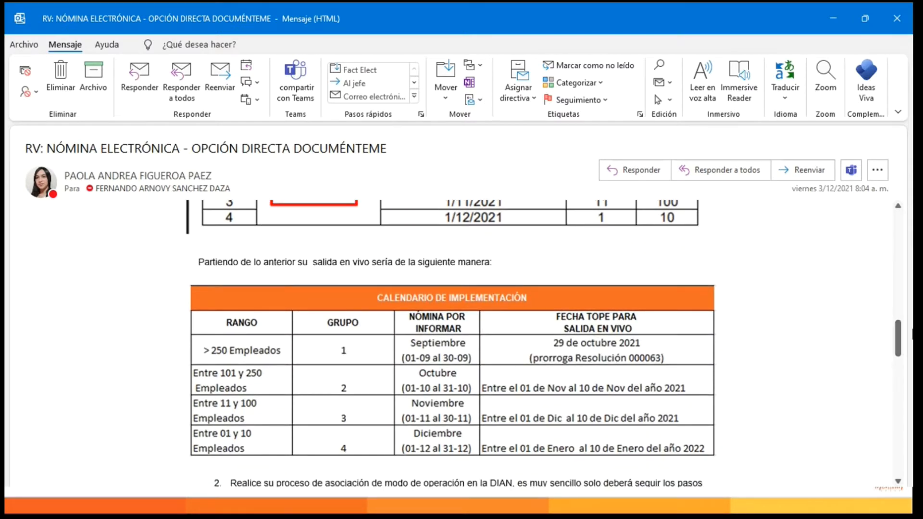
pyautogui.moveTo(899, 330); pyautogui.dragTo(899, 333)
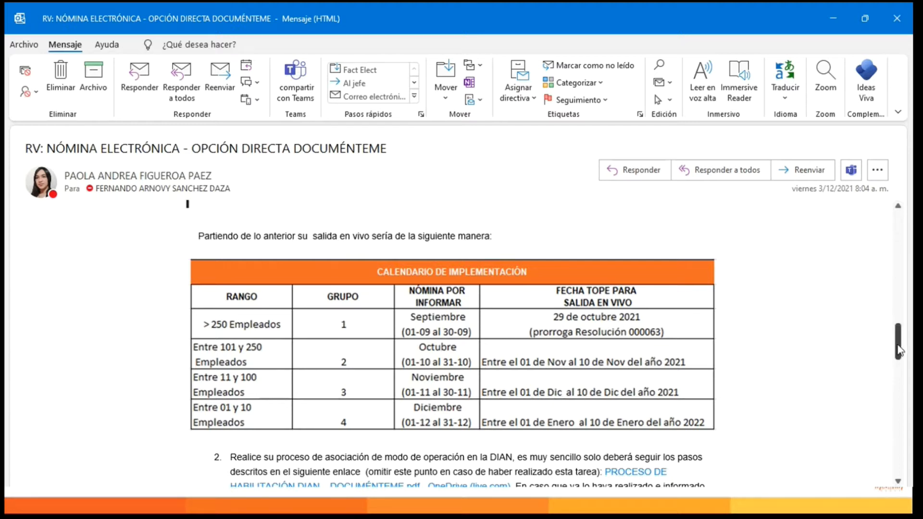
pyautogui.moveTo(899, 350); pyautogui.dragTo(900, 369)
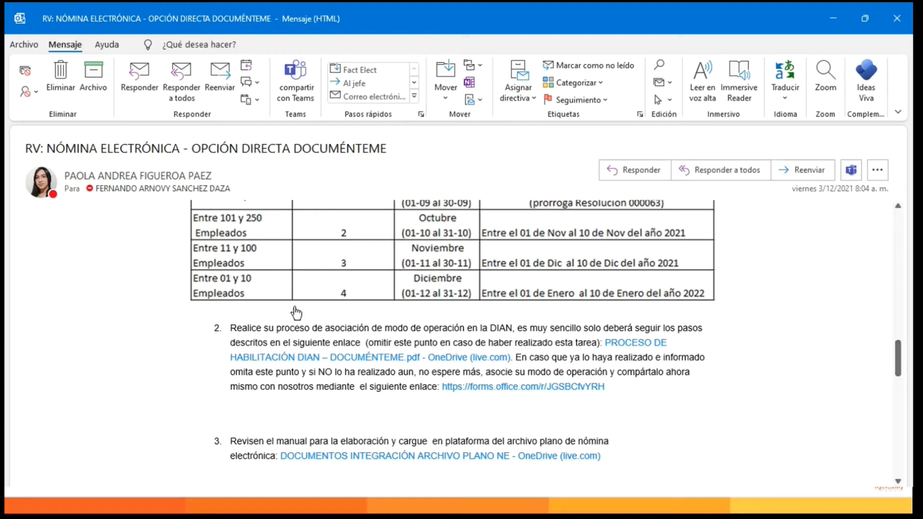
# Open the linked PROCESO DE HABILITACIÓN DIAN – DOCUMÉNTEME.pdf from item 2 in OneDrive and set the PDF zoom to 100%.
pyautogui.click(629, 344)
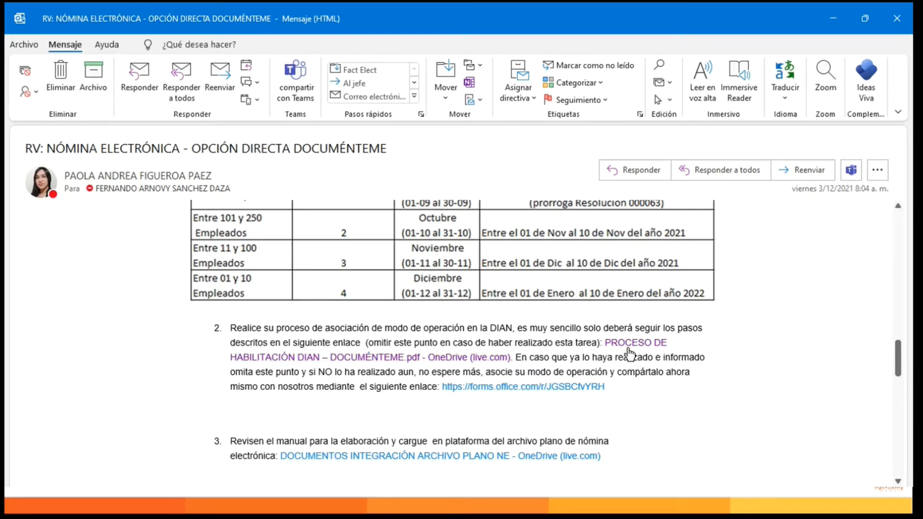
pyautogui.moveTo(4, 86); pyautogui.dragTo(891, 3)
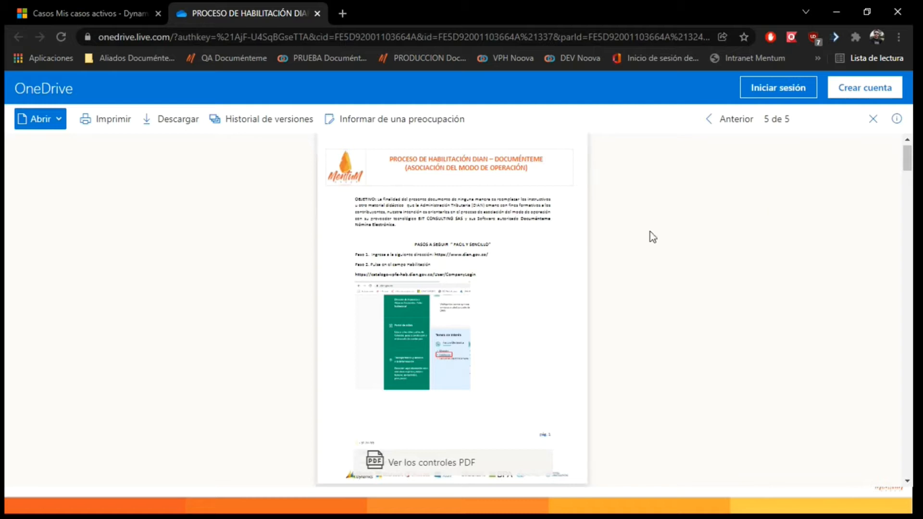
pyautogui.hotkey('ctrl', '+')
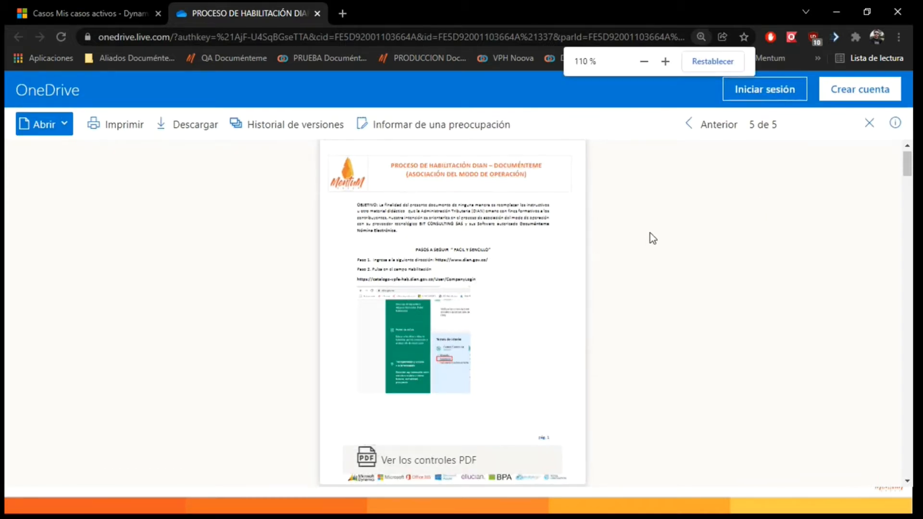
pyautogui.click(477, 462)
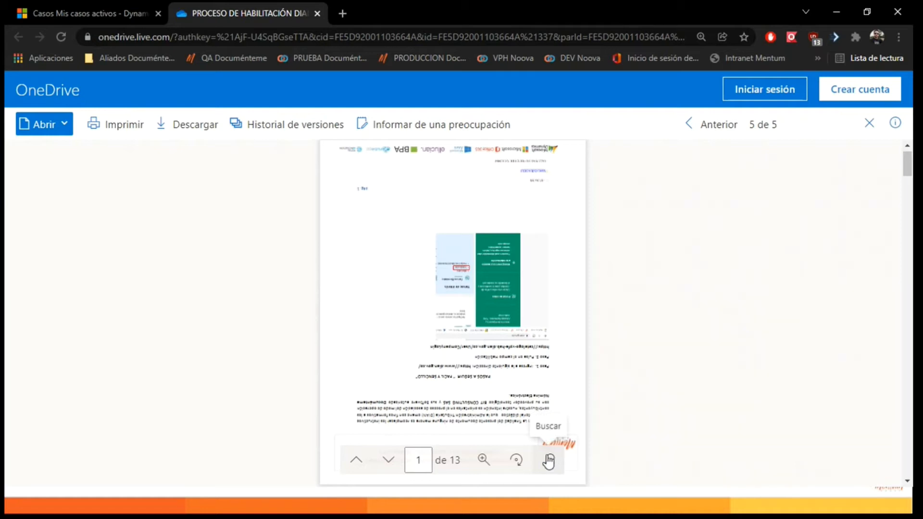
pyautogui.click(483, 460)
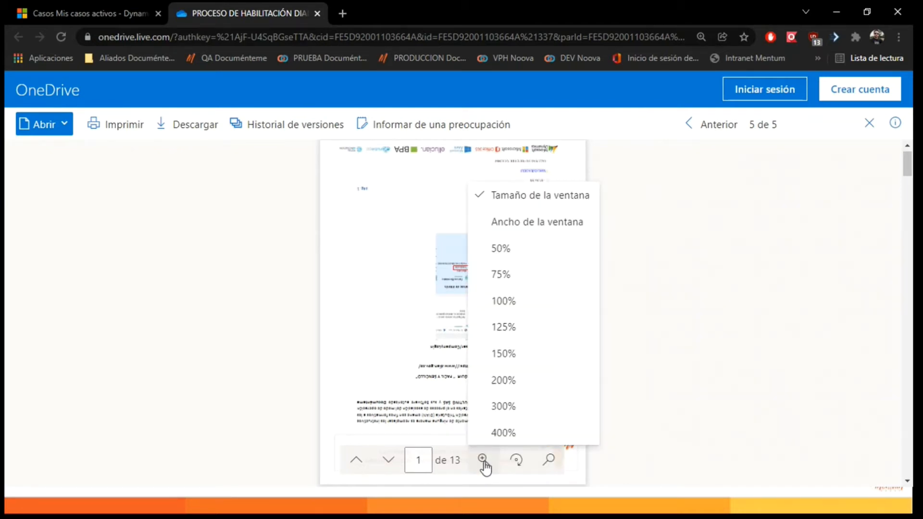
pyautogui.click(503, 301)
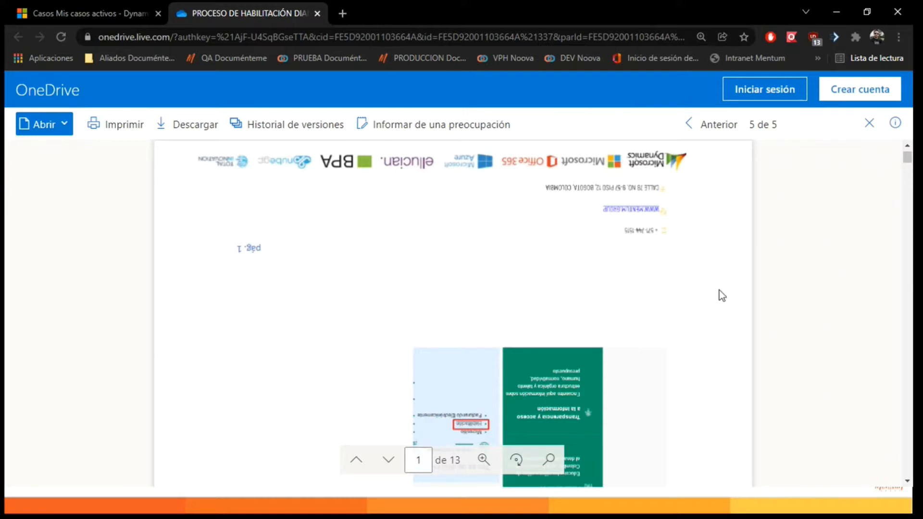
# Skim the first three pages of the DIAN enablement PDF, return to page 1 and close the document.
pyautogui.moveTo(904, 157); pyautogui.dragTo(910, 213)
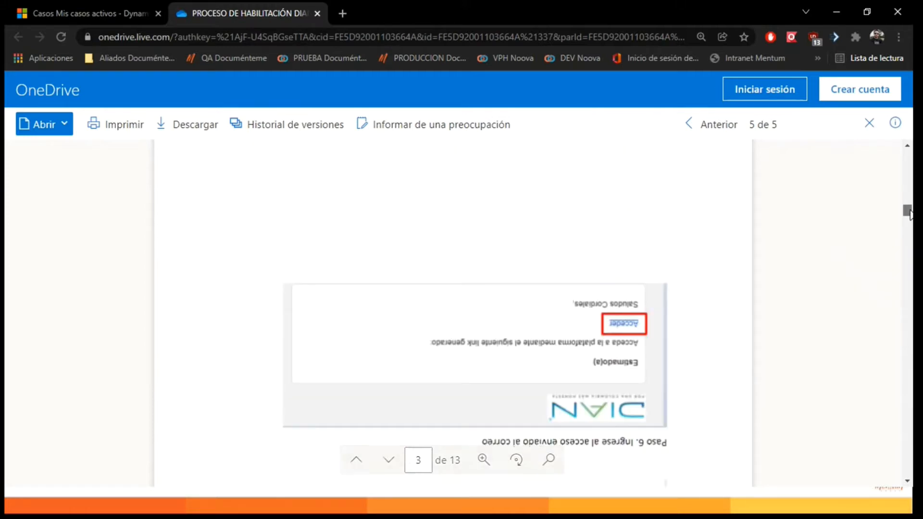
pyautogui.moveTo(909, 212); pyautogui.dragTo(900, 161)
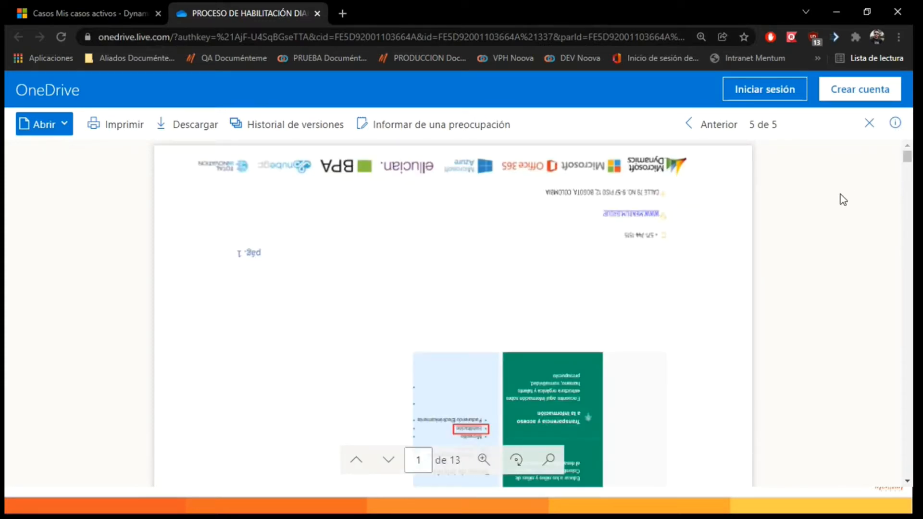
pyautogui.click(869, 123)
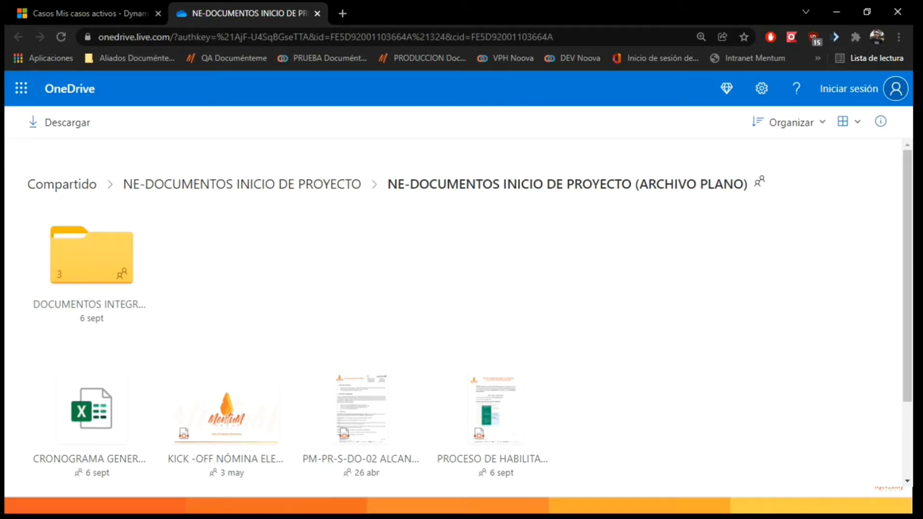
# Switch back to the e-mail in Outlook and read items 2 to 5 on association, manual, webinar recording and training registration.
pyautogui.hotkey('alt', 'Tab')
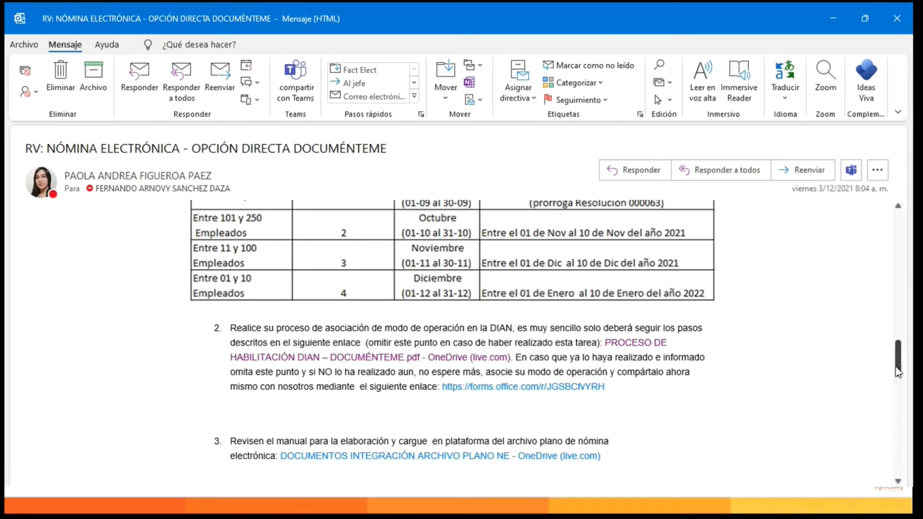
pyautogui.moveTo(902, 363); pyautogui.dragTo(902, 366)
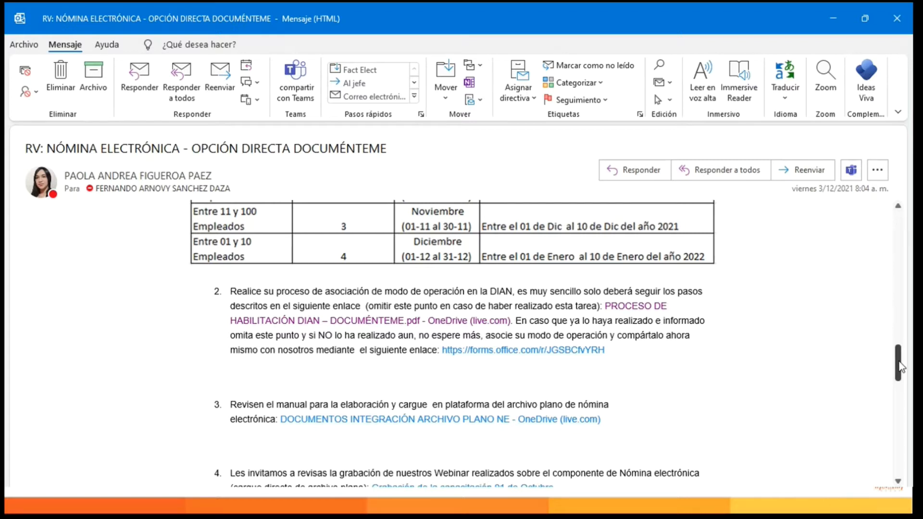
pyautogui.moveTo(900, 367); pyautogui.dragTo(901, 369)
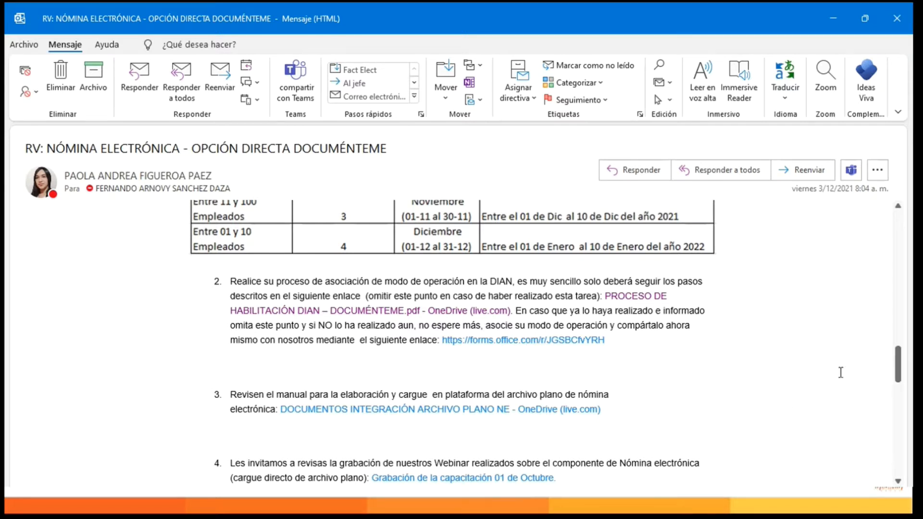
pyautogui.scroll(-2, 900, 367)
pyautogui.scroll(-3, 900, 366)
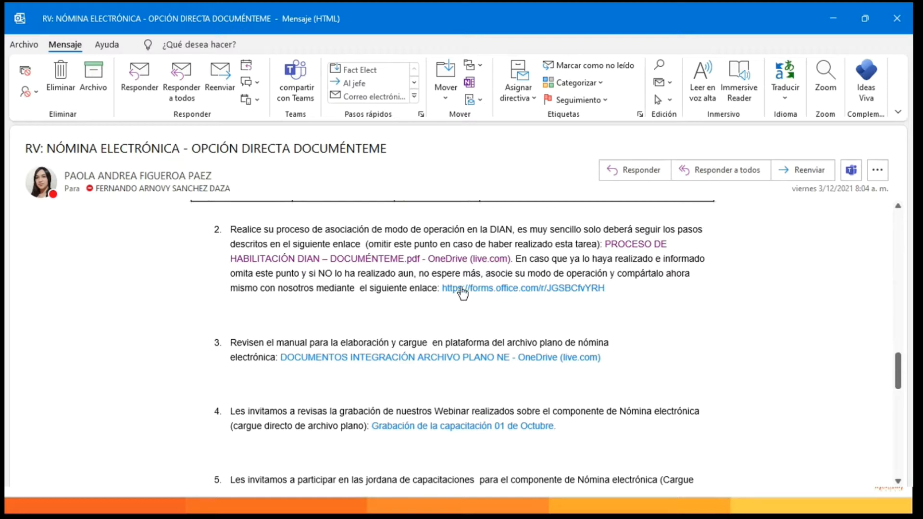
pyautogui.moveTo(901, 374); pyautogui.dragTo(901, 381)
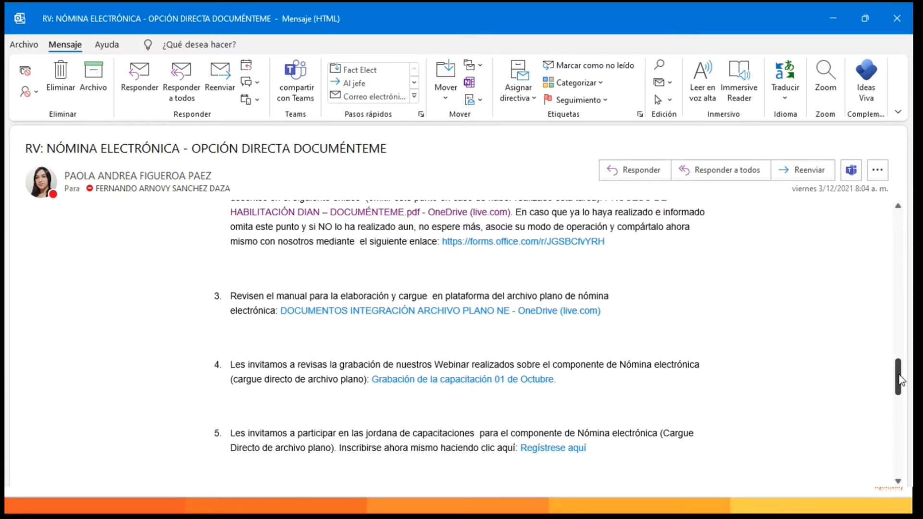
pyautogui.moveTo(901, 380); pyautogui.dragTo(901, 381)
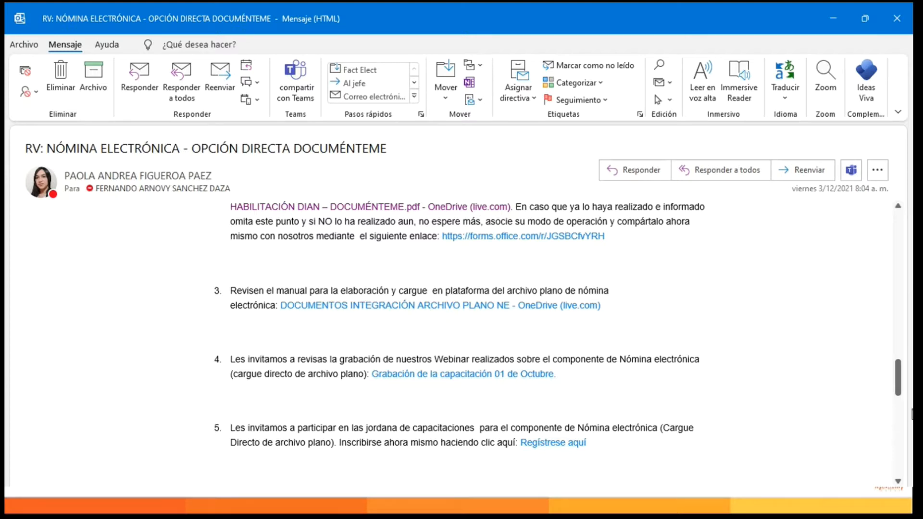
pyautogui.scroll(-1, 899, 385)
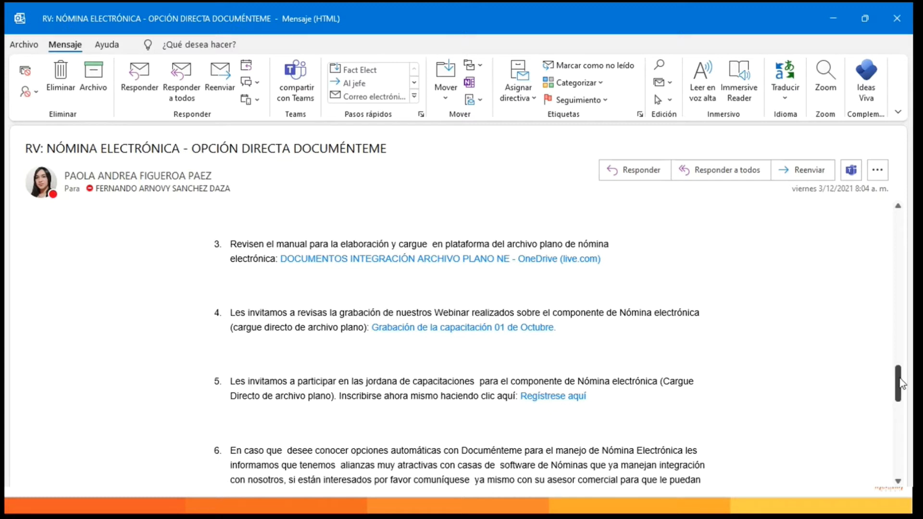
pyautogui.scroll(-1, 901, 384)
pyautogui.scroll(-1, 902, 384)
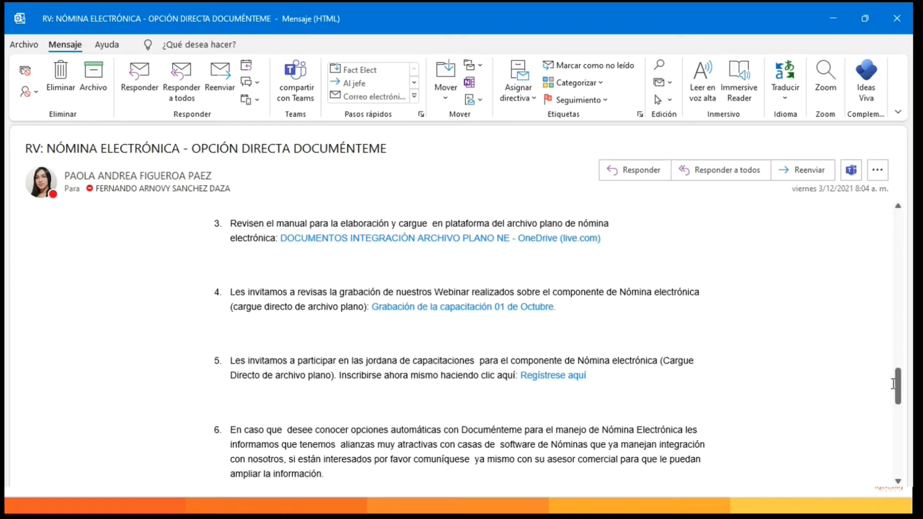
# Read items 6 and 7 of the e-mail on payroll software alliances and support requests about the flat file.
pyautogui.moveTo(902, 390); pyautogui.dragTo(905, 402)
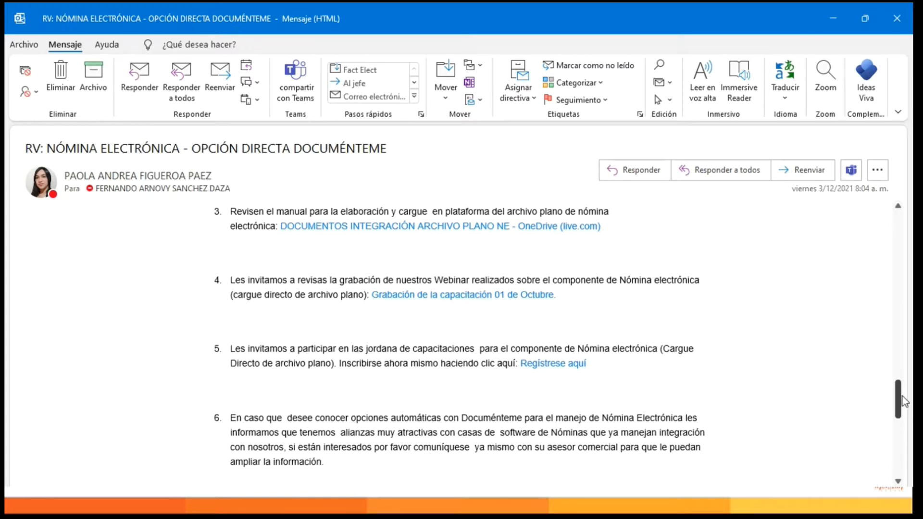
pyautogui.moveTo(905, 401); pyautogui.dragTo(900, 408)
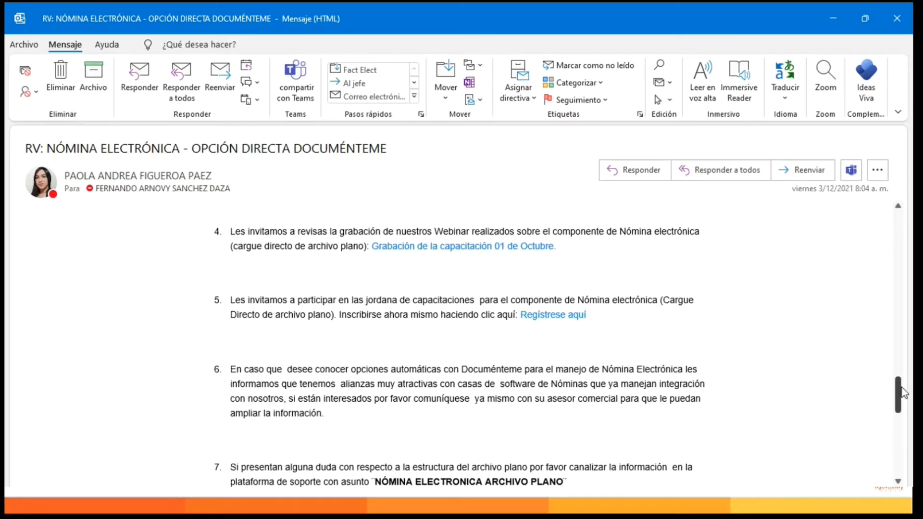
pyautogui.moveTo(902, 392); pyautogui.dragTo(902, 404)
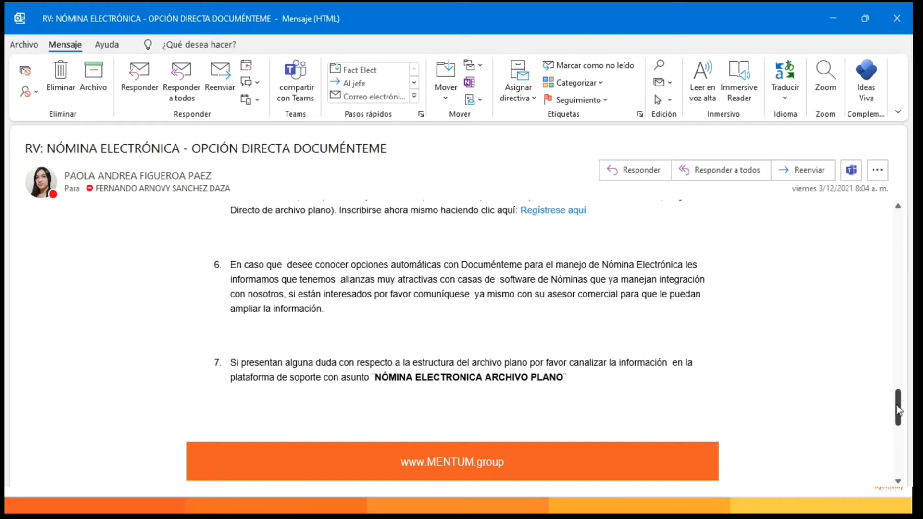
pyautogui.scroll(-1, 898, 409)
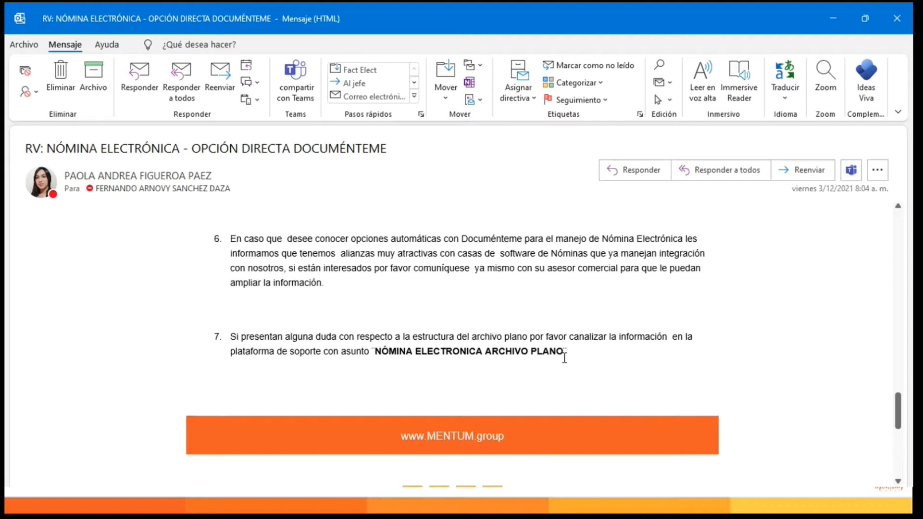
# Put away the e-mail and browser windows and return to the Agenda slide of the PowerPoint presentation.
pyautogui.press('Escape')
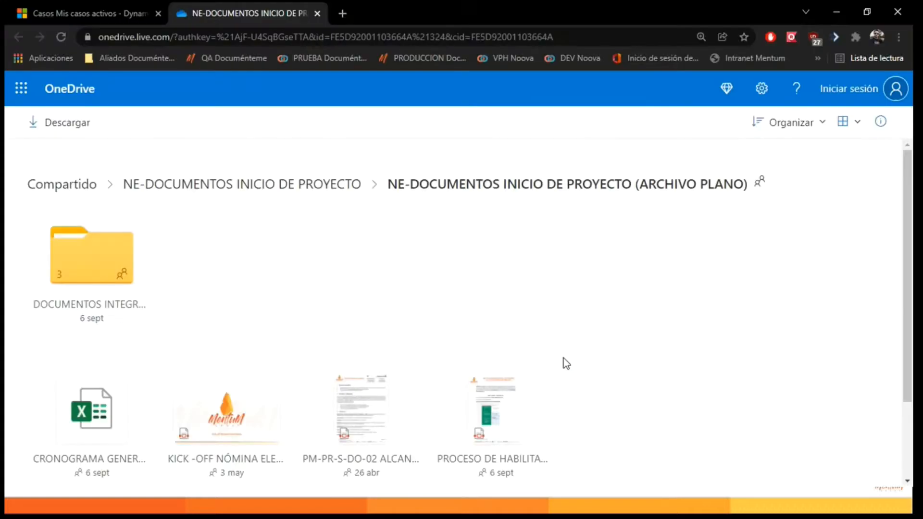
pyautogui.click(845, 13)
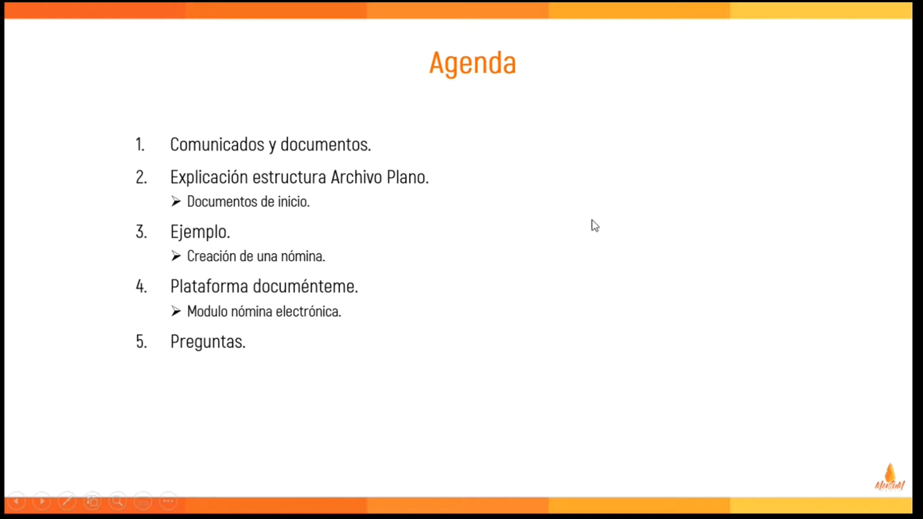
pyautogui.click(659, 210)
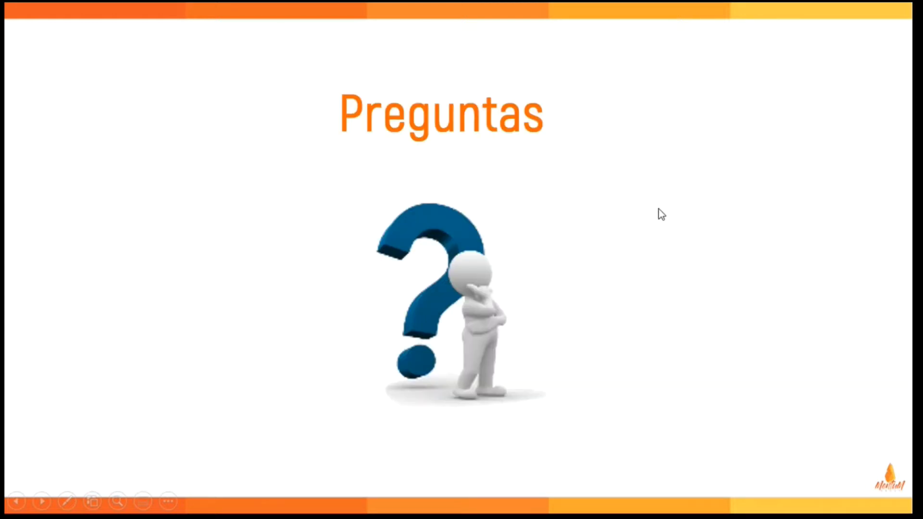
pyautogui.press('Left')
# Switch to the Nomina Planos 1.2 workbook in Excel and show the start of the EJEMPLOS sheet.
pyautogui.hotkey('alt', 'Tab')
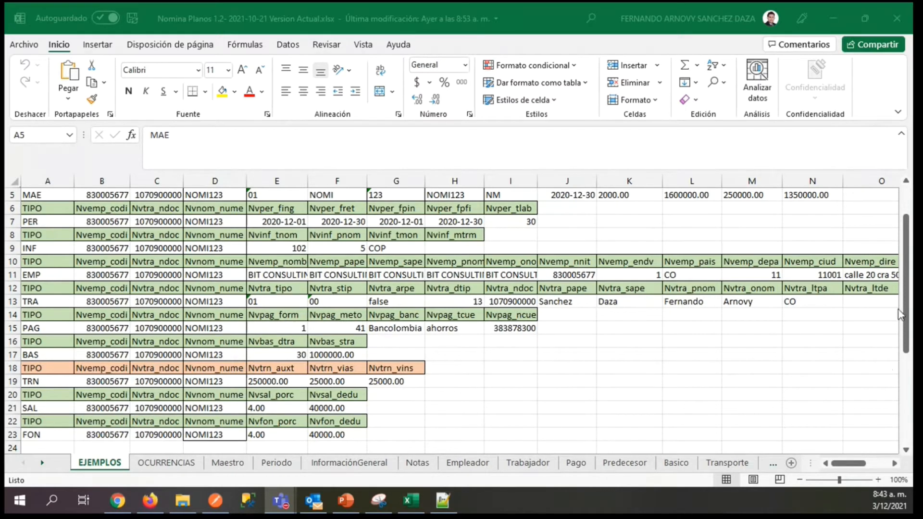
pyautogui.click(903, 271)
pyautogui.scroll(2, 903, 260)
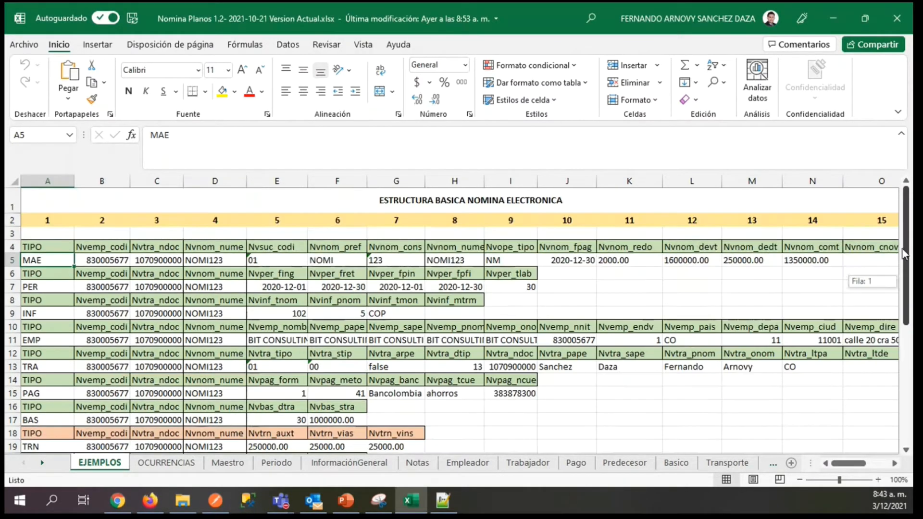
# Examine the TIPO header in A4 and the MAE record type in A5 of the basic payroll structure.
pyautogui.click(70, 243)
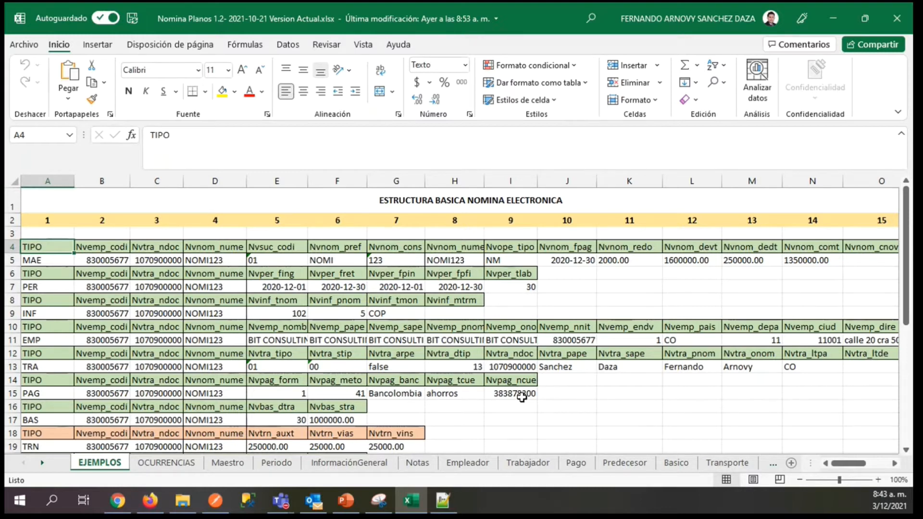
pyautogui.click(81, 250)
pyautogui.click(67, 247)
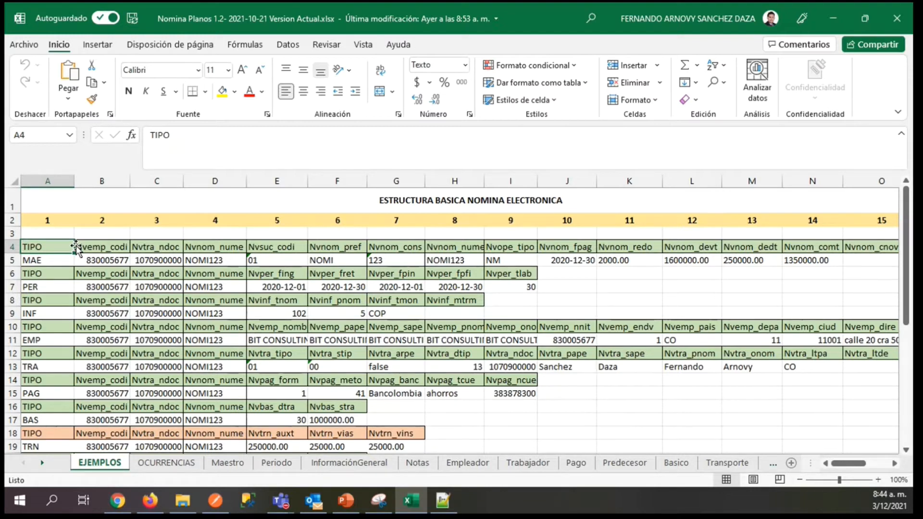
pyautogui.click(72, 261)
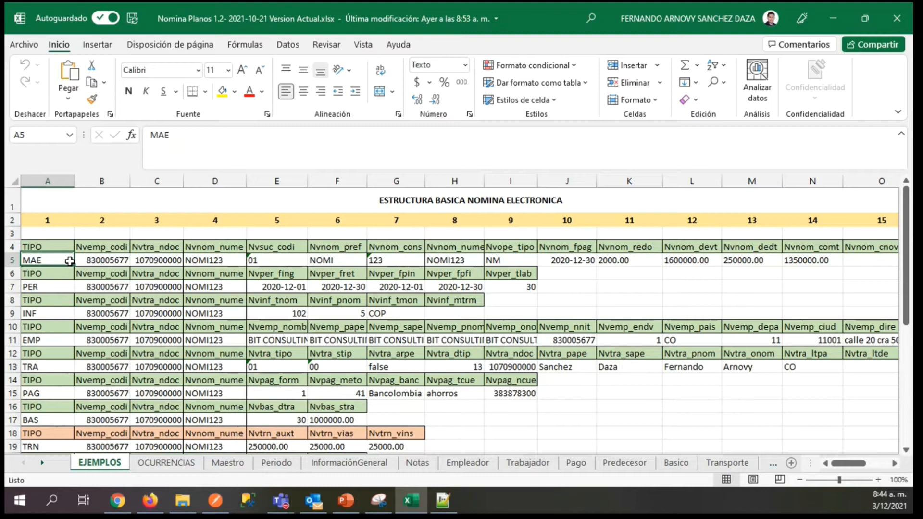
pyautogui.click(85, 258)
pyautogui.click(48, 254)
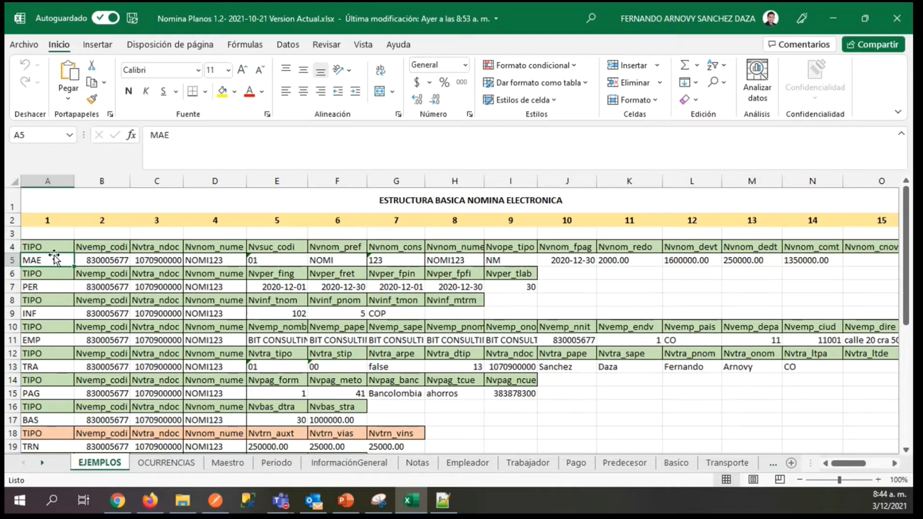
# Compare the green field-header row 4 with the orange header row 18 of the basic payroll structure.
pyautogui.click(13, 246)
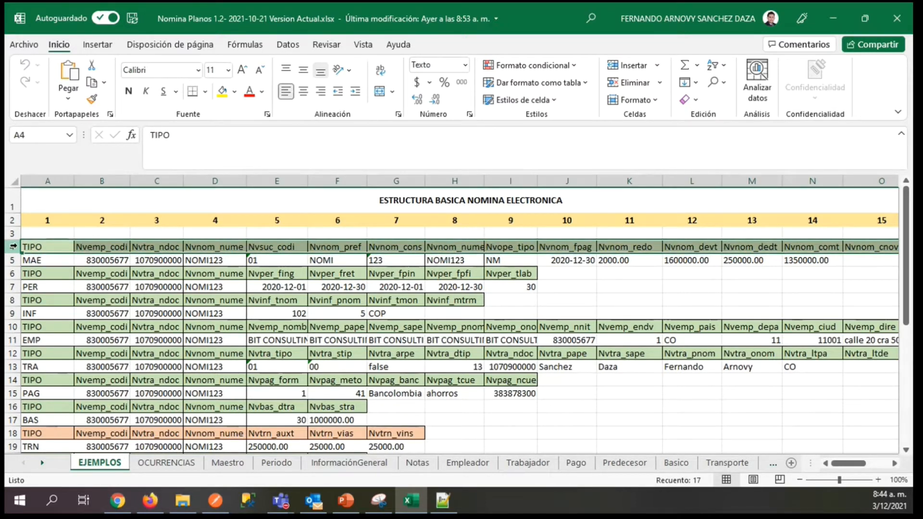
pyautogui.click(29, 247)
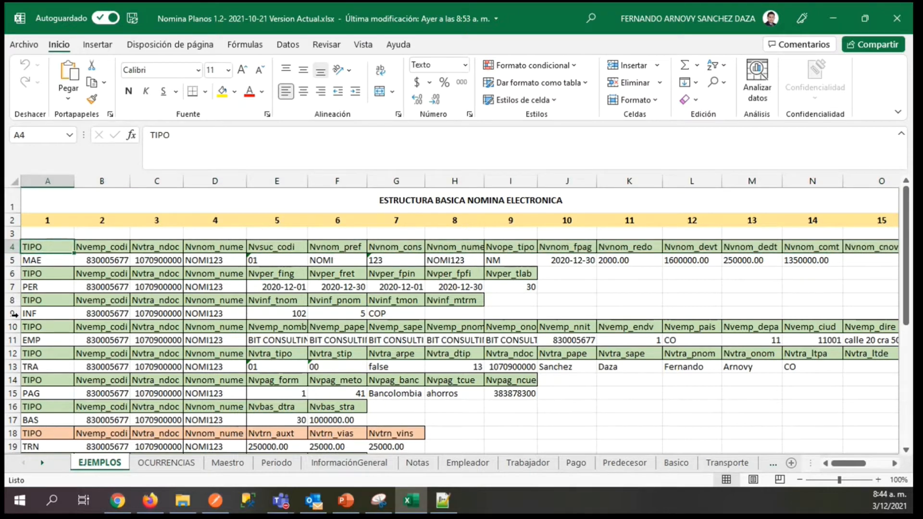
pyautogui.click(14, 433)
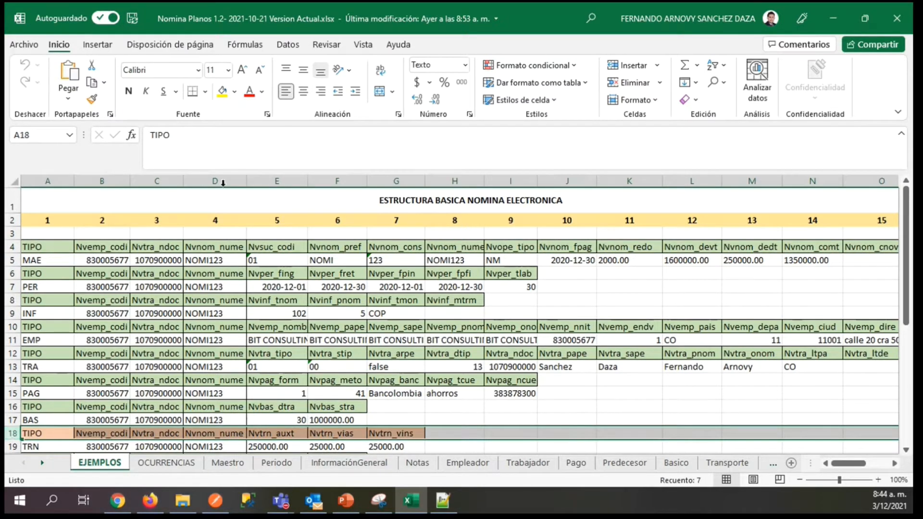
# Go through the first four fields of the MAE record, from A5 to D5.
pyautogui.click(43, 258)
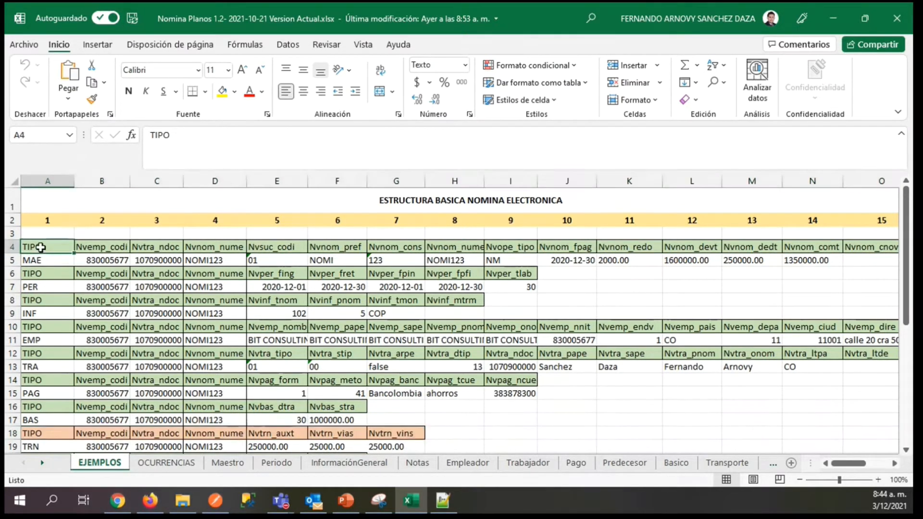
pyautogui.click(106, 262)
pyautogui.click(168, 260)
pyautogui.click(208, 261)
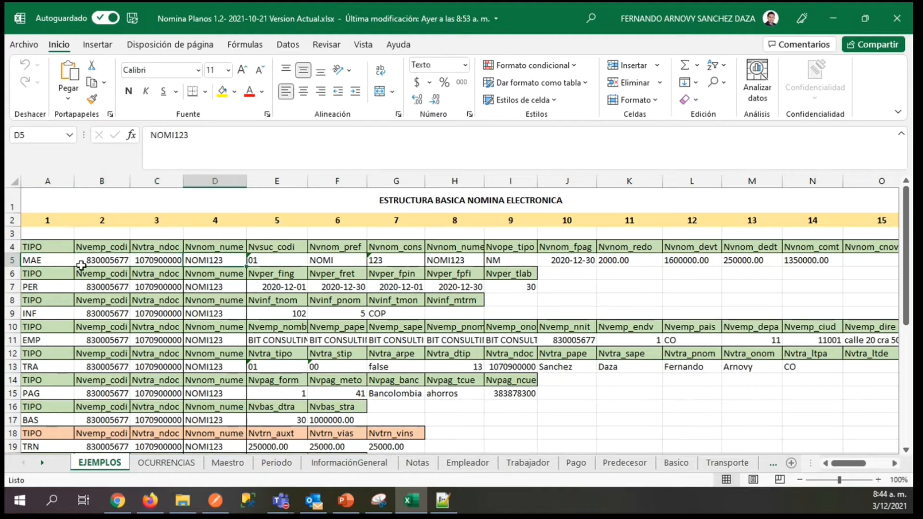
# Highlight the complete MAE record in row 5, then examine its employer code field in B5 and the record blocks below.
pyautogui.click(36, 261)
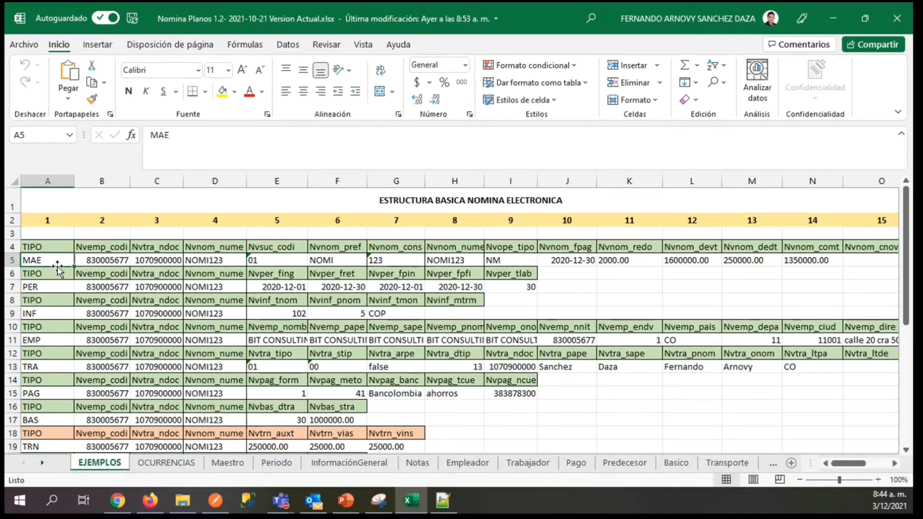
pyautogui.click(10, 260)
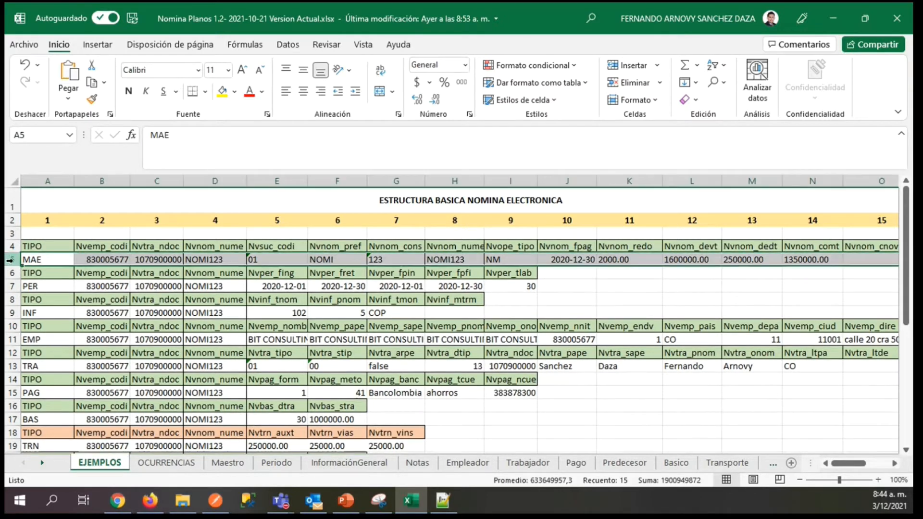
pyautogui.click(65, 258)
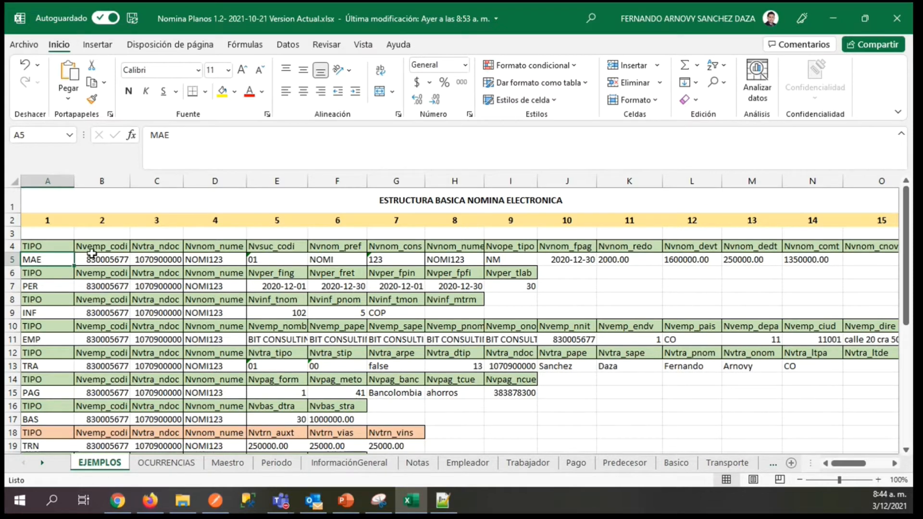
pyautogui.click(10, 259)
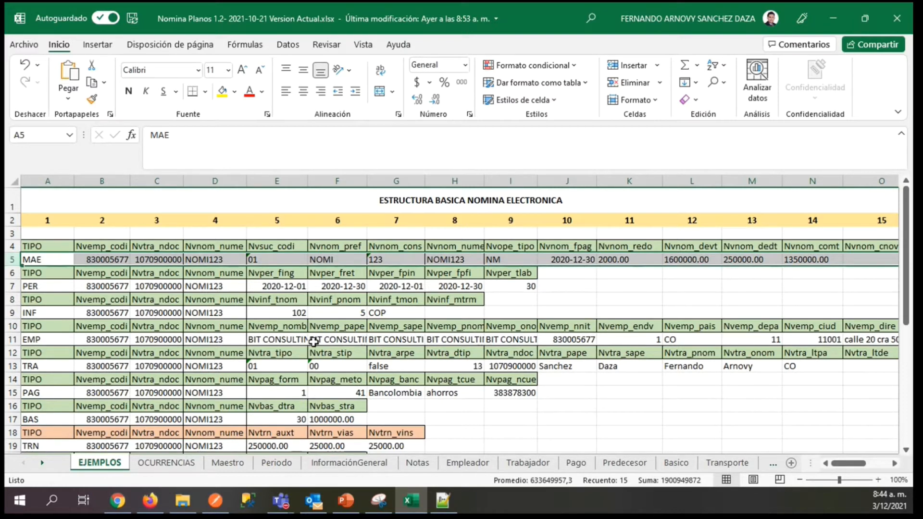
pyautogui.moveTo(906, 225); pyautogui.dragTo(907, 228)
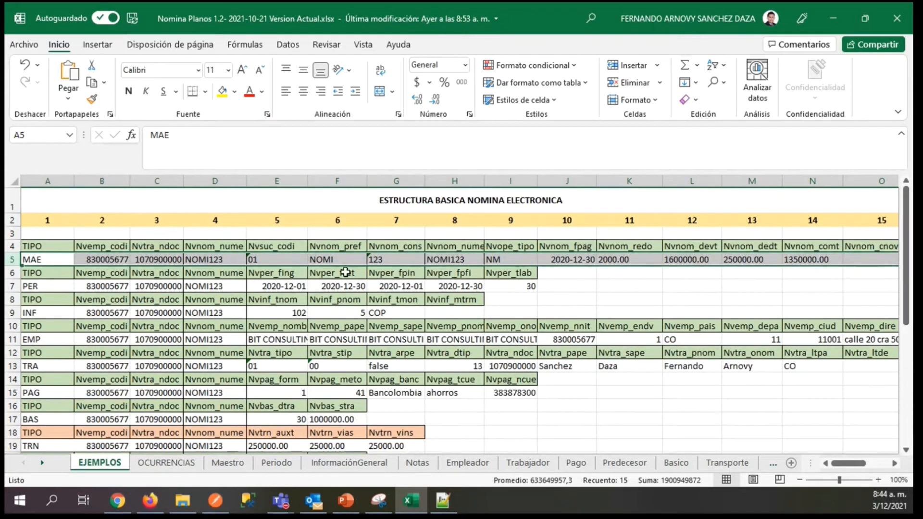
pyautogui.click(106, 261)
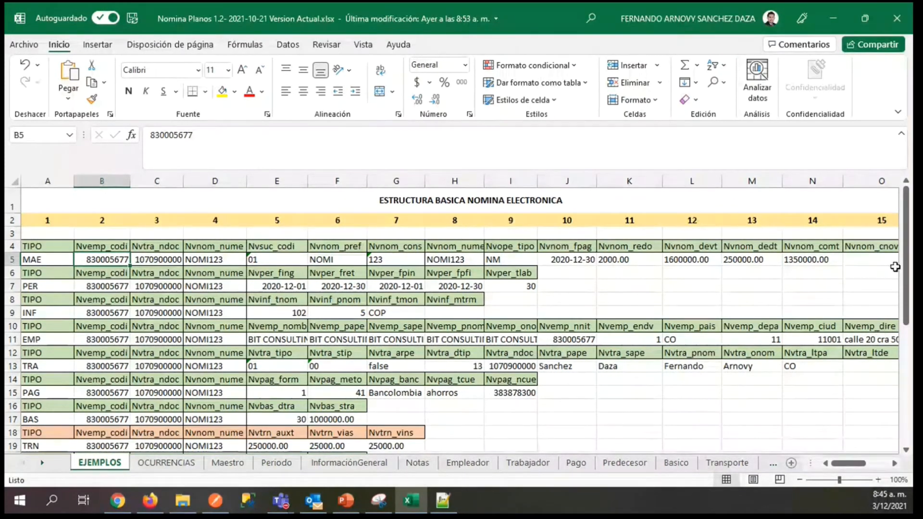
pyautogui.moveTo(908, 236); pyautogui.dragTo(911, 252)
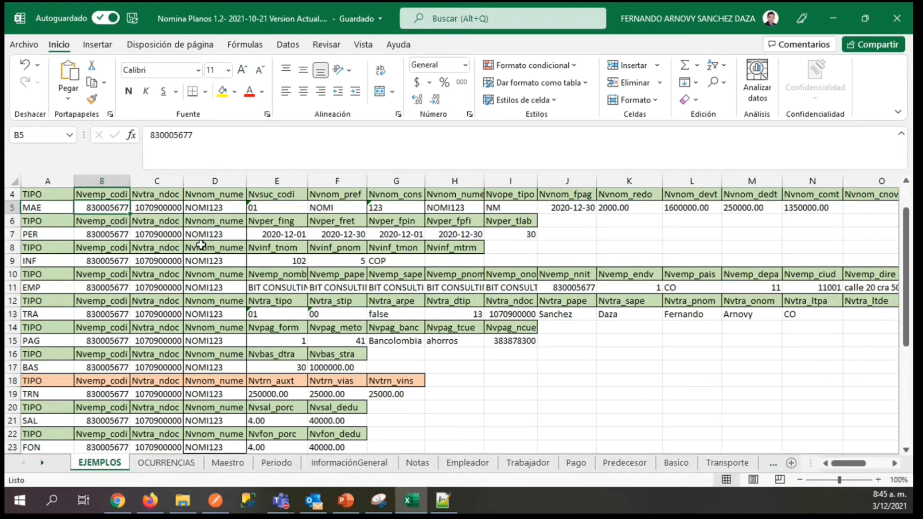
# Review the MAE record's type, worker document and payroll number fields again, and highlight the whole of row 5.
pyautogui.click(7, 208)
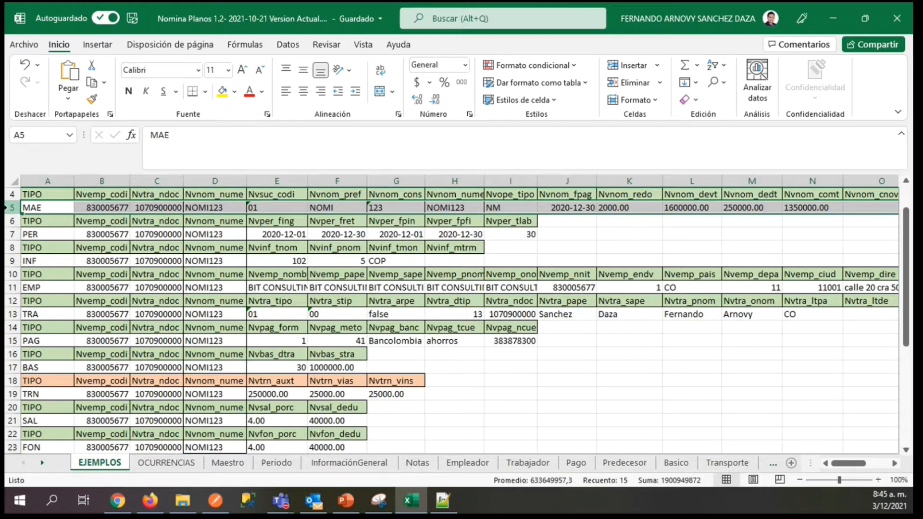
pyautogui.click(37, 209)
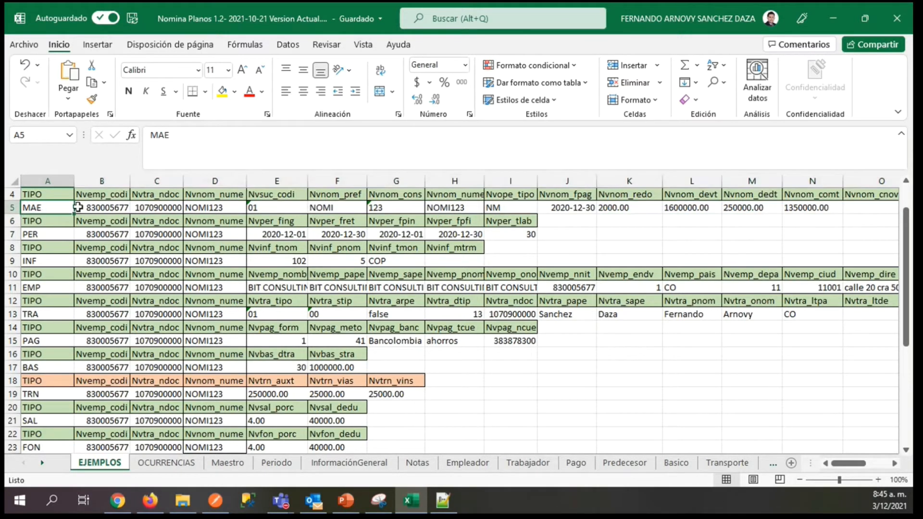
pyautogui.click(155, 209)
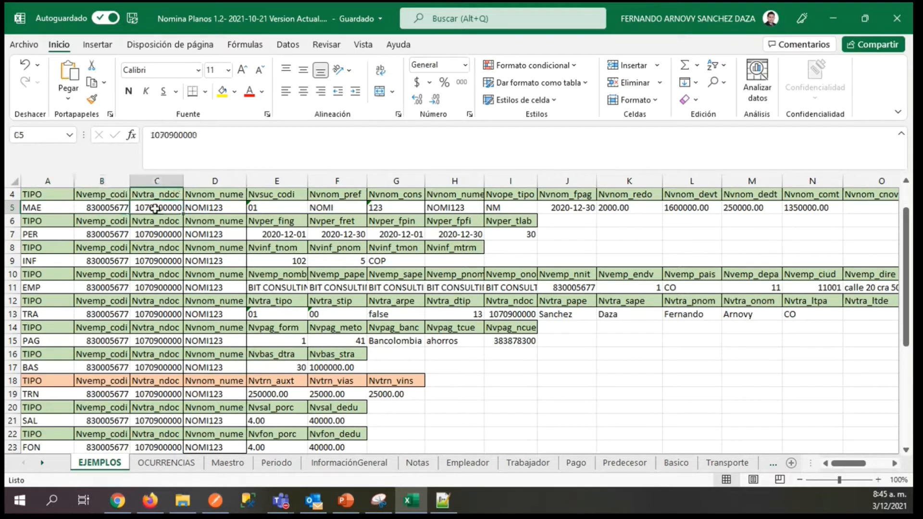
pyautogui.click(208, 209)
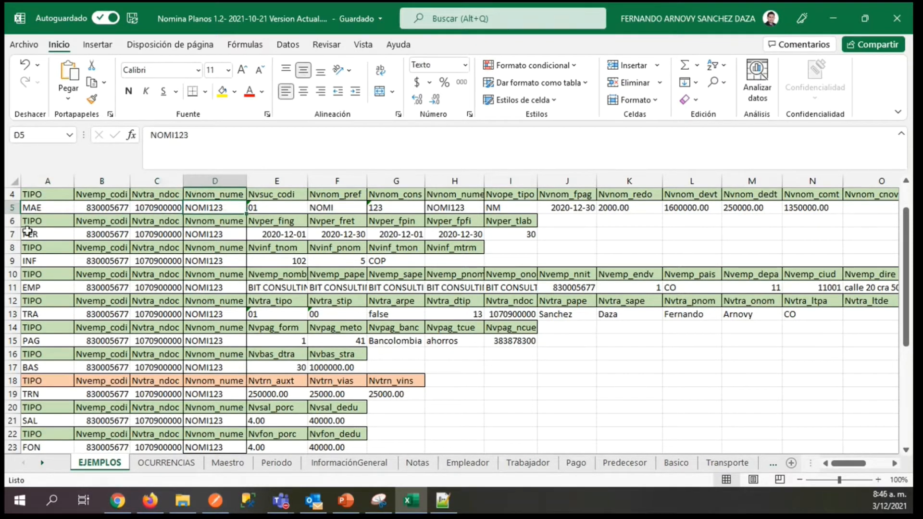
pyautogui.click(58, 208)
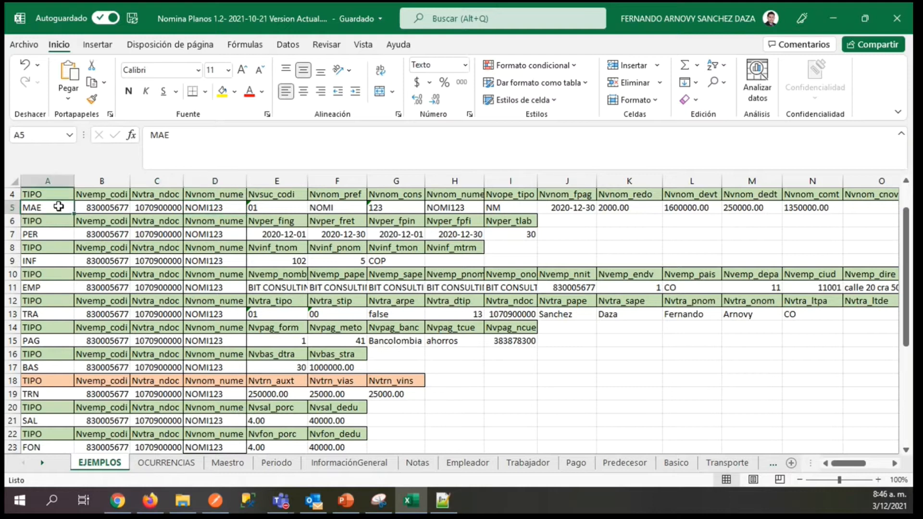
pyautogui.click(108, 218)
pyautogui.click(146, 210)
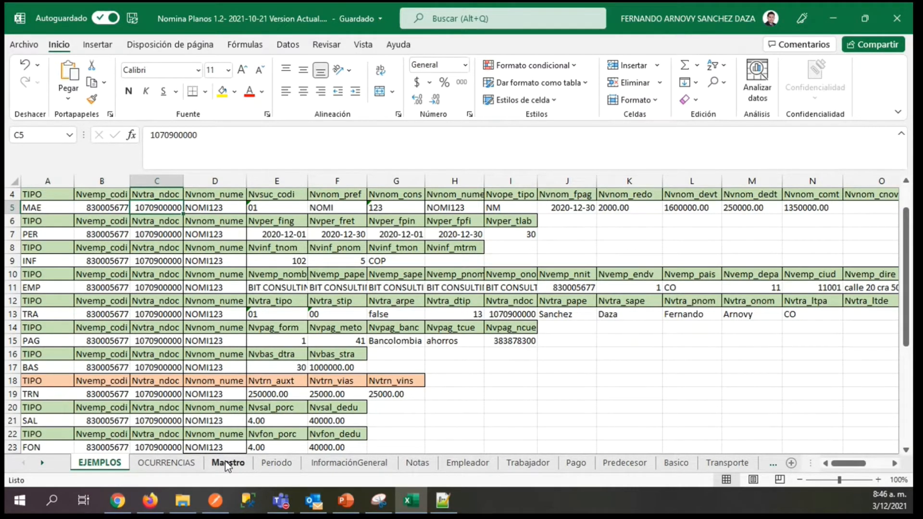
pyautogui.click(12, 208)
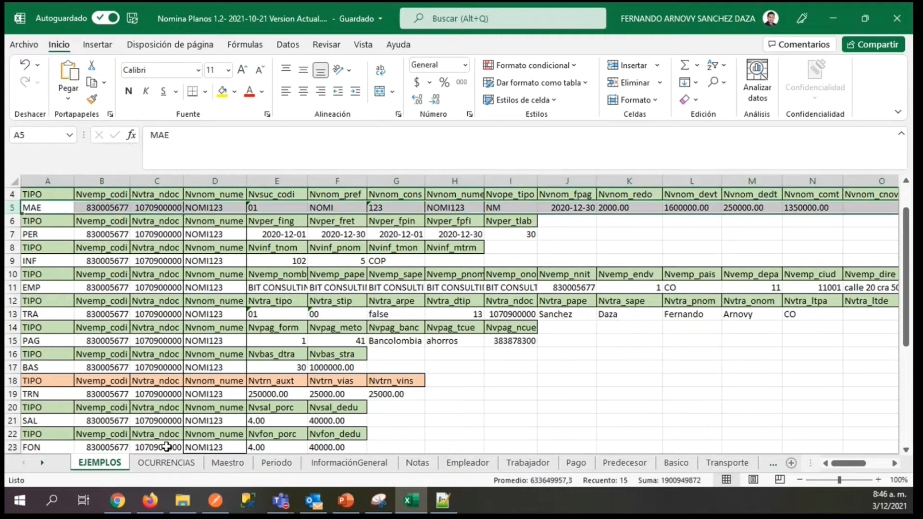
# Open the Maestro sheet at its first rows and select attribute number 1 in A2.
pyautogui.click(228, 466)
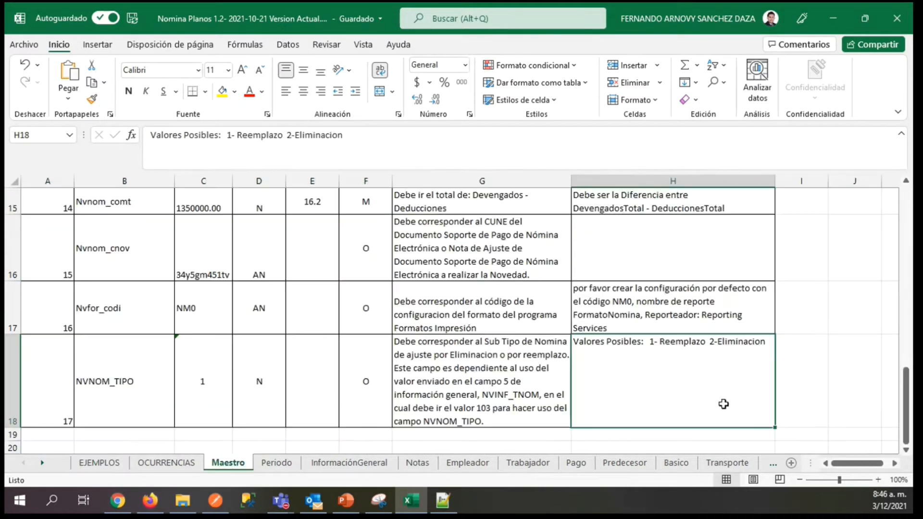
pyautogui.moveTo(908, 426); pyautogui.dragTo(908, 220)
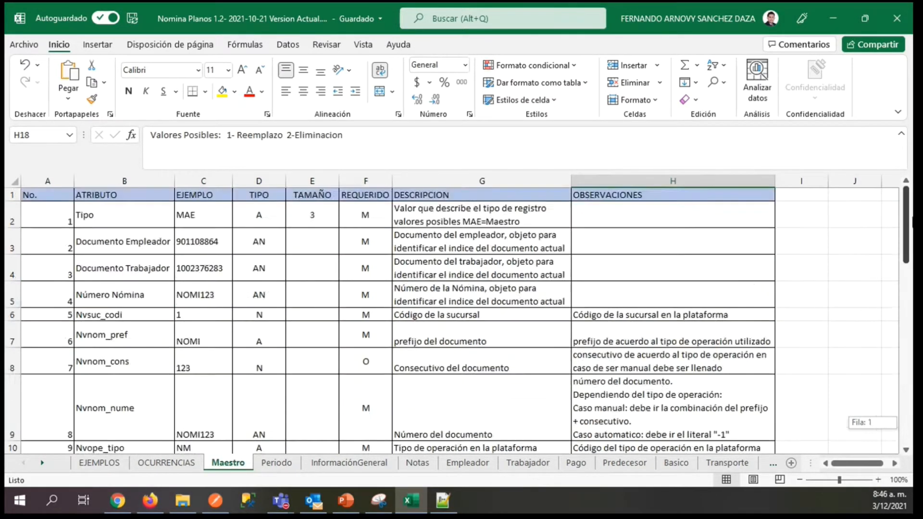
pyautogui.click(48, 217)
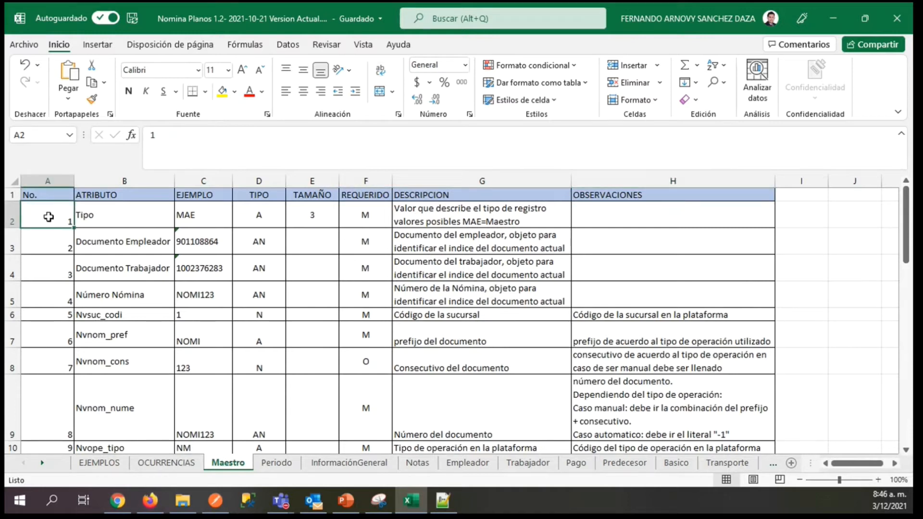
# Go down and back up through the numbered attributes of the Maestro record in the No. column.
pyautogui.press('Down')
pyautogui.press('Down')
pyautogui.press('Down')
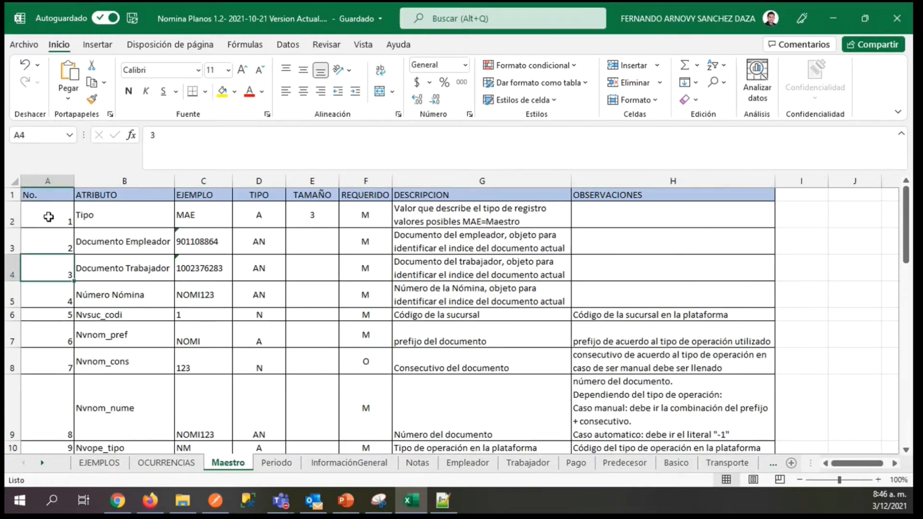
pyautogui.press('Down')
pyautogui.press('Down')
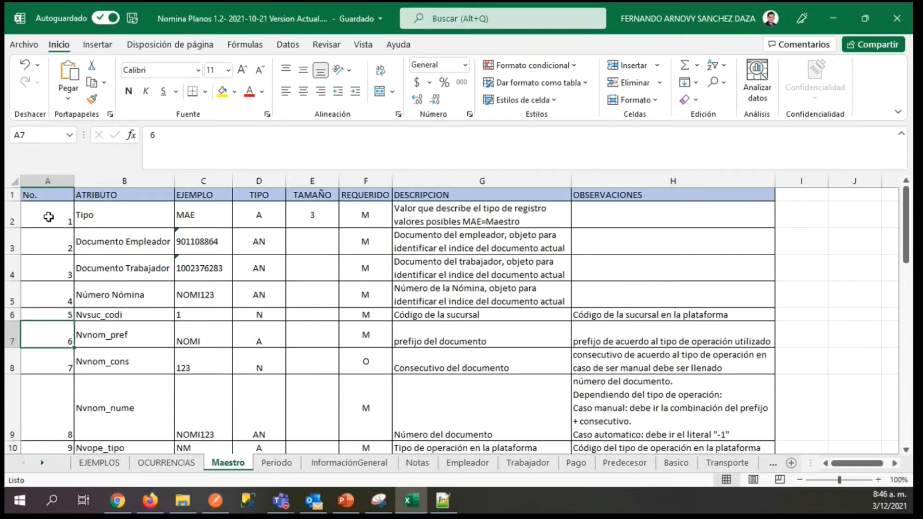
pyautogui.press('Down')
pyautogui.press('Down')
pyautogui.press('Down')
pyautogui.press('Up')
pyautogui.press('Up')
pyautogui.press('Up')
pyautogui.press('Up')
pyautogui.press('Up')
pyautogui.press('Up')
pyautogui.press('Up')
pyautogui.press('Up')
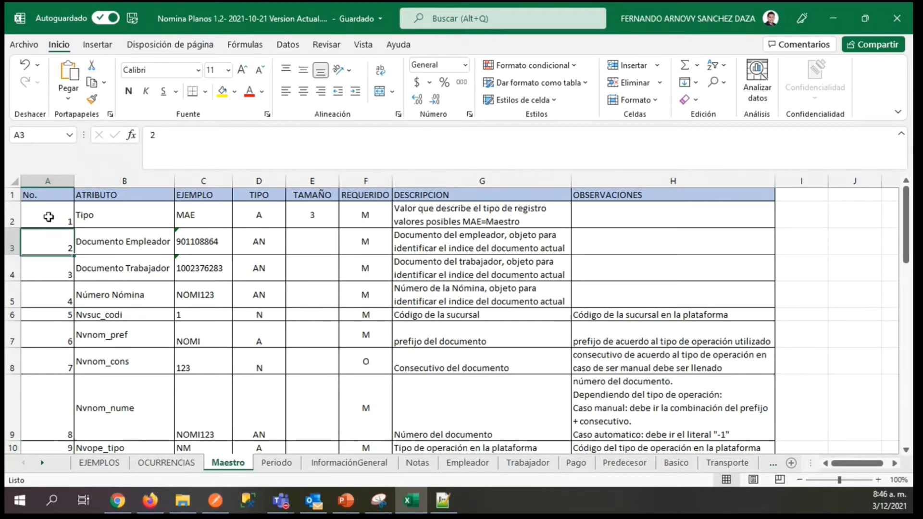
# Examine the EJEMPLO, TIPO and TAMAÑO values of the Tipo attribute in C2, D2 and E2.
pyautogui.press('Right')
pyautogui.press('Right')
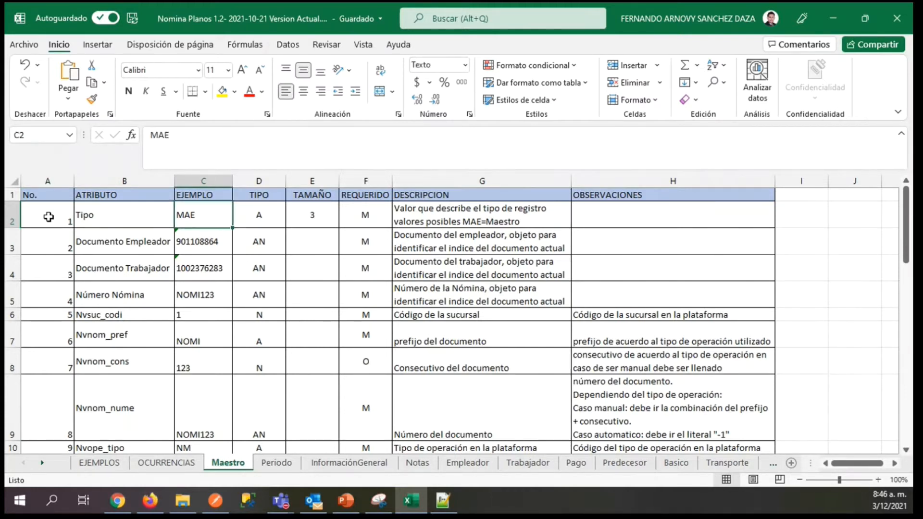
pyautogui.press('Right')
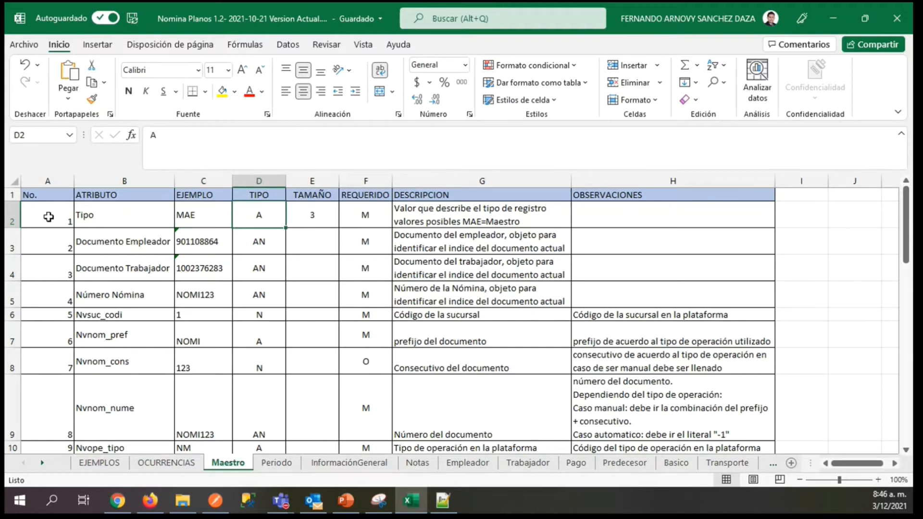
pyautogui.press('Right')
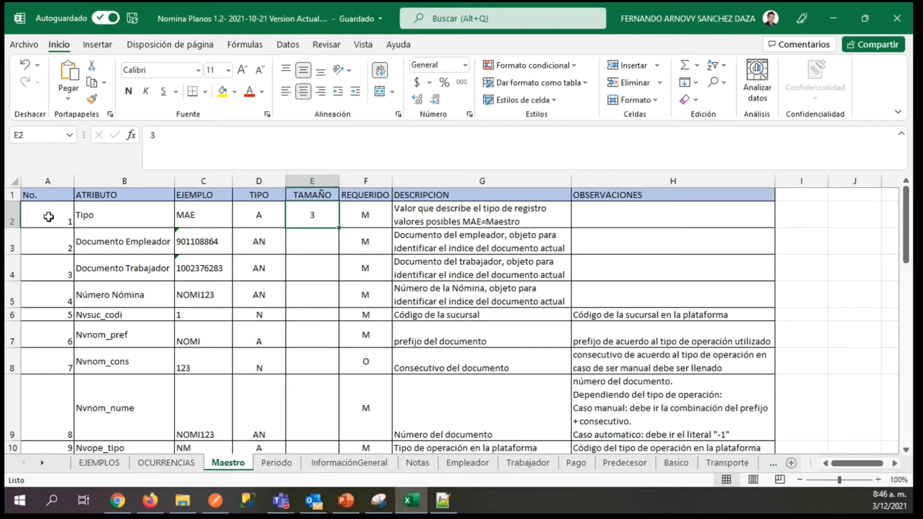
# Examine the TAMAÑO column for the later Maestro attributes, including Nvnom_fpag in E11 and Nvnom_redo in E12.
pyautogui.press('Down')
pyautogui.press('Down')
pyautogui.press('Down')
pyautogui.press('Down')
pyautogui.press('Down')
pyautogui.press('Down')
pyautogui.press('Down')
pyautogui.press('Down')
pyautogui.press('Down')
pyautogui.press('Down')
pyautogui.press('Down')
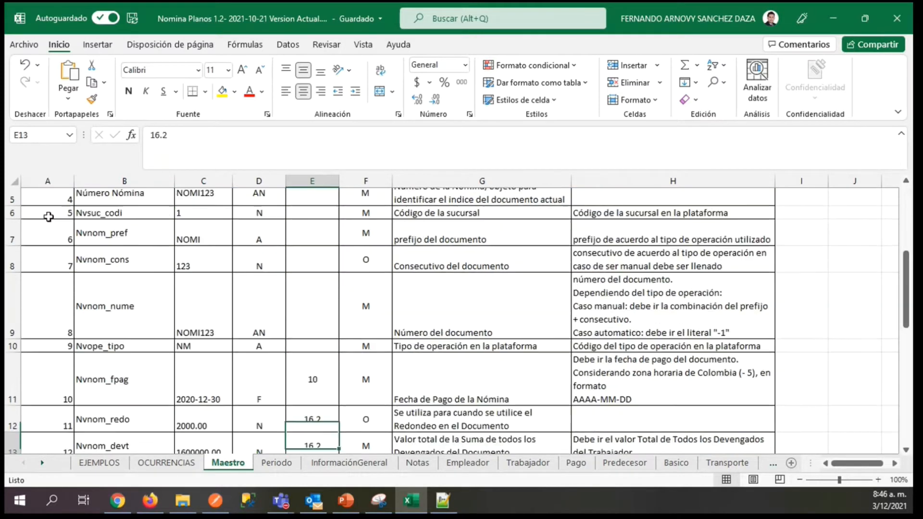
pyautogui.press('Up')
pyautogui.press('Up')
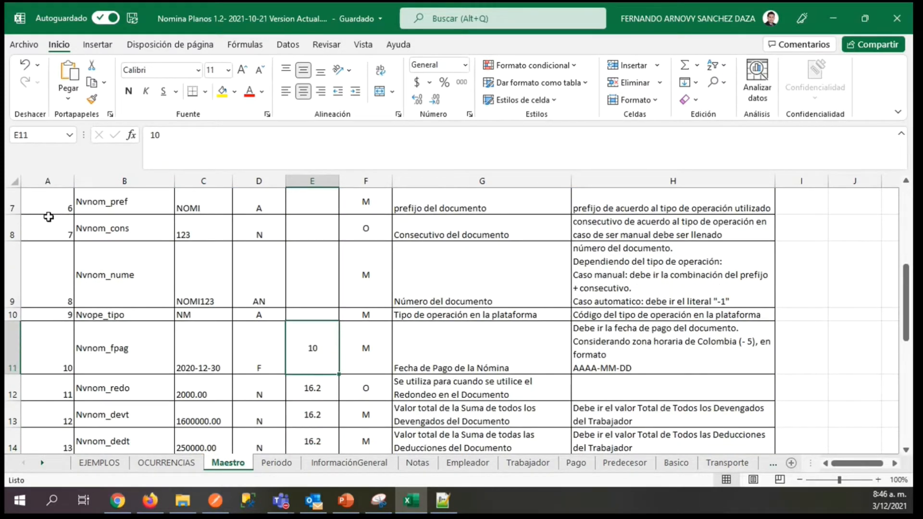
pyautogui.press('Down')
pyautogui.press('Down')
pyautogui.press('Down')
pyautogui.press('Up')
pyautogui.press('Up')
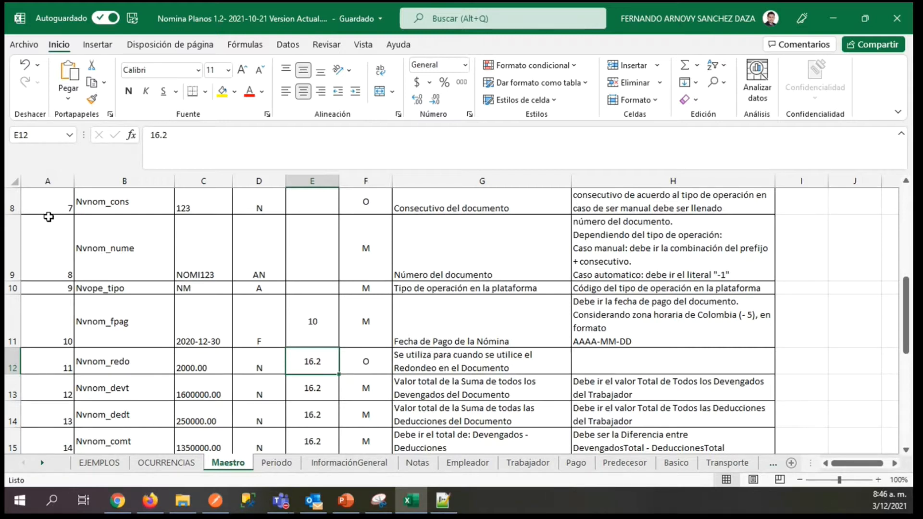
# Compare the Nvnom_redo example value in C12 with its size specification in E12.
pyautogui.press('Left')
pyautogui.press('Left')
pyautogui.press('Right')
pyautogui.press('Right')
pyautogui.press('Left')
pyautogui.press('Left')
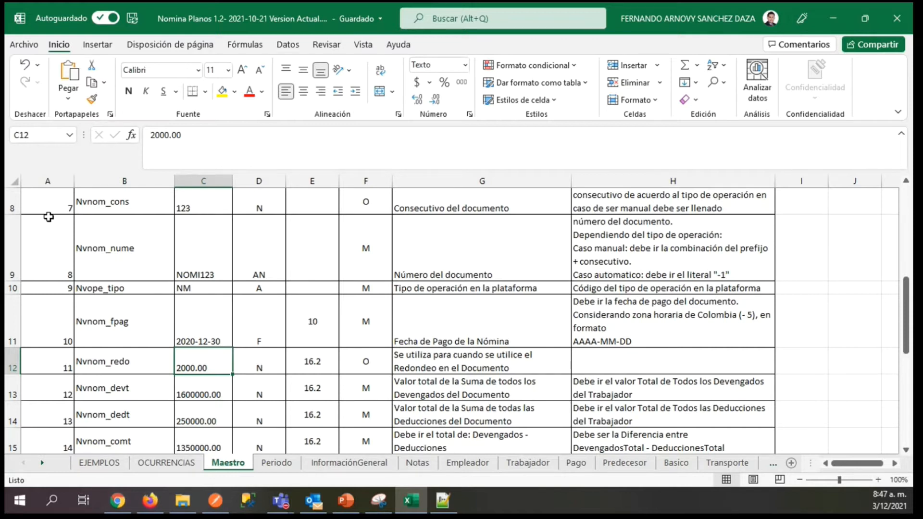
pyautogui.press('Right')
pyautogui.press('Right')
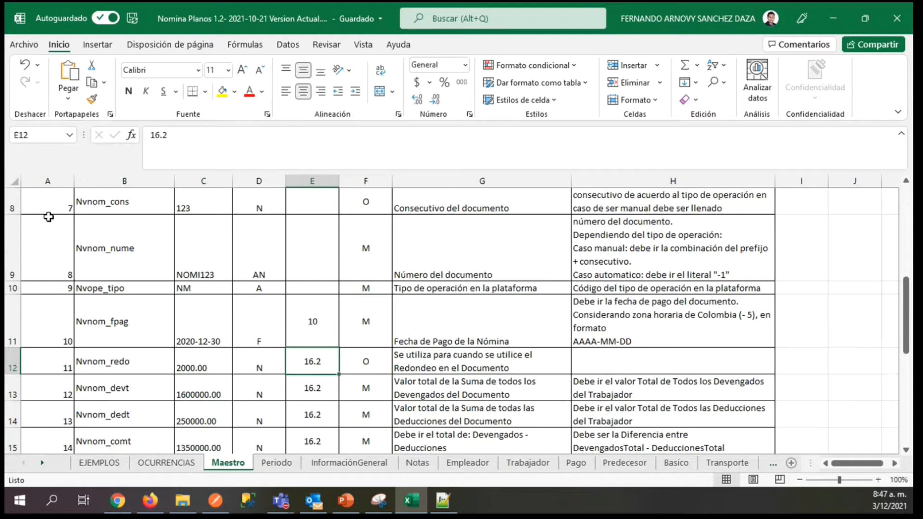
# Examine the REQUERIDO column from the Nvnom_redo row up to its header, then select the Tipo attribute's value in F2.
pyautogui.press('Right')
pyautogui.press('Up')
pyautogui.press('Up')
pyautogui.press('Up')
pyautogui.press('Up')
pyautogui.press('Up')
pyautogui.press('Up')
pyautogui.press('Up')
pyautogui.press('Up')
pyautogui.press('Up')
pyautogui.press('Up')
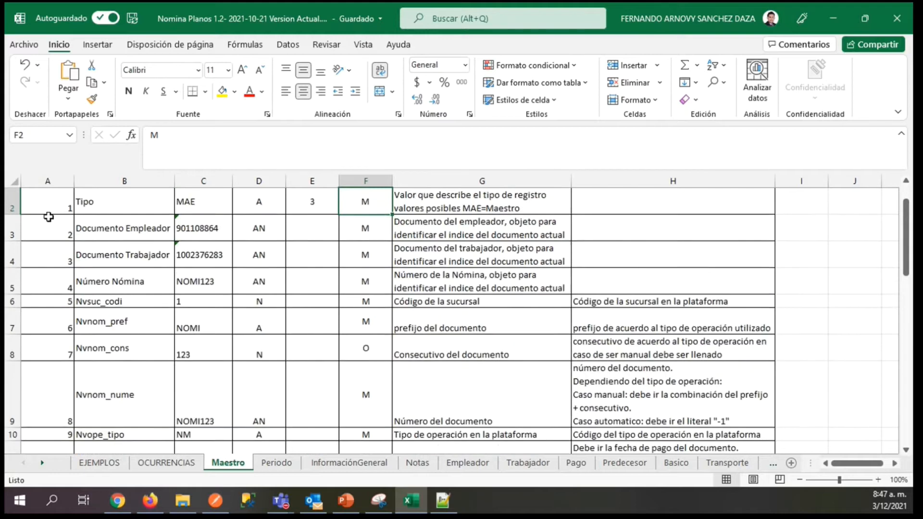
pyautogui.press('Up')
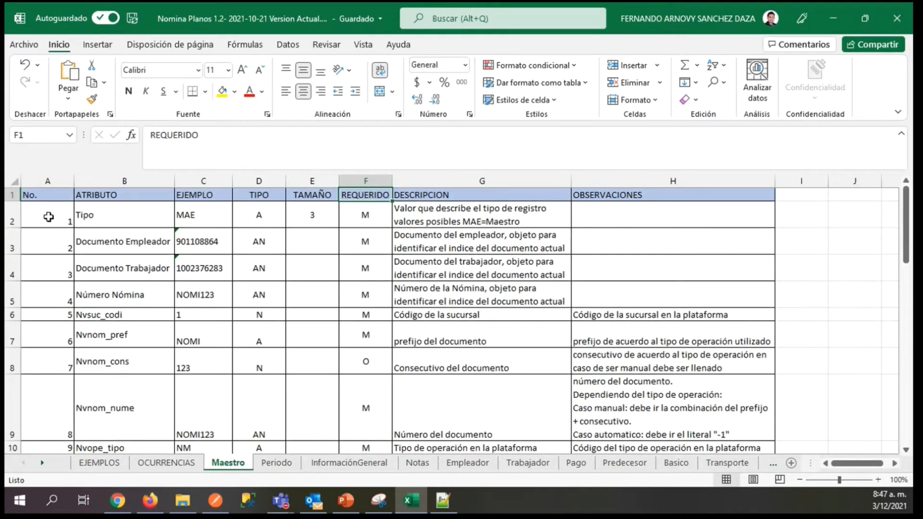
pyautogui.press('Down')
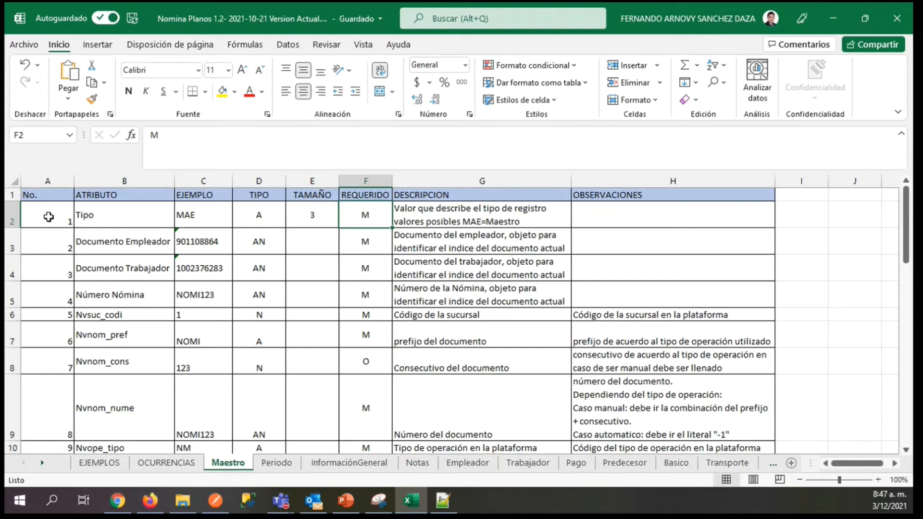
# Examine the REQUERIDO values down the column from the Tipo attribute in F2 to Nvnom_cons in F8.
pyautogui.press('Down')
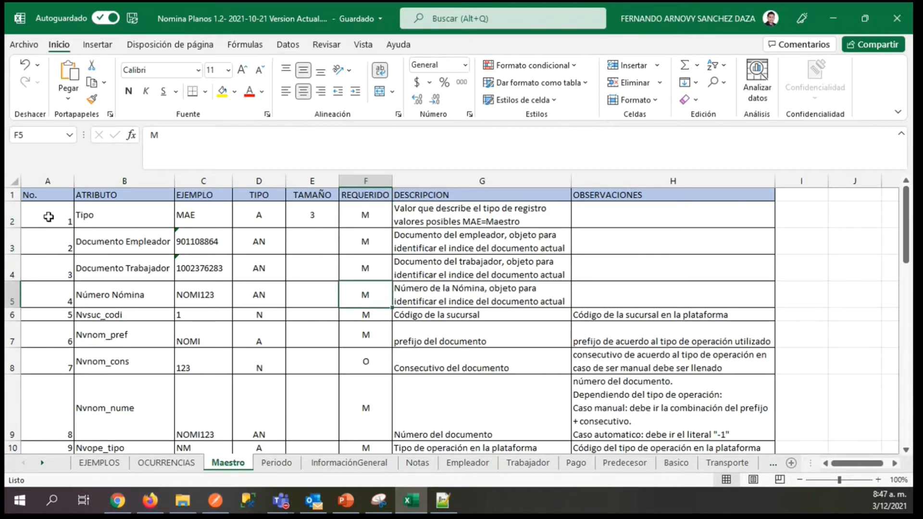
pyautogui.press('Up')
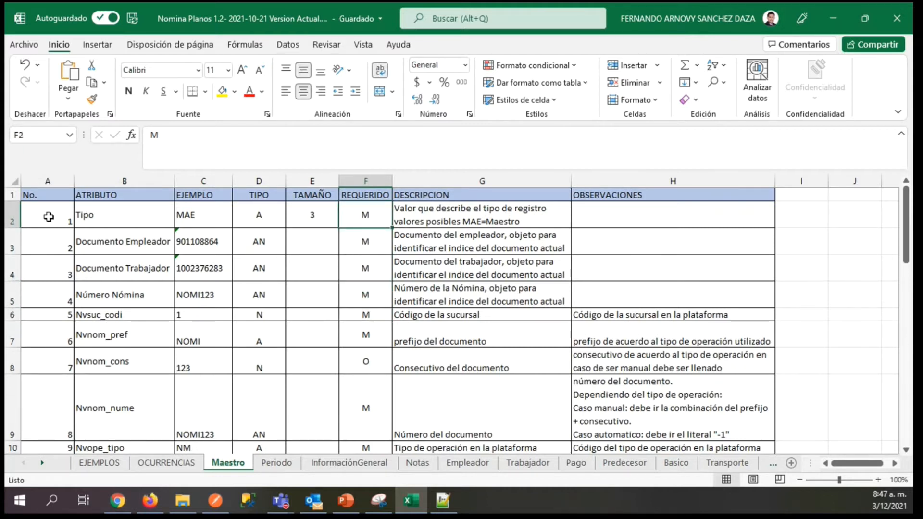
pyautogui.press('Down')
pyautogui.press('Down')
pyautogui.press('Down')
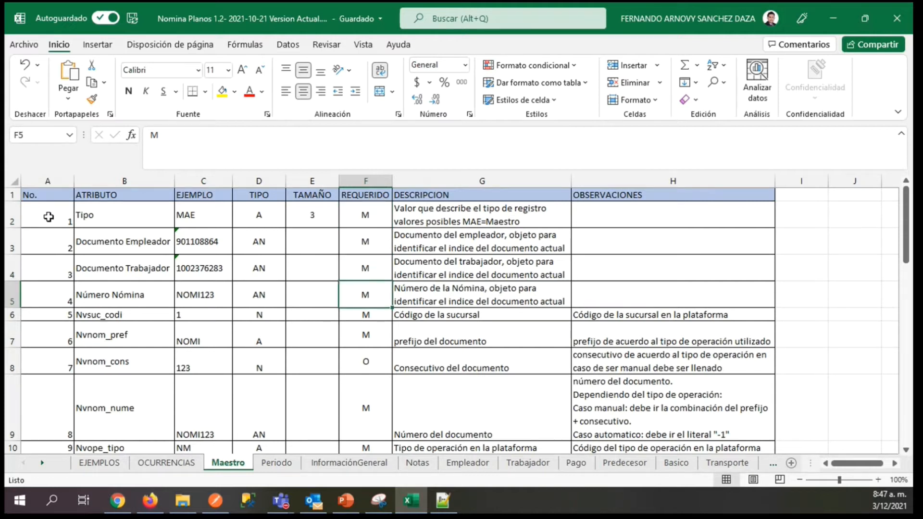
pyautogui.press('Down')
pyautogui.press('Down')
pyautogui.press('Down')
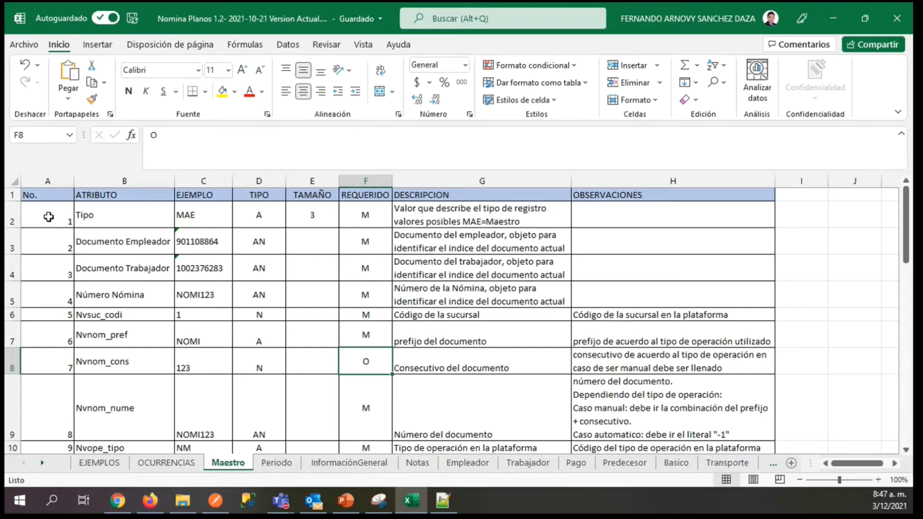
# Compare the REQUERIDO value of Nvnom_cons in F8 with its neighbouring attributes, ending at Nvnom_nume in F9.
pyautogui.press('Up')
pyautogui.press('Down')
pyautogui.press('Up')
pyautogui.press('Down')
pyautogui.press('Down')
pyautogui.press('Down')
pyautogui.press('Up')
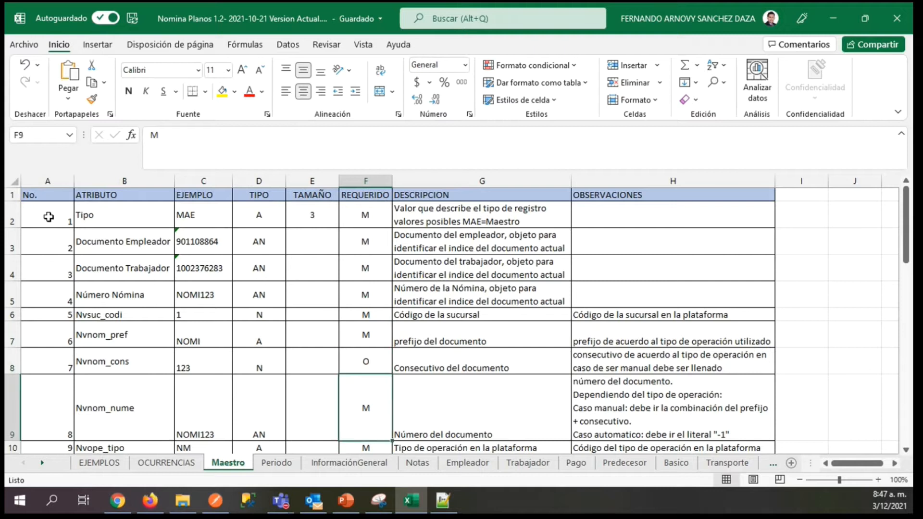
# Examine the DESCRIPCION texts from the Tipo attribute in G2 down to Nvsuc_codi in G6.
pyautogui.press('Up')
pyautogui.press('Up')
pyautogui.press('Up')
pyautogui.press('Up')
pyautogui.press('Up')
pyautogui.press('Right')
pyautogui.press('Up')
pyautogui.press('Up')
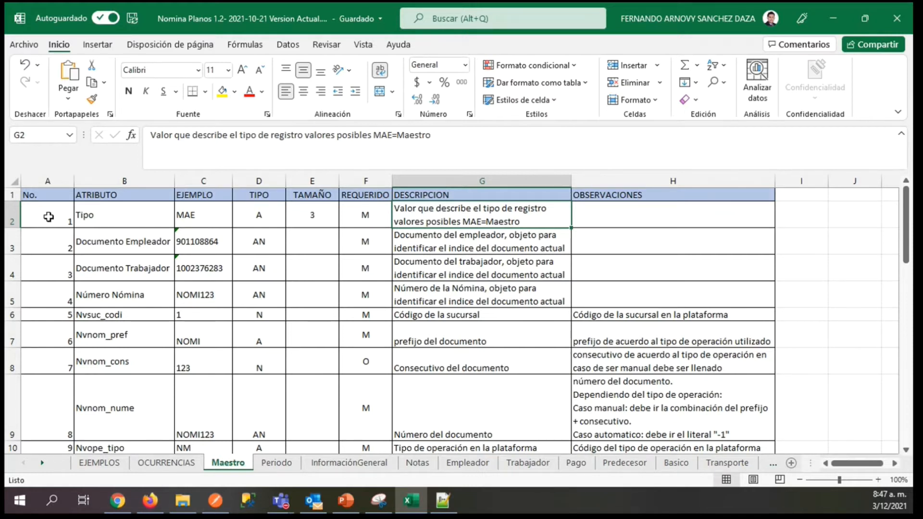
pyautogui.press('Down')
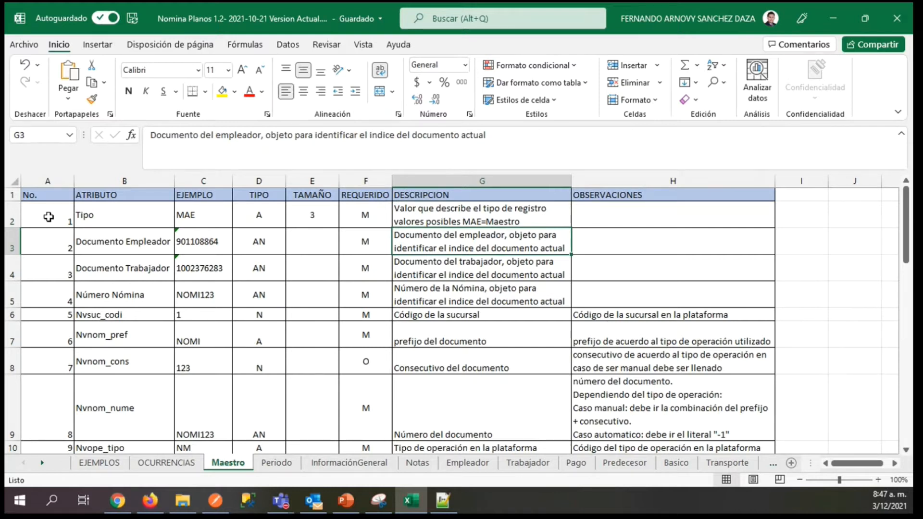
pyautogui.press('Down')
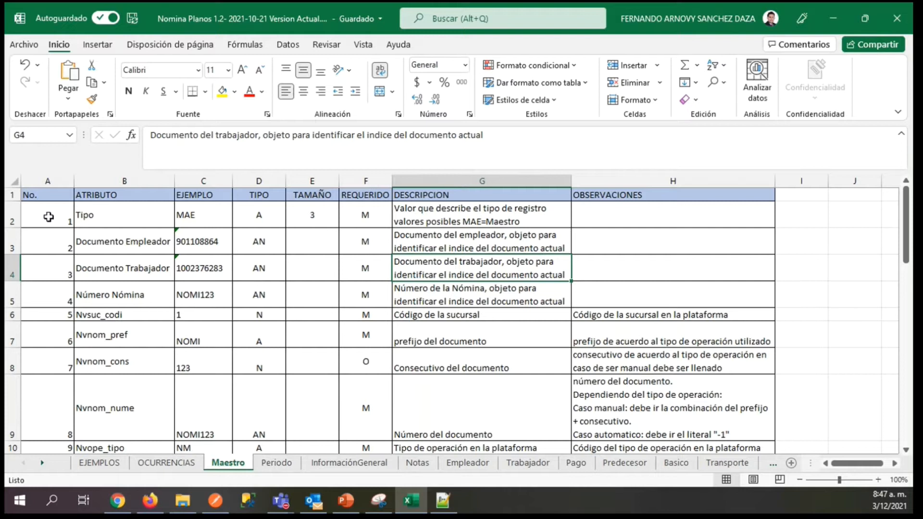
pyautogui.press('Down')
pyautogui.press('Down')
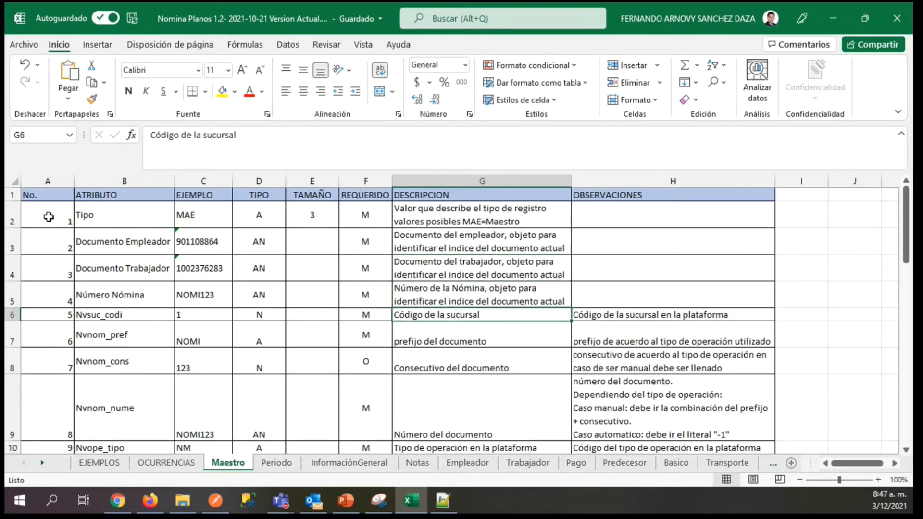
# Examine the OBSERVACIONES column from Nvsuc_codi in H6 down to Nvnom_fpag in H11.
pyautogui.press('Right')
pyautogui.press('Down')
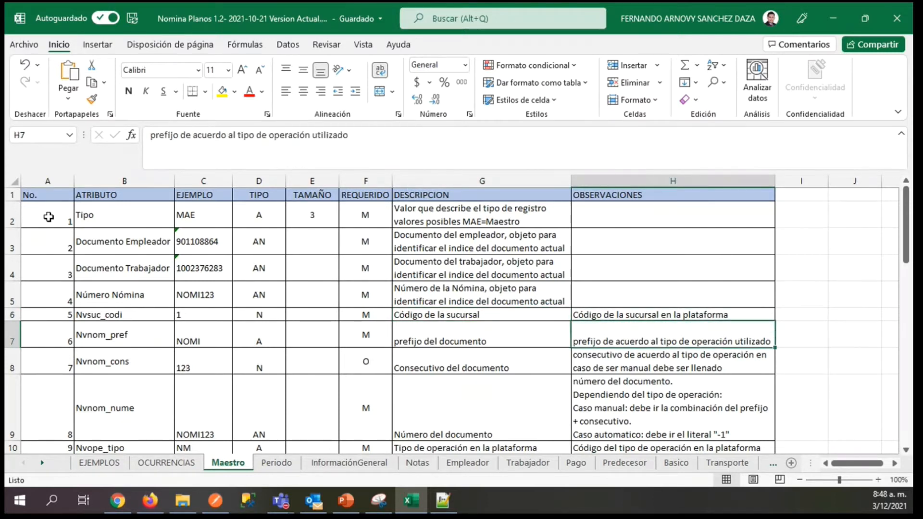
pyautogui.press('Down')
pyautogui.press('Down')
pyautogui.press('Down')
pyautogui.press('Down')
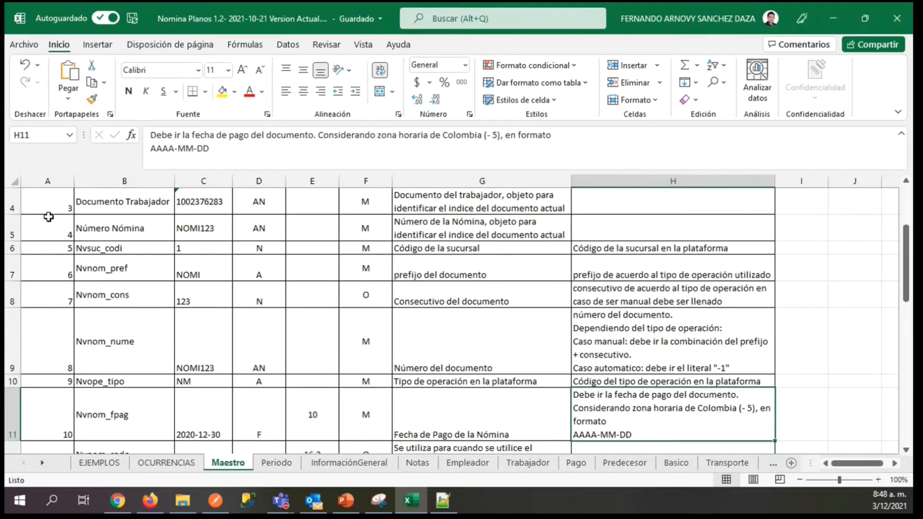
# Compare the Nvnom_fpag example date in C11 with its description in G11.
pyautogui.press('Left')
pyautogui.press('Left')
pyautogui.press('Left')
pyautogui.press('Left')
pyautogui.press('Left')
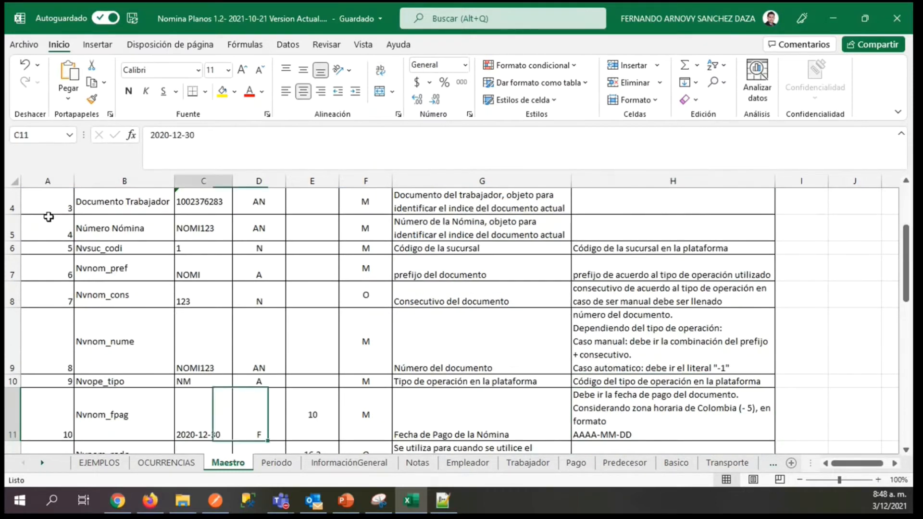
pyautogui.press('Right')
pyautogui.press('Right')
pyautogui.press('Right')
pyautogui.press('Right')
pyautogui.press('Right')
pyautogui.press('Left')
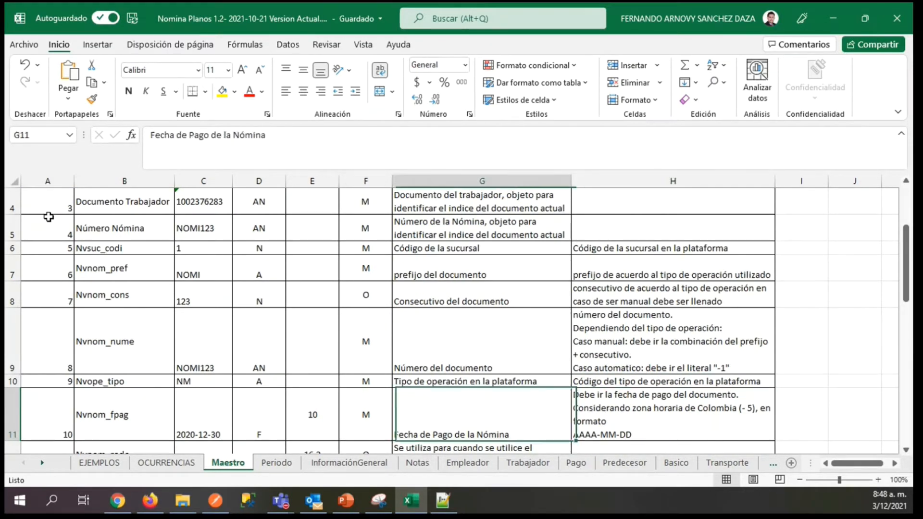
# Examine the TIPO values of the first Maestro attributes, from D2 down to D4.
pyautogui.press('Left')
pyautogui.press('Left')
pyautogui.press('Left')
pyautogui.press('Up')
pyautogui.press('Up')
pyautogui.press('Up')
pyautogui.press('Up')
pyautogui.press('Up')
pyautogui.press('Up')
pyautogui.press('Up')
pyautogui.press('Up')
pyautogui.press('Up')
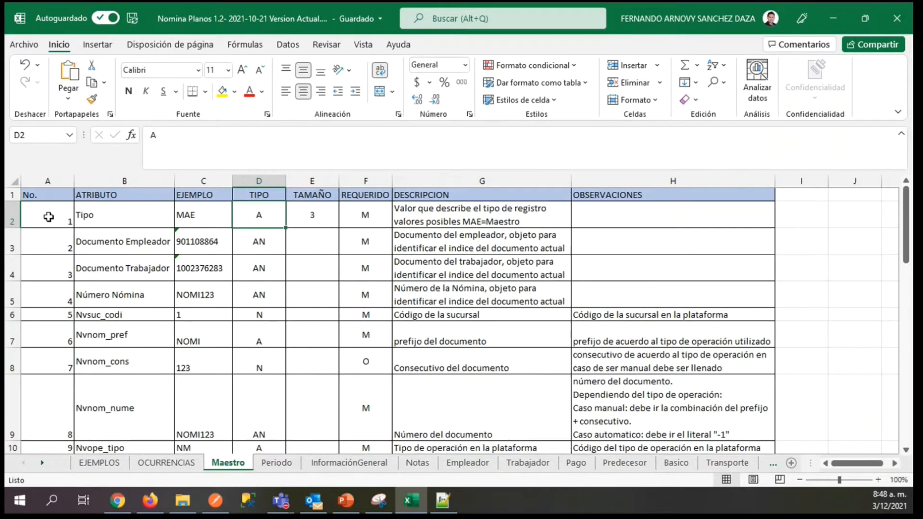
pyautogui.press('Down')
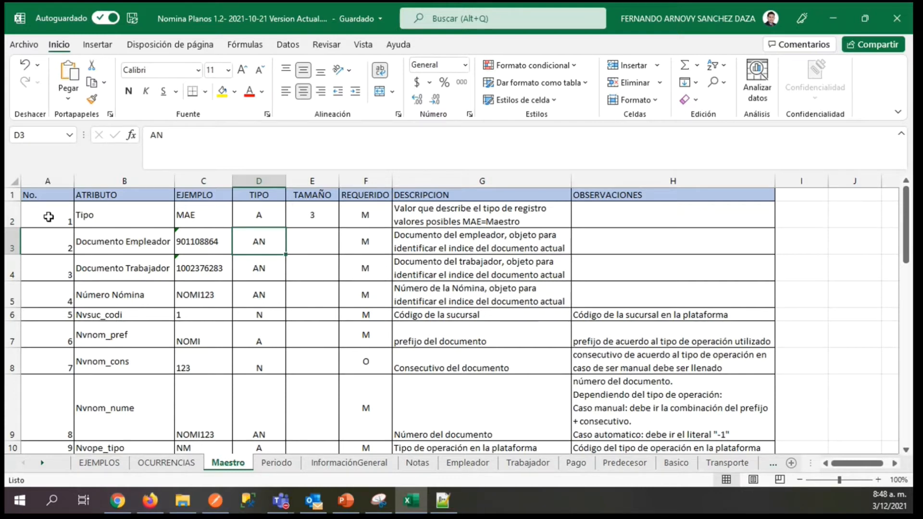
pyautogui.press('Down')
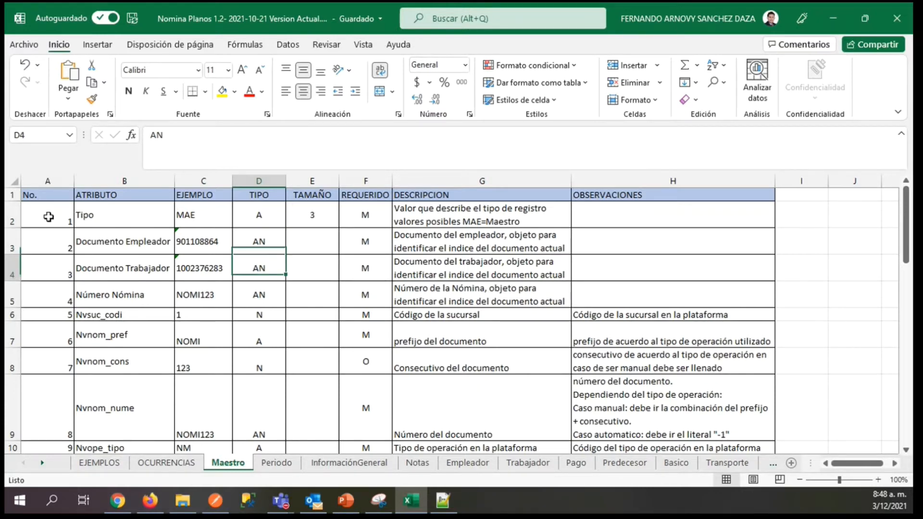
# Compare the date format required for Nvnom_fpag in H11 with its example in C11.
pyautogui.press('Down')
pyautogui.press('Down')
pyautogui.press('Down')
pyautogui.press('Down')
pyautogui.press('Down')
pyautogui.press('Down')
pyautogui.press('Down')
pyautogui.press('Right')
pyautogui.press('Right')
pyautogui.press('Right')
pyautogui.press('Right')
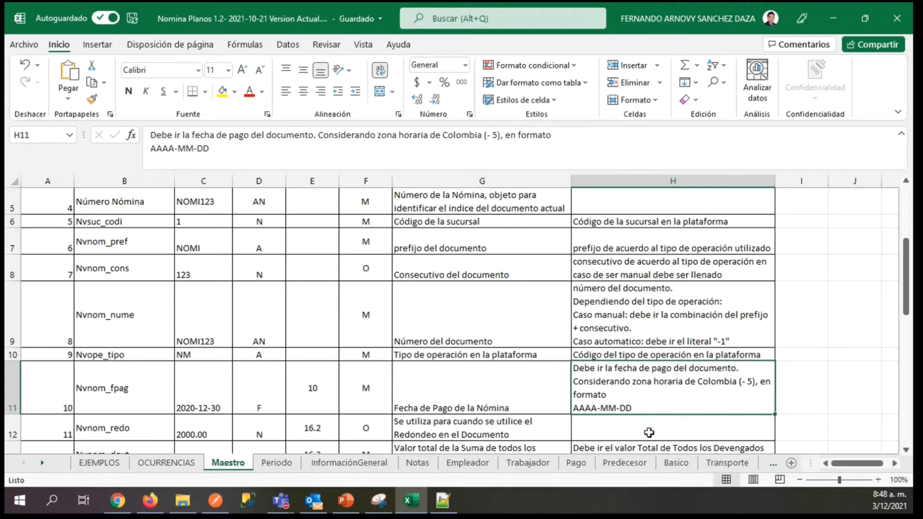
pyautogui.click(203, 397)
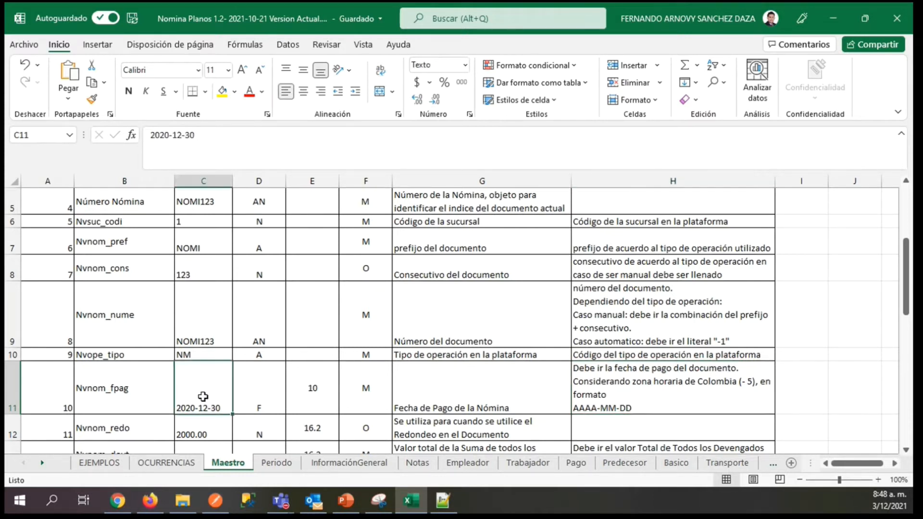
# Examine the Nvnom_pref observation in H7, then show the MAE record on the EJEMPLOS sheet.
pyautogui.moveTo(422, 513)
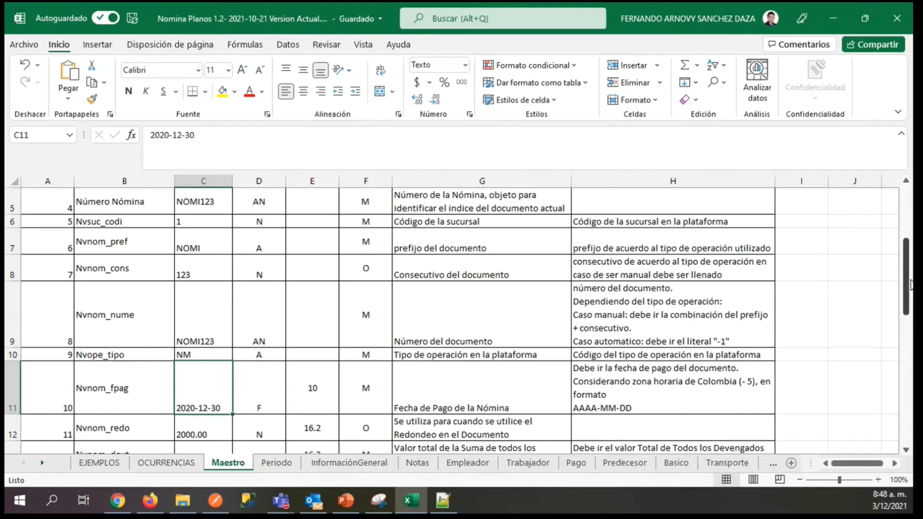
pyautogui.click(649, 247)
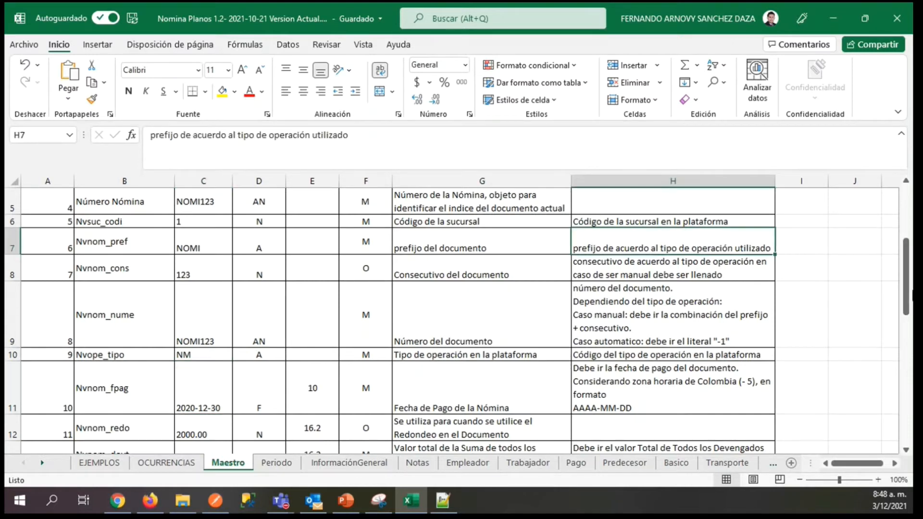
pyautogui.moveTo(906, 293); pyautogui.dragTo(906, 174)
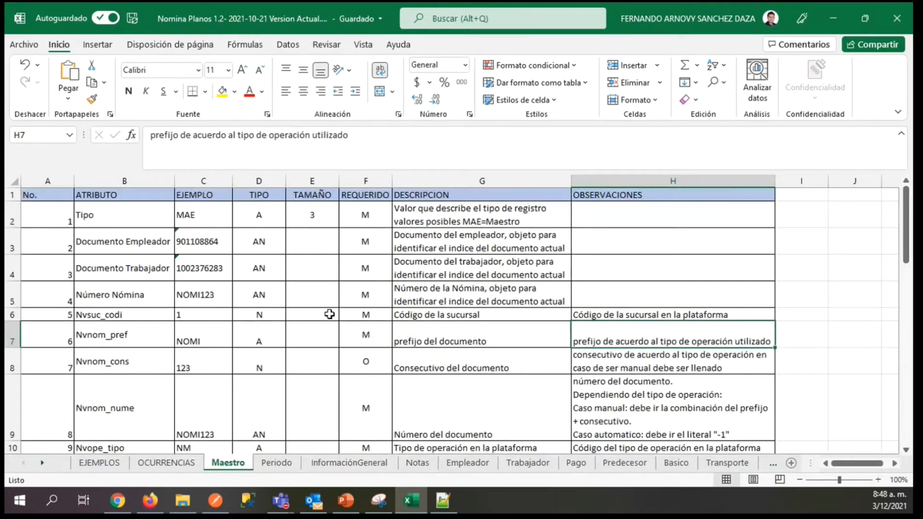
pyautogui.click(119, 465)
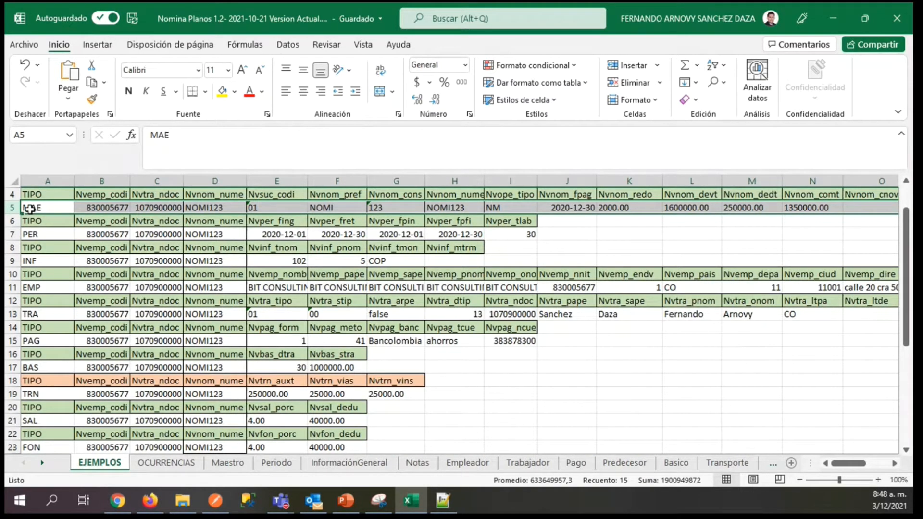
# Examine the REQUERIDO values of Nvnom_comt and Nvnom_cnov in F15 and F16 of the Maestro sheet.
pyautogui.click(227, 463)
pyautogui.moveTo(906, 241); pyautogui.dragTo(877, 358)
pyautogui.click(369, 351)
pyautogui.click(368, 408)
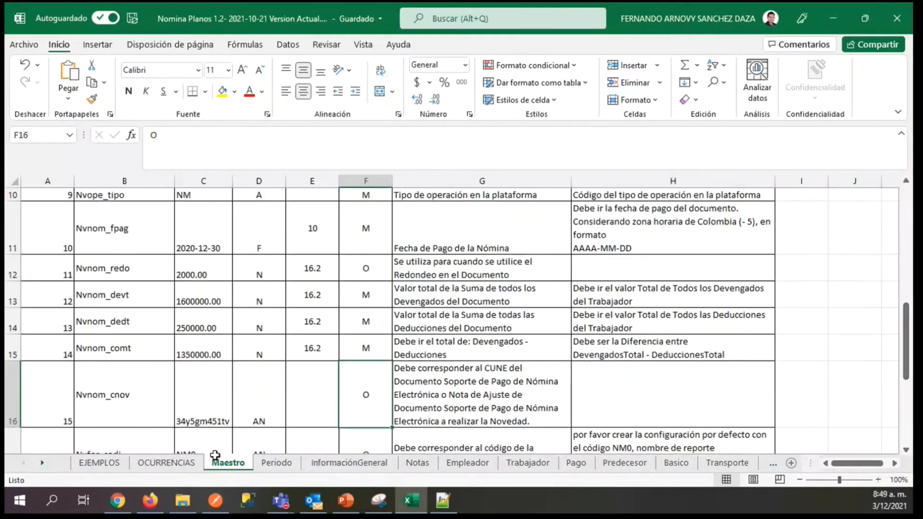
# Examine the MAE example record in row 5 of the EJEMPLOS sheet, from A5 across to NVNOM_TIPO in Q5.
pyautogui.click(153, 464)
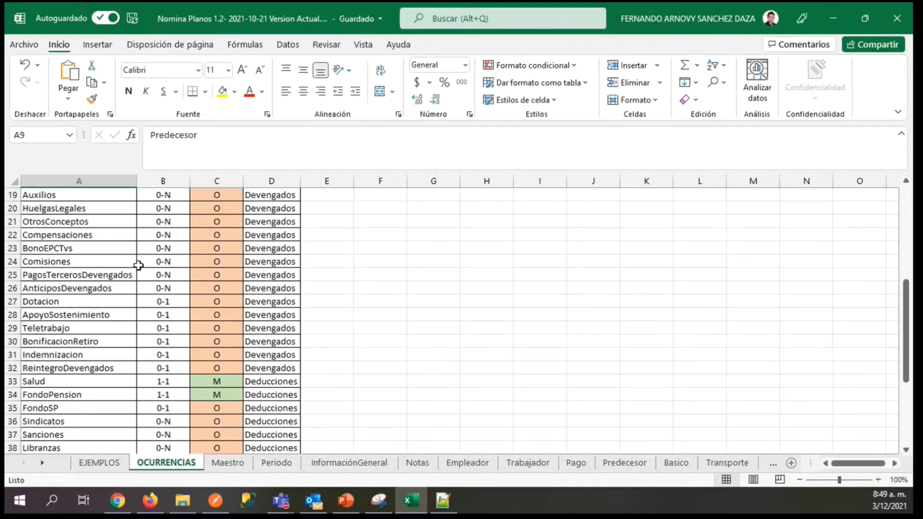
pyautogui.click(99, 463)
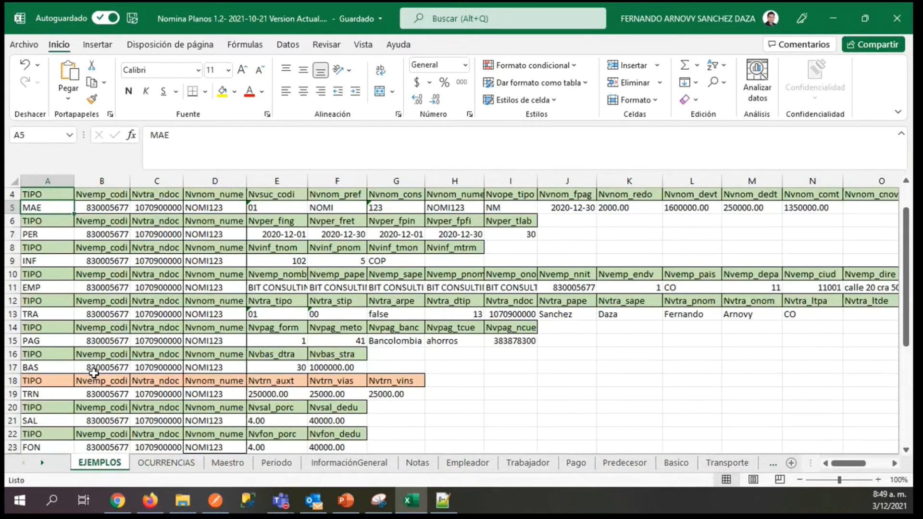
pyautogui.press('Right')
pyautogui.press('Right')
pyautogui.press('Right')
pyautogui.press('Right')
pyautogui.press('Right')
pyautogui.press('Right')
pyautogui.press('Right')
pyautogui.press('Right')
pyautogui.press('Right')
pyautogui.press('Right')
pyautogui.press('Right')
pyautogui.press('Right')
pyautogui.press('Right')
pyautogui.press('Right')
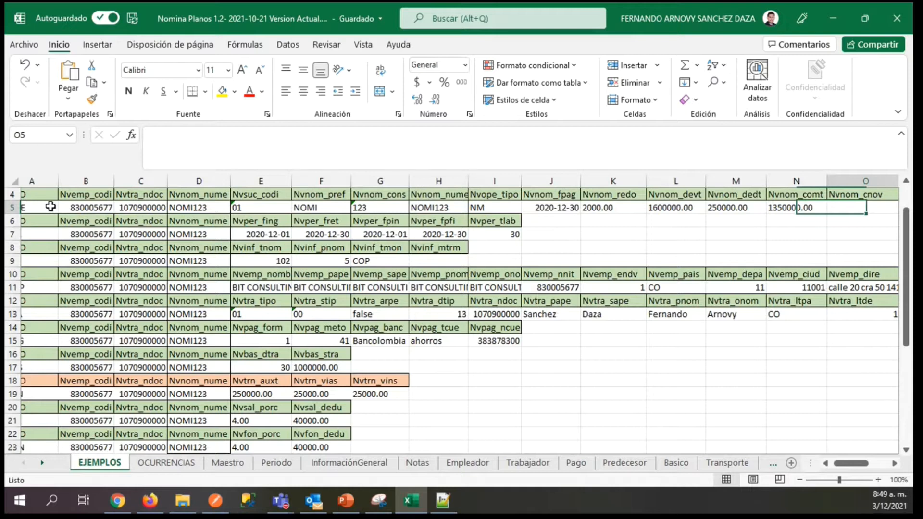
pyautogui.press('Right')
pyautogui.press('Right')
pyautogui.press('Right')
pyautogui.press('Right')
pyautogui.press('Left')
pyautogui.press('Left')
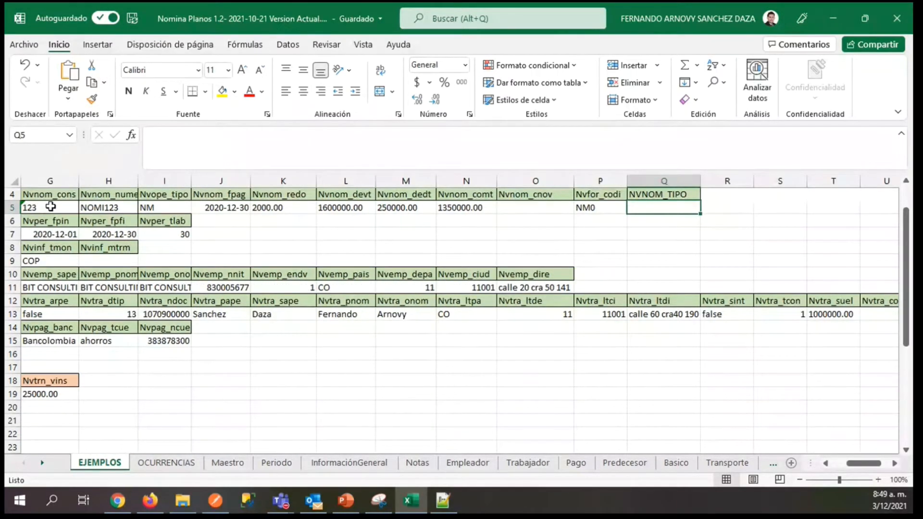
# Examine the MAE record's values back from NVNOM_TIPO to Nvnom_fpag in J5, then return to A5.
pyautogui.press('Left')
pyautogui.press('Left')
pyautogui.press('Right')
pyautogui.press('Left')
pyautogui.press('Left')
pyautogui.press('Left')
pyautogui.press('Left')
pyautogui.press('Left')
pyautogui.press('Left')
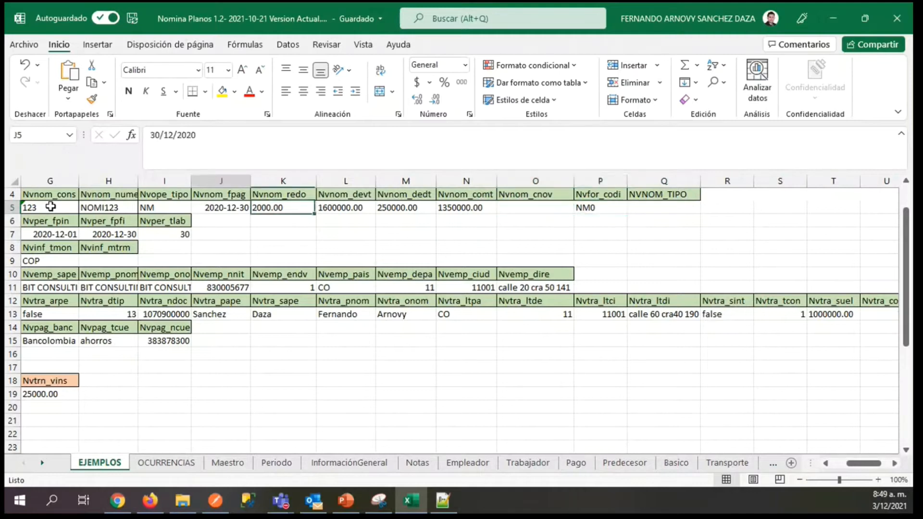
pyautogui.press('Home')
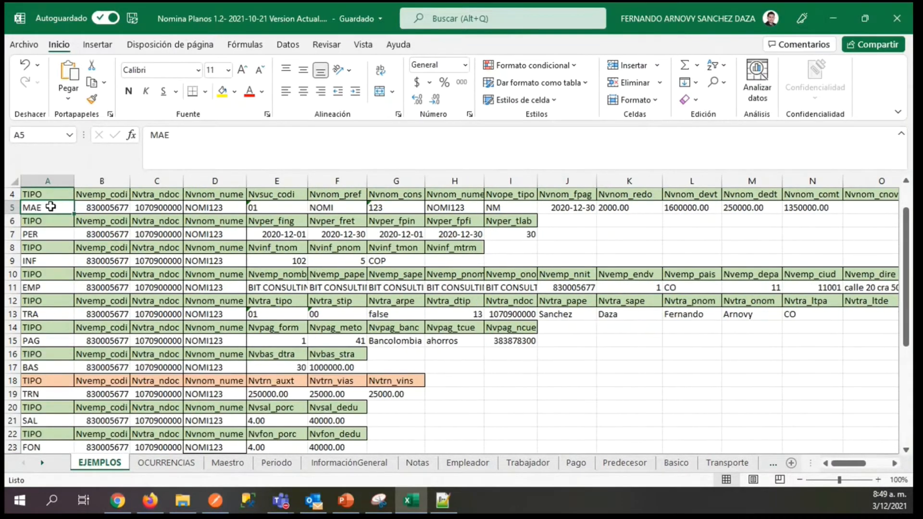
# Examine the Nvfor_codi attribute in row 17 of the Maestro sheet, back to its name in B17.
pyautogui.click(224, 463)
pyautogui.scroll(-1, 536, 377)
pyautogui.press('Left')
pyautogui.press('Left')
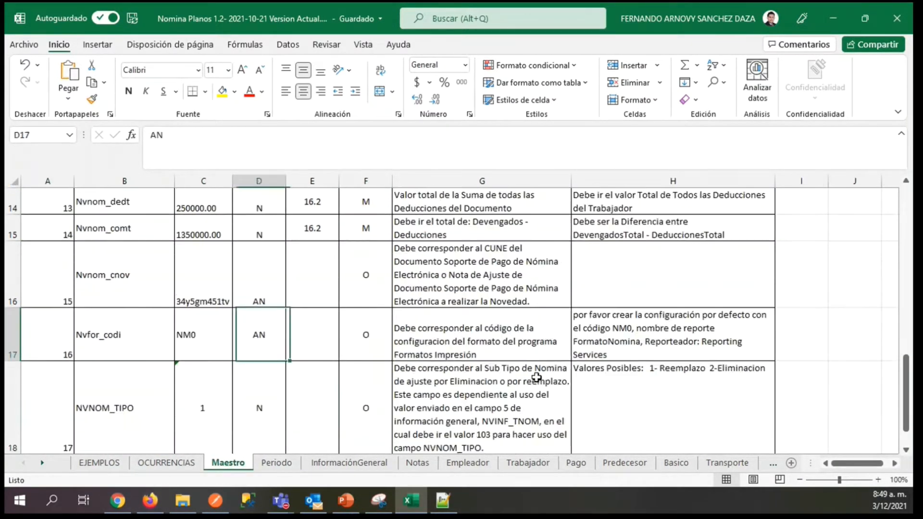
pyautogui.press('Left')
pyautogui.press('Left')
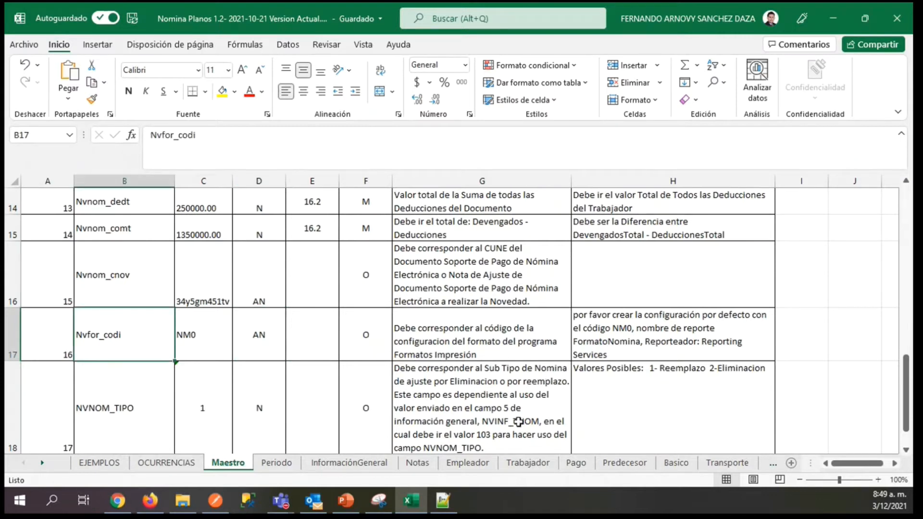
# Locate the Nvfor_codi value of the MAE record in P5 of the EJEMPLOS sheet.
pyautogui.click(107, 465)
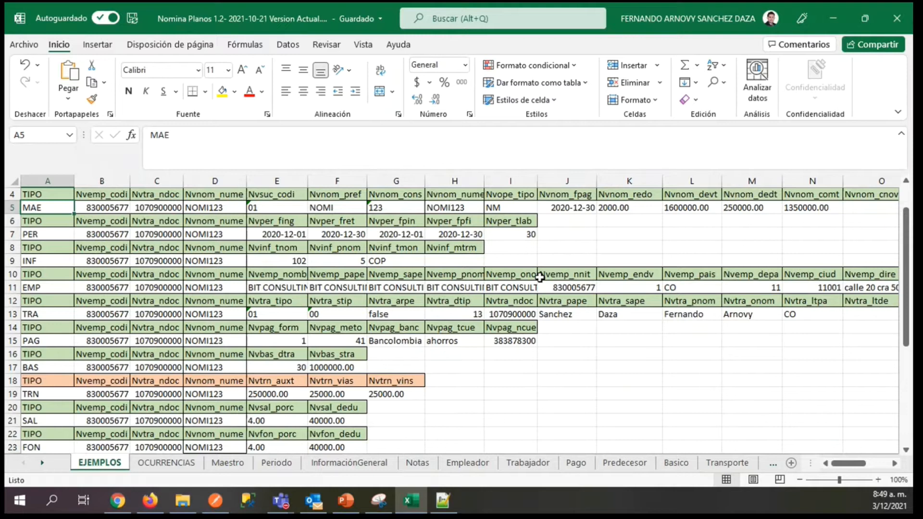
pyautogui.click(615, 207)
pyautogui.press('Right')
pyautogui.press('Right')
pyautogui.press('Right')
pyautogui.press('Right')
pyautogui.press('Right')
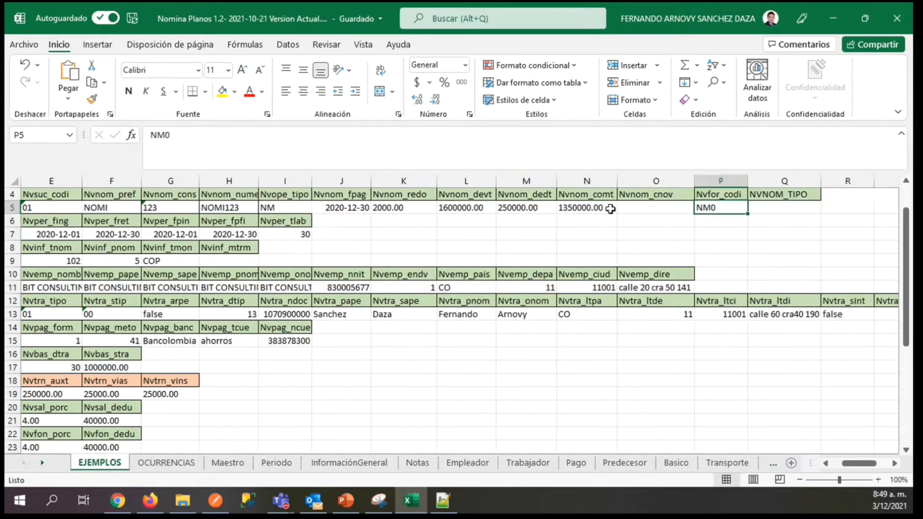
# Compare the Nvfor_codi description in G17 of the Maestro sheet with its example value in C17.
pyautogui.click(226, 463)
pyautogui.click(491, 341)
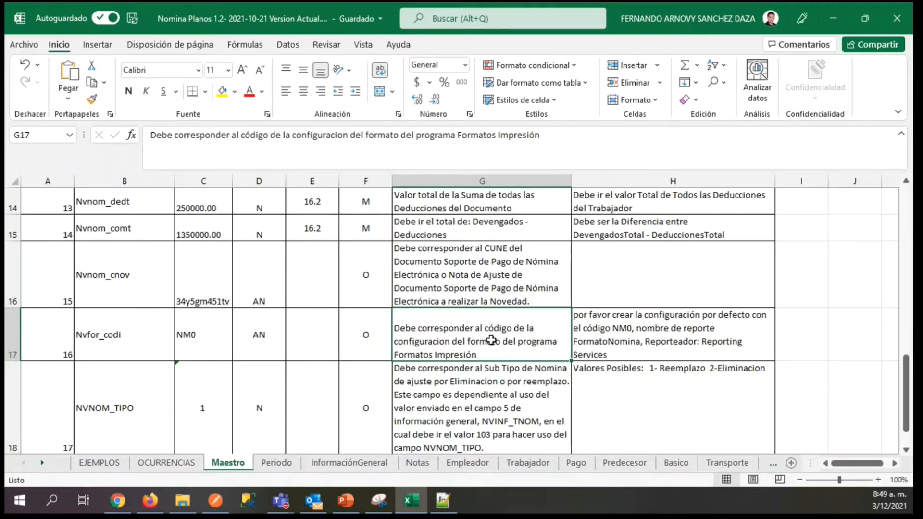
pyautogui.press('Left')
pyautogui.press('Left')
pyautogui.press('Left')
pyautogui.press('Left')
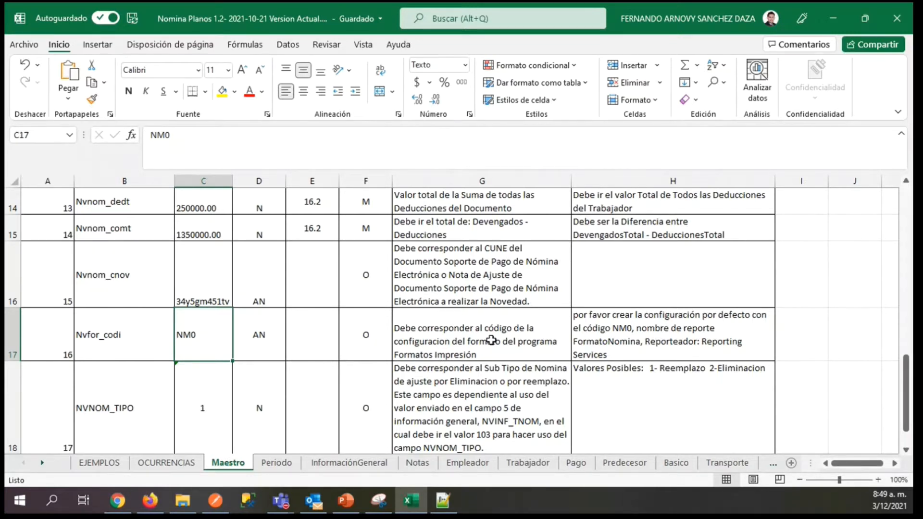
# Review the Nvfor_codi format-configuration description in row 17 once more and return to its example code.
pyautogui.click(491, 341)
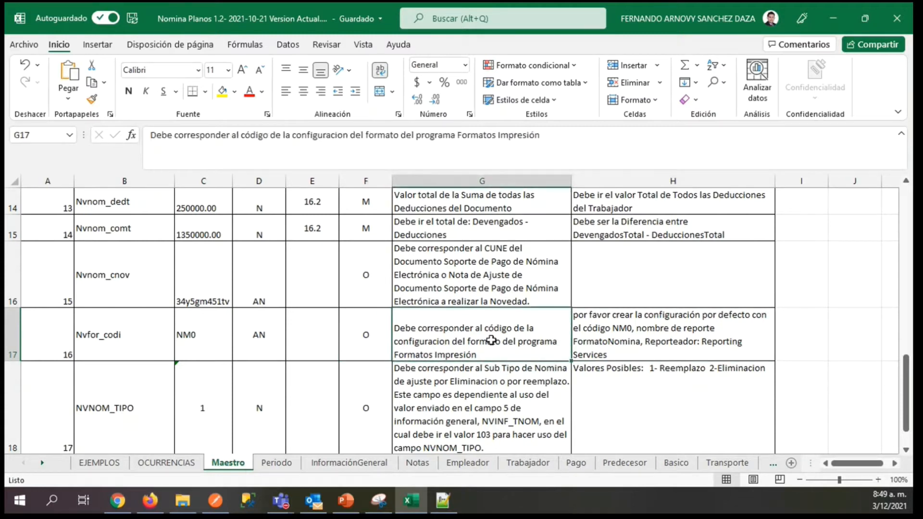
pyautogui.press('Left')
pyautogui.press('Left')
pyautogui.press('Left')
pyautogui.press('Left')
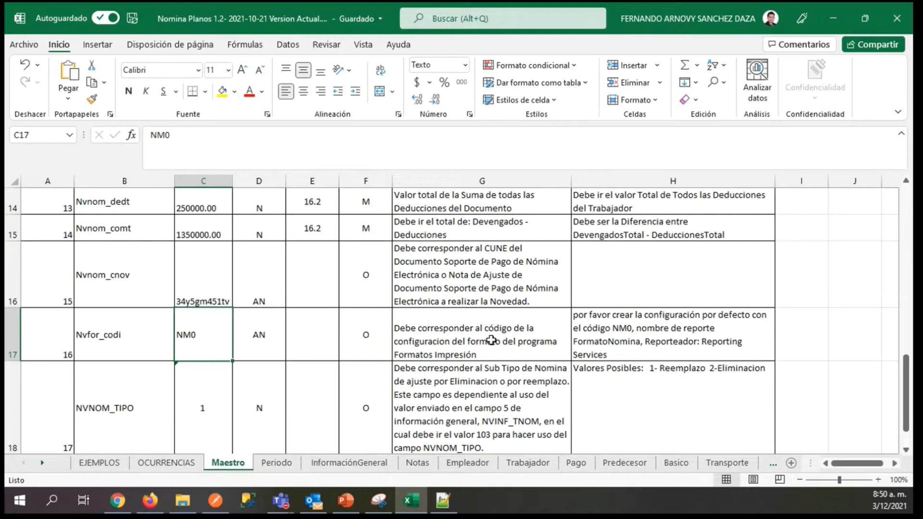
# Locate the PER record in row 7 of the EJEMPLOS sheet, starting at its record type in A7.
pyautogui.click(102, 467)
pyautogui.click(137, 233)
pyautogui.press('Left')
pyautogui.press('Left')
pyautogui.press('Left')
pyautogui.press('Left')
pyautogui.press('Left')
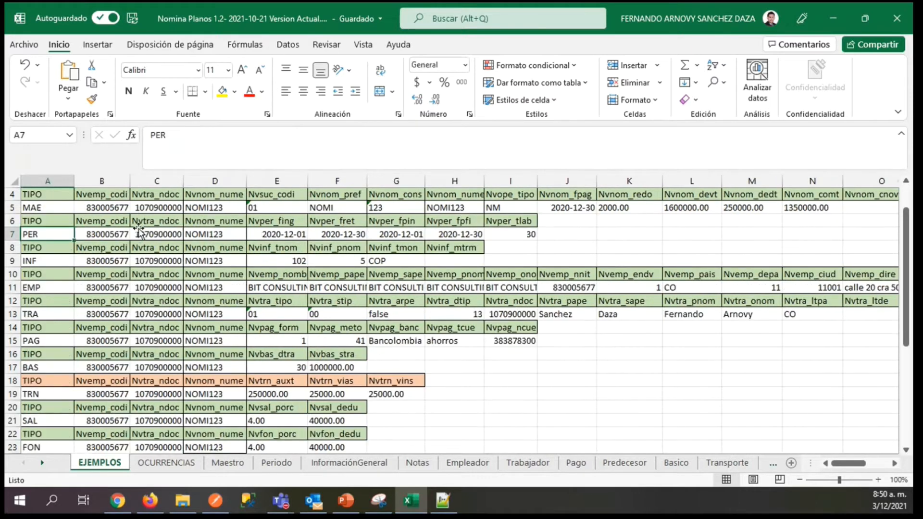
pyautogui.click(6, 235)
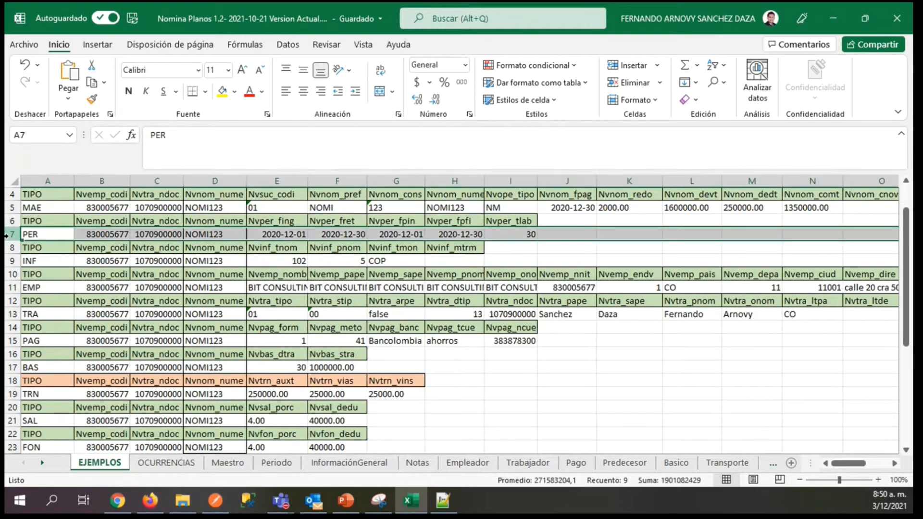
pyautogui.click(53, 237)
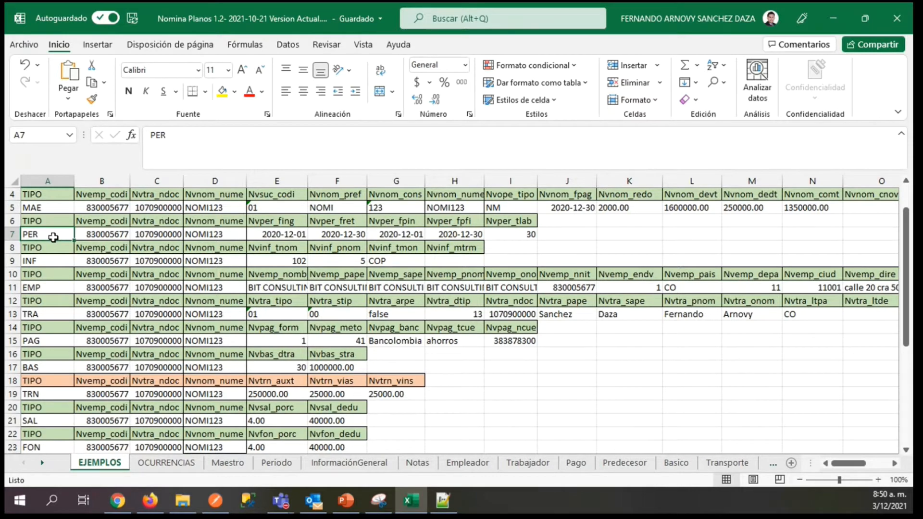
# Examine the PER record's identifying values in B7 through D7 and its Nvper_fing and Nvper_fret dates in E7 and F7.
pyautogui.press('Right')
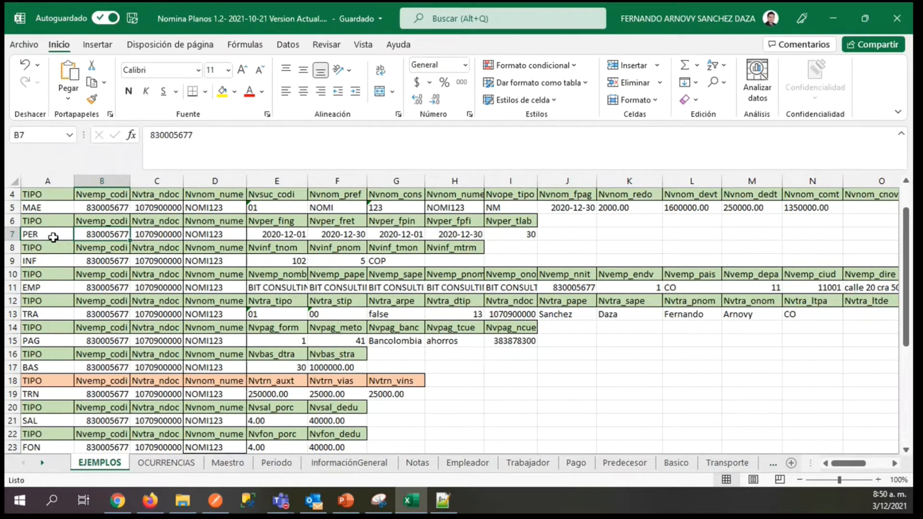
pyautogui.press('Right')
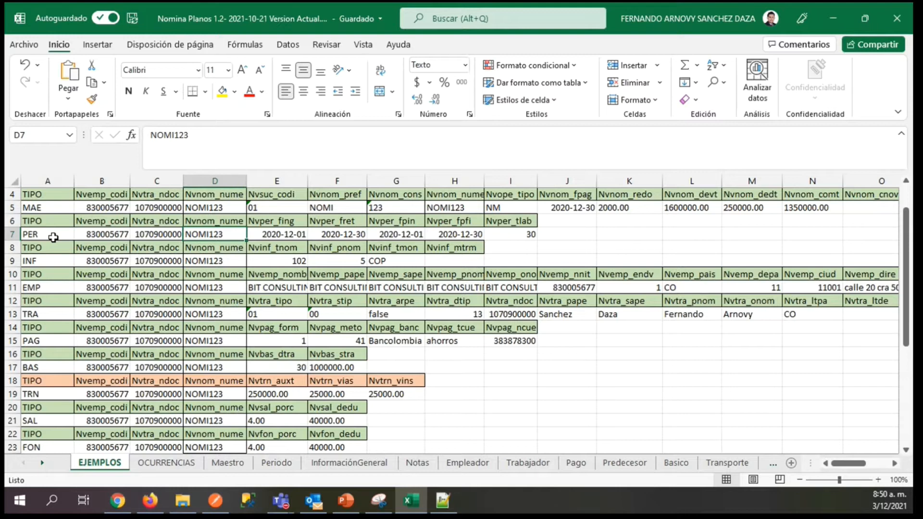
pyautogui.press('Left')
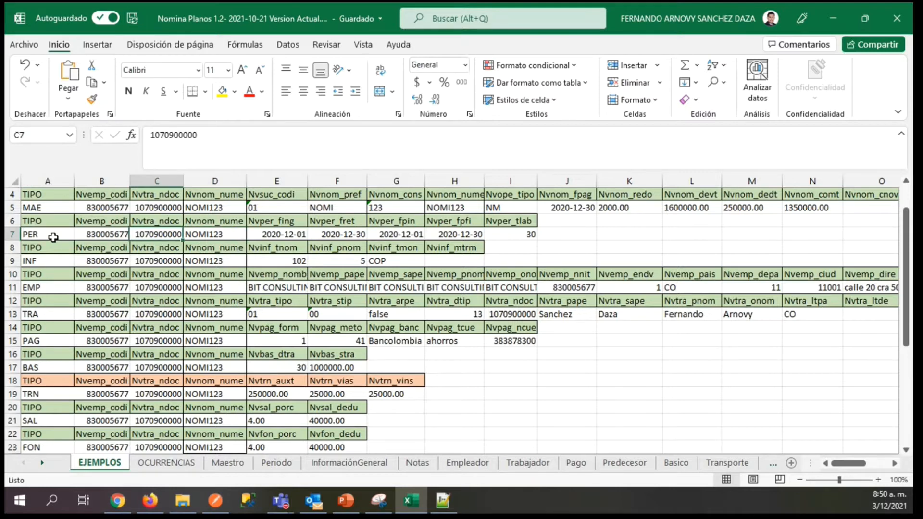
pyautogui.press('Right')
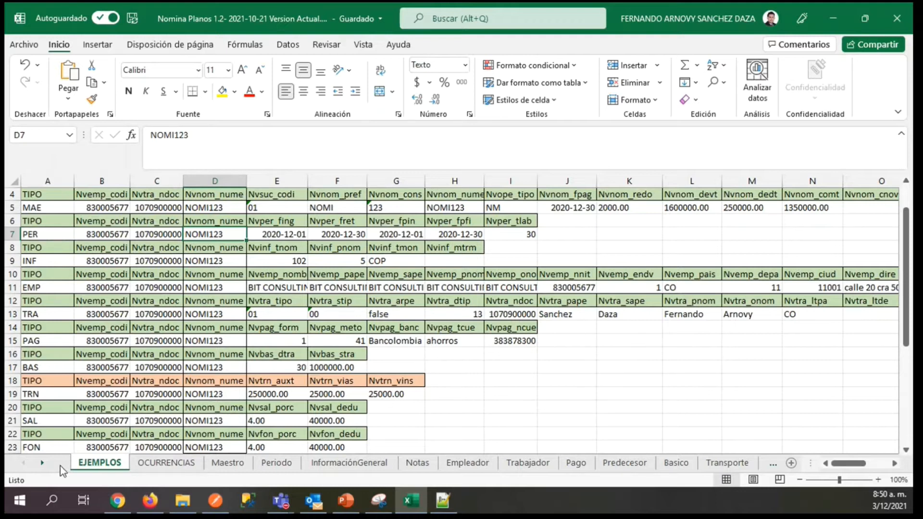
pyautogui.click(257, 233)
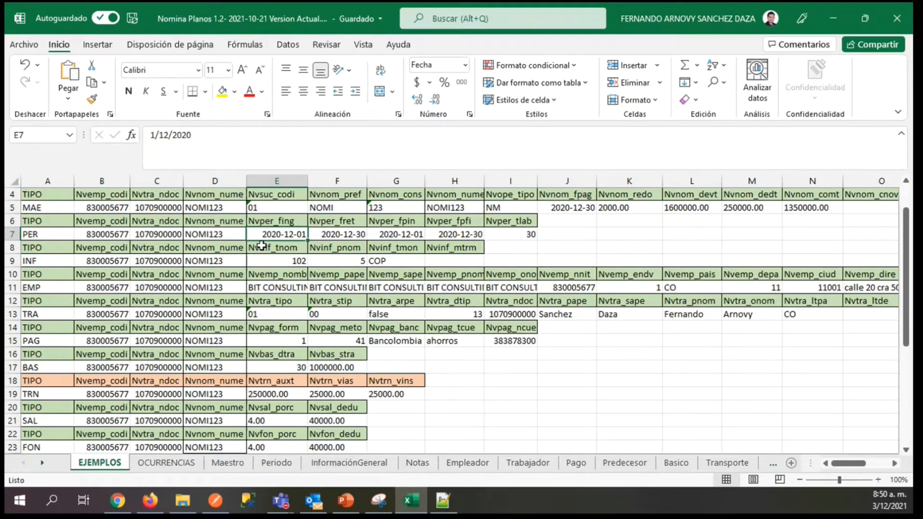
pyautogui.press('Right')
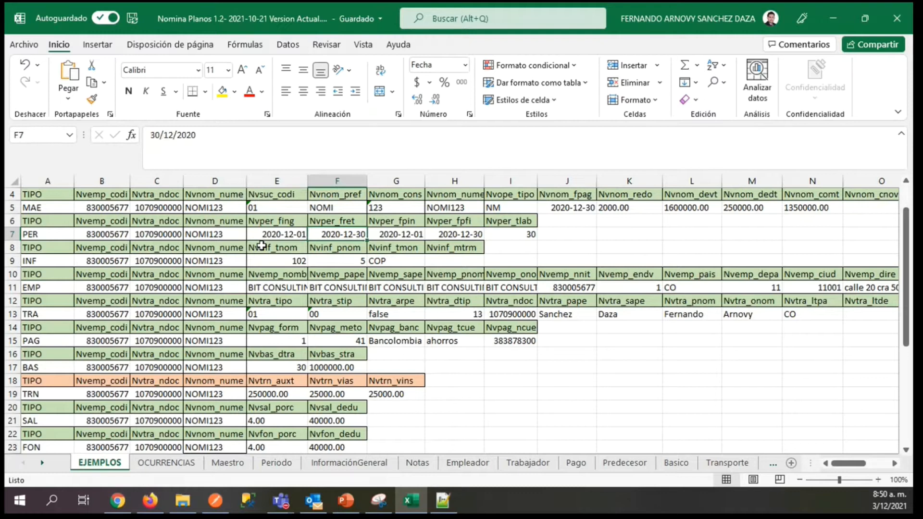
# Examine the attributes from Nvper_fret down to Nvper_tlab in the Periodo sheet, ending at the Nvper_fpin requirement in F8.
pyautogui.click(274, 470)
pyautogui.click(130, 404)
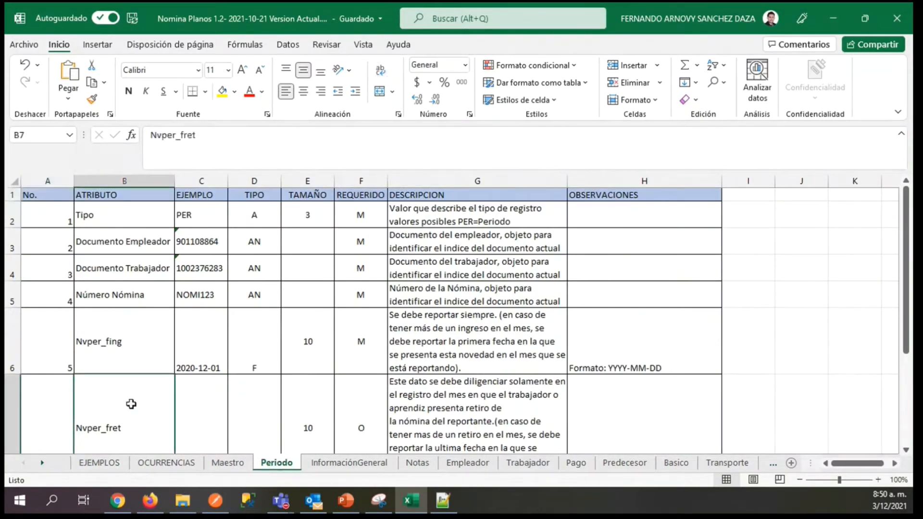
pyautogui.press('Down')
pyautogui.press('Down')
pyautogui.press('Down')
pyautogui.press('Right')
pyautogui.press('Right')
pyautogui.press('Up')
pyautogui.press('Up')
pyautogui.press('Right')
pyautogui.press('Right')
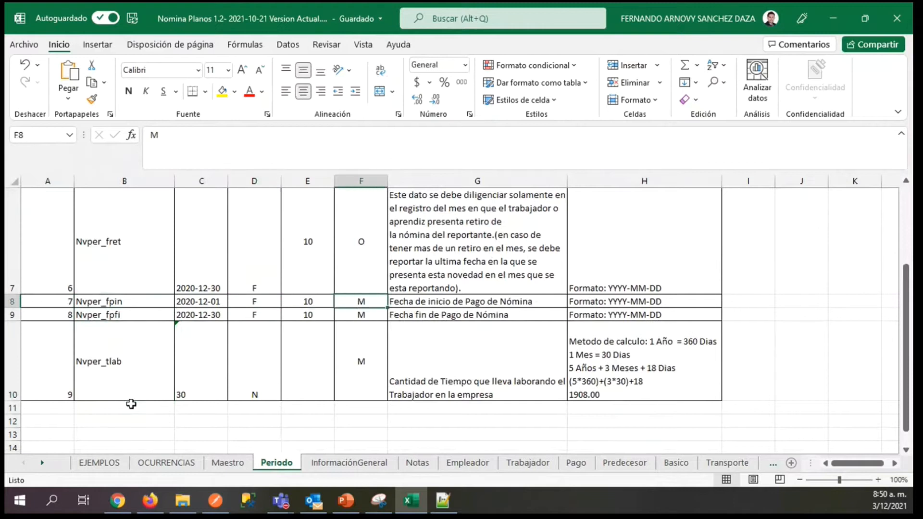
# Examine the descriptions of the payroll payment start and end dates, Nvper_fpin and Nvper_fpfi, in G8 and G9.
pyautogui.press('Right')
pyautogui.press('Down')
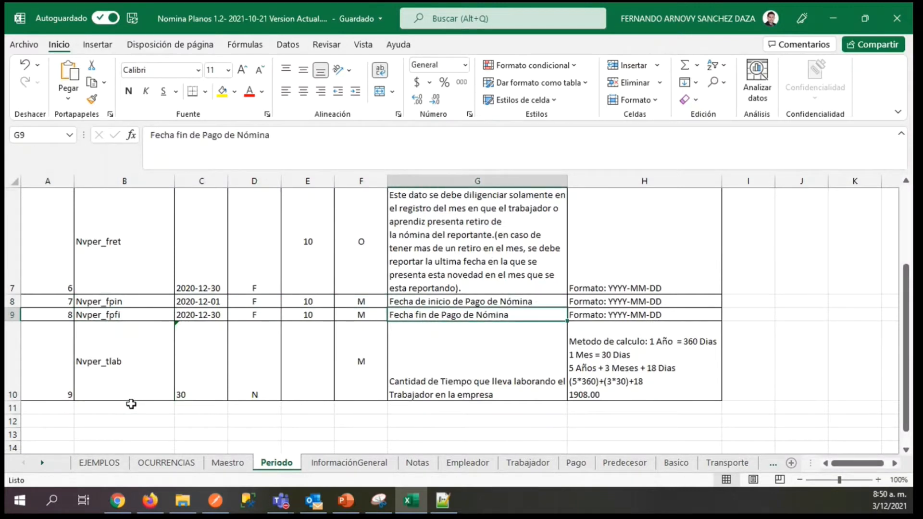
pyautogui.press('Right')
pyautogui.press('Left')
pyautogui.press('Left')
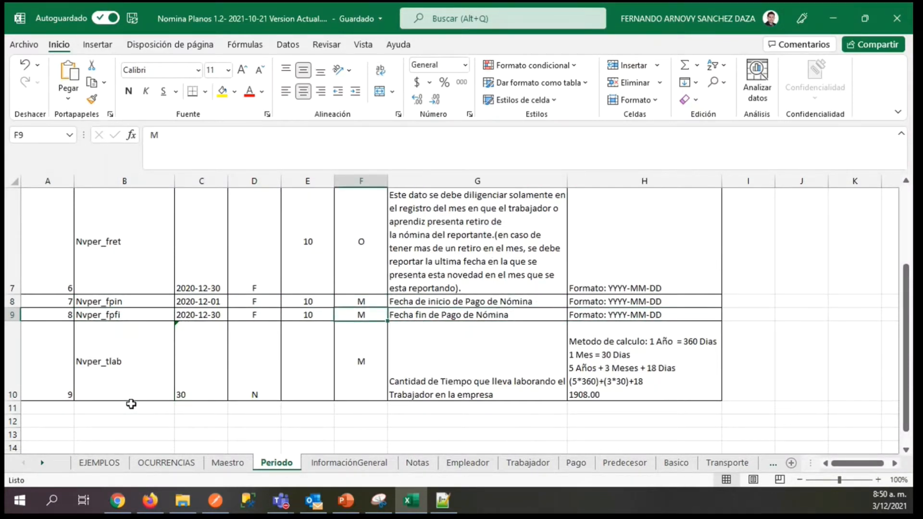
# Examine the Nvper_tlab description in G10 and its calculation method in H10.
pyautogui.press('Down')
pyautogui.press('Right')
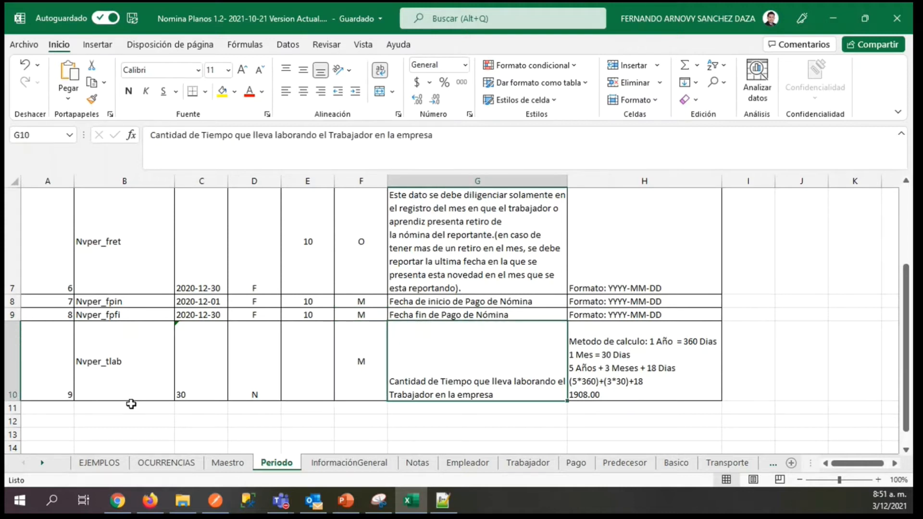
pyautogui.press('Right')
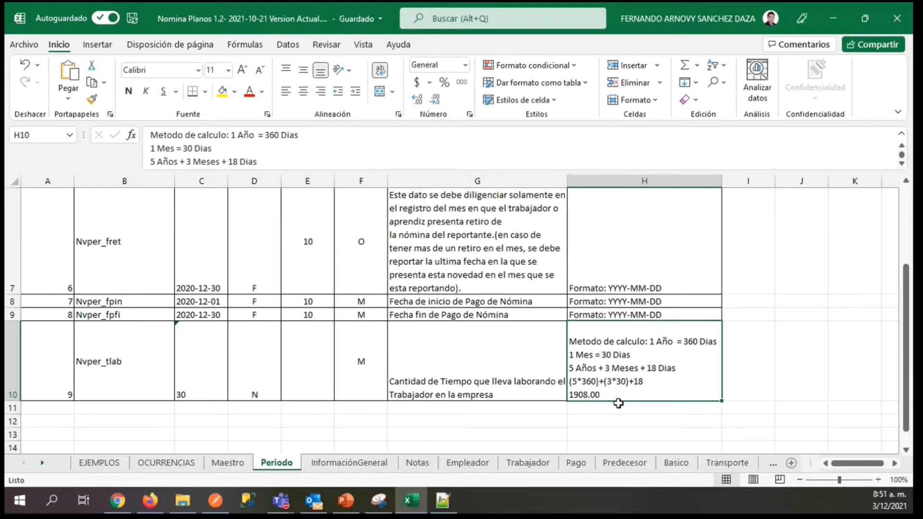
# Go back up through the Periodo attributes to the header row in A1.
pyautogui.click(545, 366)
pyautogui.press('Left')
pyautogui.press('Left')
pyautogui.press('Left')
pyautogui.press('Left')
pyautogui.press('Left')
pyautogui.press('Left')
pyautogui.press('Up')
pyautogui.press('Up')
pyautogui.press('Up')
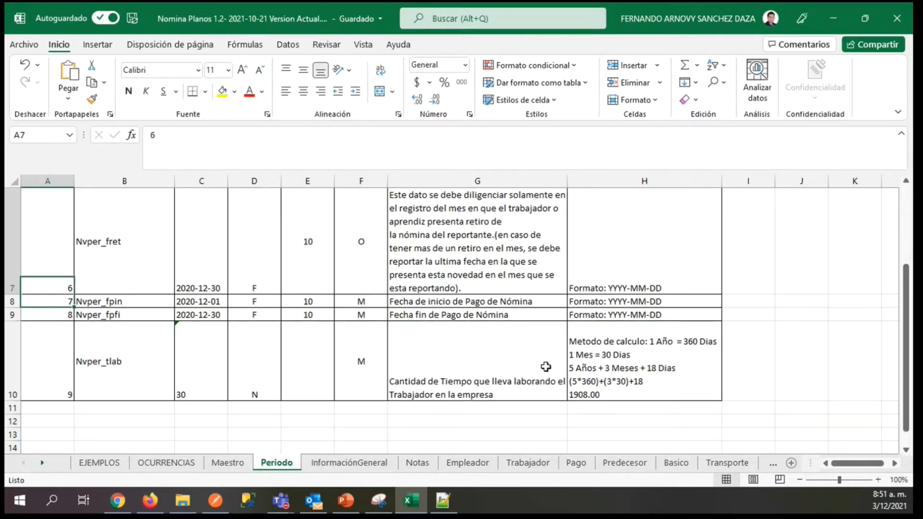
pyautogui.press('Up')
pyautogui.press('Up')
pyautogui.press('Up')
pyautogui.press('Up')
pyautogui.press('Up')
pyautogui.press('Up')
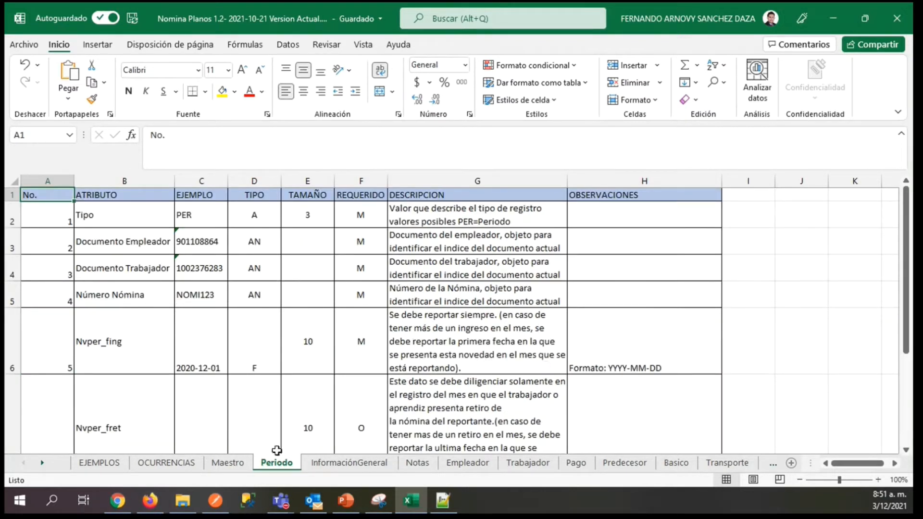
# Check the InformaciónGeneral sheet and locate the matching INF record in row 9 of the EJEMPLOS sheet.
pyautogui.click(349, 463)
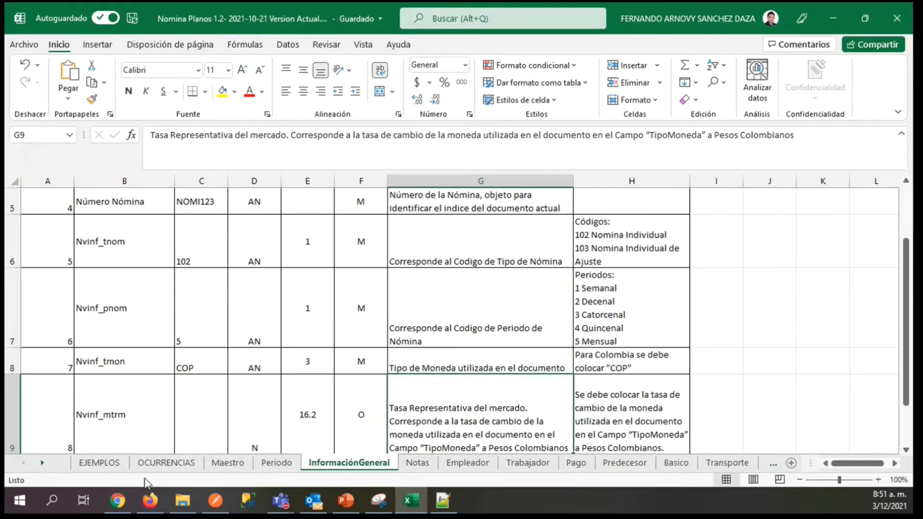
pyautogui.click(100, 463)
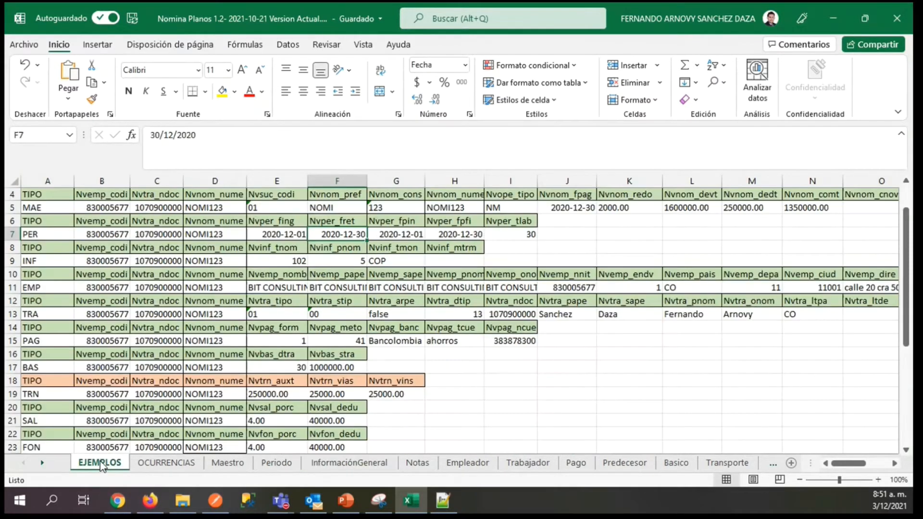
pyautogui.click(12, 261)
pyautogui.click(26, 260)
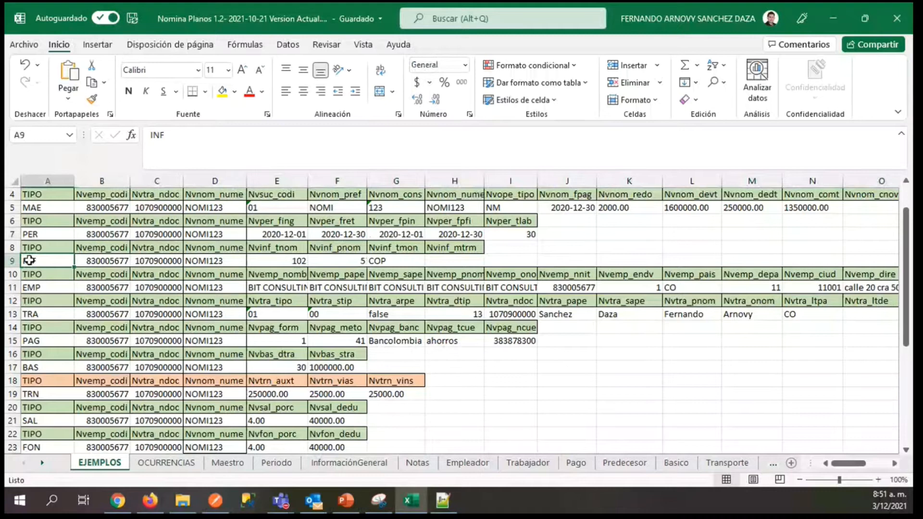
pyautogui.click(106, 257)
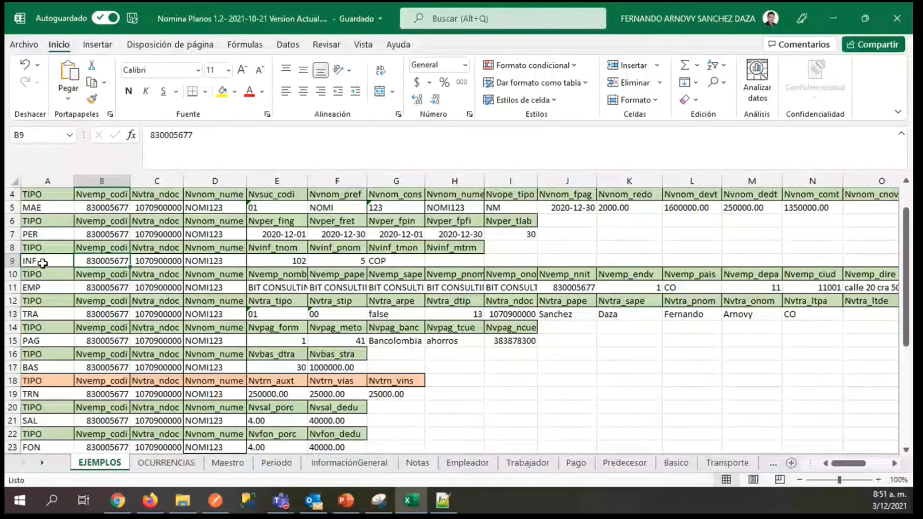
pyautogui.click(42, 263)
# Compare the first attributes of the InformaciónGeneral sheet with the INF record's values in B9 through E9 of EJEMPLOS.
pyautogui.click(349, 463)
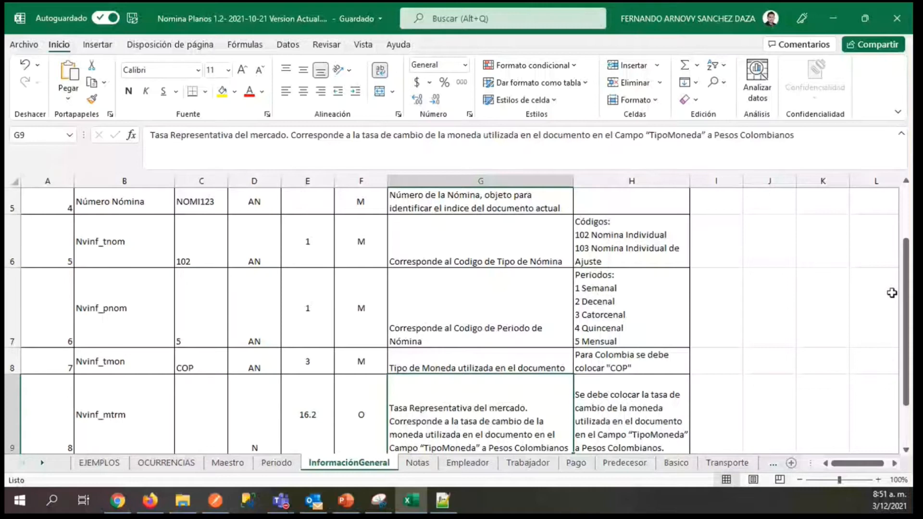
pyautogui.scroll(2, 634, 217)
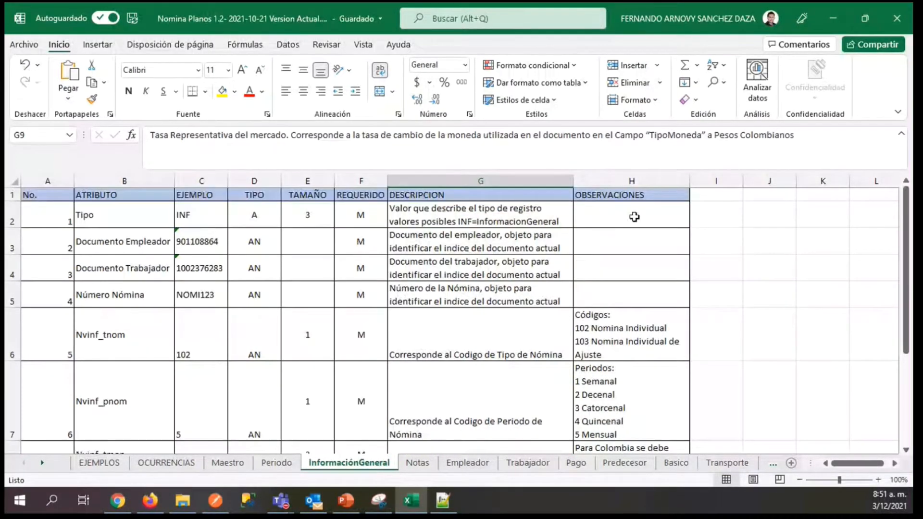
pyautogui.click(99, 463)
pyautogui.click(122, 261)
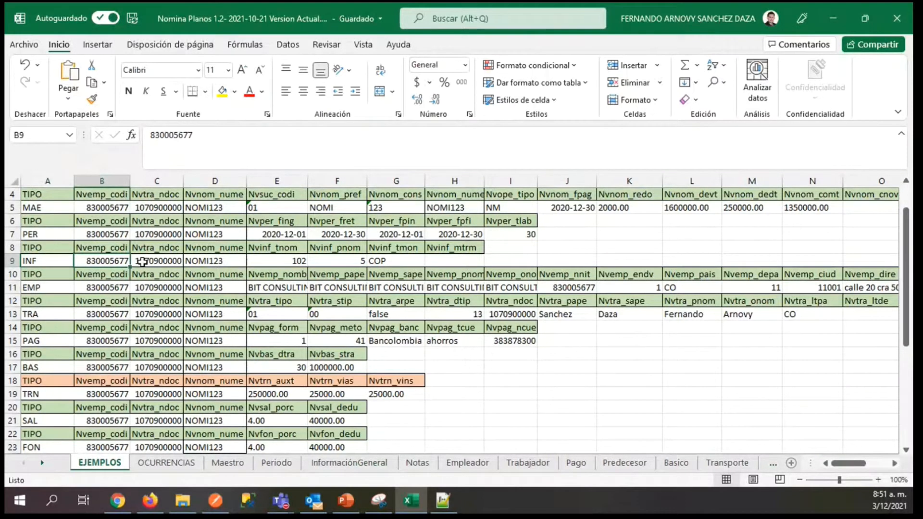
pyautogui.click(156, 259)
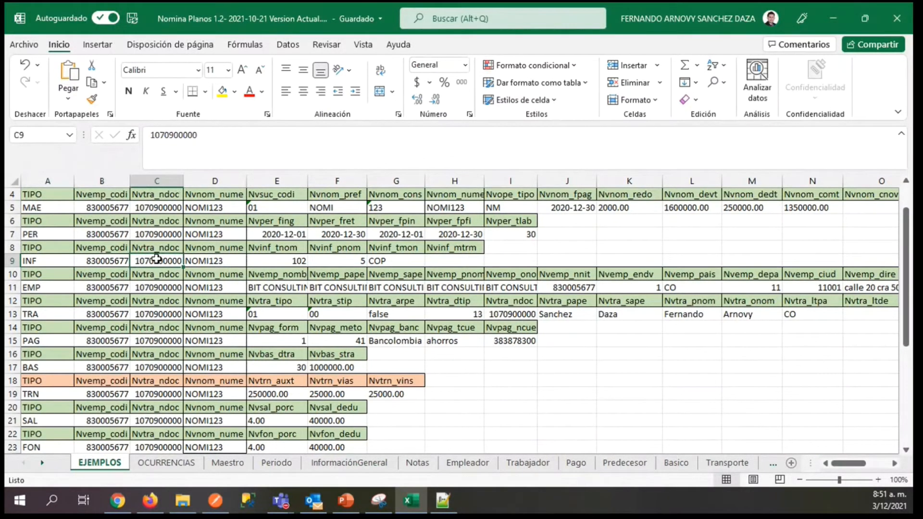
pyautogui.click(200, 263)
pyautogui.click(271, 263)
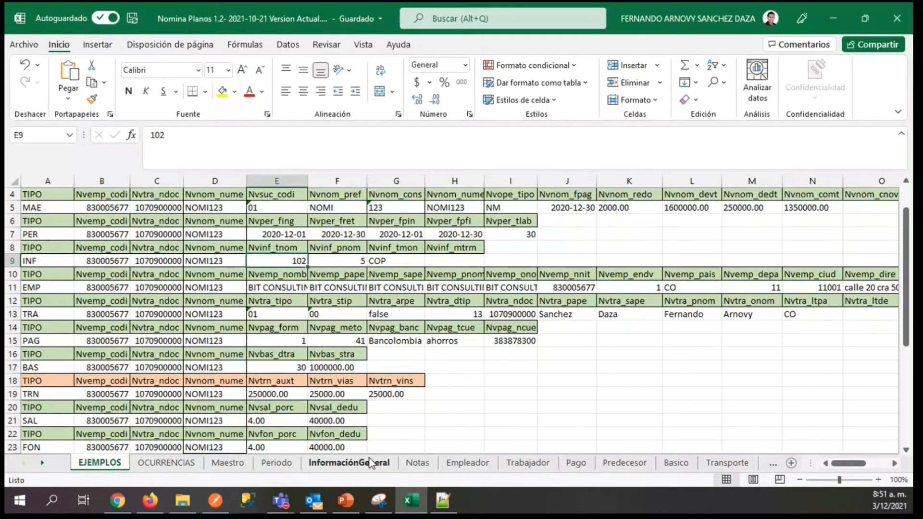
# Examine the Nvinf_tnom description in G6 and its payroll type codes in H6 of the InformaciónGeneral sheet.
pyautogui.click(369, 458)
pyautogui.click(495, 332)
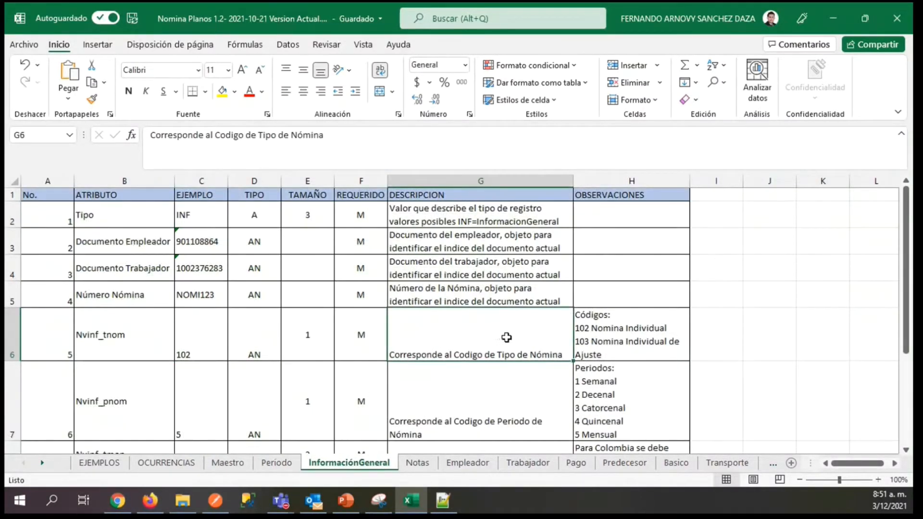
pyautogui.click(579, 340)
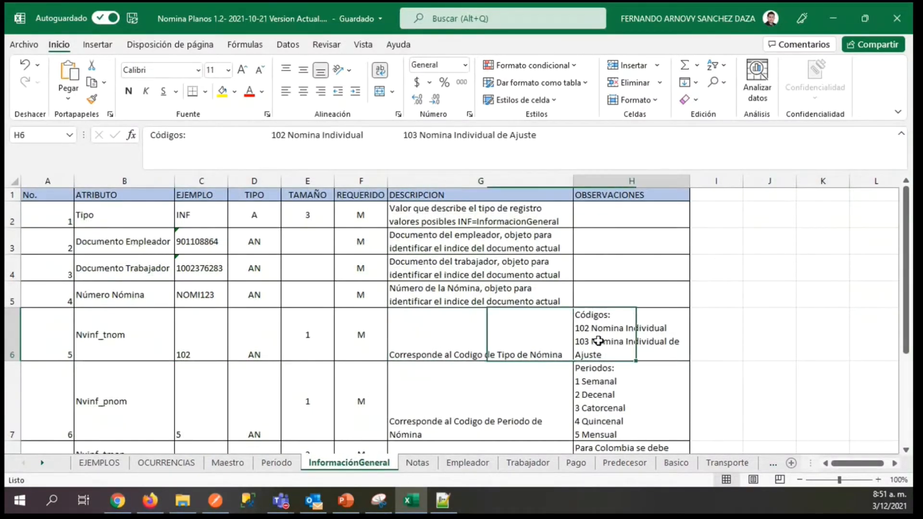
pyautogui.click(485, 339)
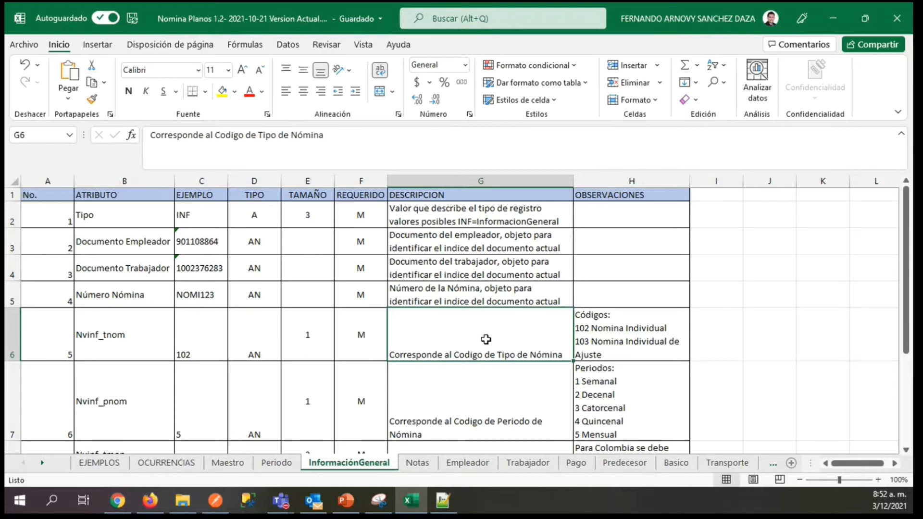
pyautogui.click(621, 344)
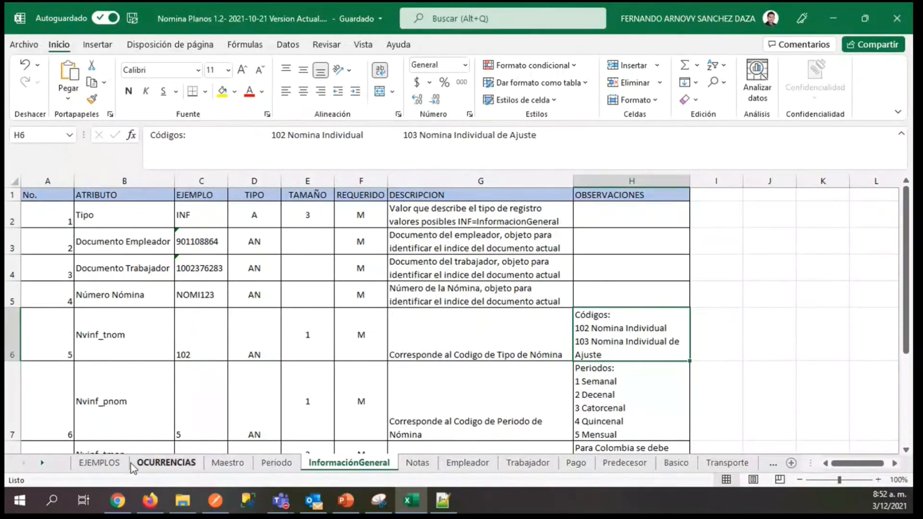
# Compare the Nvinf_pnom value in F9 of EJEMPLOS with its description, period codes and example in row 7 of InformaciónGeneral.
pyautogui.click(112, 465)
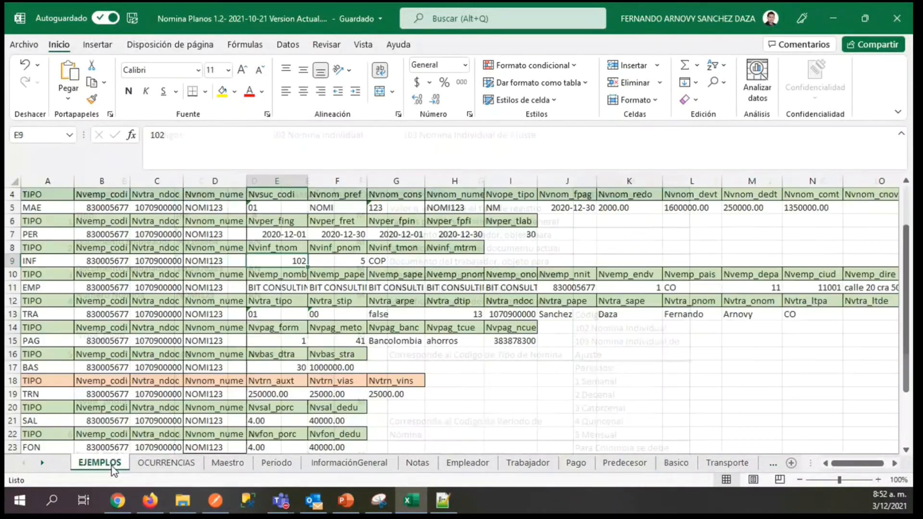
pyautogui.click(338, 262)
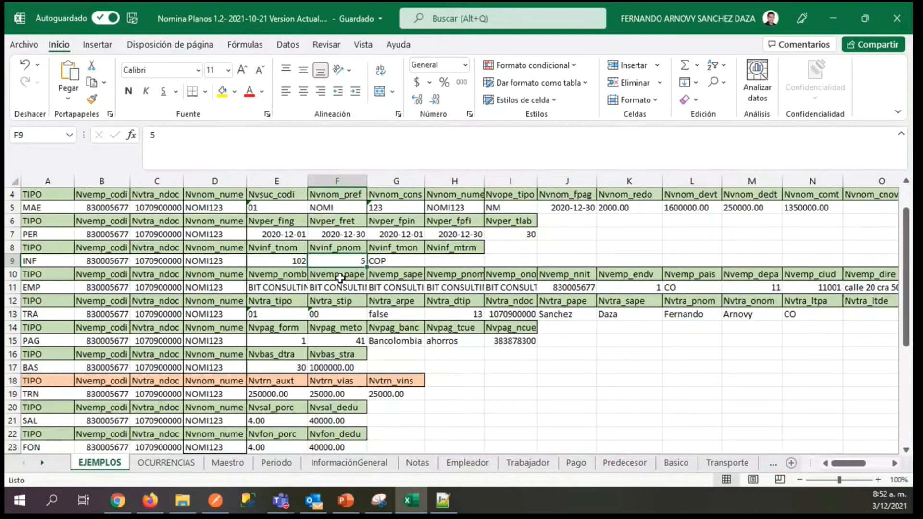
pyautogui.click(324, 466)
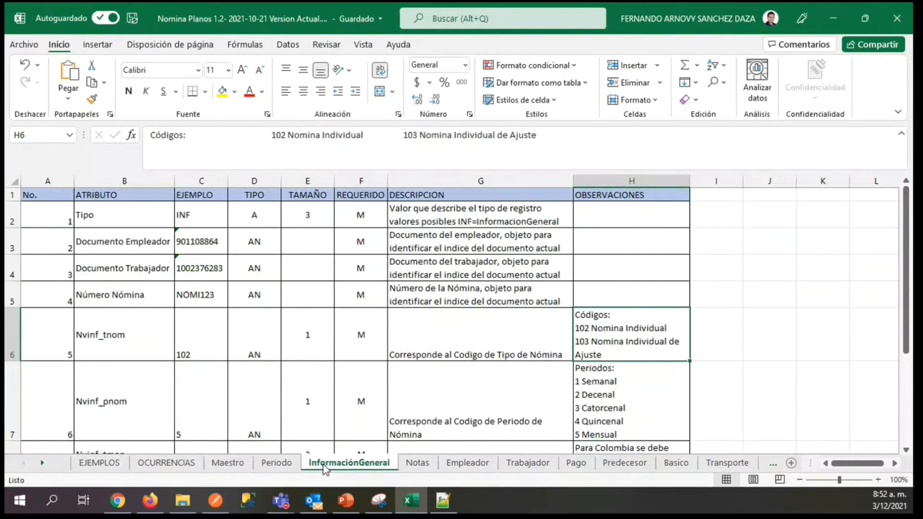
pyautogui.click(513, 406)
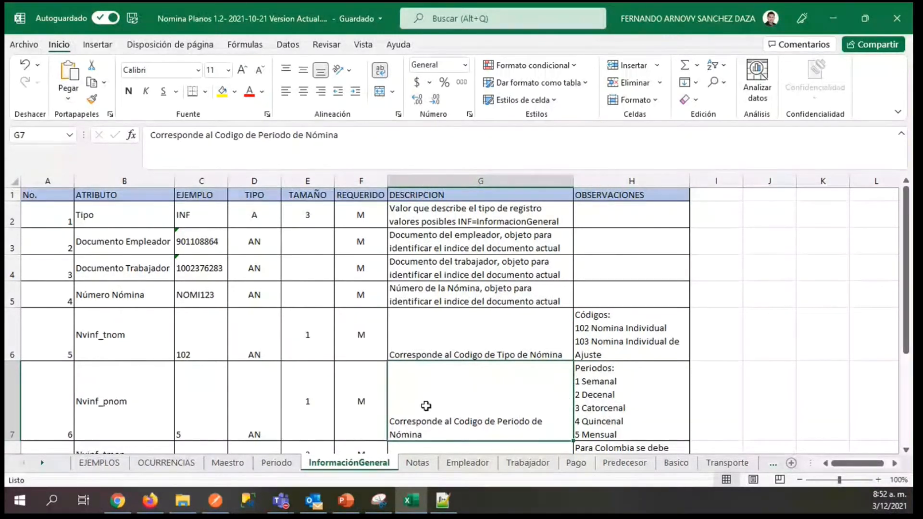
pyautogui.click(599, 431)
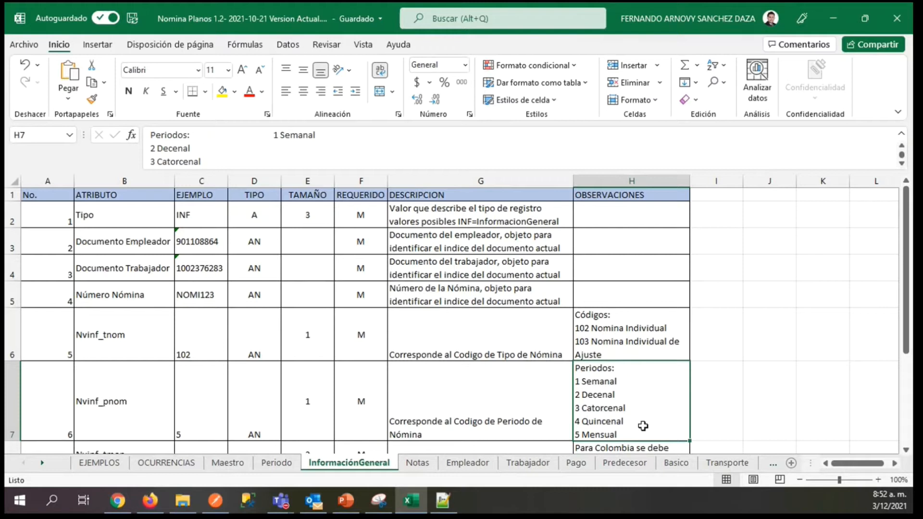
pyautogui.click(513, 422)
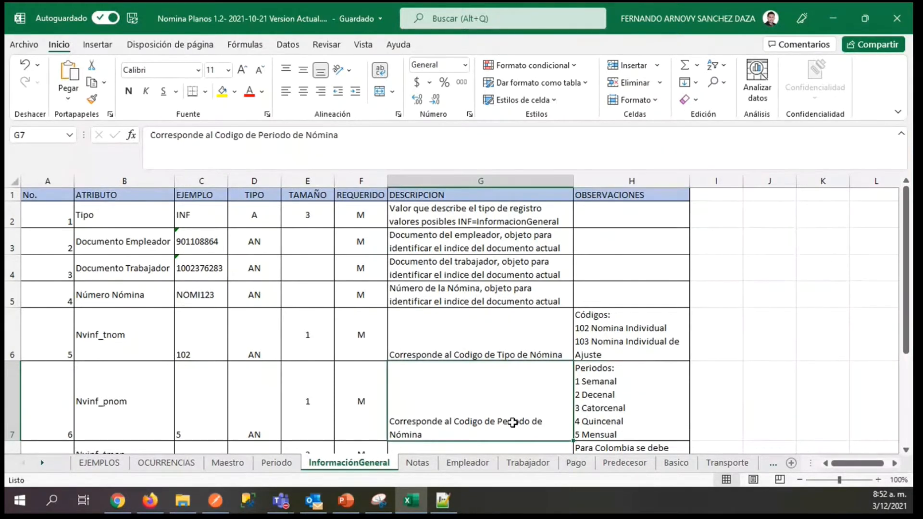
pyautogui.press('Down')
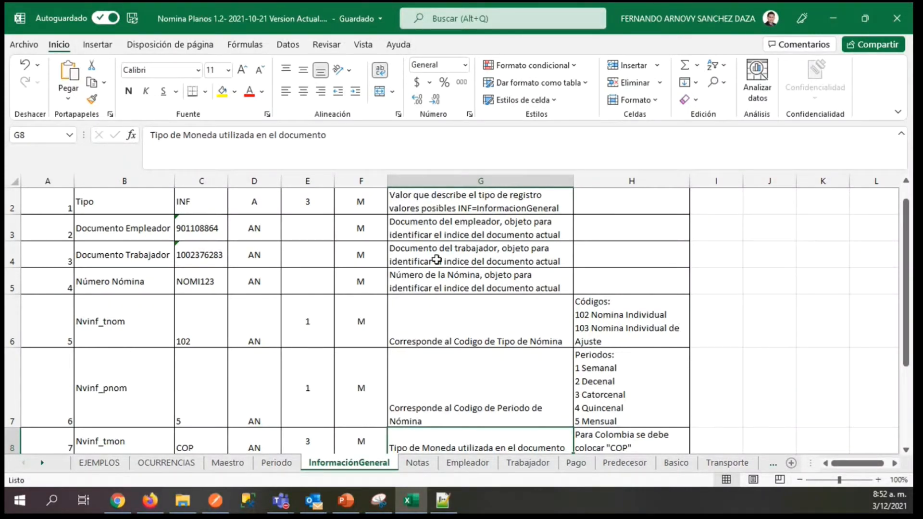
pyautogui.click(117, 409)
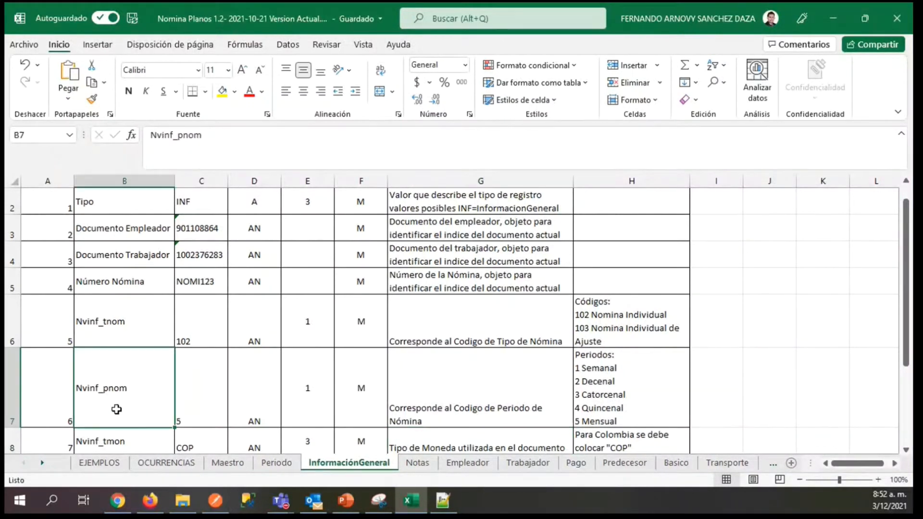
pyautogui.click(186, 399)
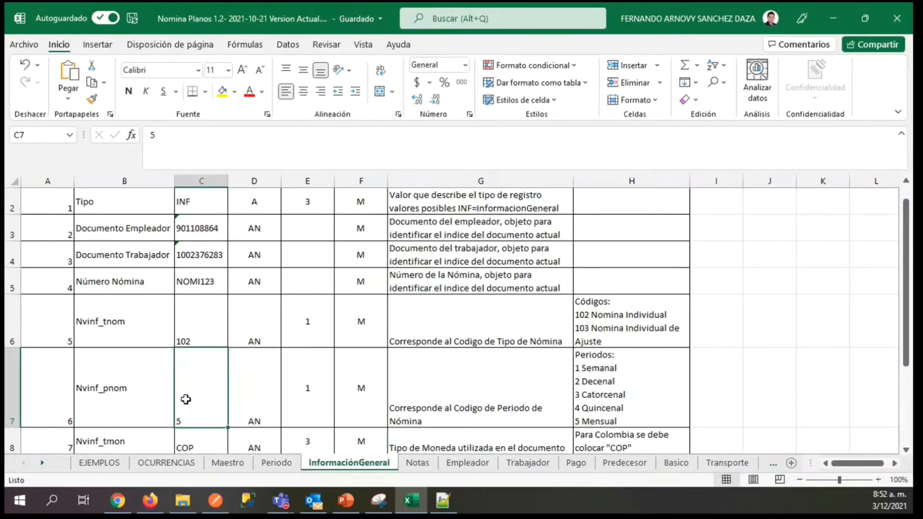
# Review the INF record's Nvinf_tmon currency value in G9 and the Nvinf_mtrm field in H9 of the EJEMPLOS sheet.
pyautogui.click(89, 465)
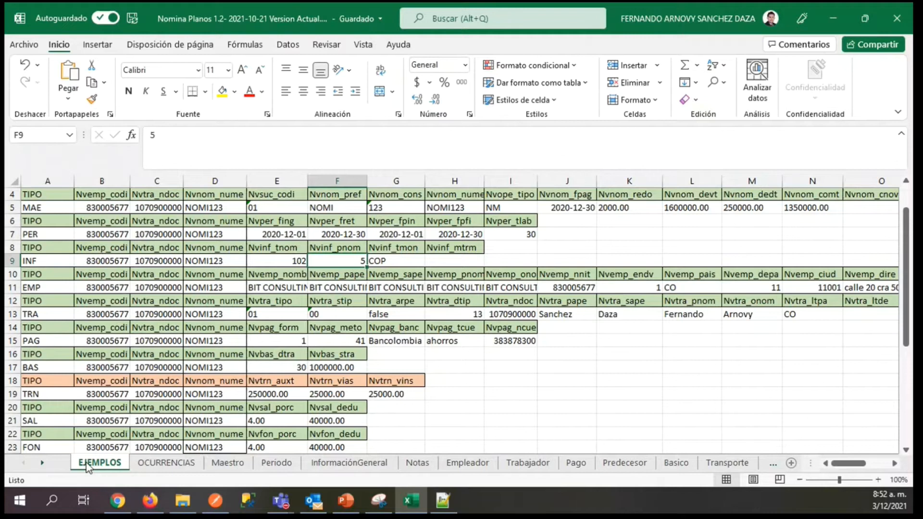
pyautogui.click(381, 261)
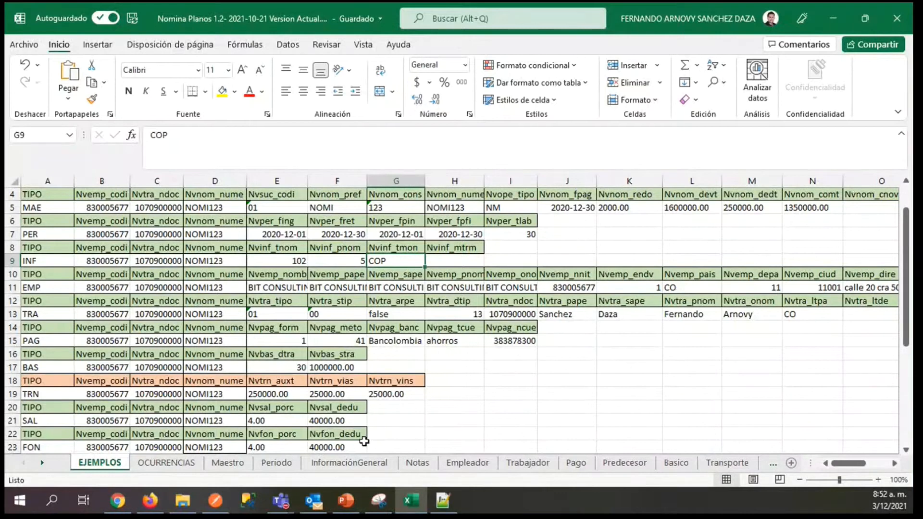
pyautogui.click(443, 260)
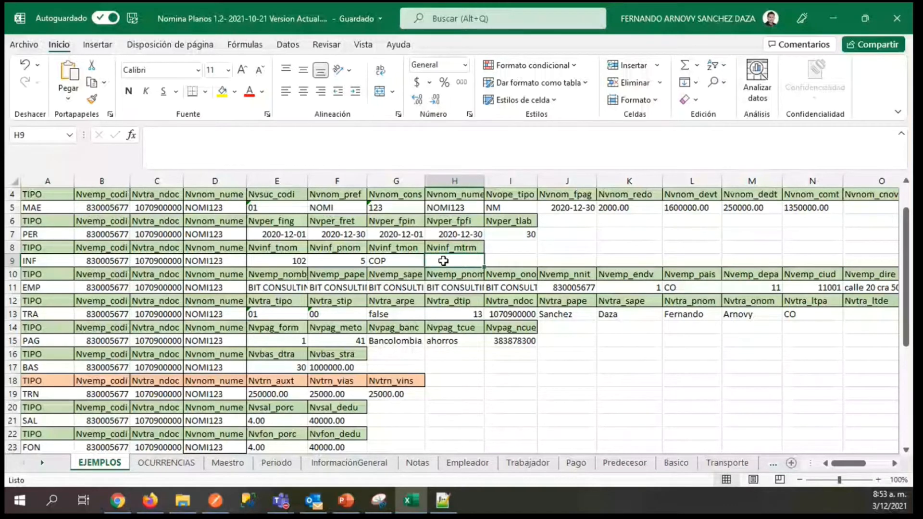
pyautogui.click(376, 260)
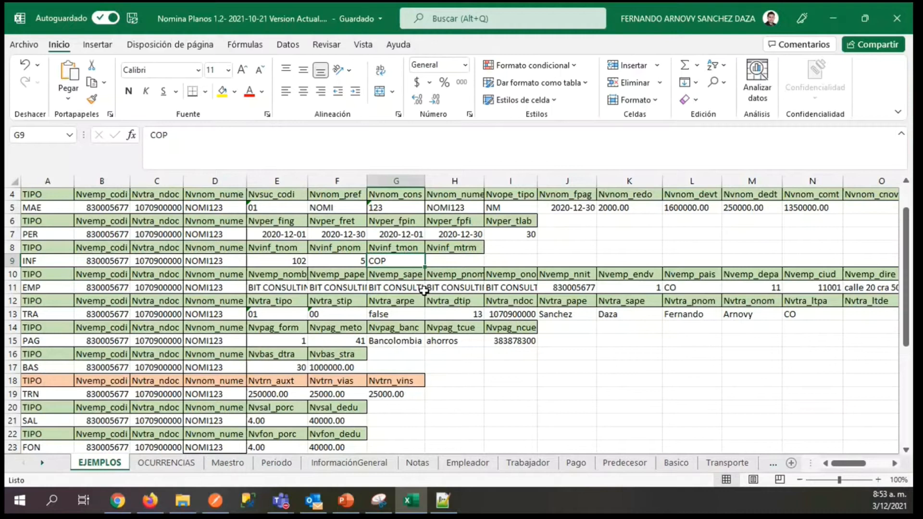
pyautogui.click(450, 261)
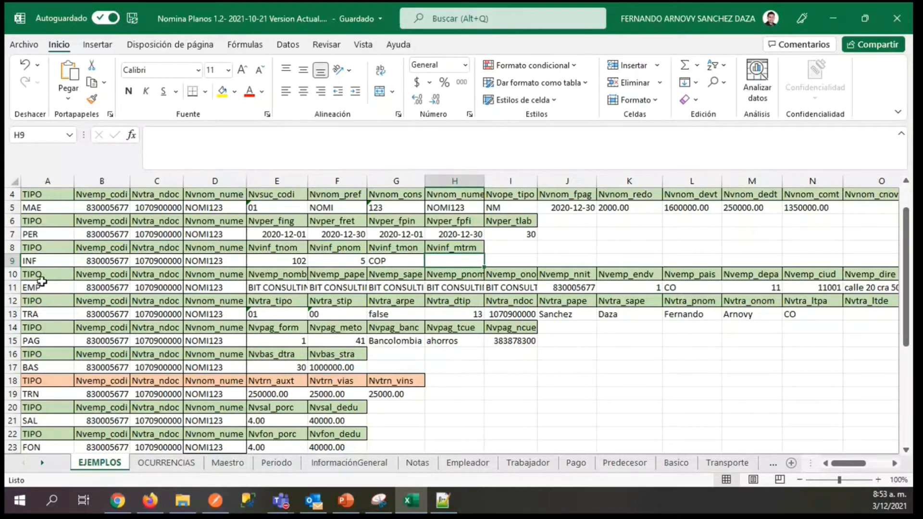
# Locate the EMP record in row 11 of EJEMPLOS and review the matching example values in C3 through C6 of the Empleador sheet.
pyautogui.click(17, 287)
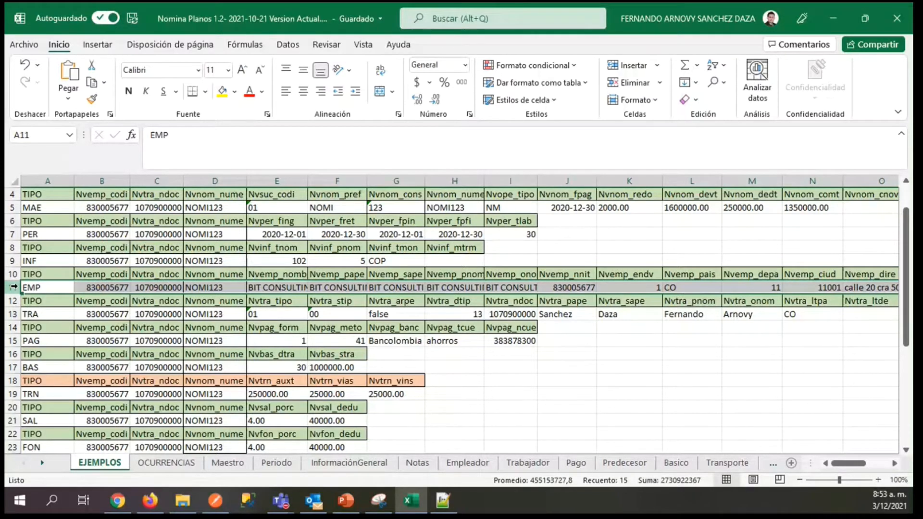
pyautogui.click(467, 462)
pyautogui.moveTo(908, 222); pyautogui.dragTo(911, 327)
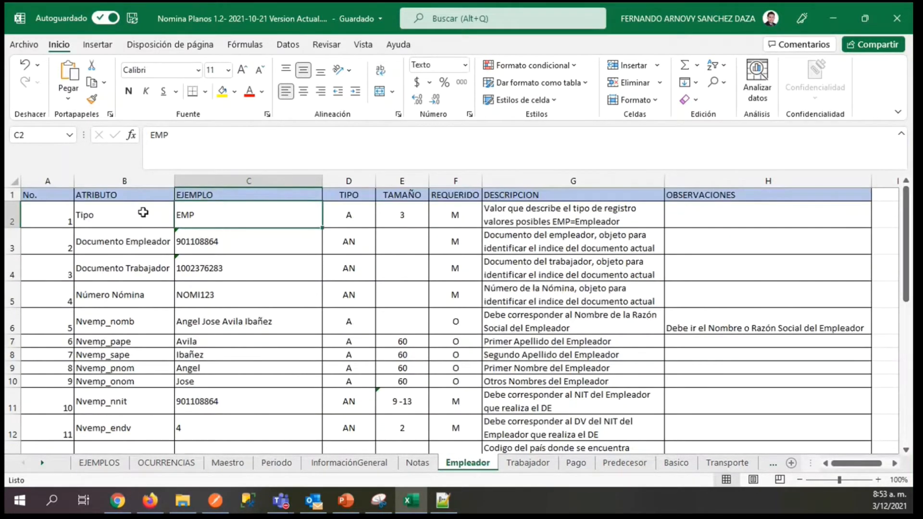
pyautogui.click(244, 241)
pyautogui.click(204, 264)
pyautogui.click(210, 299)
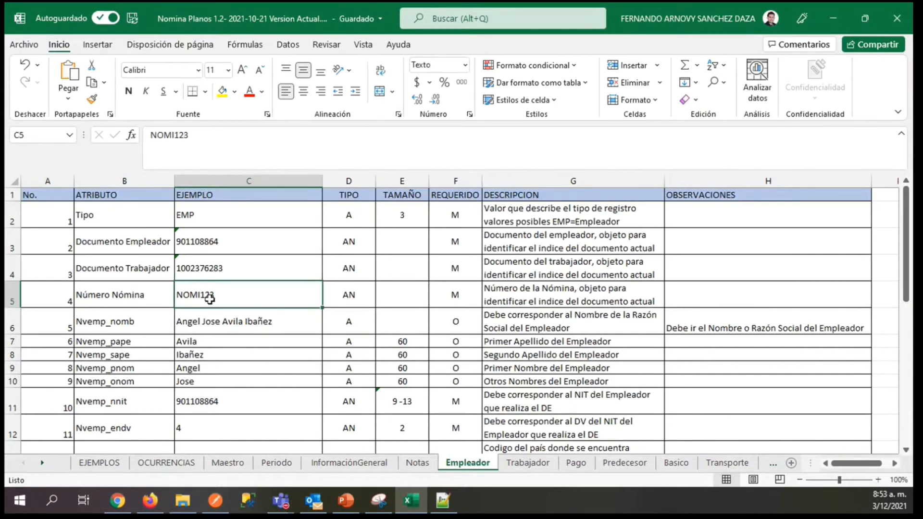
pyautogui.click(220, 321)
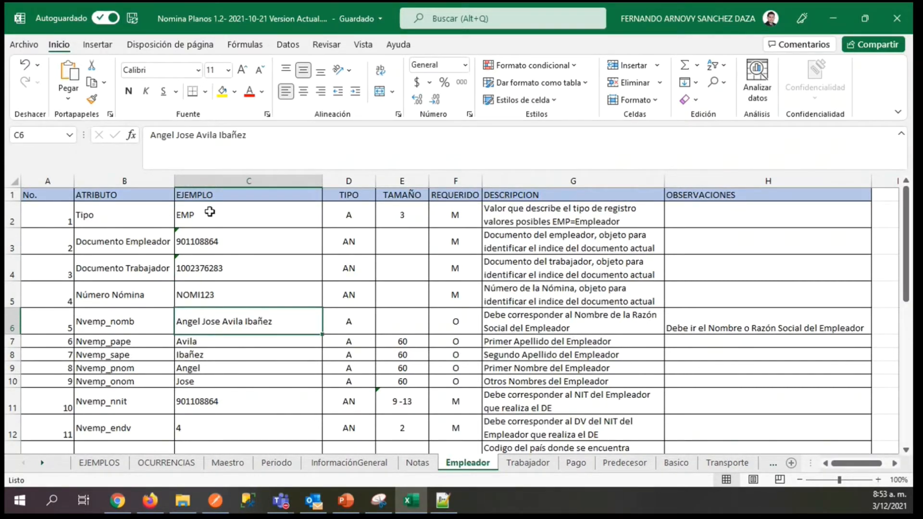
# Inspect the EMP record's employer name fields from E11 to H11 in EJEMPLOS and return to E11.
pyautogui.click(103, 463)
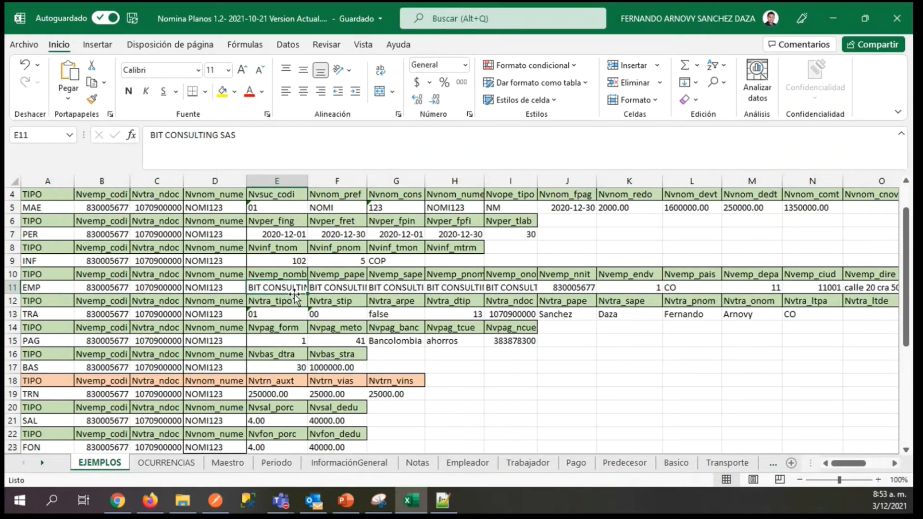
pyautogui.press('Right')
pyautogui.press('Right')
pyautogui.press('Right')
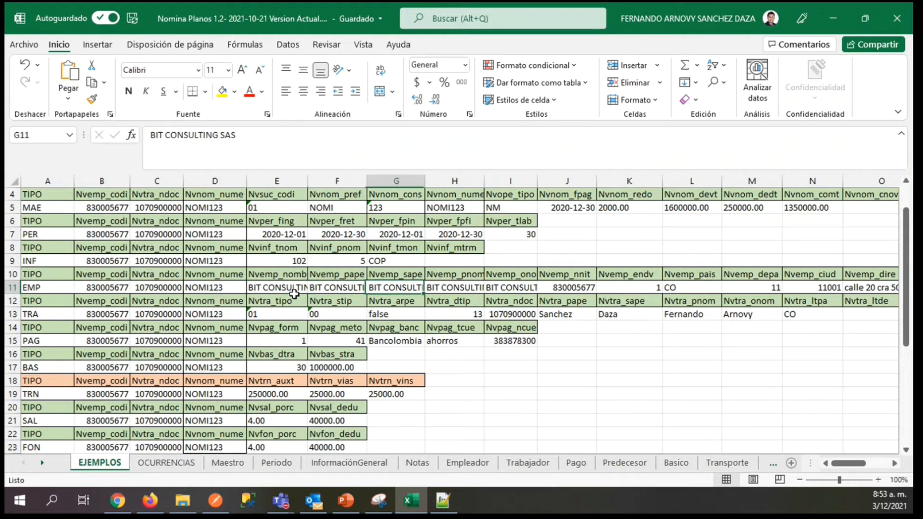
pyautogui.press('Right')
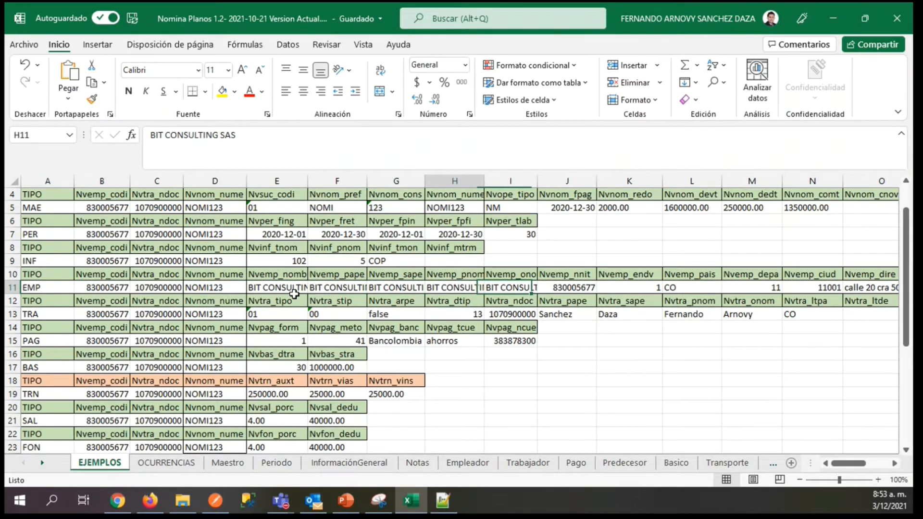
pyautogui.press('Left')
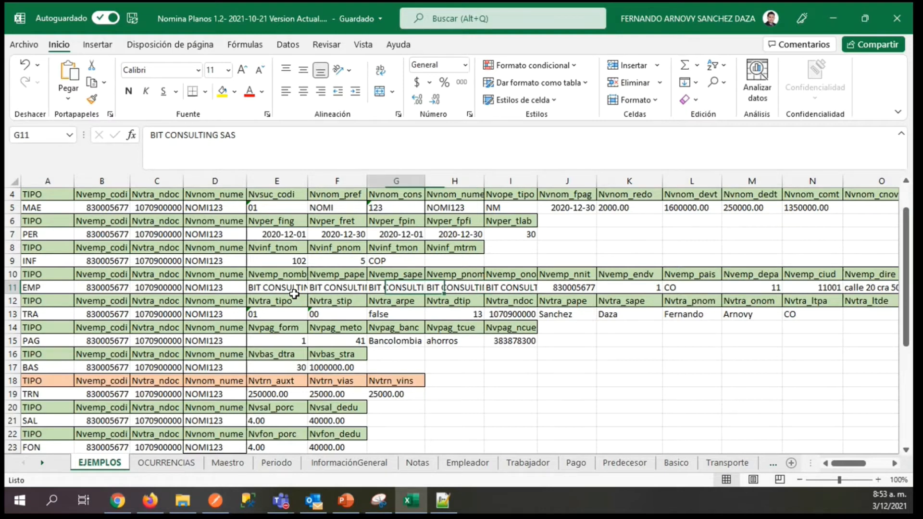
pyautogui.press('Left')
pyautogui.press('Left')
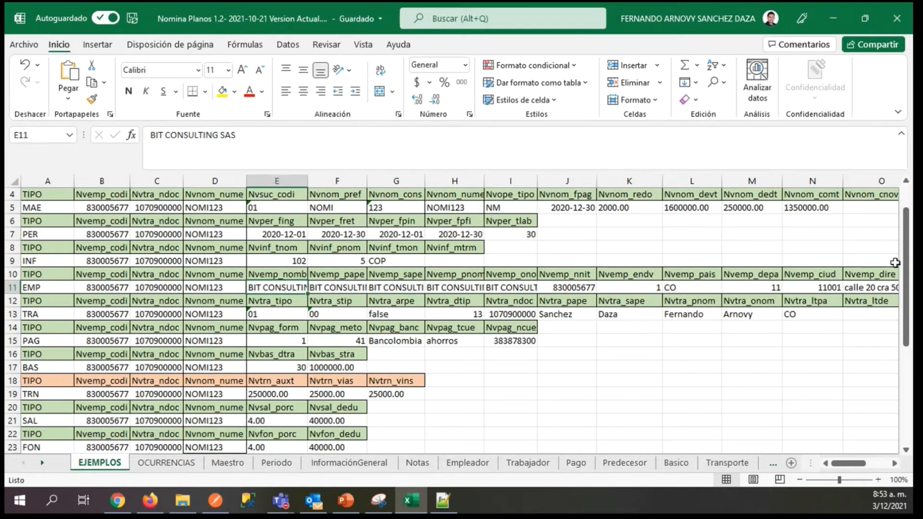
# Check the field numbering at the start of EJEMPLOS against Nvemp_nomb and its observation in H6 of the Empleador sheet.
pyautogui.moveTo(907, 260); pyautogui.dragTo(906, 252)
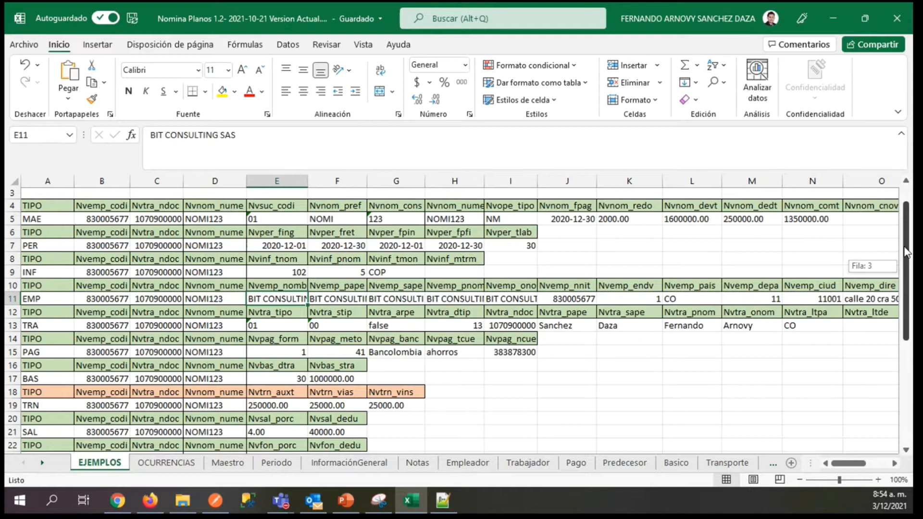
pyautogui.moveTo(906, 252); pyautogui.dragTo(906, 243)
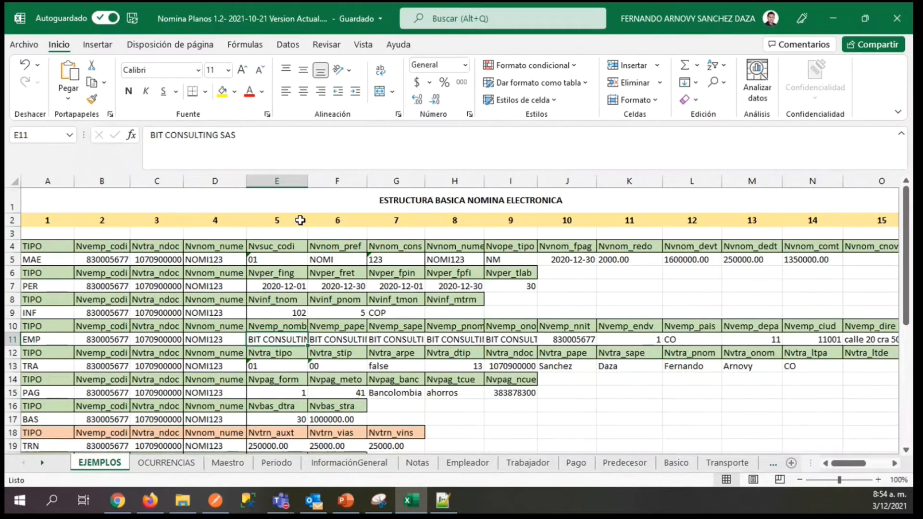
pyautogui.click(468, 463)
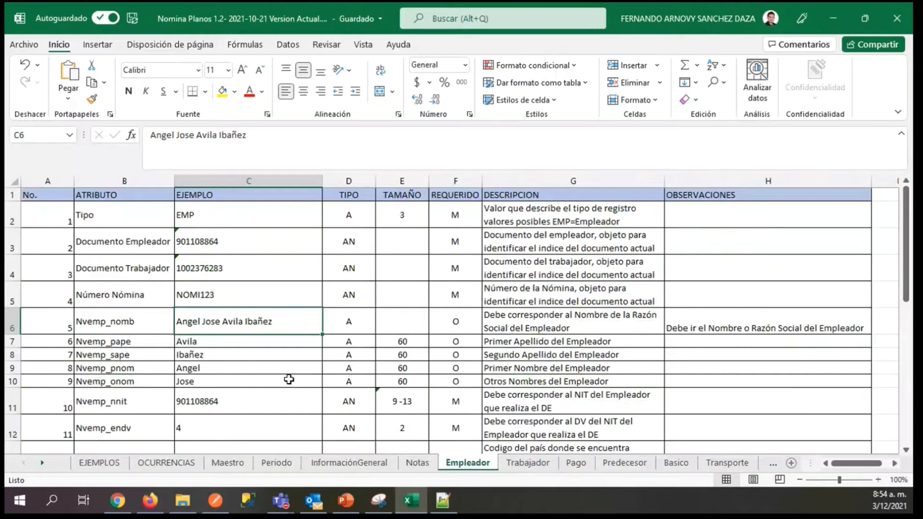
pyautogui.click(721, 323)
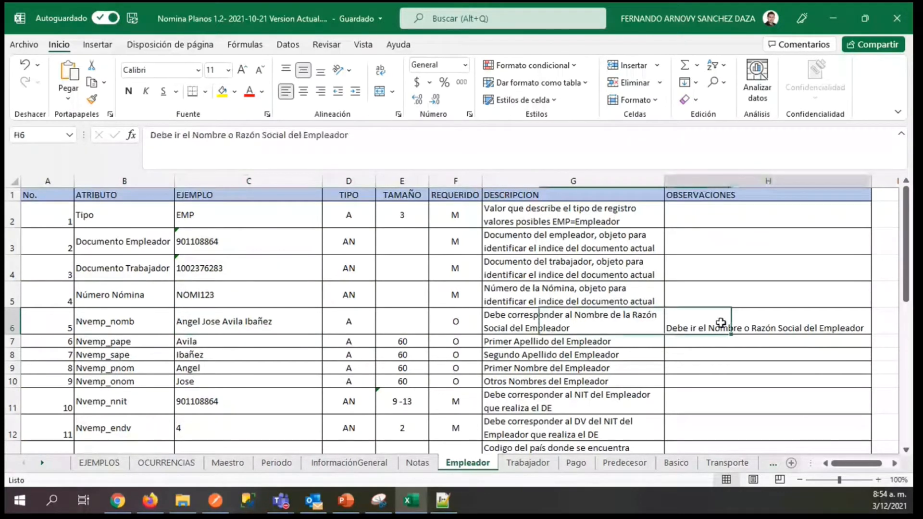
# Step through the EMP record's surname and given-name fields in F11 through I11 of EJEMPLOS.
pyautogui.click(100, 463)
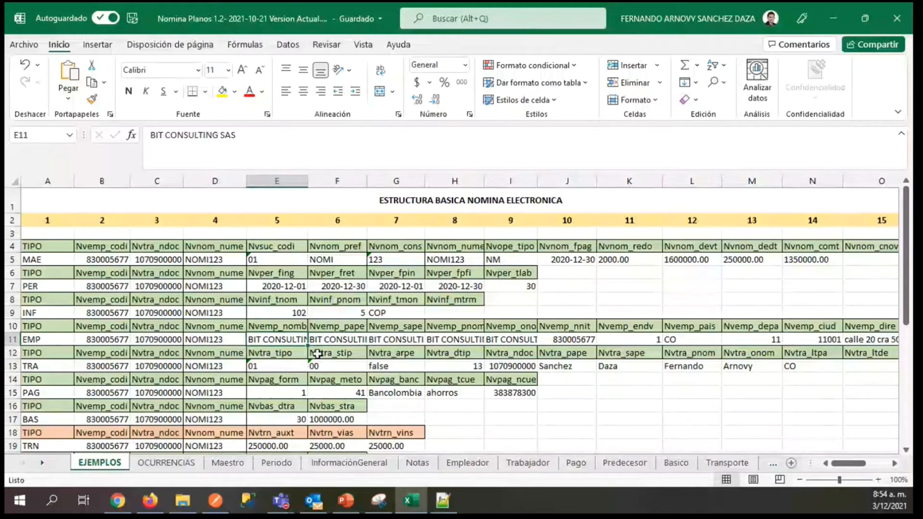
pyautogui.press('Right')
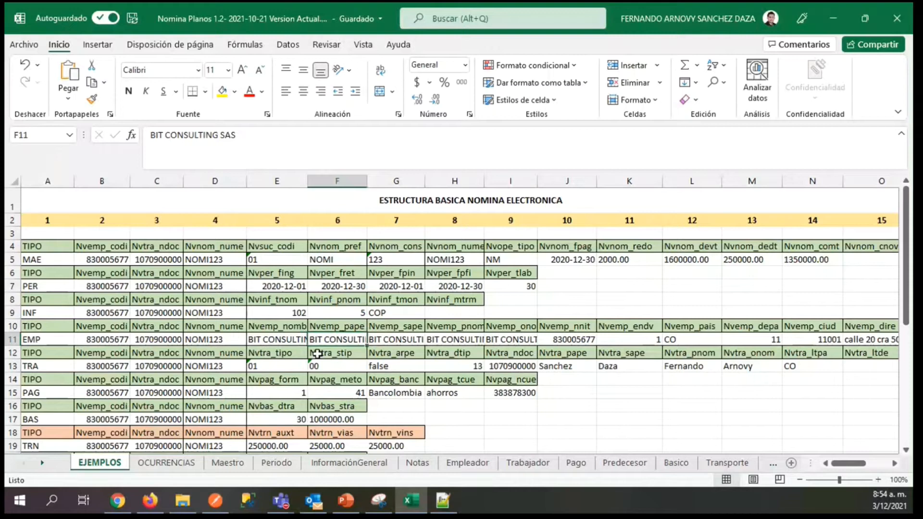
pyautogui.press('Right')
pyautogui.press('Right')
pyautogui.press('Right')
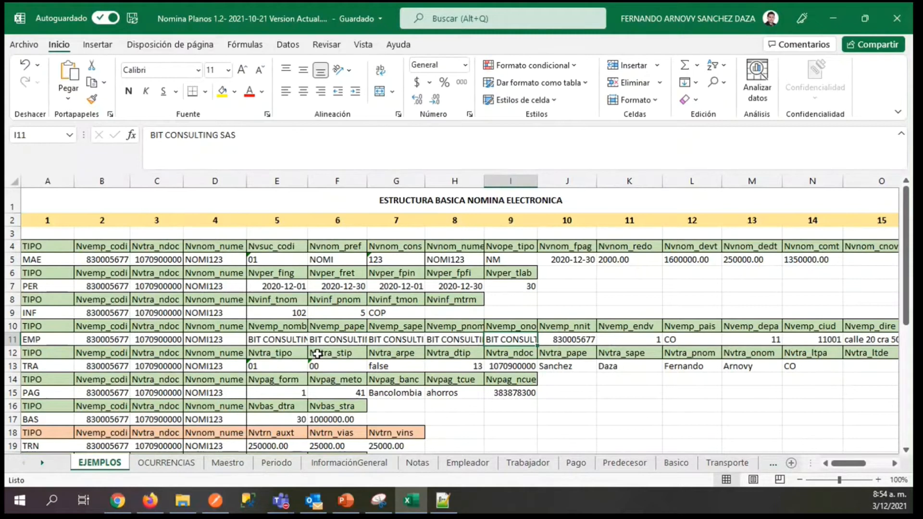
# Review the EMP record's tax ID, check digit, country, department, city and address fields in J11 through O11.
pyautogui.press('Right')
pyautogui.press('Right')
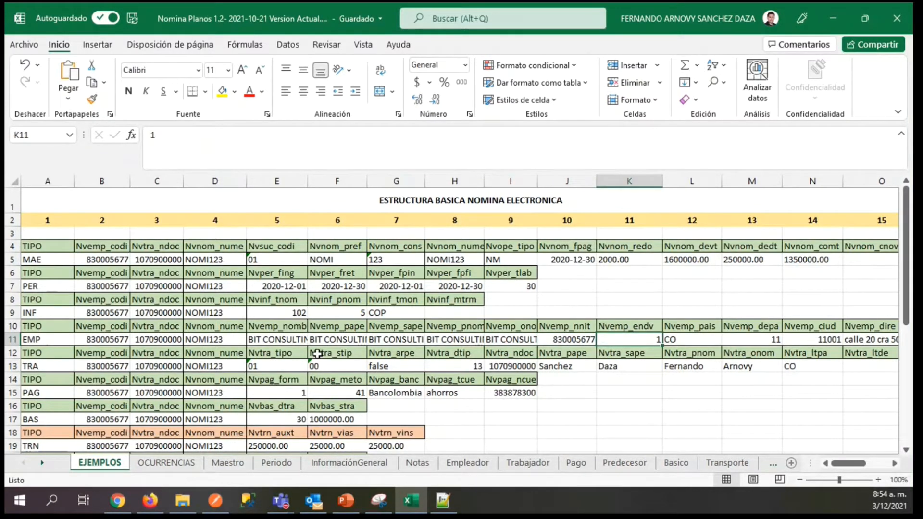
pyautogui.press('Right')
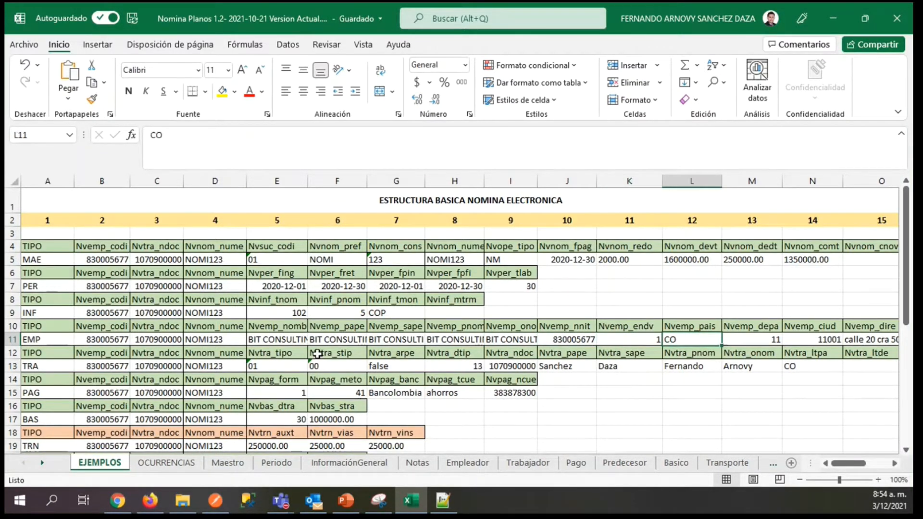
pyautogui.press('Right')
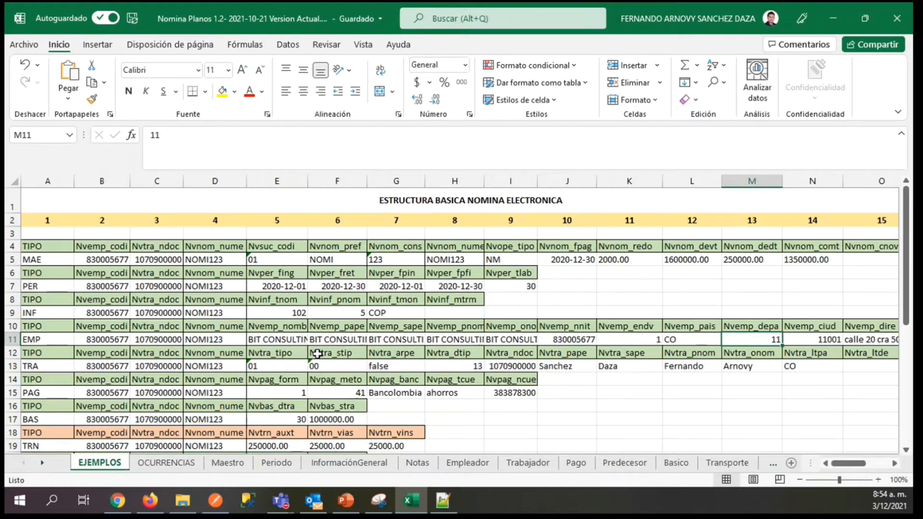
pyautogui.press('Right')
pyautogui.hscroll(2, 317, 353)
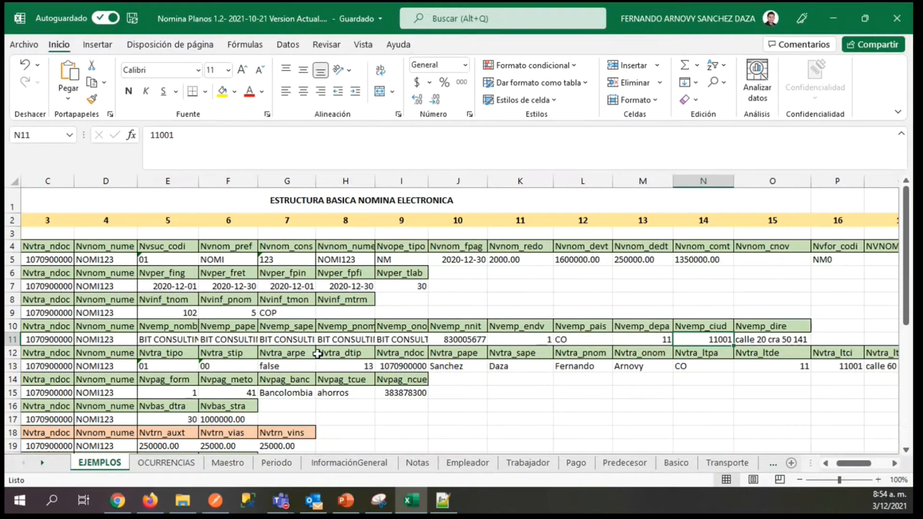
pyautogui.press('Right')
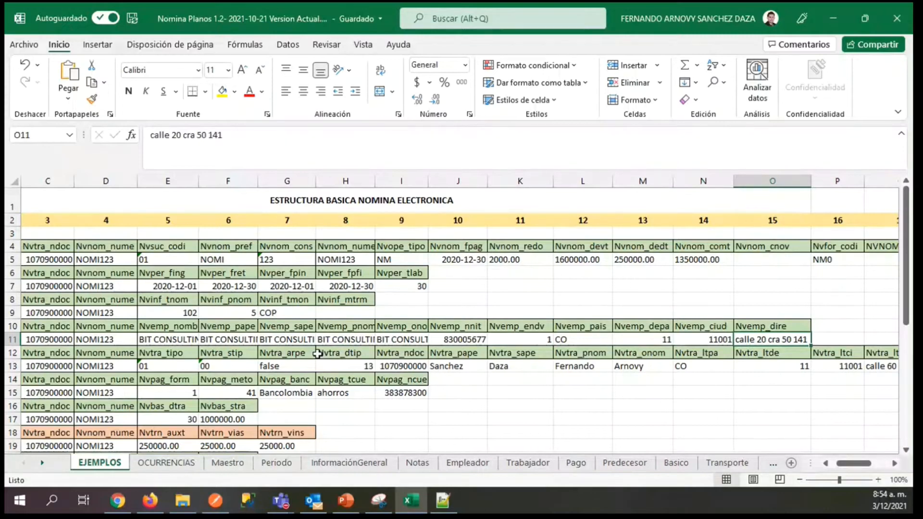
# Check the Empleador sheet's attribute descriptions down to Nvemp_pais in G13 and return to the REQUERIDO heading in F1.
pyautogui.press('Home')
pyautogui.press('Down')
pyautogui.press('Down')
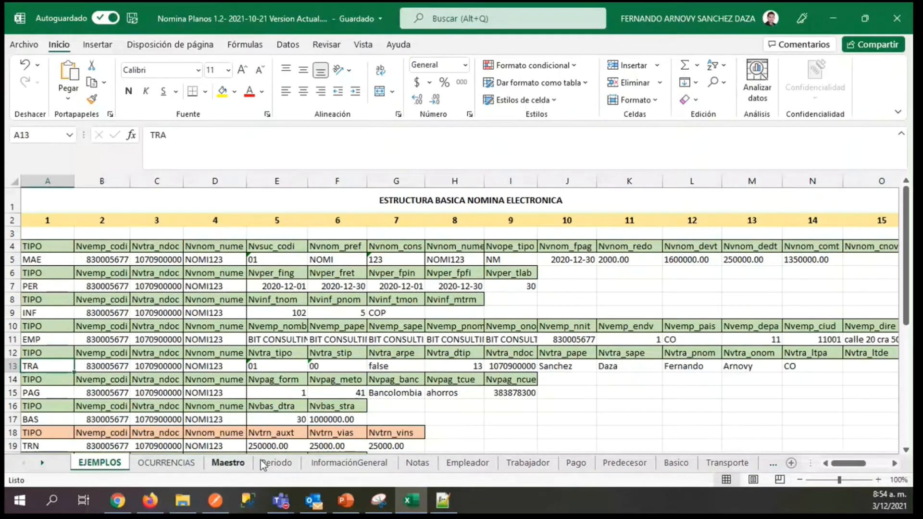
pyautogui.click(466, 463)
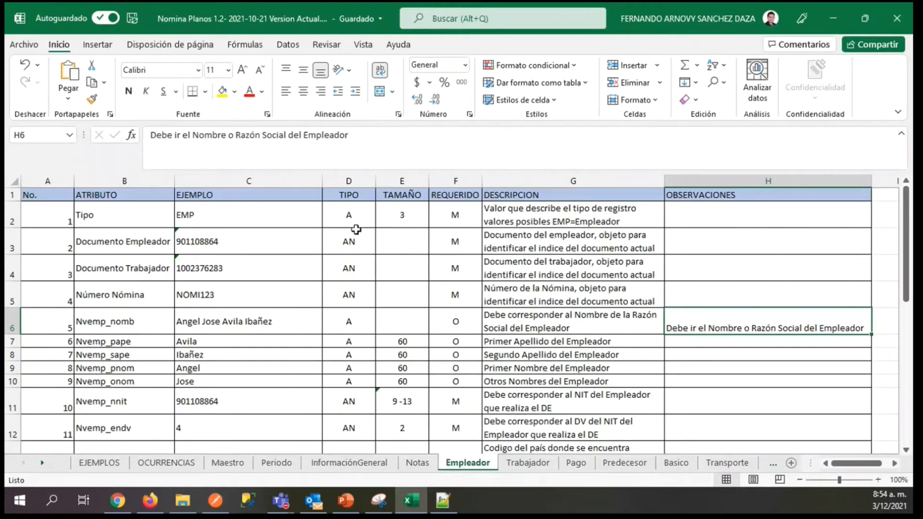
pyautogui.press('Left')
pyautogui.press('Down')
pyautogui.press('Down')
pyautogui.press('Down')
pyautogui.press('Down')
pyautogui.press('Down')
pyautogui.press('Down')
pyautogui.press('Down')
pyautogui.press('Down')
pyautogui.press('Down')
pyautogui.press('Down')
pyautogui.press('Down')
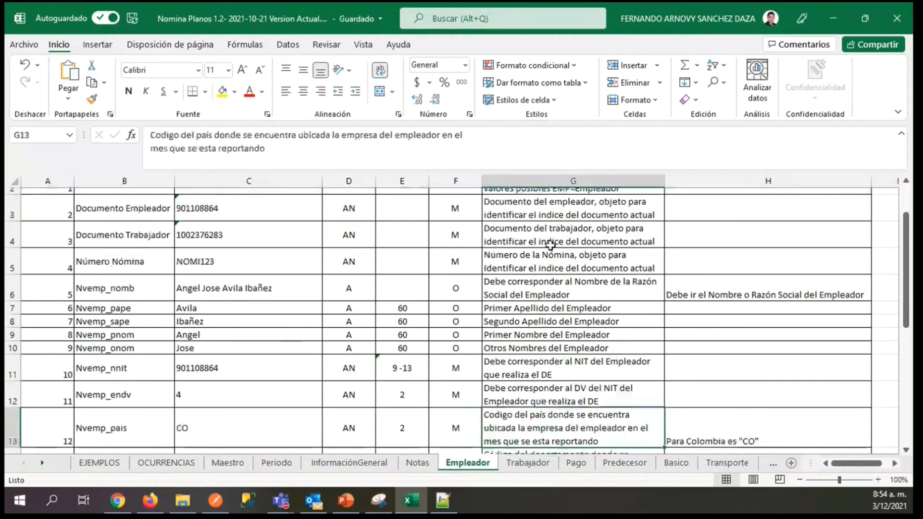
pyautogui.press('Left')
pyautogui.hotkey('ctrl', 'Up')
pyautogui.hotkey('ctrl', 'Up')
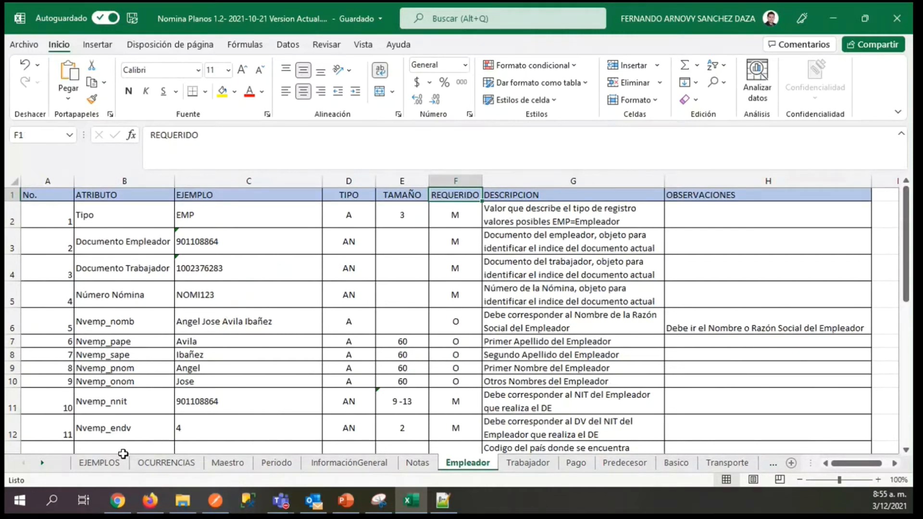
# Step through the TRA record's type, employer document, worker document, payroll number and worker type in A13 through E13 of EJEMPLOS.
pyautogui.click(95, 464)
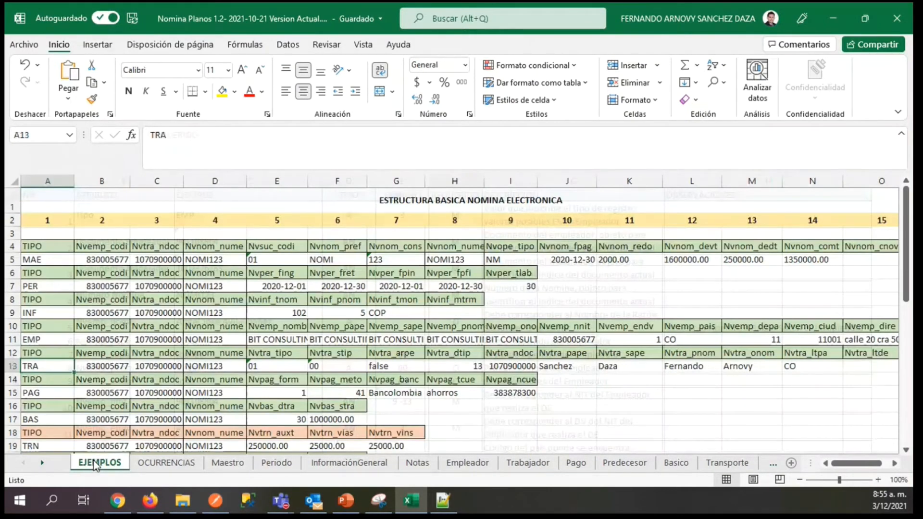
pyautogui.click(13, 367)
pyautogui.click(39, 364)
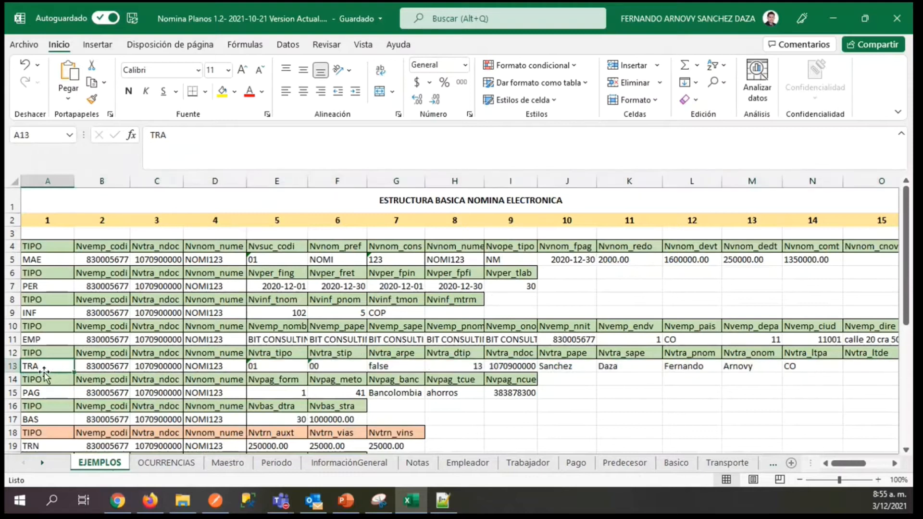
pyautogui.click(115, 368)
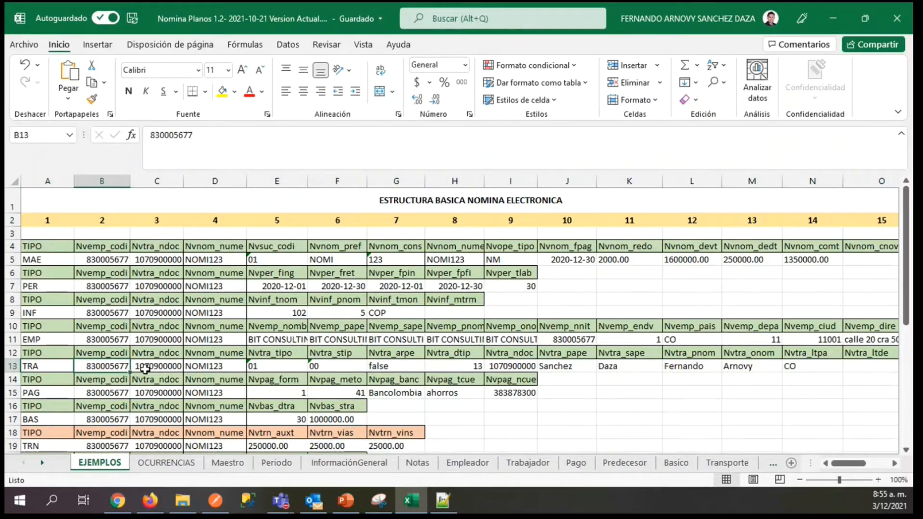
pyautogui.click(151, 369)
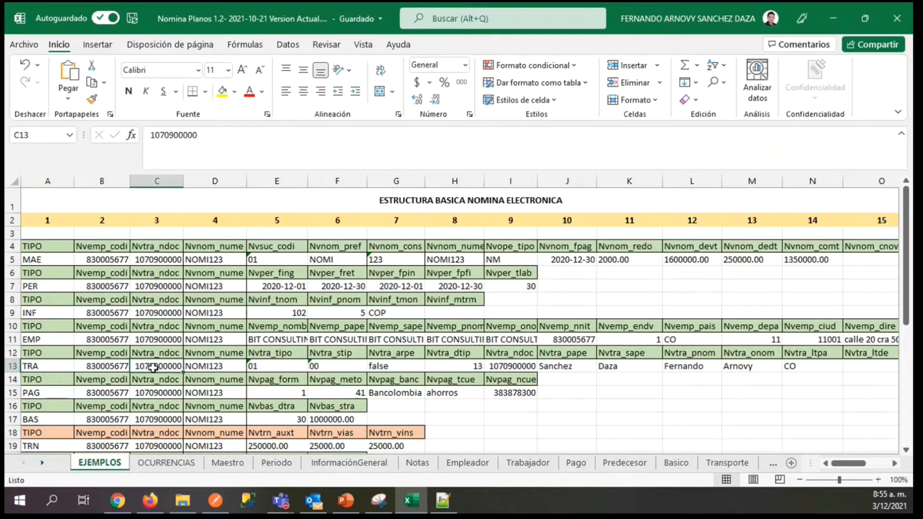
pyautogui.click(212, 370)
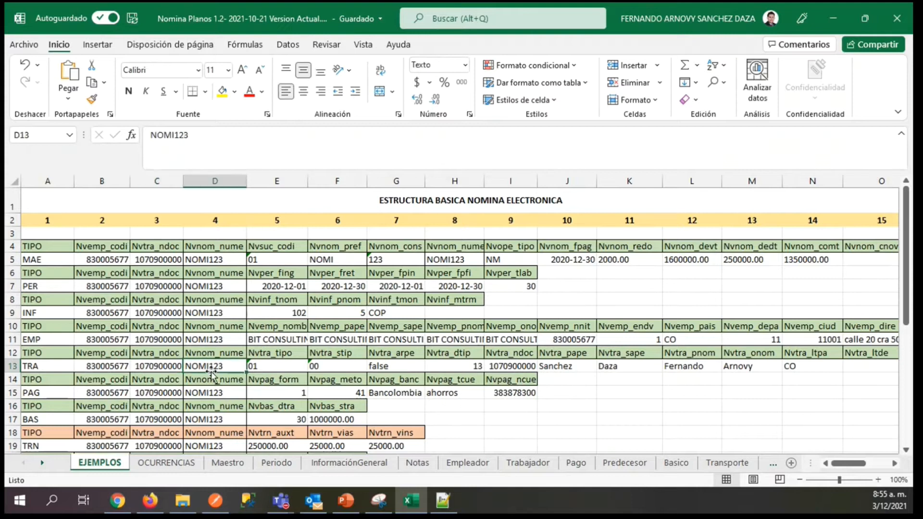
pyautogui.click(264, 367)
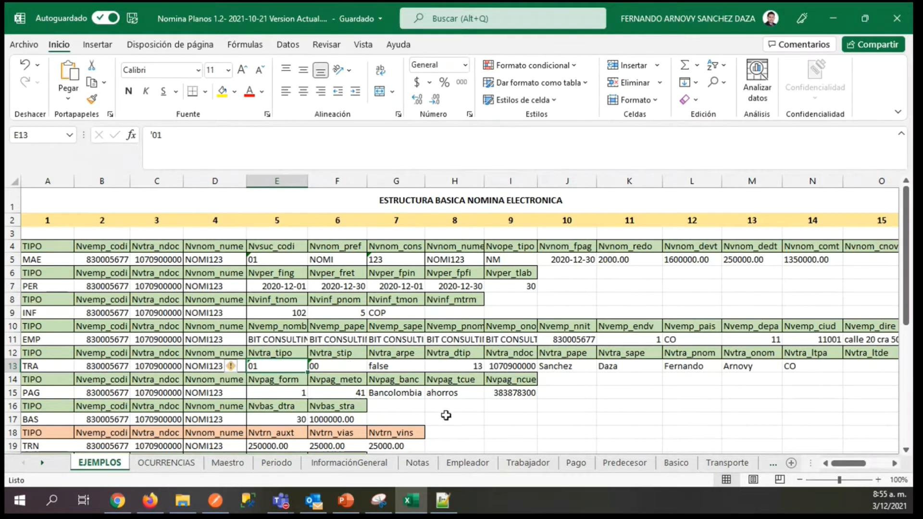
# Read the Nvtra_tipo specification and its observation in H6 of the Trabajador sheet.
pyautogui.click(535, 468)
pyautogui.moveTo(905, 380); pyautogui.dragTo(910, 366)
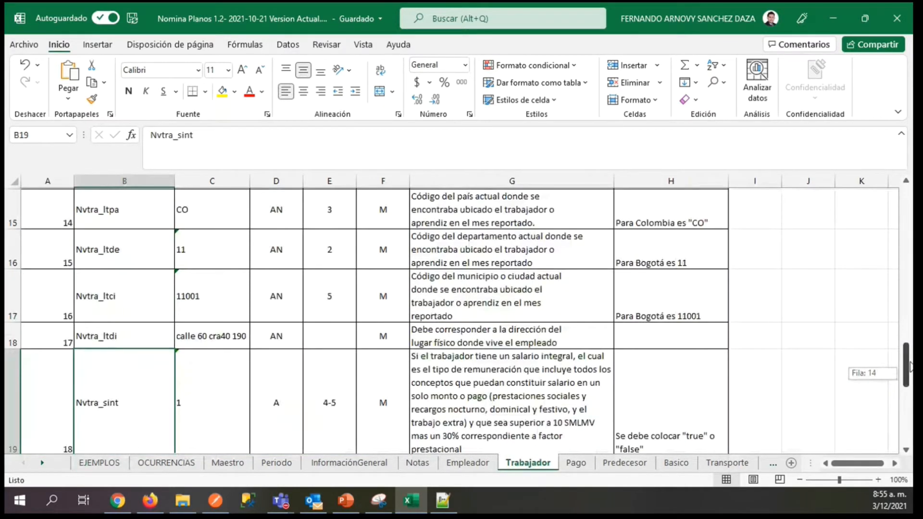
pyautogui.moveTo(909, 366); pyautogui.dragTo(908, 209)
pyautogui.click(673, 337)
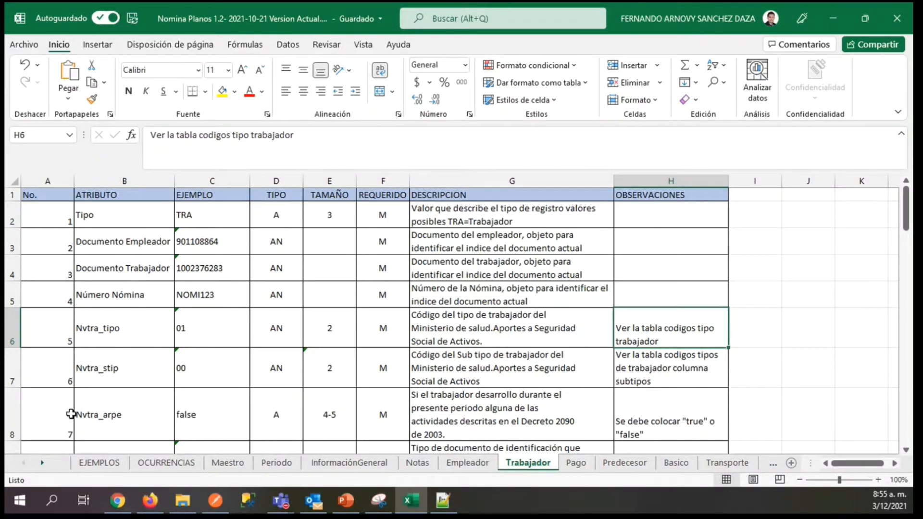
# Compare the TRA record's Nvtra_stip and Nvtra_arpe values in F13 and G13 of EJEMPLOS with the Trabajador sheet.
pyautogui.click(109, 463)
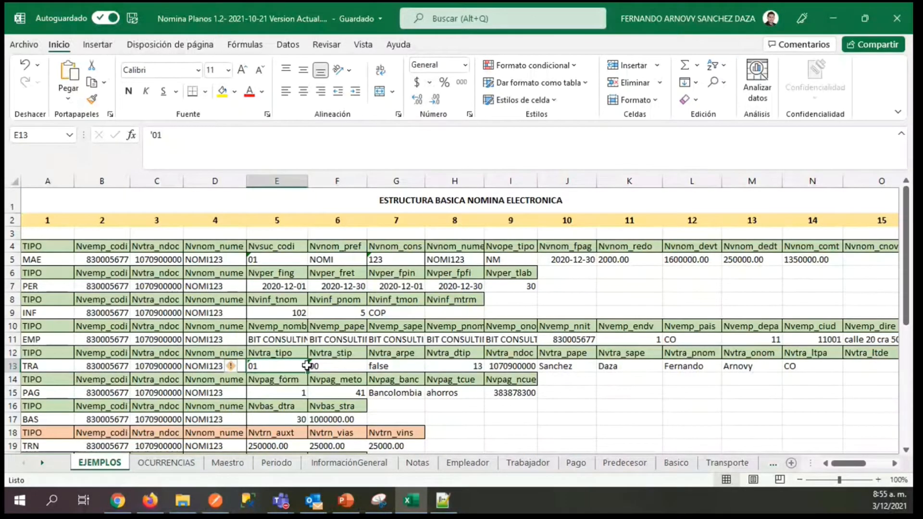
pyautogui.click(338, 367)
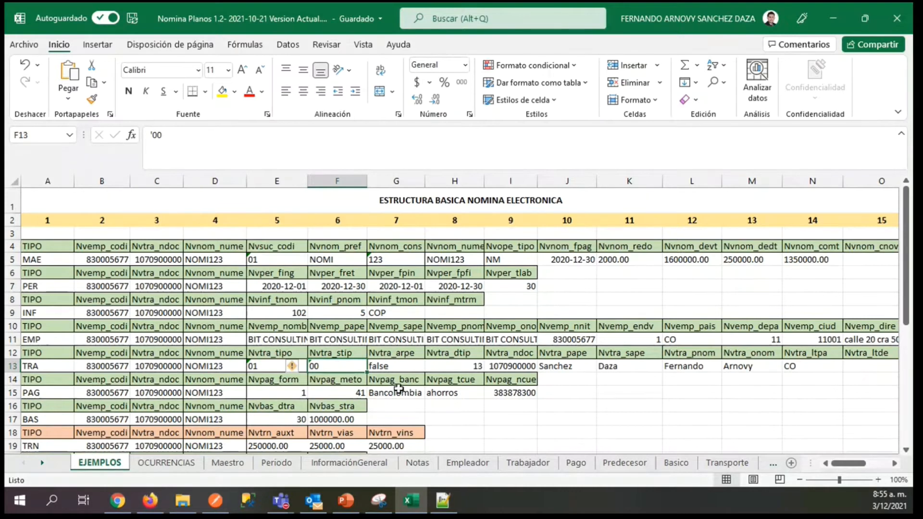
pyautogui.press('Right')
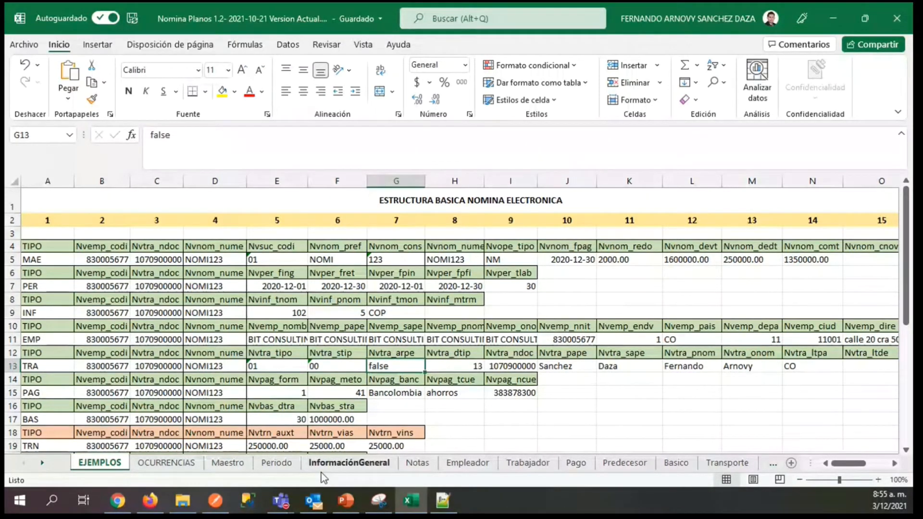
pyautogui.click(524, 463)
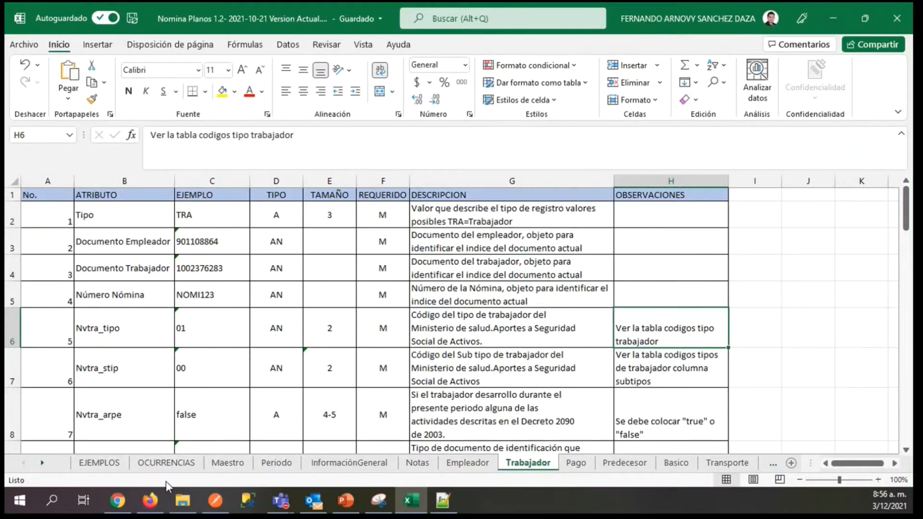
pyautogui.click(89, 463)
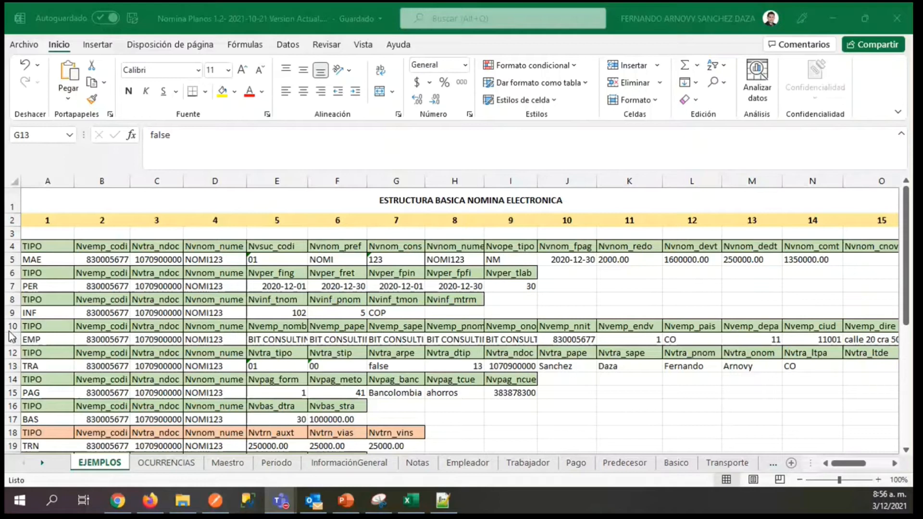
pyautogui.click(183, 353)
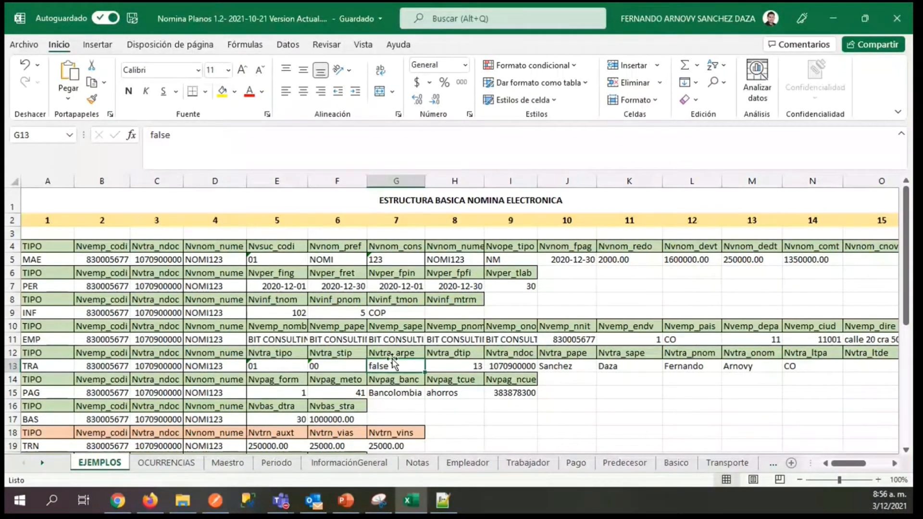
# Review the Nvtra_arpe row in the Trabajador sheet, covering its example, type, size, requirement, description and observation.
pyautogui.click(529, 463)
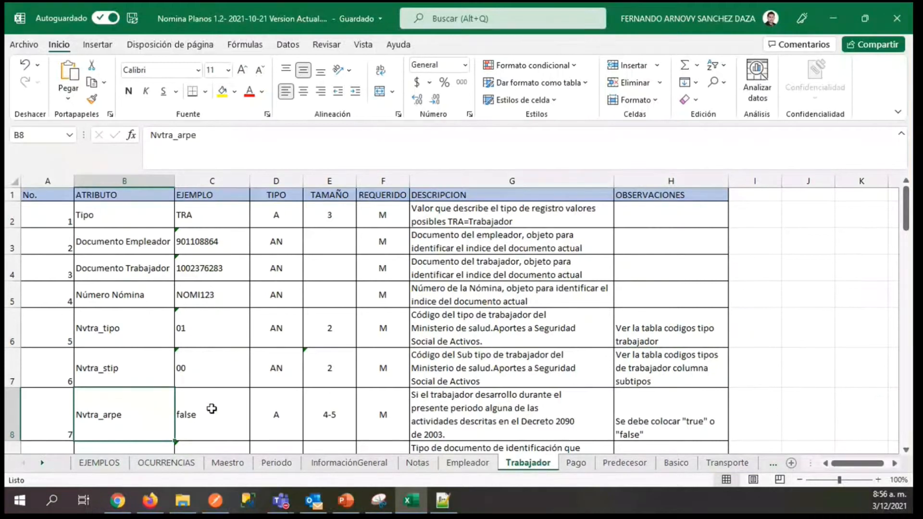
pyautogui.press('Right')
pyautogui.press('Right')
pyautogui.press('Right')
pyautogui.press('Right')
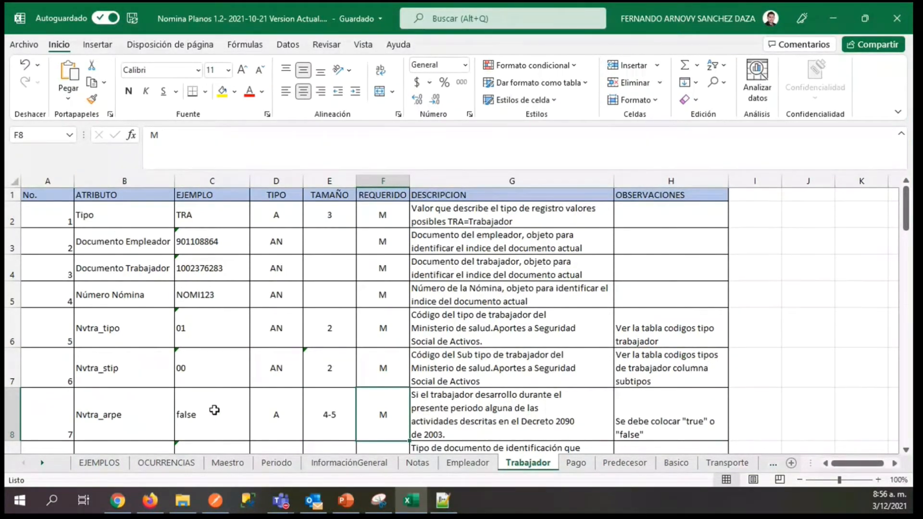
pyautogui.press('Right')
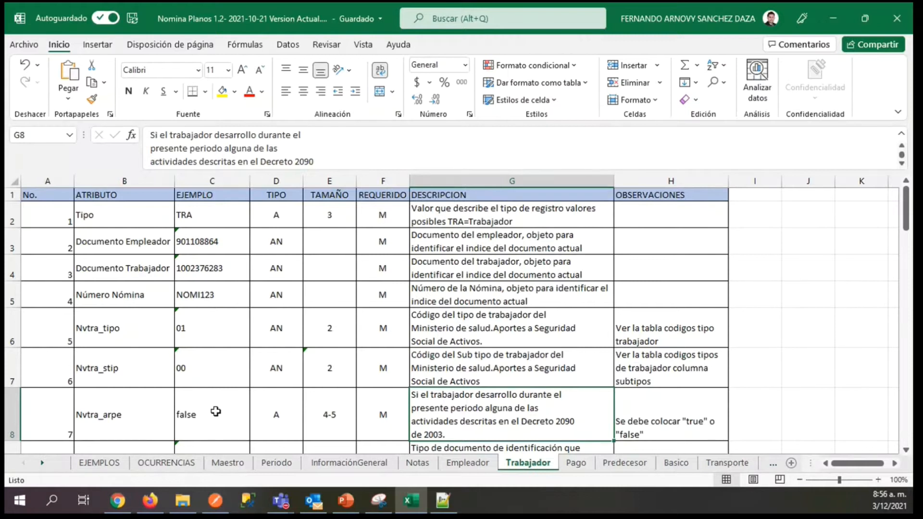
pyautogui.press('Right')
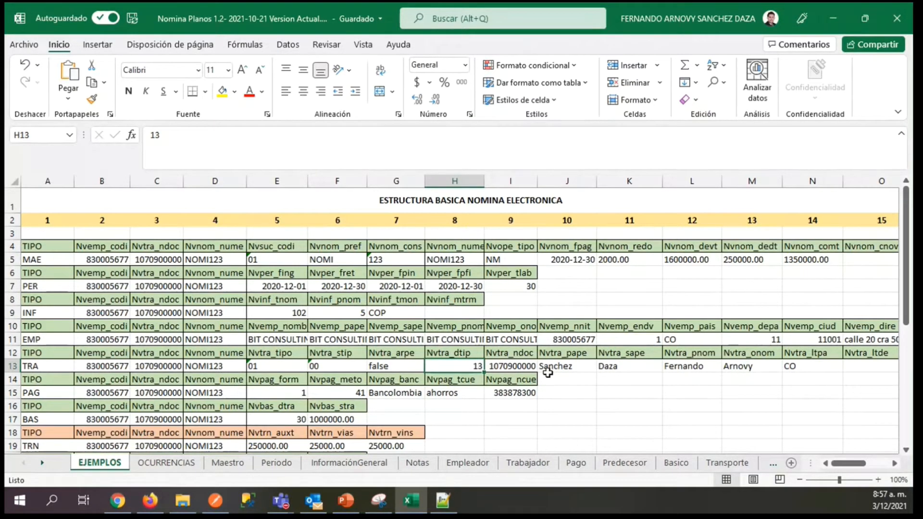
# Inspect the TRA record's worker document number, surname and first-name fields in I13 through L13 of EJEMPLOS.
pyautogui.press('Right')
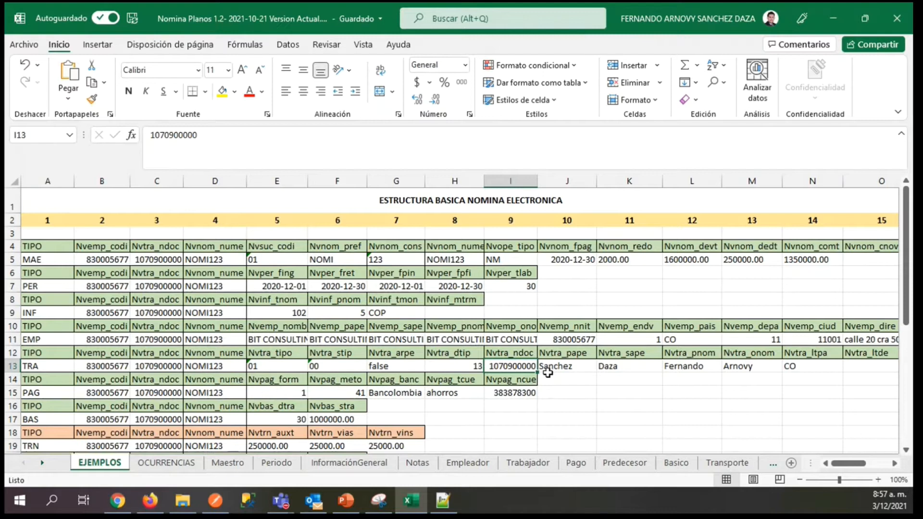
pyautogui.press('Right')
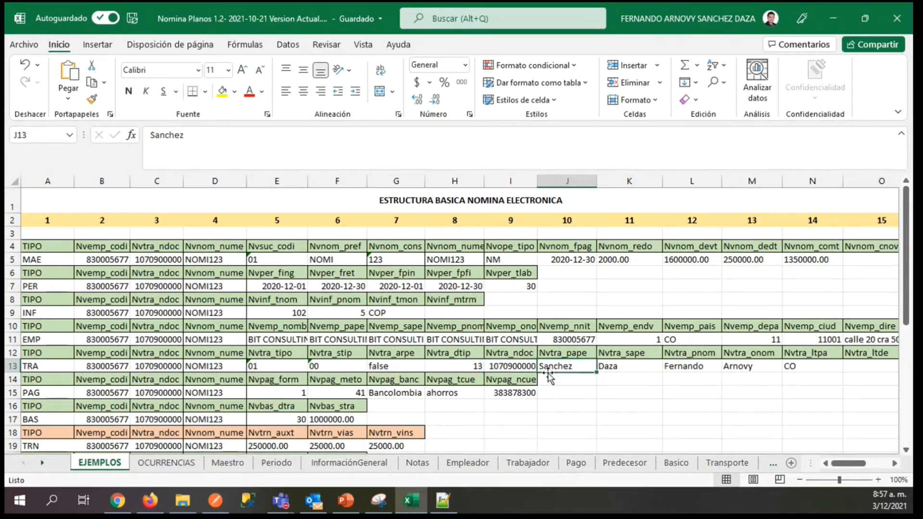
pyautogui.press('Right')
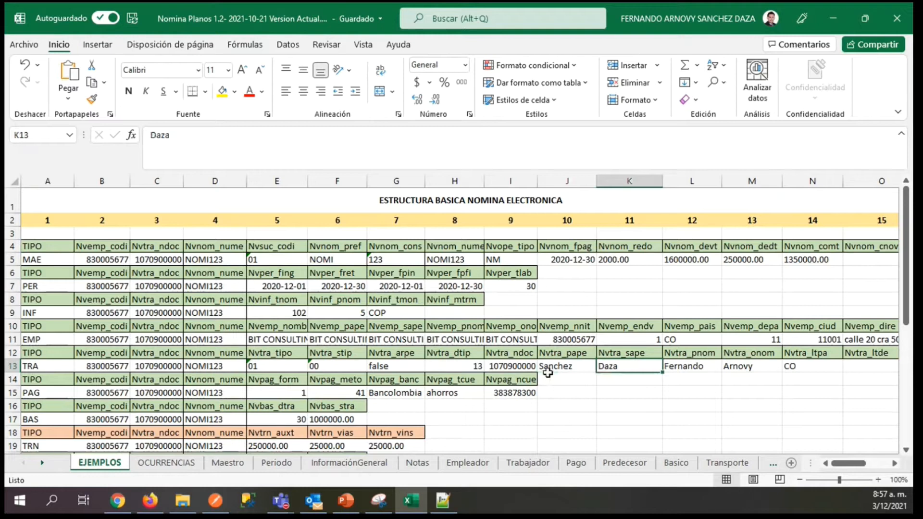
pyautogui.press('Right')
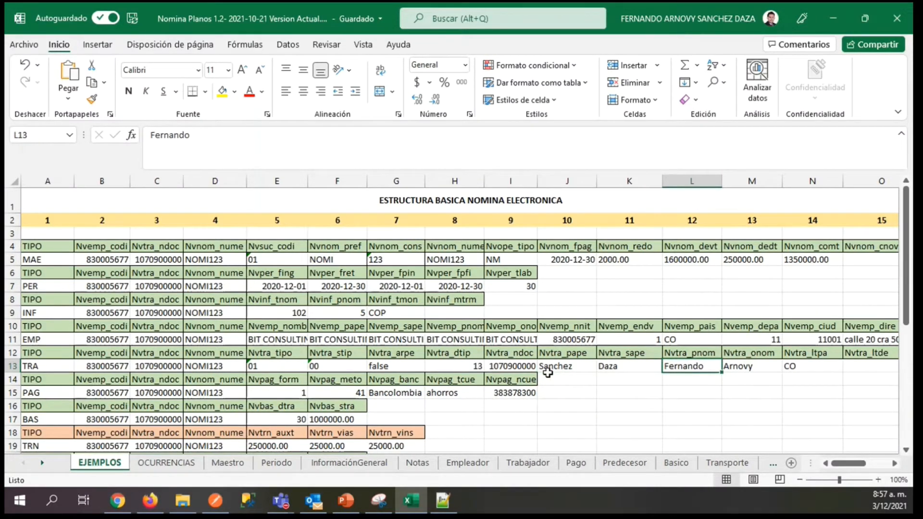
pyautogui.press('Left')
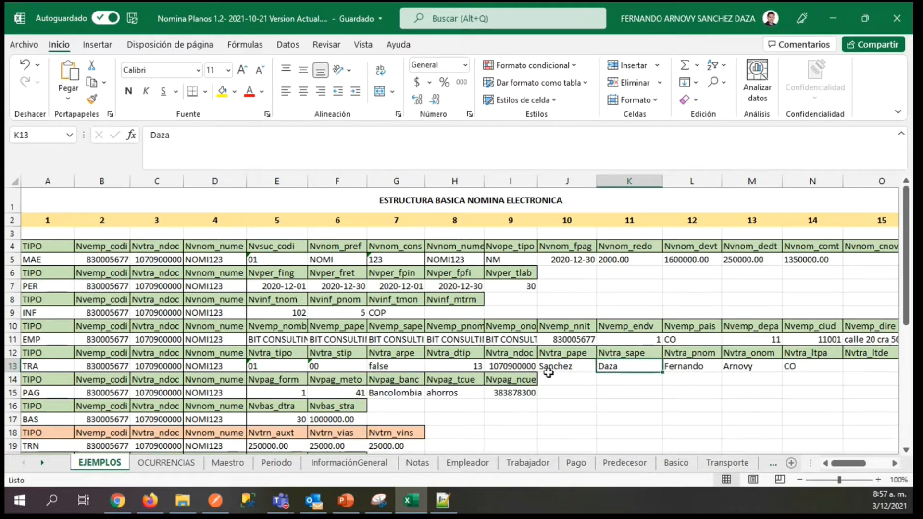
pyautogui.press('Right')
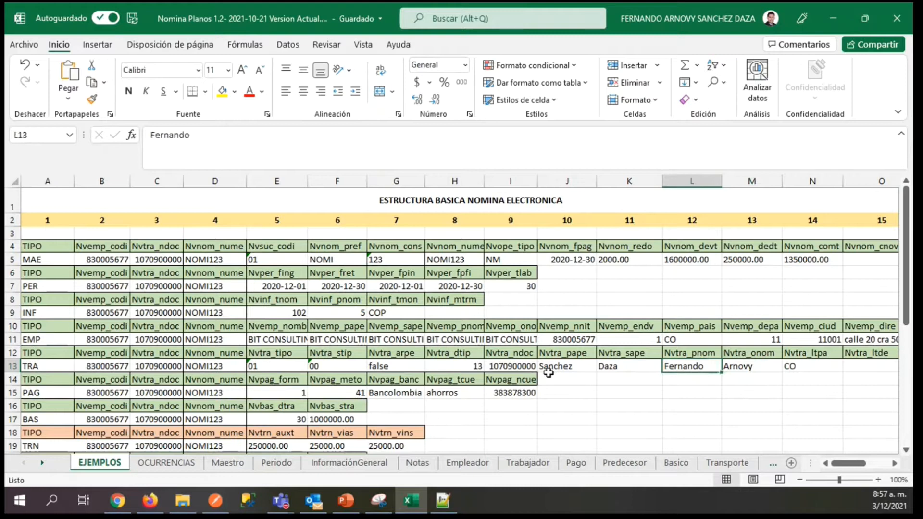
pyautogui.press('Left')
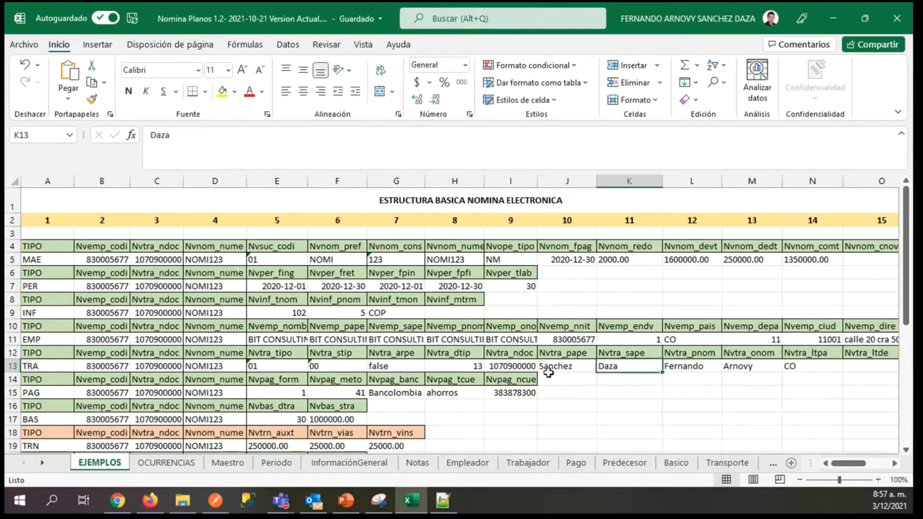
pyautogui.press('Right')
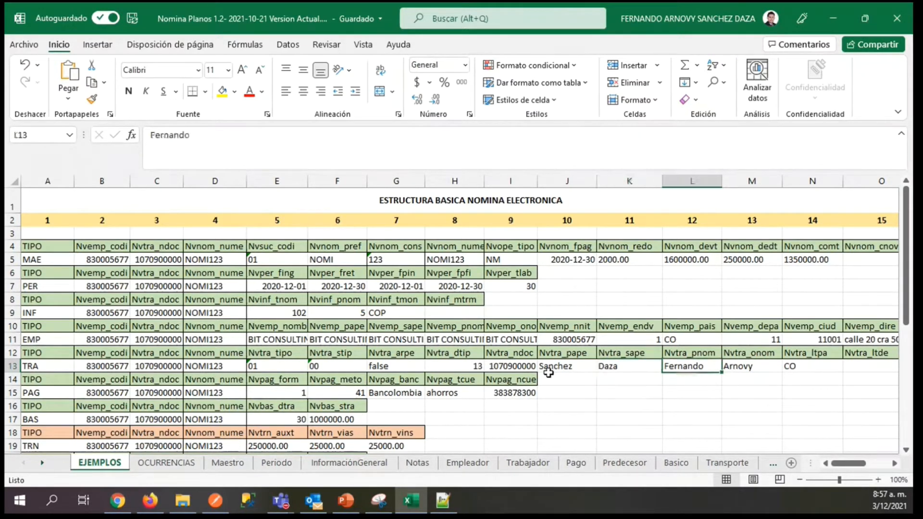
# Try a period as placeholder in the TRA record's other-names field M13 and second-surname field K13.
pyautogui.press('Right')
pyautogui.press('Left')
pyautogui.press('Left')
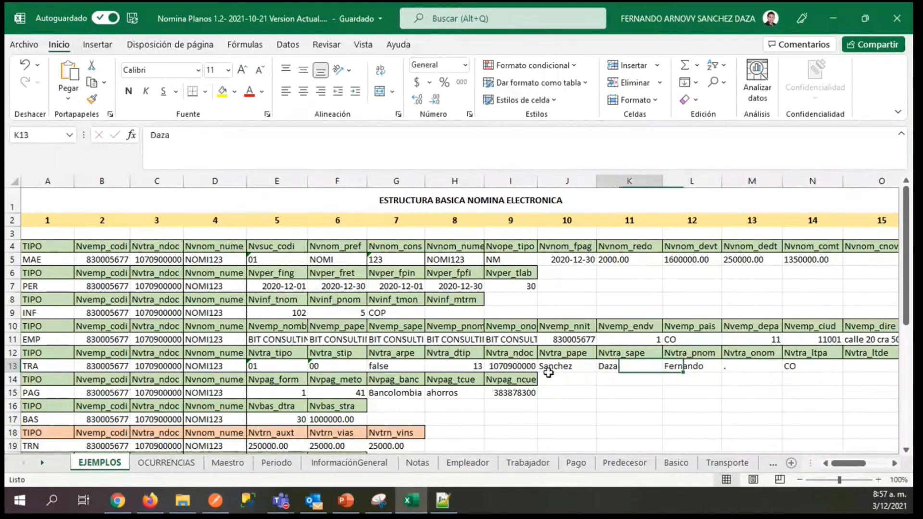
pyautogui.press('Right')
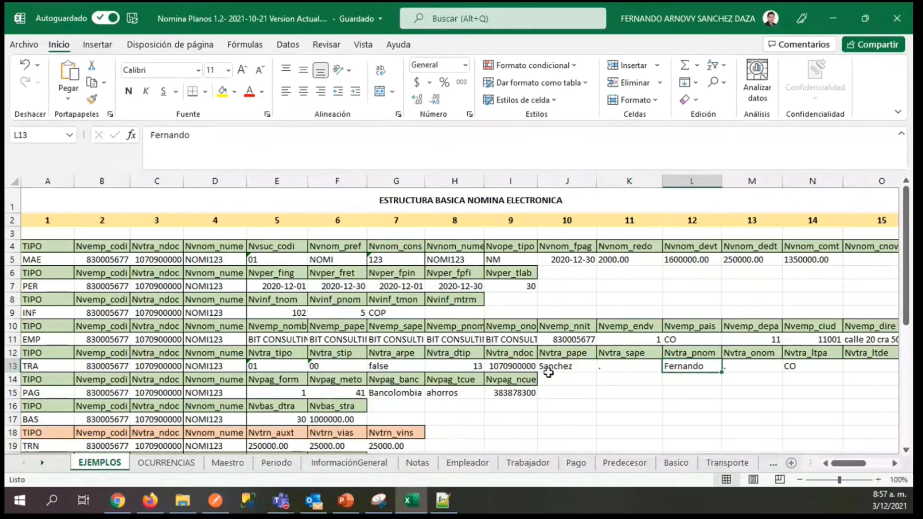
# Review the TRA record's work country, department, city and address fields in N13 through Q13.
pyautogui.press('Right')
pyautogui.press('Right')
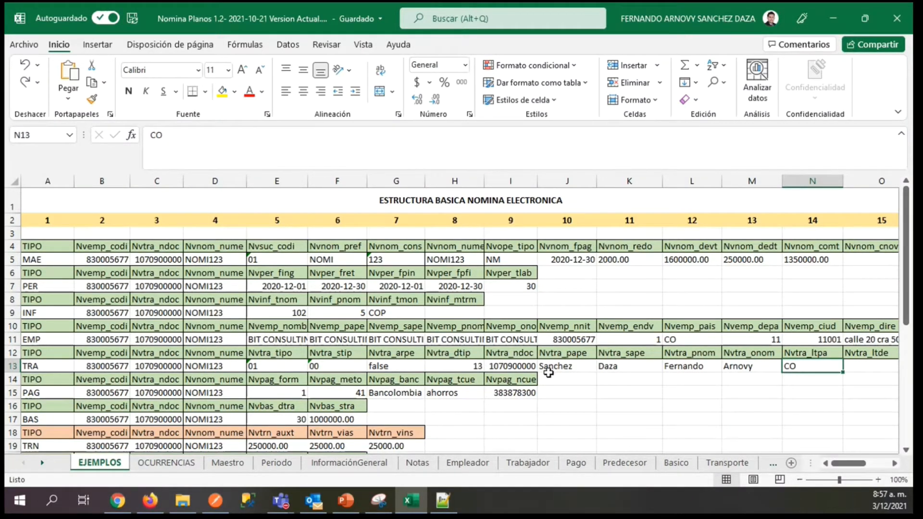
pyautogui.press('Right')
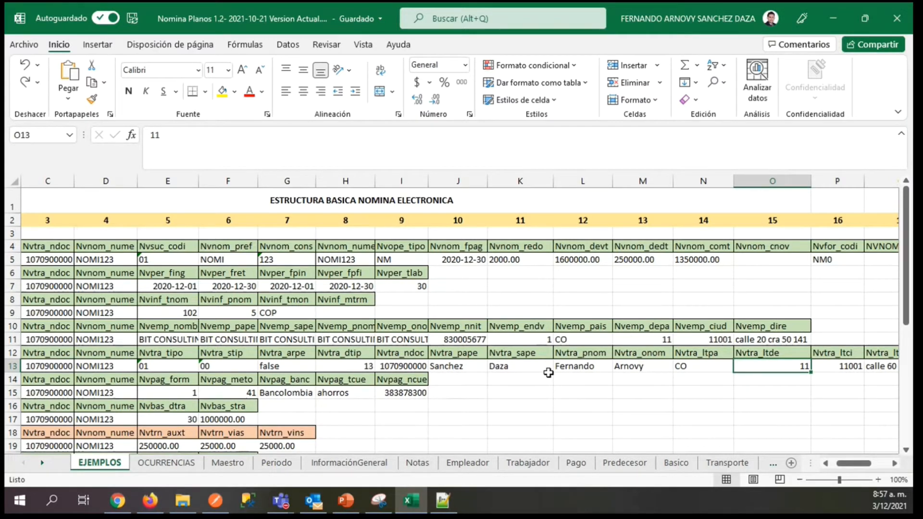
pyautogui.press('Right')
pyautogui.press('Right')
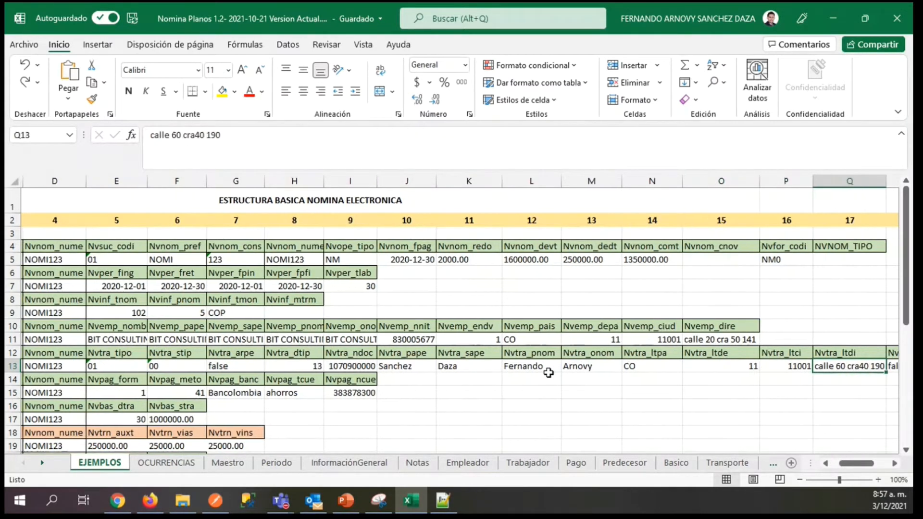
# Select the TRA record's integral-salary field R13 in EJEMPLOS and locate its Nvtra_sint row in the Trabajador sheet.
pyautogui.press('Right')
pyautogui.press('Left')
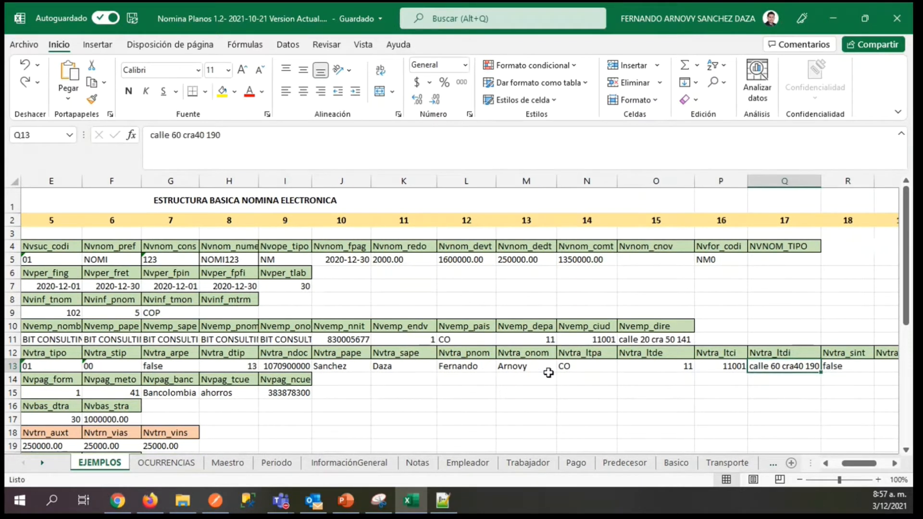
pyautogui.press('Right')
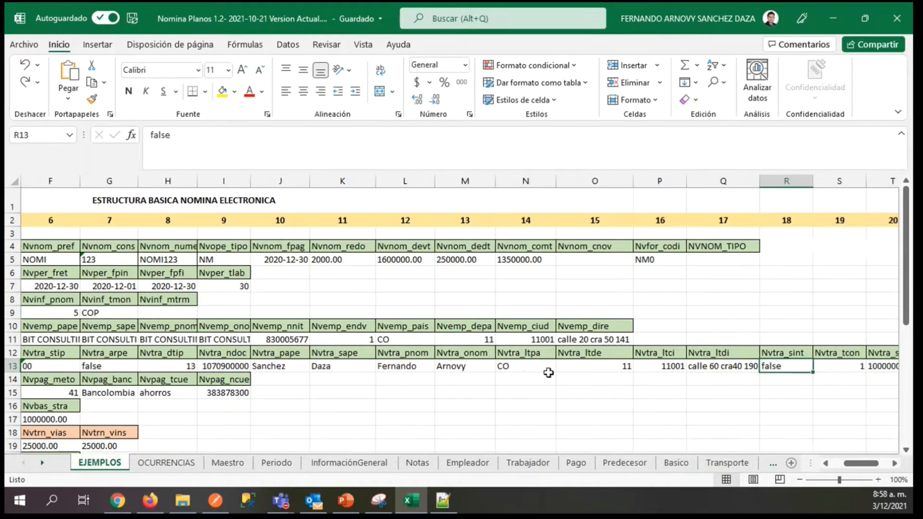
pyautogui.click(539, 468)
pyautogui.press('Down')
pyautogui.press('Down')
pyautogui.press('Down')
pyautogui.press('Down')
pyautogui.press('Down')
pyautogui.press('Down')
pyautogui.press('Down')
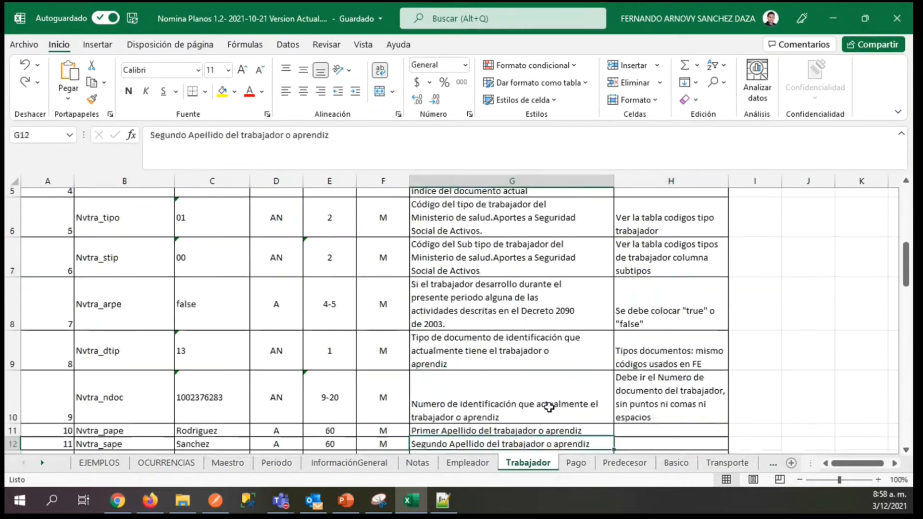
pyautogui.press('Left')
pyautogui.press('Down')
pyautogui.press('Down')
pyautogui.press('Left')
pyautogui.press('Left')
pyautogui.press('Left')
pyautogui.press('Left')
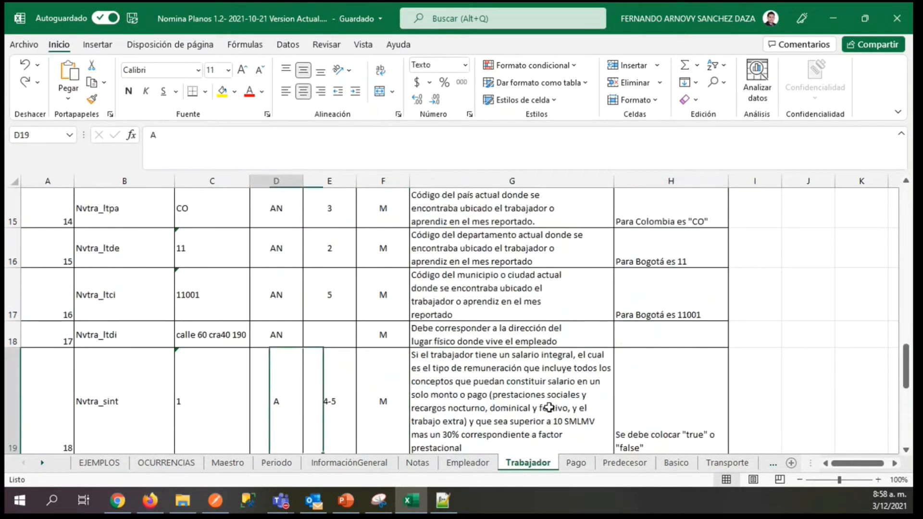
# Review the Nvtra_sint row in Trabajador, covering its size, requirement, description and observation.
pyautogui.press('Right')
pyautogui.press('Right')
pyautogui.press('Right')
pyautogui.press('Right')
pyautogui.press('Right')
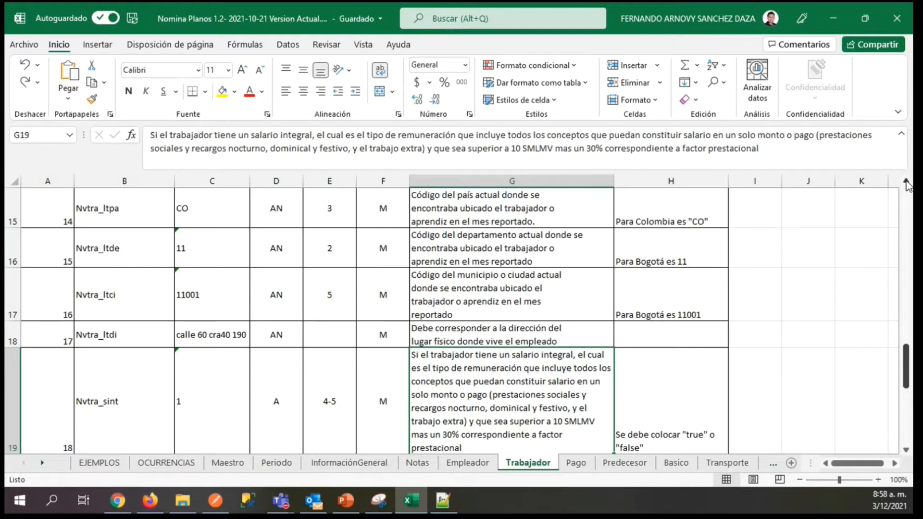
pyautogui.press('Right')
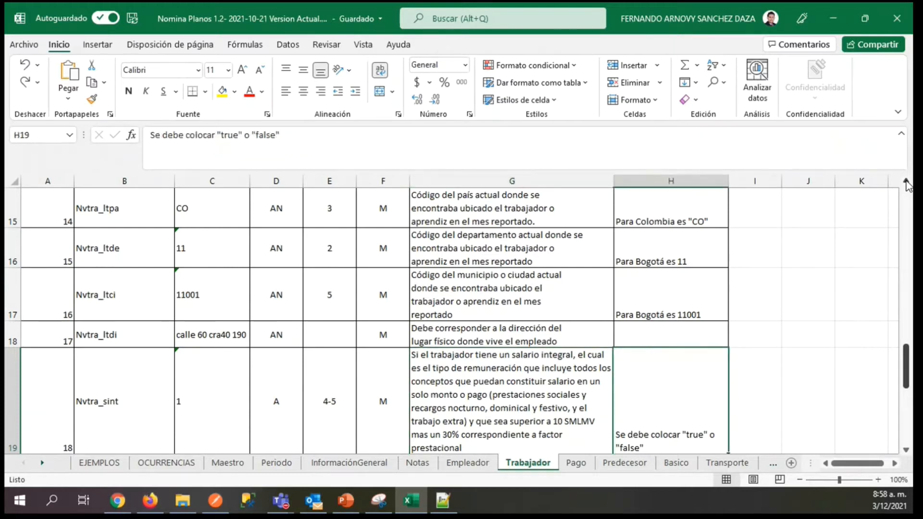
pyautogui.press('Left')
pyautogui.press('Right')
pyautogui.press('Left')
# Go back to the TRA record in EJEMPLOS and inspect its contract-type field Nvtra_tcon in S13.
pyautogui.click(91, 464)
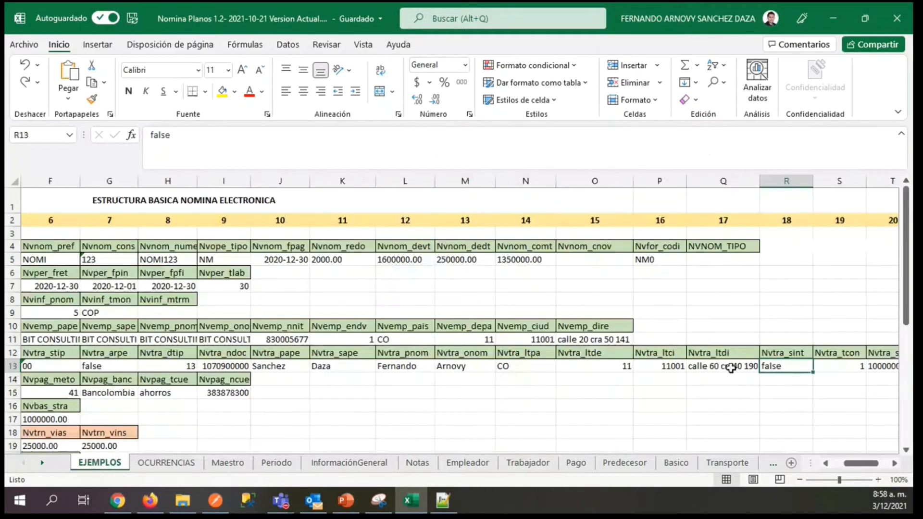
pyautogui.press('Right')
pyautogui.press('Right')
pyautogui.press('Right')
pyautogui.press('Left')
pyautogui.press('Left')
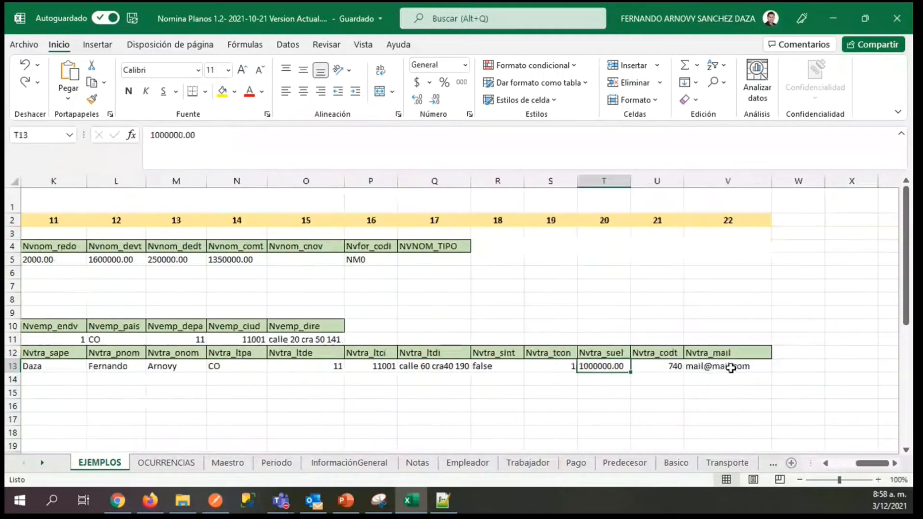
# Compare the contract-type example in S13 with the Nvtra_tcon description and contract code list in row 20 of Trabajador.
pyautogui.click(518, 465)
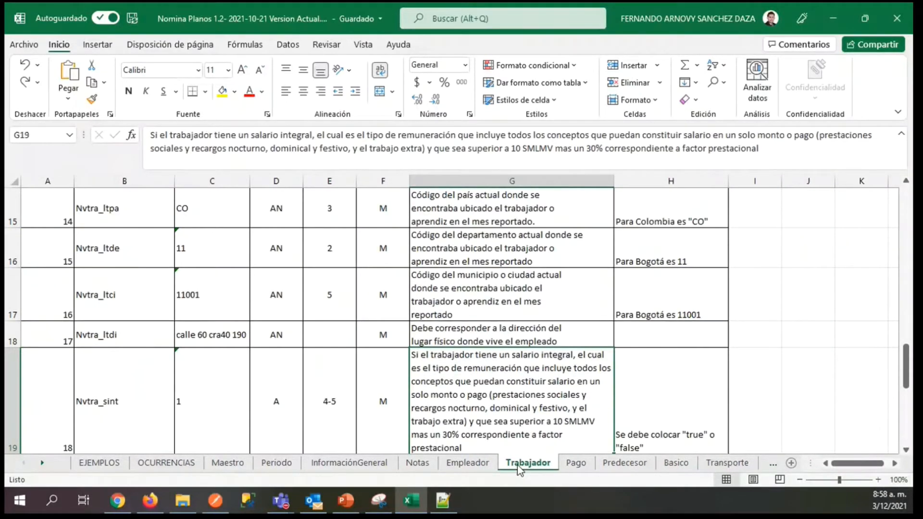
pyautogui.press('Down')
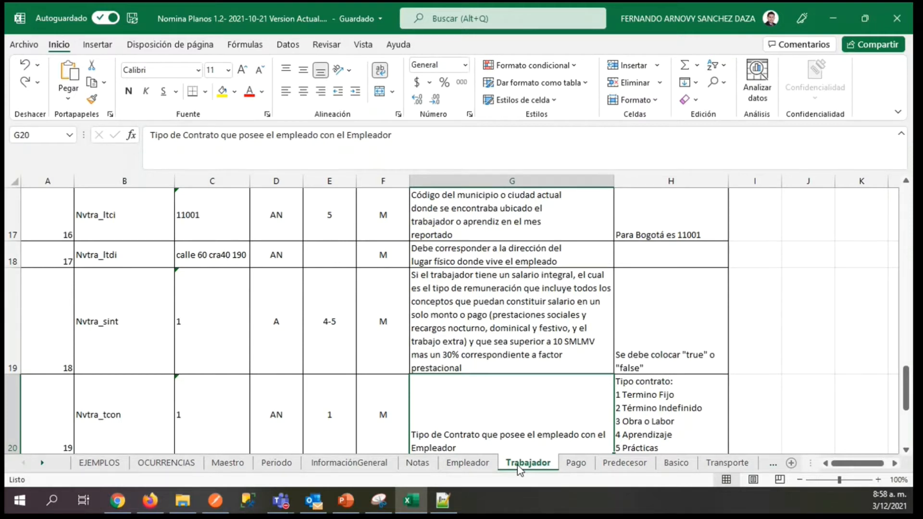
pyautogui.press('Right')
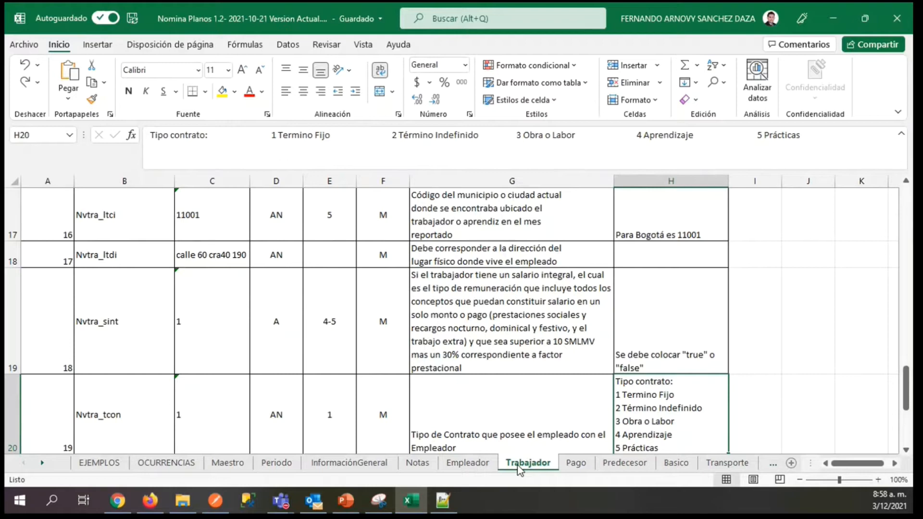
pyautogui.click(81, 471)
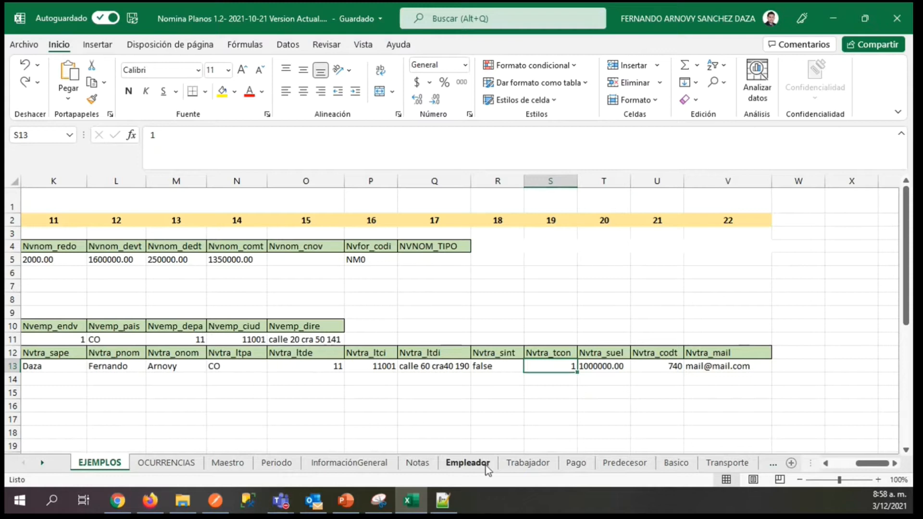
pyautogui.click(455, 467)
pyautogui.click(528, 463)
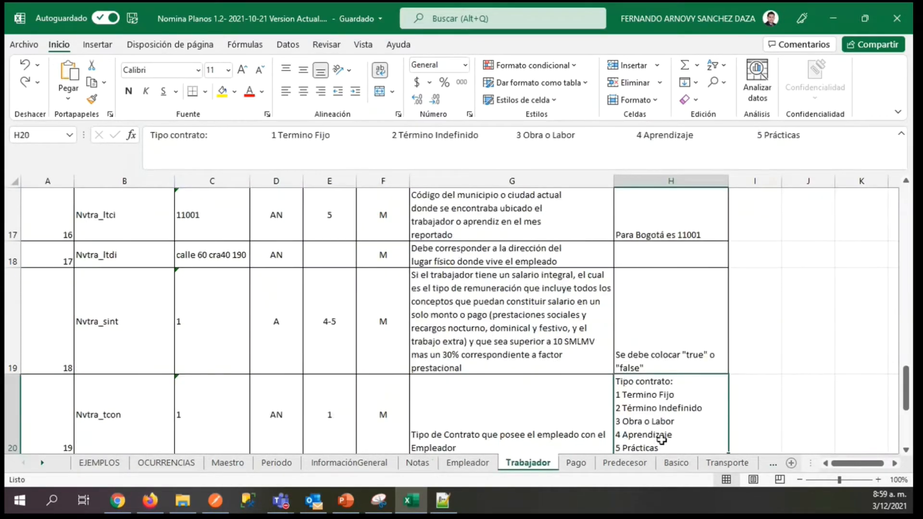
pyautogui.click(98, 462)
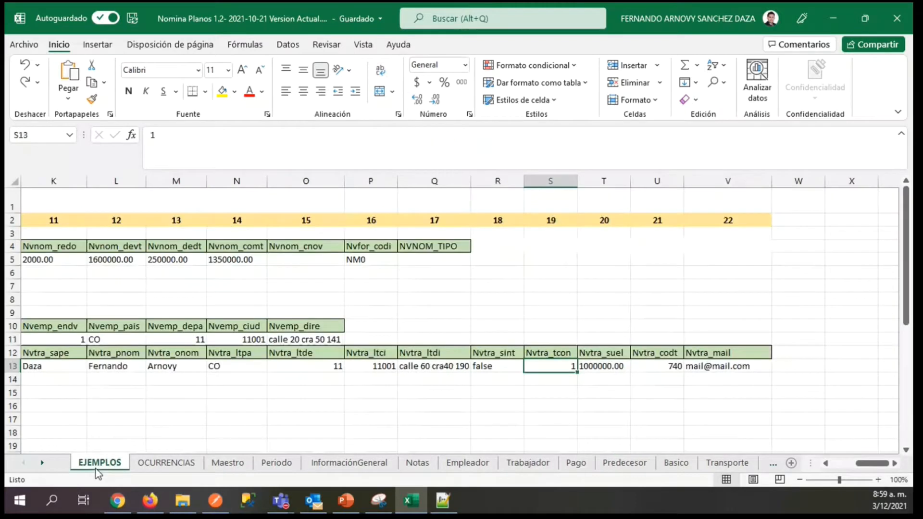
# Check the base-salary example in T13 of EJEMPLOS against the Nvtra_suel observation in Trabajador.
pyautogui.click(601, 366)
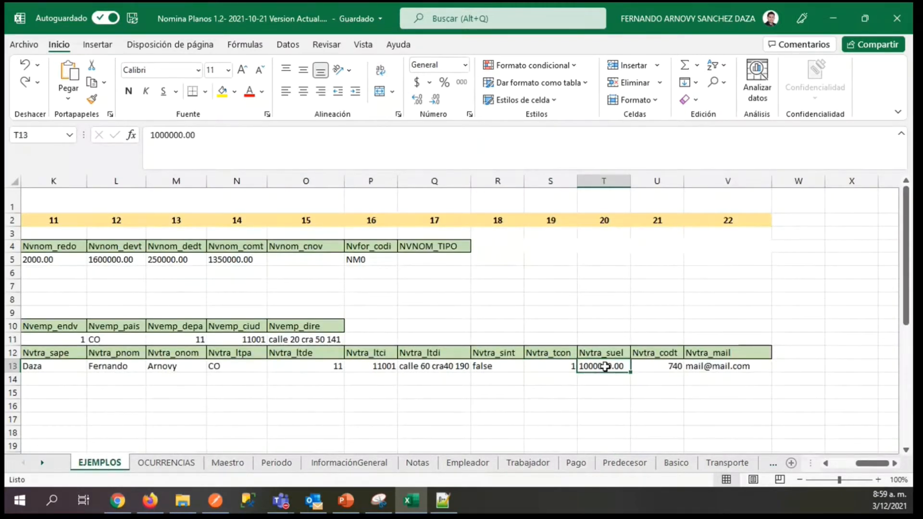
pyautogui.click(528, 463)
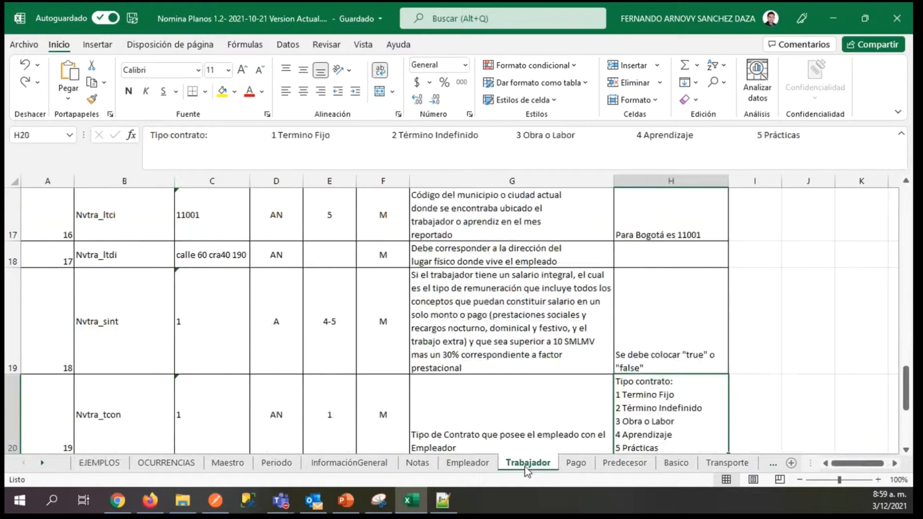
pyautogui.press('Down')
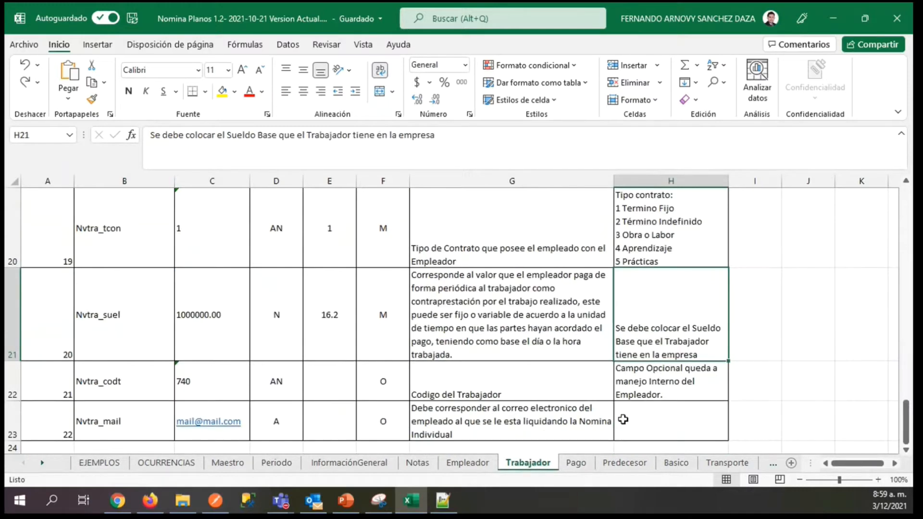
pyautogui.click(91, 465)
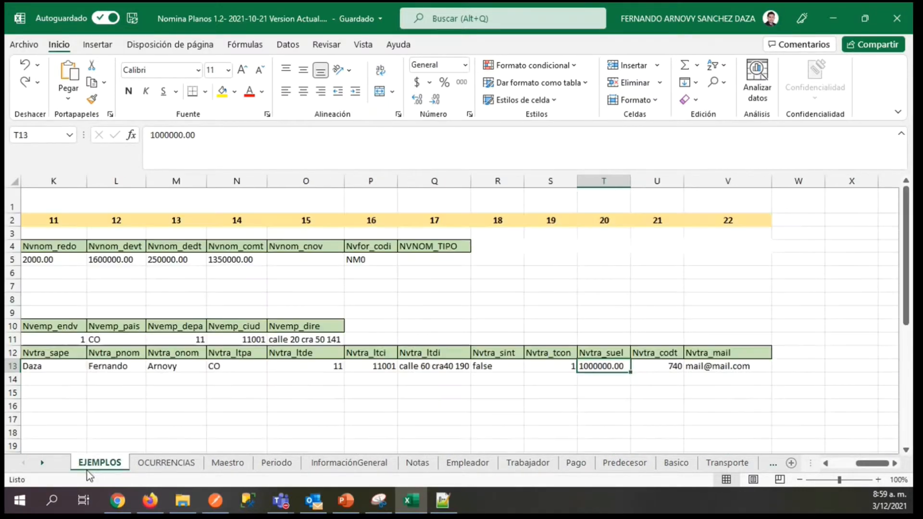
# Check the worker-code field U13 against the Nvtra_codt requirement in Trabajador, and inspect the e-mail field V13 in EJEMPLOS.
pyautogui.click(643, 366)
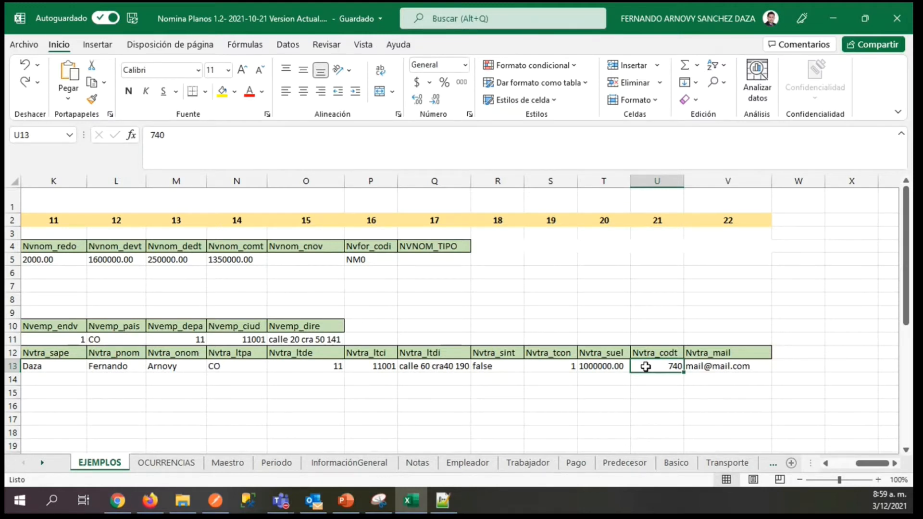
pyautogui.click(528, 463)
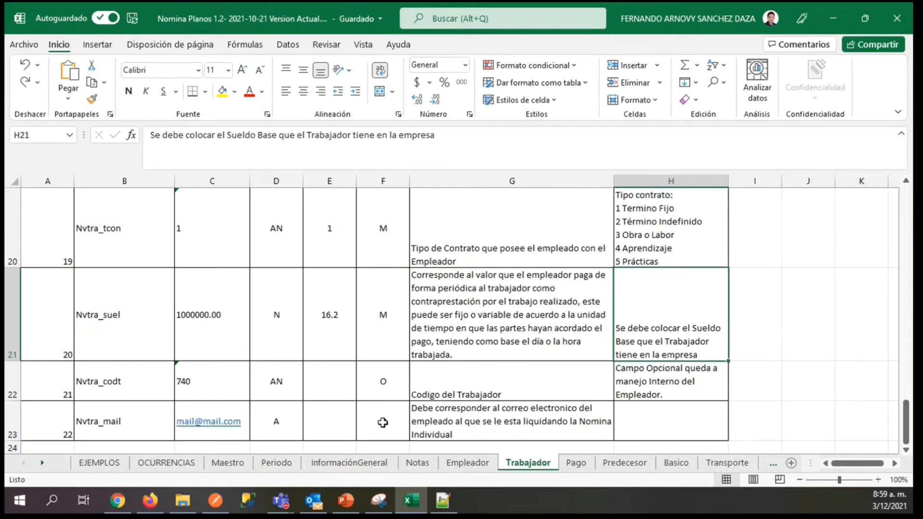
pyautogui.click(384, 391)
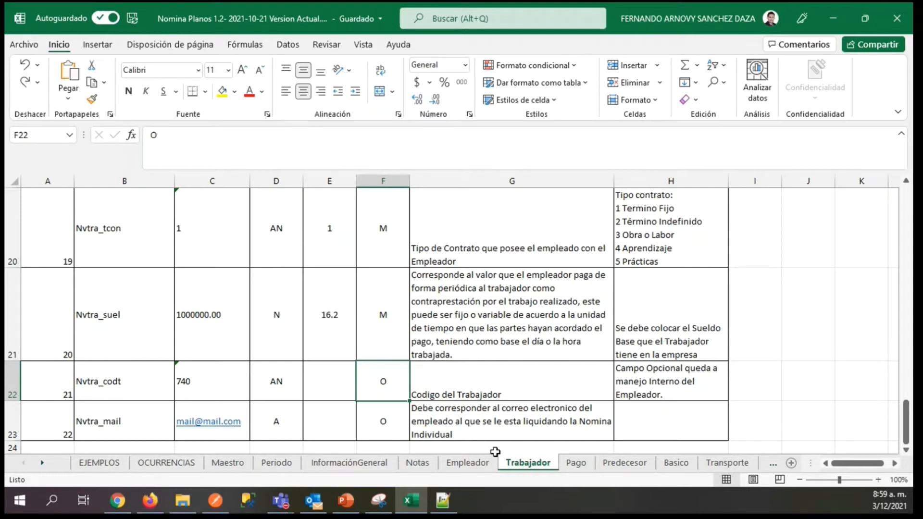
pyautogui.click(100, 463)
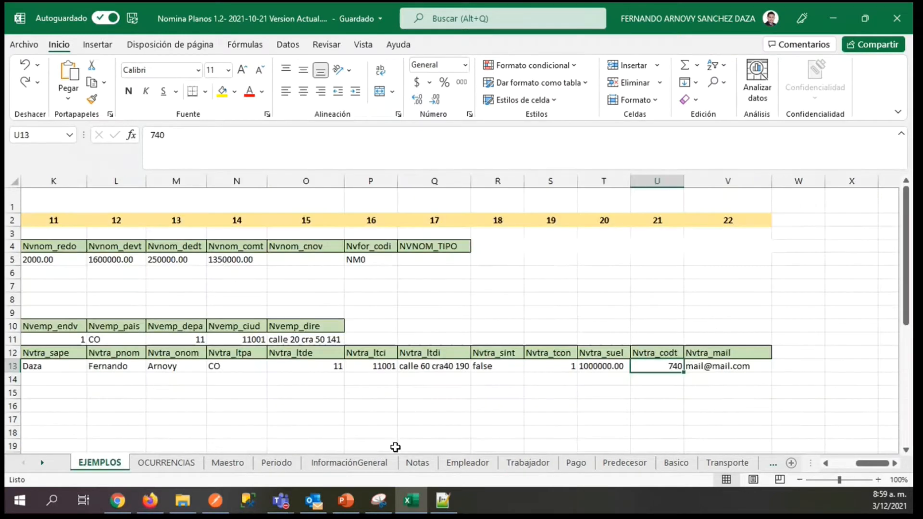
pyautogui.press('Right')
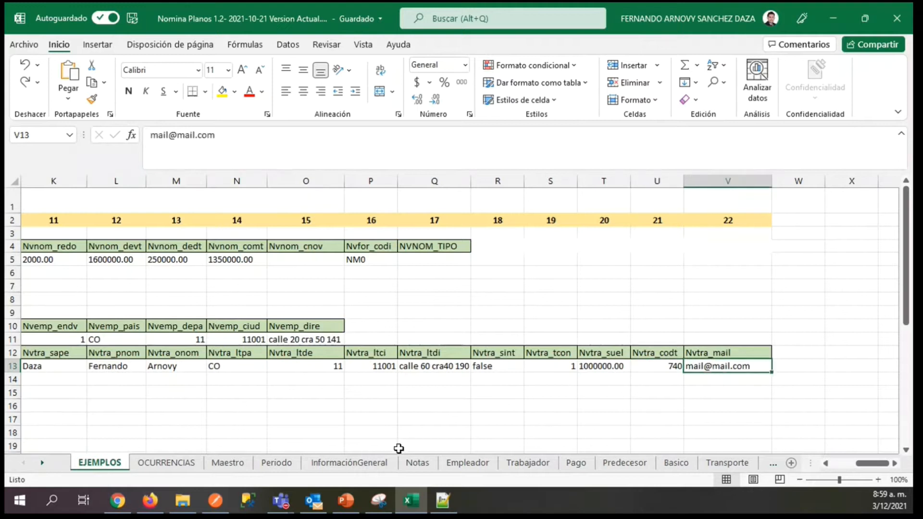
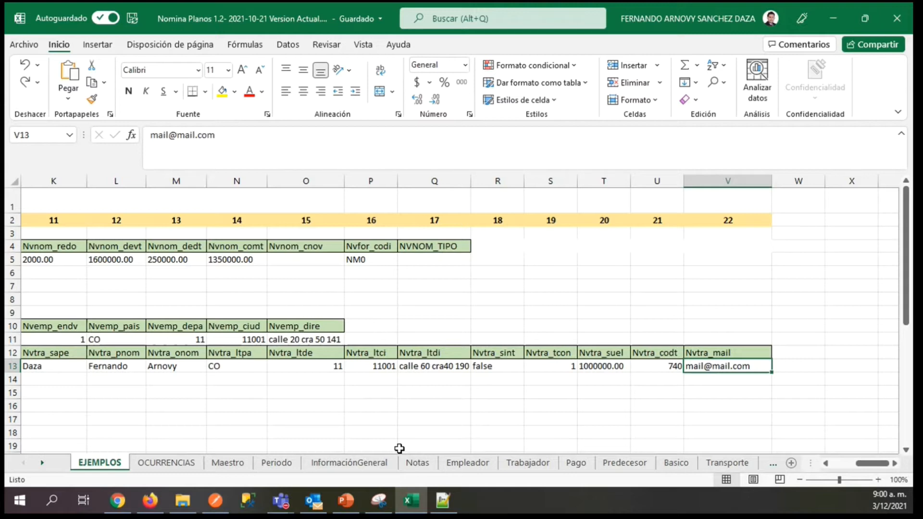
# Go to the PAG record in row 15 of EJEMPLOS and inspect its fields up to the payment form Nvpag_form in E15.
pyautogui.press('Home')
pyautogui.press('Down')
pyautogui.press('Down')
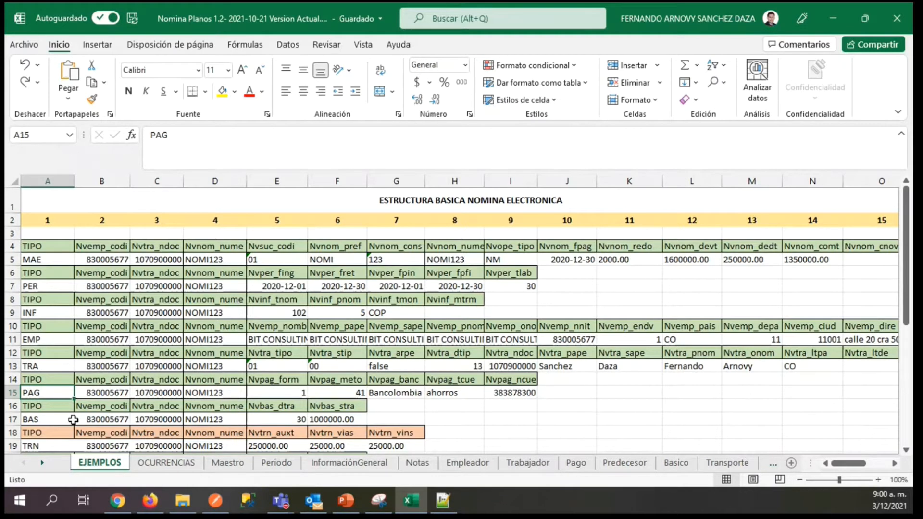
pyautogui.press('Right')
pyautogui.press('Right')
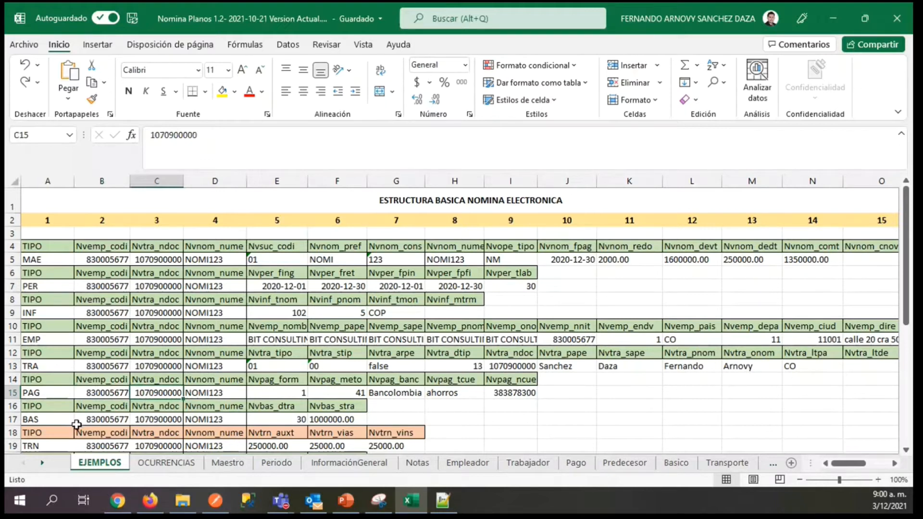
pyautogui.press('Right')
pyautogui.press('Right')
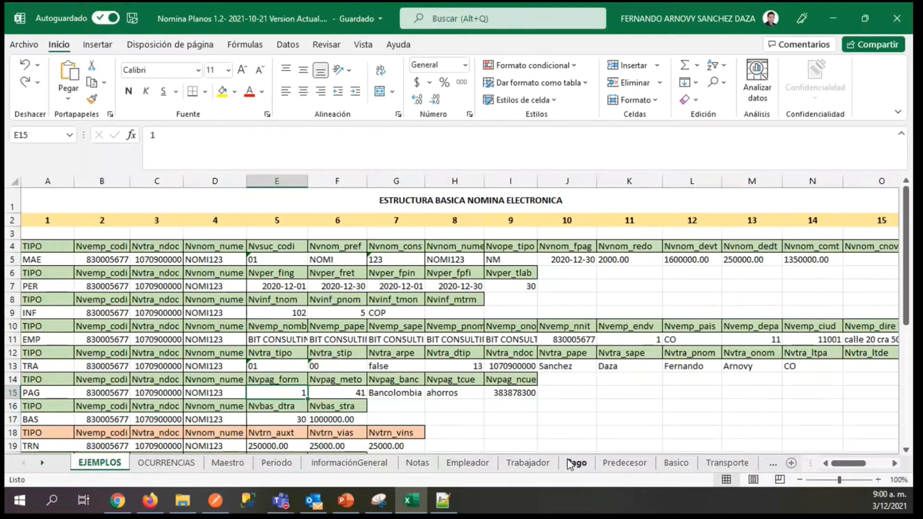
# Check the Nvpag_meto requirement, description and observation in row 7 of the Pago specification.
pyautogui.click(570, 464)
pyautogui.press('Right')
pyautogui.press('Right')
pyautogui.press('Right')
pyautogui.press('Right')
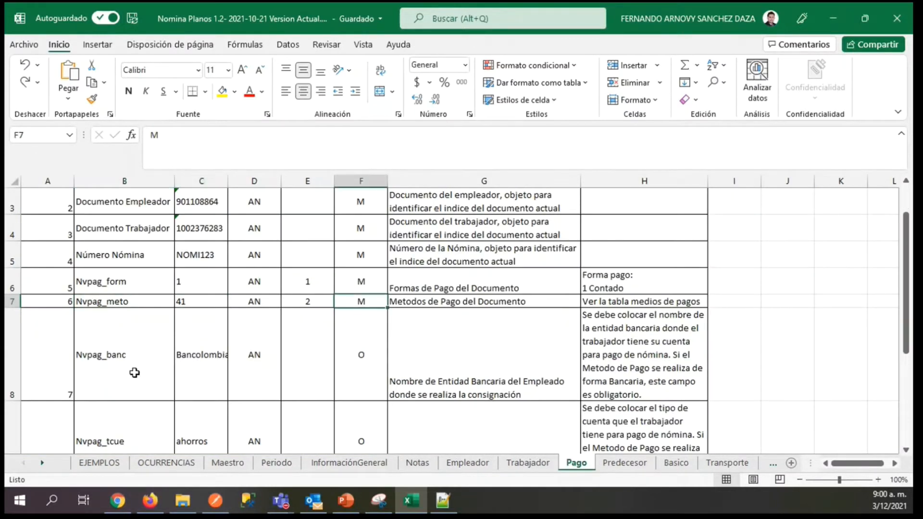
pyautogui.press('Right')
pyautogui.press('Right')
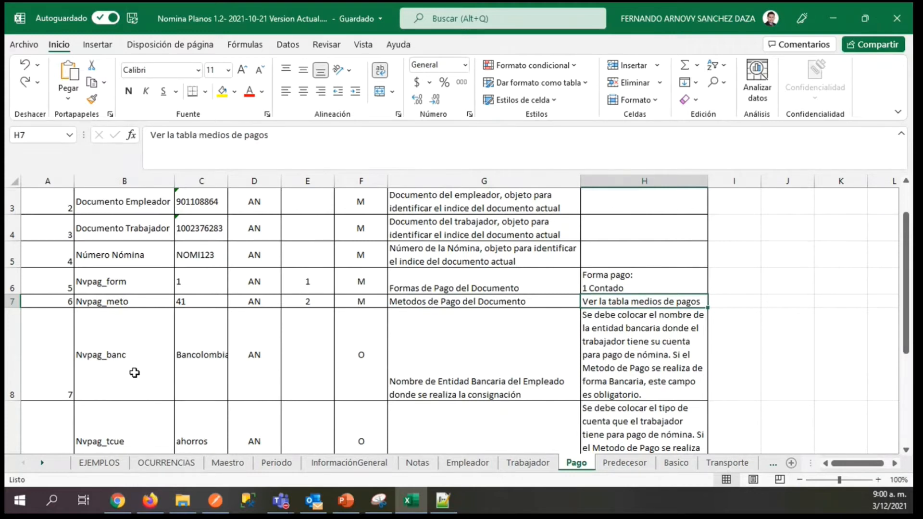
pyautogui.press('Left')
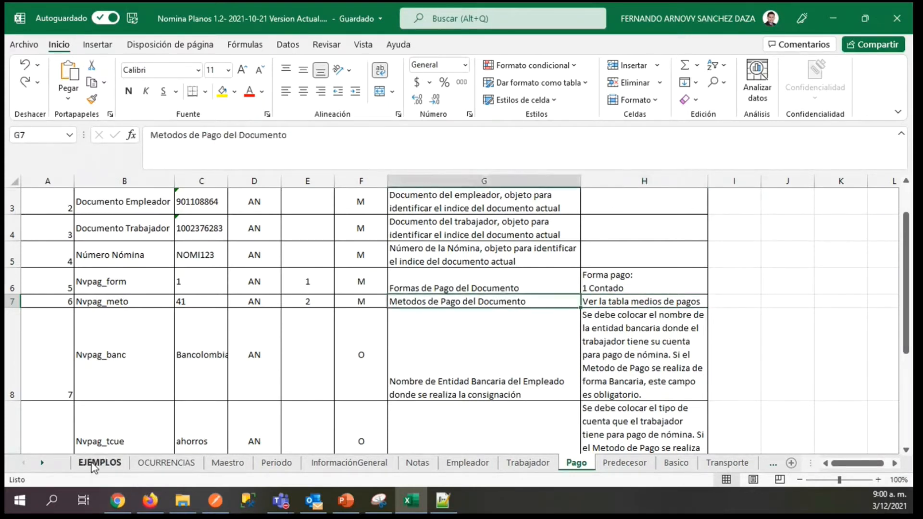
# Return to EJEMPLOS and inspect the PAG record's payment method, bank, account type and account number fields in F15 to I15.
pyautogui.click(97, 463)
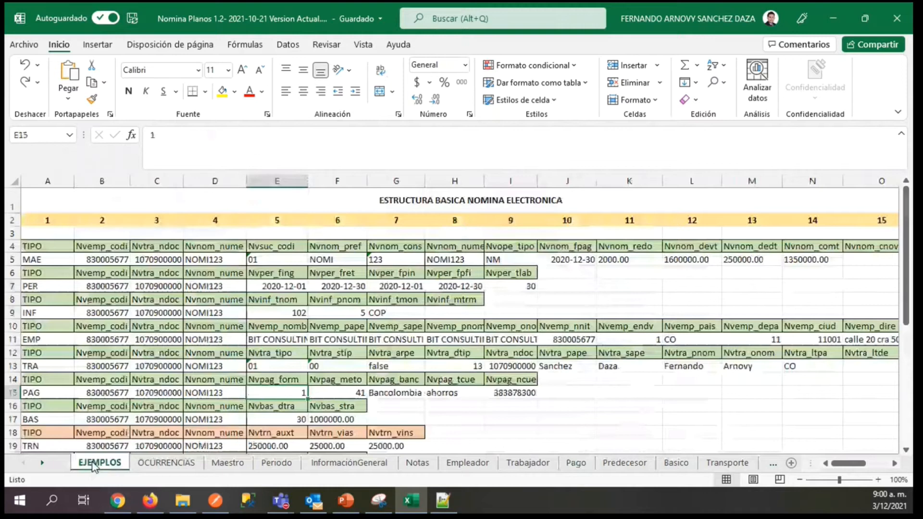
pyautogui.click(344, 392)
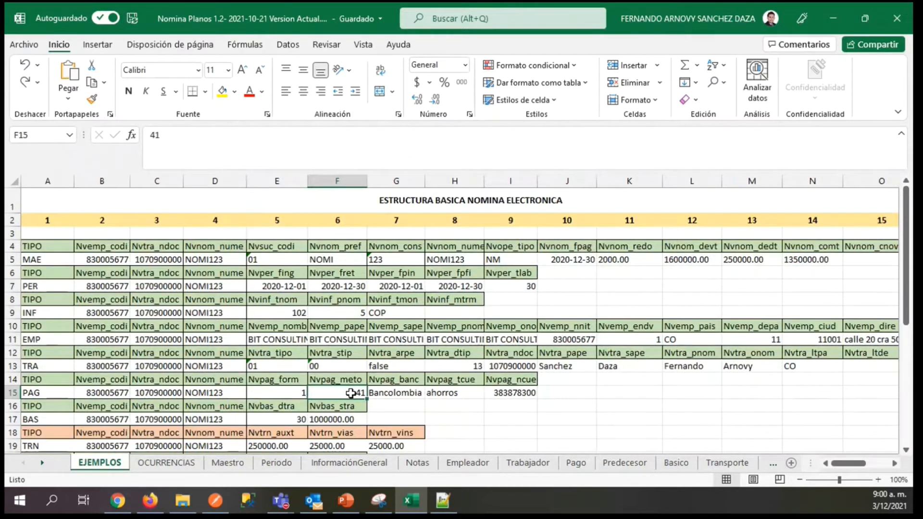
pyautogui.press('Right')
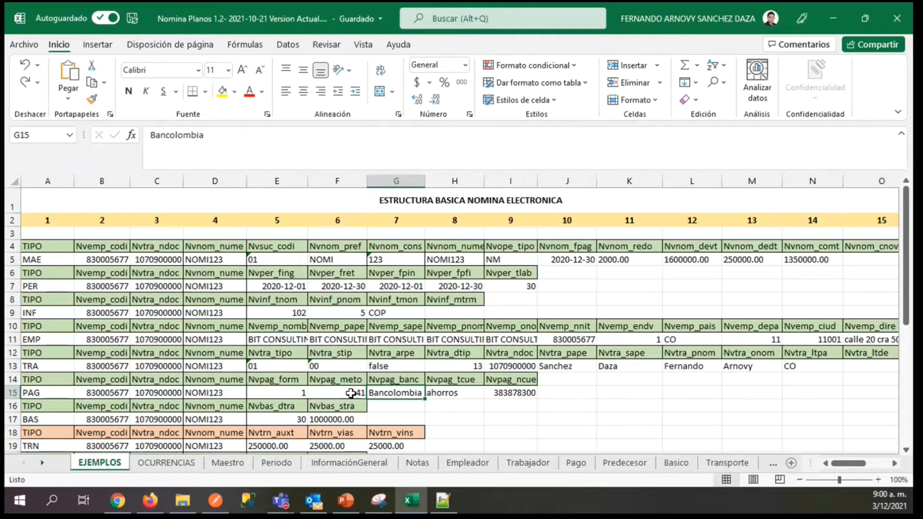
pyautogui.press('Right')
pyautogui.press('Right')
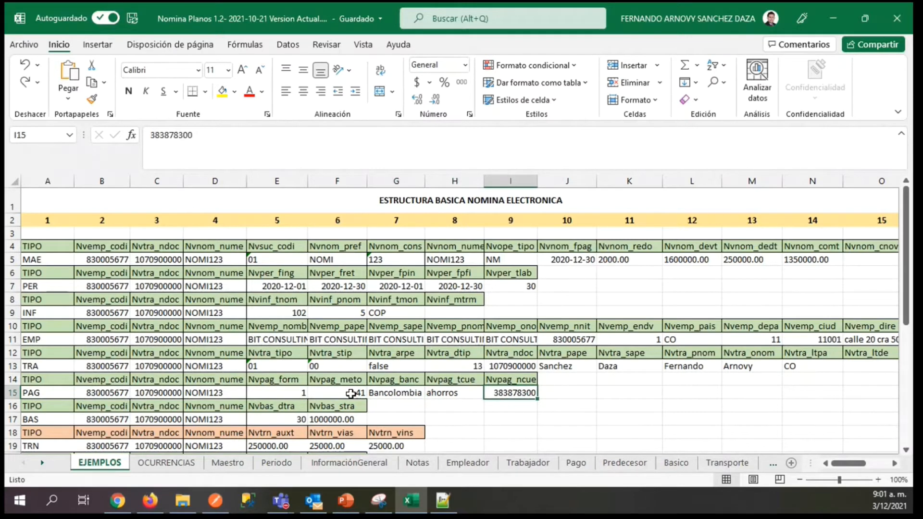
# Locate the BAS record in row 17 of EJEMPLOS and bring up its Basico specification.
pyautogui.press('Left')
pyautogui.press('Home')
pyautogui.press('Down')
pyautogui.press('Down')
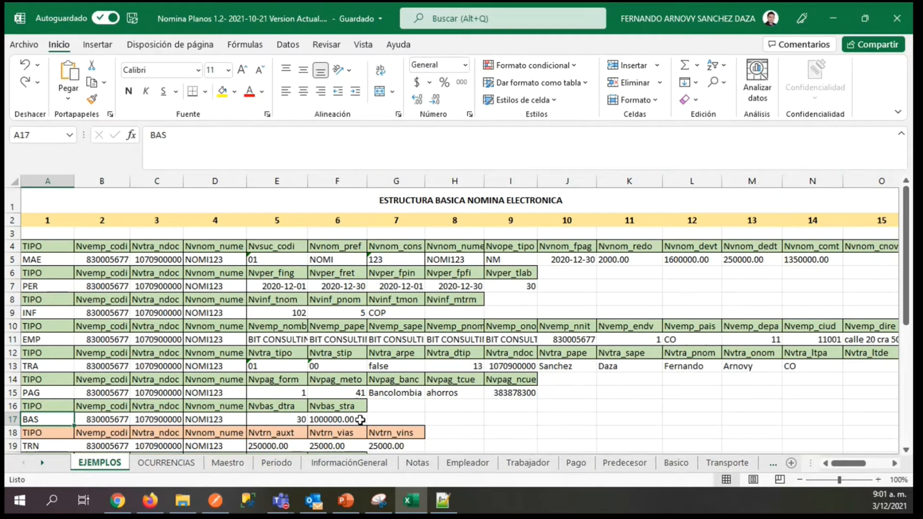
pyautogui.click(676, 465)
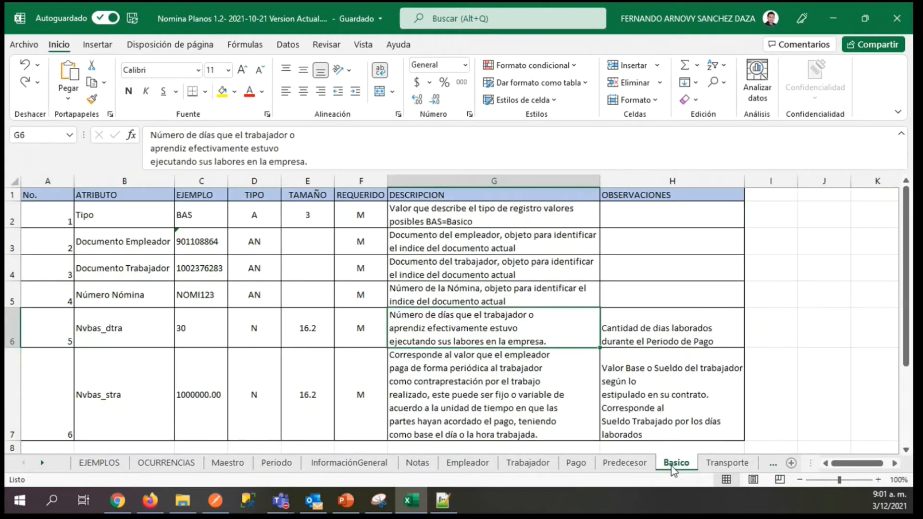
pyautogui.moveTo(904, 279); pyautogui.dragTo(904, 279)
# Review the Basico example values one by one, from the record type in C2 to Nvbas_stra in C7.
pyautogui.click(190, 213)
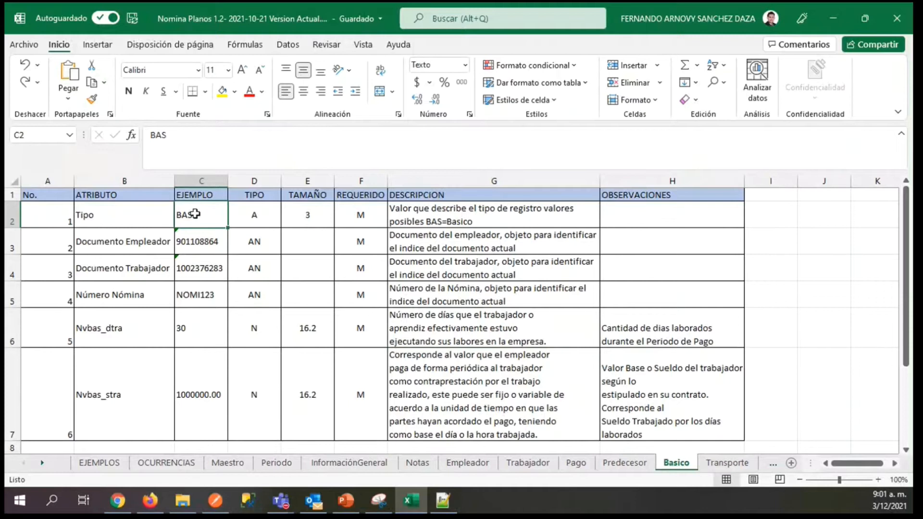
pyautogui.press('Down')
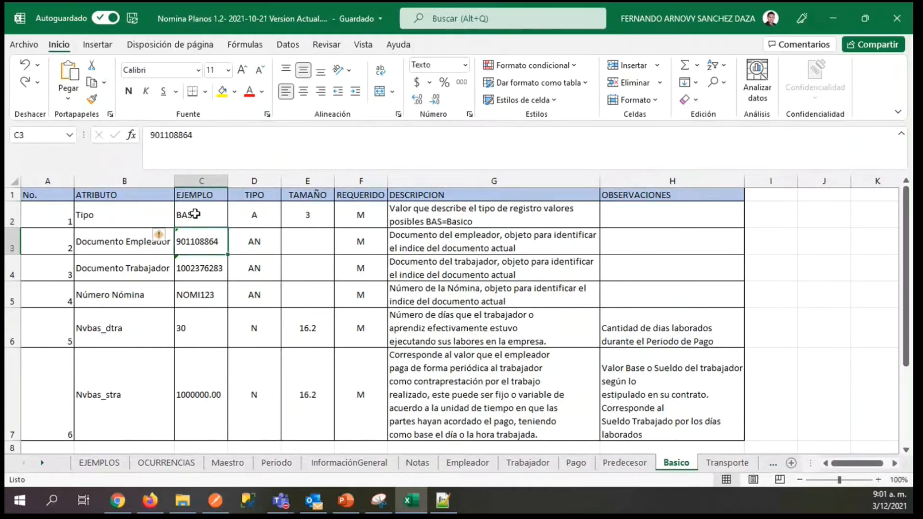
pyautogui.press('Down')
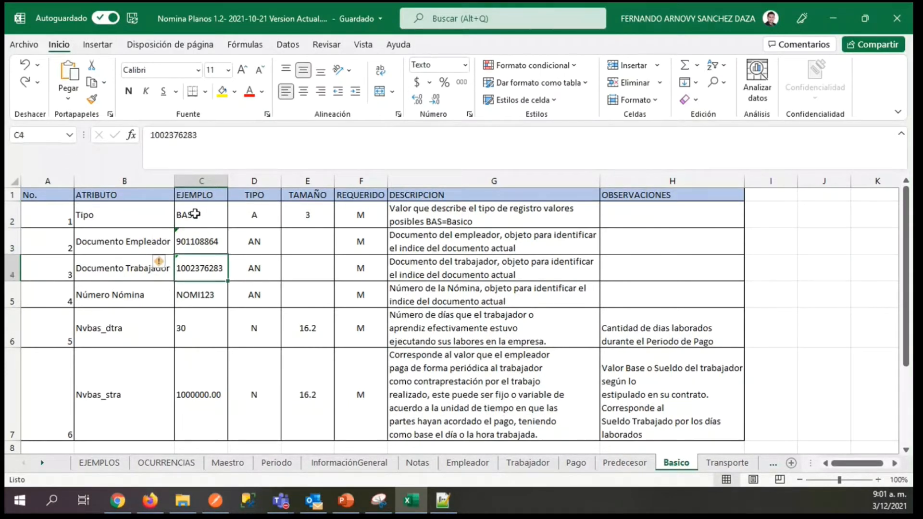
pyautogui.press('Down')
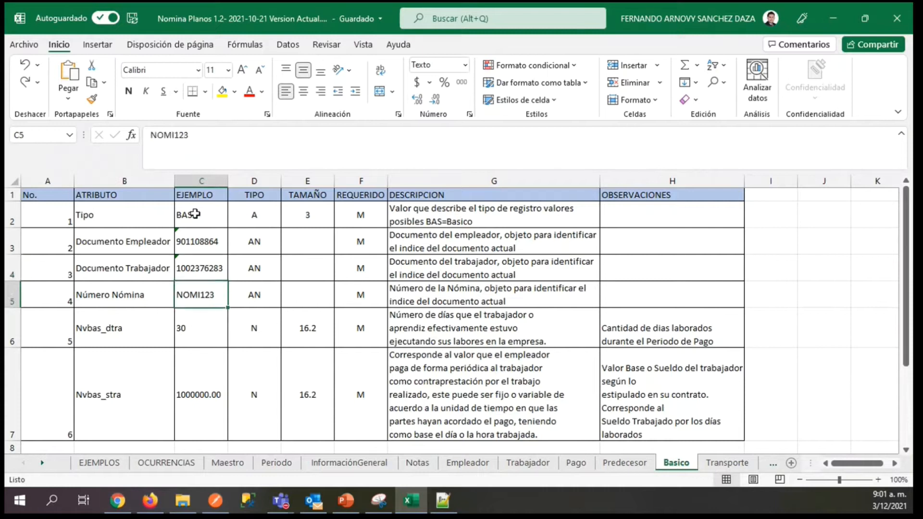
pyautogui.press('Down')
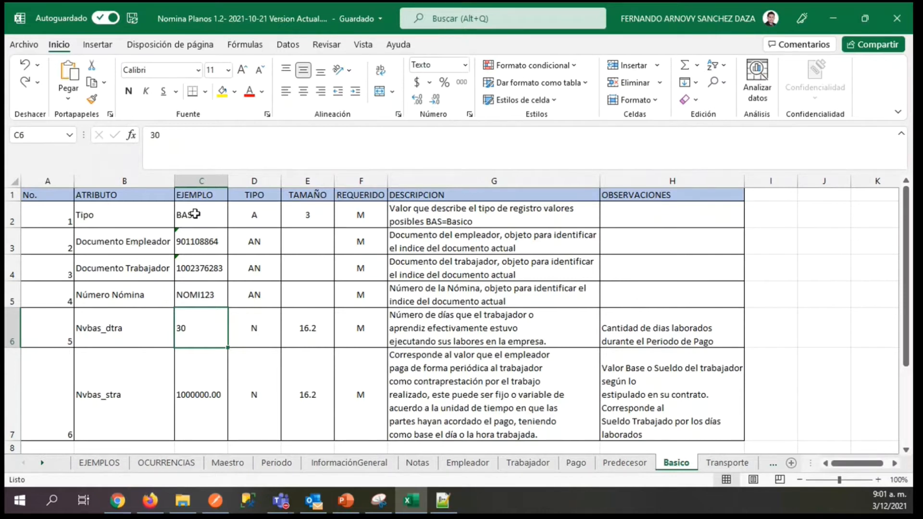
pyautogui.press('Down')
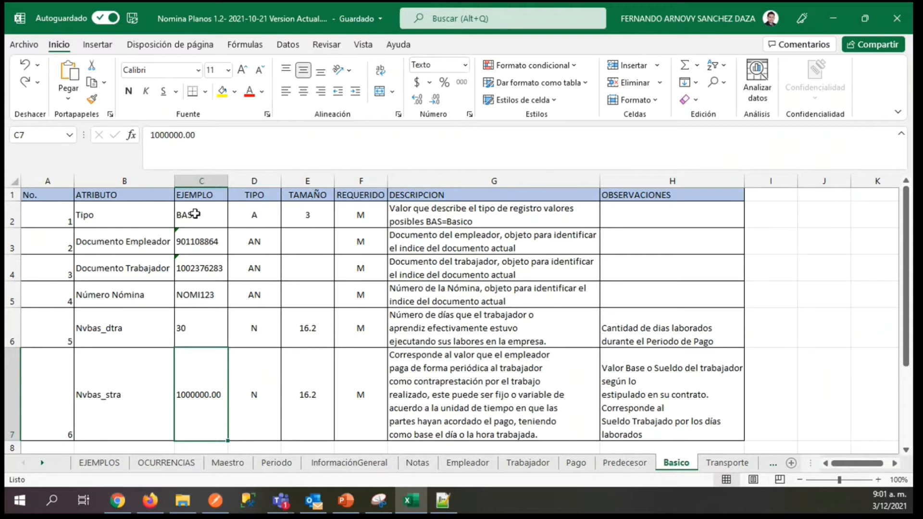
# Examine the REQUERIDO column of Basico to see which attributes are mandatory.
pyautogui.press('Right')
pyautogui.press('Right')
pyautogui.press('Right')
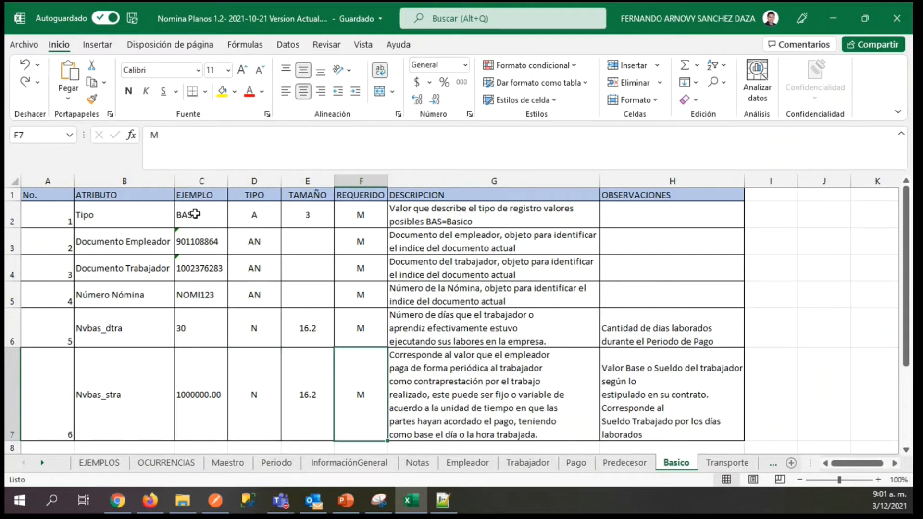
pyautogui.press('Up')
pyautogui.press('Up')
pyautogui.press('Up')
pyautogui.press('Up')
pyautogui.press('Up')
pyautogui.press('Up')
pyautogui.press('Down')
pyautogui.press('Down')
pyautogui.press('Down')
pyautogui.press('Down')
pyautogui.press('Down')
pyautogui.press('Down')
pyautogui.press('Down')
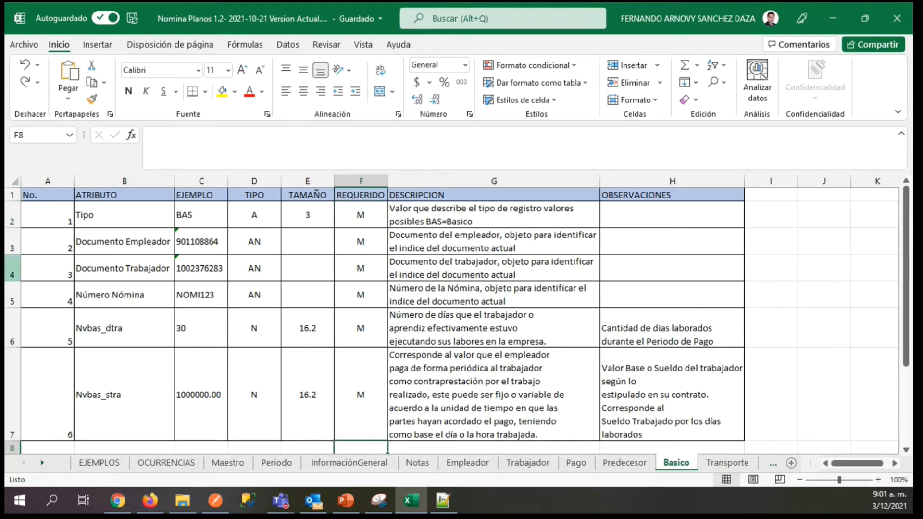
# Return to EJEMPLOS and locate the transport record TRN in row 19 with its header in row 18.
pyautogui.click(105, 465)
pyautogui.press('Down')
pyautogui.press('Down')
pyautogui.press('Down')
pyautogui.press('Down')
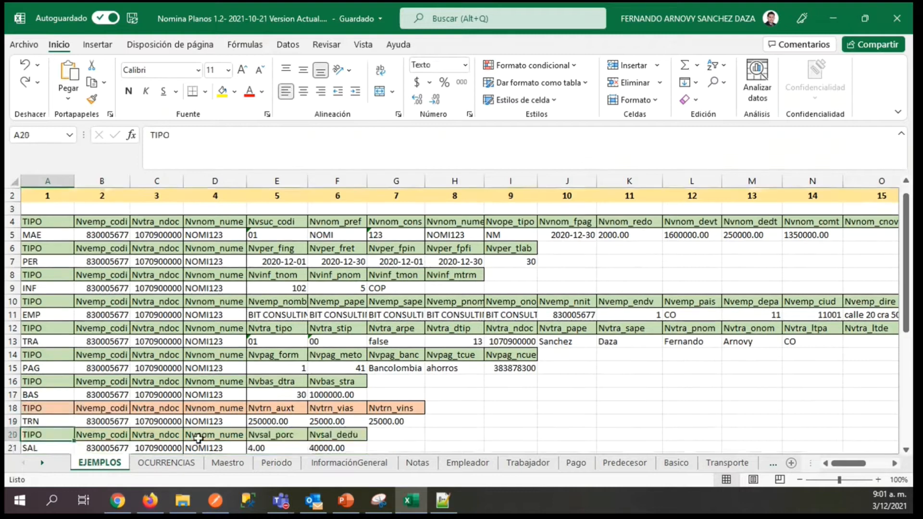
pyautogui.press('Up')
pyautogui.press('Up')
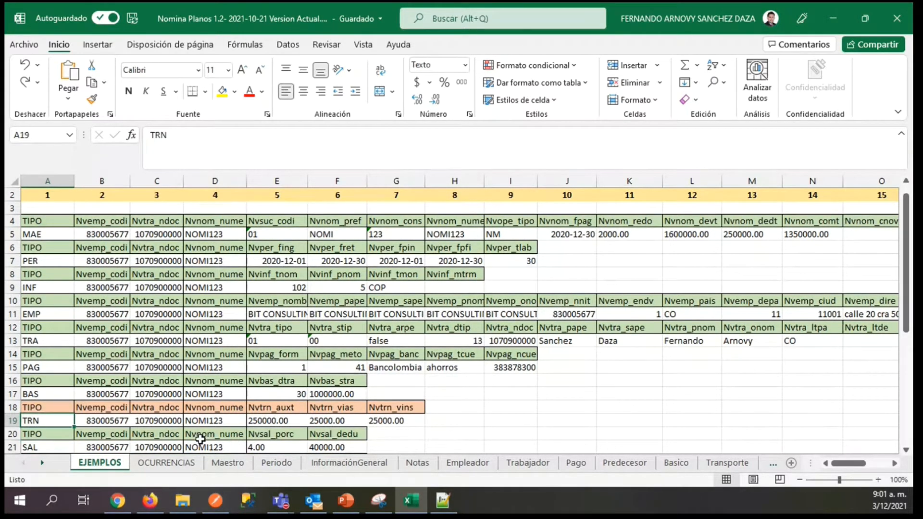
pyautogui.press('Up')
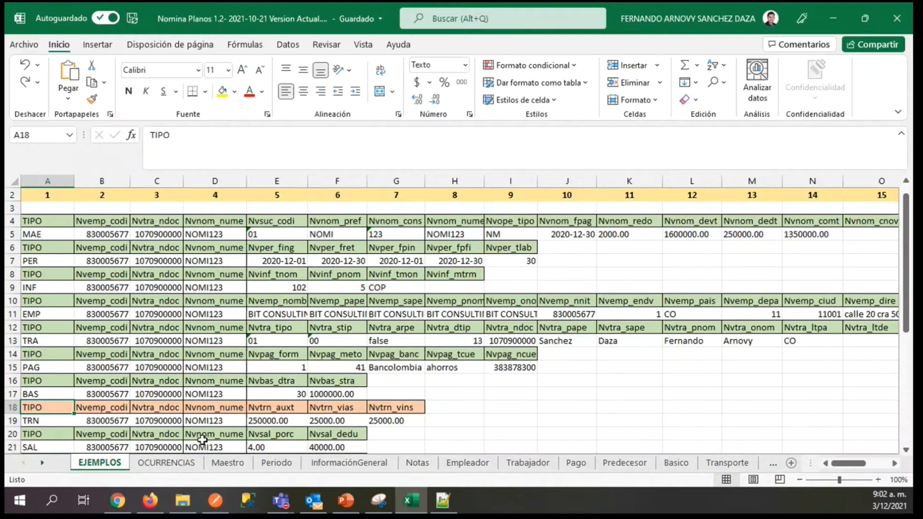
pyautogui.press('Down')
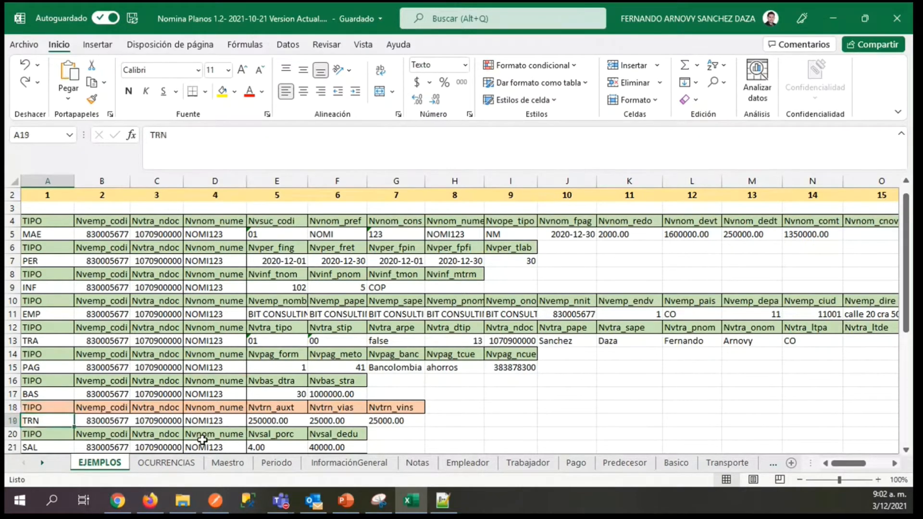
# Review the Transporte specification, from the TRN record type to the Nvtrn_auxt, Nvtrn_vias and Nvtrn_vins attributes.
pyautogui.click(727, 463)
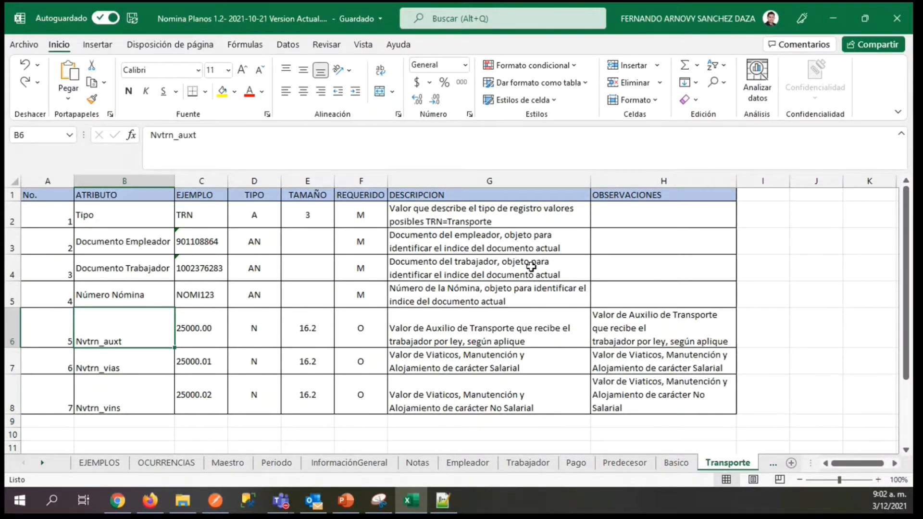
pyautogui.click(444, 210)
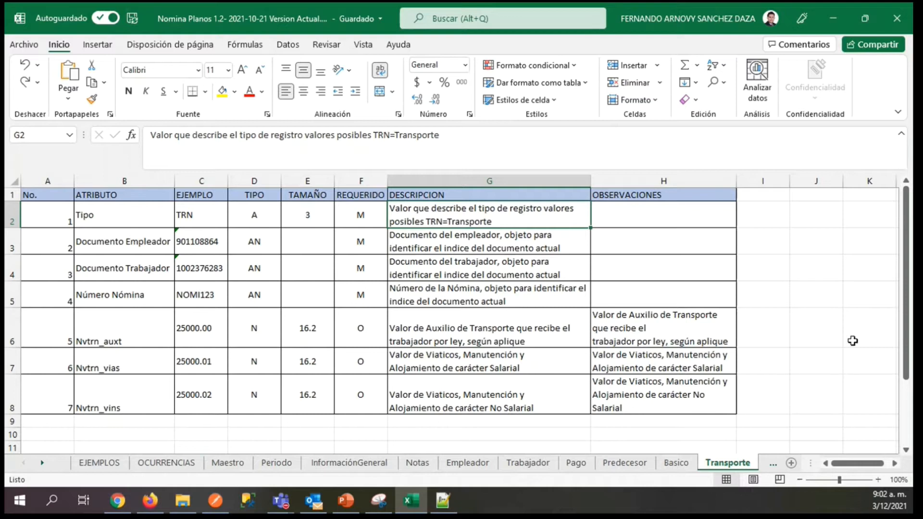
pyautogui.scroll(-1, 351, 358)
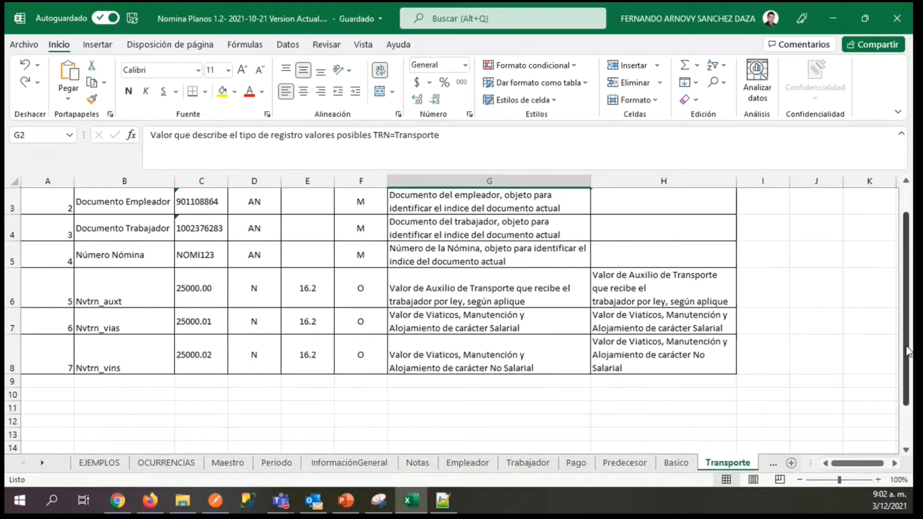
pyautogui.scroll(1, 442, 372)
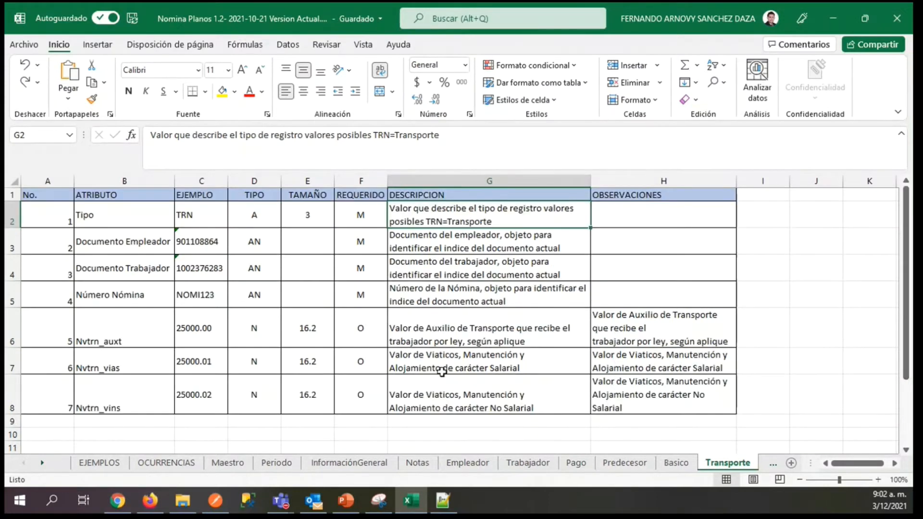
# Look at the SAL record in row 21 of EJEMPLOS and check the Salud entry in OCURRENCIAS.
pyautogui.click(99, 463)
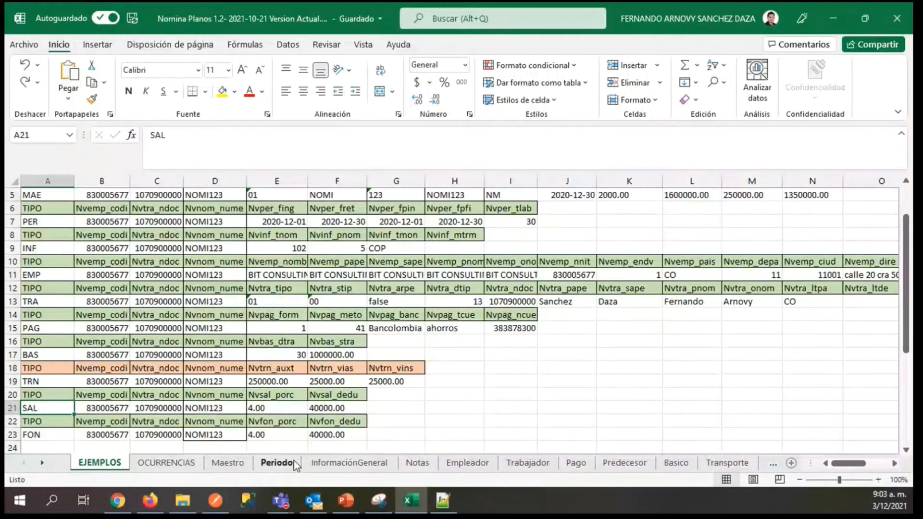
pyautogui.click(162, 465)
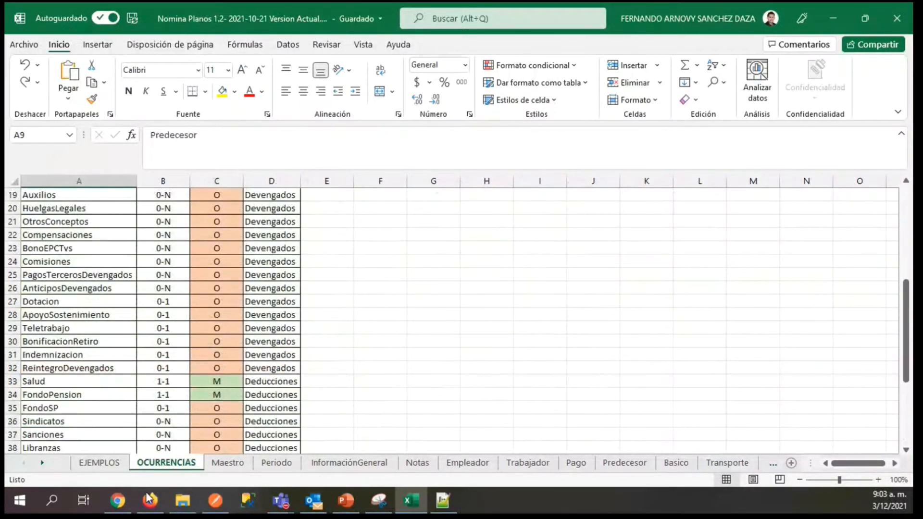
pyautogui.click(101, 463)
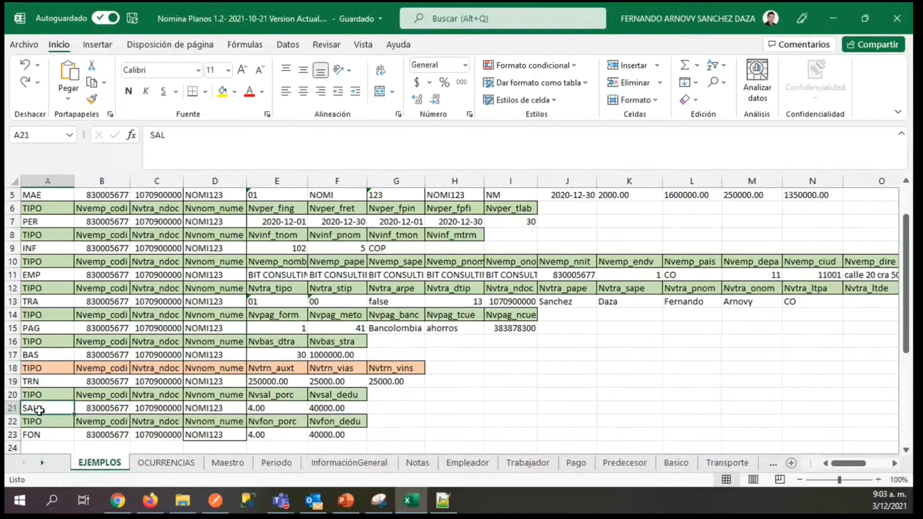
# Advance through the earnings sheets, from HorasExtras to ReintegroDevengados, and open the Salud specification.
pyautogui.click(771, 463)
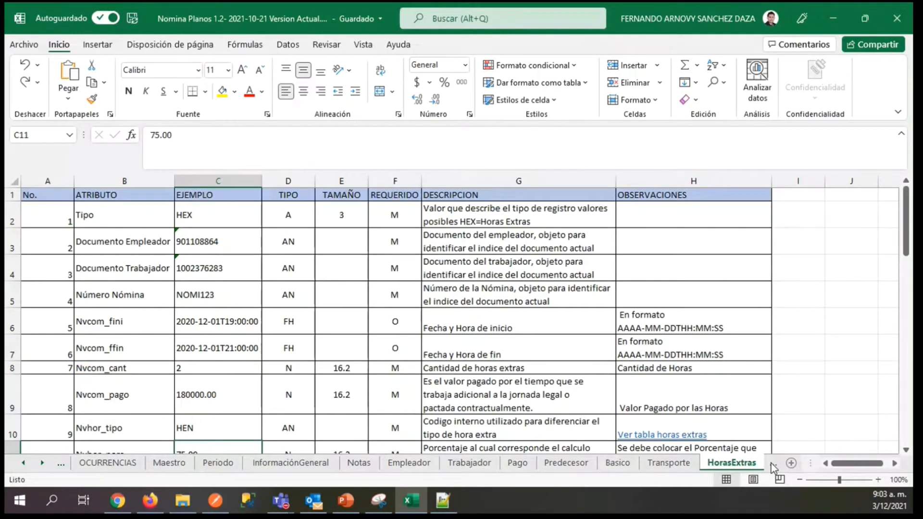
pyautogui.click(771, 464)
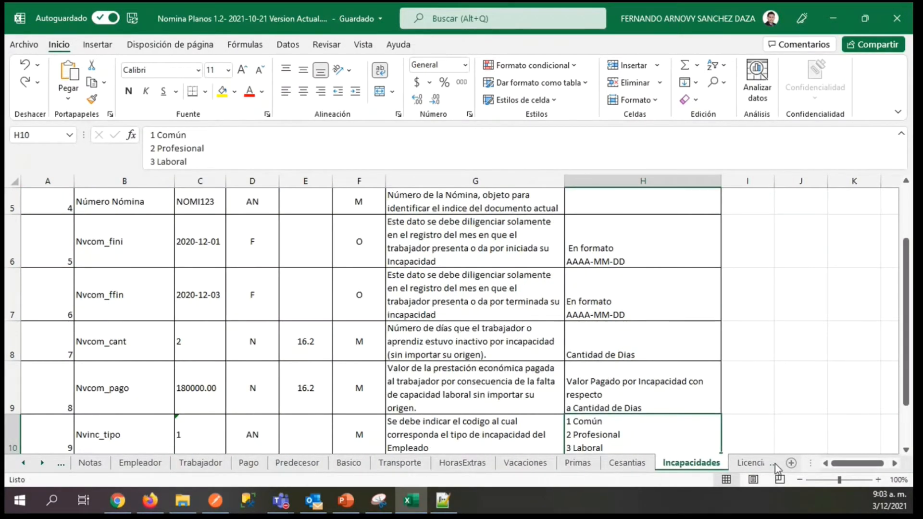
pyautogui.click(775, 463)
pyautogui.click(775, 463)
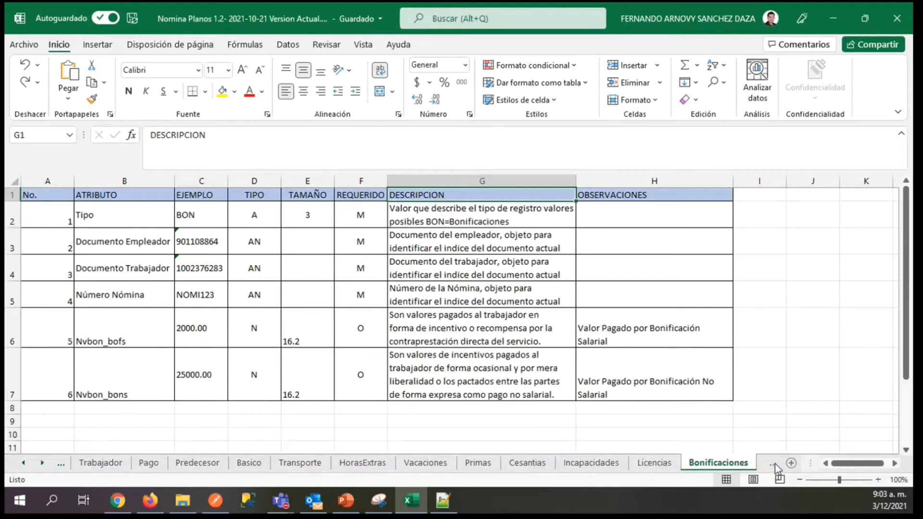
pyautogui.click(775, 463)
pyautogui.click(775, 463)
pyautogui.click(775, 463)
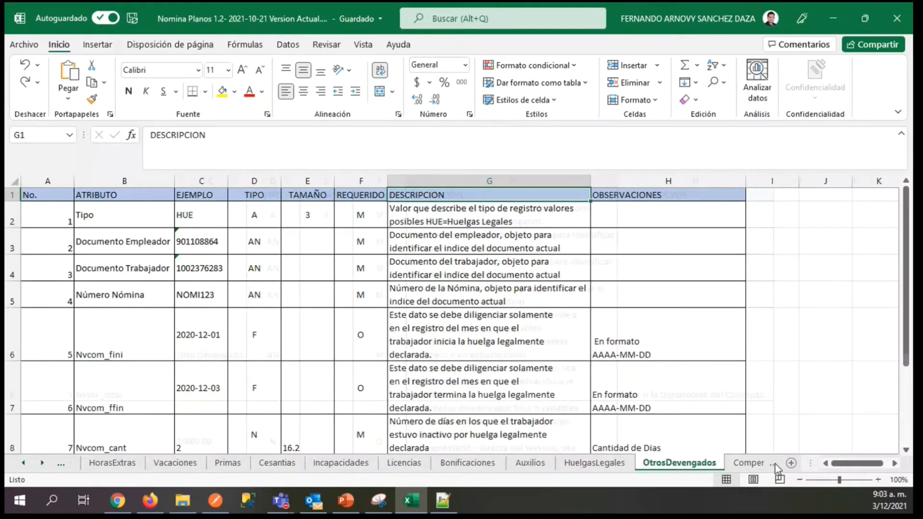
pyautogui.click(774, 463)
pyautogui.click(775, 463)
pyautogui.click(775, 463)
pyautogui.click(775, 464)
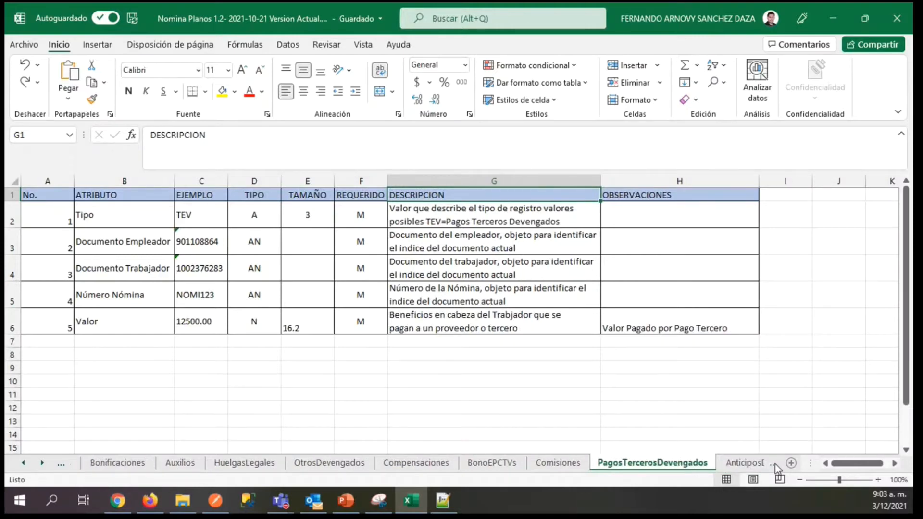
pyautogui.click(775, 463)
pyautogui.click(775, 464)
pyautogui.click(775, 464)
pyautogui.click(775, 463)
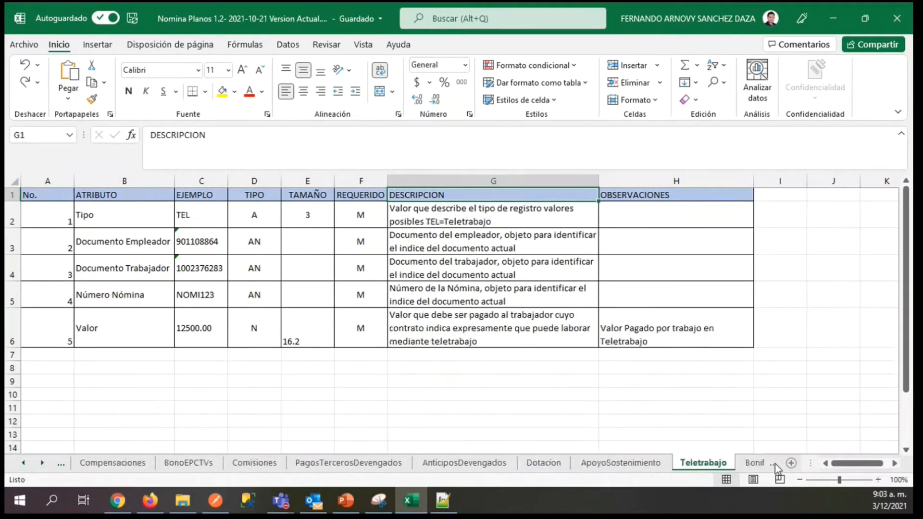
pyautogui.click(775, 463)
pyautogui.click(775, 464)
pyautogui.click(775, 464)
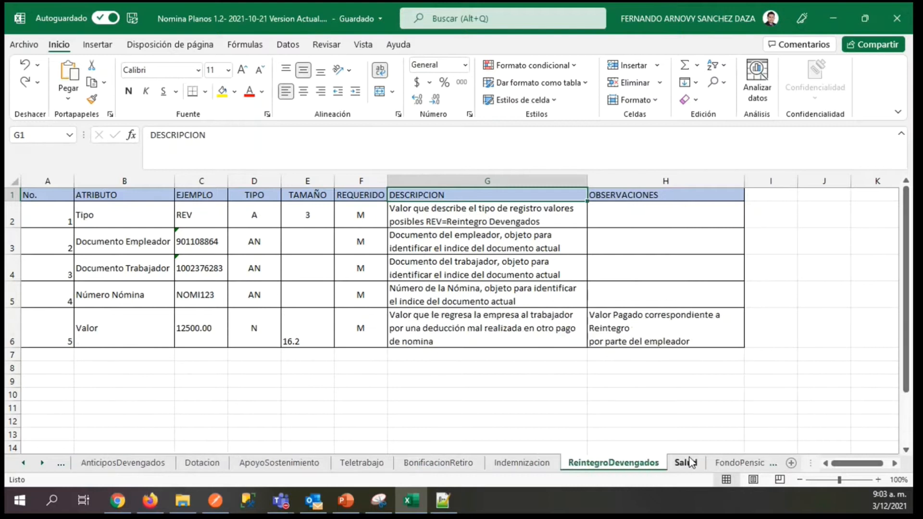
pyautogui.click(688, 463)
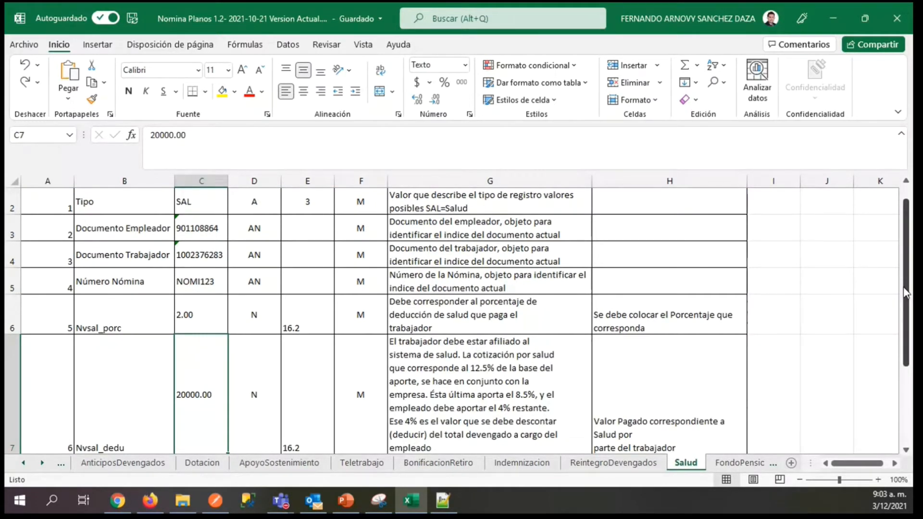
# Review the Salud specification, from the SAL record type and identification fields to Nvsal_porc and Nvsal_dedu.
pyautogui.scroll(1, 125, 226)
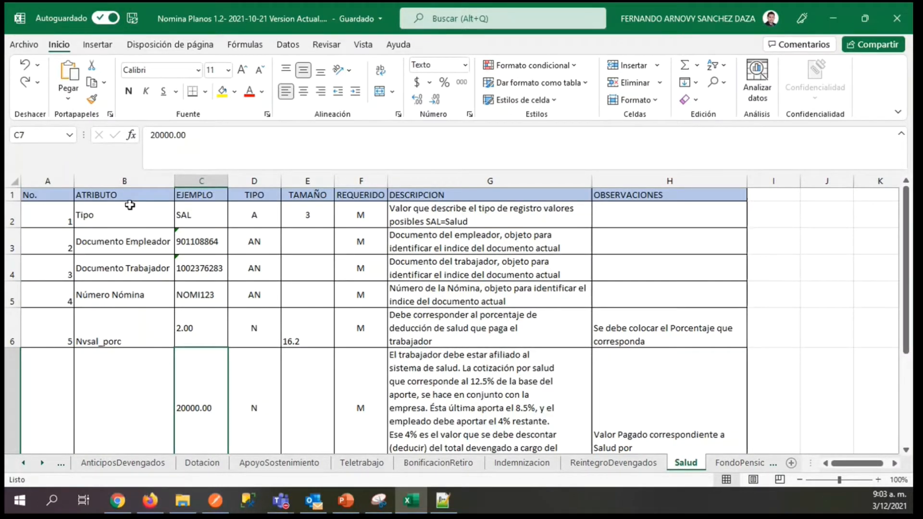
pyautogui.click(193, 248)
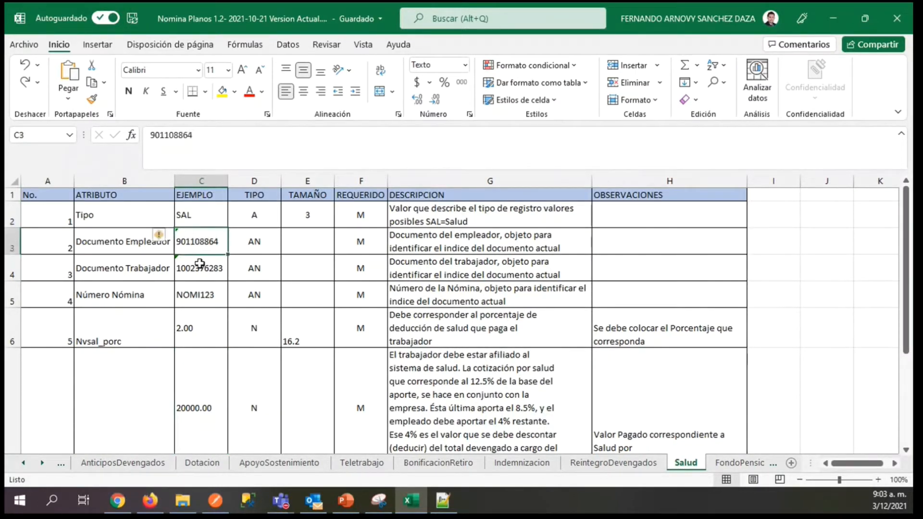
pyautogui.click(196, 271)
pyautogui.click(194, 295)
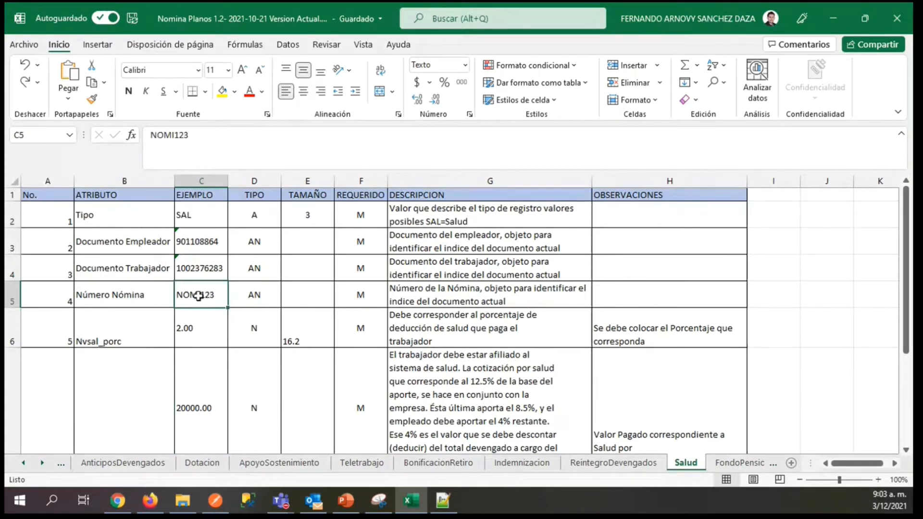
pyautogui.scroll(-1, 178, 269)
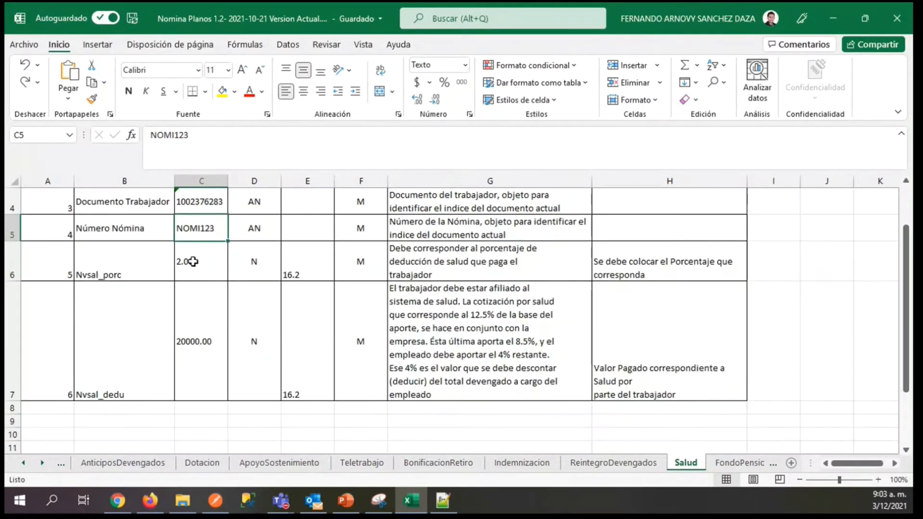
pyautogui.click(145, 268)
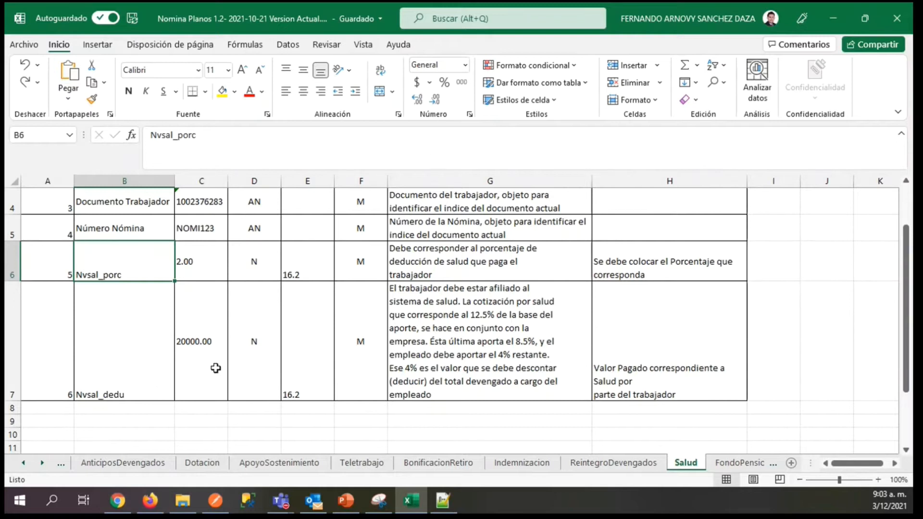
pyautogui.click(185, 340)
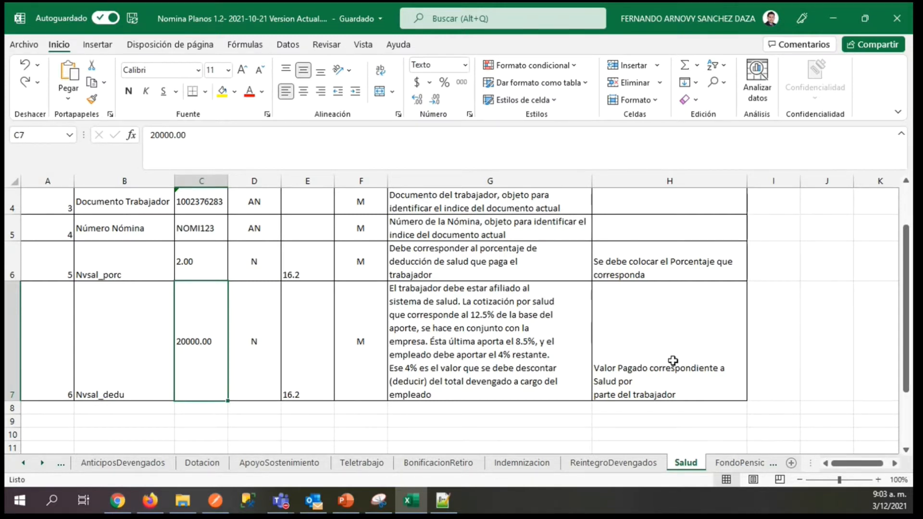
# Review the FondoPension specification, covering its identification fields, the Nvfon_porc percentage and the Nvfon_dedu deduction.
pyautogui.click(728, 463)
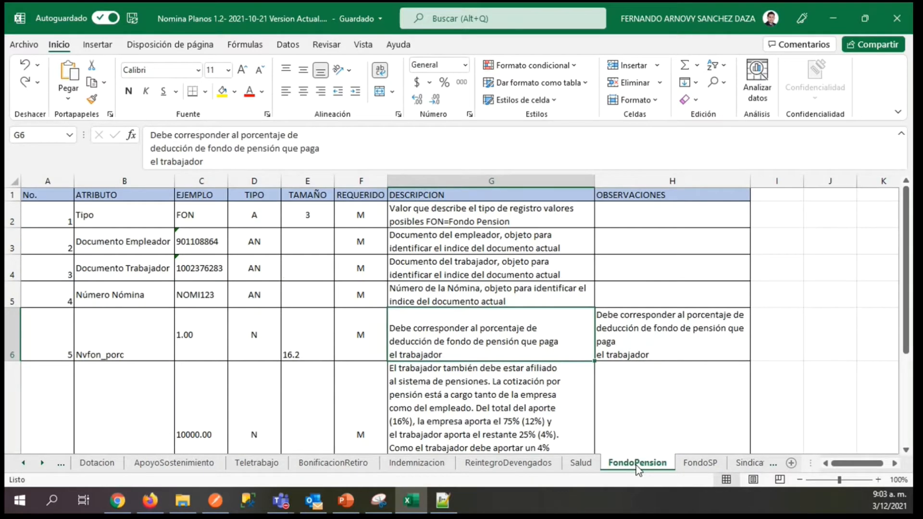
pyautogui.moveTo(905, 278); pyautogui.dragTo(912, 209)
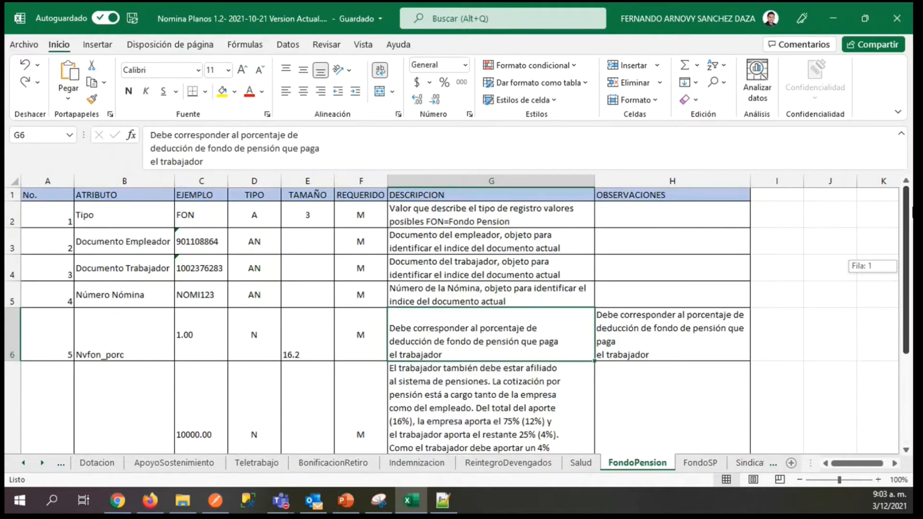
pyautogui.click(195, 247)
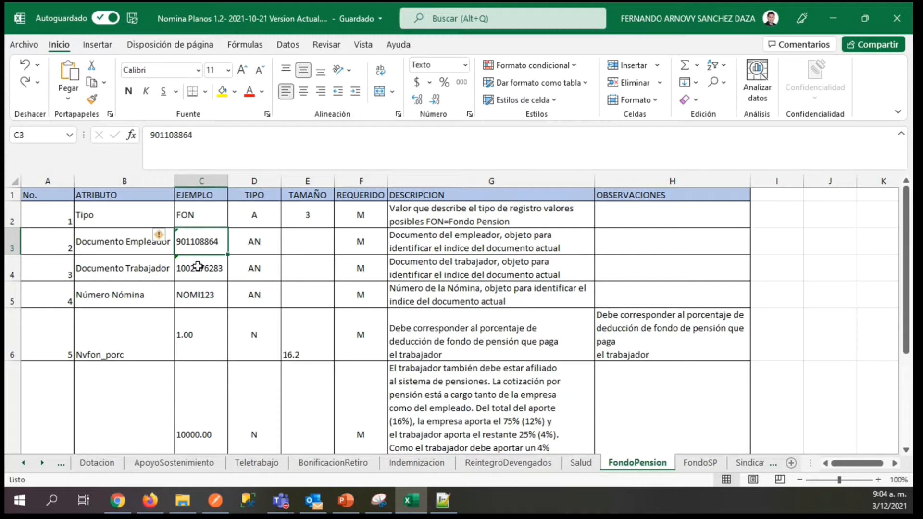
pyautogui.press('Down')
pyautogui.press('Down')
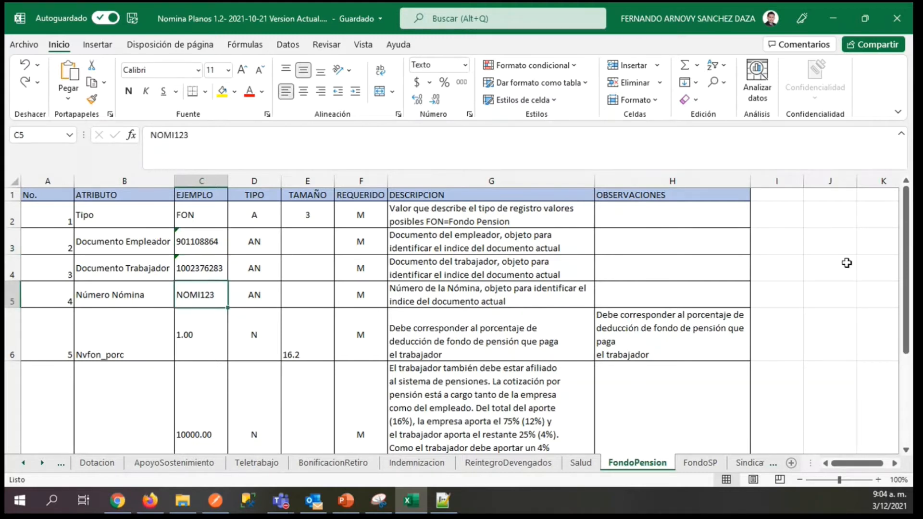
pyautogui.moveTo(906, 264); pyautogui.dragTo(908, 299)
pyautogui.press('Down')
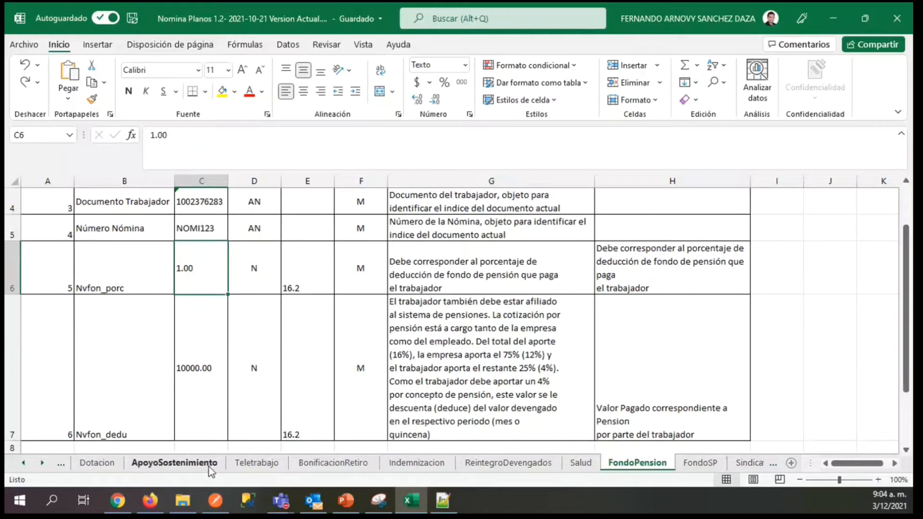
pyautogui.click(670, 381)
pyautogui.click(225, 374)
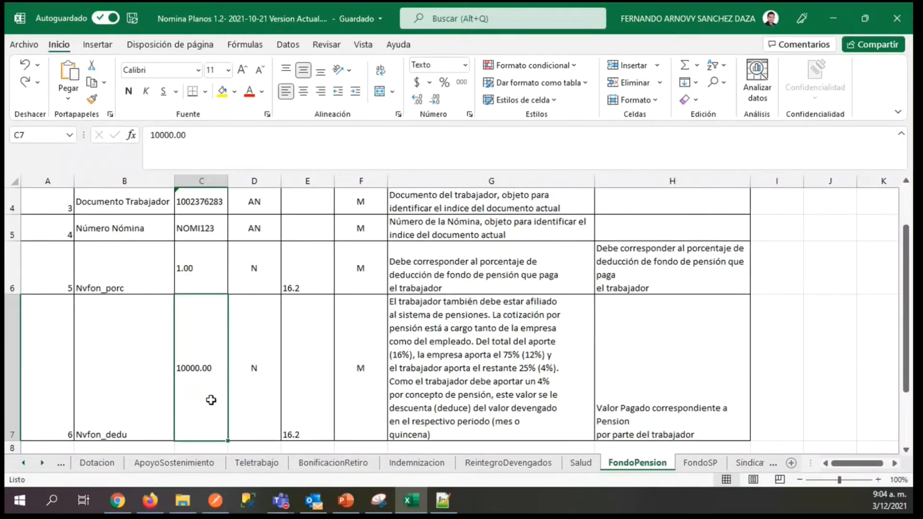
# Go back through the earnings sheets from FondoPension and open the HorasExtras specification.
pyautogui.click(24, 463)
pyautogui.click(361, 467)
pyautogui.click(417, 468)
pyautogui.click(264, 467)
pyautogui.click(202, 466)
pyautogui.click(122, 465)
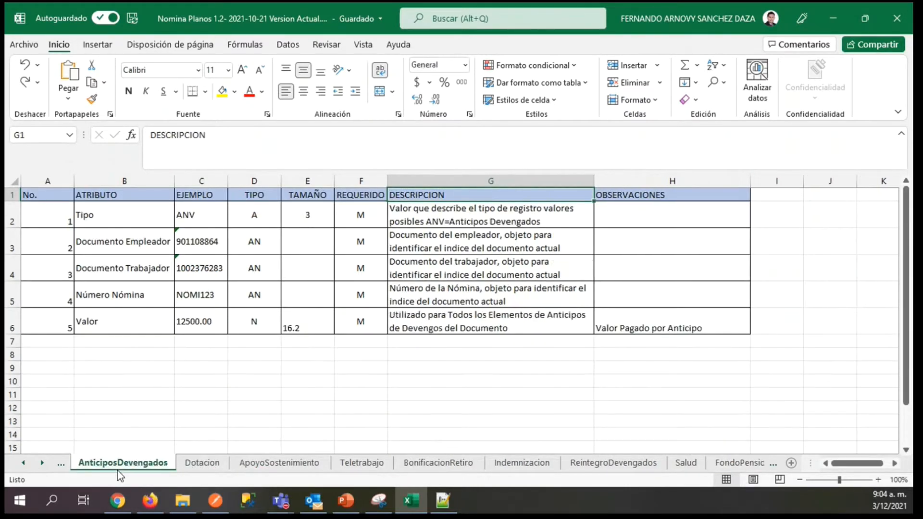
pyautogui.click(22, 463)
pyautogui.click(295, 467)
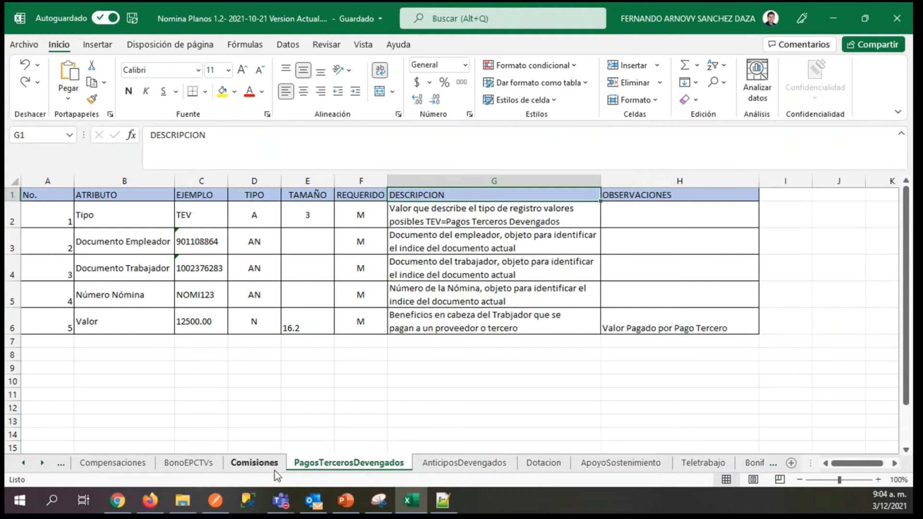
pyautogui.click(269, 468)
pyautogui.click(113, 464)
pyautogui.click(24, 463)
pyautogui.click(24, 462)
pyautogui.click(24, 462)
pyautogui.click(24, 462)
pyautogui.click(24, 462)
pyautogui.click(24, 463)
pyautogui.click(25, 463)
pyautogui.click(26, 463)
pyautogui.click(27, 462)
pyautogui.click(27, 462)
pyautogui.click(27, 462)
pyautogui.click(27, 462)
pyautogui.click(27, 462)
pyautogui.click(27, 462)
pyautogui.click(27, 463)
pyautogui.click(27, 462)
pyautogui.click(27, 463)
pyautogui.click(27, 462)
pyautogui.click(563, 464)
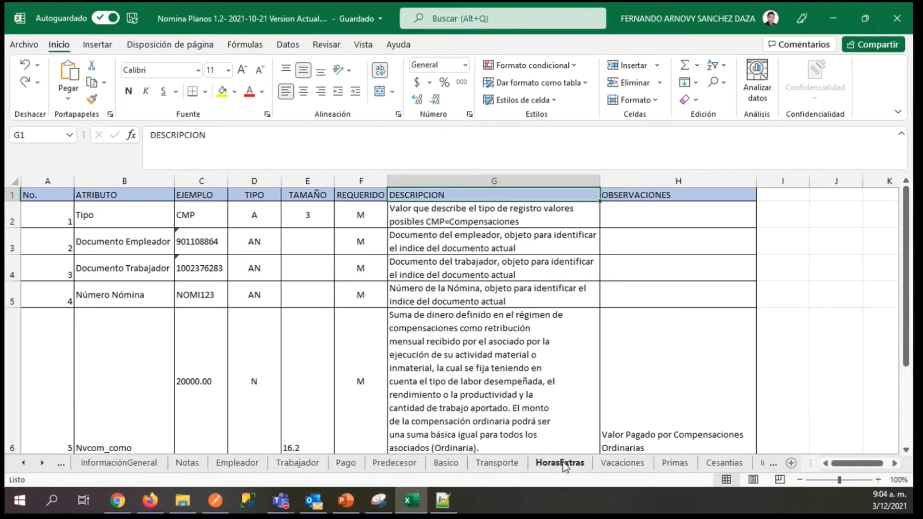
# Review the HEX record type and the employer document, worker document and payroll number examples in HorasExtras.
pyautogui.moveTo(907, 226)
pyautogui.mouseDown()
pyautogui.moveTo(908, 260)
pyautogui.moveTo(912, 212)
pyautogui.mouseUp()
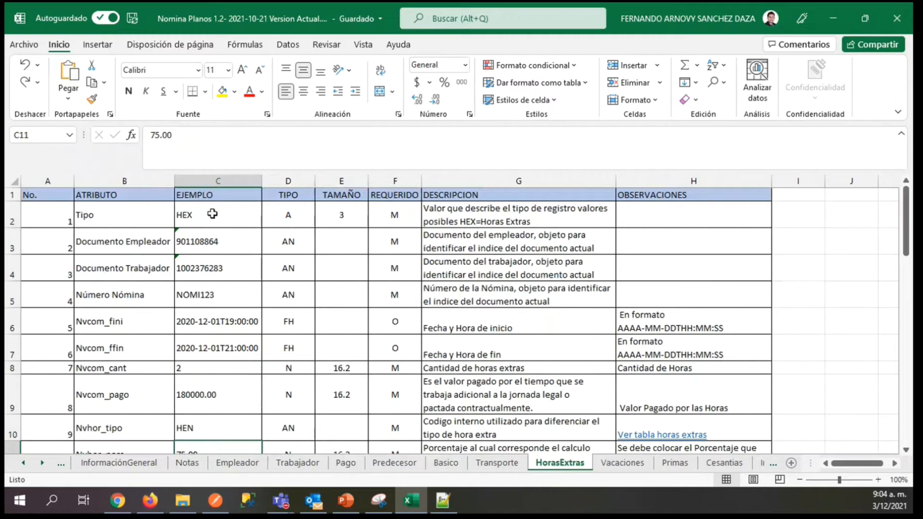
pyautogui.click(213, 214)
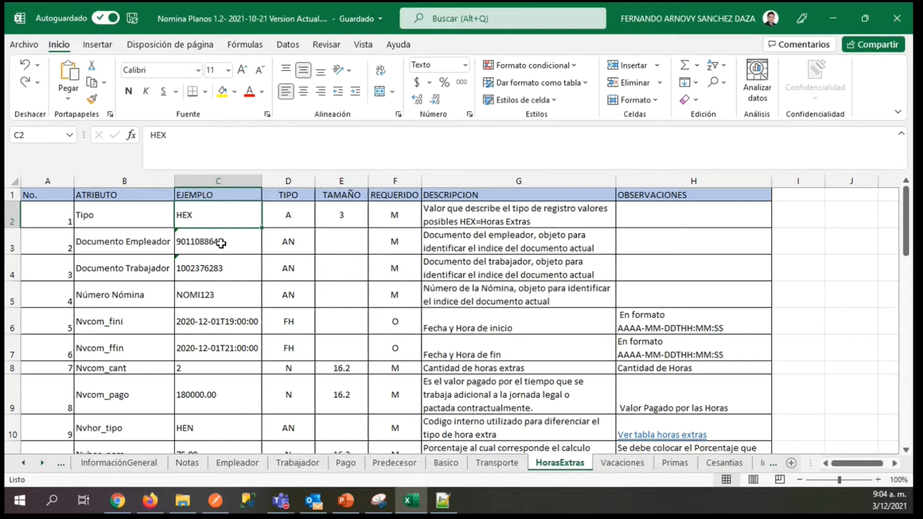
pyautogui.click(221, 243)
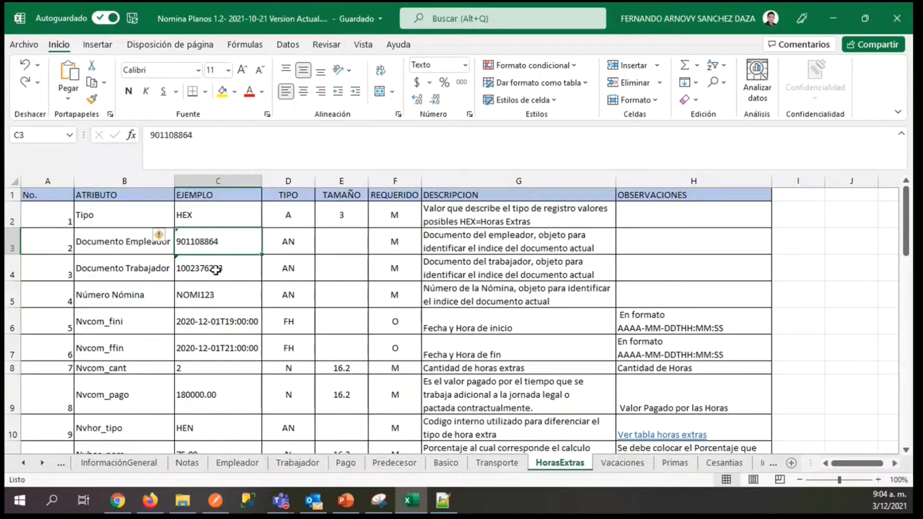
pyautogui.click(216, 270)
pyautogui.click(220, 295)
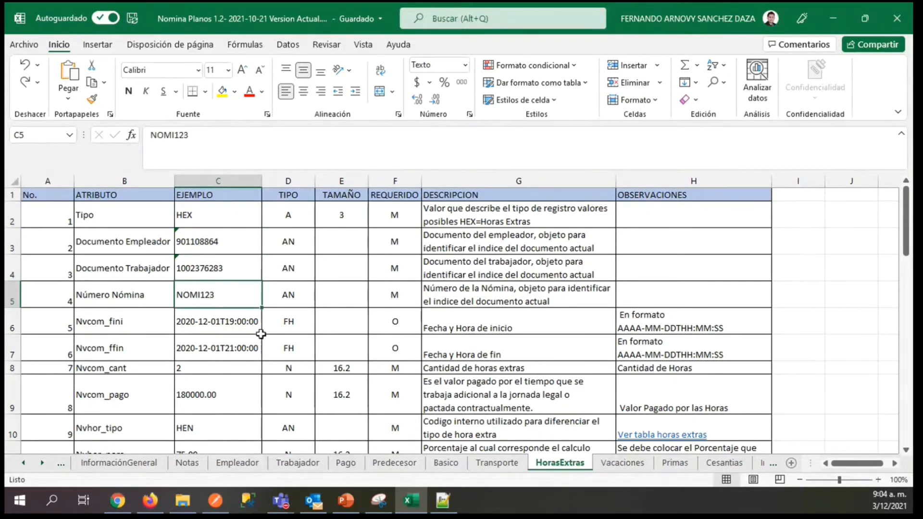
# Examine the overtime start and end attributes Nvcom_fini and Nvcom_ffin and the hour quantity Nvcom_cant.
pyautogui.click(512, 321)
pyautogui.click(206, 329)
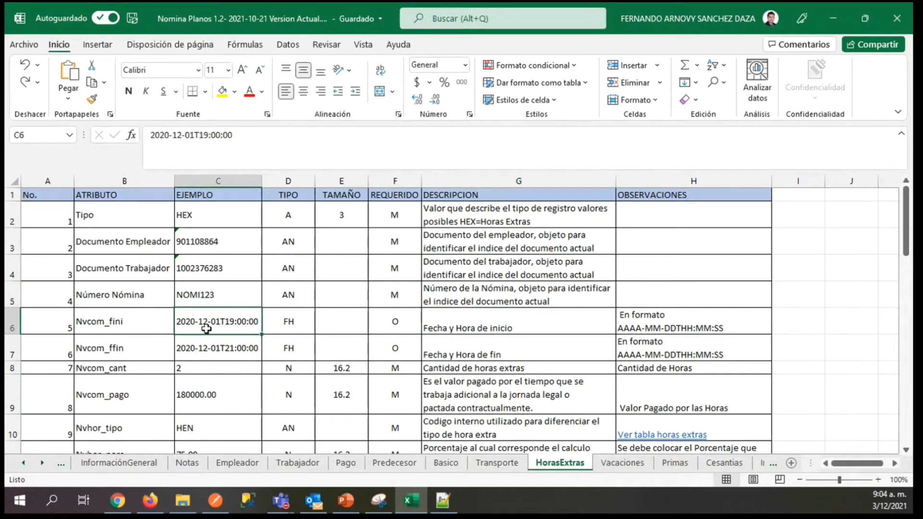
pyautogui.press('Down')
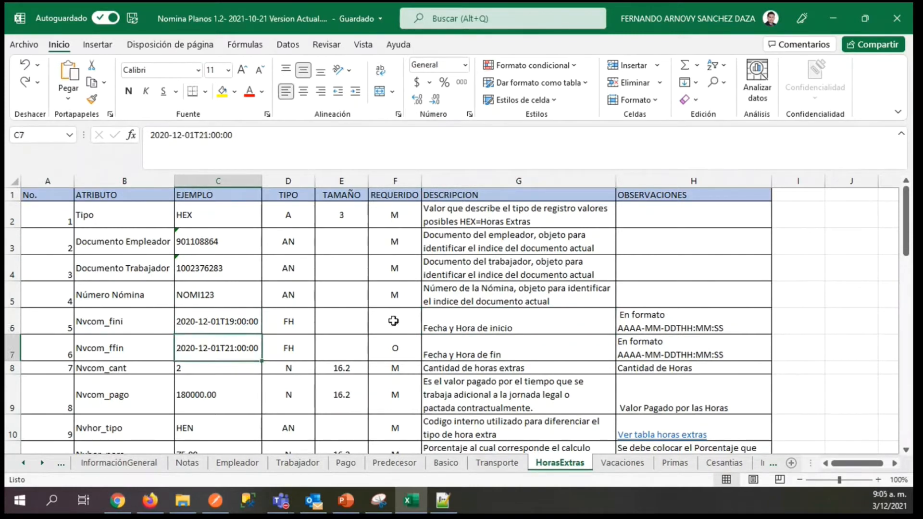
pyautogui.click(210, 368)
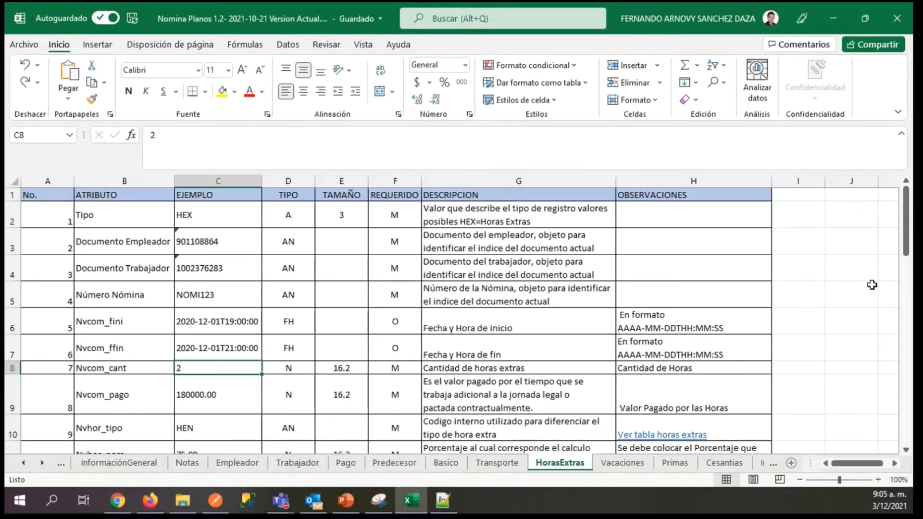
# Examine the overtime payment Nvcom_pago, the hour type code Nvhor_tipo and the percentage Nvhor_porc.
pyautogui.moveTo(906, 238); pyautogui.dragTo(907, 273)
pyautogui.click(213, 335)
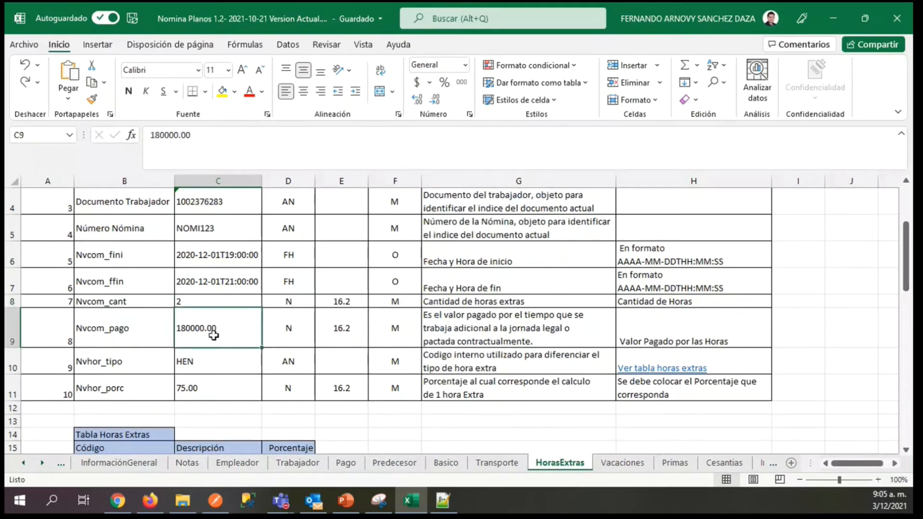
pyautogui.click(217, 368)
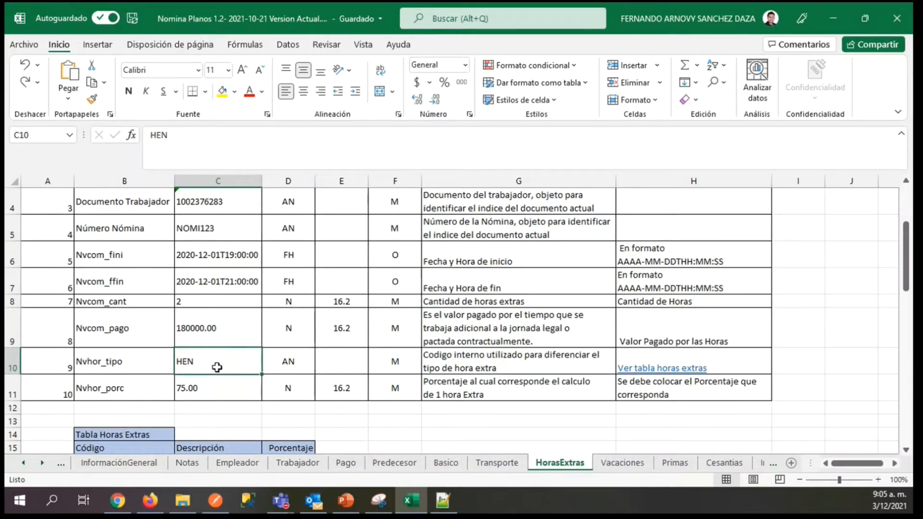
pyautogui.press('Down')
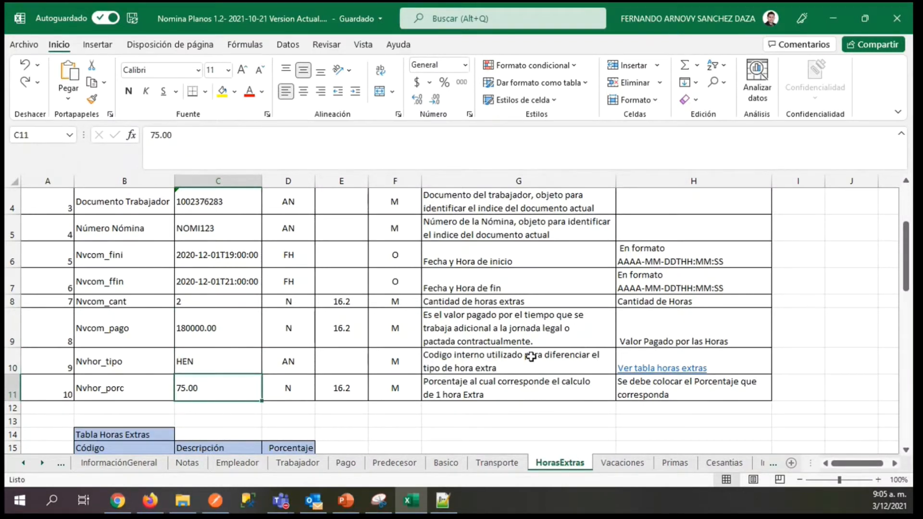
# Locate the Tabla Horas Extras below the HorasExtras attributes, with its codes, descriptions and percentages.
pyautogui.moveTo(906, 264); pyautogui.dragTo(907, 267)
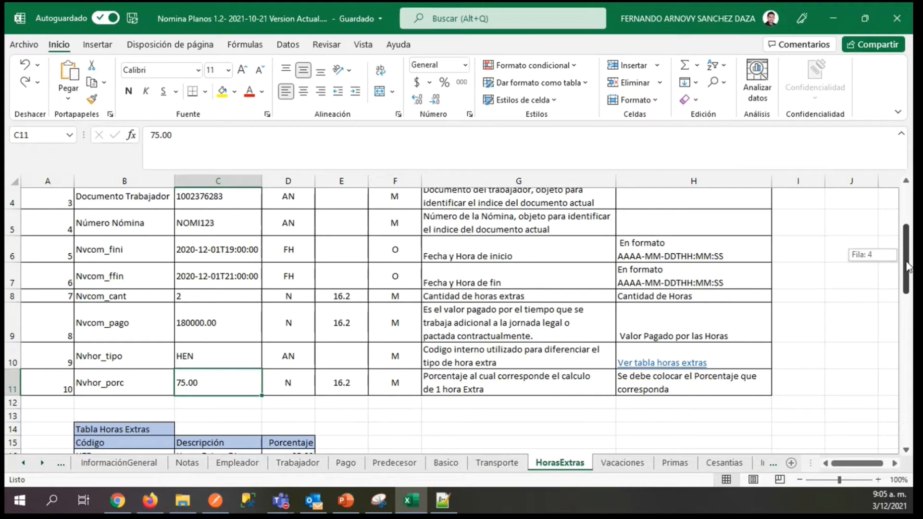
pyautogui.moveTo(908, 267); pyautogui.dragTo(907, 367)
pyautogui.click(106, 208)
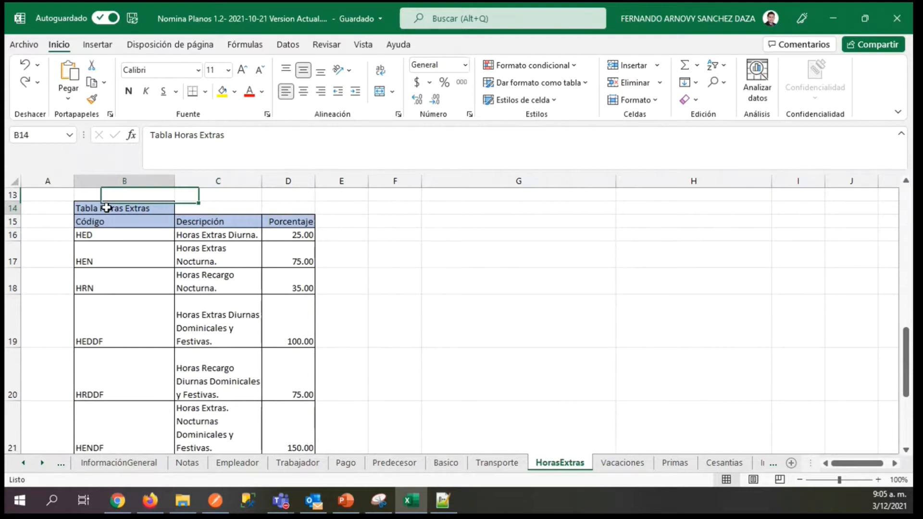
# Review the HRN and HEDDF codes in Tabla Horas Extras and compare them with the Nvhor_porc percentage example above the table.
pyautogui.click(152, 285)
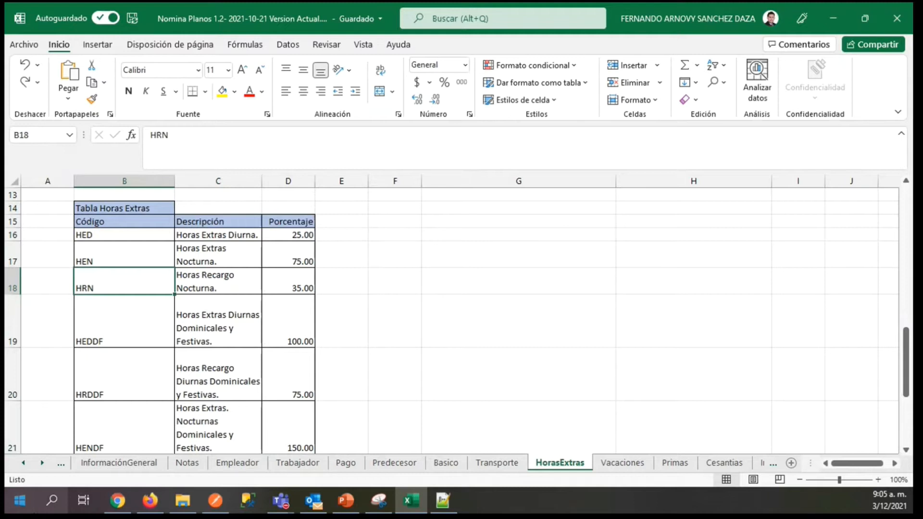
pyautogui.click(173, 328)
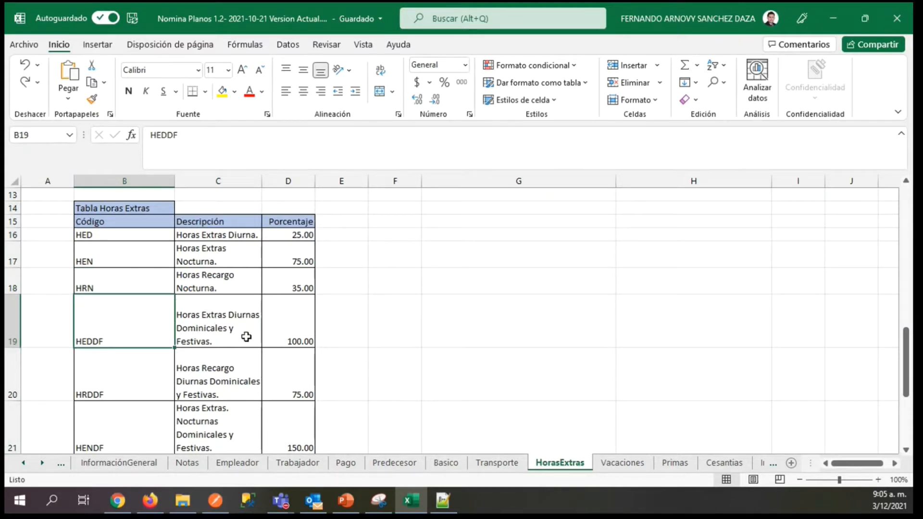
pyautogui.click(222, 328)
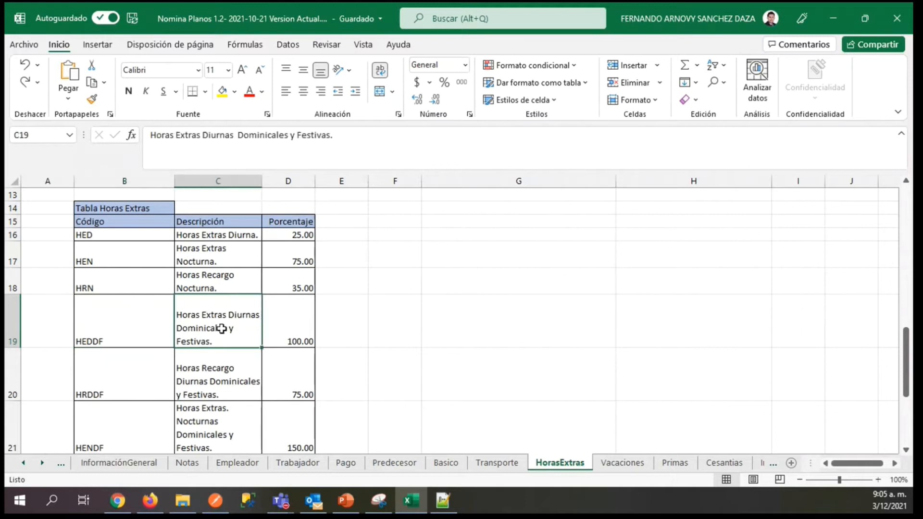
pyautogui.click(130, 326)
pyautogui.moveTo(905, 361); pyautogui.dragTo(906, 315)
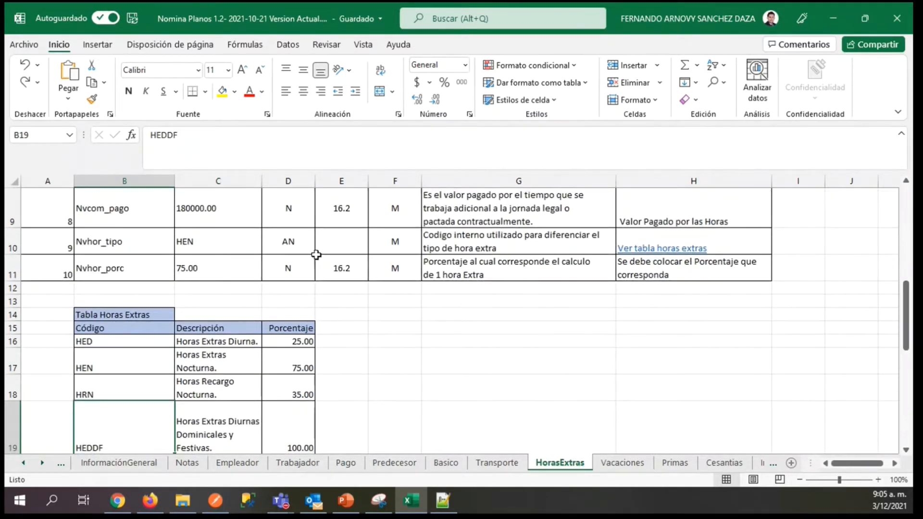
pyautogui.click(230, 268)
pyautogui.moveTo(908, 316); pyautogui.dragTo(909, 258)
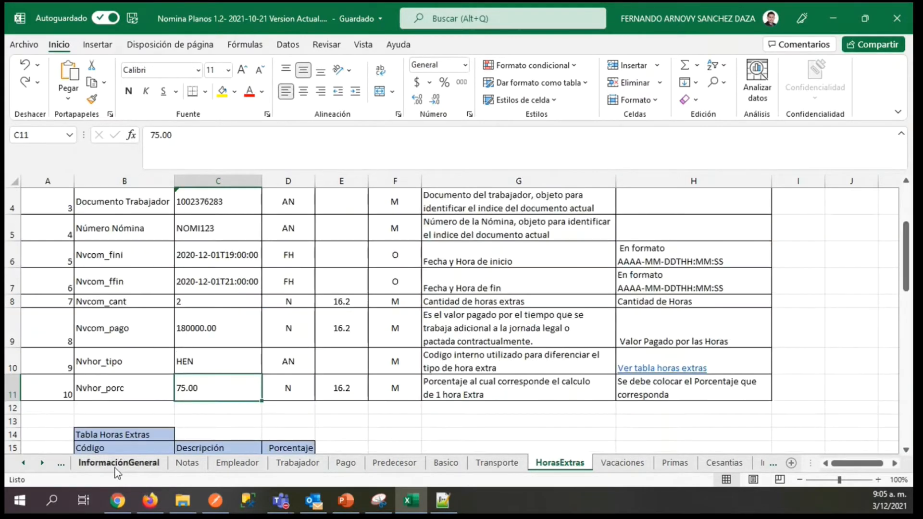
# Open the OCURRENCIAS sheet and go to the start of its record type table.
pyautogui.click(22, 463)
pyautogui.click(21, 463)
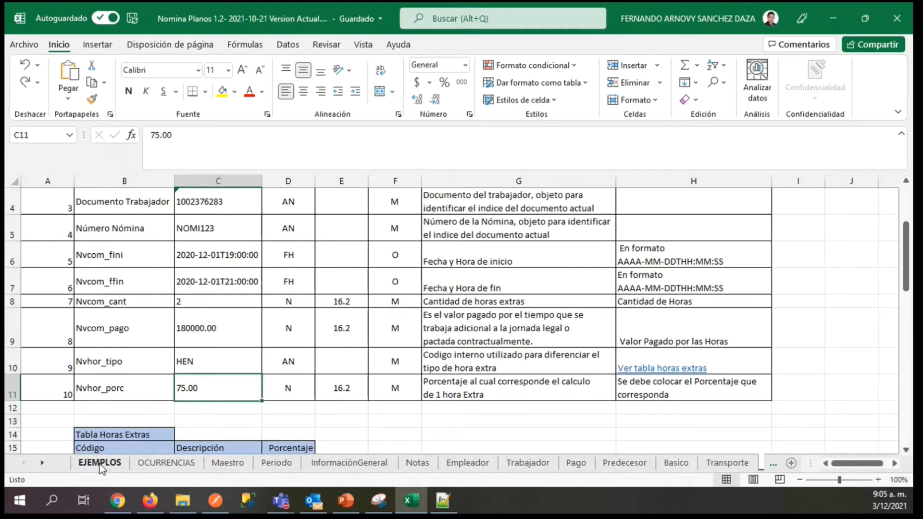
pyautogui.click(100, 464)
pyautogui.click(191, 464)
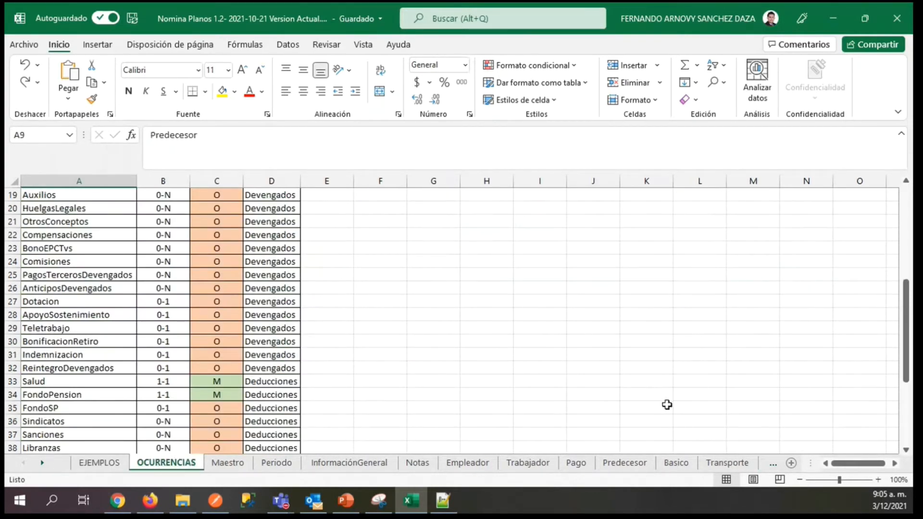
pyautogui.moveTo(908, 336); pyautogui.dragTo(904, 240)
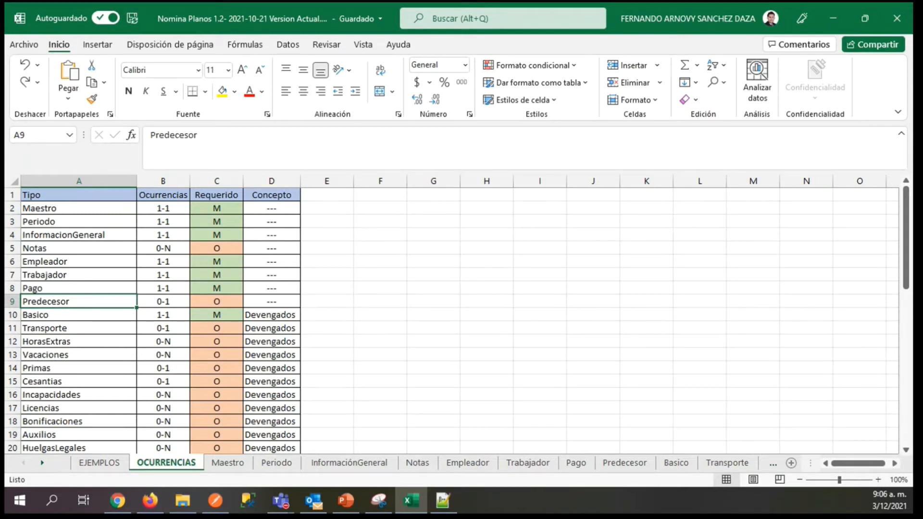
# Walk through the first record types in the Tipo column of OCURRENCIAS, from Maestro to Notas.
pyautogui.click(37, 206)
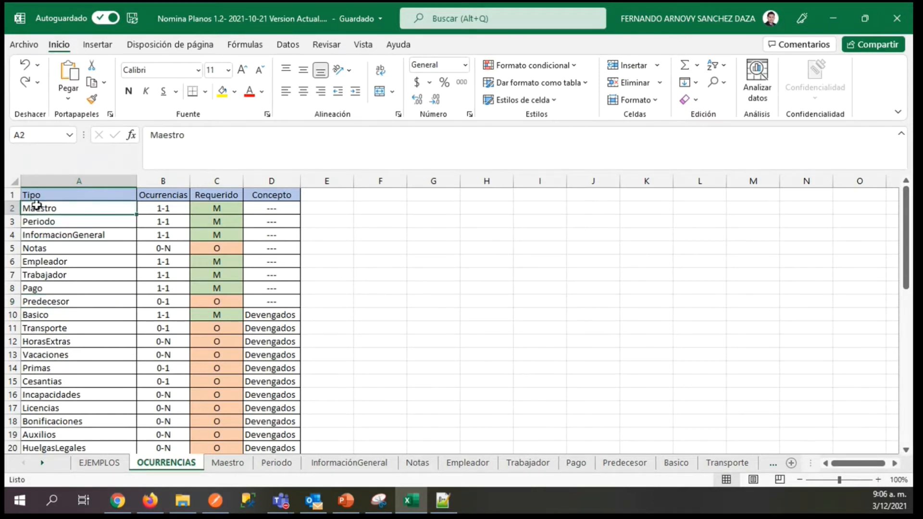
pyautogui.press('Down')
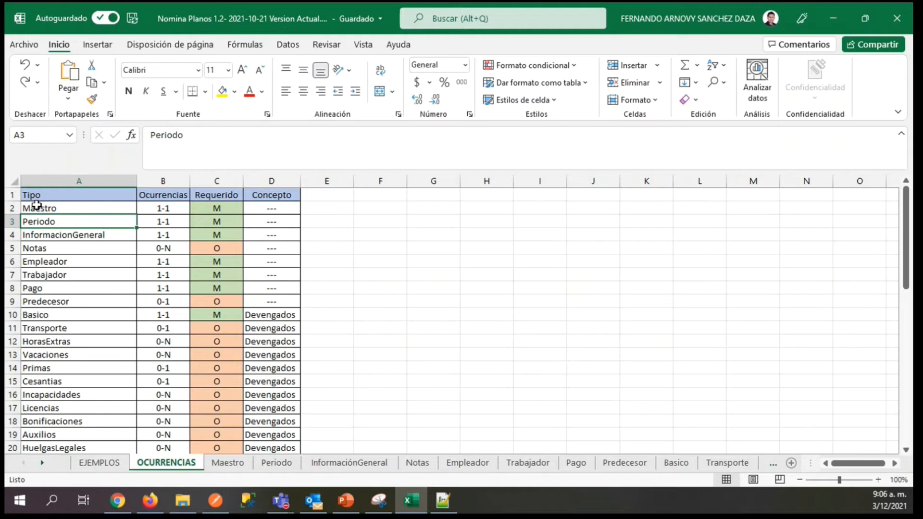
pyautogui.press('Down')
pyautogui.press('Down')
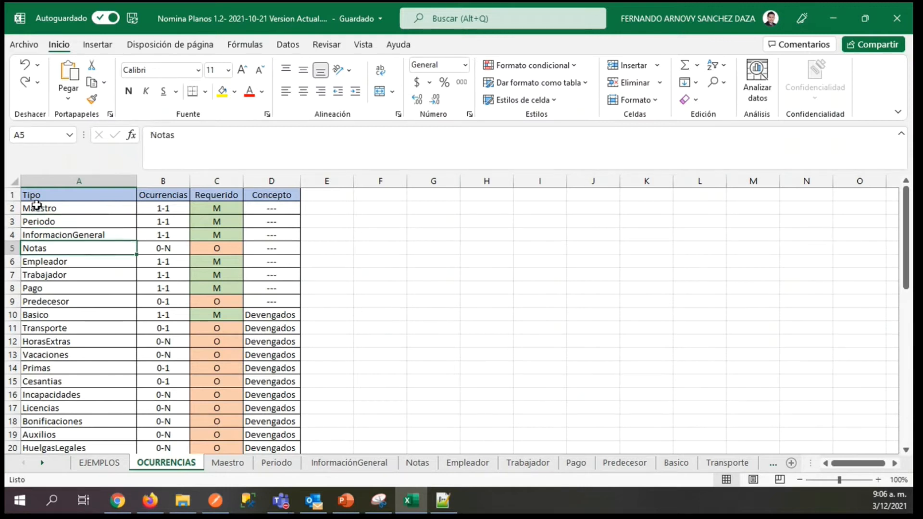
pyautogui.press('Up')
pyautogui.press('Up')
pyautogui.press('Up')
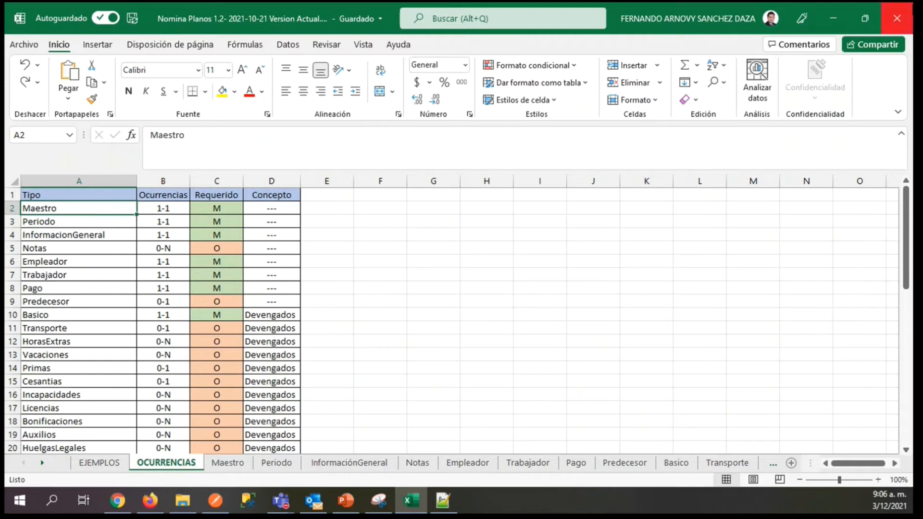
pyautogui.press('Down')
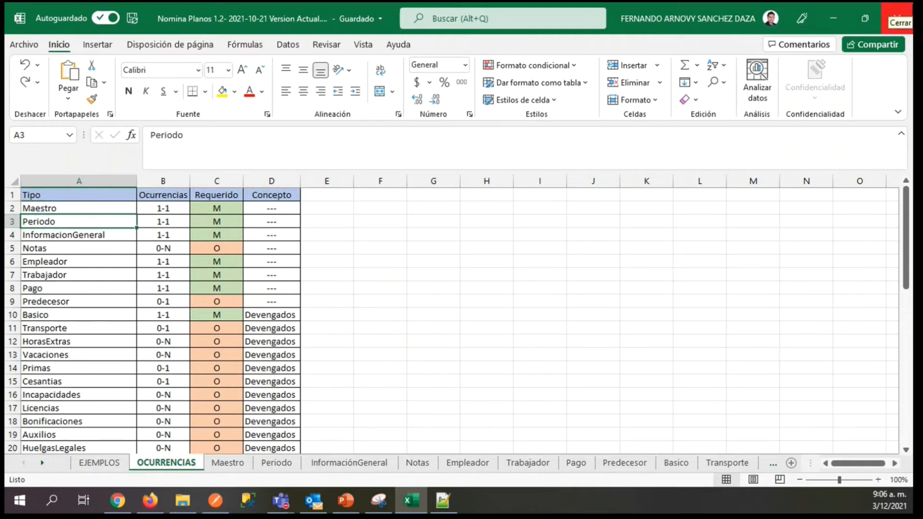
pyautogui.press('Down')
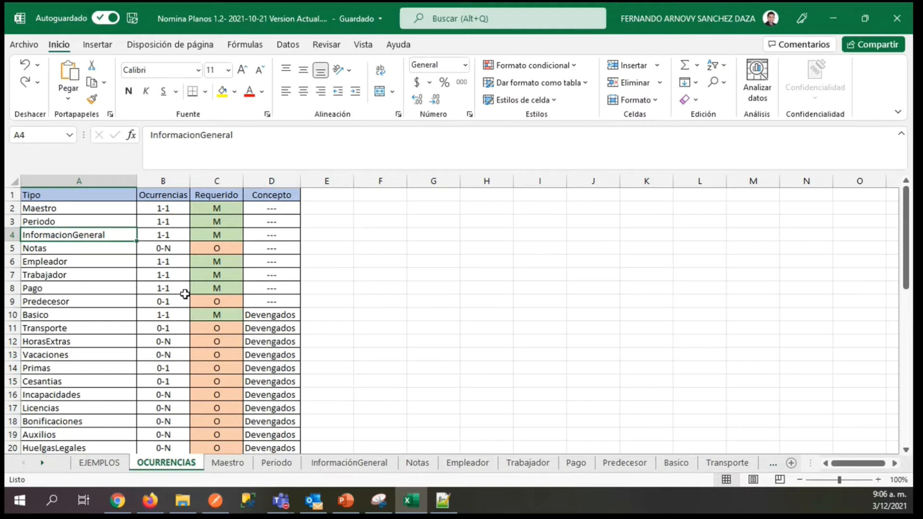
# Examine the Requerido column, comparing the M marks of Maestro and Periodo with the O mark of Notas.
pyautogui.click(217, 180)
pyautogui.click(217, 207)
pyautogui.click(212, 195)
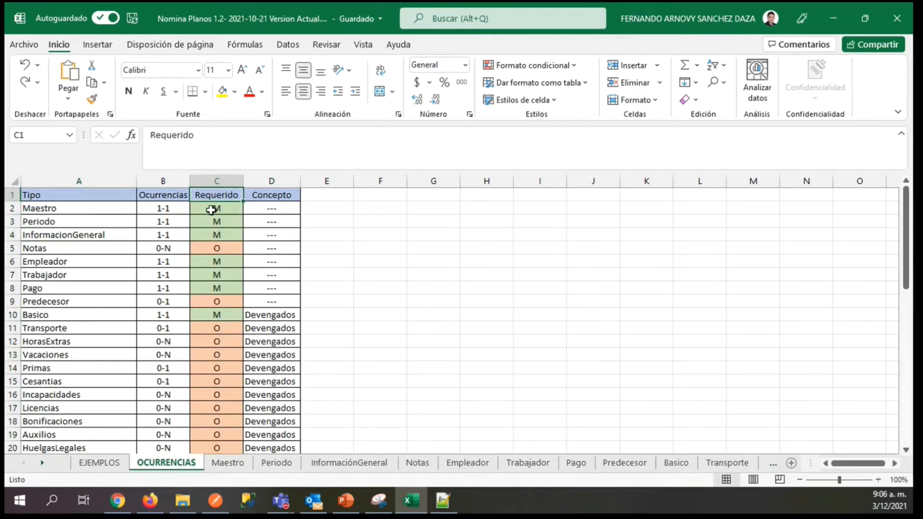
pyautogui.click(212, 209)
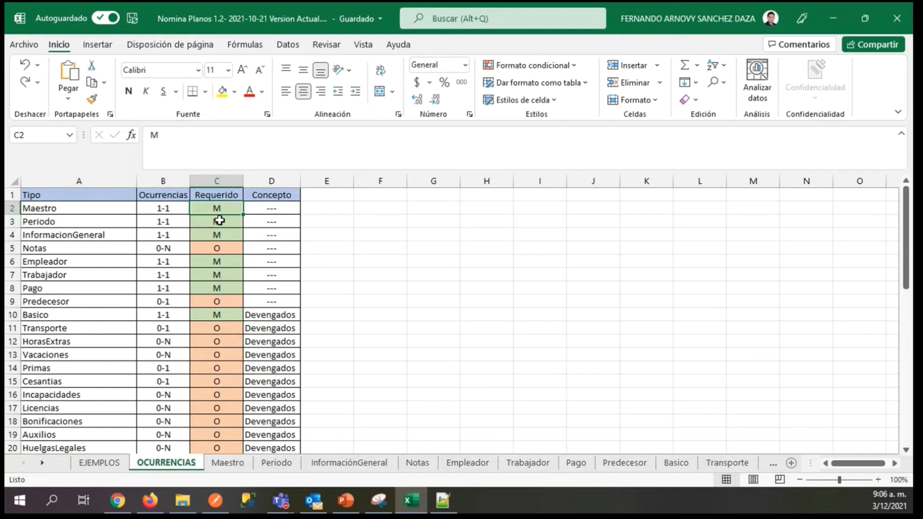
pyautogui.click(59, 211)
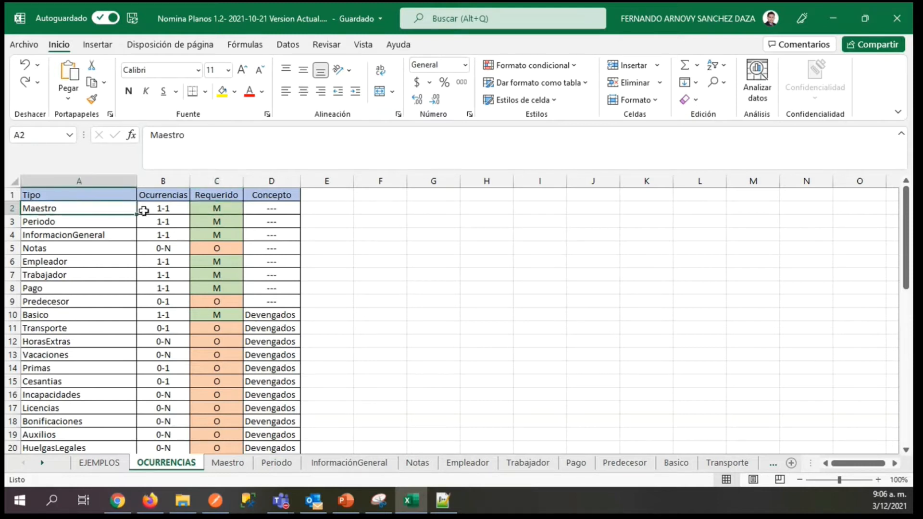
pyautogui.click(200, 210)
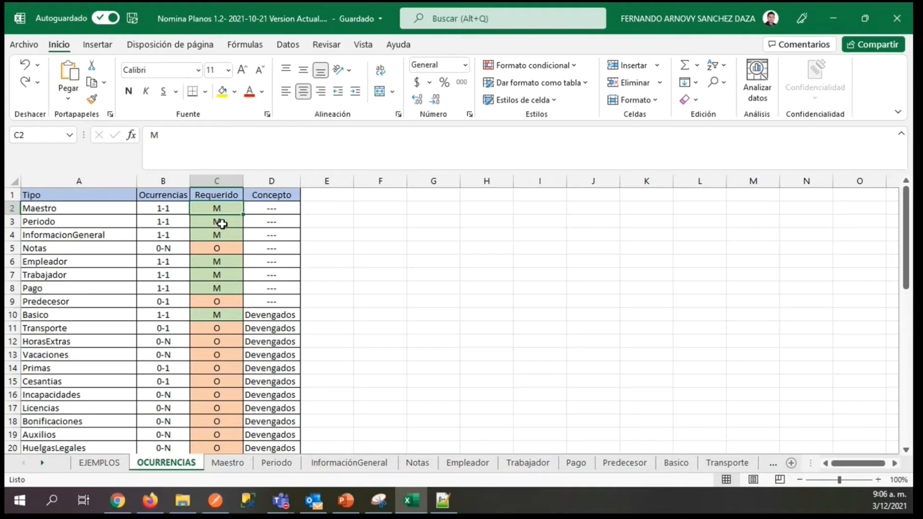
pyautogui.click(210, 226)
pyautogui.click(211, 250)
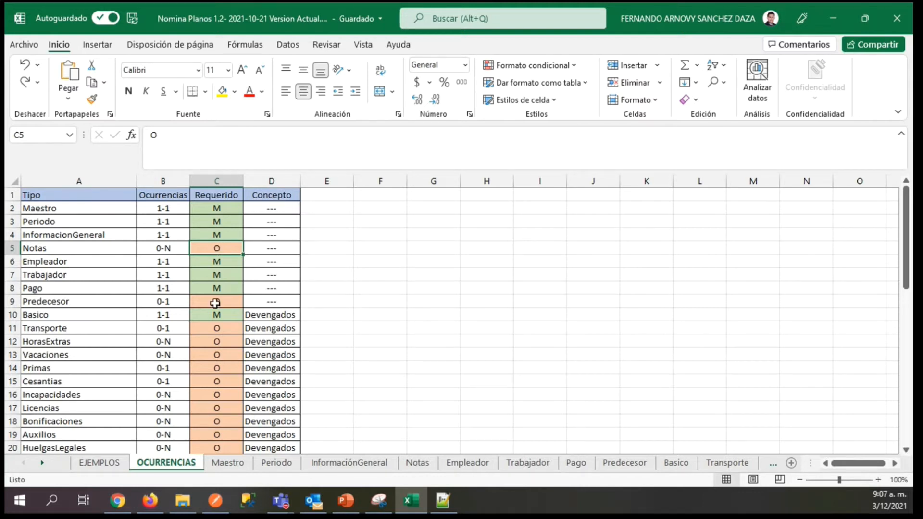
# Highlight the optional record rows one by one: Notas, Predecesor, Transporte, HorasExtras and Vacaciones.
pyautogui.click(12, 248)
pyautogui.click(13, 302)
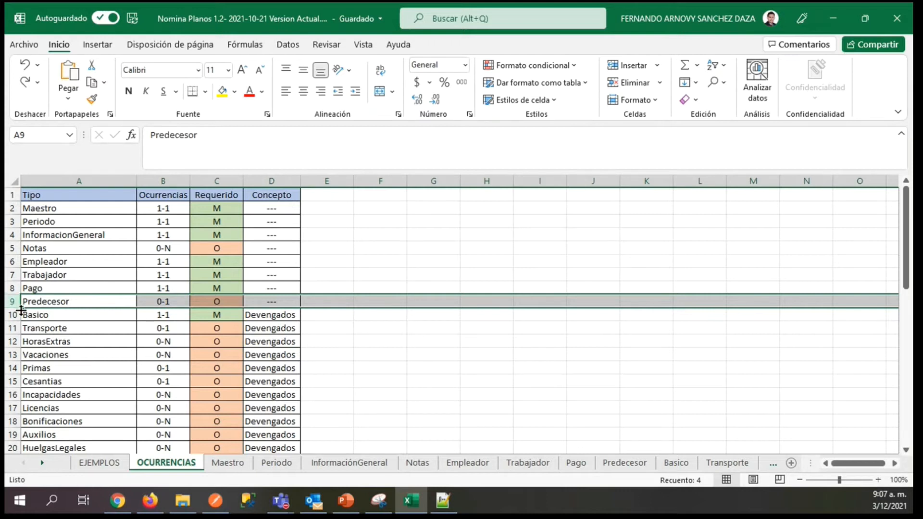
pyautogui.click(12, 328)
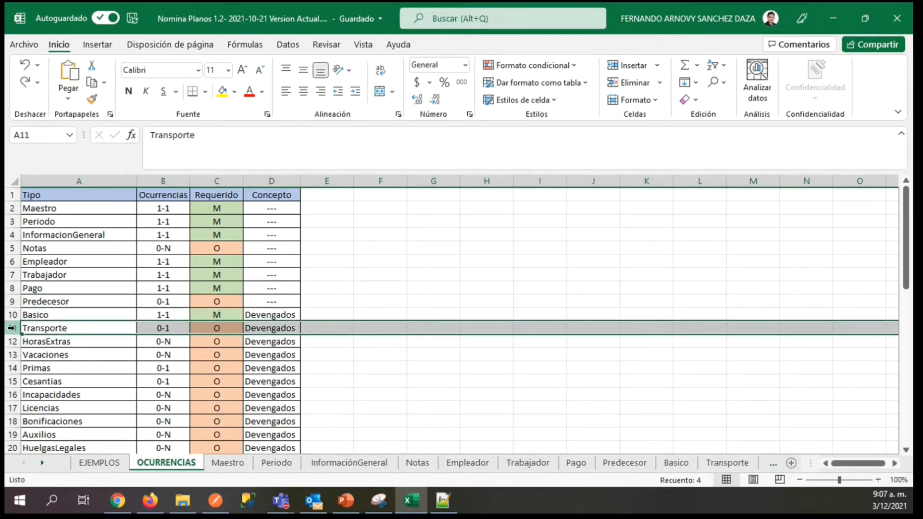
pyautogui.click(12, 341)
pyautogui.click(13, 354)
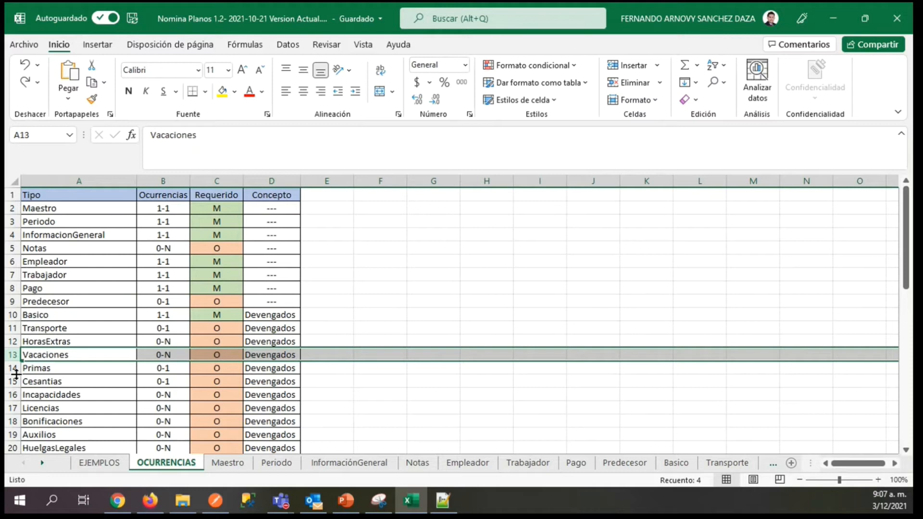
pyautogui.moveTo(906, 243); pyautogui.dragTo(903, 202)
# Examine the Concepto column, following the Devengados records from Basico down to where the Deducciones begin.
pyautogui.click(273, 179)
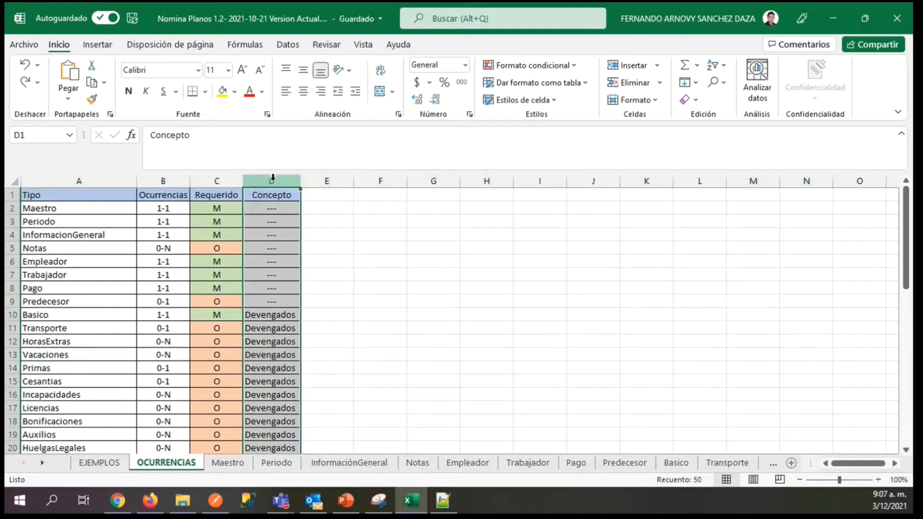
pyautogui.click(272, 315)
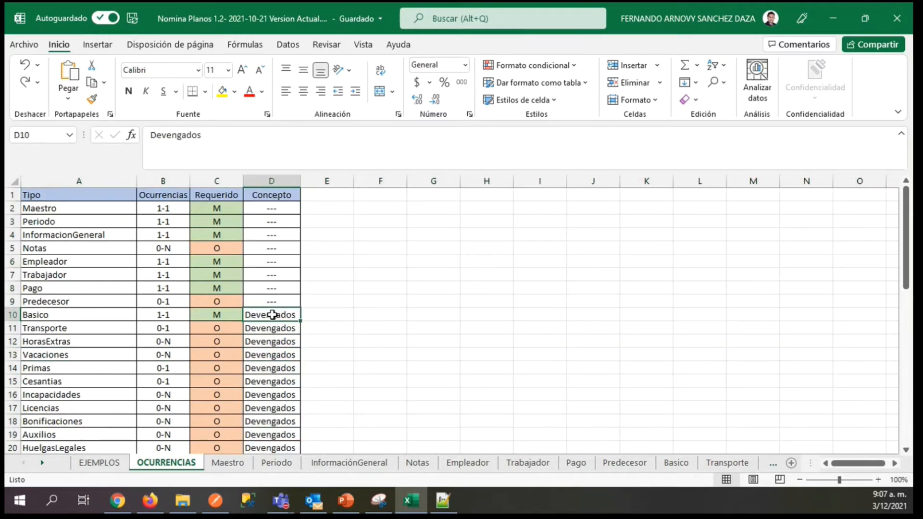
pyautogui.press('Down')
pyautogui.press('Down')
pyautogui.press('Down')
pyautogui.press('Down')
pyautogui.press('Down')
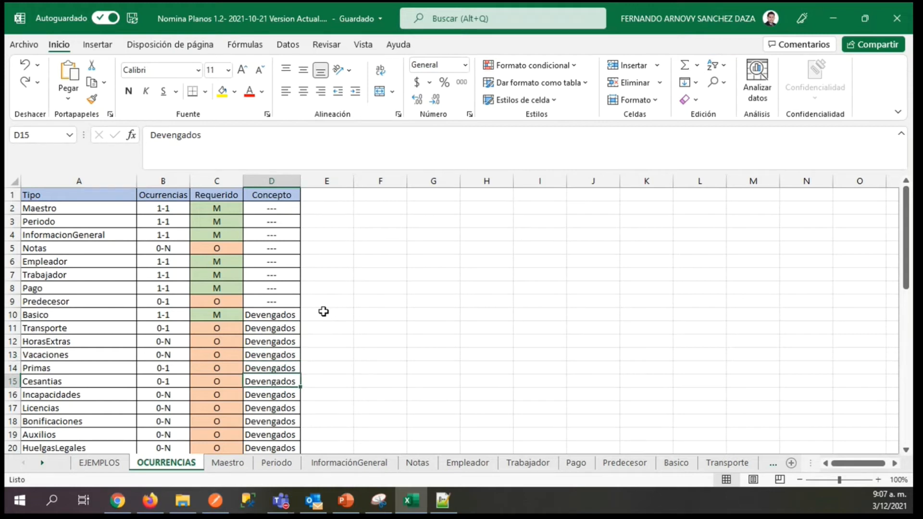
pyautogui.press('Down')
pyautogui.press('Down')
pyautogui.press('Down')
pyautogui.press('Down')
pyautogui.press('Down')
pyautogui.press('Down')
pyautogui.press('Down')
pyautogui.press('Down')
pyautogui.press('Down')
pyautogui.press('Down')
pyautogui.press('Down')
pyautogui.press('Down')
pyautogui.press('Down')
pyautogui.press('Down')
pyautogui.press('Down')
pyautogui.press('Down')
pyautogui.press('Down')
pyautogui.press('Down')
pyautogui.press('Down')
pyautogui.press('Down')
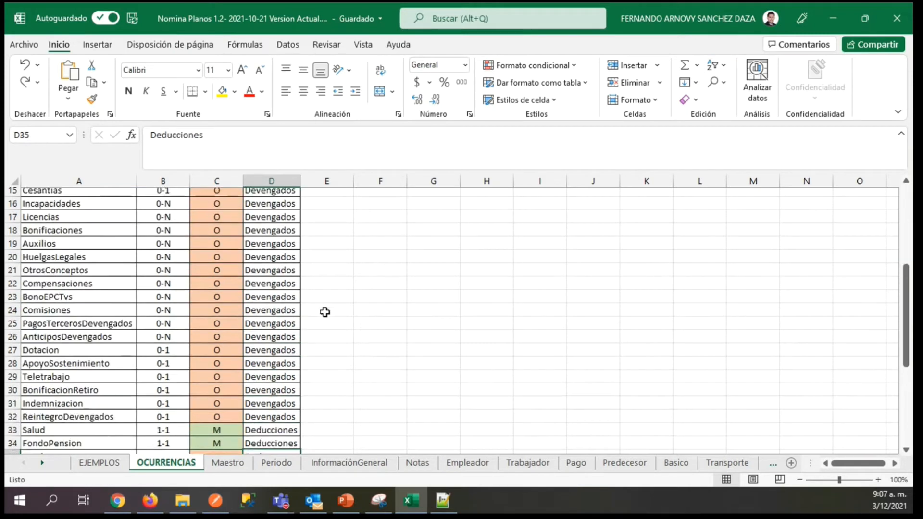
# Review the Deducciones records from Salud through Deuda, and return to the Concepto header.
pyautogui.press('Up')
pyautogui.press('Up')
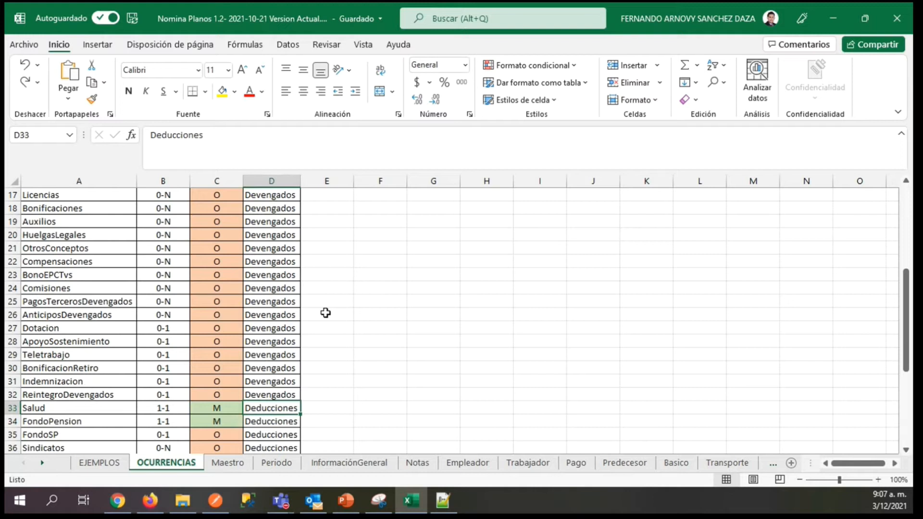
pyautogui.press('Down')
pyautogui.press('Down')
pyautogui.press('Down')
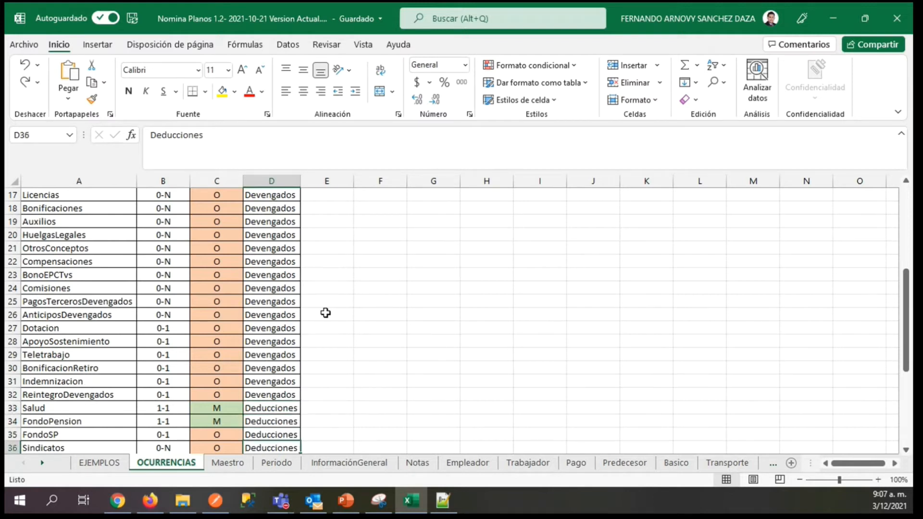
pyautogui.press('Down')
pyautogui.press('Down')
pyautogui.press('Down')
pyautogui.press('Down')
pyautogui.press('Down')
pyautogui.press('Down')
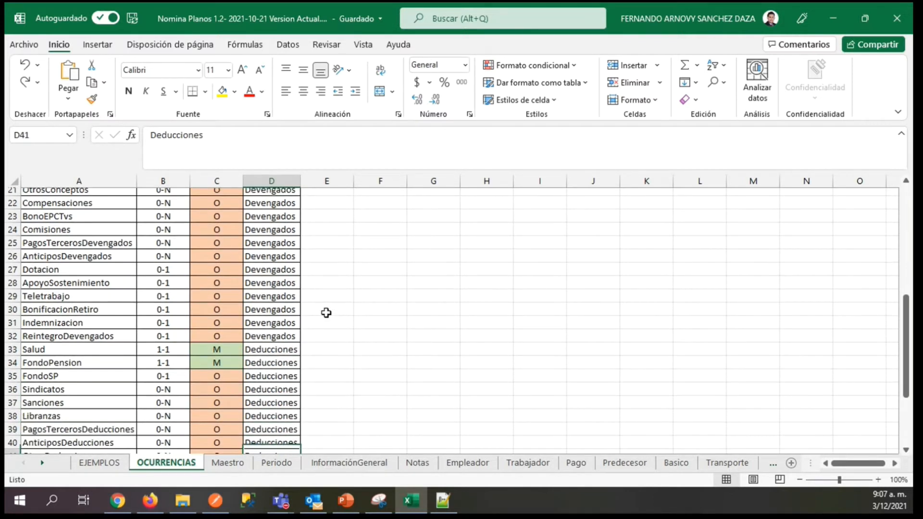
pyautogui.press('Down')
pyautogui.press('Down')
pyautogui.press('Down')
pyautogui.press('Down')
pyautogui.press('Down')
pyautogui.press('Down')
pyautogui.press('Down')
pyautogui.press('Down')
pyautogui.press('Down')
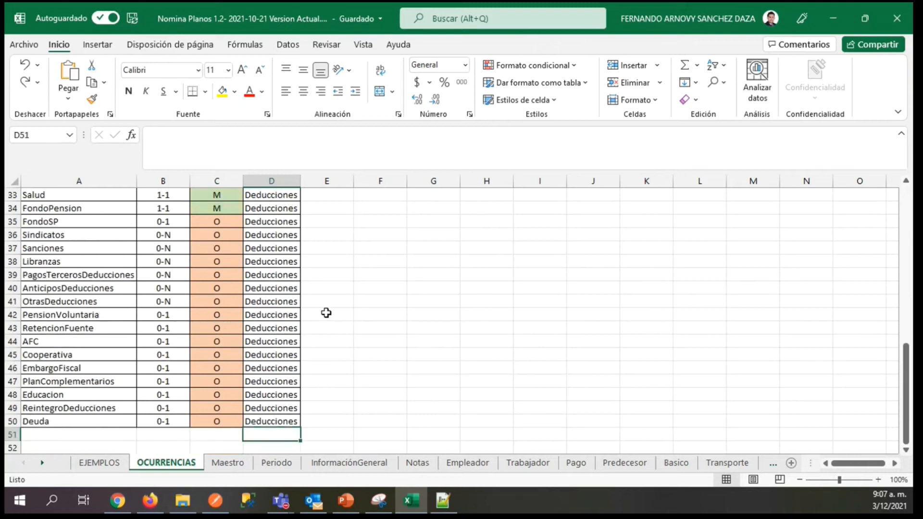
pyautogui.press('Up')
pyautogui.press('Up')
pyautogui.press('Up')
pyautogui.press('Up')
pyautogui.press('Up')
pyautogui.press('Up')
pyautogui.press('Up')
pyautogui.press('Up')
pyautogui.press('Up')
pyautogui.press('Up')
pyautogui.press('Up')
pyautogui.press('Up')
pyautogui.press('Up')
pyautogui.press('Up')
pyautogui.press('Up')
pyautogui.press('Up')
pyautogui.press('Up')
pyautogui.press('Up')
pyautogui.press('Up')
pyautogui.press('Up')
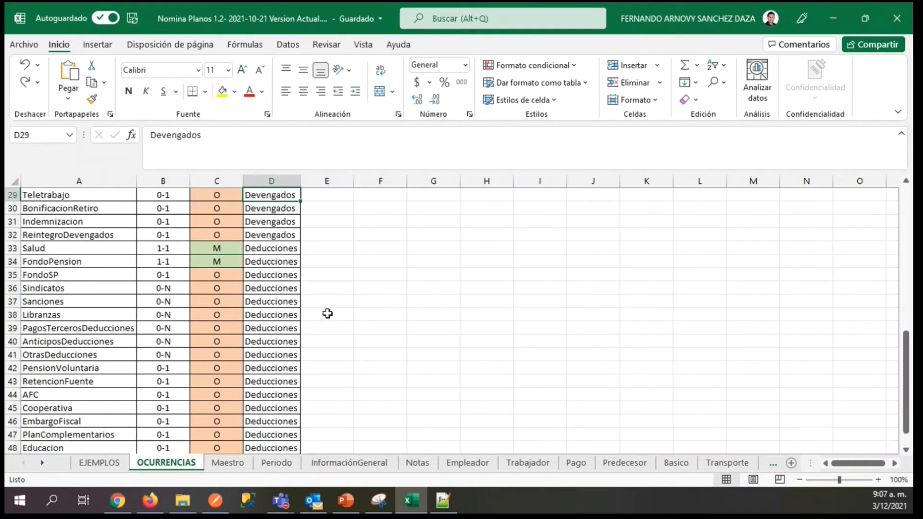
# Examine the Ocurrencias column, comparing the 1-1 entry of Maestro with the 0-N entry of Notas.
pyautogui.click(165, 180)
pyautogui.click(159, 207)
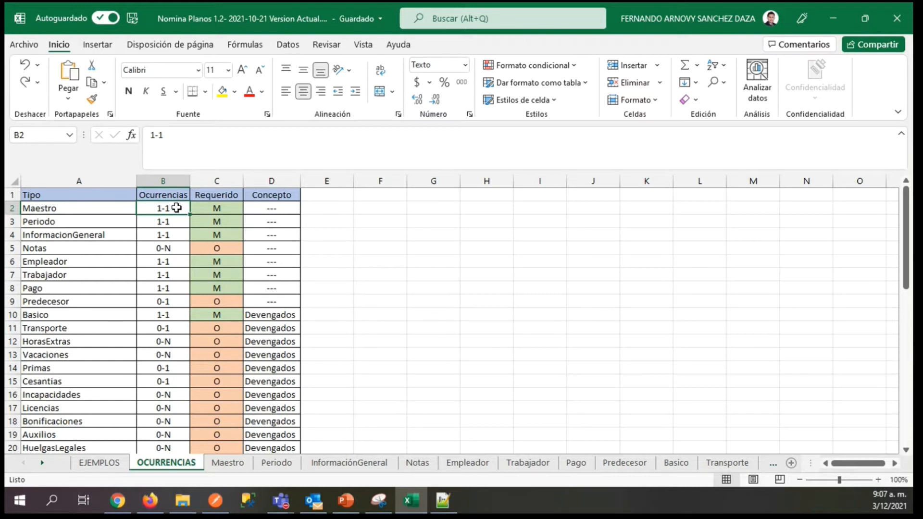
pyautogui.press('Down')
pyautogui.press('Down')
pyautogui.press('Down')
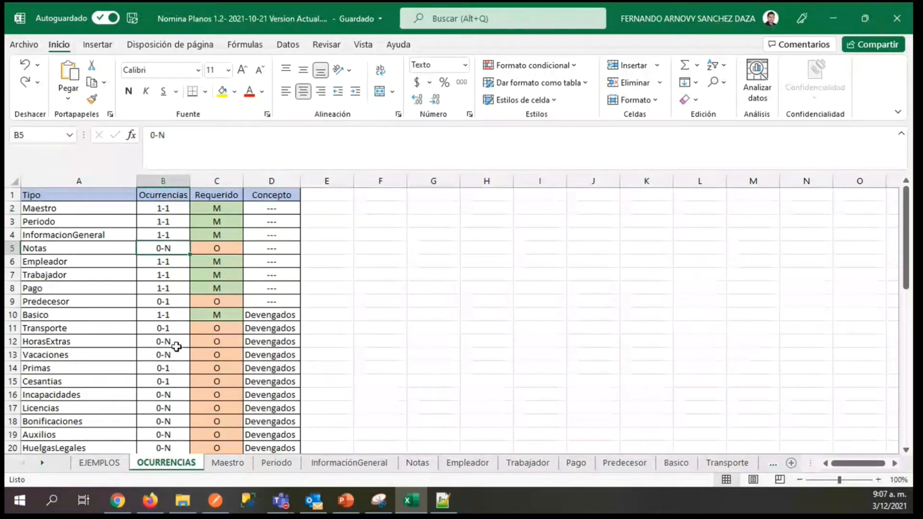
pyautogui.press('Up')
pyautogui.press('Up')
pyautogui.press('Up')
# Highlight the mandatory record rows one by one: Maestro, Periodo, InformacionGeneral, Empleador and Pago.
pyautogui.click(64, 211)
pyautogui.hotkey('shift', 'space')
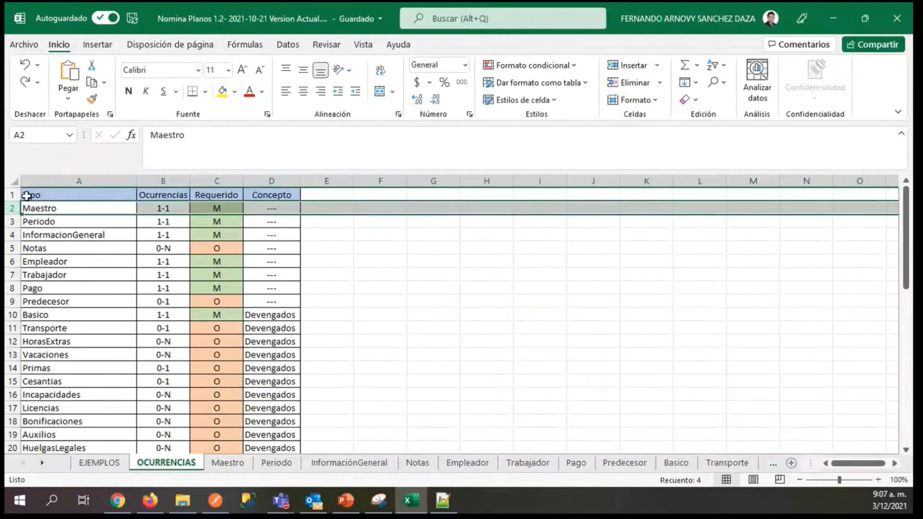
pyautogui.click(9, 221)
pyautogui.click(10, 235)
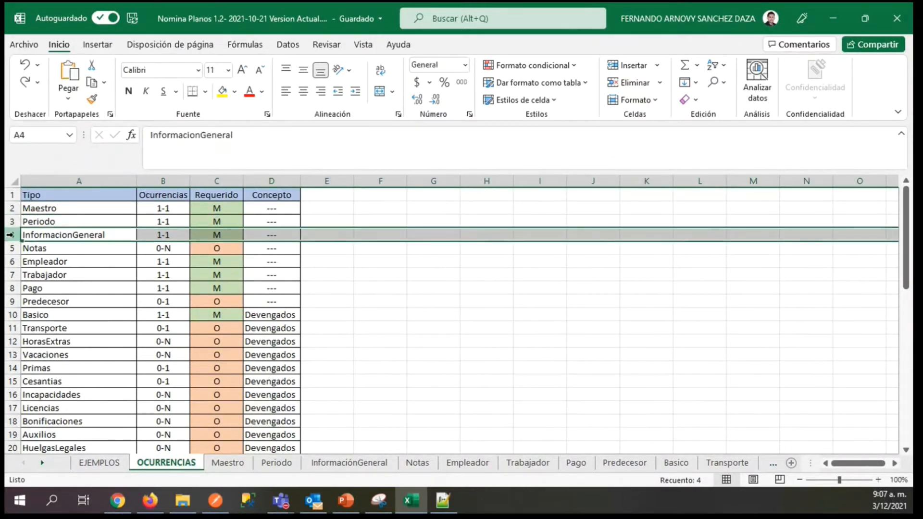
pyautogui.click(15, 259)
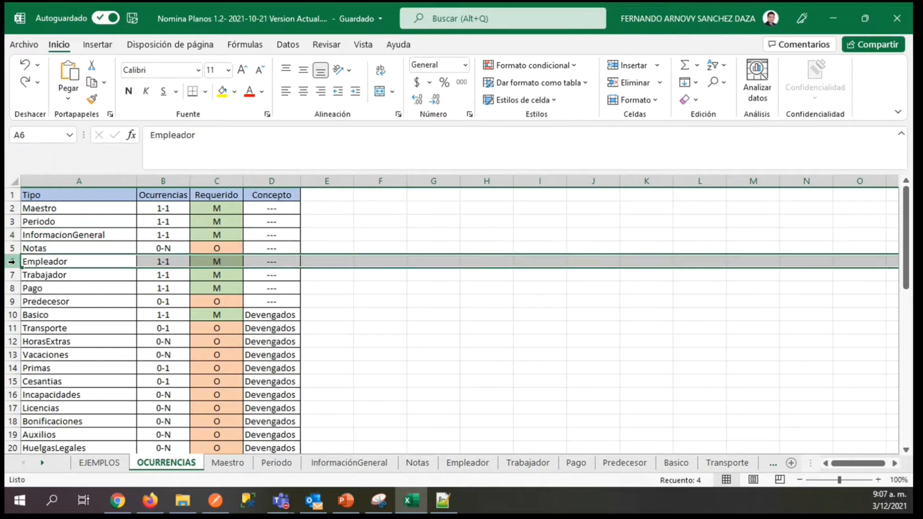
pyautogui.click(13, 289)
# Compare the allowed occurrences of the Maestro, Notas, Predecesor and HorasExtras records by highlighting their rows.
pyautogui.click(164, 209)
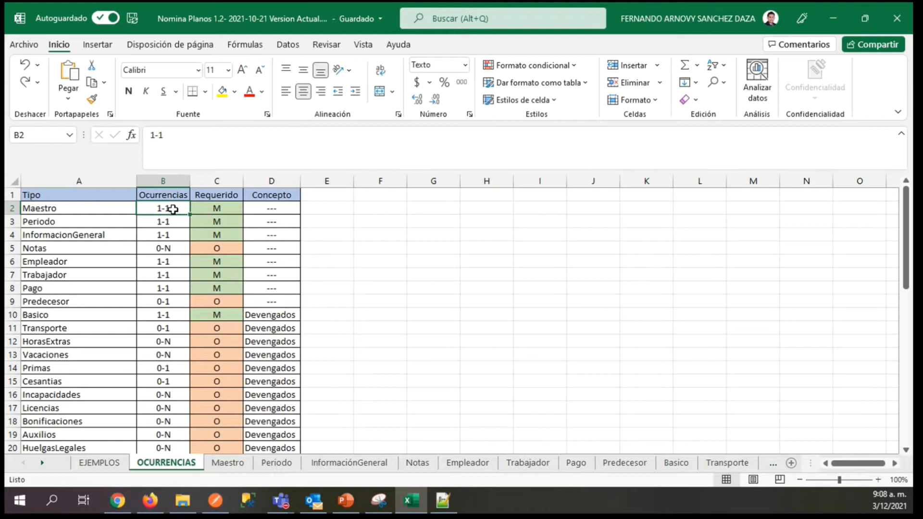
pyautogui.click(12, 208)
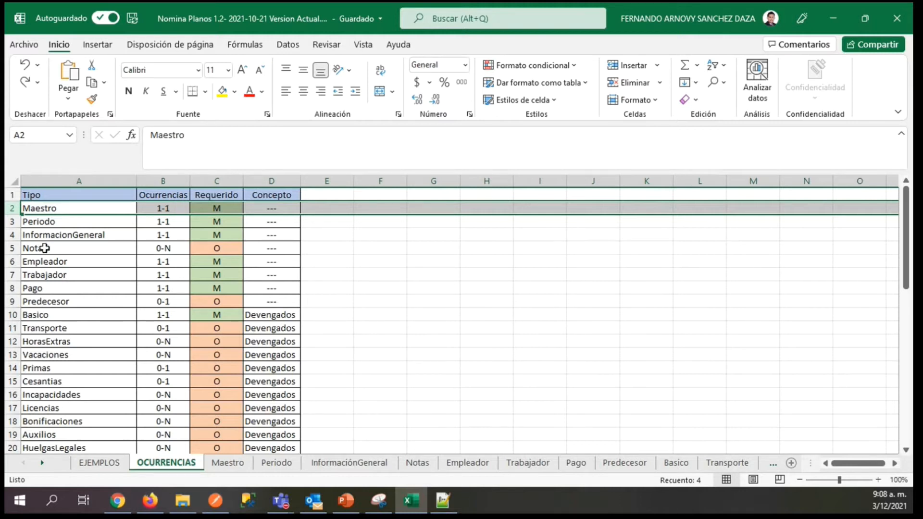
pyautogui.click(12, 248)
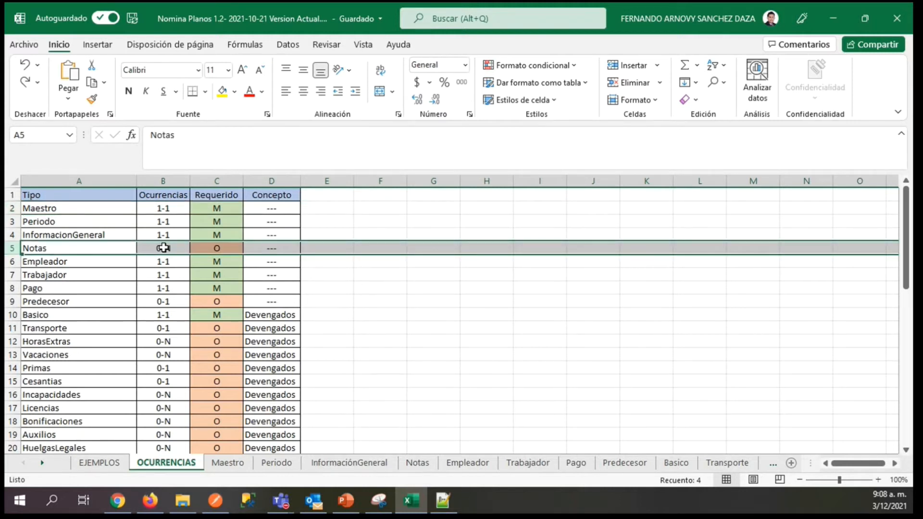
pyautogui.click(12, 301)
pyautogui.moveTo(904, 261)
pyautogui.mouseDown()
pyautogui.moveTo(912, 374)
pyautogui.moveTo(911, 265)
pyautogui.mouseUp()
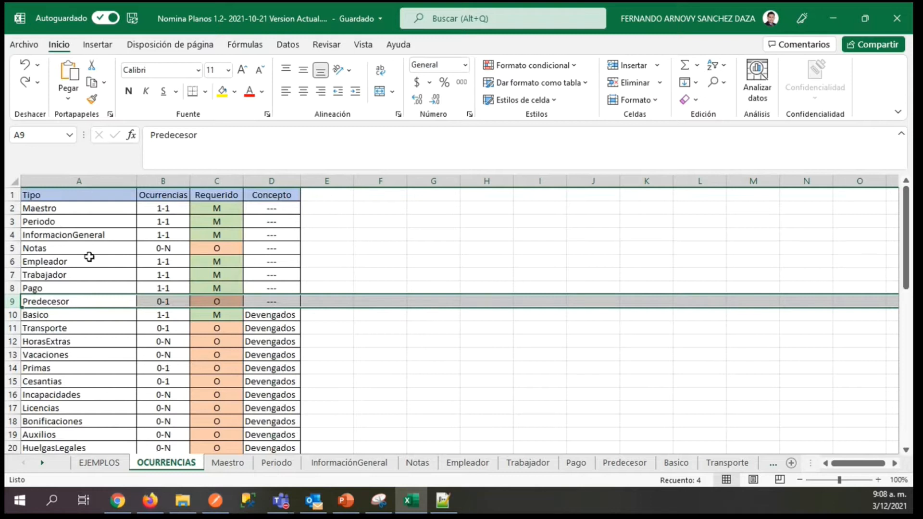
pyautogui.click(12, 248)
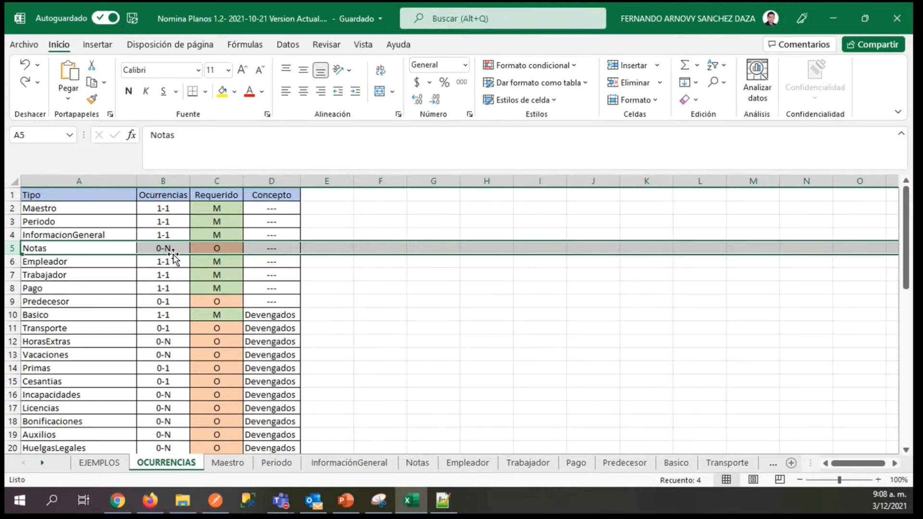
pyautogui.click(14, 342)
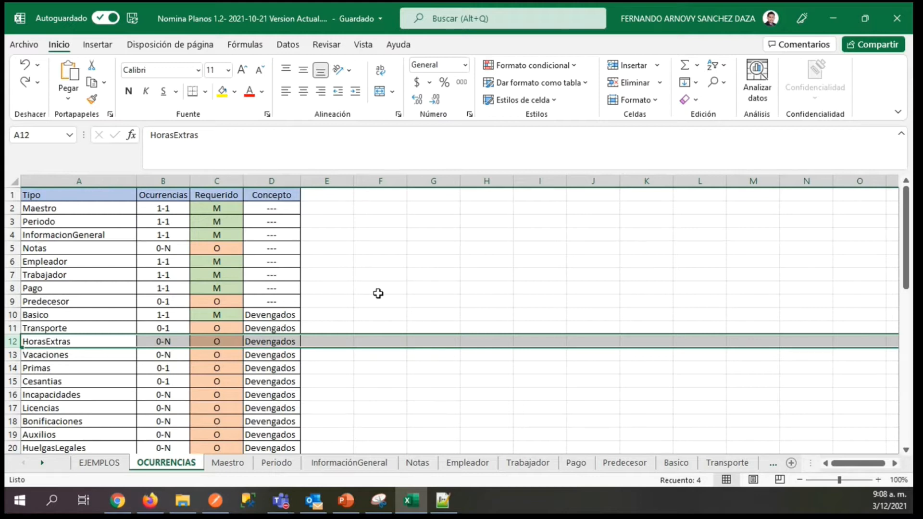
# Examine the Tabla Horas Extras on the HorasExtras sheet, covering the code, description and percentage of HED, HEDDF and the remaining overtime types.
pyautogui.click(773, 463)
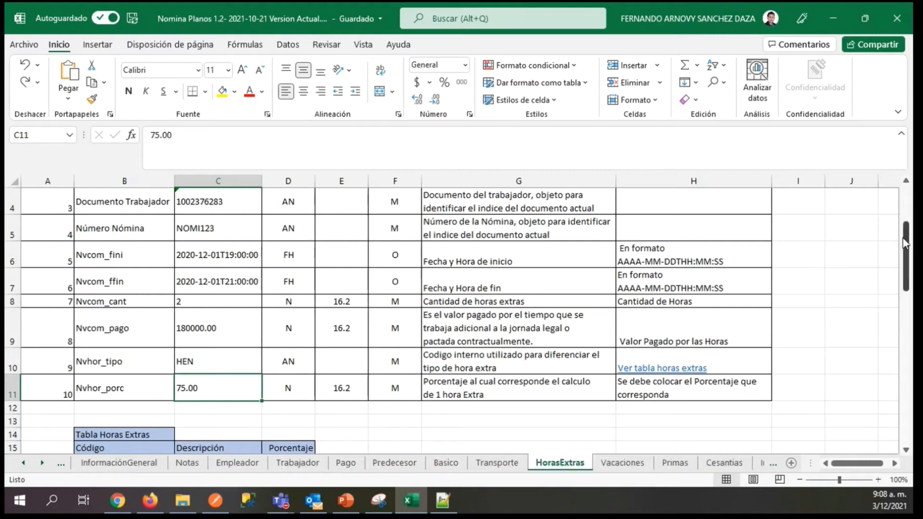
pyautogui.moveTo(908, 255); pyautogui.dragTo(908, 322)
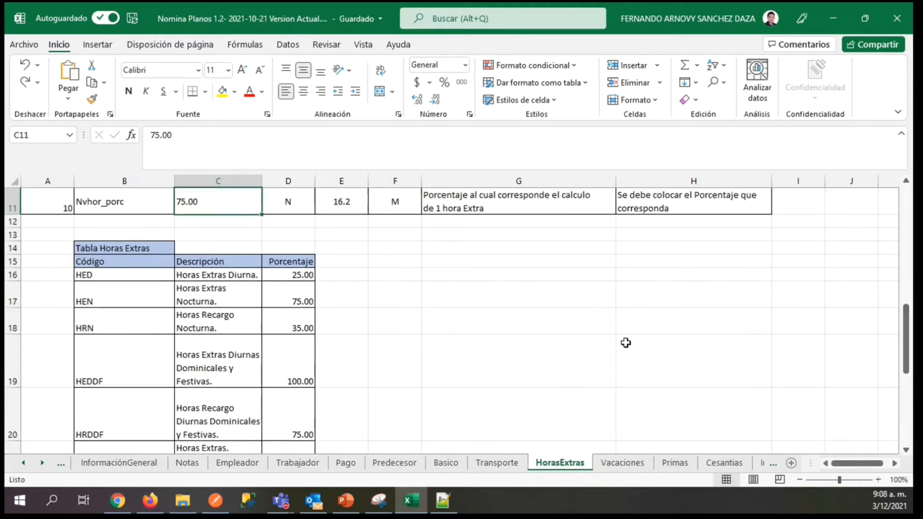
pyautogui.click(214, 277)
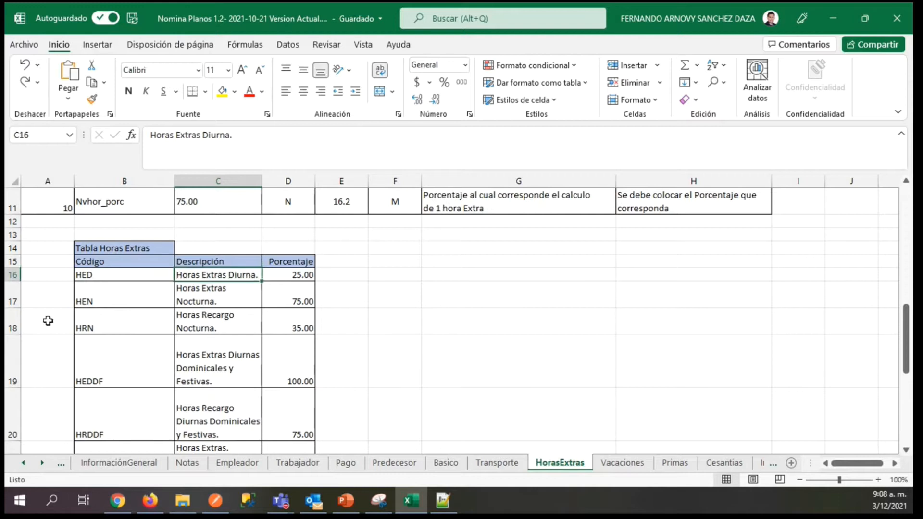
pyautogui.click(80, 276)
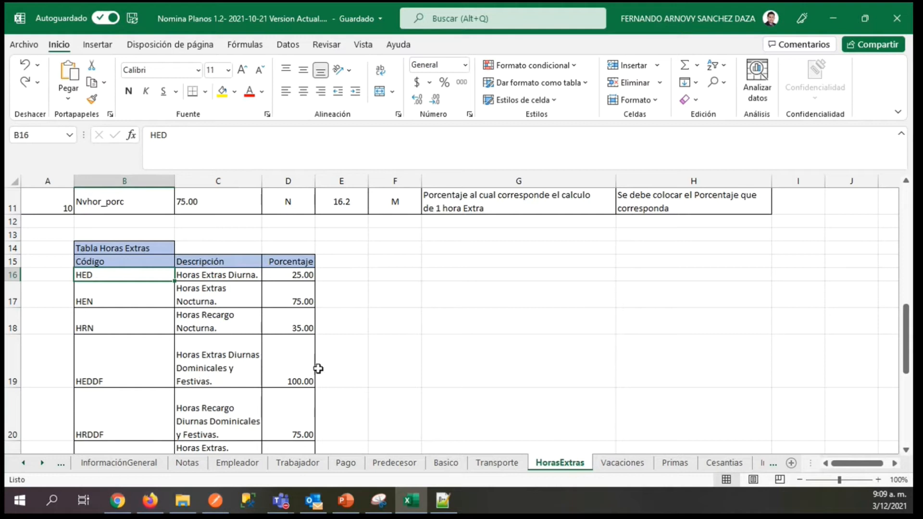
pyautogui.click(12, 361)
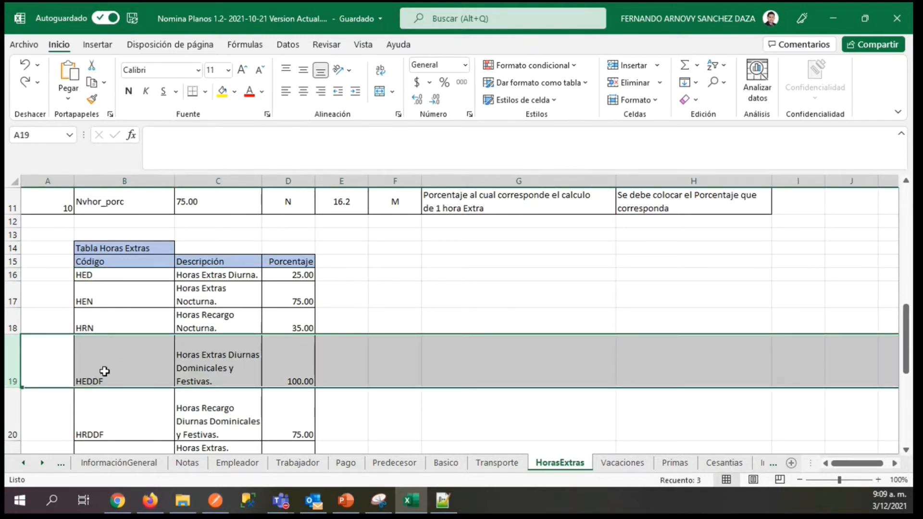
pyautogui.click(106, 371)
pyautogui.click(208, 367)
pyautogui.click(149, 365)
pyautogui.click(282, 365)
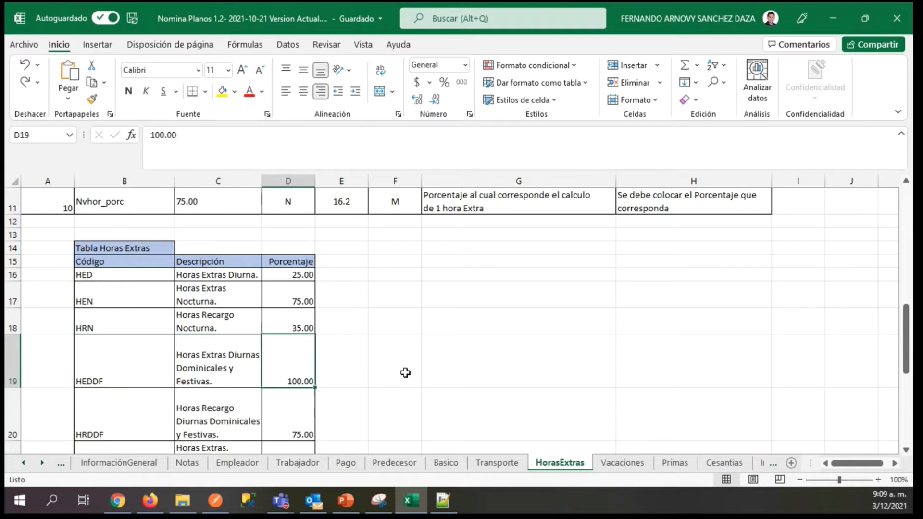
pyautogui.moveTo(907, 339); pyautogui.dragTo(909, 414)
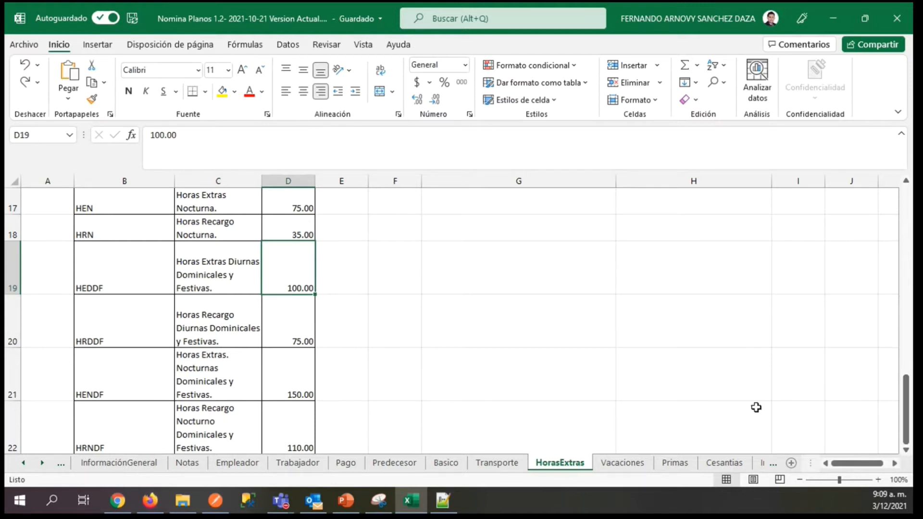
pyautogui.moveTo(905, 379); pyautogui.dragTo(907, 193)
# Return to the OCURRENCIAS sheet and review the occurrences of Notas, the Primas row and the Requerido entry of Empleador.
pyautogui.click(22, 465)
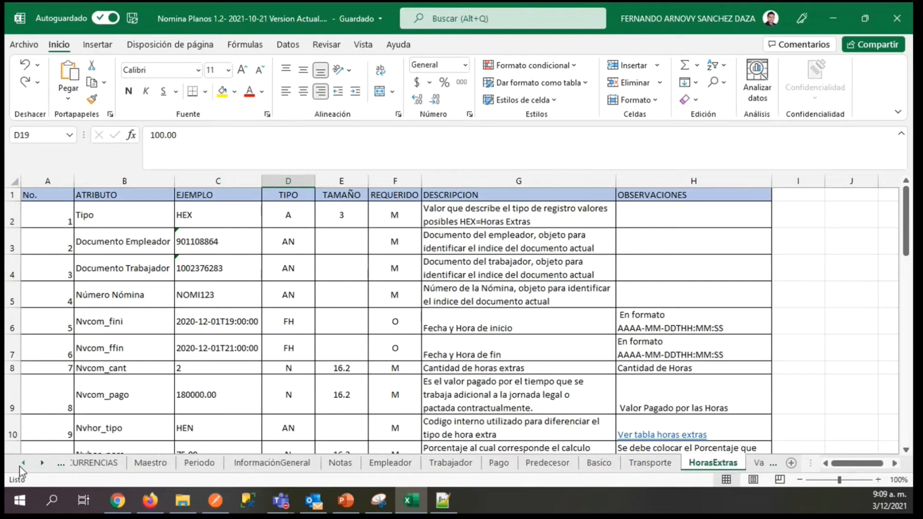
pyautogui.click(164, 463)
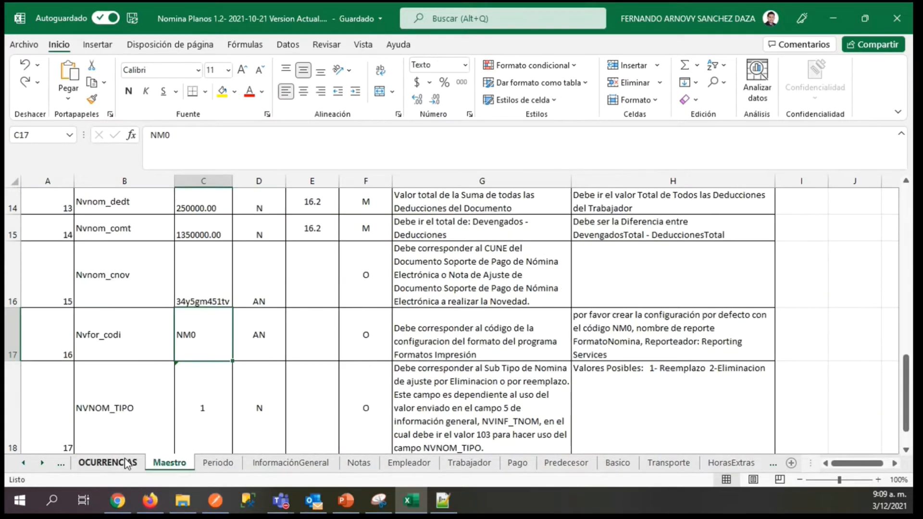
pyautogui.click(126, 463)
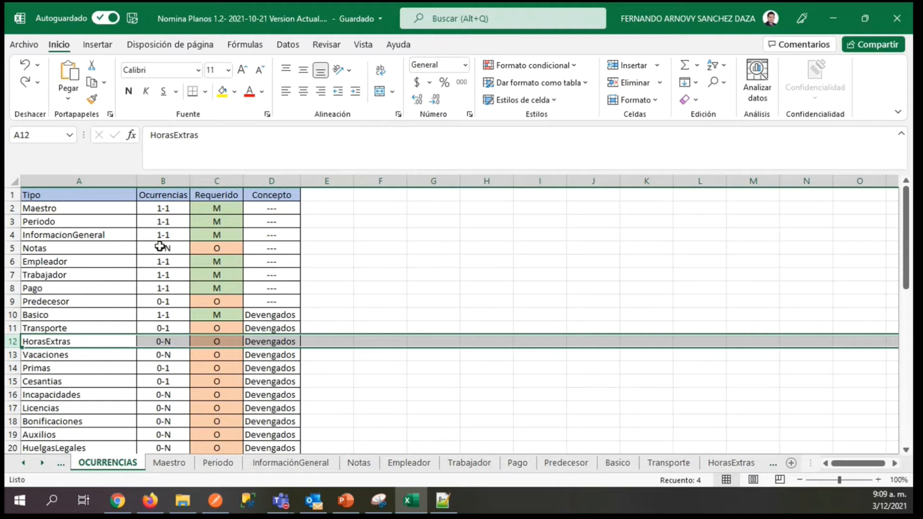
pyautogui.click(144, 248)
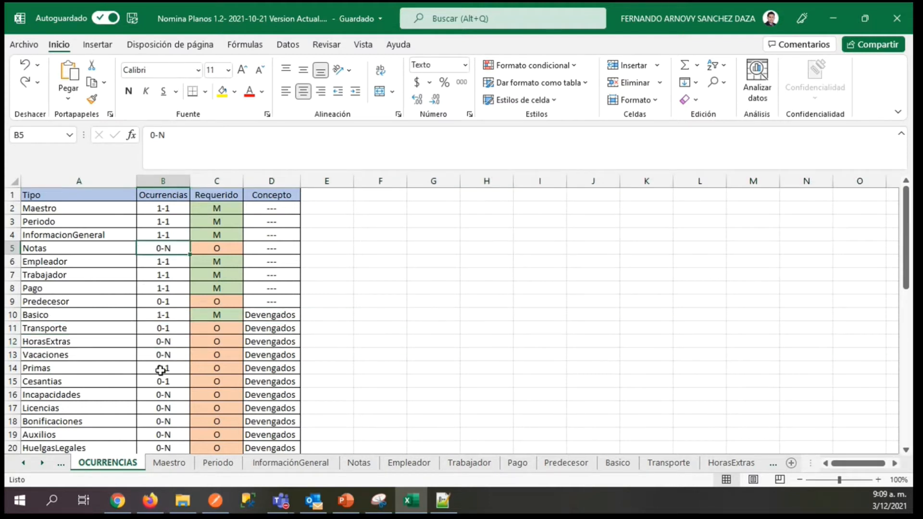
pyautogui.click(9, 368)
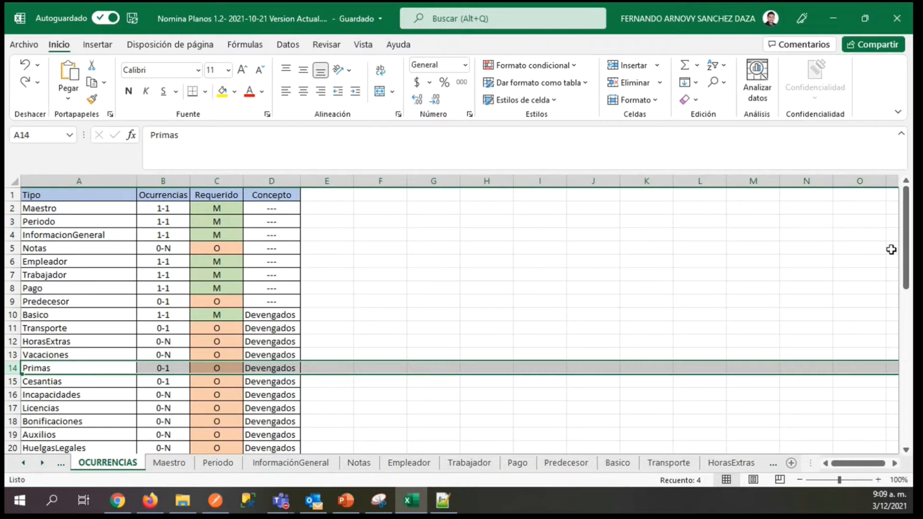
pyautogui.moveTo(906, 245)
pyautogui.mouseDown()
pyautogui.moveTo(906, 255)
pyautogui.moveTo(907, 231)
pyautogui.mouseUp()
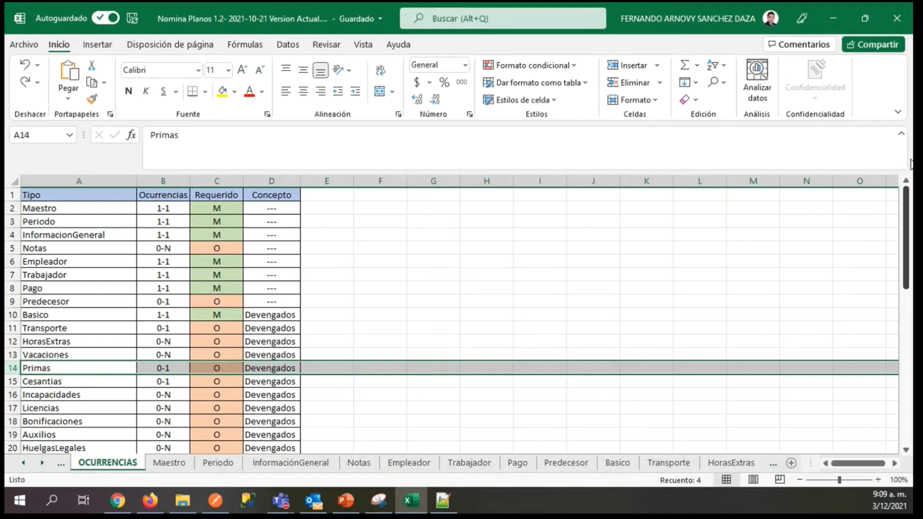
pyautogui.click(217, 261)
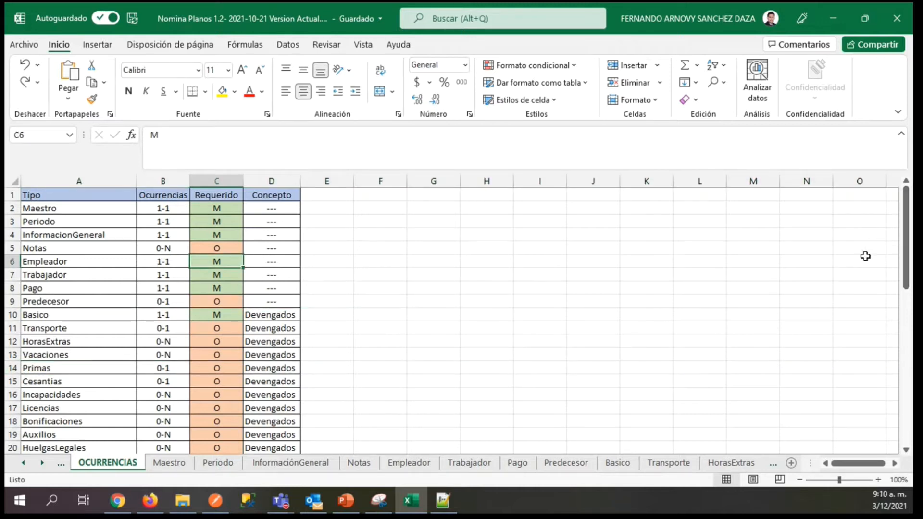
pyautogui.moveTo(907, 236); pyautogui.dragTo(908, 237)
pyautogui.moveTo(908, 240); pyautogui.dragTo(908, 161)
# Switch to Notepad++, create a new blank text file, and minimize the editor to return to the Excel workbook.
pyautogui.click(443, 500)
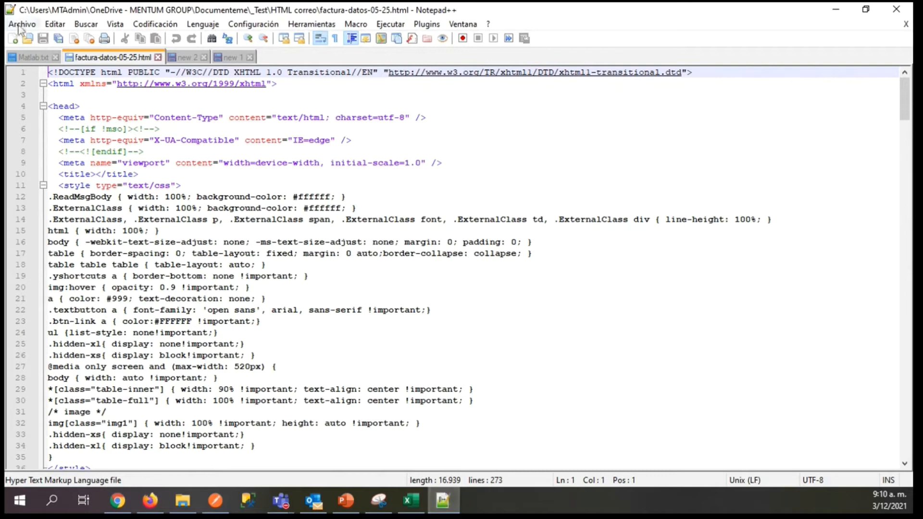
pyautogui.click(13, 39)
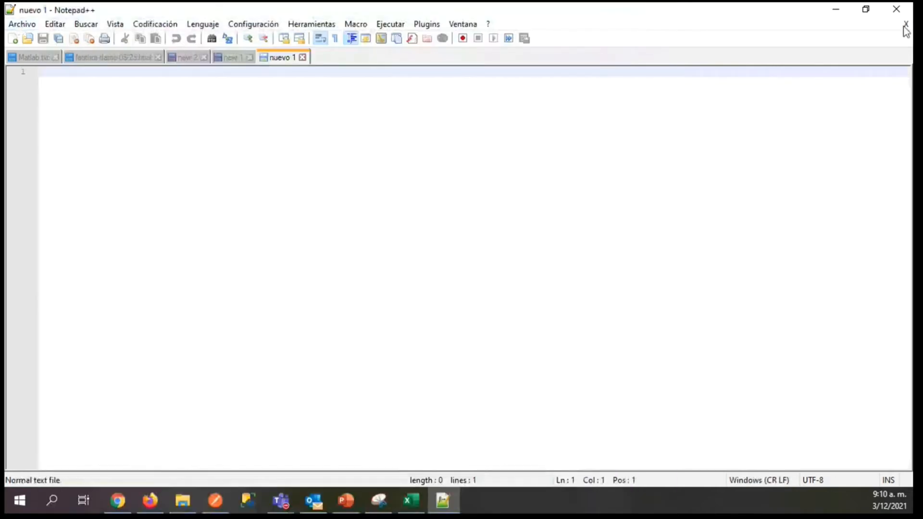
pyautogui.click(839, 10)
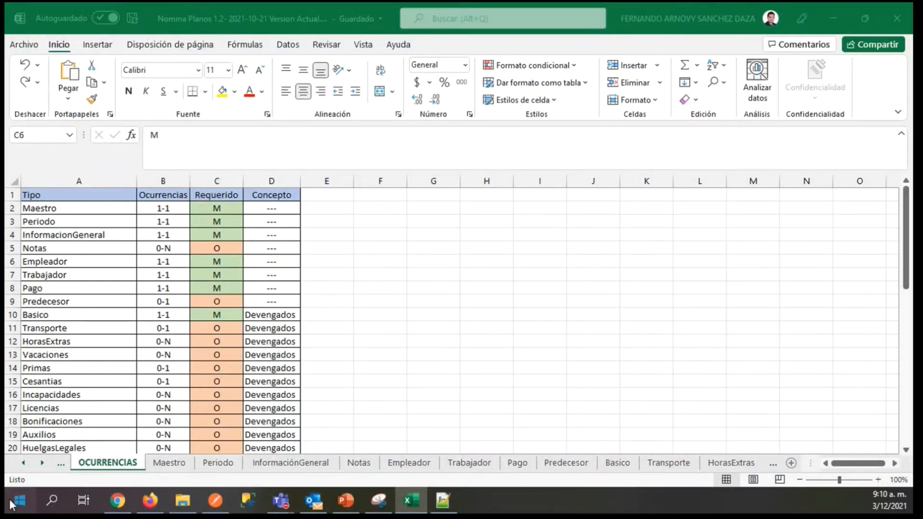
# Create a new blank Excel workbook for building the sample flat file.
pyautogui.click(30, 509)
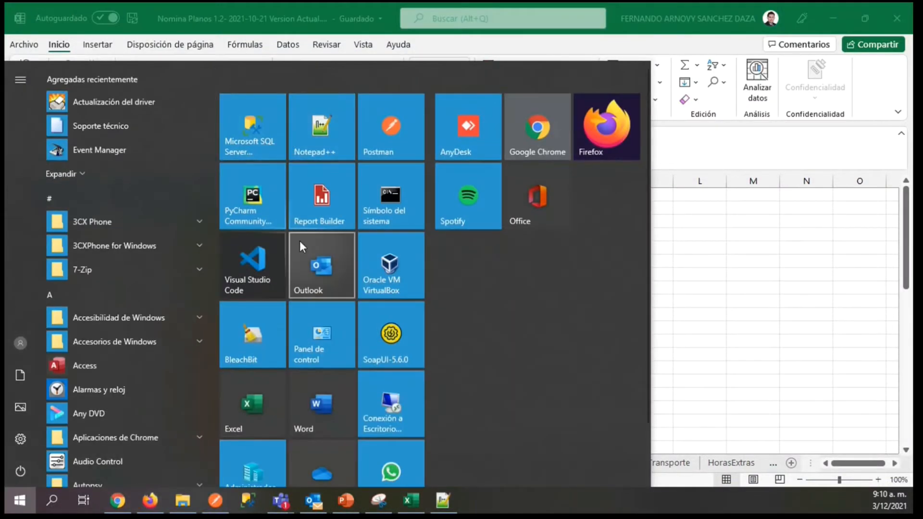
pyautogui.click(253, 417)
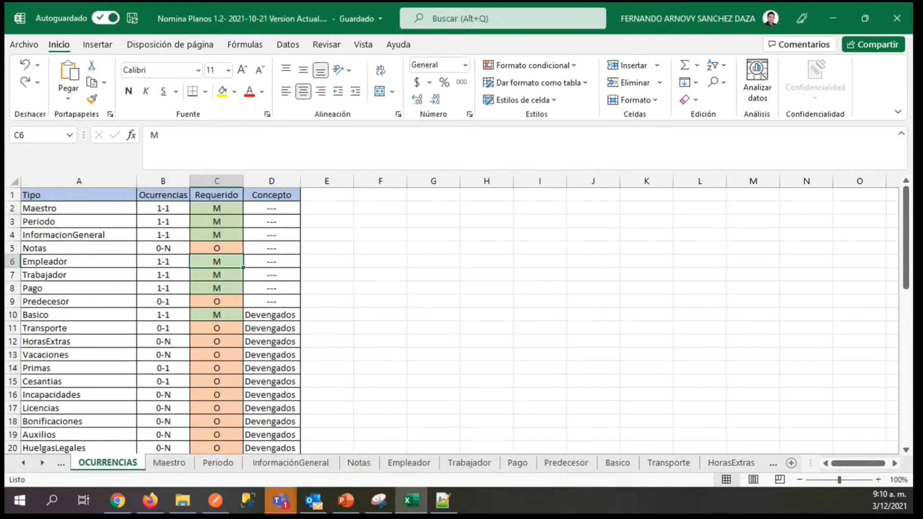
pyautogui.hotkey('ctrl', 'n')
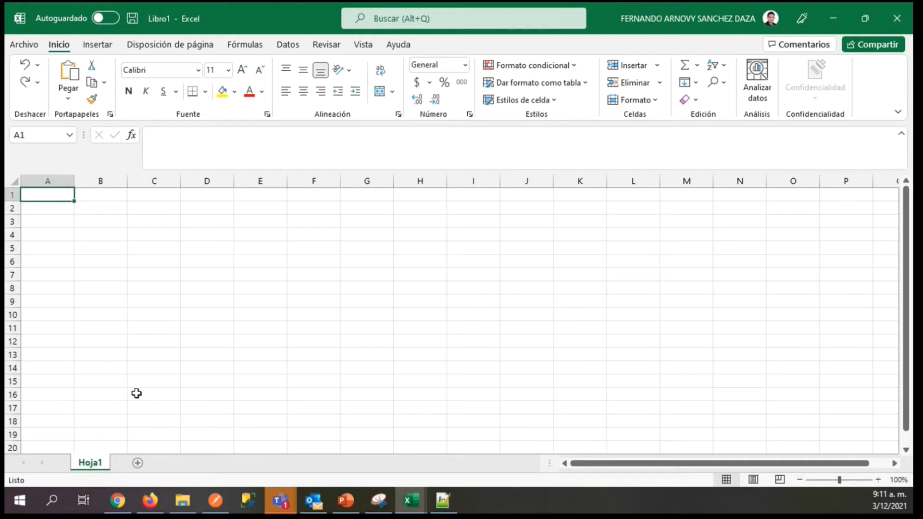
# Bring the Nomina Planos workbook forward and move its window off this screen, leaving the blank workbook in view.
pyautogui.click(411, 500)
pyautogui.click(336, 443)
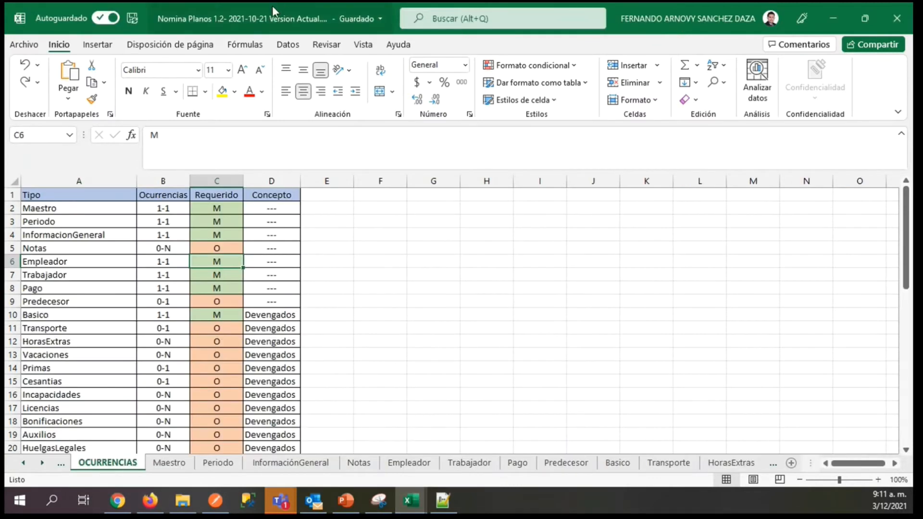
pyautogui.moveTo(150, 20); pyautogui.dragTo(3, 144)
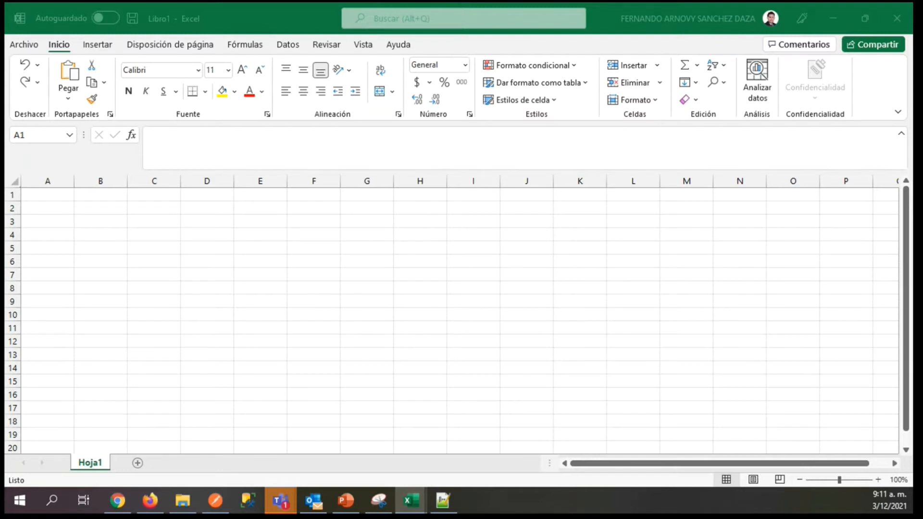
# Start the Maestro record in row 1 with MAE in A1, and paste the employer and worker document numbers into B1 and C1.
pyautogui.click(31, 193)
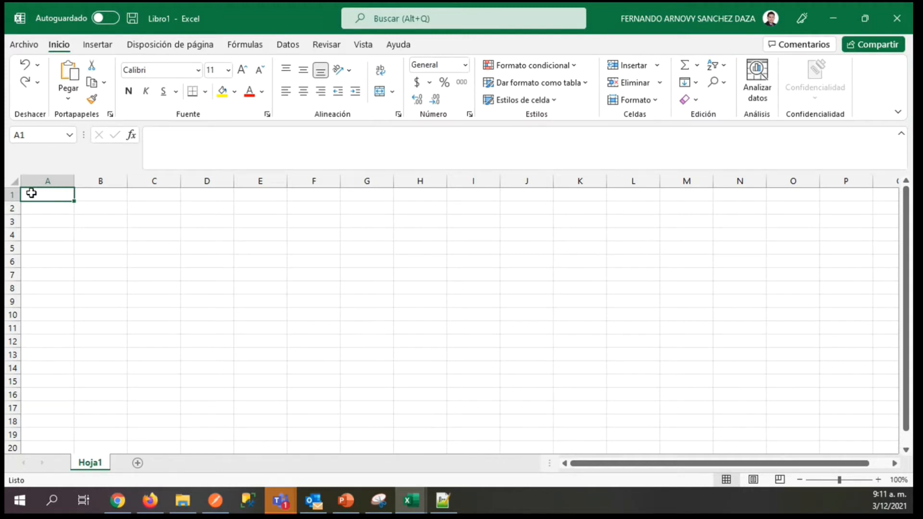
pyautogui.write('MAE')
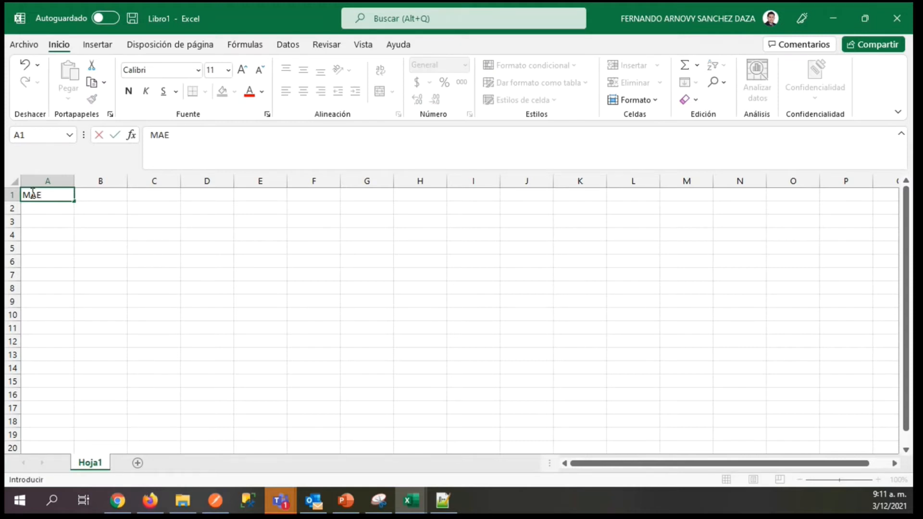
pyautogui.press('Tab')
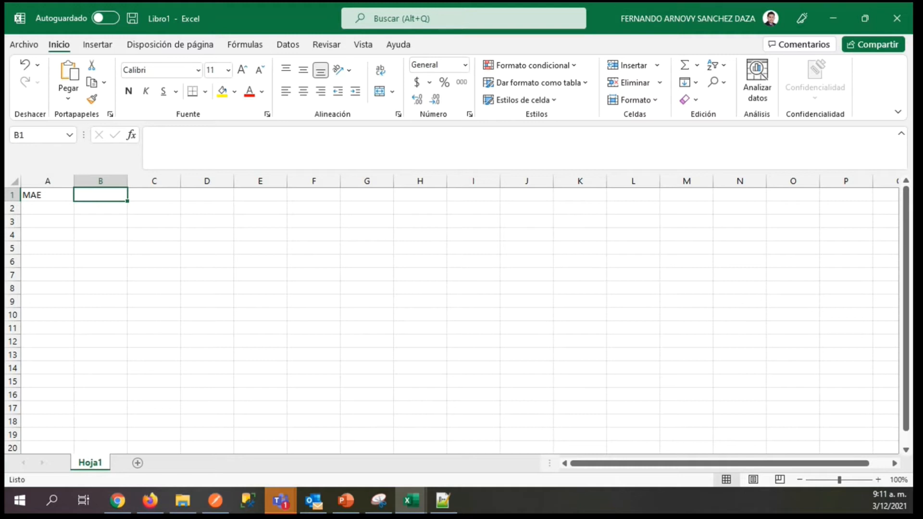
pyautogui.click(84, 191)
pyautogui.press('Tab')
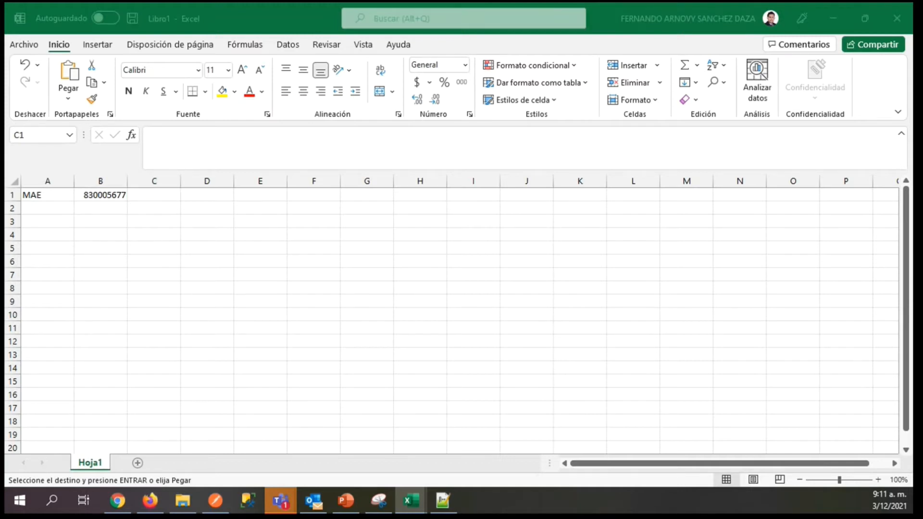
pyautogui.click(155, 194)
pyautogui.hotkey('ctrl', 'v')
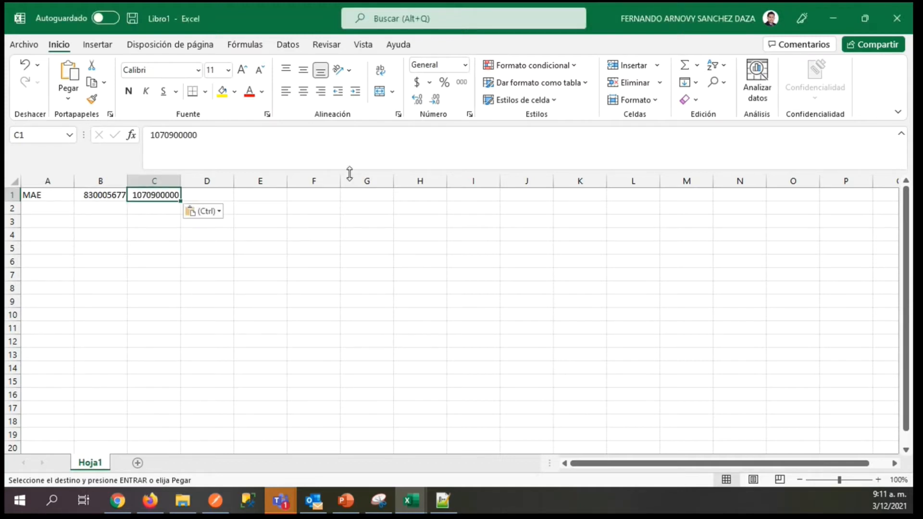
# Enter -1 in D1 of the Maestro record and shrink the formula bar to a single line.
pyautogui.press('Tab')
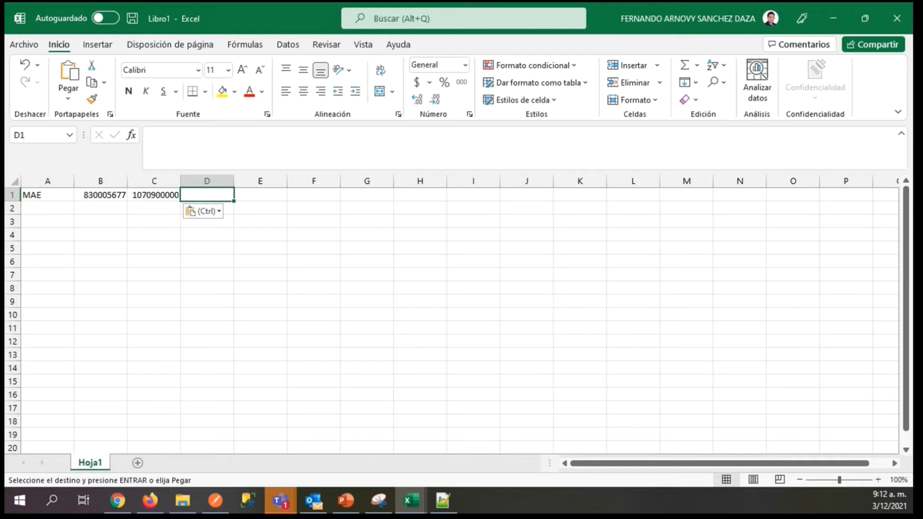
pyautogui.write('-1')
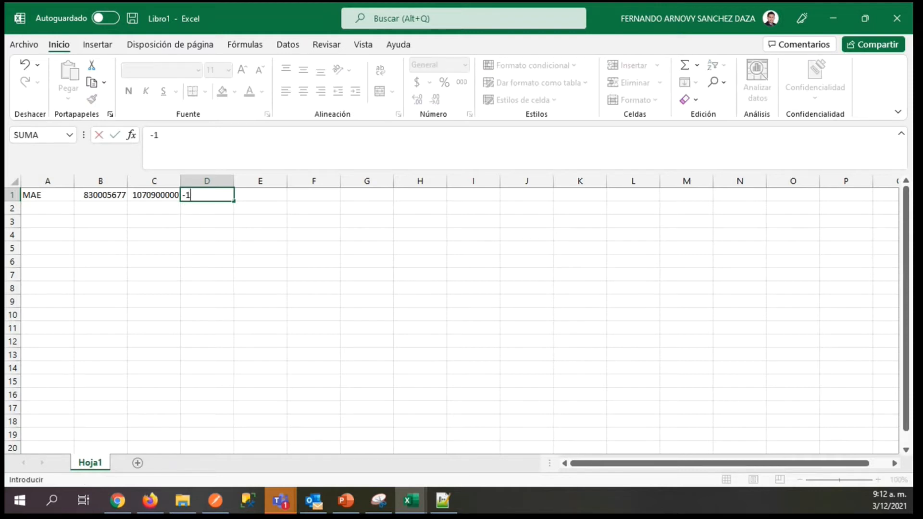
pyautogui.press('Tab')
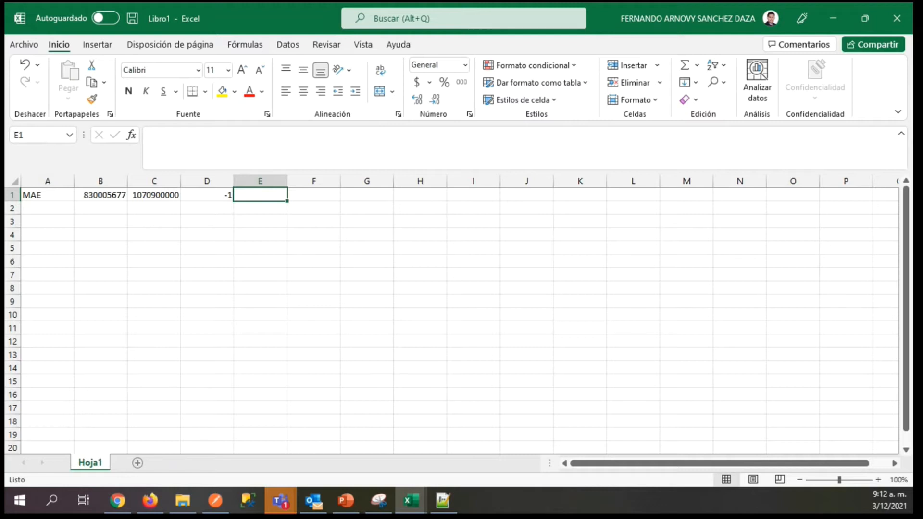
pyautogui.press('F12')
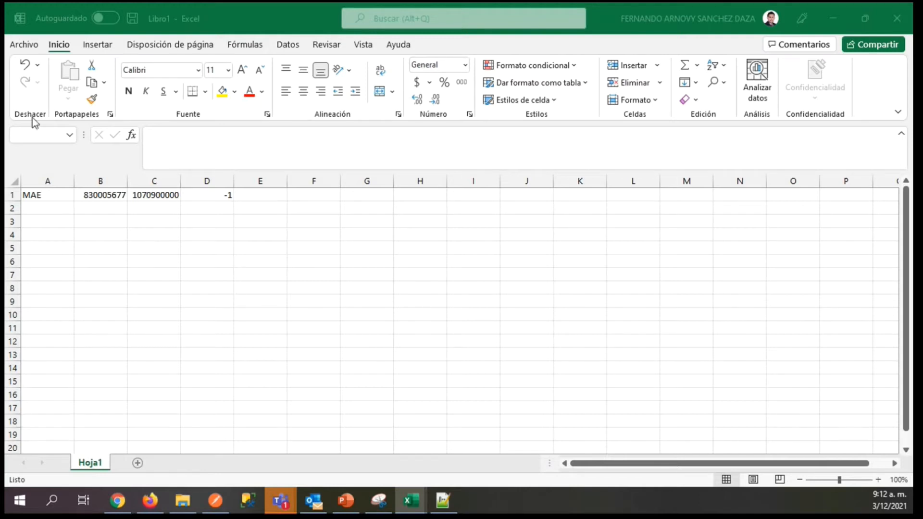
pyautogui.click(252, 196)
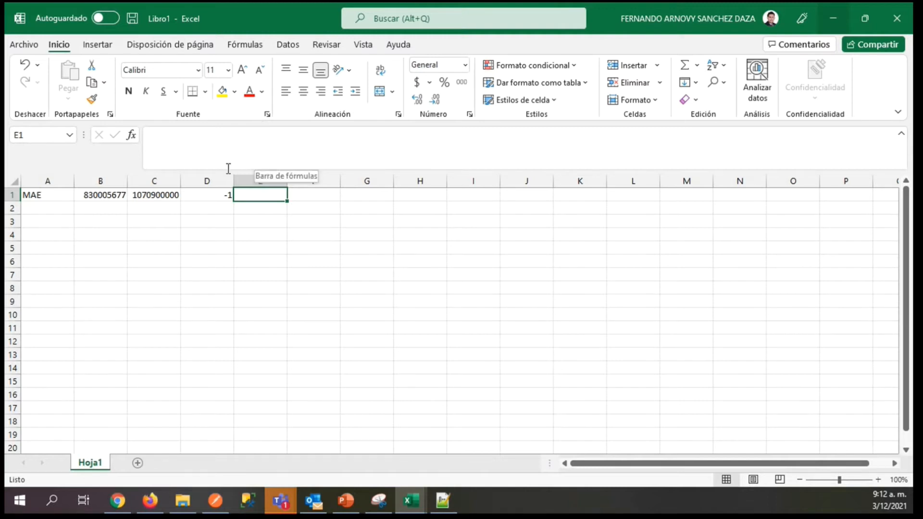
pyautogui.moveTo(218, 171); pyautogui.dragTo(221, 145)
pyautogui.click(294, 169)
pyautogui.click(270, 169)
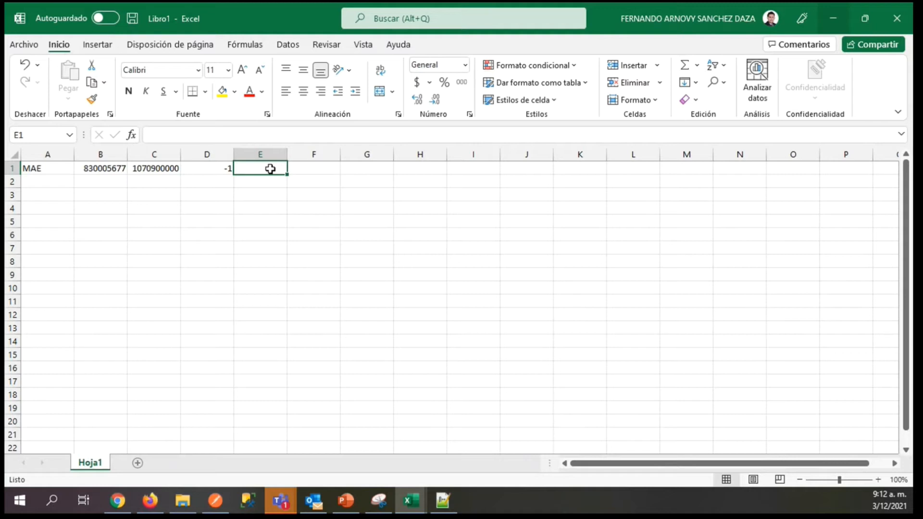
# Enter 01 as text in E1 and the document prefix NOMI in F1.
pyautogui.write("'01")
pyautogui.press('Tab')
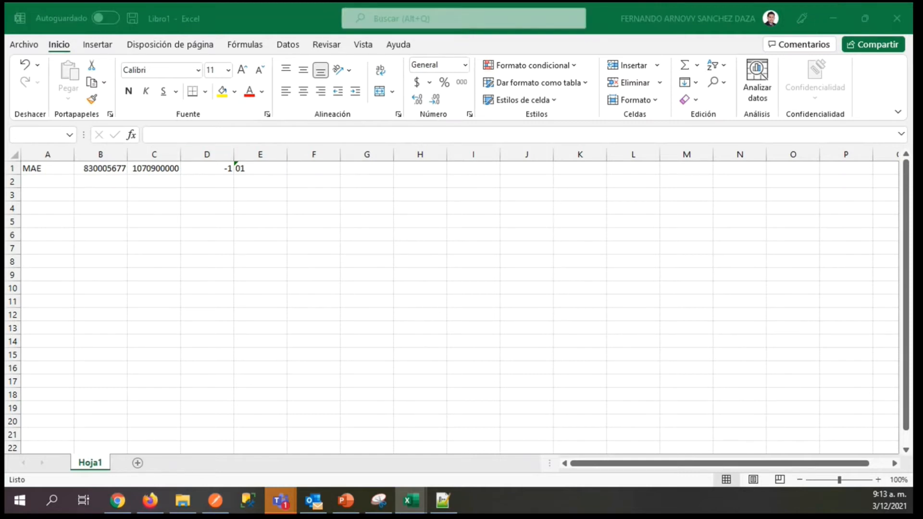
pyautogui.click(302, 167)
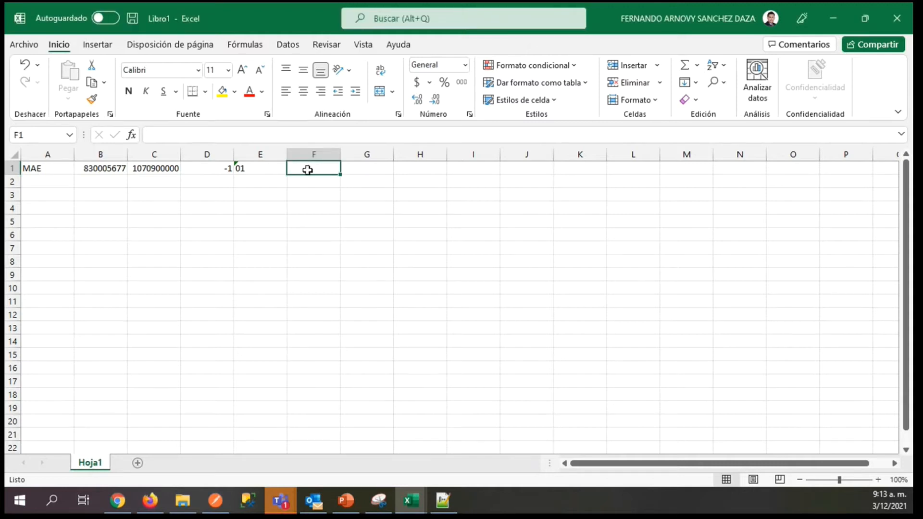
pyautogui.write('NOMI')
pyautogui.press('Tab')
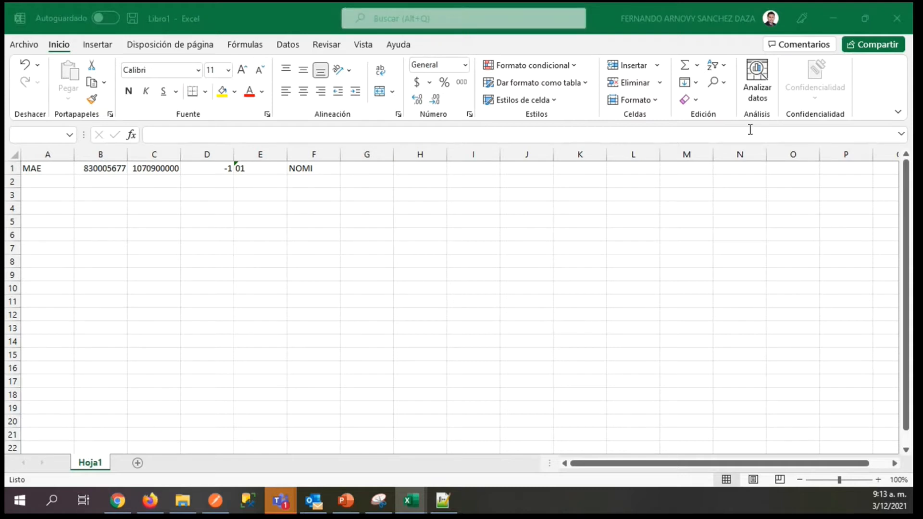
# Leave the consecutive in G1 blank, and enter the document number -1 in H1 and the operation type NM in I1.
pyautogui.click(207, 168)
pyautogui.click(206, 168)
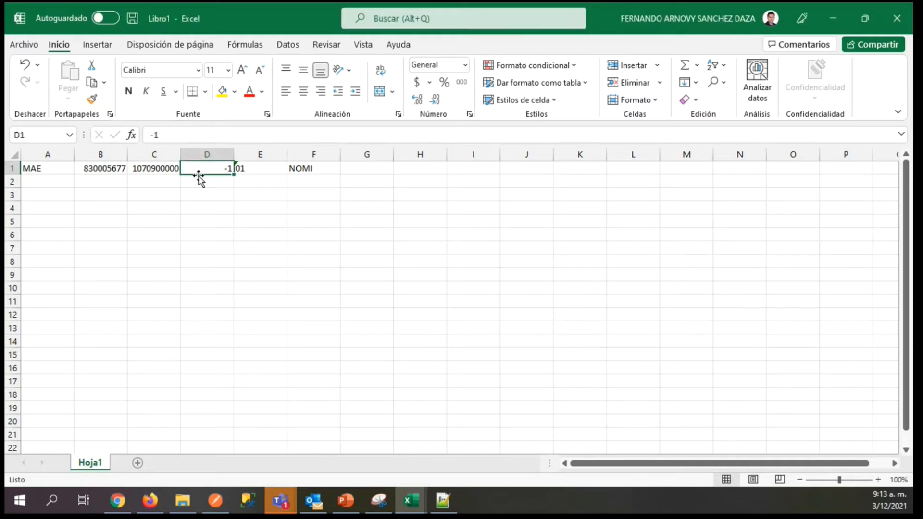
pyautogui.click(368, 167)
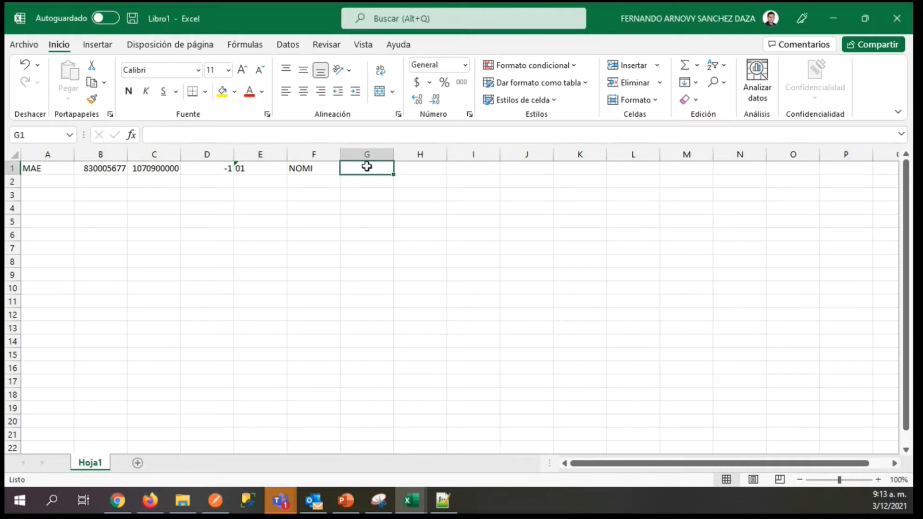
pyautogui.press('Tab')
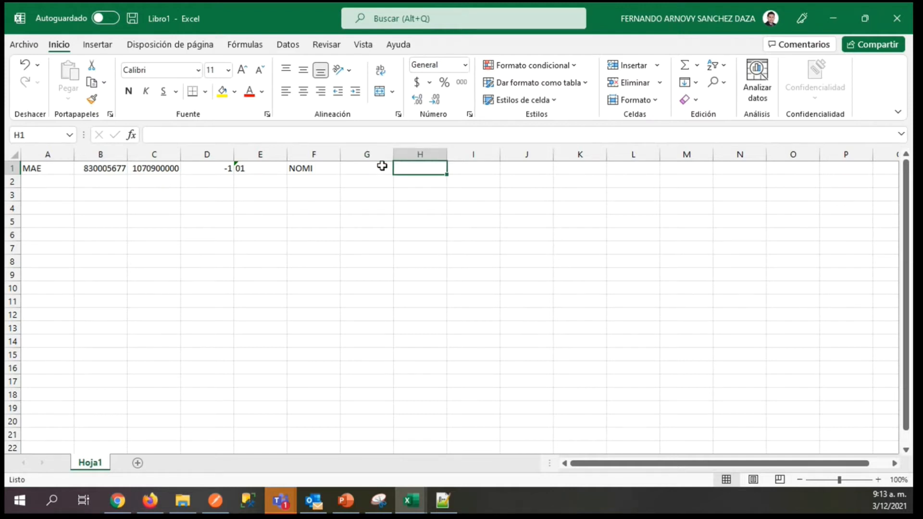
pyautogui.click(382, 166)
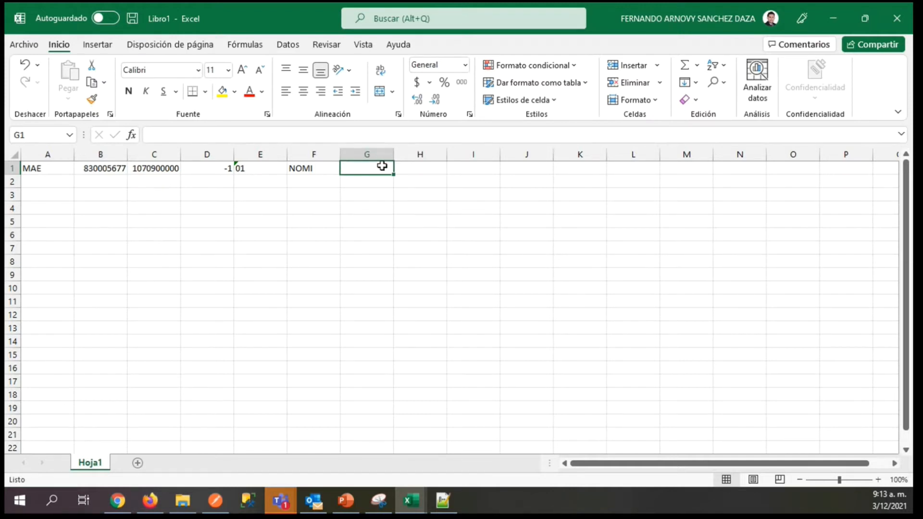
pyautogui.press('Tab')
pyautogui.click(382, 166)
pyautogui.press('Tab')
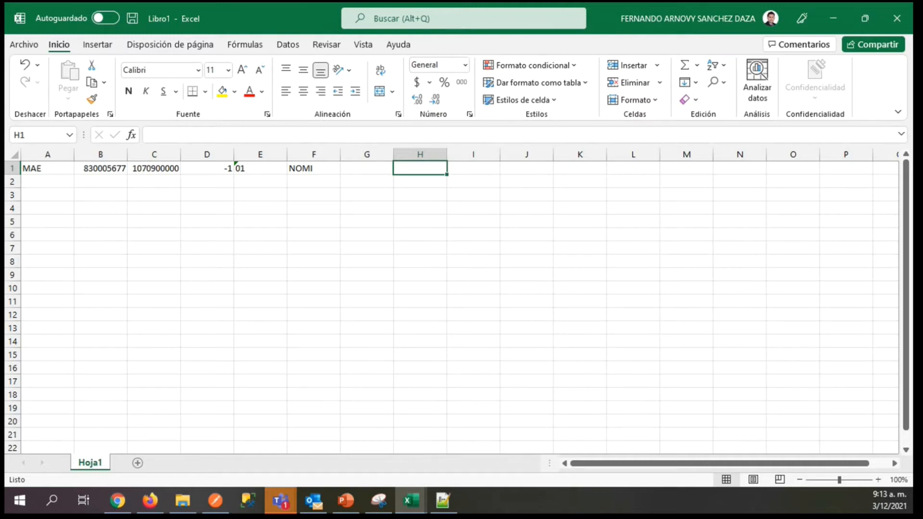
pyautogui.write('-1')
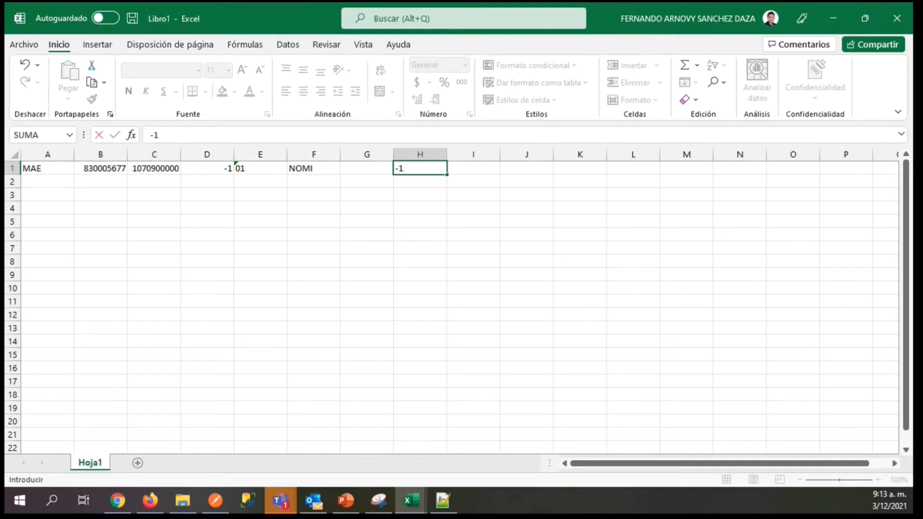
pyautogui.press('Tab')
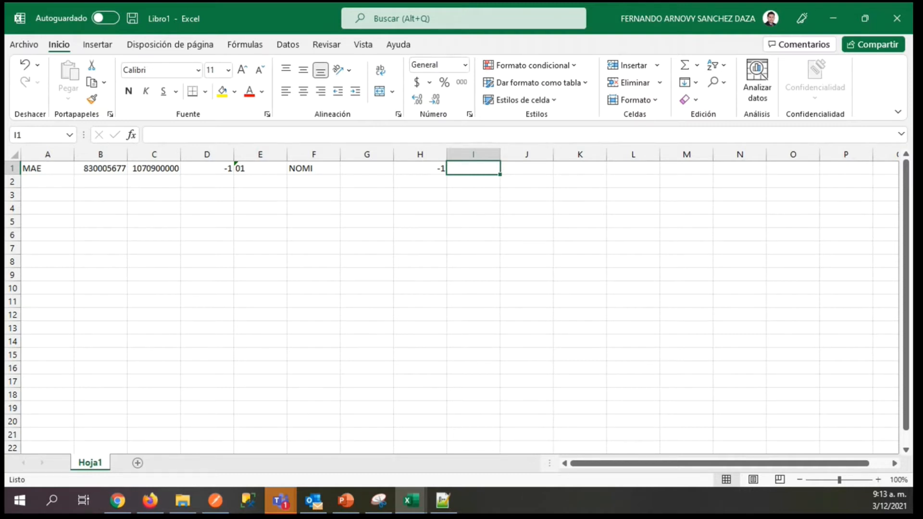
pyautogui.write('NM')
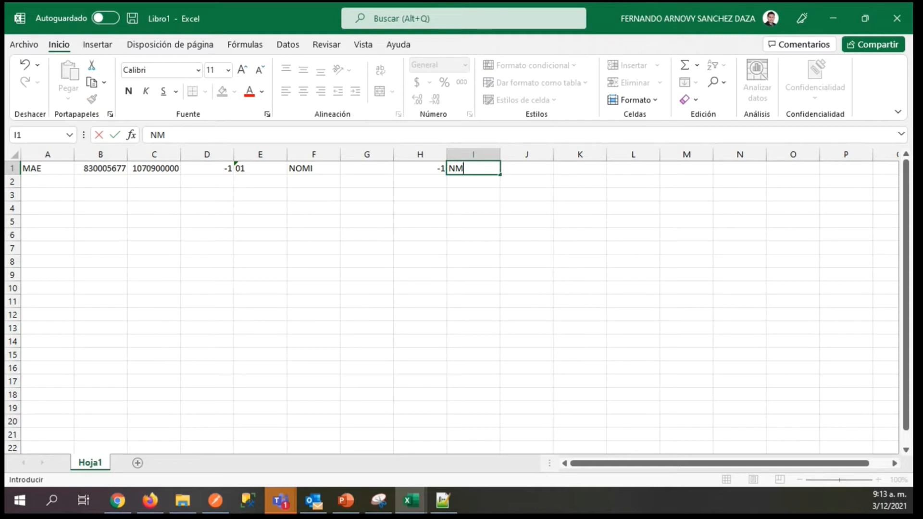
pyautogui.press('Tab')
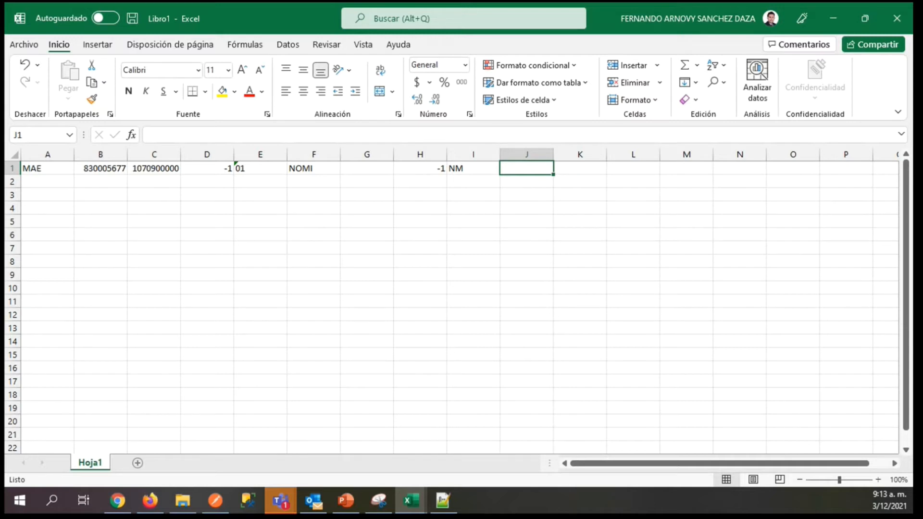
# Open the sample NM-COM-1 text file in Notepad and move its window off this screen.
pyautogui.press('super+e')
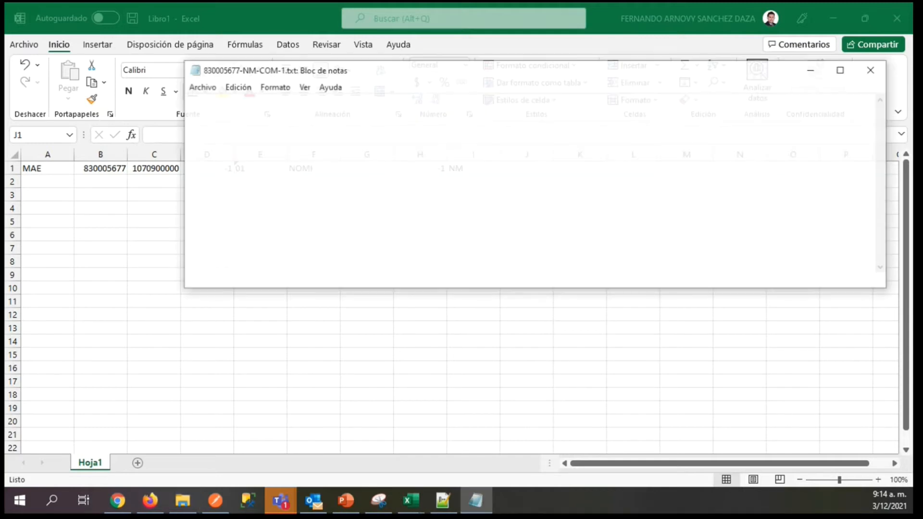
pyautogui.moveTo(469, 76); pyautogui.dragTo(0, 385)
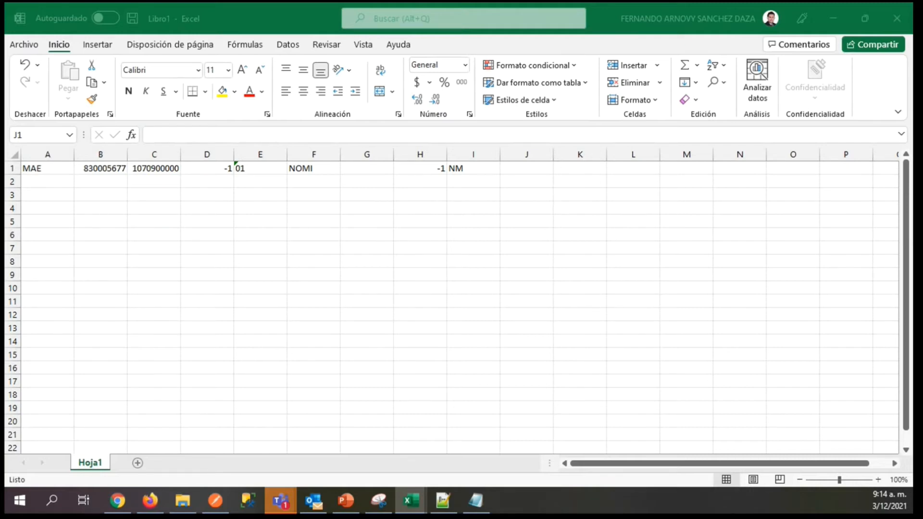
# Review the operation type and payment date fields on the Maestro sheet of the Nomina Planos workbook, and move its window off this screen.
pyautogui.moveTo(4, 146); pyautogui.dragTo(447, 3)
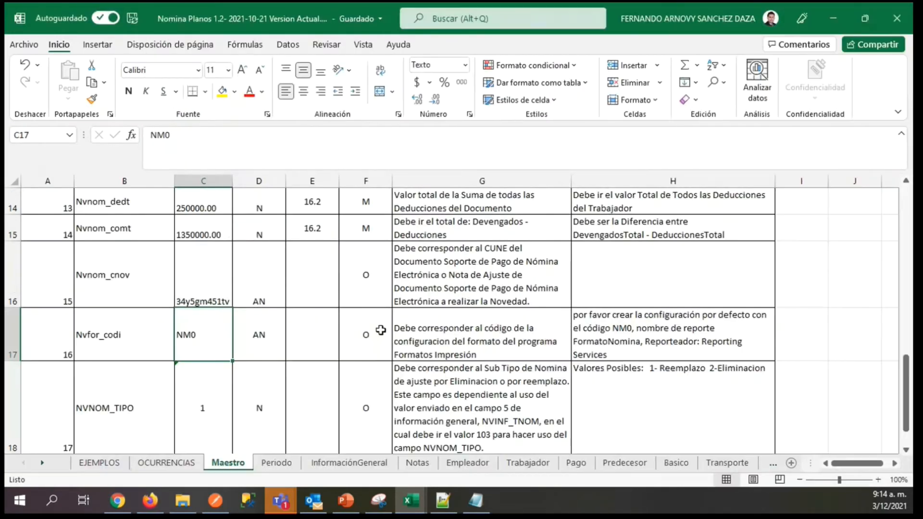
pyautogui.moveTo(906, 385); pyautogui.dragTo(906, 301)
pyautogui.click(260, 294)
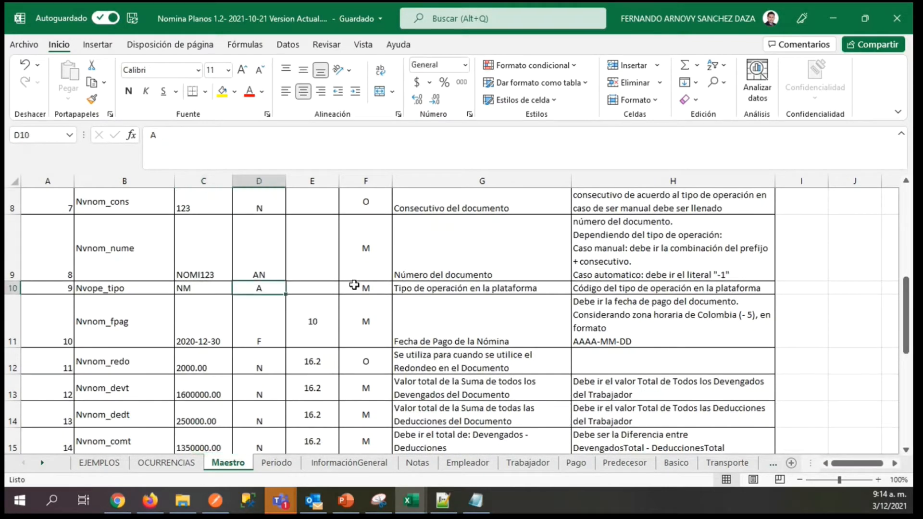
pyautogui.click(425, 291)
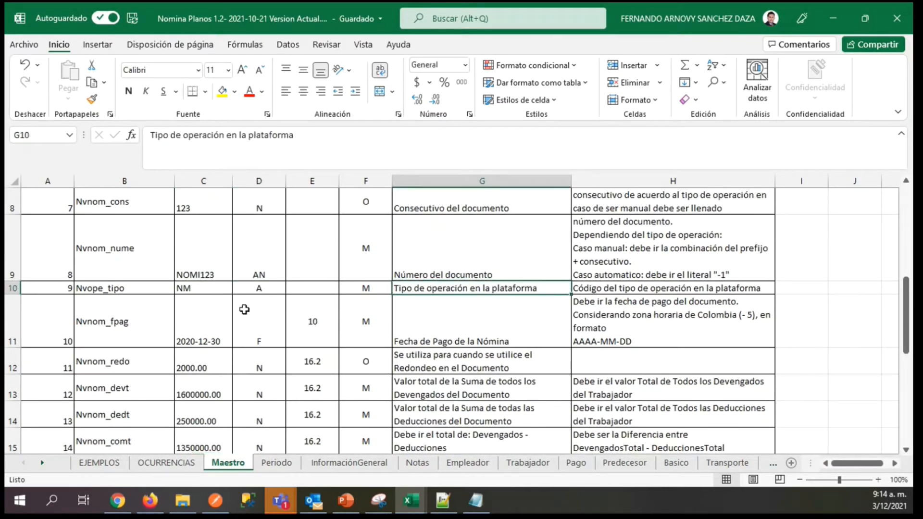
pyautogui.click(194, 289)
pyautogui.click(397, 339)
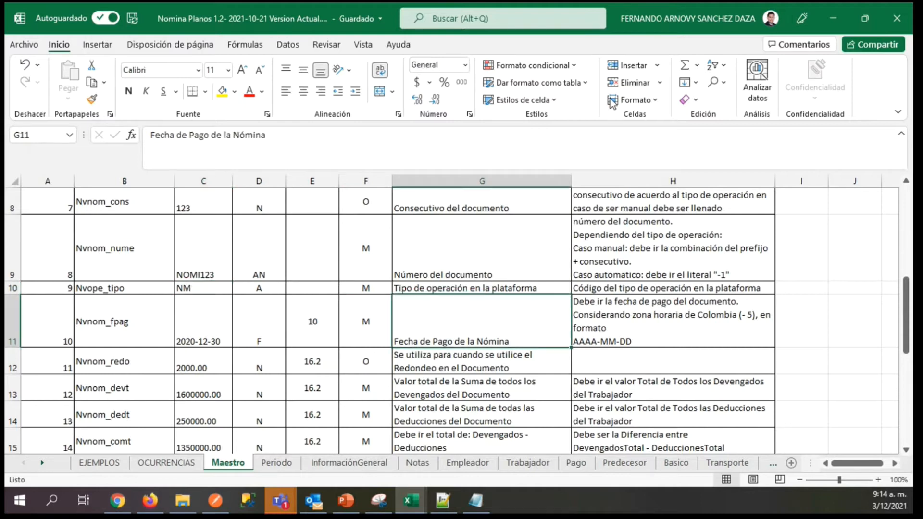
pyautogui.moveTo(390, 22); pyautogui.dragTo(0, 385)
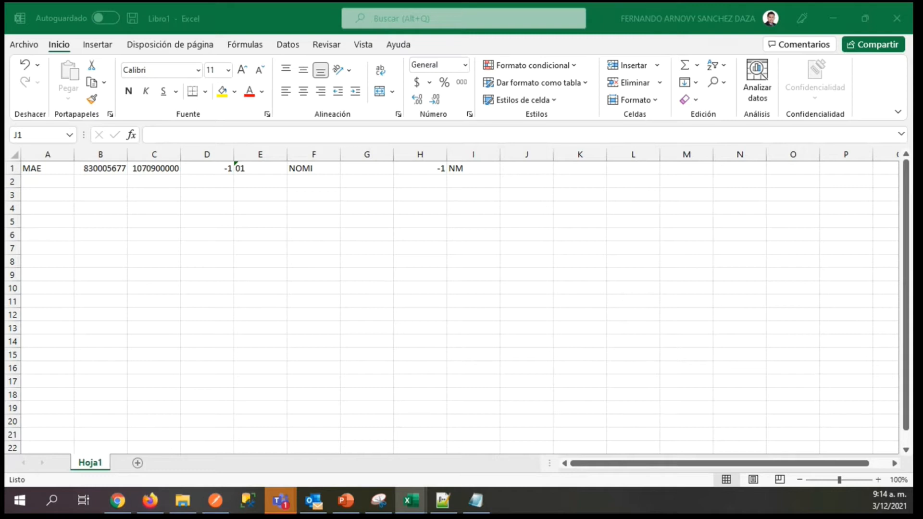
# Format cell J1 as a date using the year-month-day type 2012-03-14.
pyautogui.hotkey('alt', 'Tab')
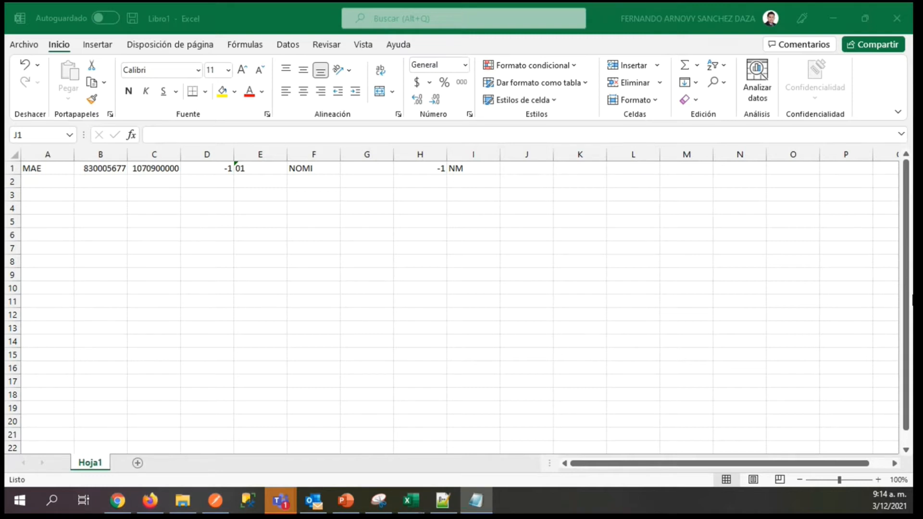
pyautogui.click(531, 168)
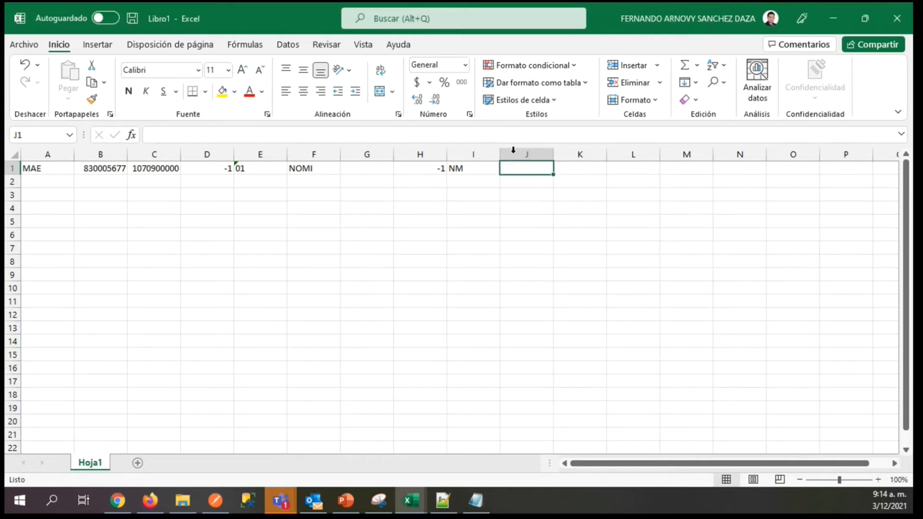
pyautogui.click(466, 66)
pyautogui.click(463, 369)
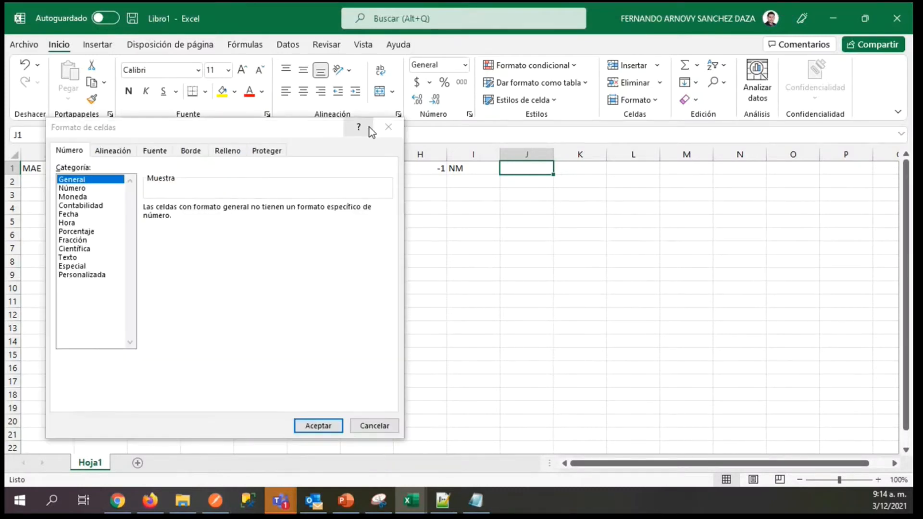
pyautogui.click(71, 214)
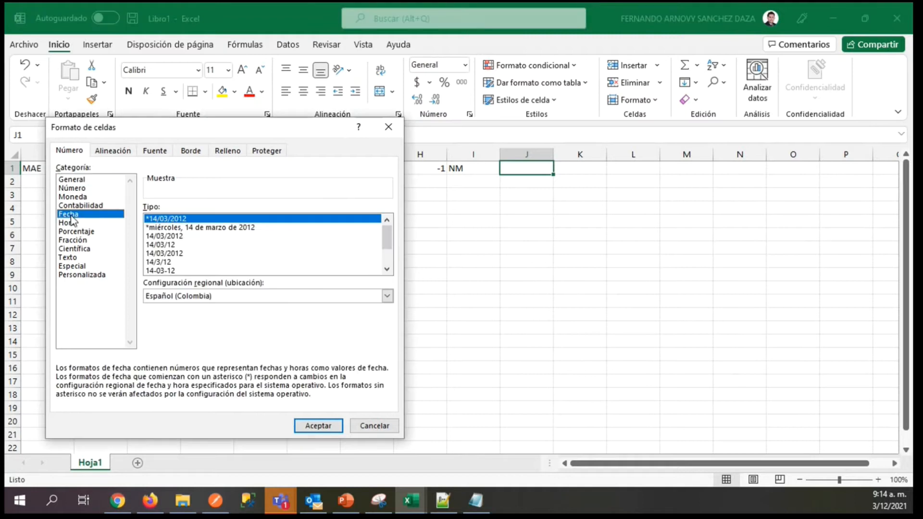
pyautogui.moveTo(387, 237); pyautogui.dragTo(387, 252)
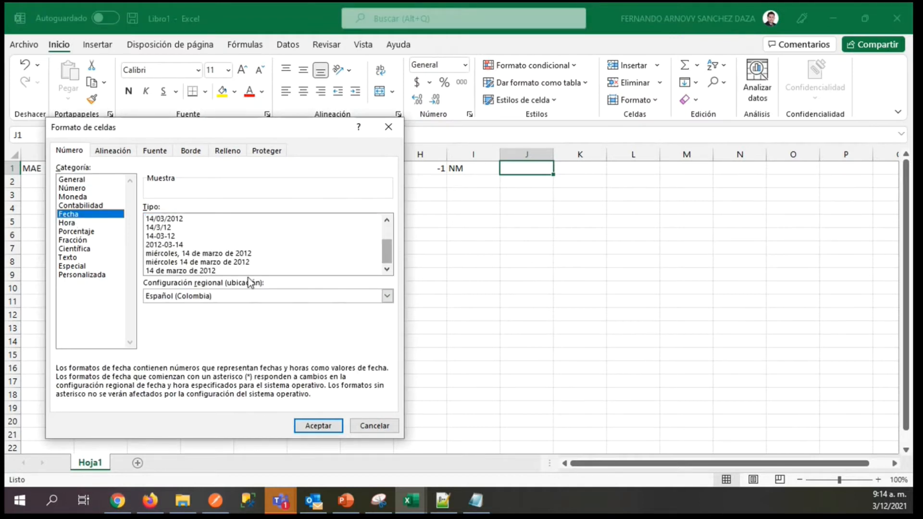
pyautogui.click(159, 246)
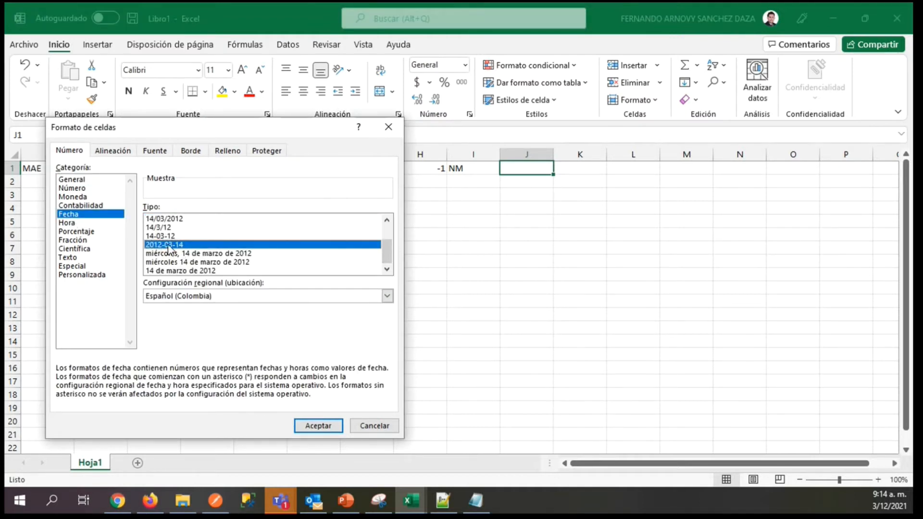
pyautogui.click(310, 422)
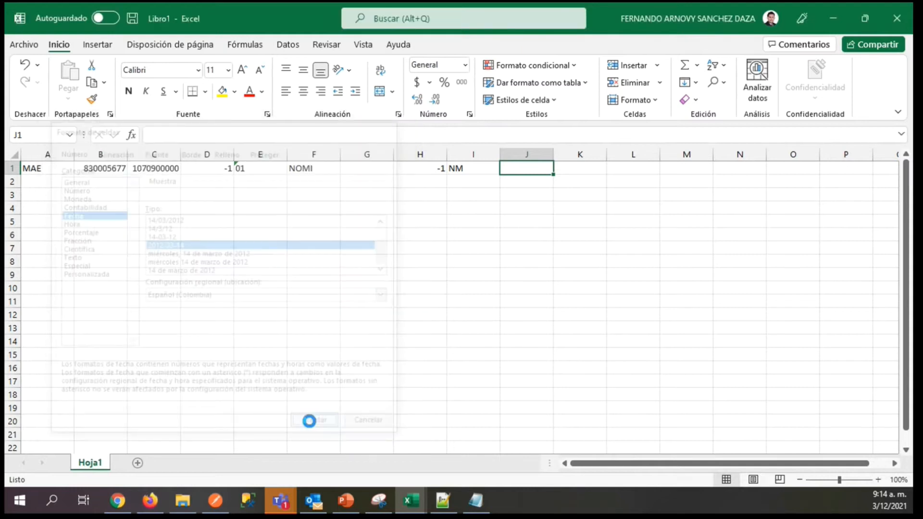
# Enter the payroll payment date 2021-11-30 in J1.
pyautogui.write('2021')
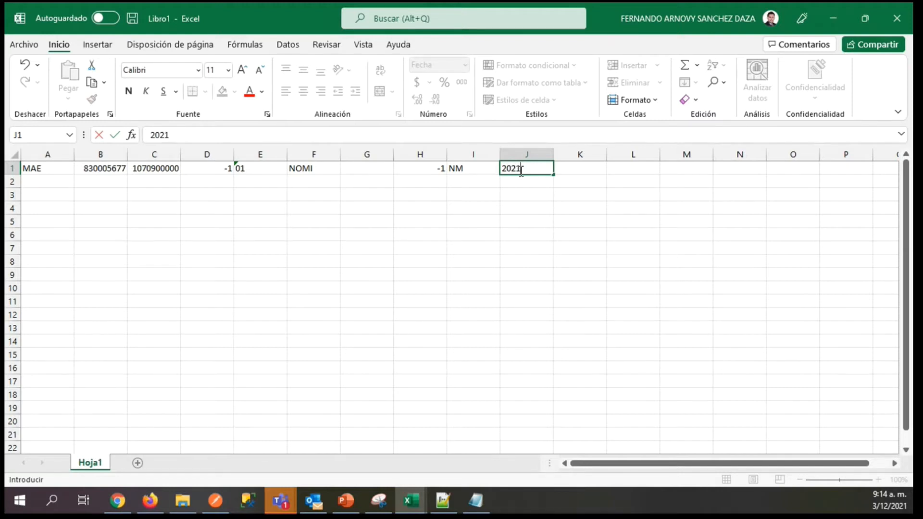
pyautogui.write('-11-30')
pyautogui.press('Tab')
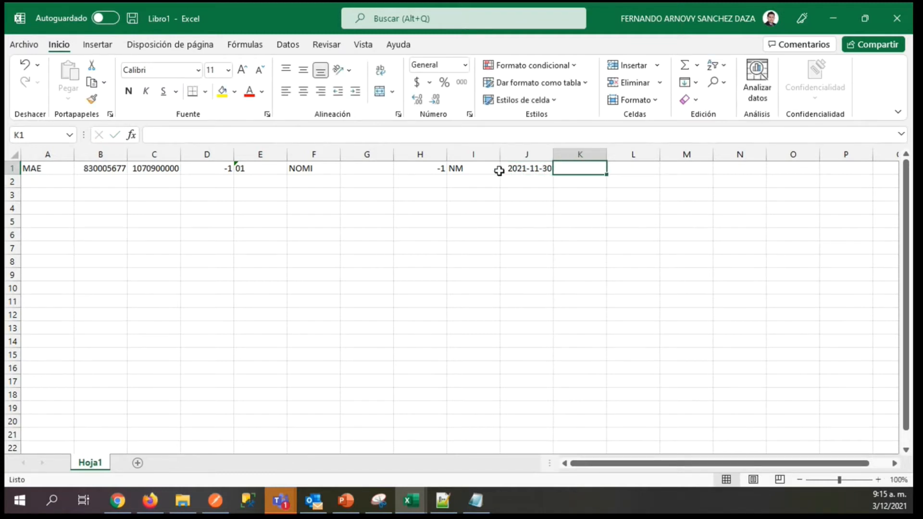
pyautogui.hotkey('alt', 'Tab')
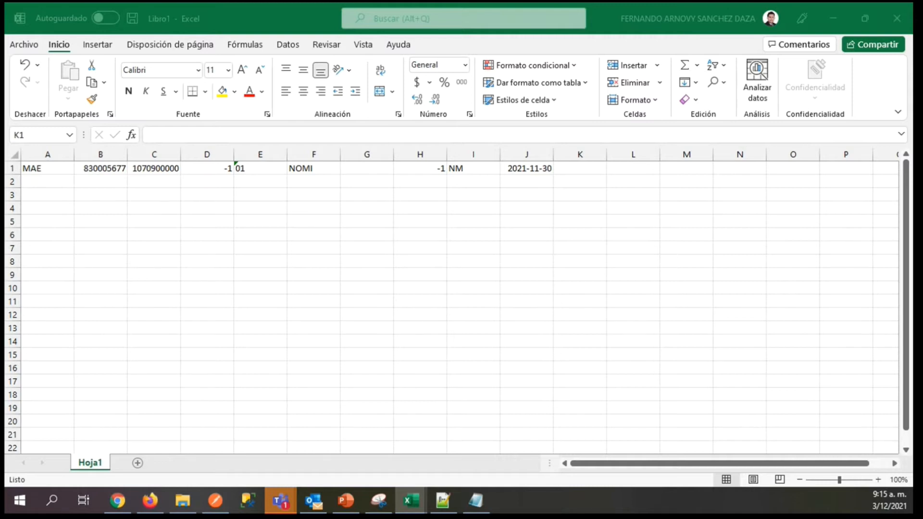
# Enter 0.00 in K1 of the Maestro record.
pyautogui.click(568, 169)
pyautogui.write('0')
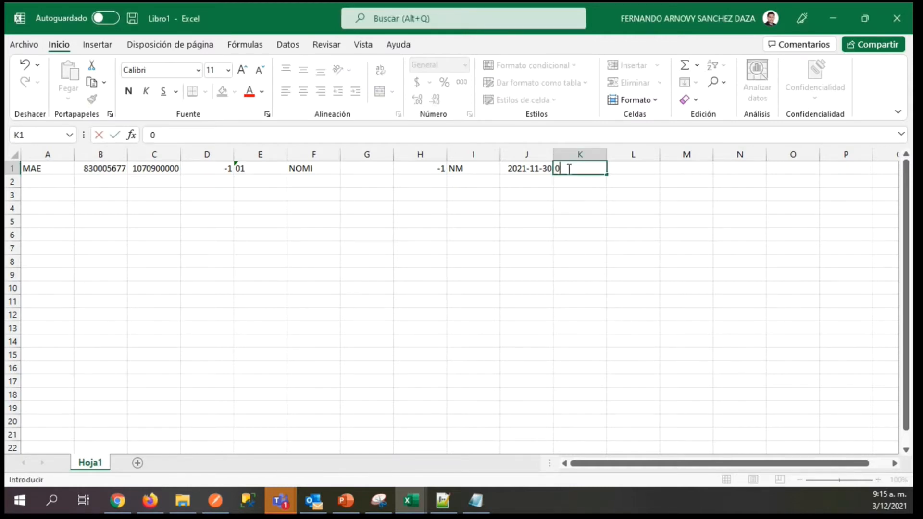
pyautogui.write('.00')
pyautogui.press('Tab')
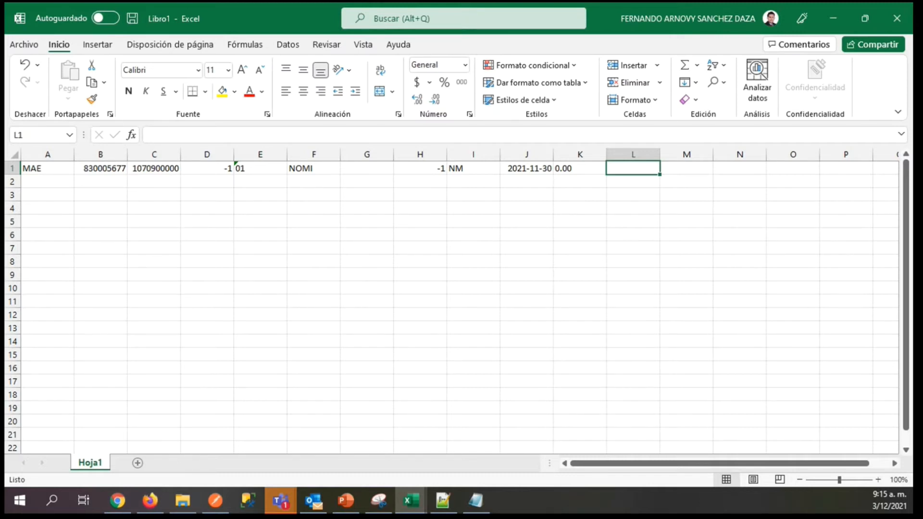
# Paste the copied amount into L1 and add two decimals so the entry reads 2212205.00.
pyautogui.hotkey('alt', 'Tab')
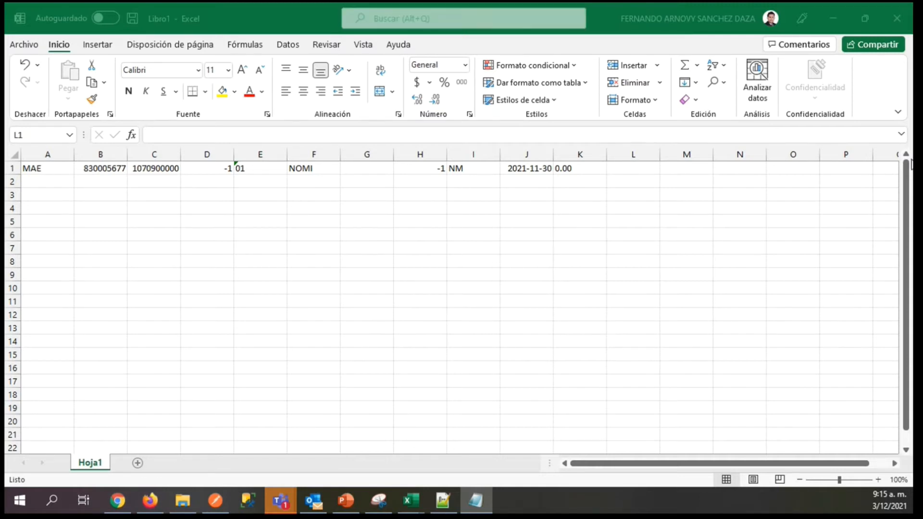
pyautogui.click(620, 168)
pyautogui.write('2212205')
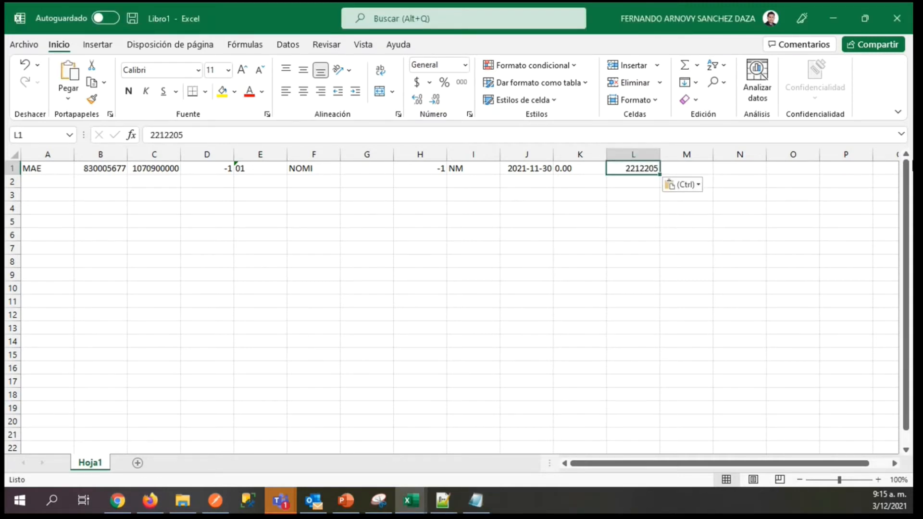
pyautogui.write('.00')
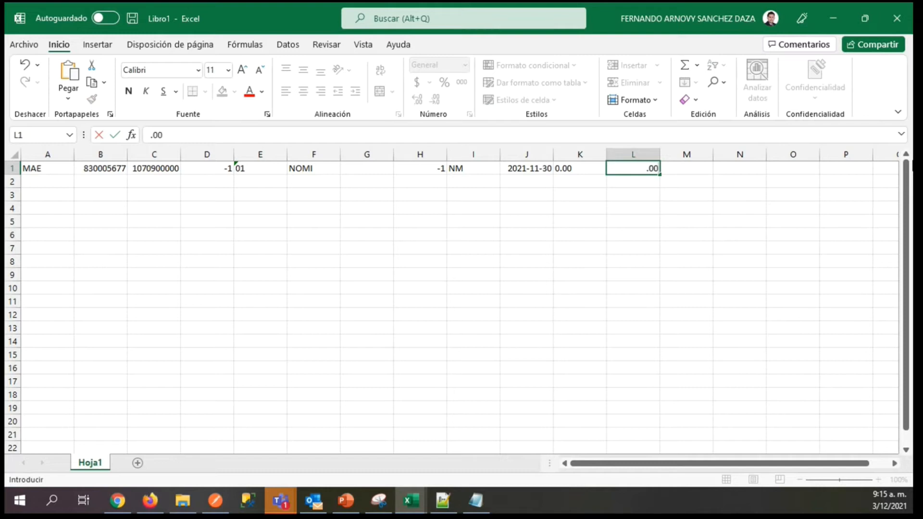
pyautogui.press('BackSpace')
pyautogui.press('BackSpace')
pyautogui.press('BackSpace')
pyautogui.write('2212205')
pyautogui.write('.00')
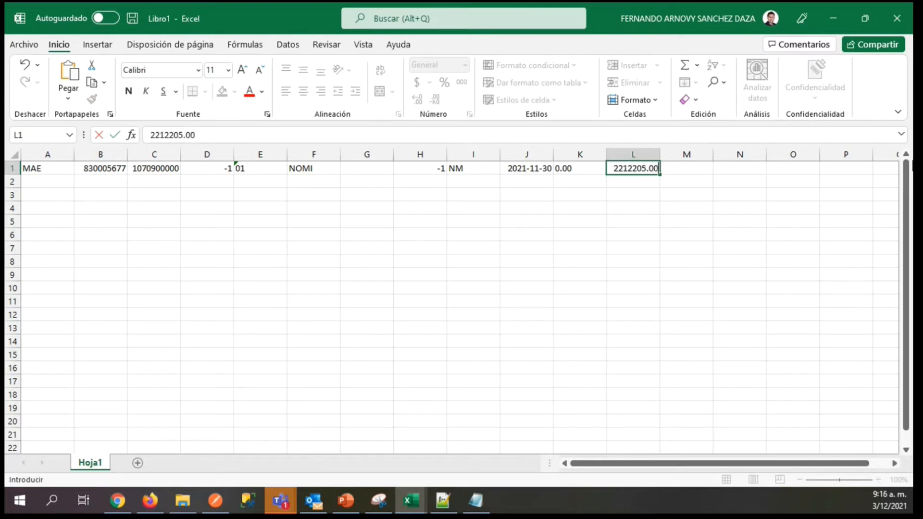
pyautogui.press('BackSpace')
pyautogui.press('BackSpace')
pyautogui.write('15')
pyautogui.press('BackSpace')
pyautogui.press('BackSpace')
pyautogui.write('00')
pyautogui.press('Tab')
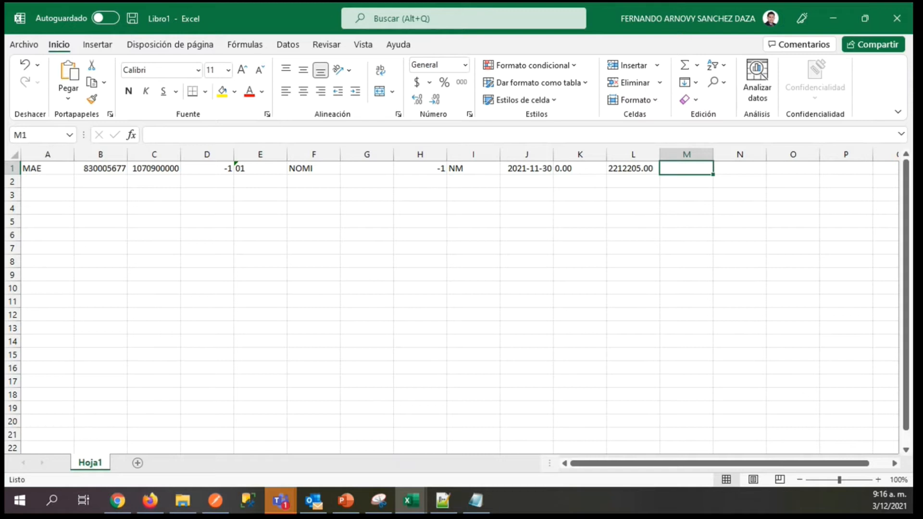
# Paste the copied amount 277000 into M1 and append two zero decimals.
pyautogui.hotkey('alt', 'Tab')
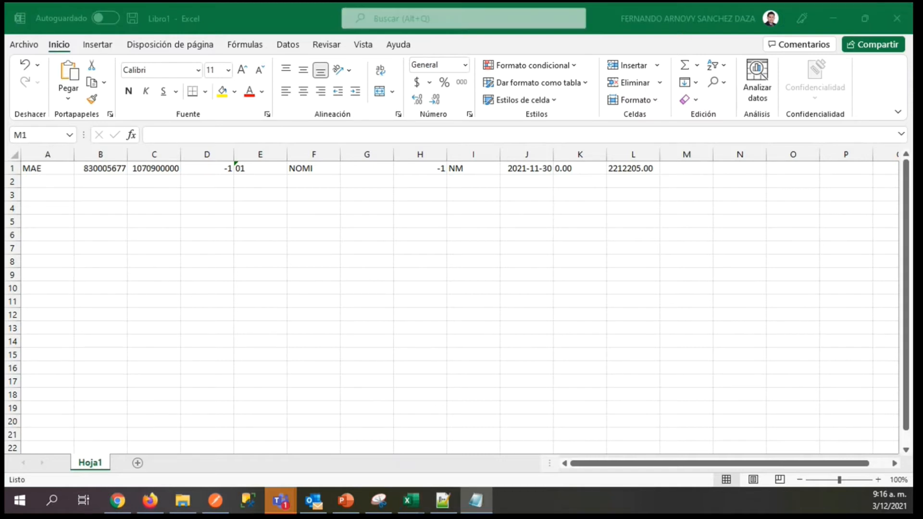
pyautogui.click(678, 171)
pyautogui.write('277000')
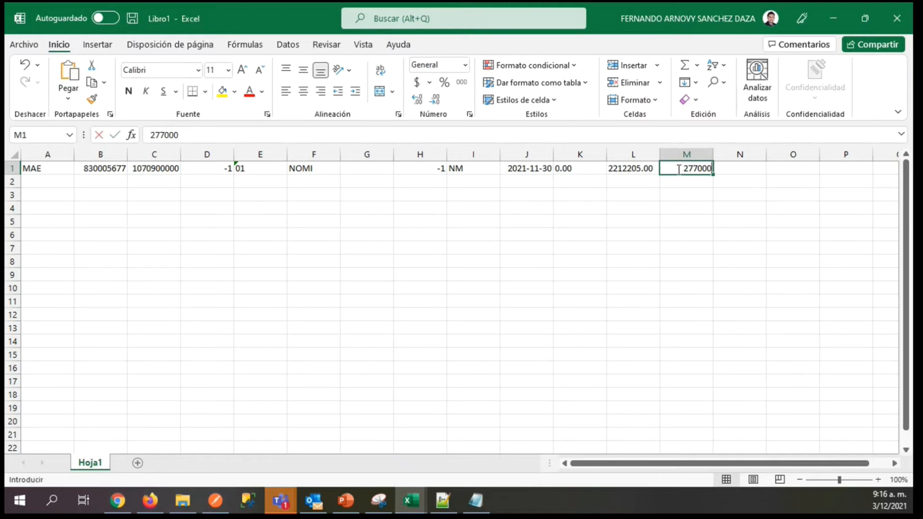
pyautogui.write('.00')
pyautogui.press('BackSpace')
pyautogui.press('BackSpace')
pyautogui.write('277000')
pyautogui.write('.00')
pyautogui.press('Tab')
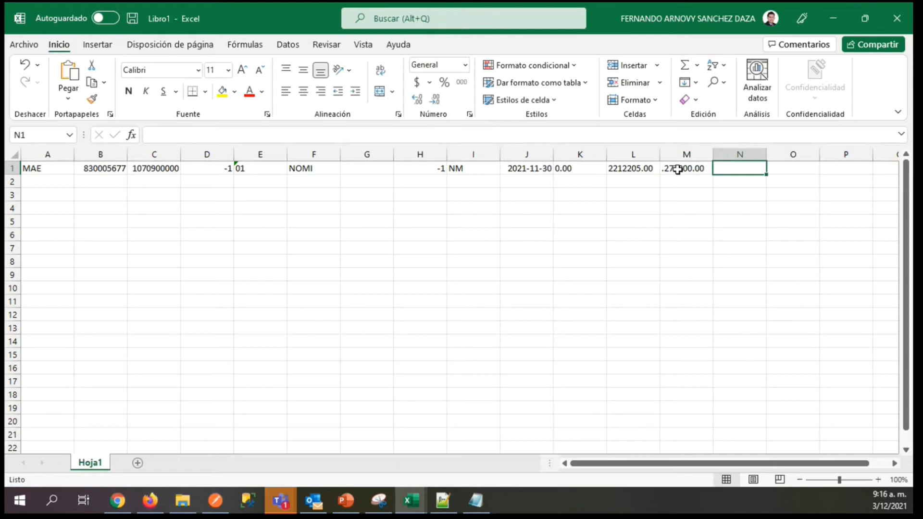
# Remove the stray leading decimal point from M1 so the entry reads 277000.00.
pyautogui.click(657, 184)
pyautogui.click(668, 172)
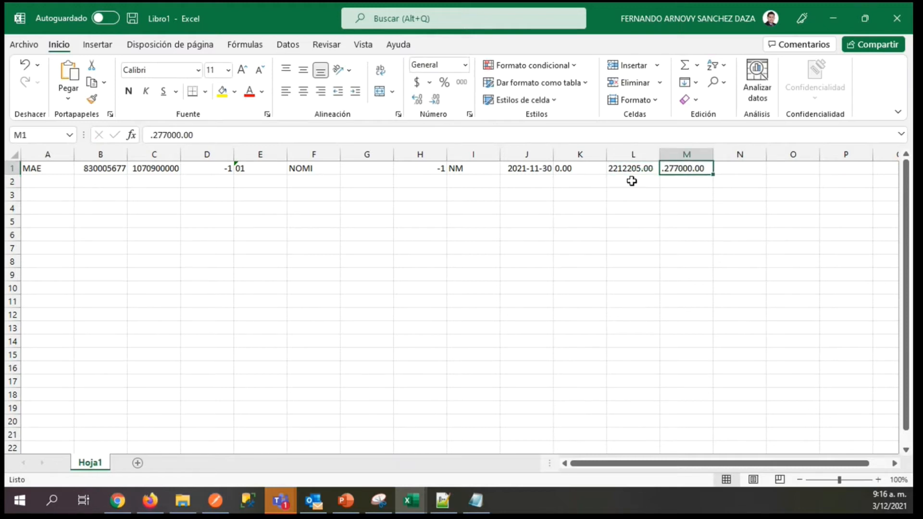
pyautogui.click(156, 135)
pyautogui.press('BackSpace')
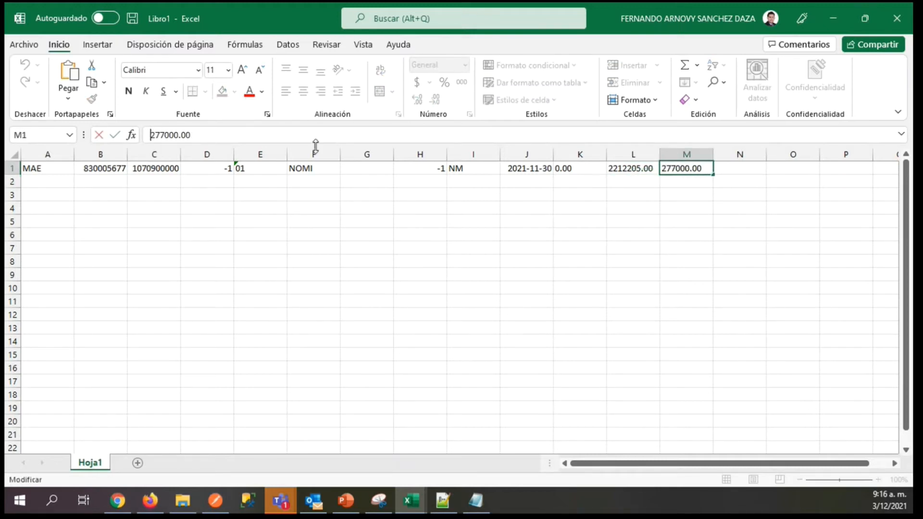
pyautogui.press('Tab')
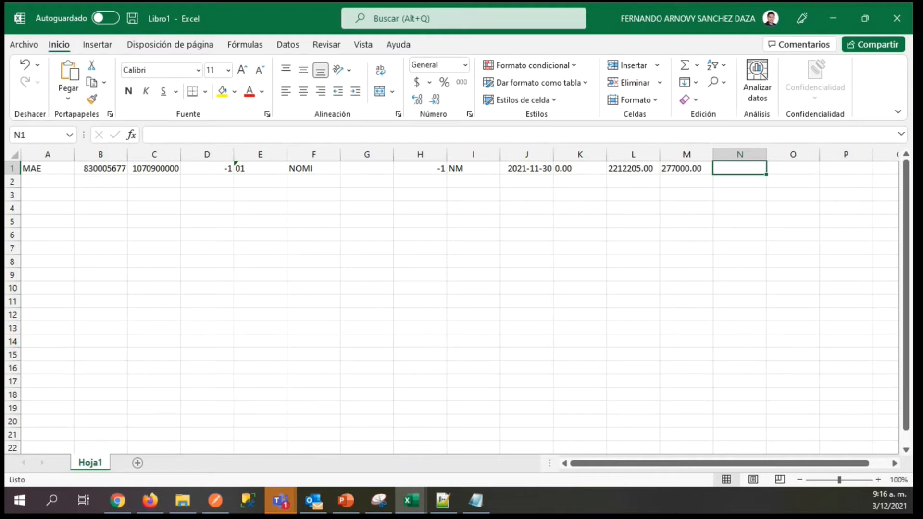
# Paste the copied amount 1935205 into N1.
pyautogui.hotkey('alt', 'Tab')
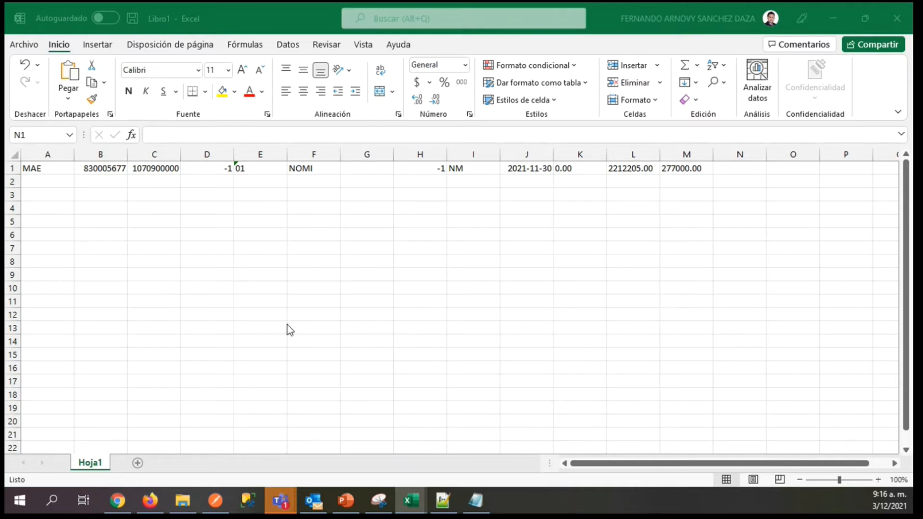
pyautogui.hotkey('alt', 'Tab')
pyautogui.click(624, 169)
pyautogui.click(698, 167)
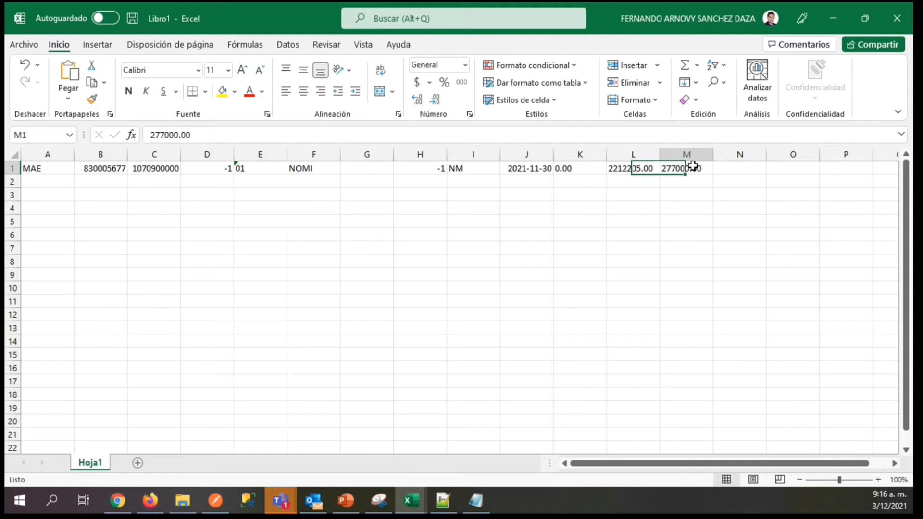
pyautogui.click(724, 168)
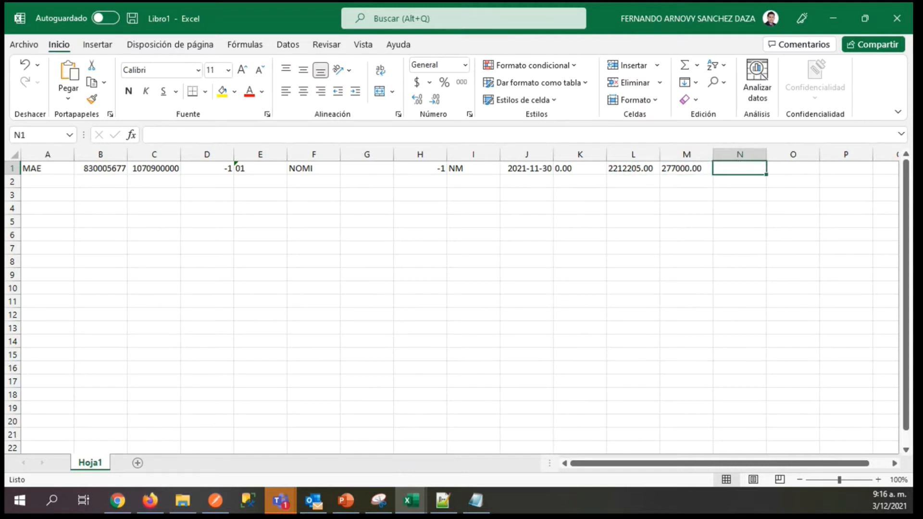
pyautogui.hotkey('alt', 'Tab')
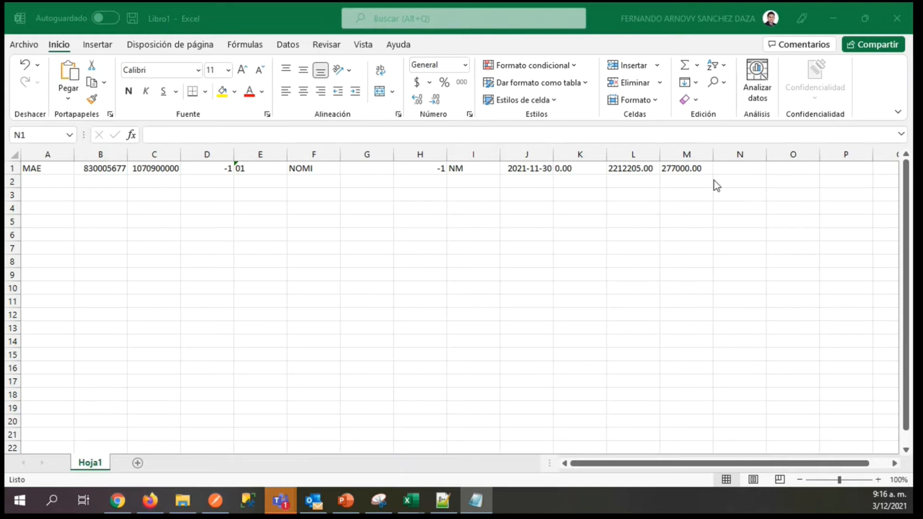
pyautogui.click(723, 167)
pyautogui.write('1935205')
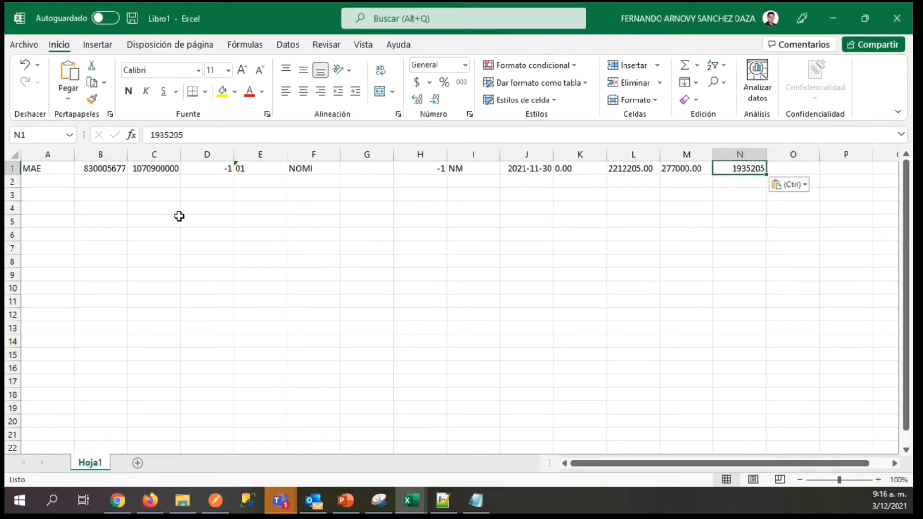
pyautogui.press('Tab')
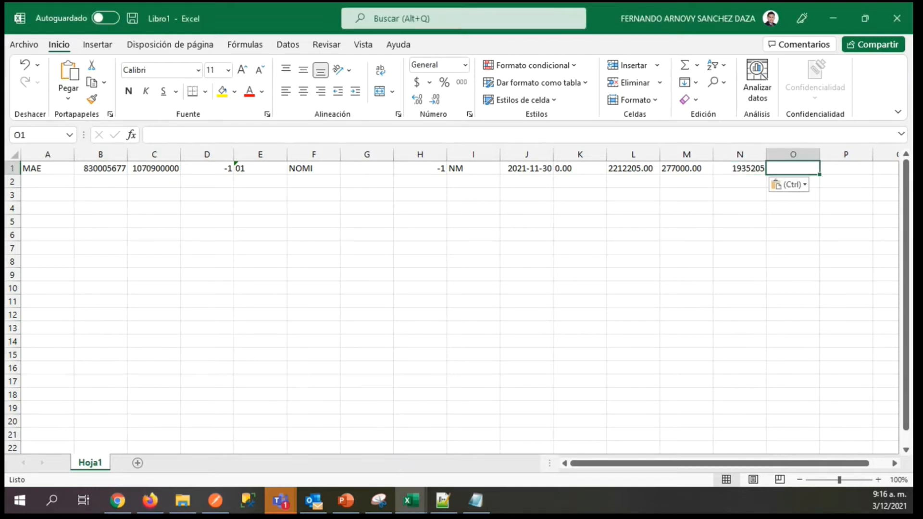
# Leave O1 blank and enter the code NM0 in P1.
pyautogui.hotkey('alt', 'Tab')
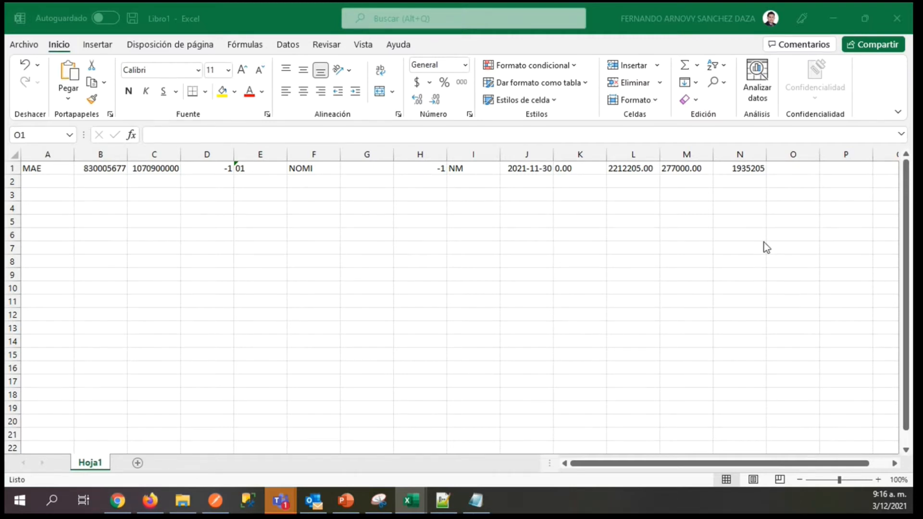
pyautogui.click(798, 169)
pyautogui.hotkey('ctrl', 'v')
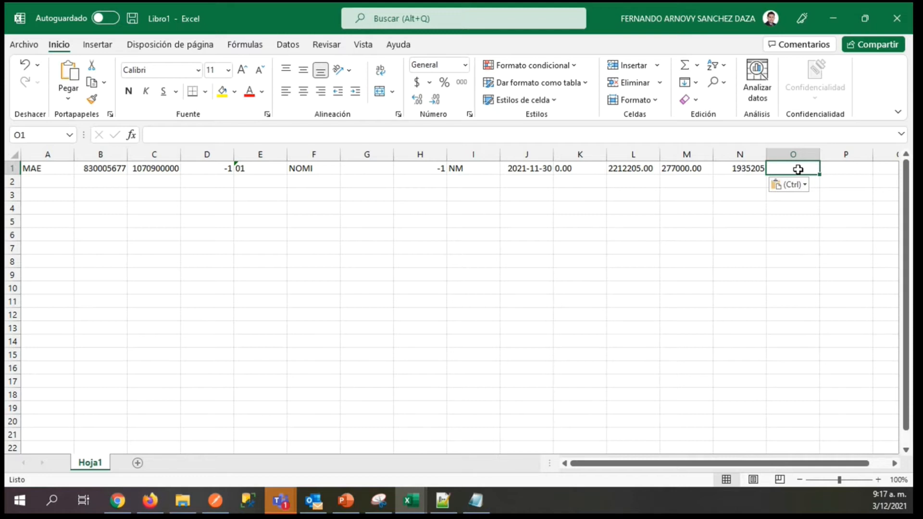
pyautogui.press('Tab')
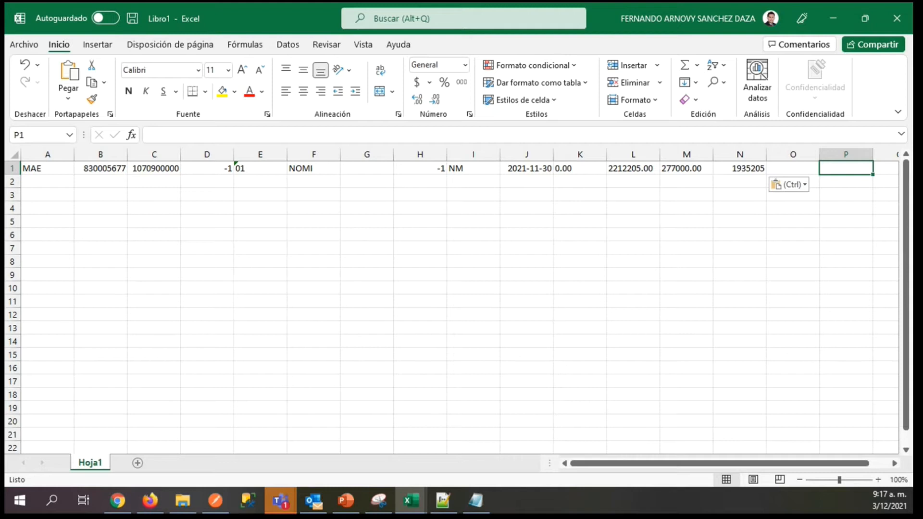
pyautogui.hotkey('alt', 'Tab')
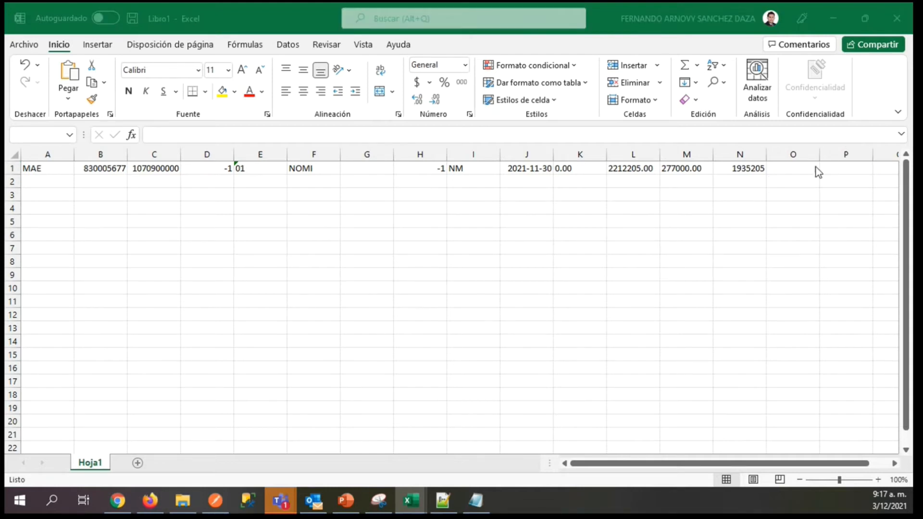
pyautogui.click(837, 169)
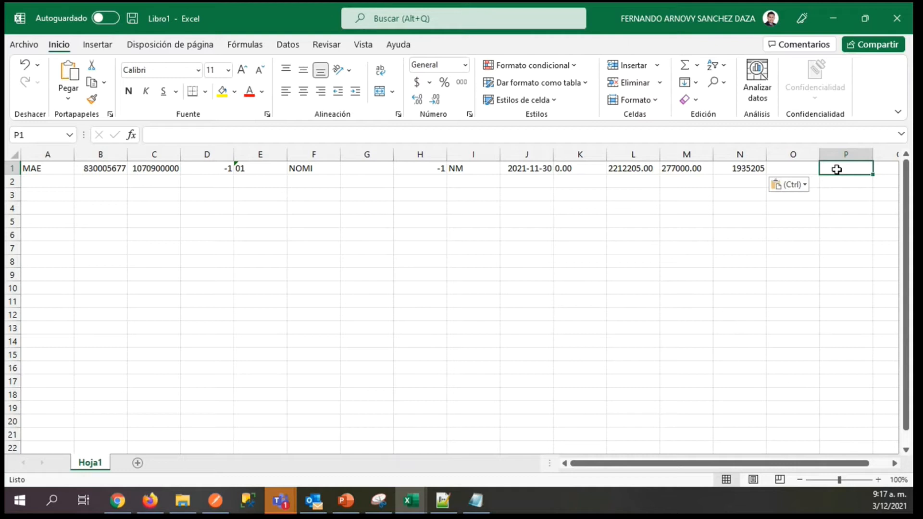
pyautogui.write('NM0')
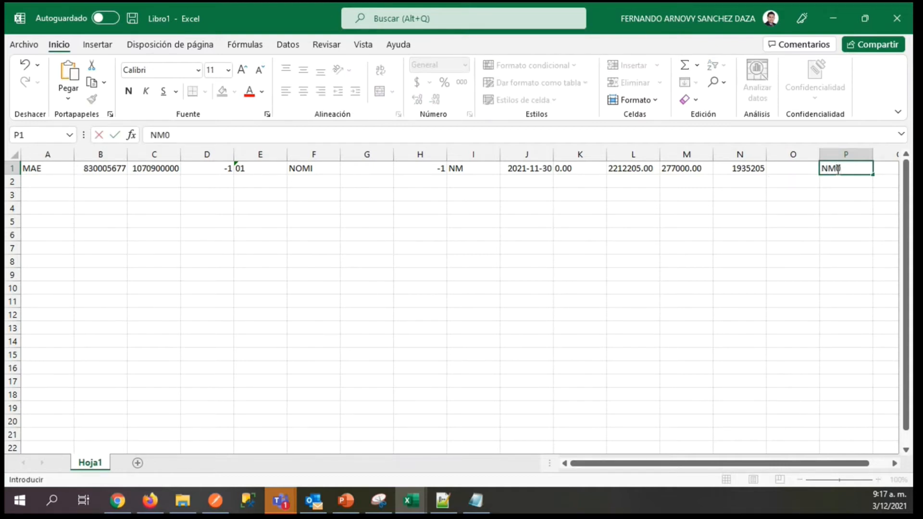
pyautogui.press('Tab')
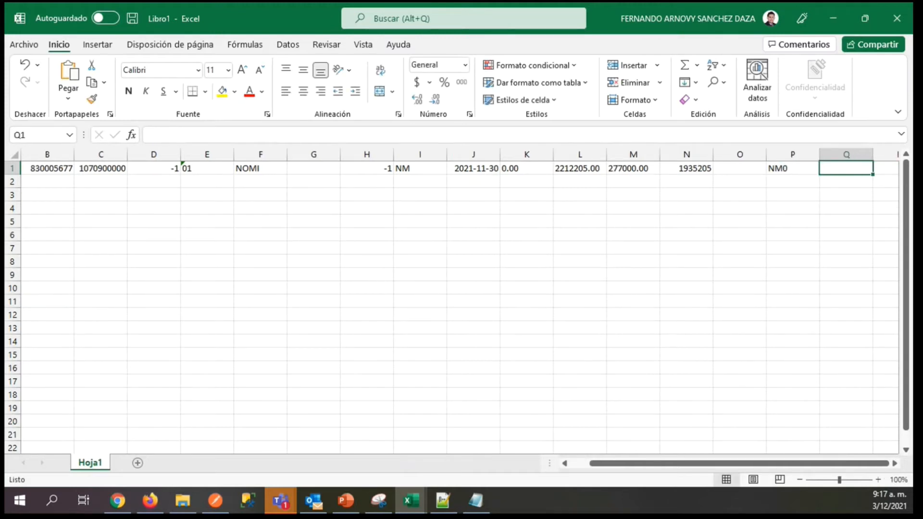
pyautogui.hotkey('alt', 'Tab')
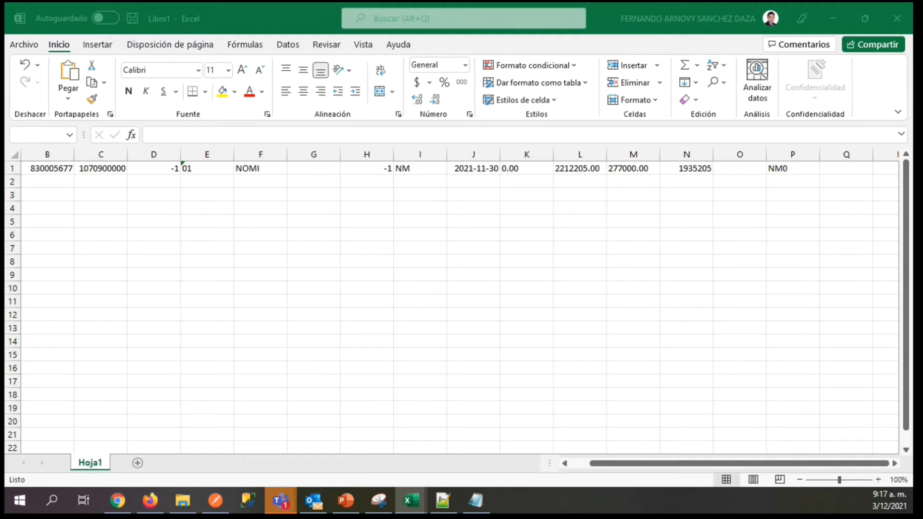
pyautogui.click(828, 173)
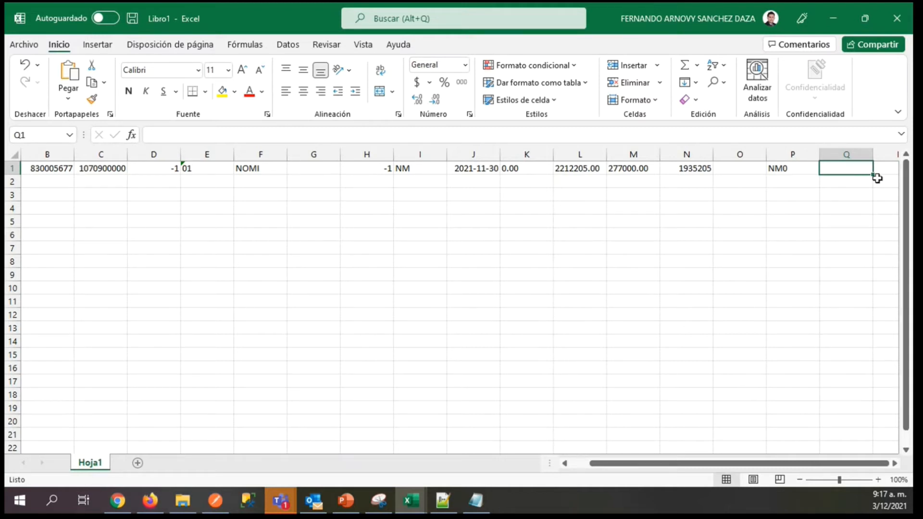
pyautogui.scroll(-1, 908, 196)
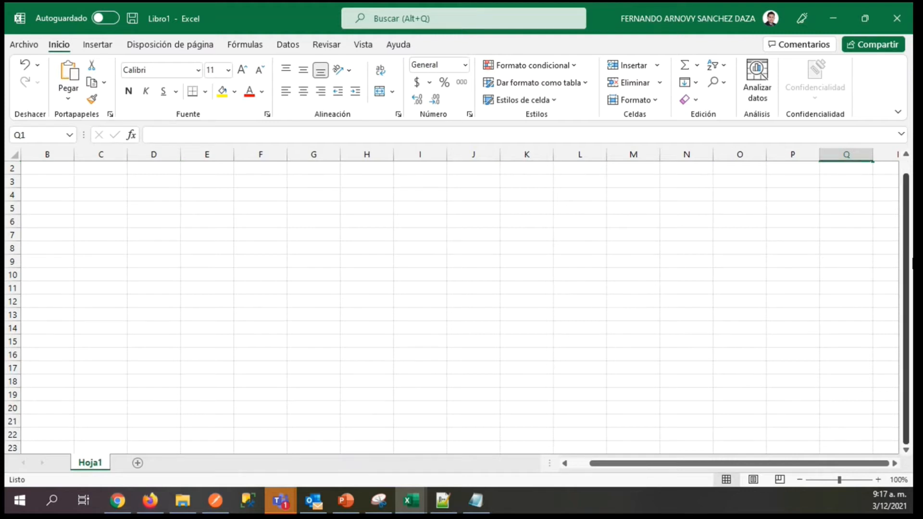
pyautogui.scroll(1, 907, 196)
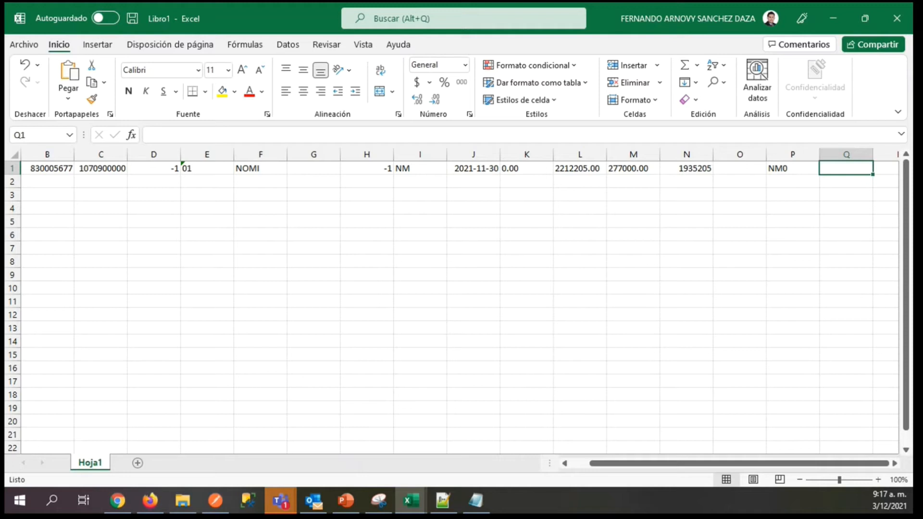
pyautogui.hotkey('alt', 'Tab')
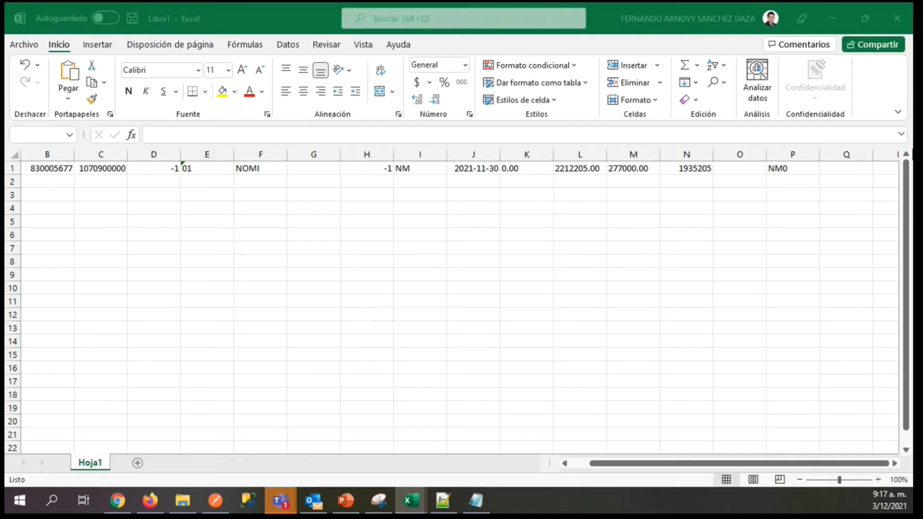
pyautogui.click(846, 169)
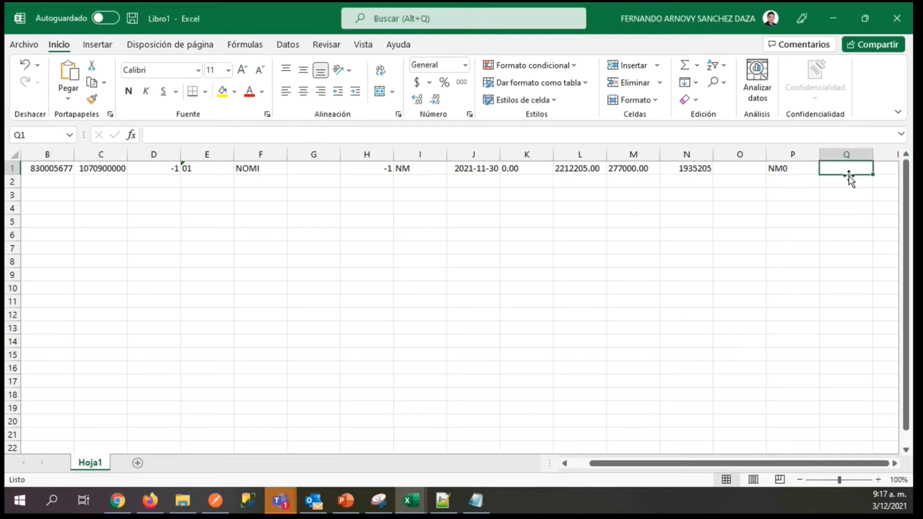
pyautogui.moveTo(907, 188); pyautogui.dragTo(907, 153)
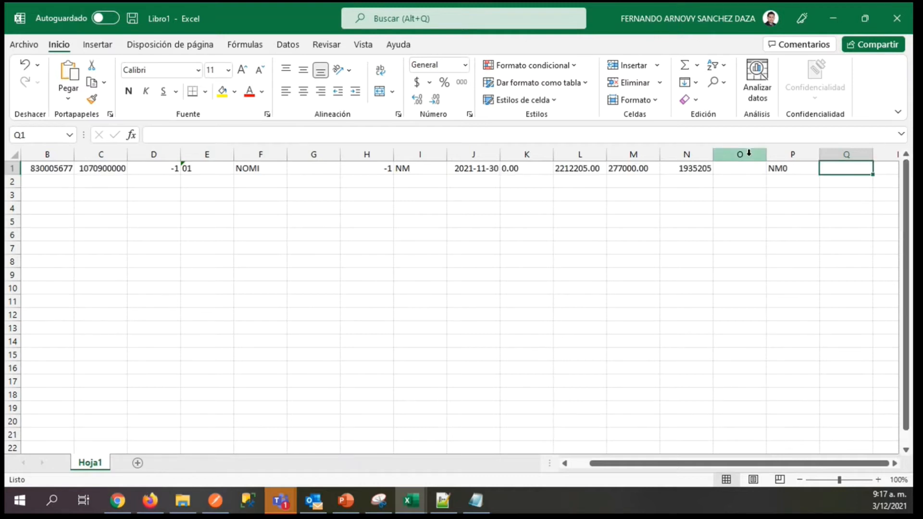
# Go back to the start of the record and select A2 for the next record line.
pyautogui.click(785, 165)
pyautogui.press('Left')
pyautogui.press('Left')
pyautogui.press('Left')
pyautogui.press('Left')
pyautogui.press('Left')
pyautogui.press('Left')
pyautogui.press('Left')
pyautogui.press('Left')
pyautogui.press('Left')
pyautogui.press('Left')
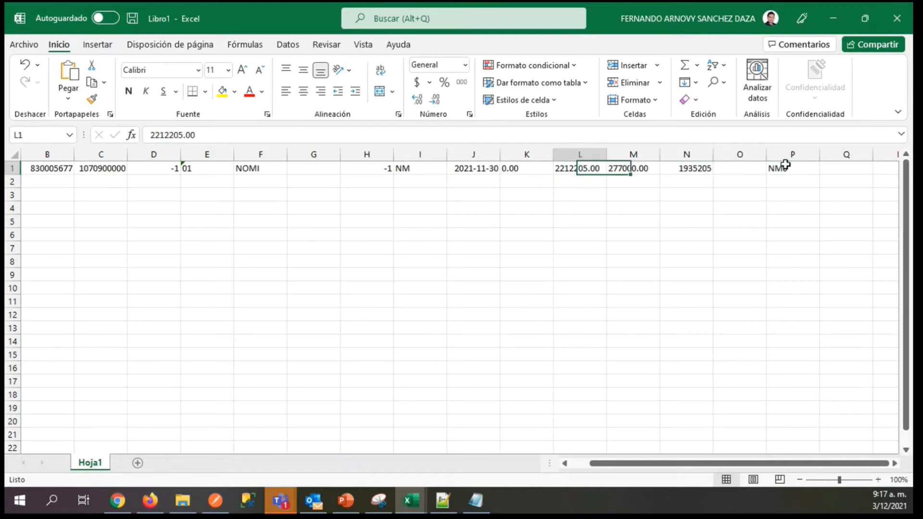
pyautogui.press('Left')
pyautogui.press('Left')
pyautogui.press('Left')
pyautogui.press('Left')
pyautogui.press('Left')
pyautogui.press('Down')
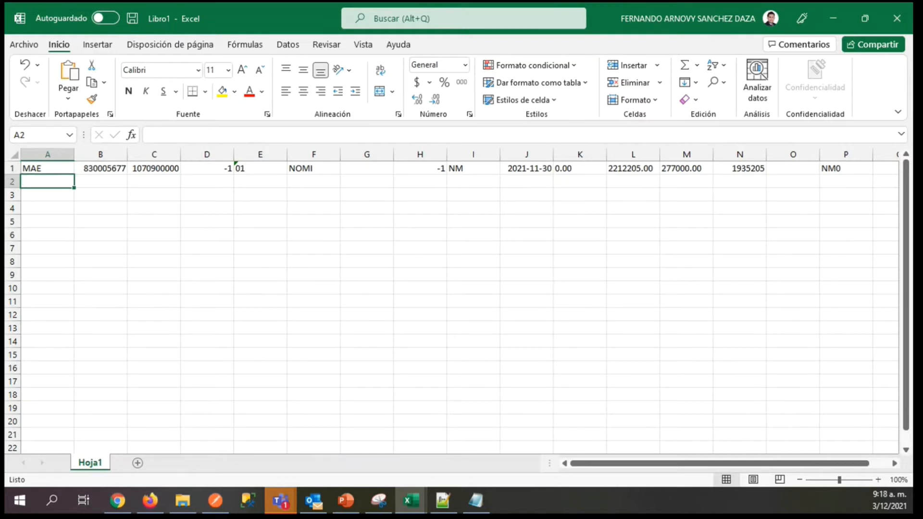
# Enter the record type PER in A2 to start the second record line.
pyautogui.hotkey('alt', 'Tab')
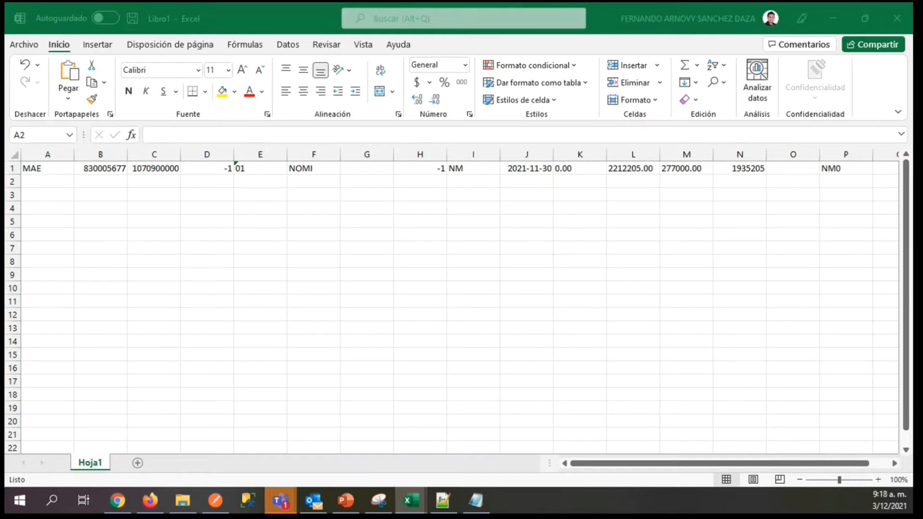
pyautogui.click(33, 181)
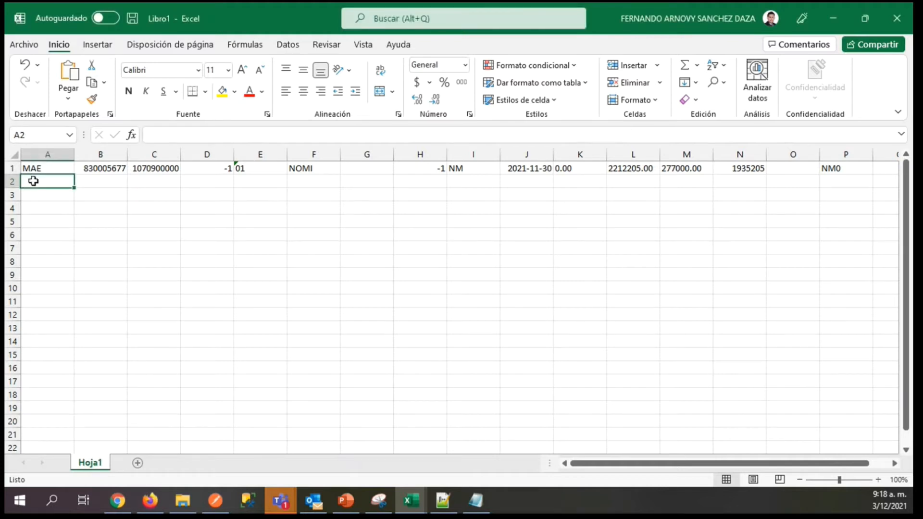
pyautogui.write('PRE')
pyautogui.press('BackSpace')
pyautogui.write('ER')
pyautogui.press('Tab')
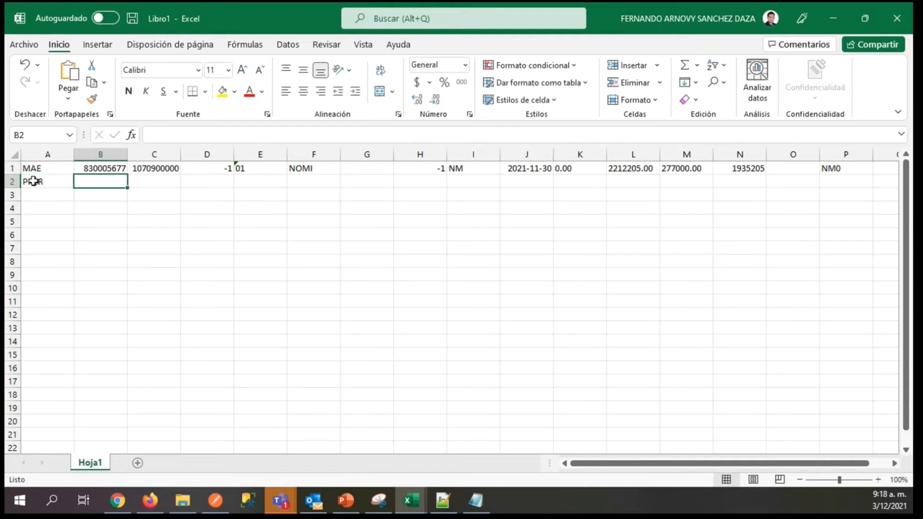
pyautogui.click(33, 181)
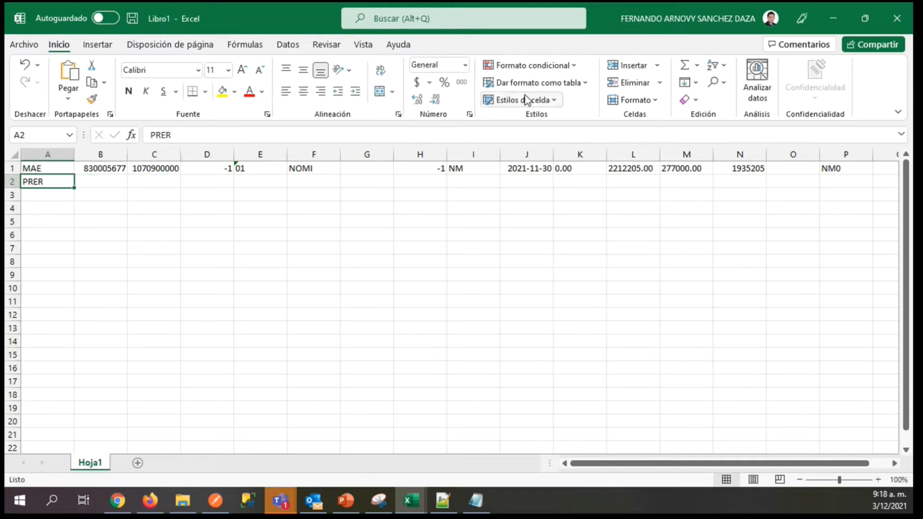
pyautogui.write('PER')
pyautogui.press('Tab')
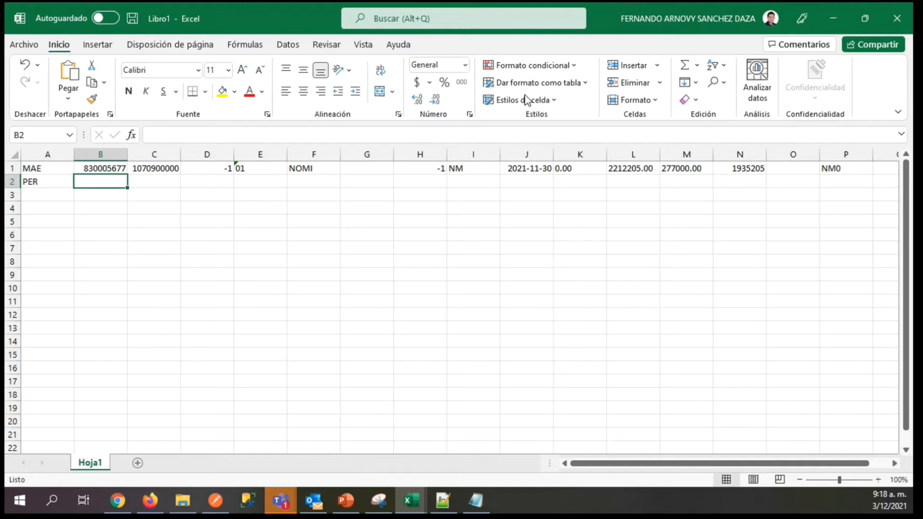
# Copy the identification numbers from B1 and C1 into B2 and C2, and enter -1 in D2.
pyautogui.press('Up')
pyautogui.hotkey('ctrl', 'c')
pyautogui.press('Down')
pyautogui.hotkey('ctrl', 'v')
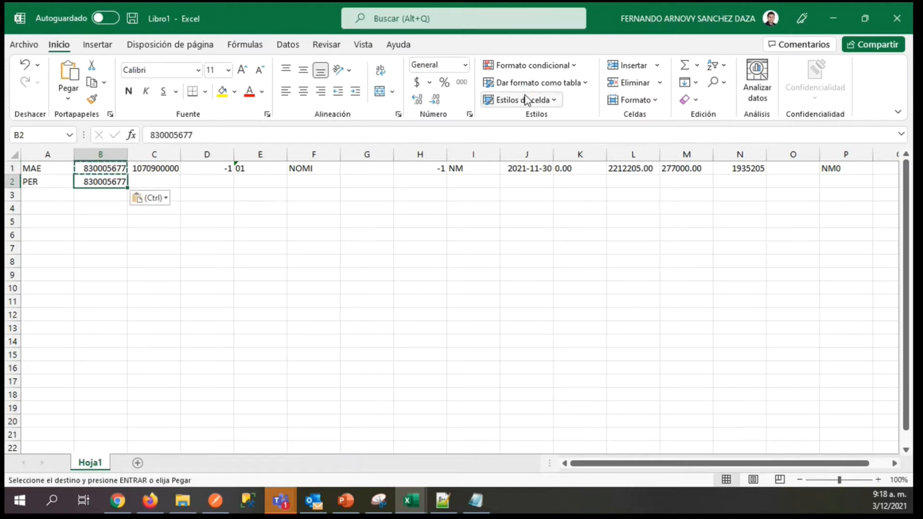
pyautogui.press('Up')
pyautogui.press('Right')
pyautogui.hotkey('ctrl', 'c')
pyautogui.press('Down')
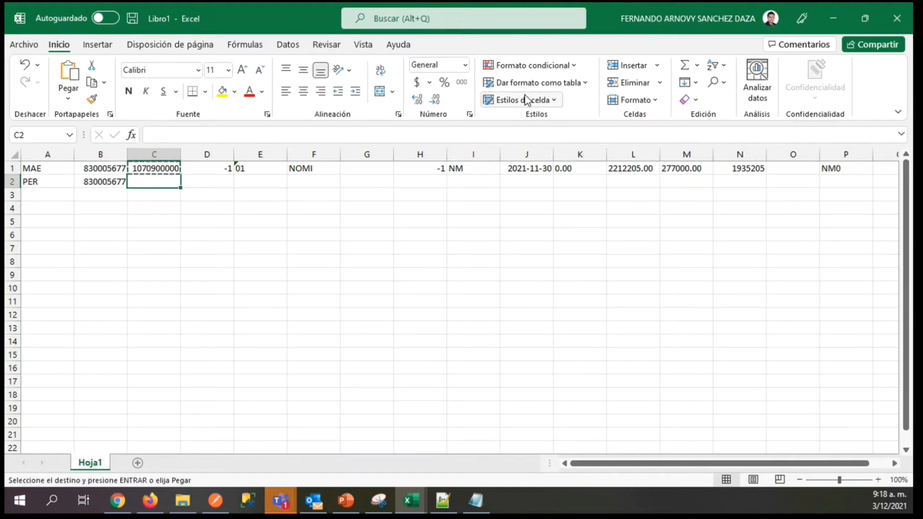
pyautogui.hotkey('ctrl', 'v')
pyautogui.press('Right')
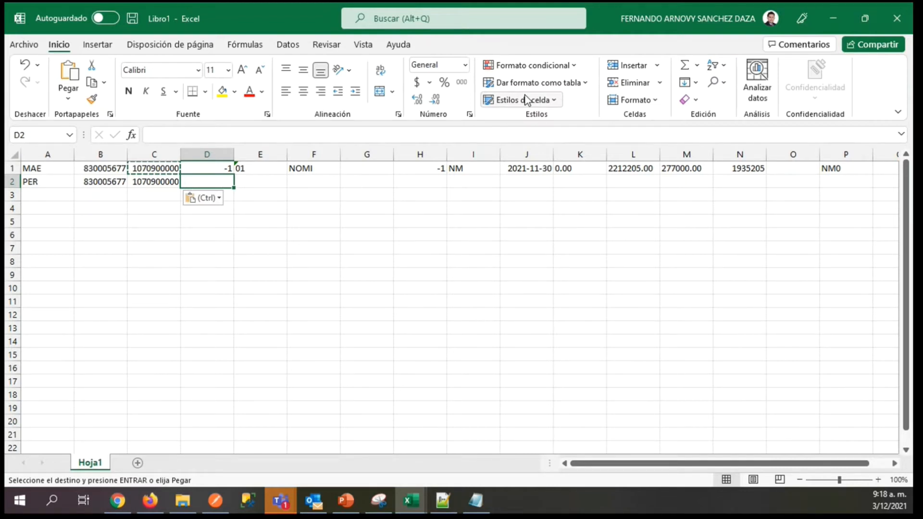
pyautogui.write('-1')
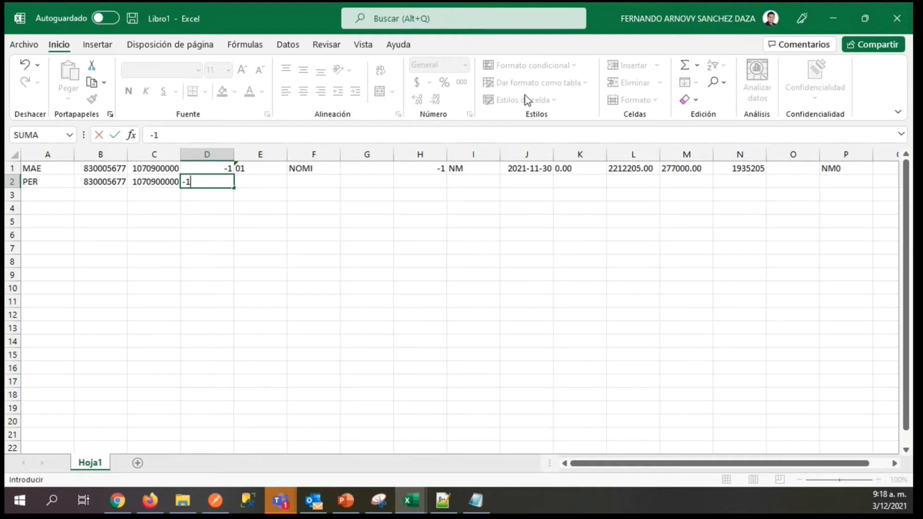
pyautogui.press('Tab')
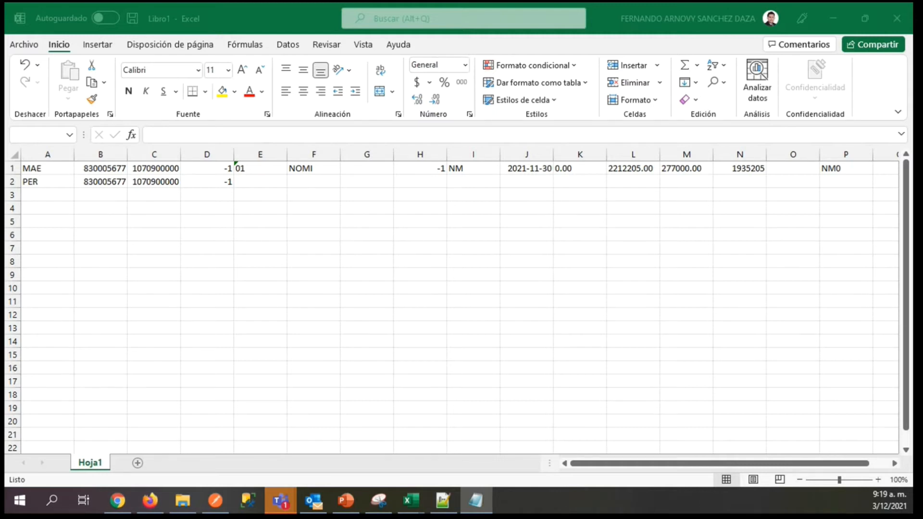
# Format E2 as a date using the year-month-day type 2012-03-14.
pyautogui.click(260, 185)
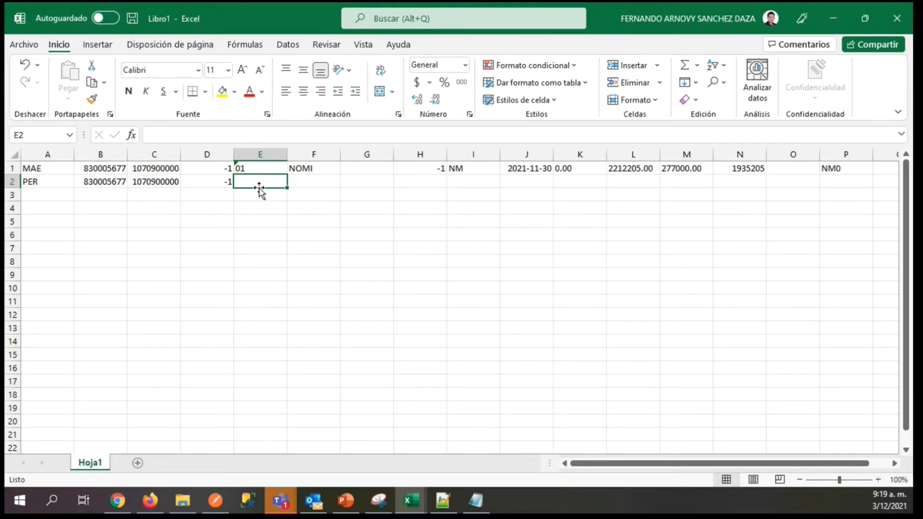
pyautogui.hotkey('alt', 'Tab')
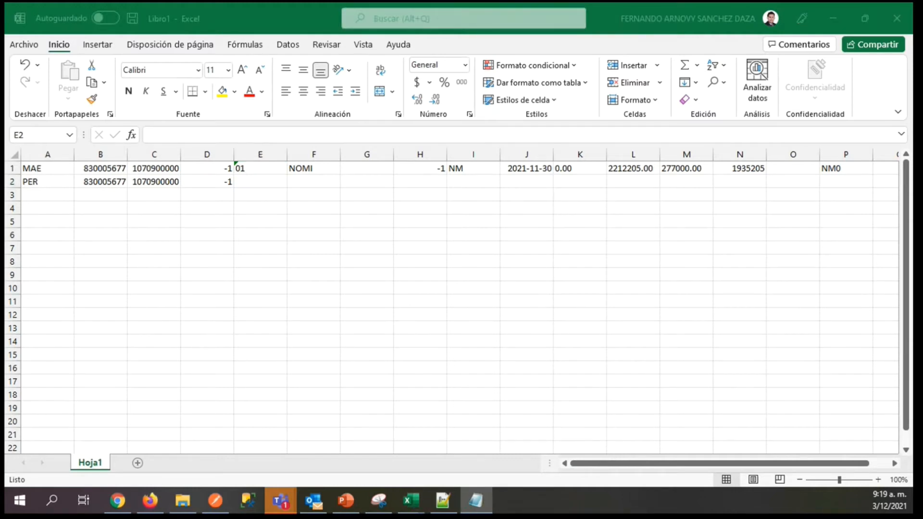
pyautogui.hotkey('alt', 'Tab')
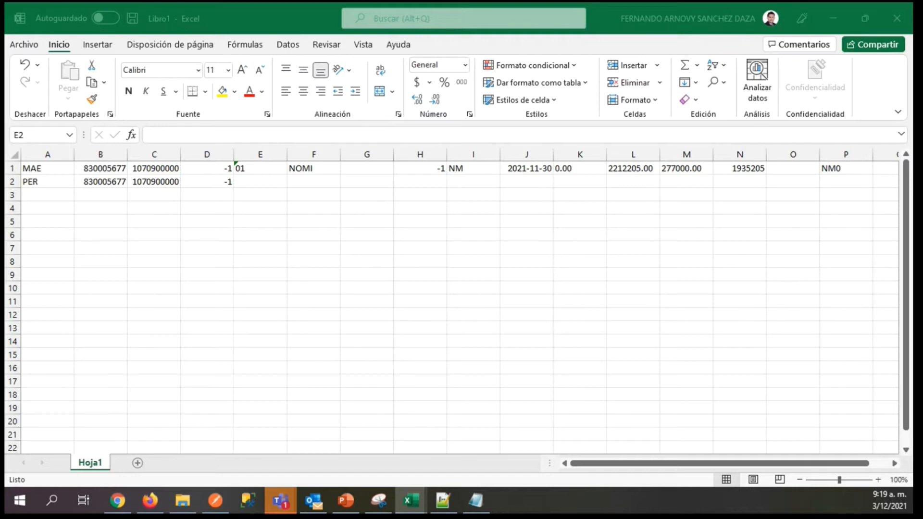
pyautogui.click(251, 182)
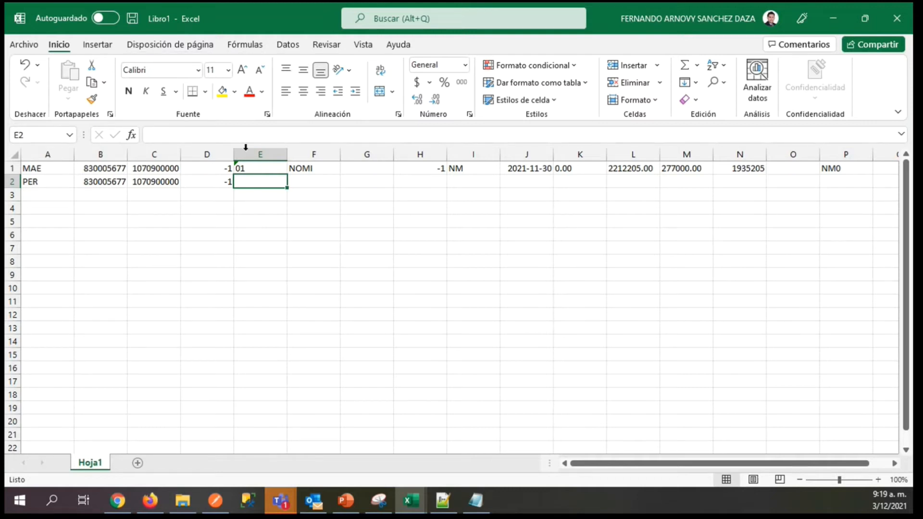
pyautogui.click(465, 64)
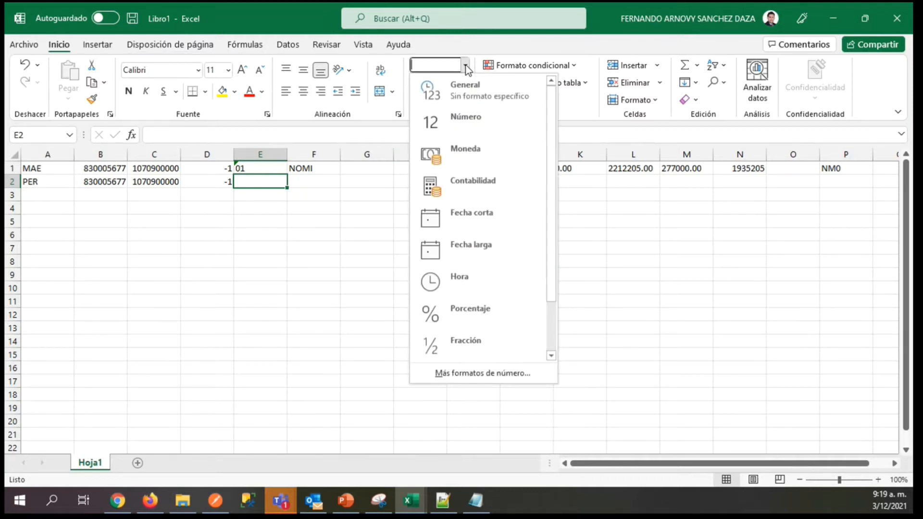
pyautogui.click(467, 368)
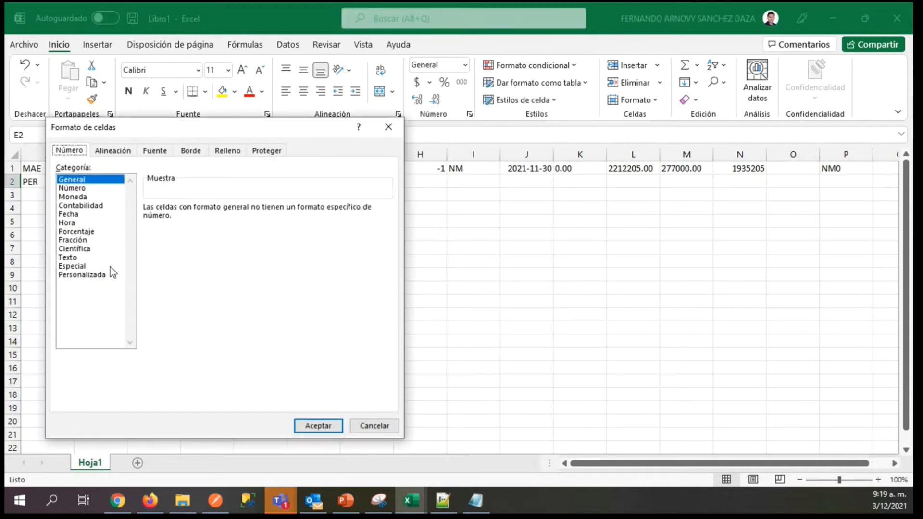
pyautogui.click(69, 214)
pyautogui.click(387, 269)
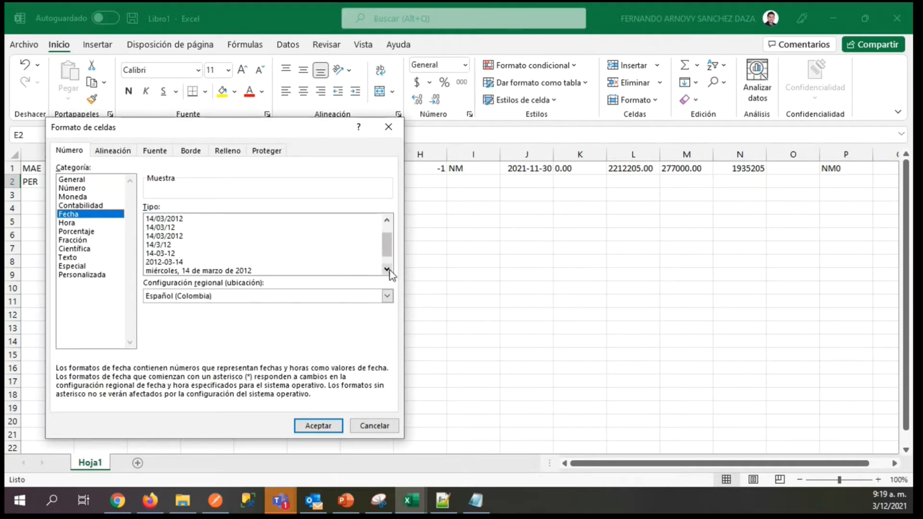
pyautogui.click(386, 269)
pyautogui.doubleClick(156, 245)
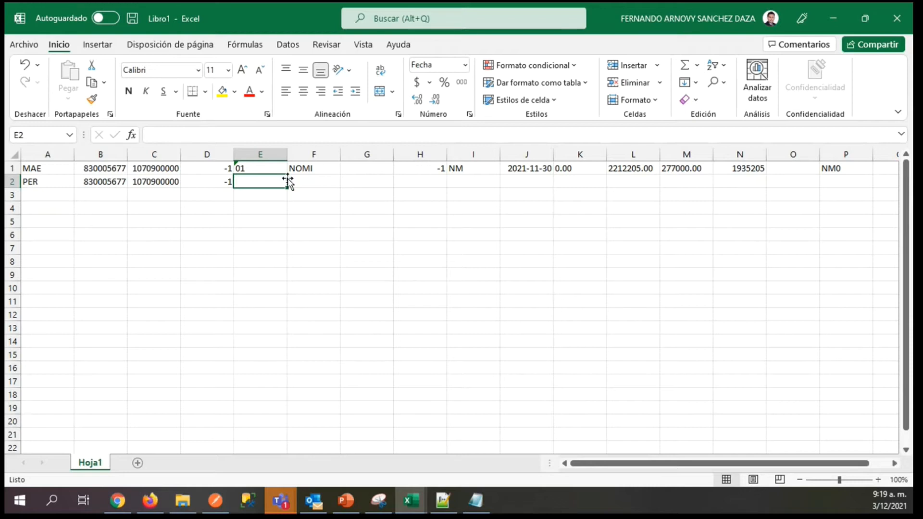
# Enter the date 2020-12-01 in E2.
pyautogui.write('20')
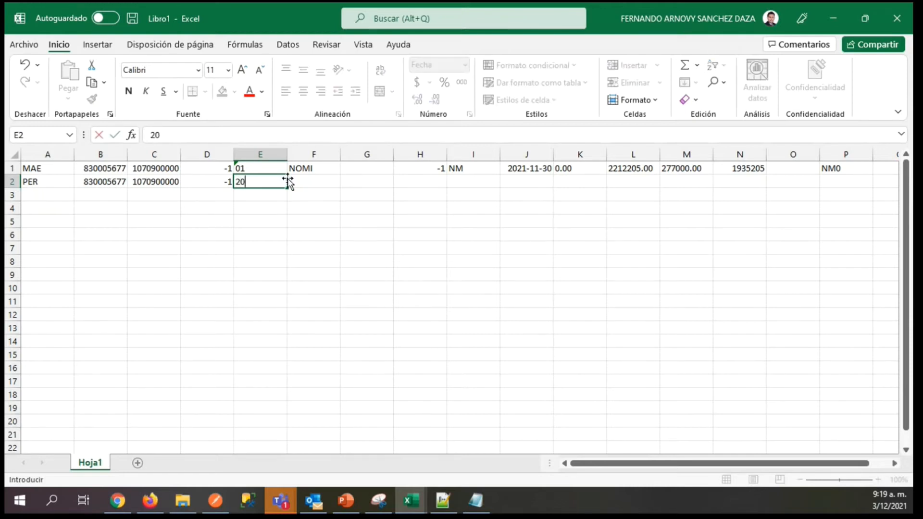
pyautogui.write('20-12-01')
pyautogui.press('Tab')
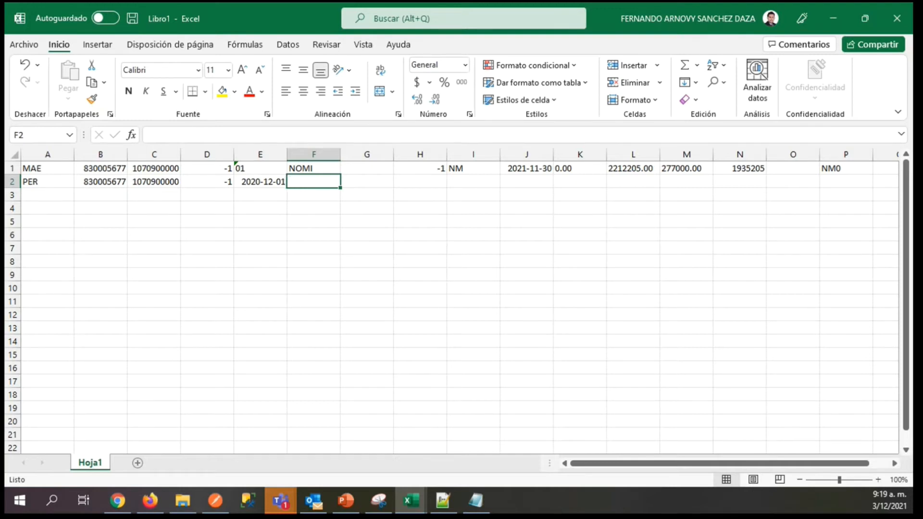
# Leave F2 blank and move on to G2 in the PER record.
pyautogui.hotkey('alt', 'Tab')
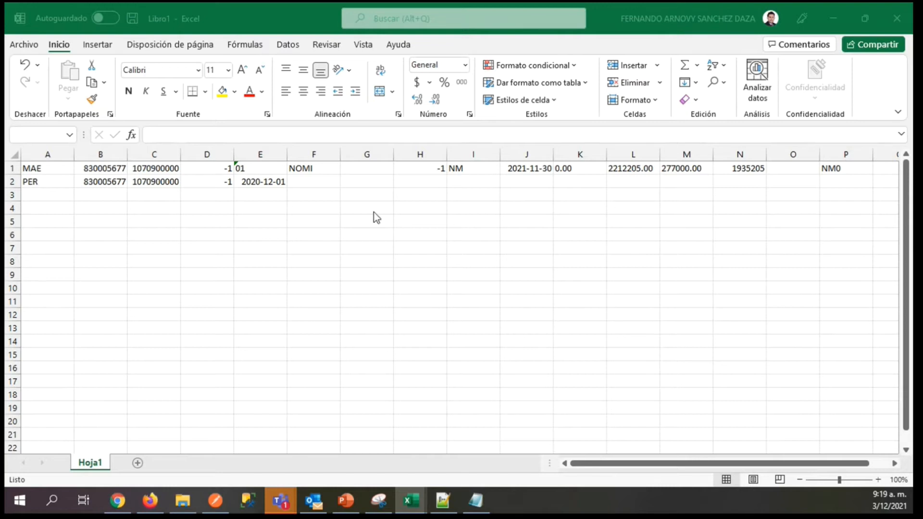
pyautogui.click(322, 181)
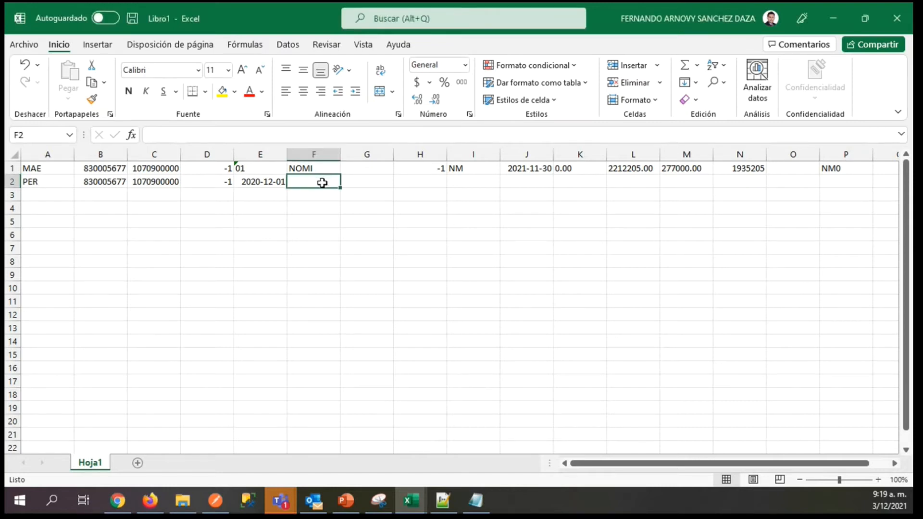
pyautogui.press('Right')
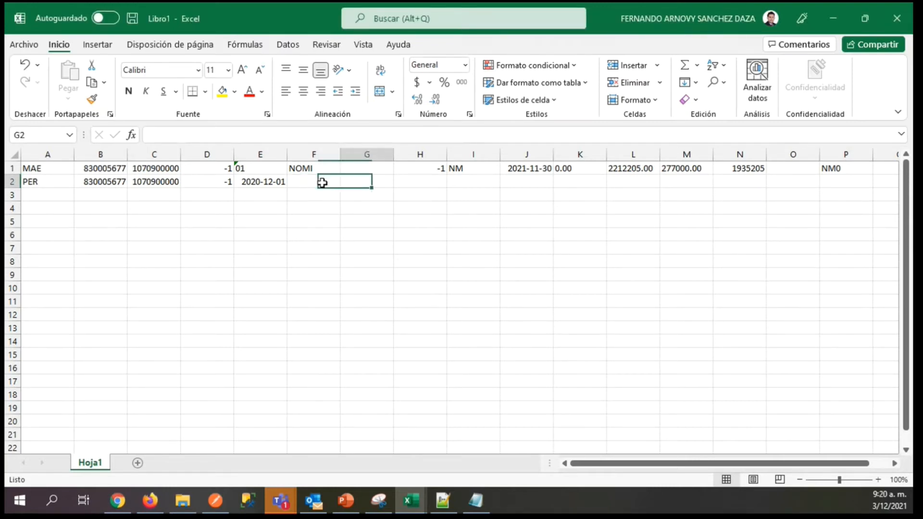
pyautogui.click(322, 183)
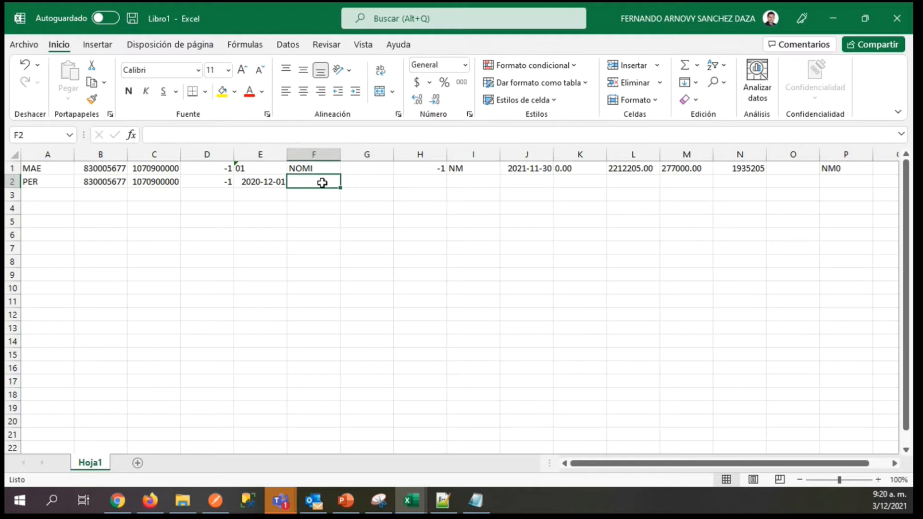
pyautogui.press('Right')
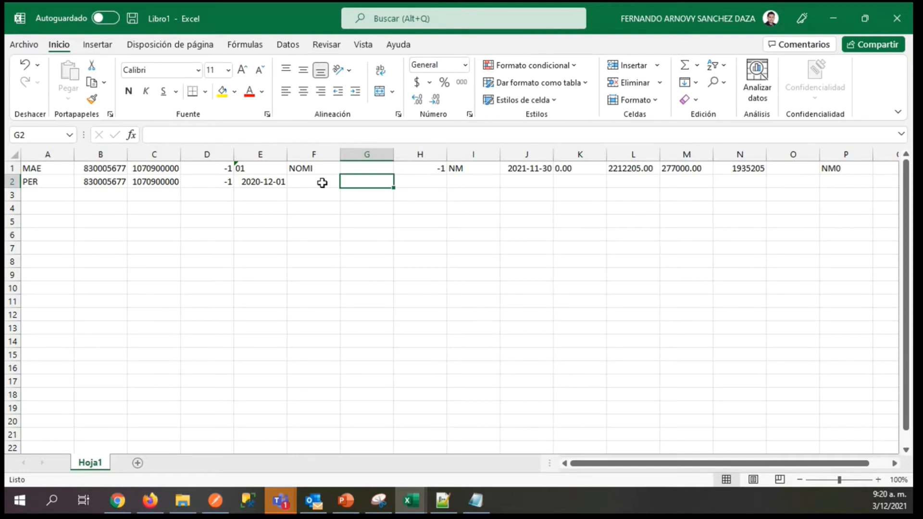
# Apply the year-month-day date type 2012-03-14 to G2.
pyautogui.hotkey('alt', 'Tab')
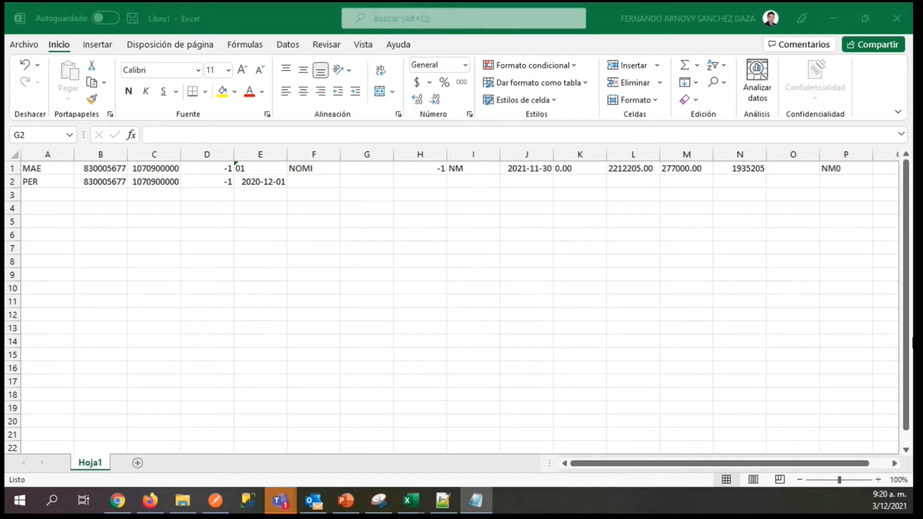
pyautogui.click(343, 183)
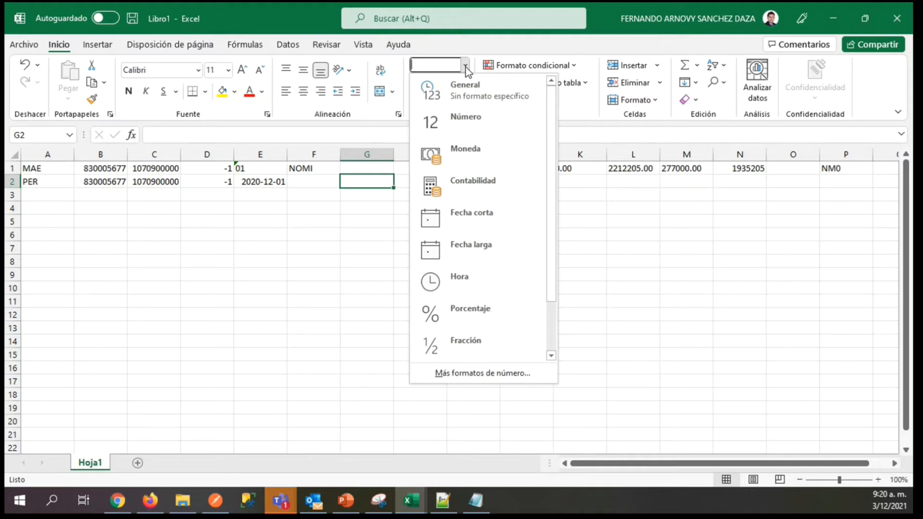
pyautogui.click(454, 376)
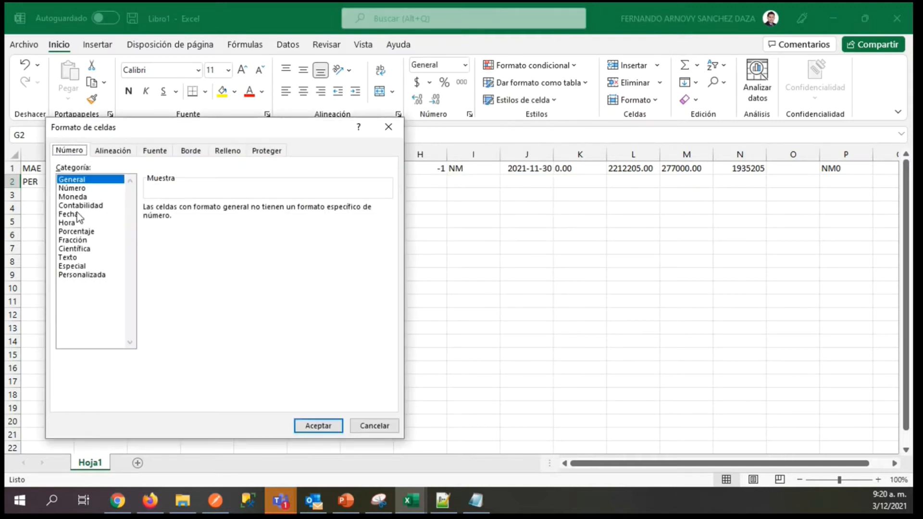
pyautogui.doubleClick(77, 214)
pyautogui.click(465, 66)
pyautogui.click(455, 376)
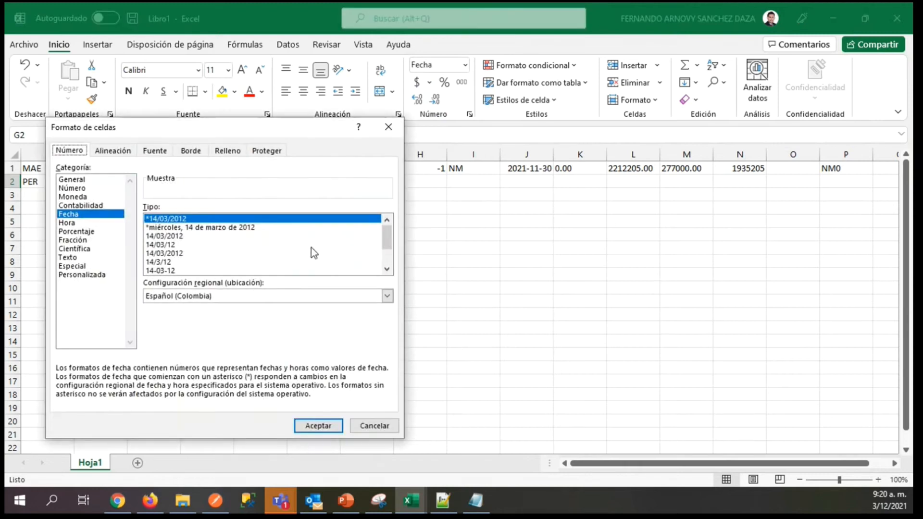
pyautogui.moveTo(387, 236); pyautogui.dragTo(387, 249)
pyautogui.doubleClick(171, 245)
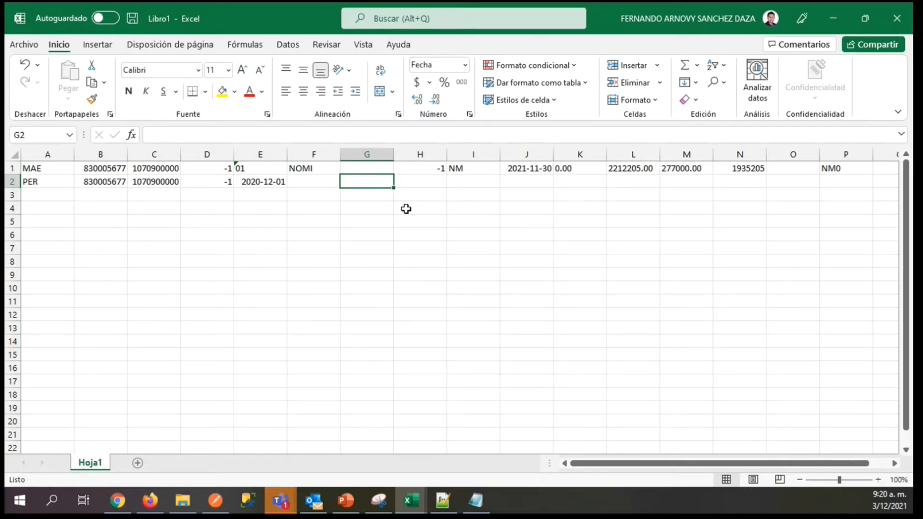
# Enter the date 2021-11-01 in G2.
pyautogui.write('2021')
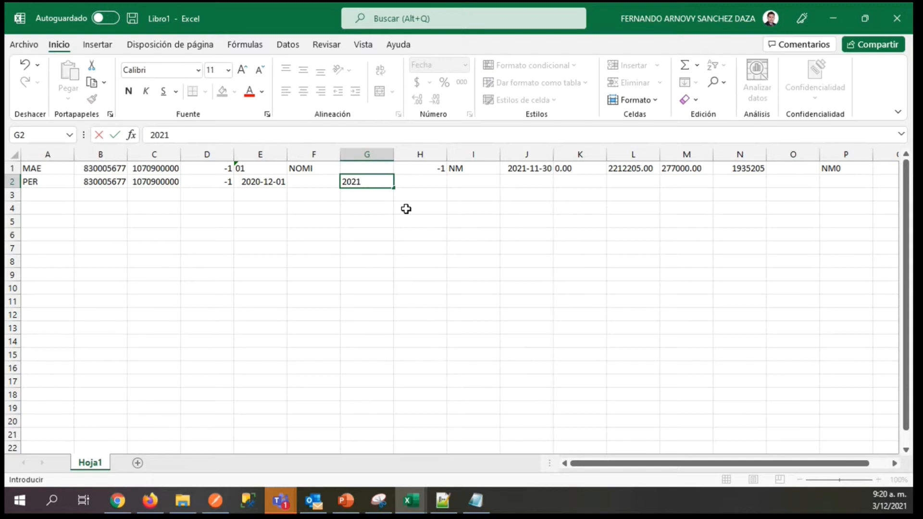
pyautogui.write('-11-01')
pyautogui.press('Tab')
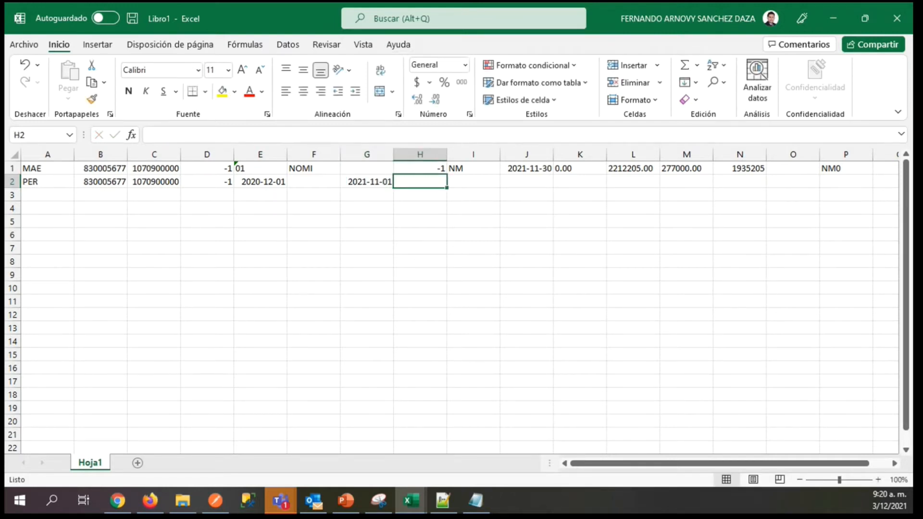
# Apply the year-month-day date type 2012-03-14 to H2 in the PER record.
pyautogui.hotkey('alt', 'Tab')
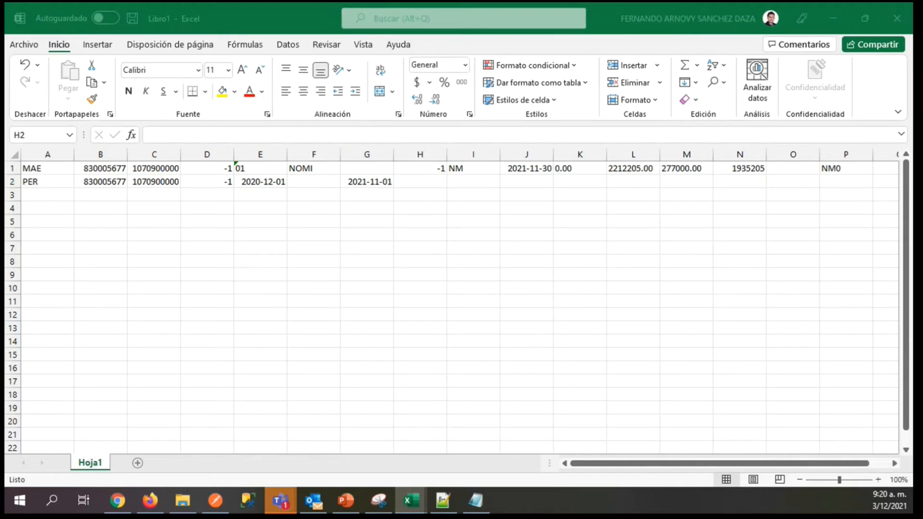
pyautogui.click(397, 183)
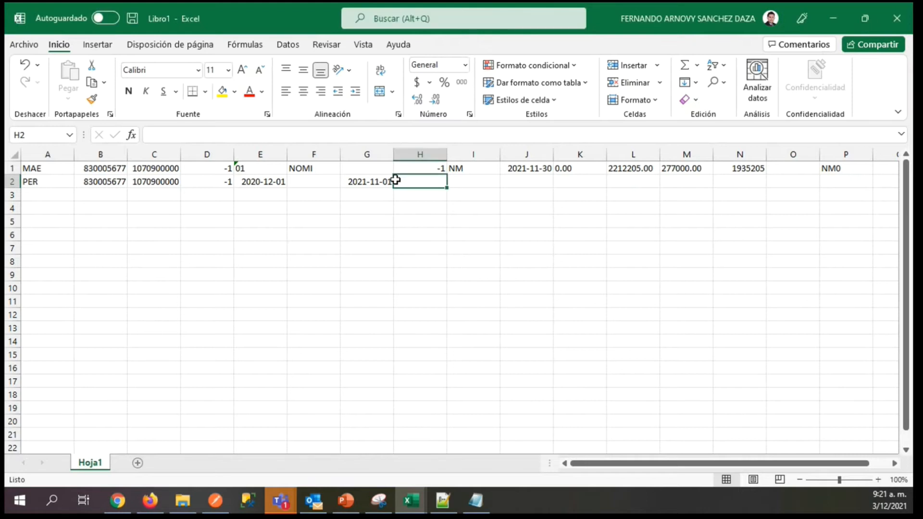
pyautogui.click(465, 66)
pyautogui.click(473, 375)
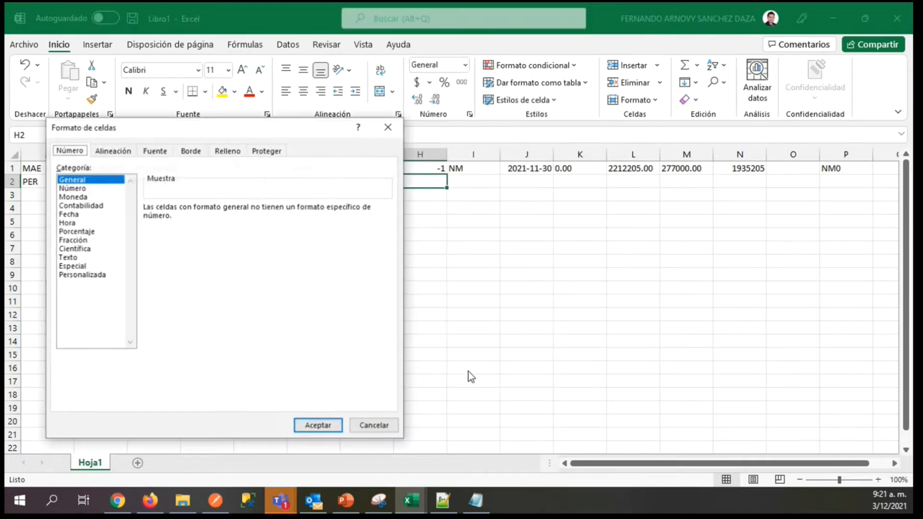
pyautogui.click(72, 214)
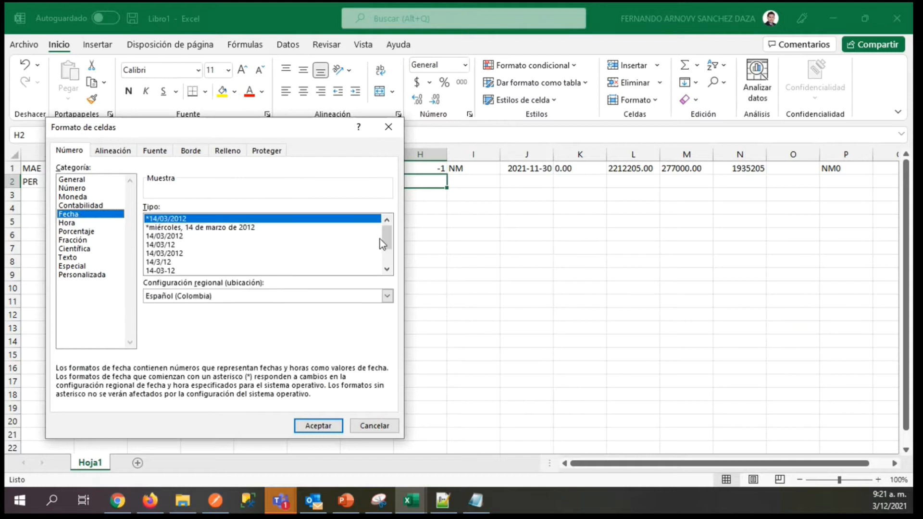
pyautogui.moveTo(381, 242); pyautogui.dragTo(386, 262)
pyautogui.click(173, 244)
pyautogui.press('Return')
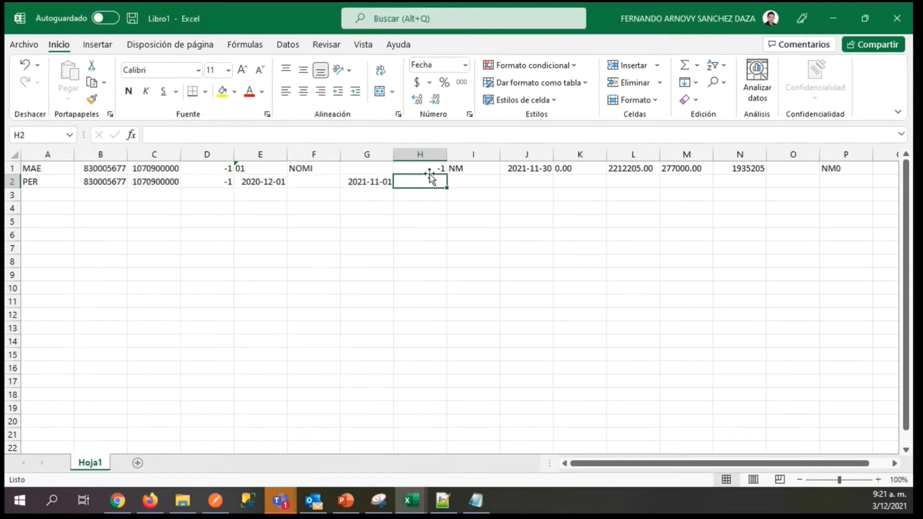
# Enter the payroll payment end date 2021-11-30 in H2.
pyautogui.write('2021')
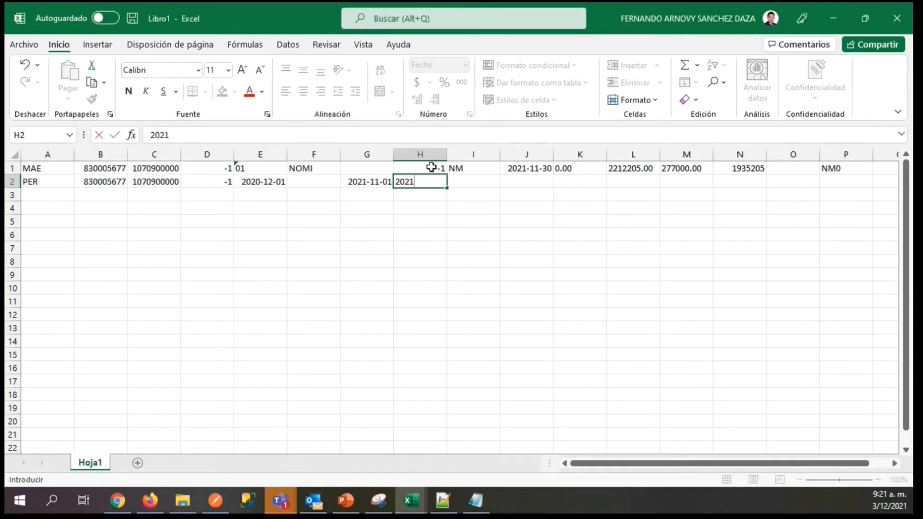
pyautogui.write('-11-30')
pyautogui.press('Tab')
# Check the start date in E2 and enter 367 as the time worked in I2.
pyautogui.hotkey('alt', 'Tab')
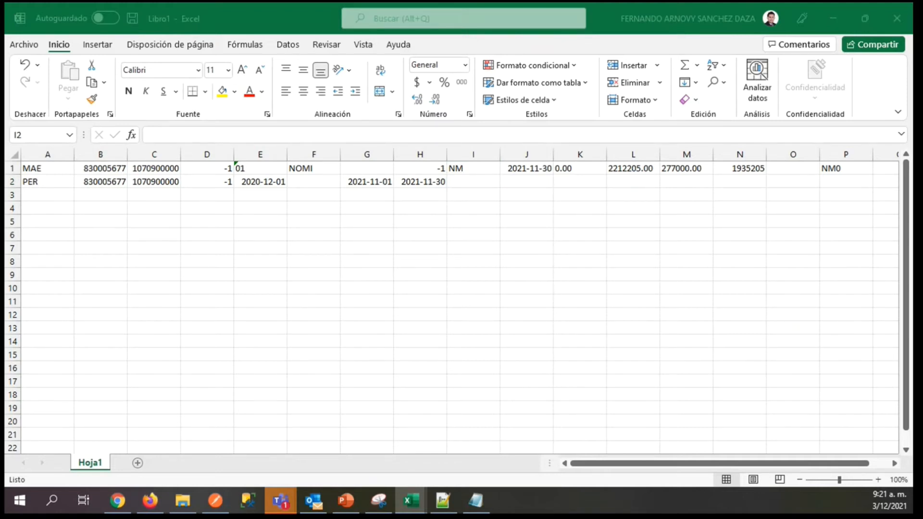
pyautogui.click(462, 179)
pyautogui.click(254, 180)
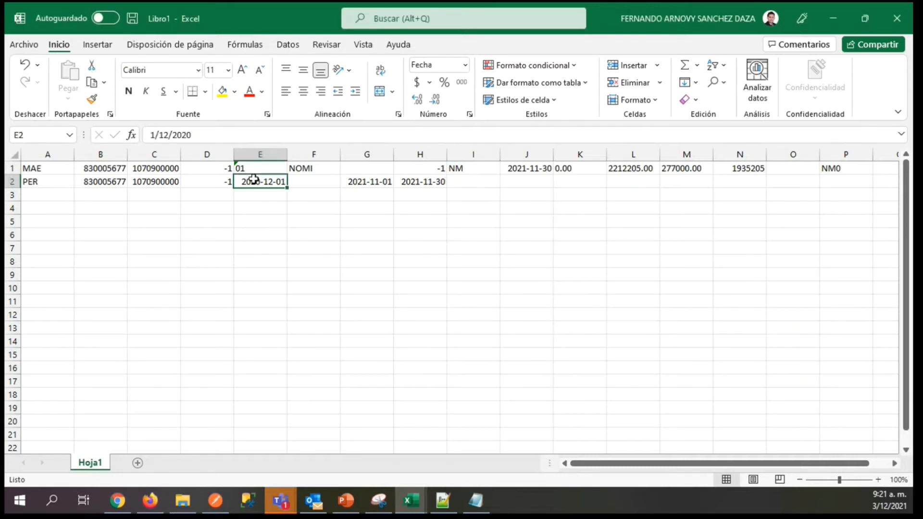
pyautogui.click(470, 180)
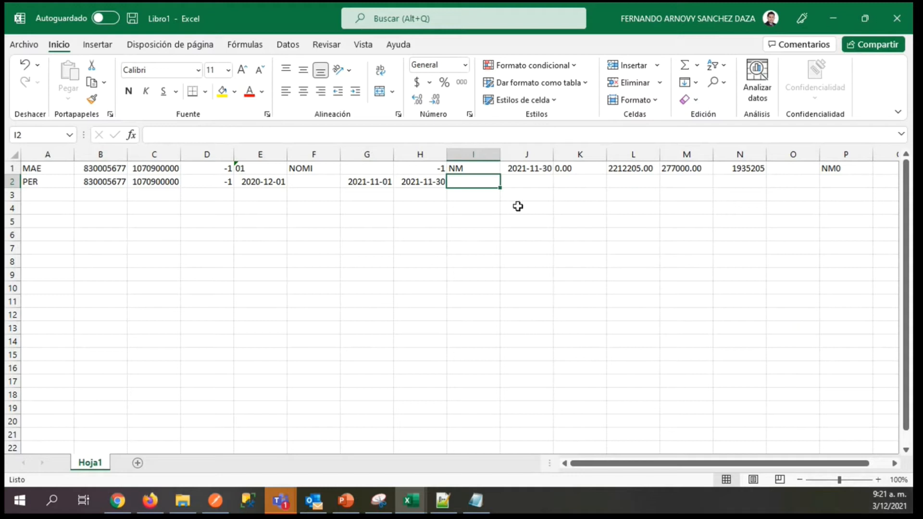
pyautogui.write('367')
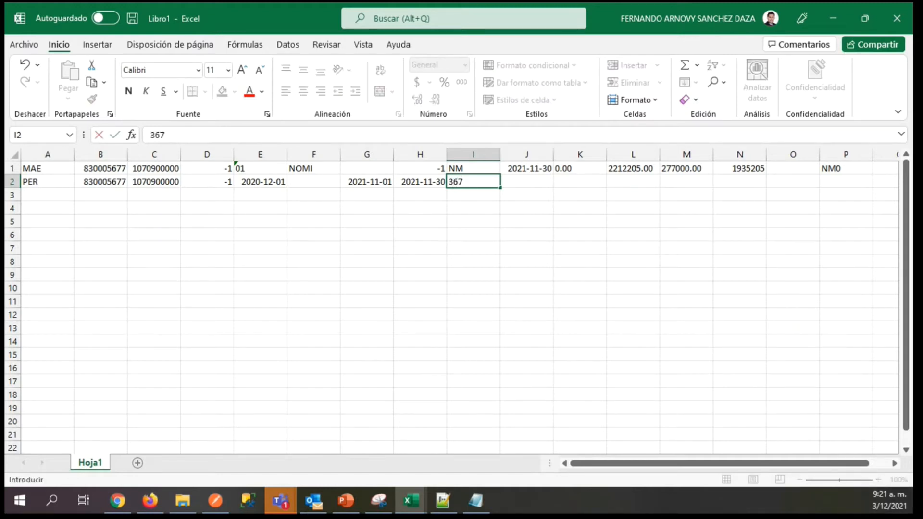
# Review the calculation method for the Nvper_tlab time-worked field on the Periodo sheet of the Nomina Planos workbook.
pyautogui.hotkey('alt', 'Tab')
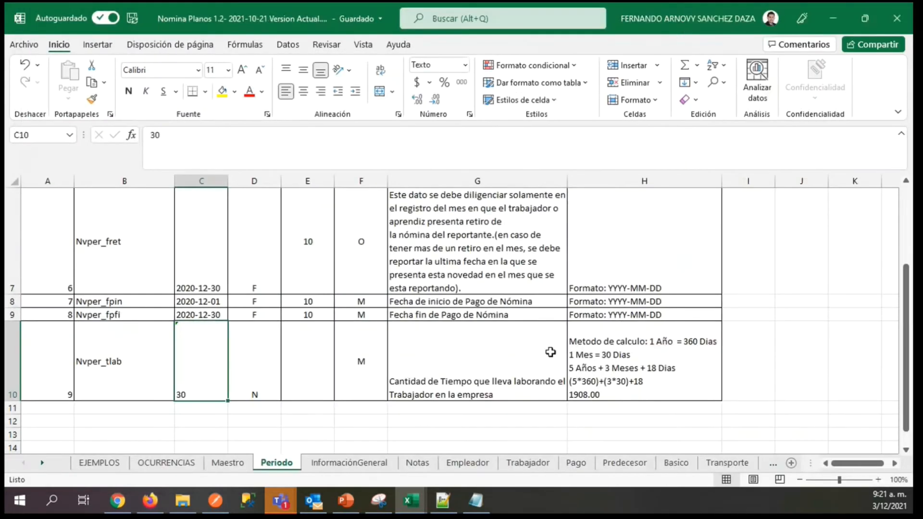
pyautogui.click(697, 394)
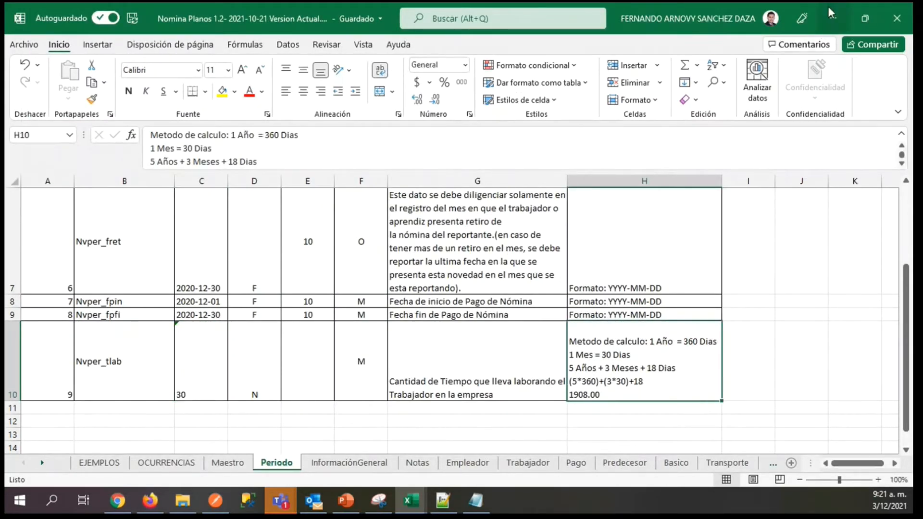
pyautogui.click(833, 22)
pyautogui.click(522, 184)
pyautogui.click(482, 183)
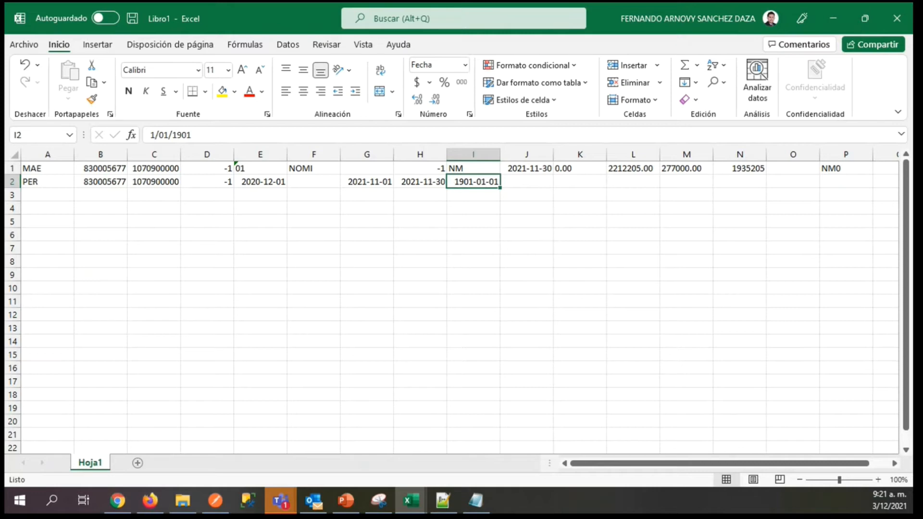
pyautogui.hotkey('alt', 'Tab')
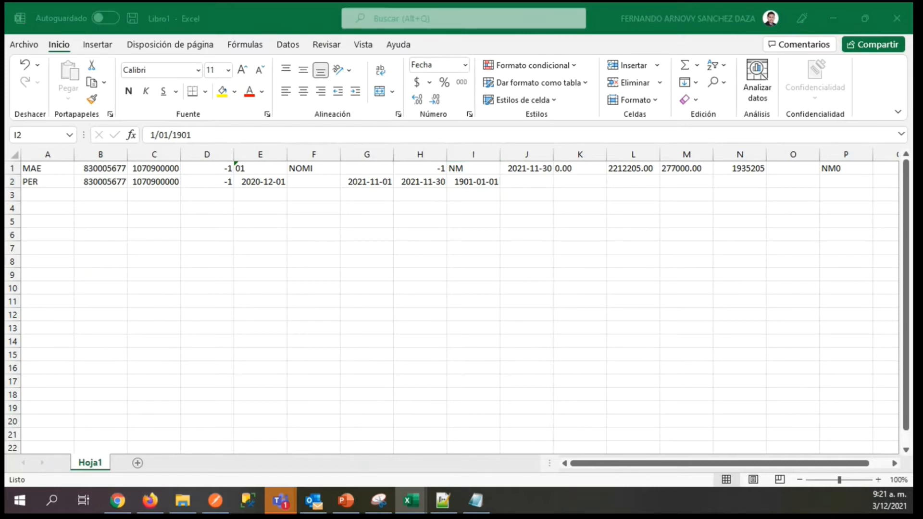
pyautogui.hotkey('alt', 'Tab')
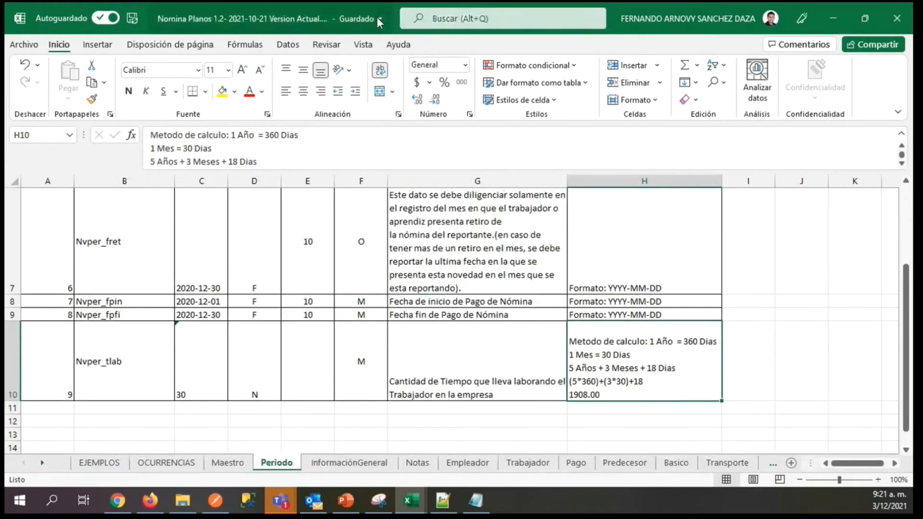
pyautogui.hotkey('alt', 'Tab')
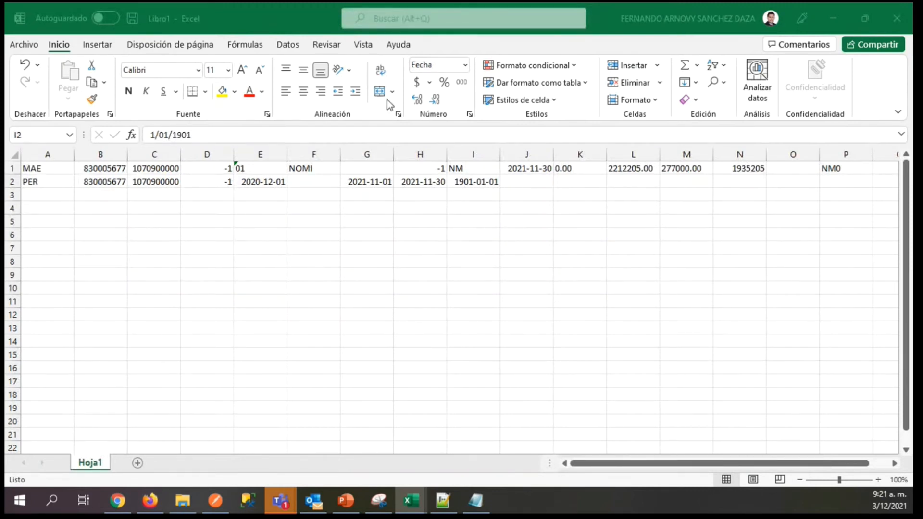
# Change the number format of I2 in the PER record to General.
pyautogui.click(475, 183)
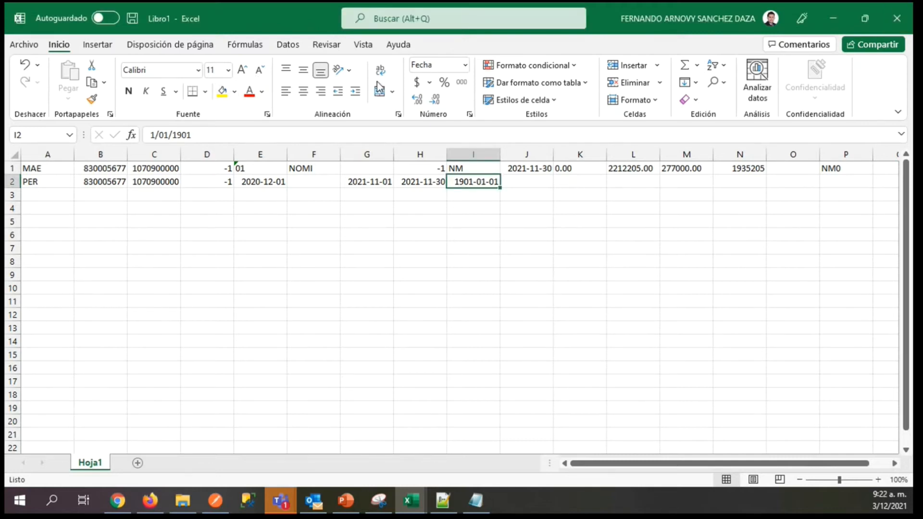
pyautogui.click(465, 64)
pyautogui.click(463, 83)
pyautogui.click(523, 179)
pyautogui.click(461, 179)
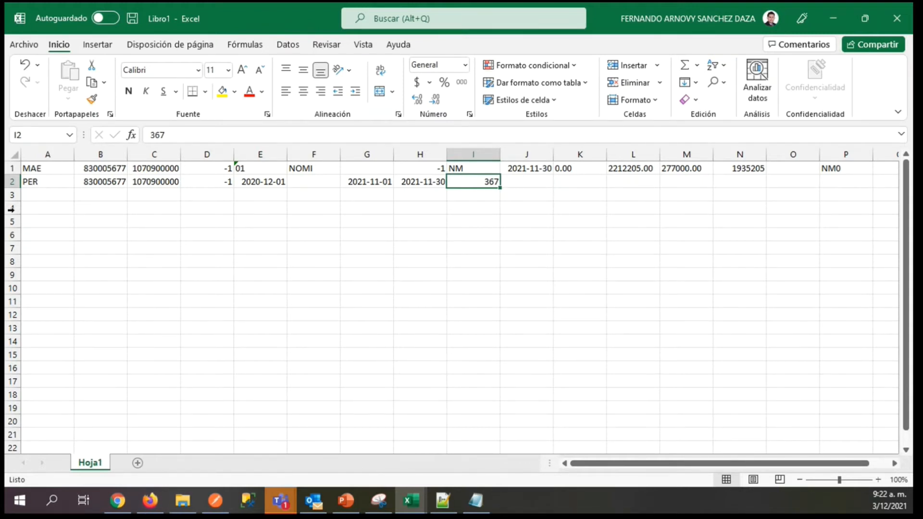
# Start a new record on row 3 by entering INF in A3.
pyautogui.click(33, 195)
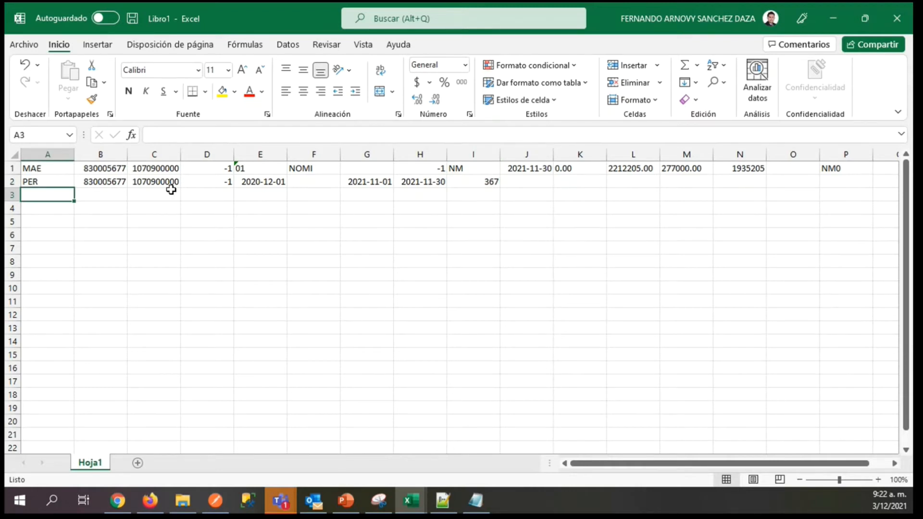
pyautogui.write('INF')
pyautogui.press('Tab')
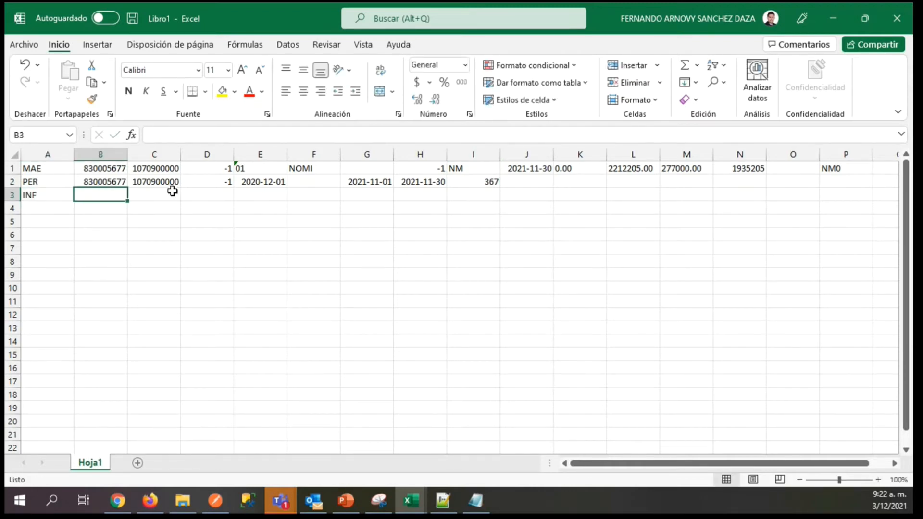
# Copy the identification numbers from B2 and C2 into B3 and C3 of the INF record.
pyautogui.press('Up')
pyautogui.hotkey('ctrl', 'c')
pyautogui.press('Down')
pyautogui.hotkey('ctrl', 'v')
pyautogui.press('Right')
pyautogui.press('Up')
pyautogui.hotkey('ctrl', 'c')
pyautogui.press('Down')
pyautogui.hotkey('ctrl', 'v')
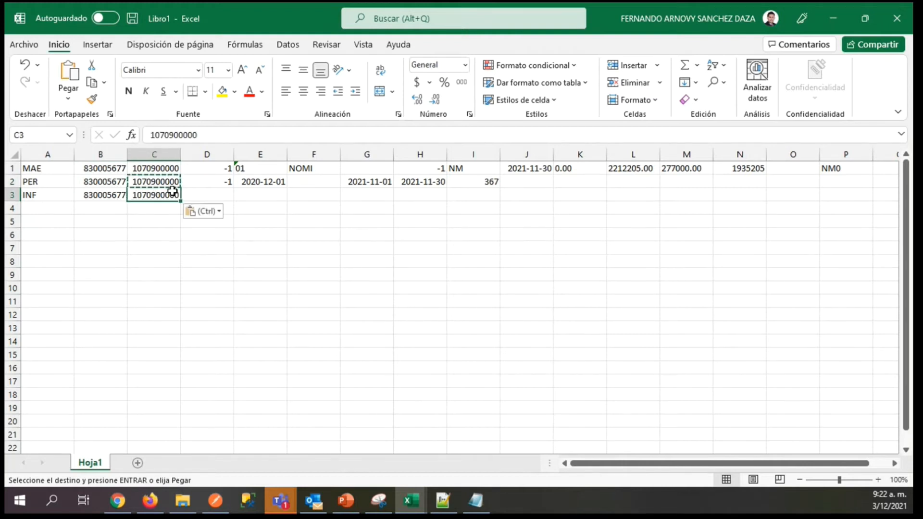
# Enter -1 in D3 and 102 in E3 of the INF record.
pyautogui.press('Right')
pyautogui.write('-1')
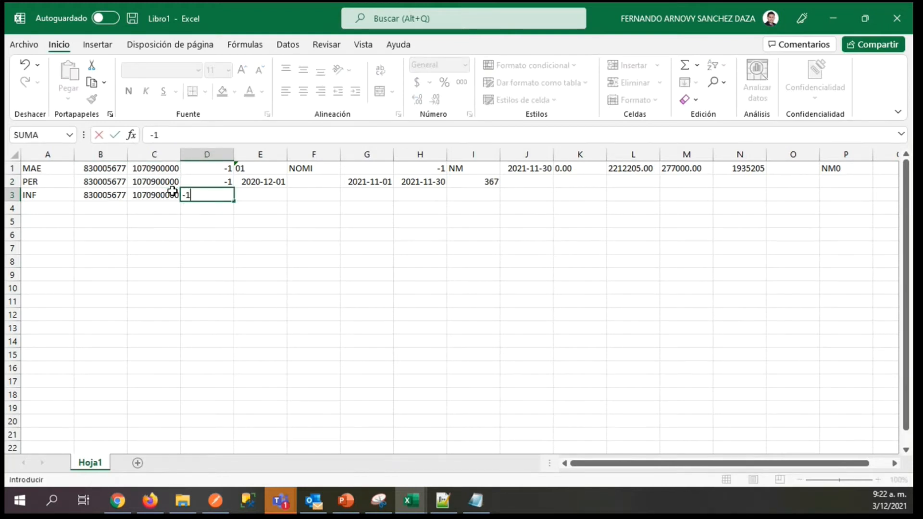
pyautogui.press('Right')
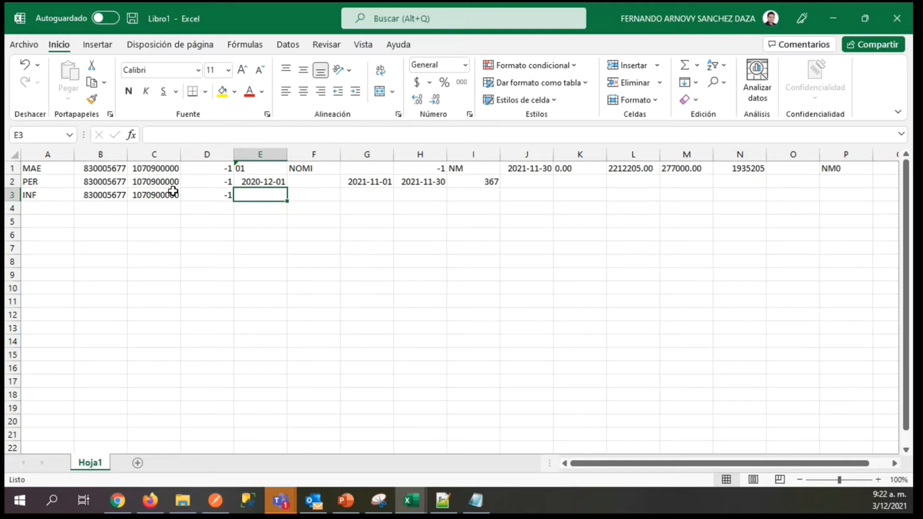
pyautogui.write('102')
pyautogui.press('Tab')
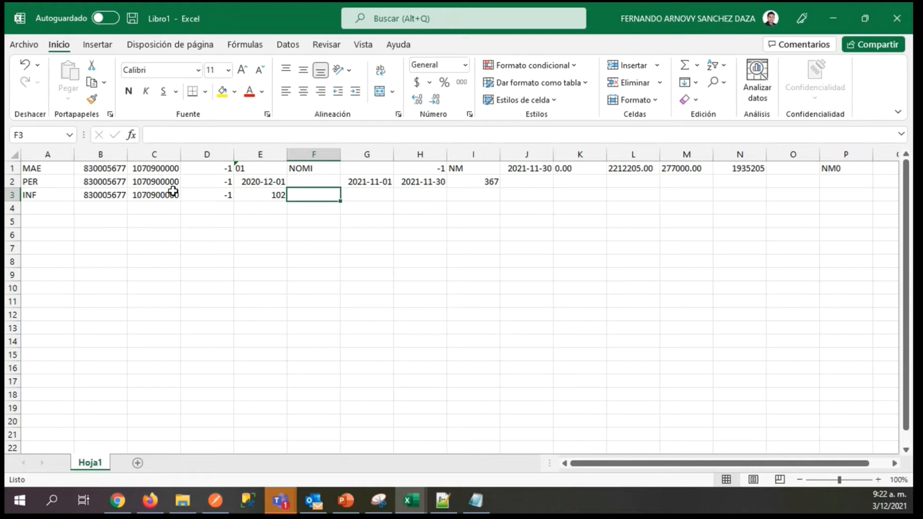
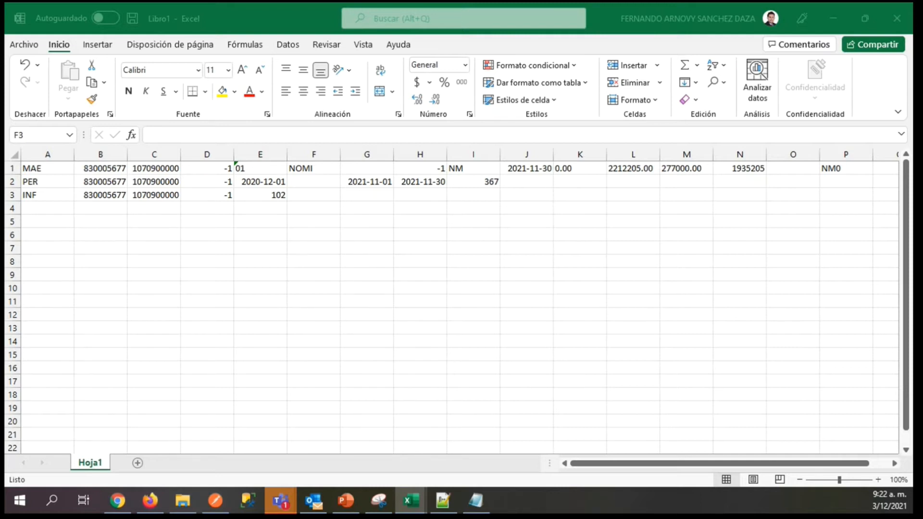
# Enter 5 in F3 and the currency code COP in G3 of the INF record.
pyautogui.click(306, 194)
pyautogui.write('5')
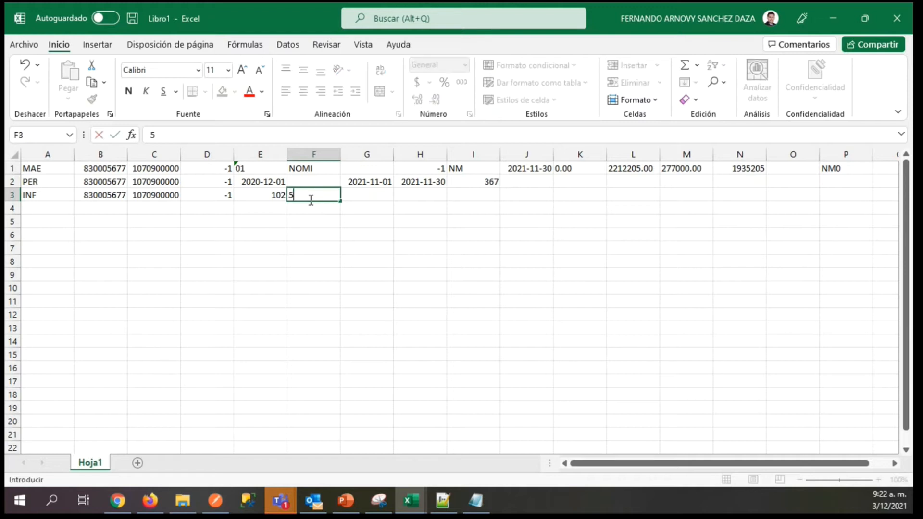
pyautogui.press('Tab')
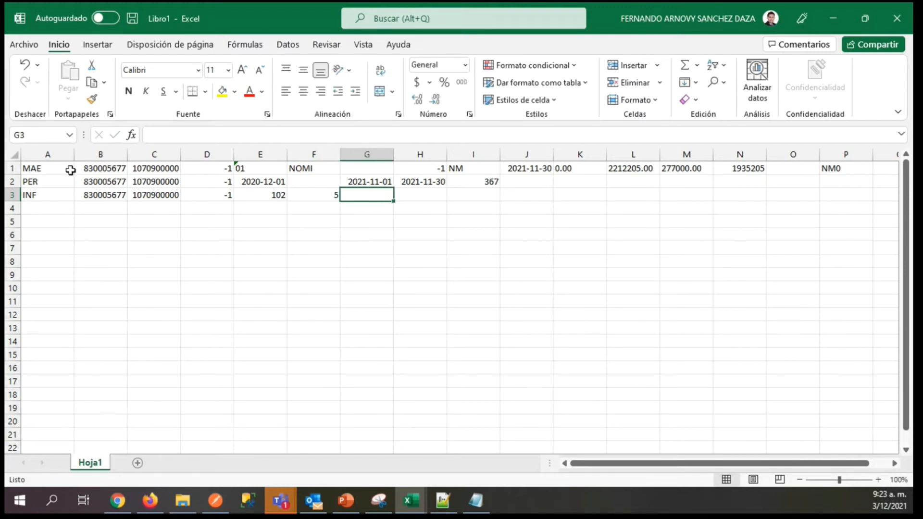
pyautogui.write('COP')
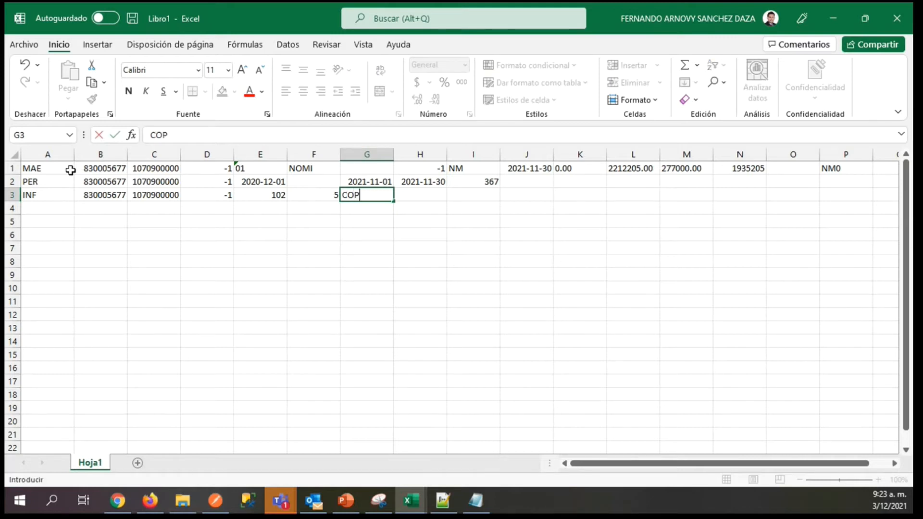
pyautogui.press('Tab')
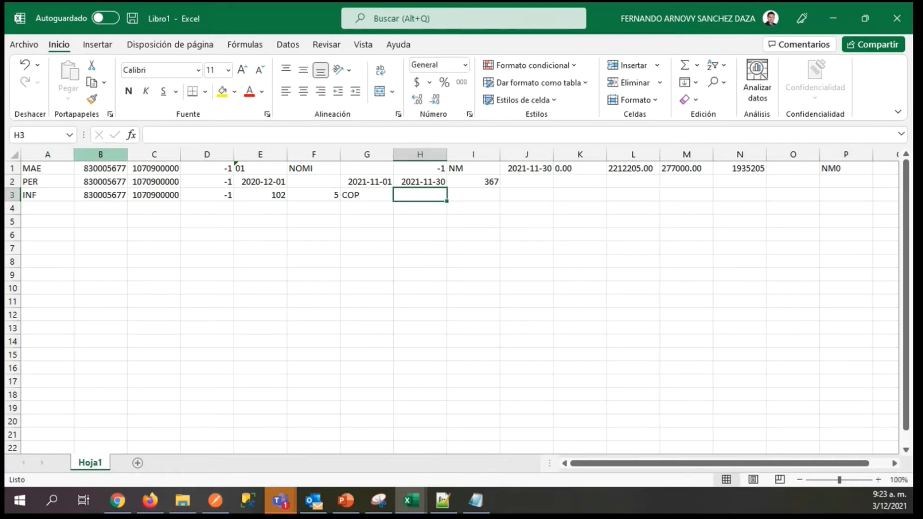
# Start a new record on row 4 by entering EMP in A4.
pyautogui.hotkey('alt', 'Tab')
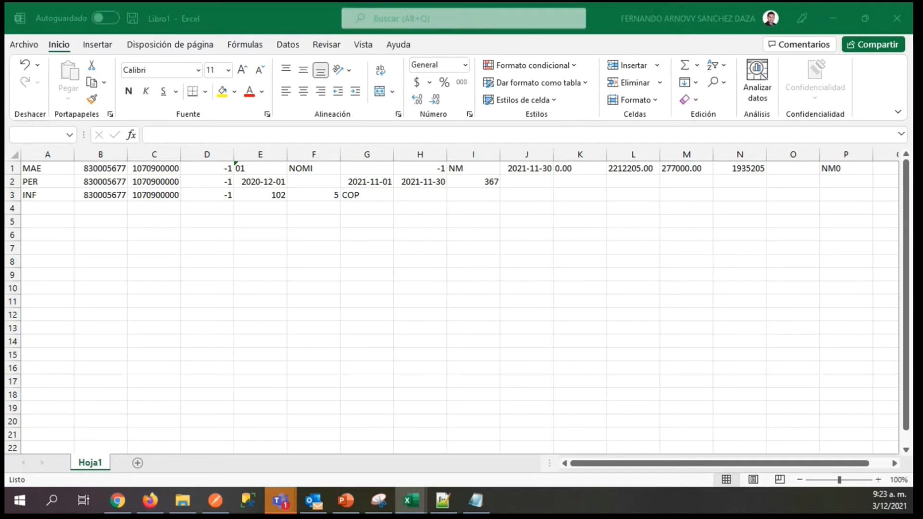
pyautogui.click(406, 197)
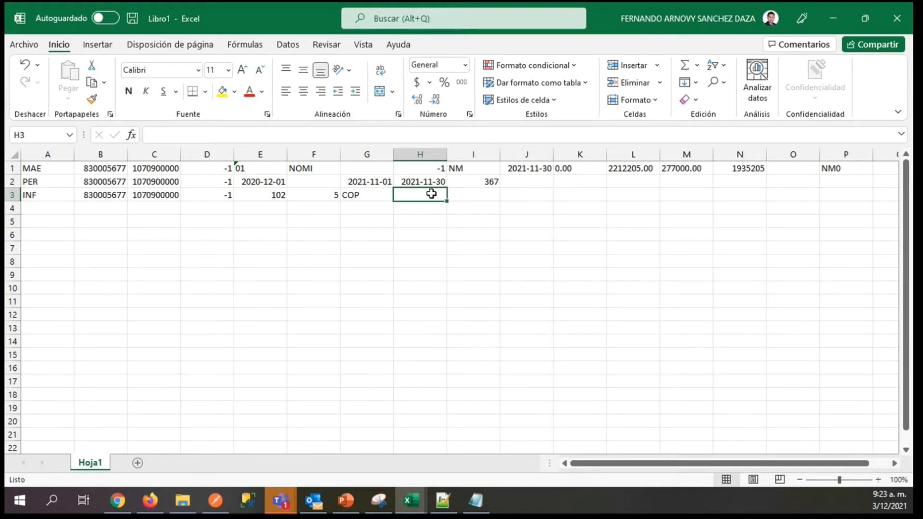
pyautogui.click(361, 196)
pyautogui.click(419, 192)
pyautogui.press('Down')
pyautogui.press('Left')
pyautogui.press('Left')
pyautogui.press('Left')
pyautogui.press('Left')
pyautogui.press('Left')
pyautogui.press('Left')
pyautogui.press('Left')
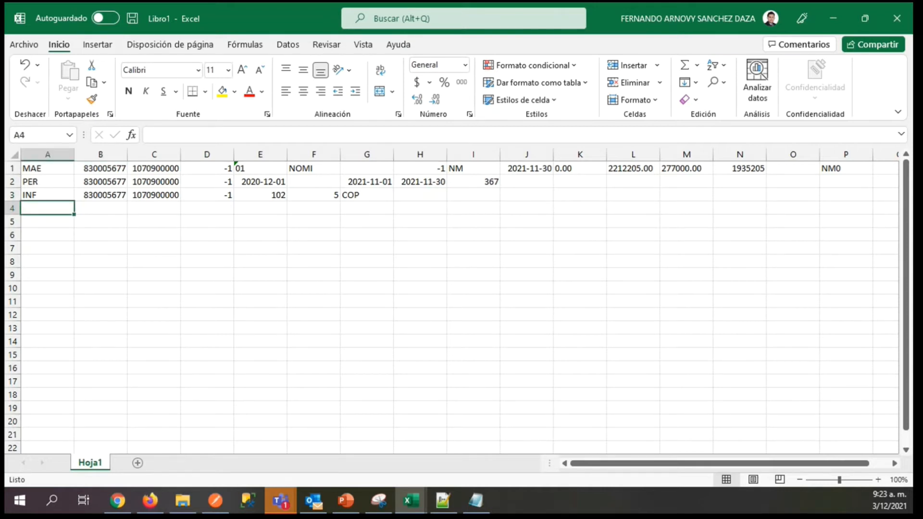
pyautogui.hotkey('alt', 'Tab')
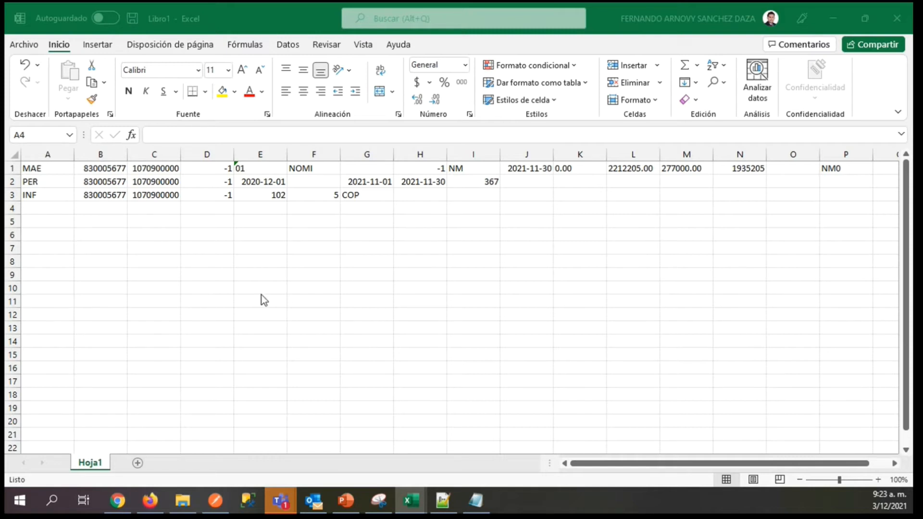
pyautogui.click(60, 207)
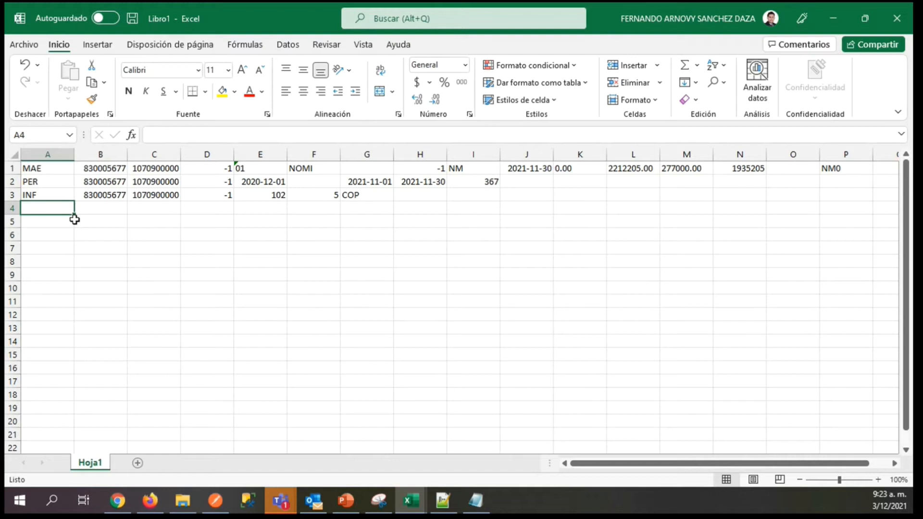
pyautogui.write('EMP')
pyautogui.press('Tab')
# Copy the identification numbers from B3 and C3 into B4 and C4 of the EMP record.
pyautogui.press('Up')
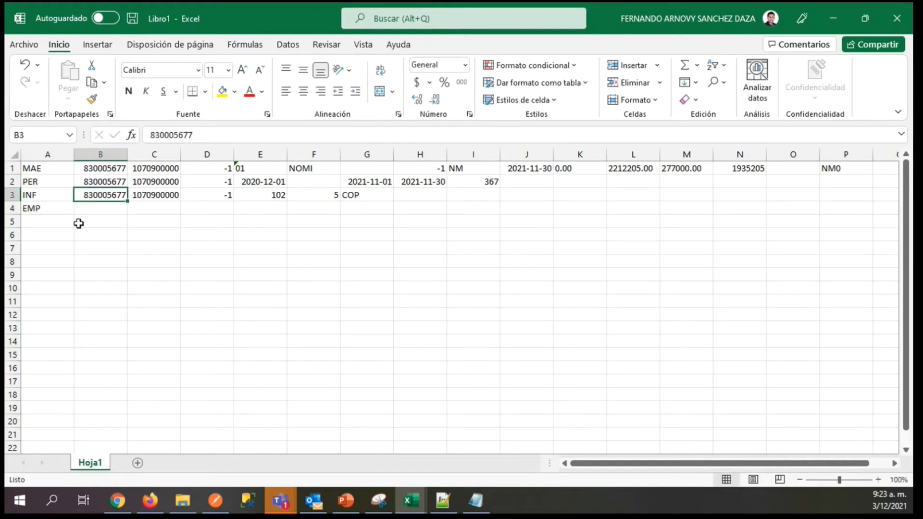
pyautogui.hotkey('ctrl', 'c')
pyautogui.press('Down')
pyautogui.hotkey('ctrl', 'v')
pyautogui.press('Right')
pyautogui.press('Up')
pyautogui.hotkey('ctrl', 'c')
pyautogui.press('Down')
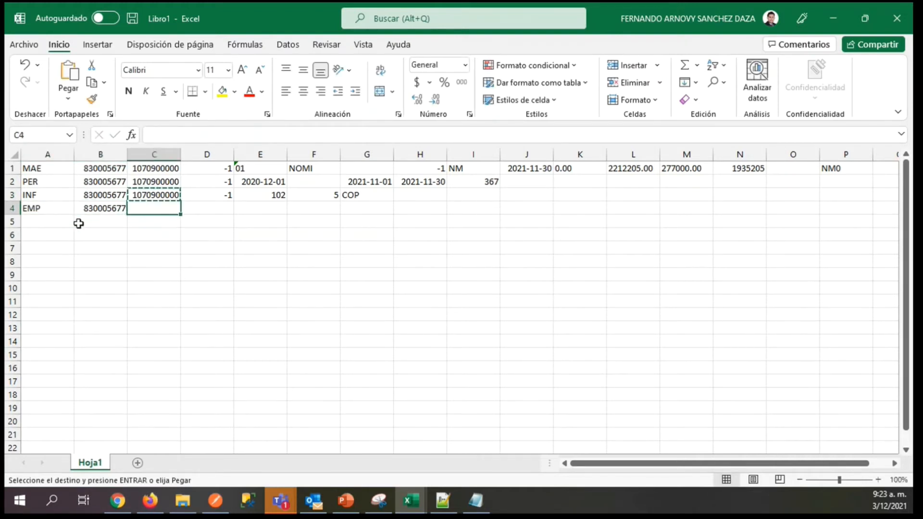
pyautogui.hotkey('ctrl', 'v')
pyautogui.press('Right')
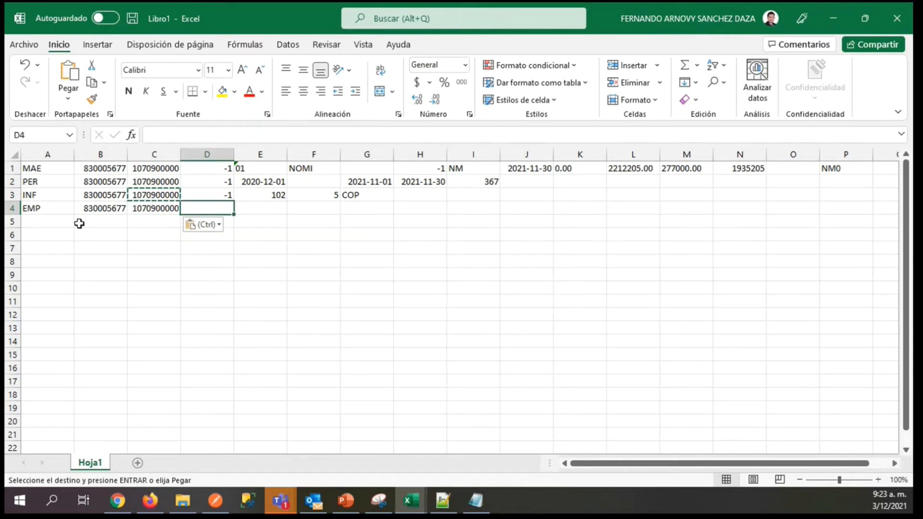
pyautogui.press('Escape')
# Enter -1 in D4 and the company name BIT CONSULTING SAS in E4 of the EMP record.
pyautogui.write('-1')
pyautogui.press('Tab')
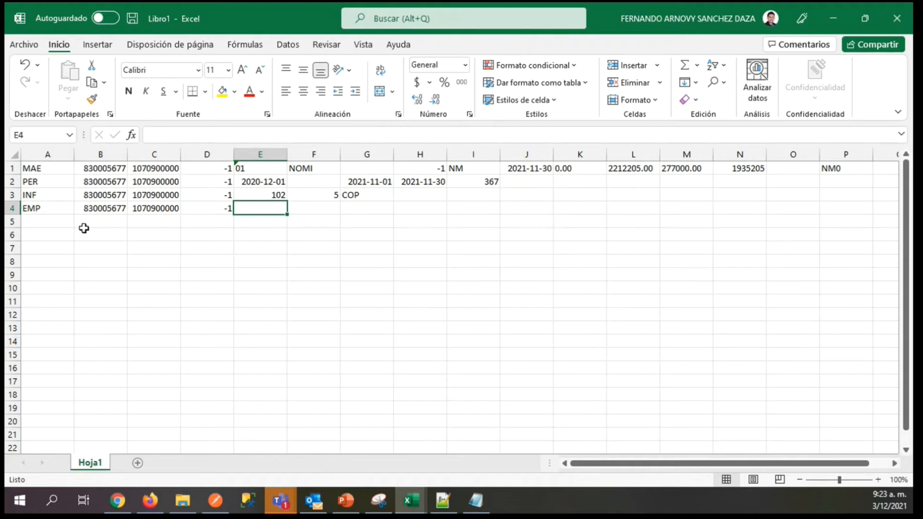
pyautogui.write('BIT')
pyautogui.write('CO')
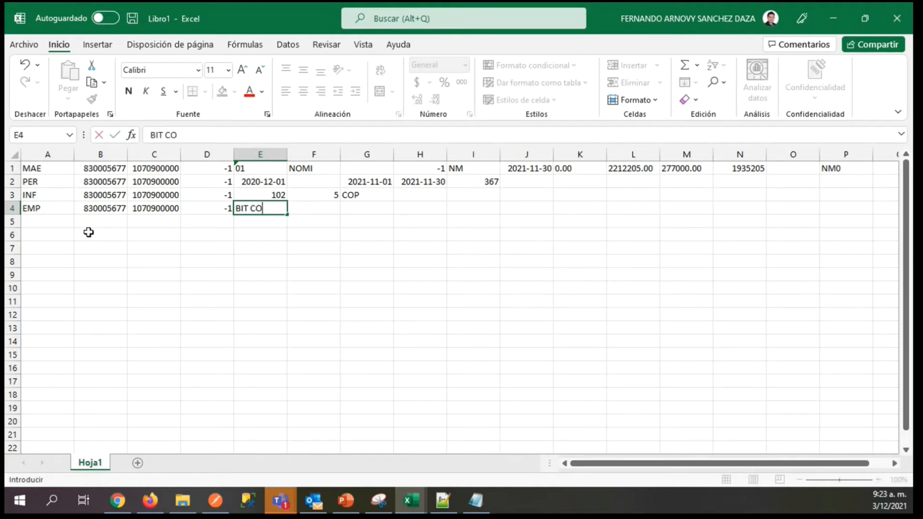
pyautogui.write('NSULTING SAS')
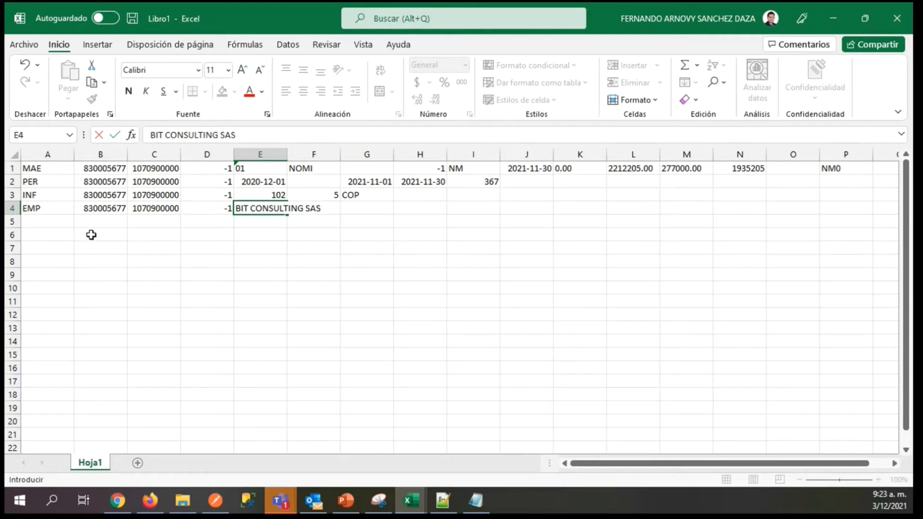
pyautogui.press('Tab')
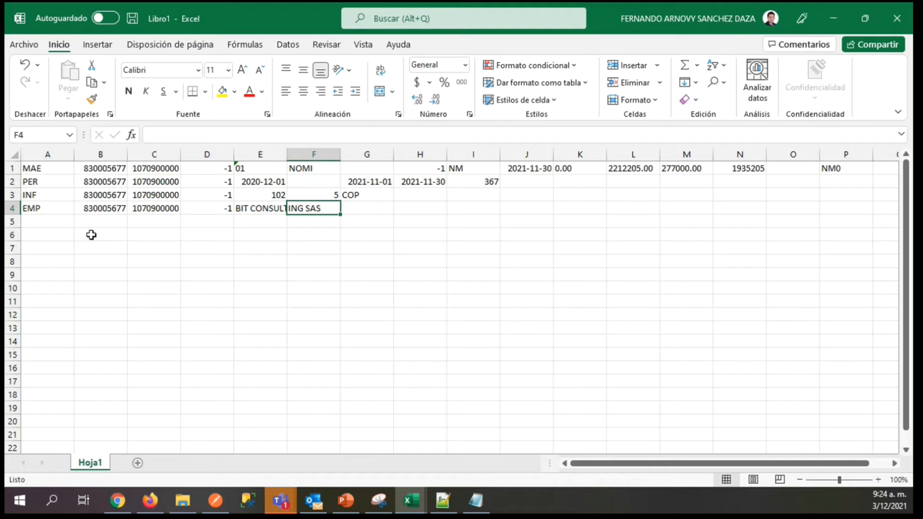
# Enter a single period as a placeholder in F4 and G4 of the EMP record.
pyautogui.press('Right')
pyautogui.press('Right')
pyautogui.press('Right')
pyautogui.press('Left')
pyautogui.press('Left')
pyautogui.press('Left')
pyautogui.write('.')
pyautogui.press('Right')
pyautogui.write('.')
pyautogui.press('Right')
pyautogui.press('Left')
pyautogui.press('Left')
pyautogui.press('Left')
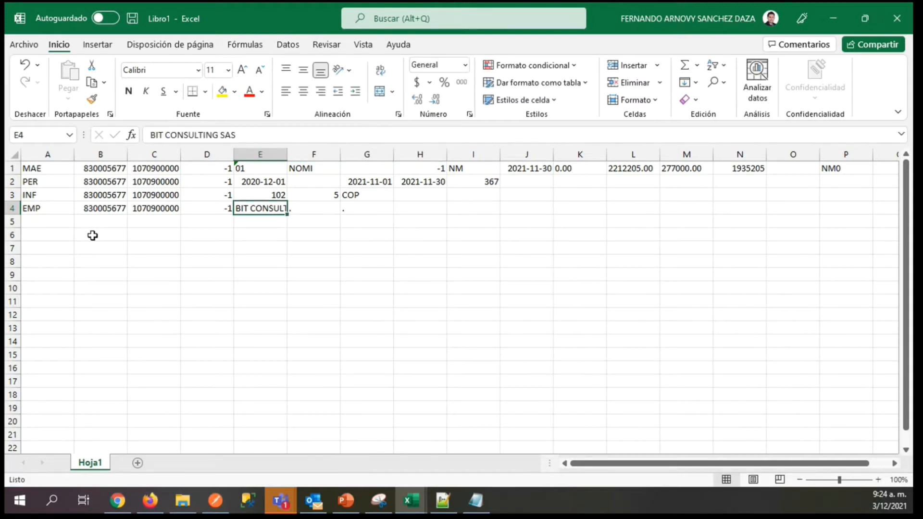
# Enter a single period as a placeholder in H4 and I4 of the EMP record.
pyautogui.press('Right')
pyautogui.press('Right')
pyautogui.press('Right')
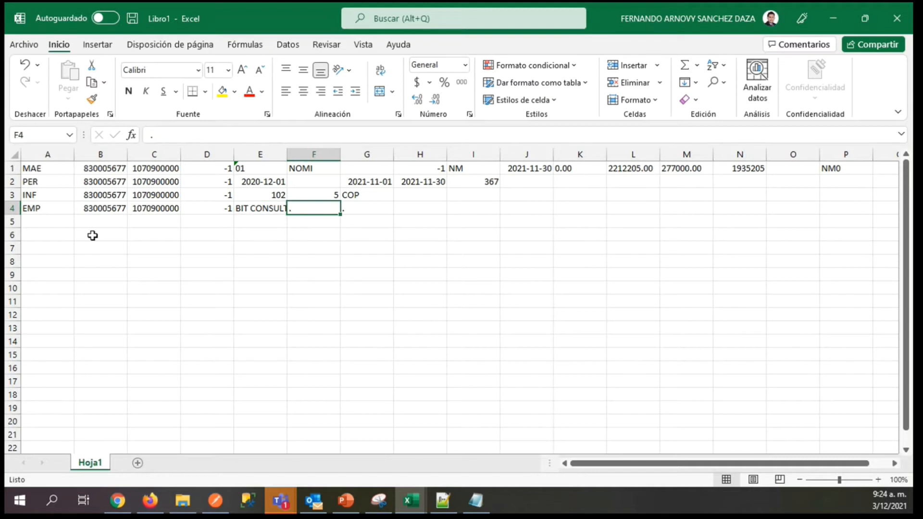
pyautogui.write('.')
pyautogui.press('Right')
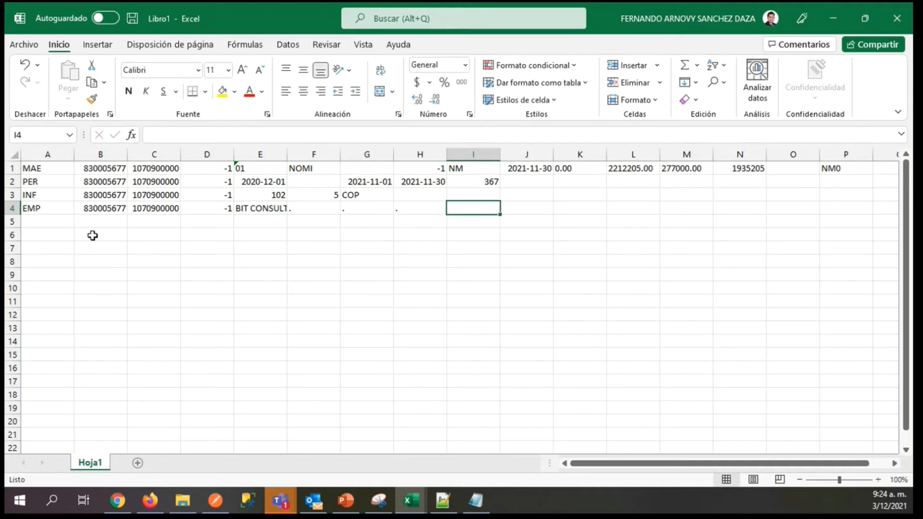
pyautogui.write('.')
pyautogui.press('Left')
pyautogui.press('Left')
pyautogui.press('Left')
pyautogui.press('Left')
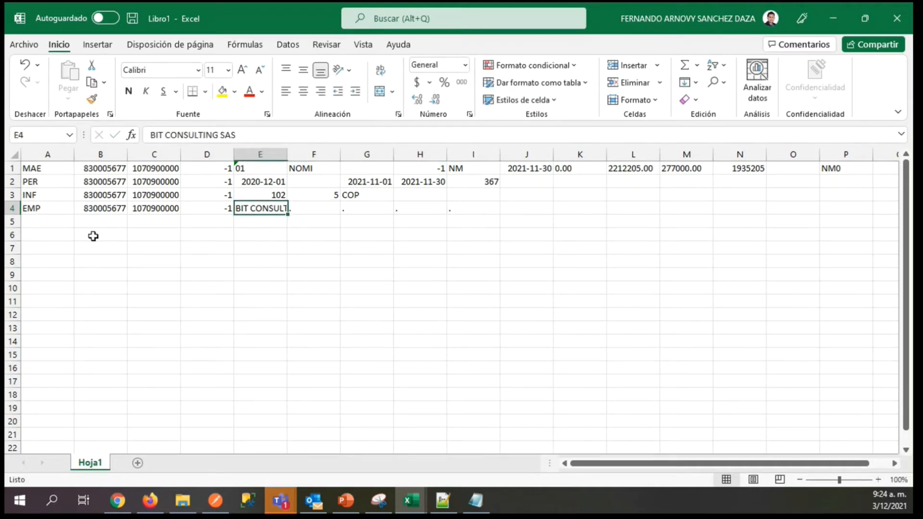
pyautogui.press('Right')
pyautogui.press('Right')
pyautogui.press('Right')
pyautogui.press('Right')
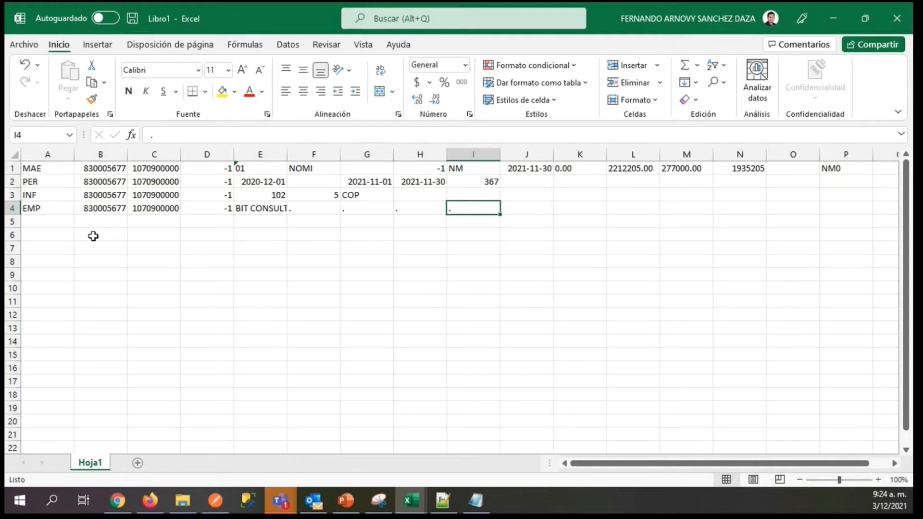
pyautogui.press('Left')
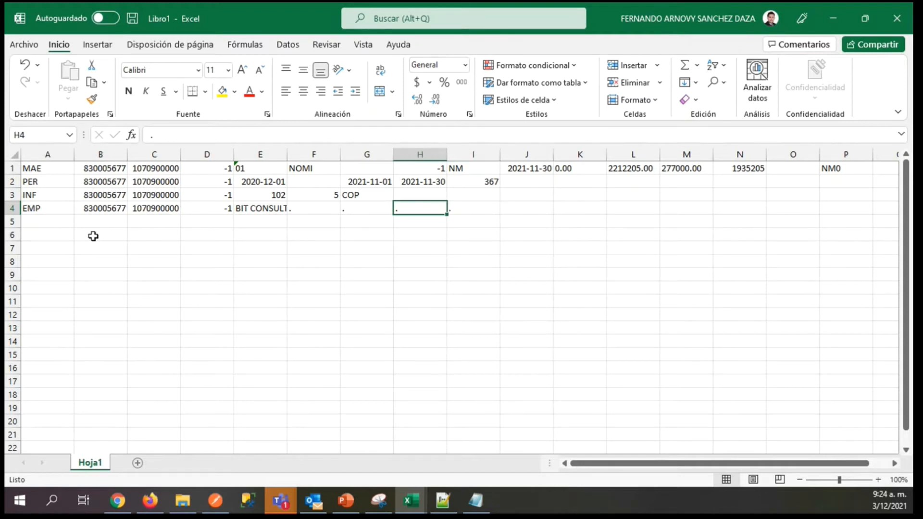
# Copy the company identification number from B4 into J4 of the EMP record.
pyautogui.press('Home')
pyautogui.press('Right')
pyautogui.hotkey('ctrl', 'c')
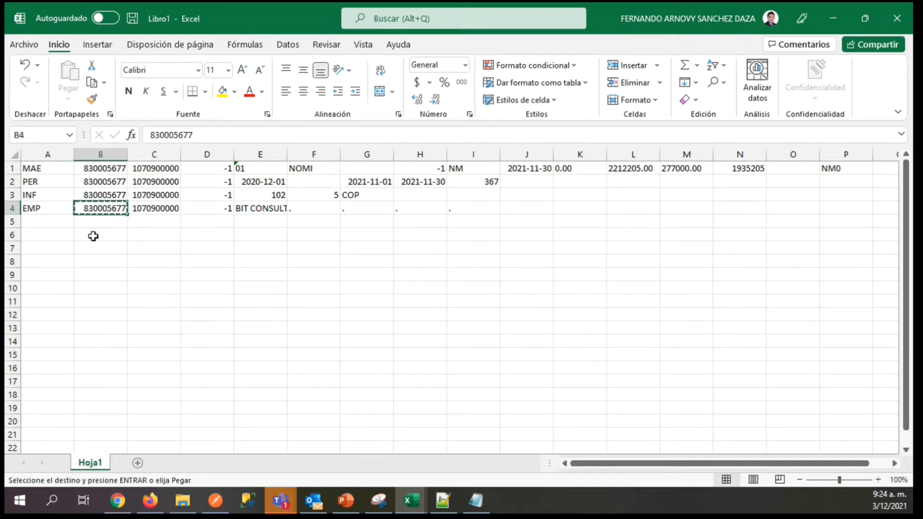
pyautogui.press('Right')
pyautogui.press('Right')
pyautogui.press('Right')
pyautogui.press('Right')
pyautogui.press('Right')
pyautogui.press('Right')
pyautogui.press('Right')
pyautogui.press('Right')
pyautogui.hotkey('ctrl', 'v')
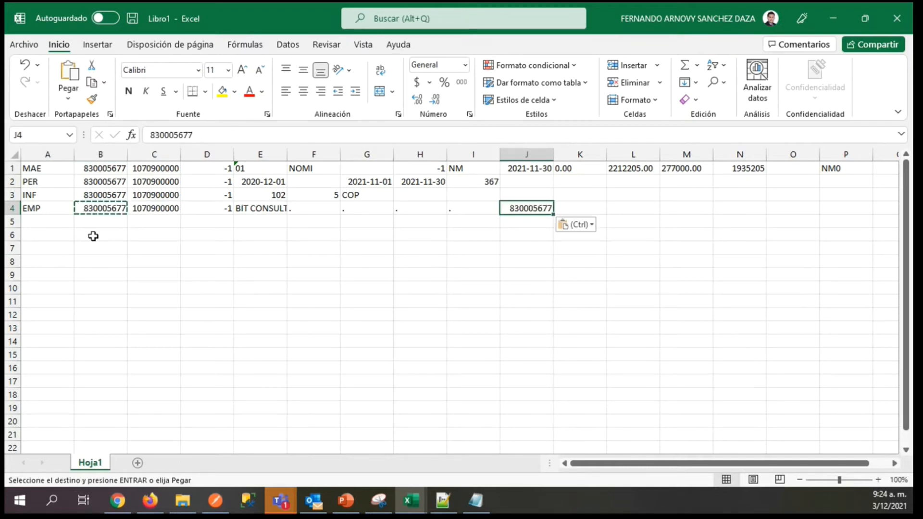
pyautogui.press('Right')
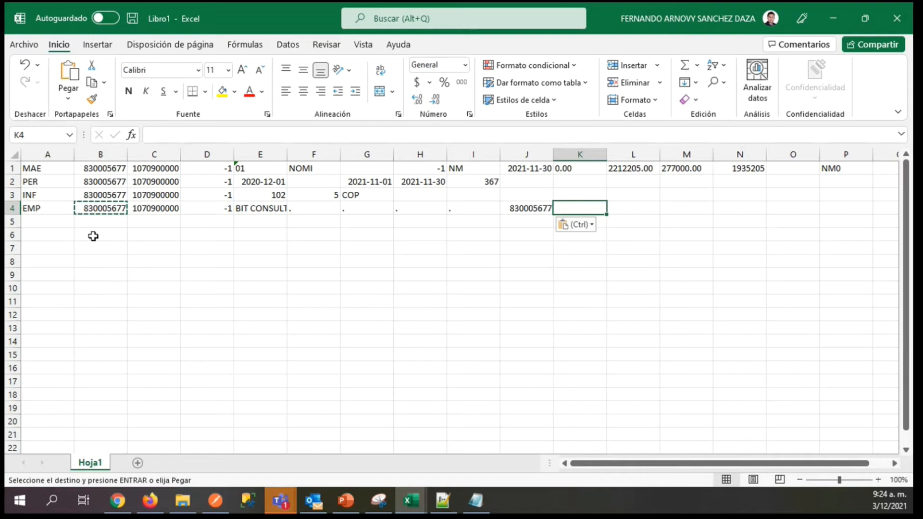
# Fill in the EMP record with 1 in K4, CO in L4, 11 in M4 and 11001 in N4.
pyautogui.write('1')
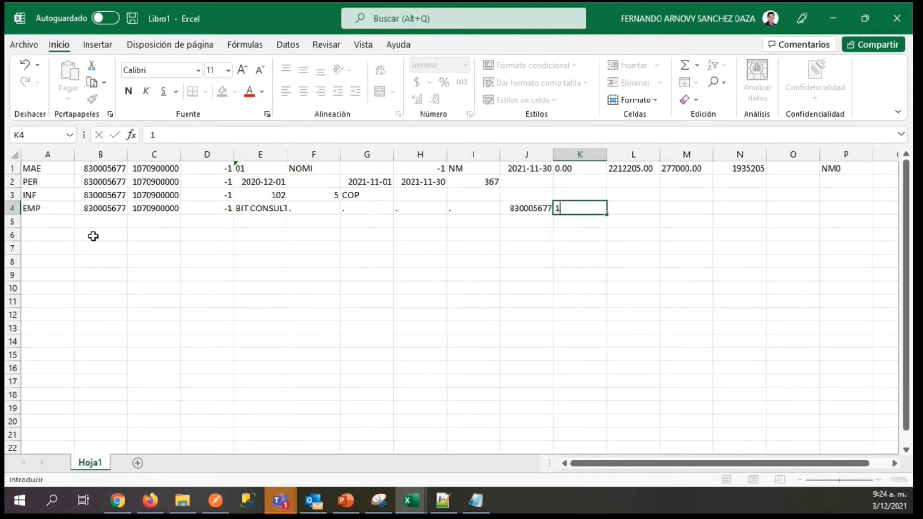
pyautogui.press('Right')
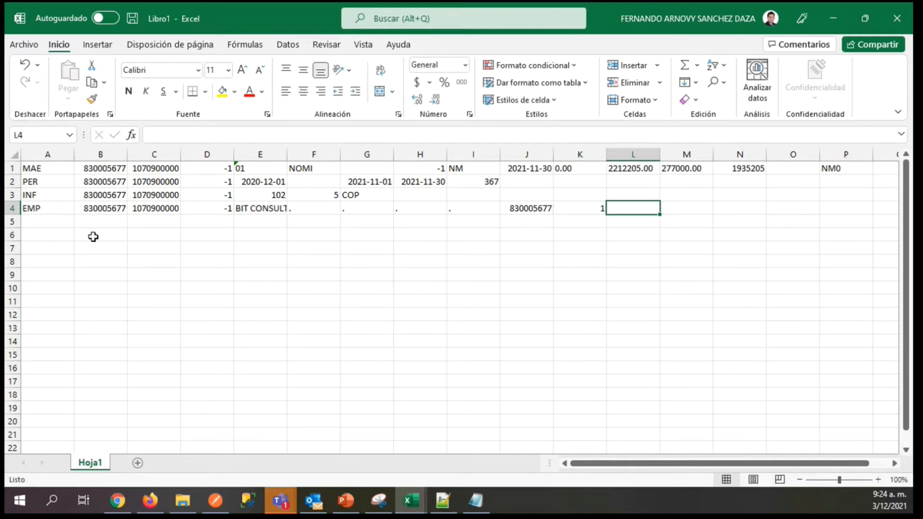
pyautogui.write('CO')
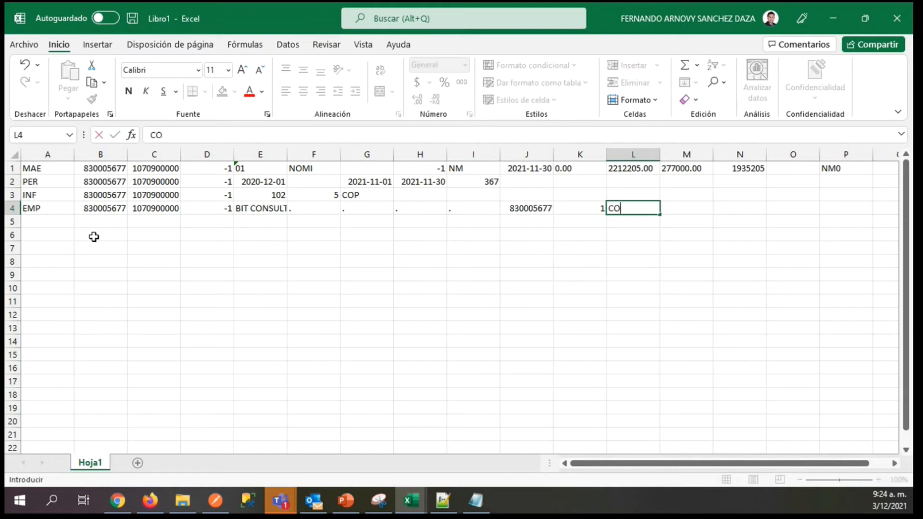
pyautogui.press('Right')
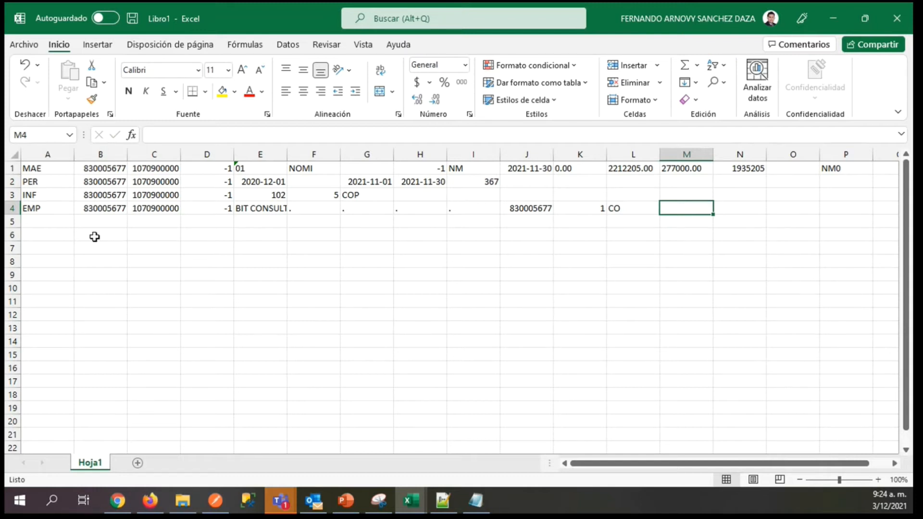
pyautogui.write('11')
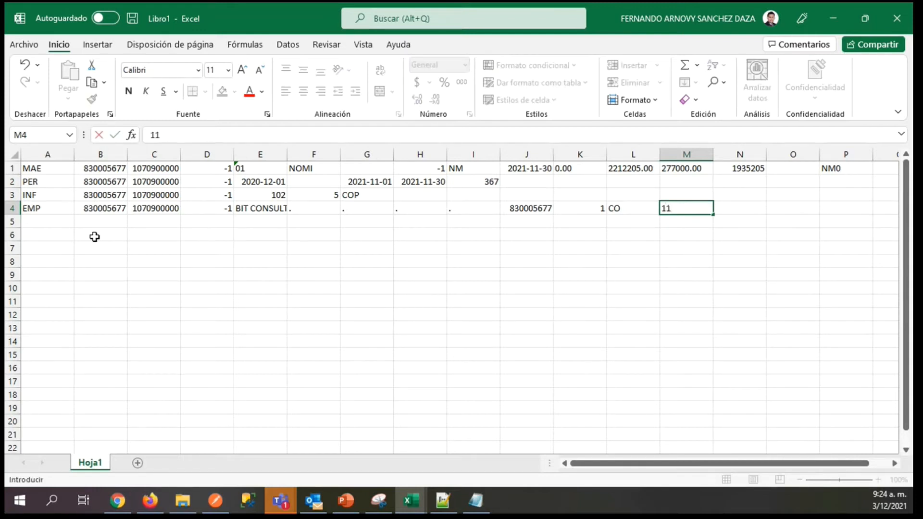
pyautogui.press('Right')
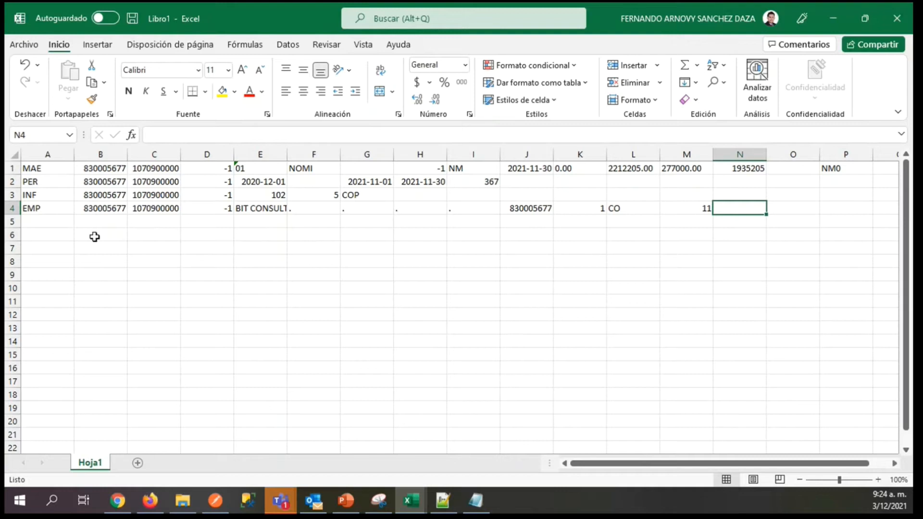
pyautogui.write('11001')
pyautogui.press('Right')
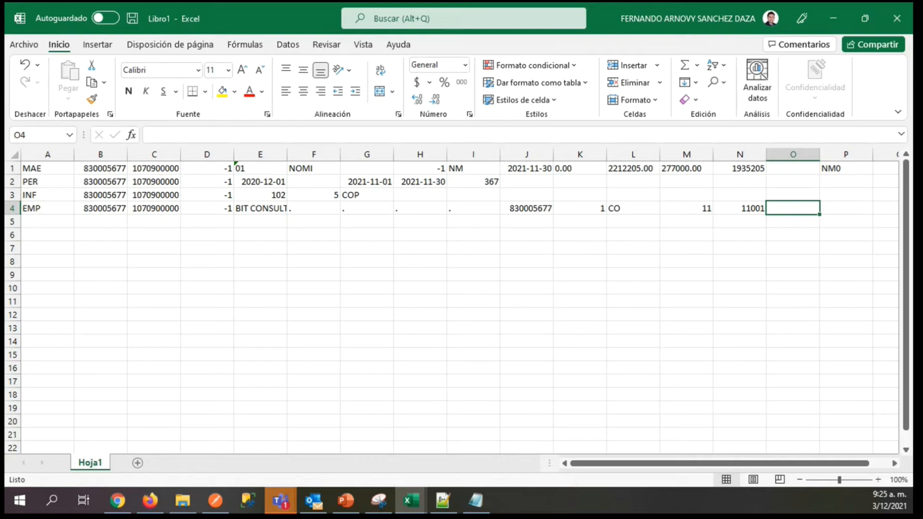
# Enter the company's street address in O4 of the EMP record.
pyautogui.hotkey('alt', 'Tab')
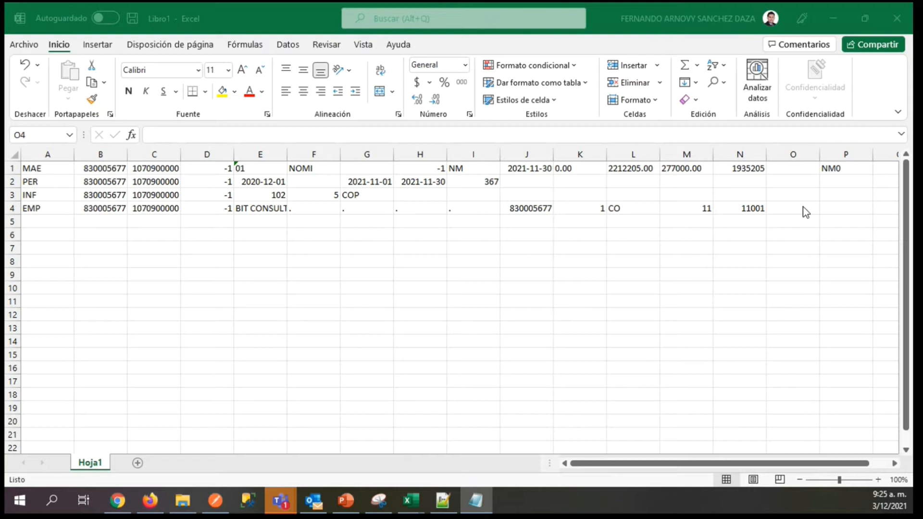
pyautogui.hotkey('alt', 'Tab')
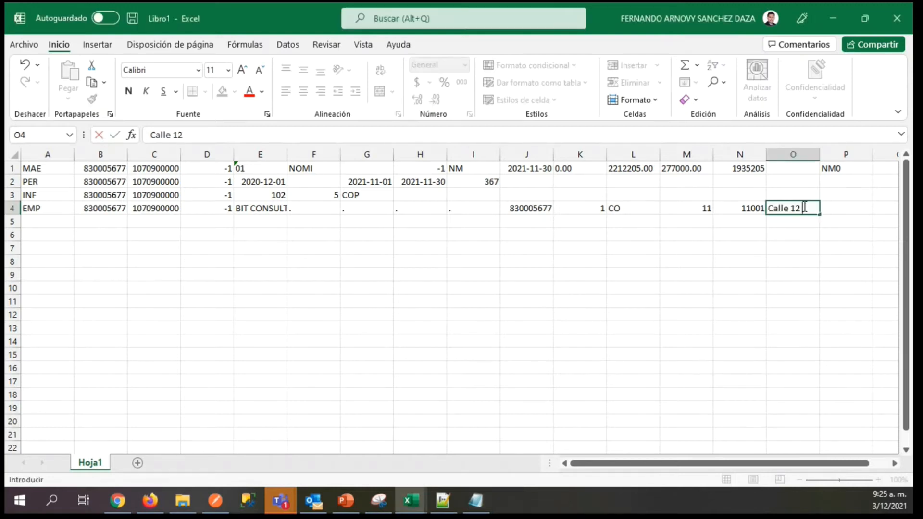
pyautogui.press('Tab')
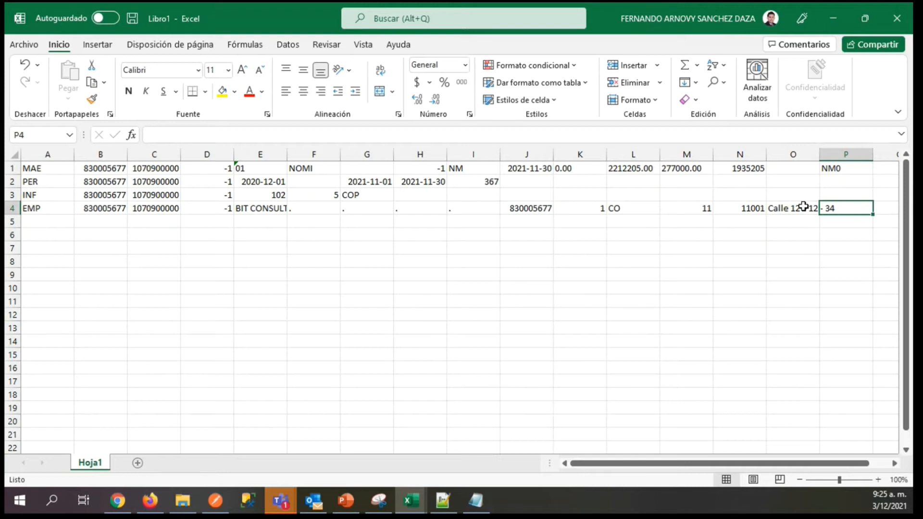
# Start the worker record on row 5 by entering the record code TRA in A5.
pyautogui.hotkey('alt', 'Tab')
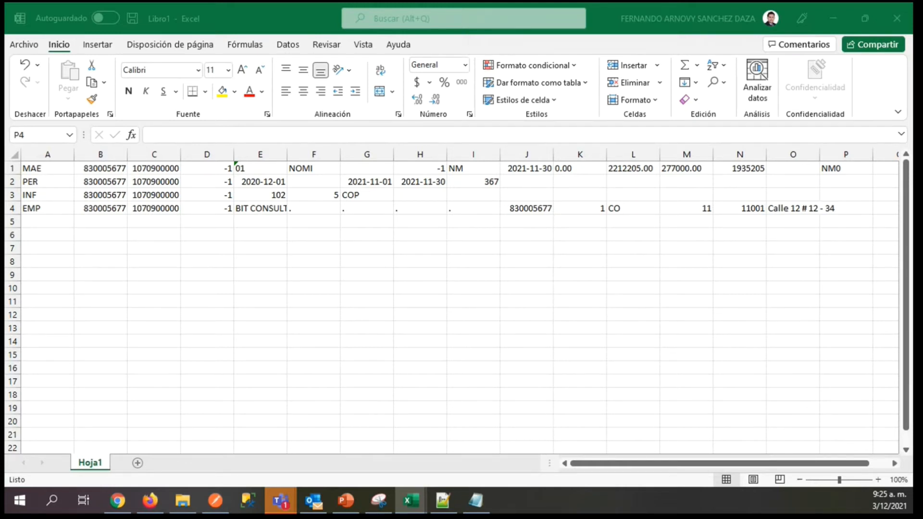
pyautogui.click(38, 221)
pyautogui.write('tr')
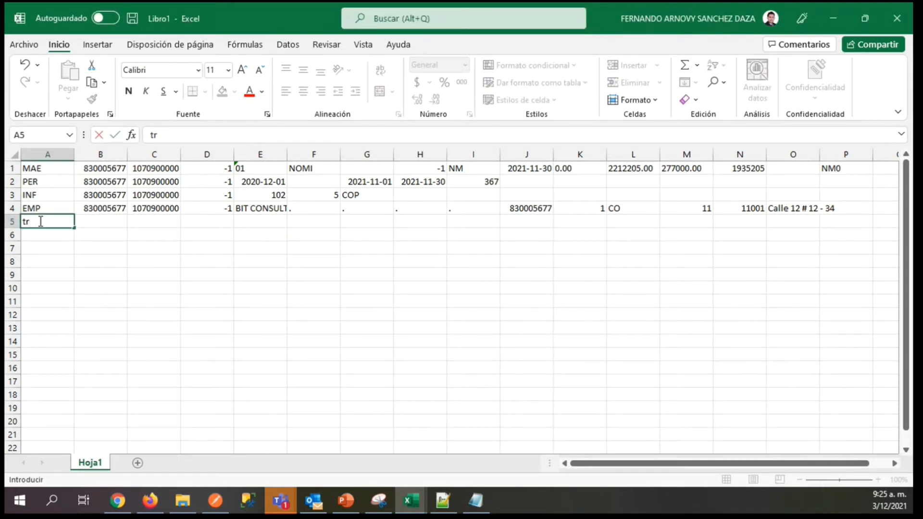
pyautogui.press('BackSpace')
pyautogui.write('TRA')
pyautogui.press('BackSpace')
pyautogui.press('BackSpace')
pyautogui.press('BackSpace')
pyautogui.press('BackSpace')
pyautogui.write('TRA')
# Copy the company and worker identification numbers from B4 and C4 into B5 and C5 of the TRA record.
pyautogui.press('Up')
pyautogui.press('Right')
pyautogui.hotkey('ctrl', 'c')
pyautogui.press('Down')
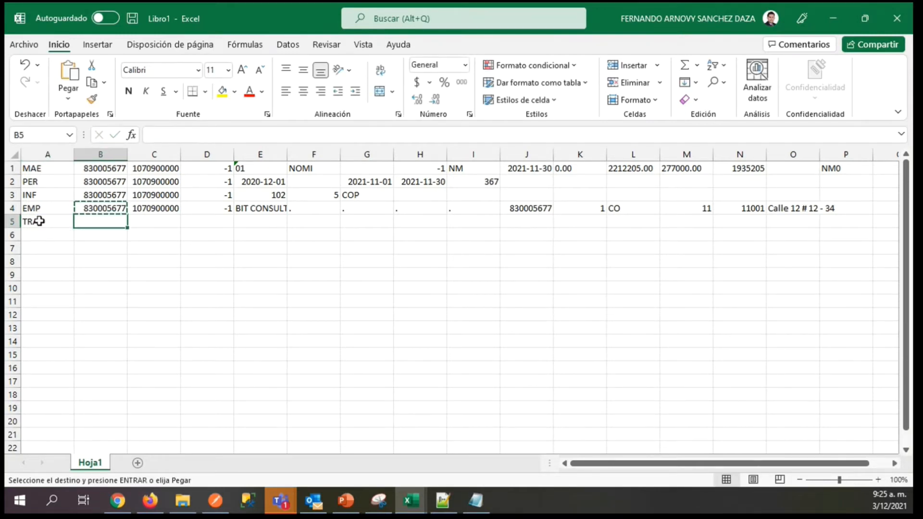
pyautogui.hotkey('ctrl', 'v')
pyautogui.press('Up')
pyautogui.press('Right')
pyautogui.hotkey('ctrl', 'c')
pyautogui.press('Down')
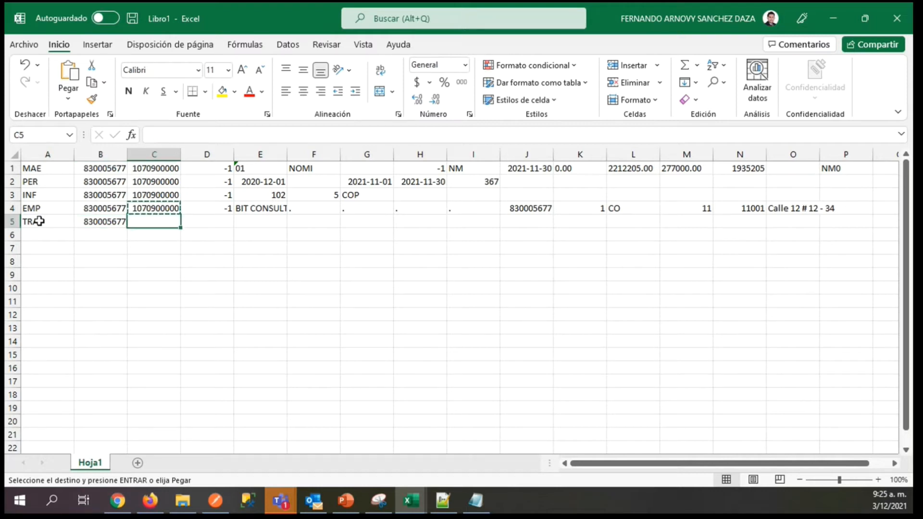
pyautogui.hotkey('ctrl', 'v')
# Enter -1 in D5 of the TRA record.
pyautogui.press('Right')
pyautogui.write('-')
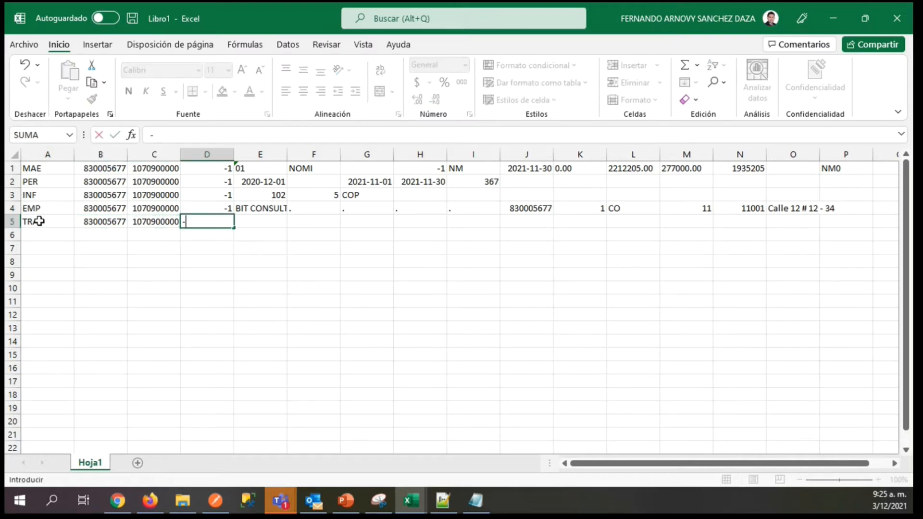
pyautogui.write('1')
pyautogui.press('Tab')
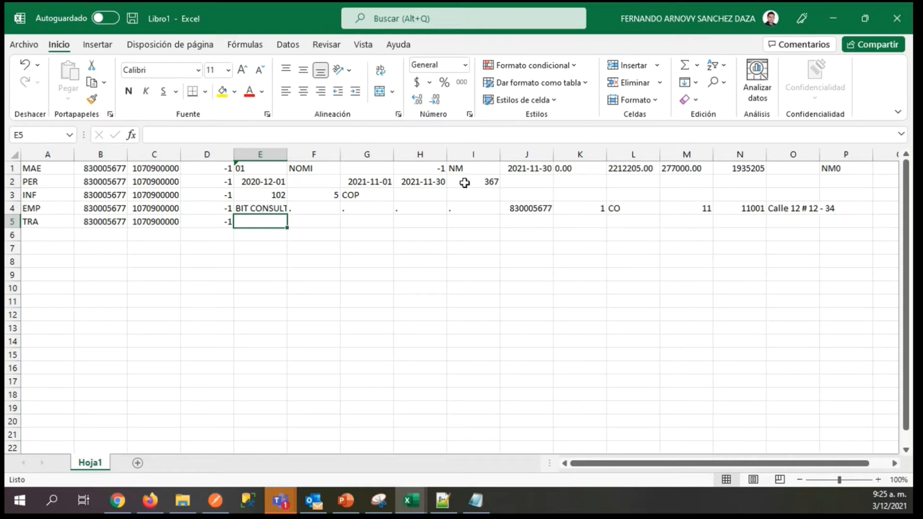
pyautogui.click(198, 136)
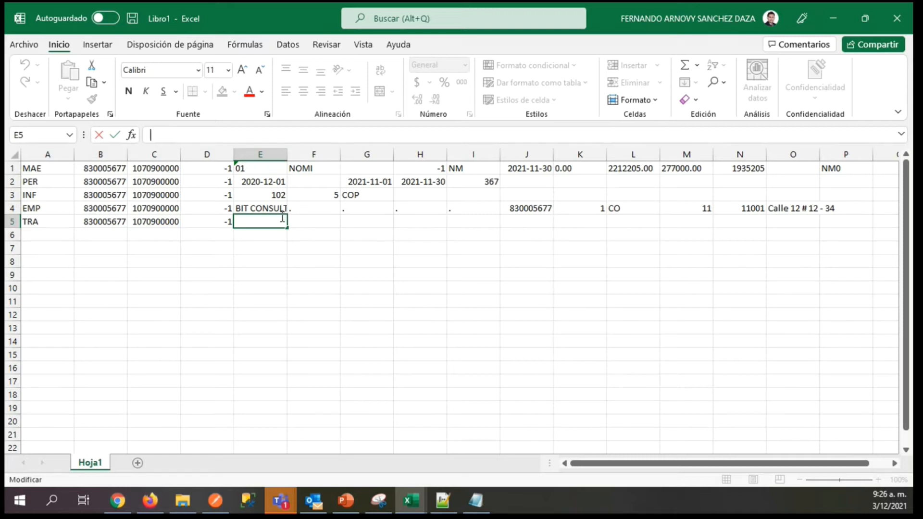
pyautogui.write("'01")
pyautogui.click(283, 217)
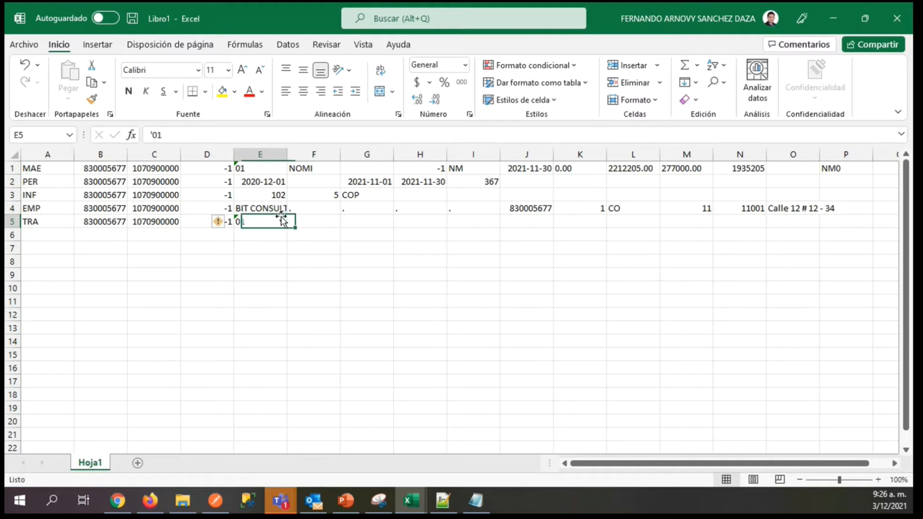
pyautogui.press('BackSpace')
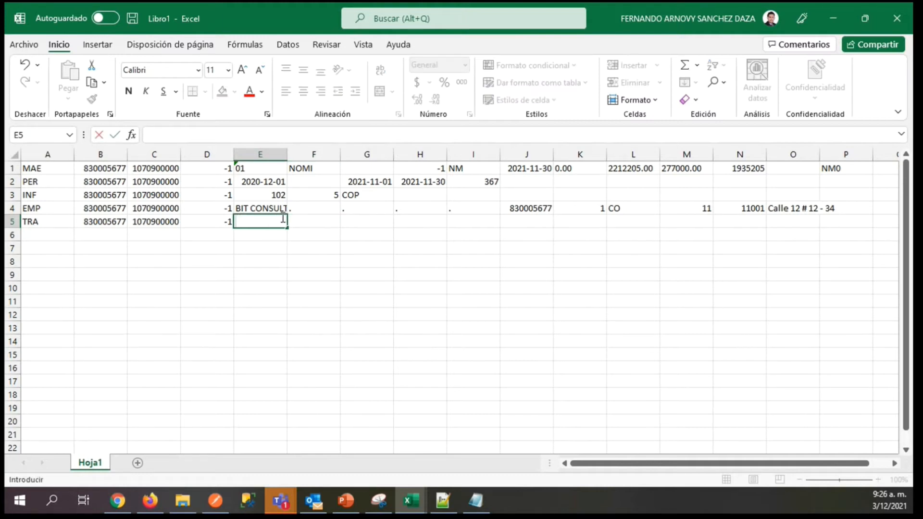
pyautogui.write('01')
pyautogui.press('Tab')
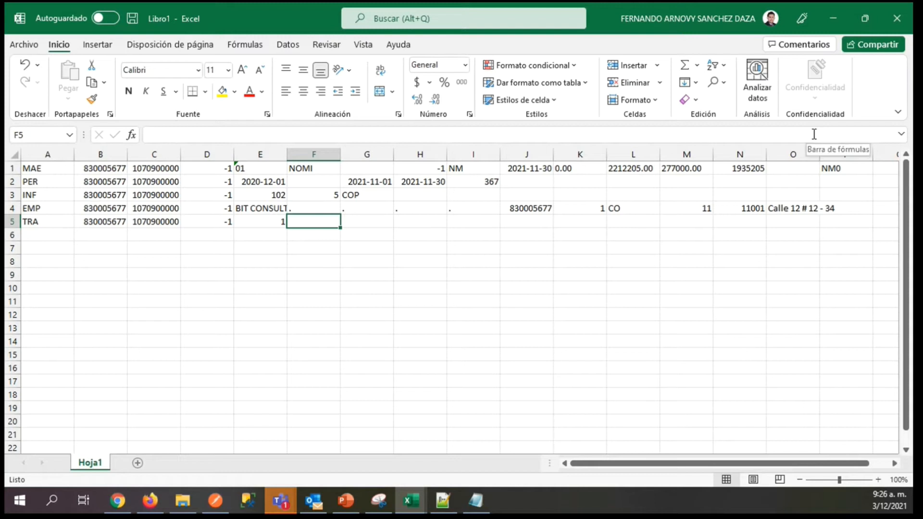
pyautogui.press('Left')
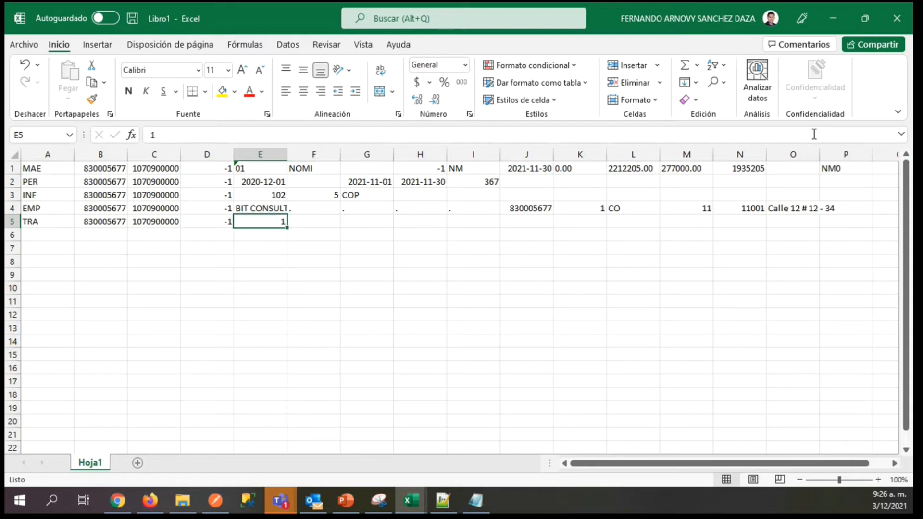
# Enter 01 as text in E5 of the TRA record so the leading zero is kept.
pyautogui.write("'")
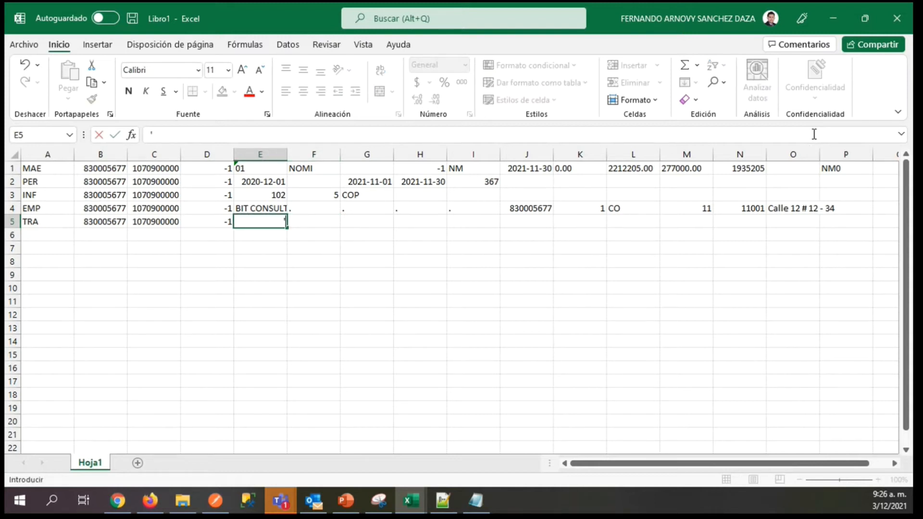
pyautogui.write('01')
pyautogui.press('Tab')
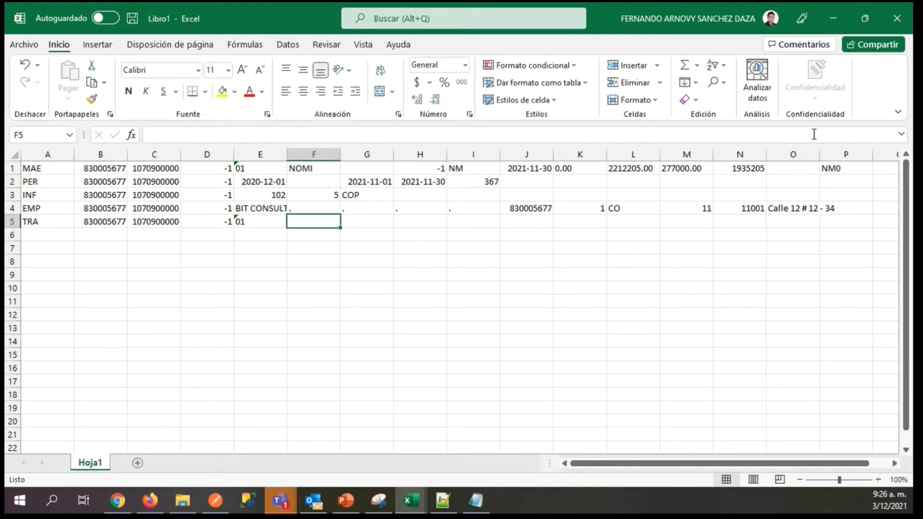
pyautogui.write('00')
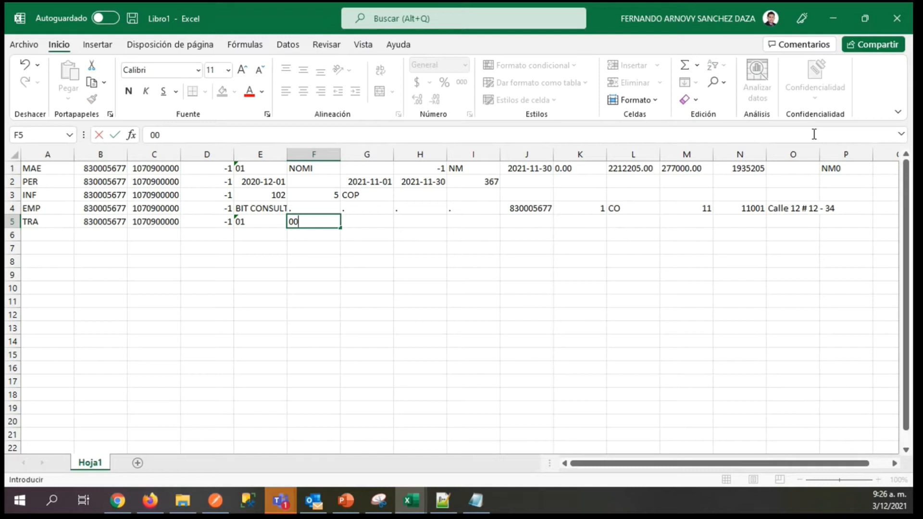
pyautogui.press('Tab')
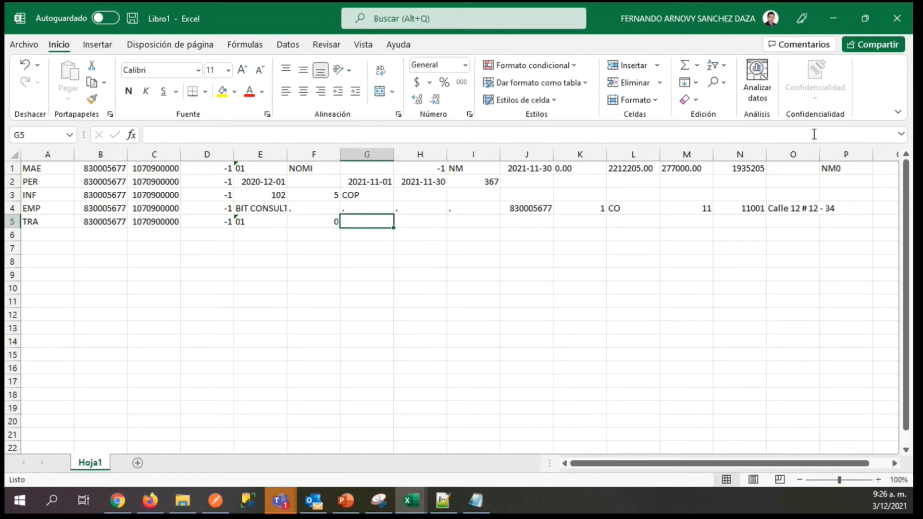
pyautogui.press('Left')
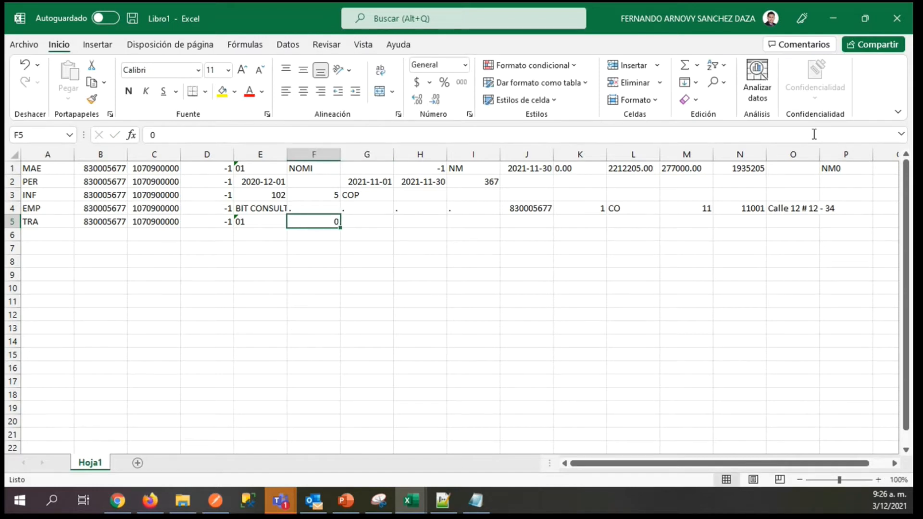
# Enter 00 as text in F5 of the TRA record so both zeros are kept.
pyautogui.write("'00")
pyautogui.press('Tab')
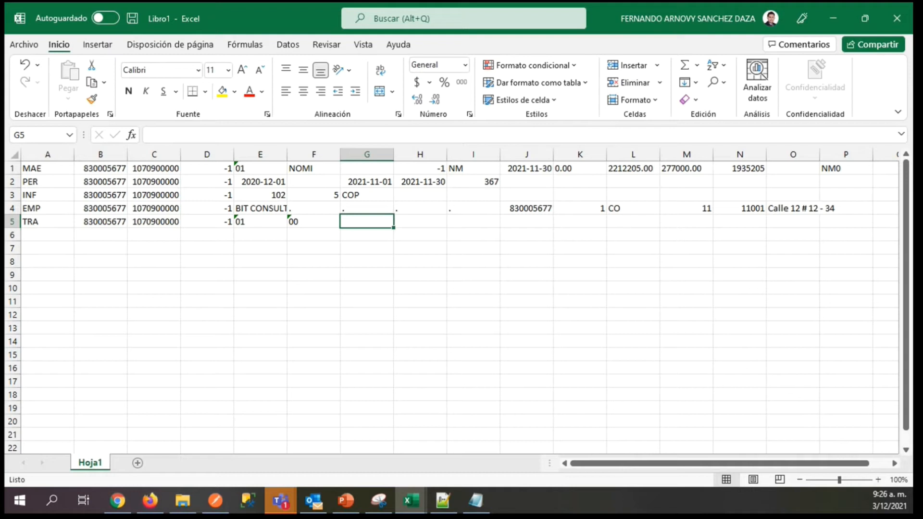
# Enter false in G5 of the TRA record.
pyautogui.hotkey('alt', 'Tab')
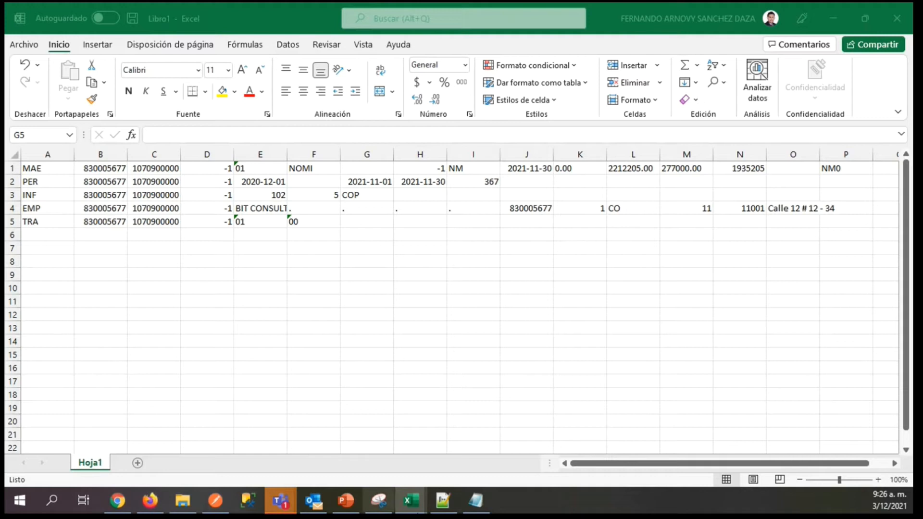
pyautogui.click(347, 223)
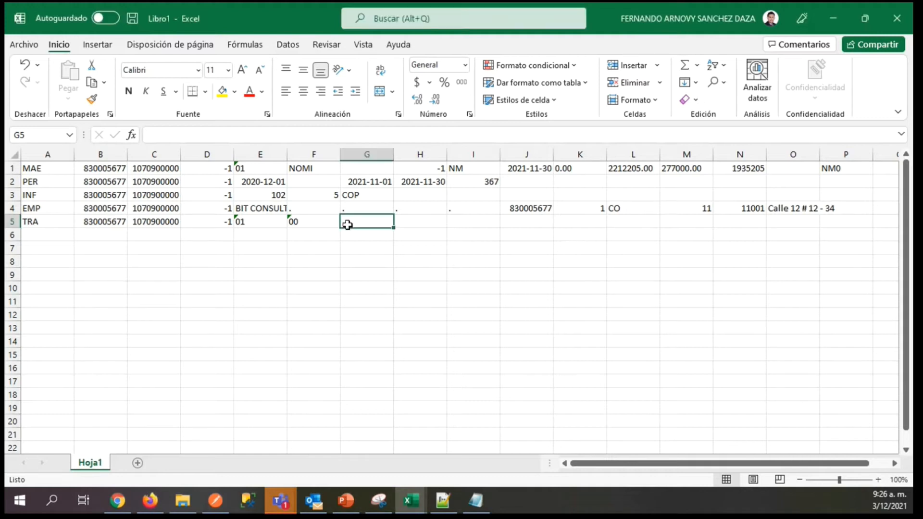
pyautogui.write('false')
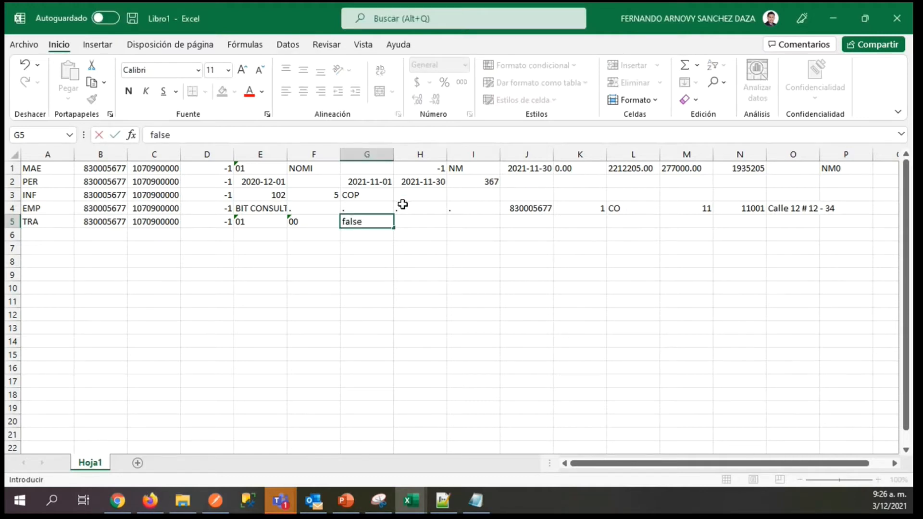
pyautogui.press('Tab')
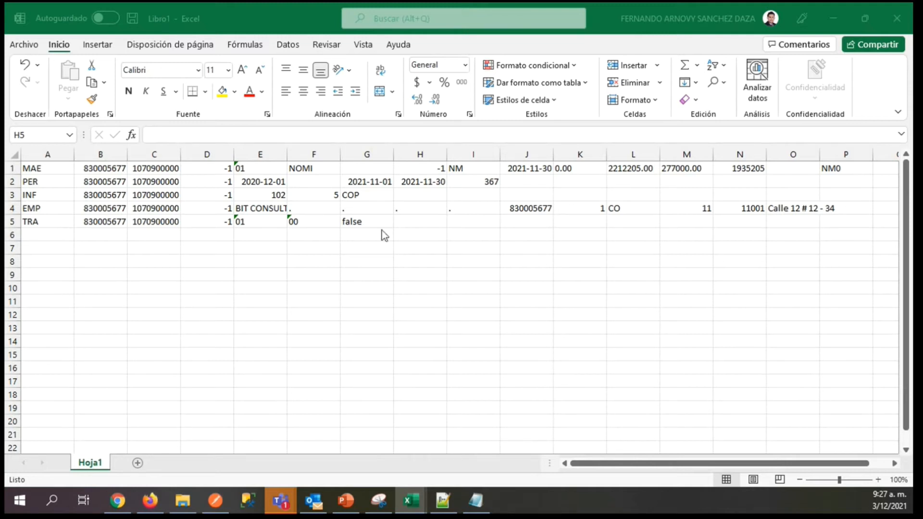
# Enter 13 in H5 of the TRA record.
pyautogui.click(340, 251)
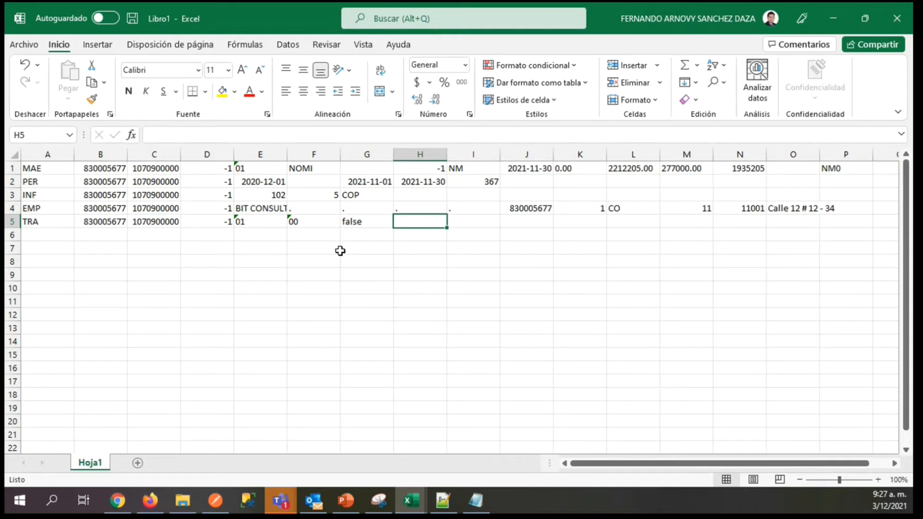
pyautogui.write('103')
pyautogui.press('BackSpace')
pyautogui.press('BackSpace')
pyautogui.write('3')
pyautogui.press('Tab')
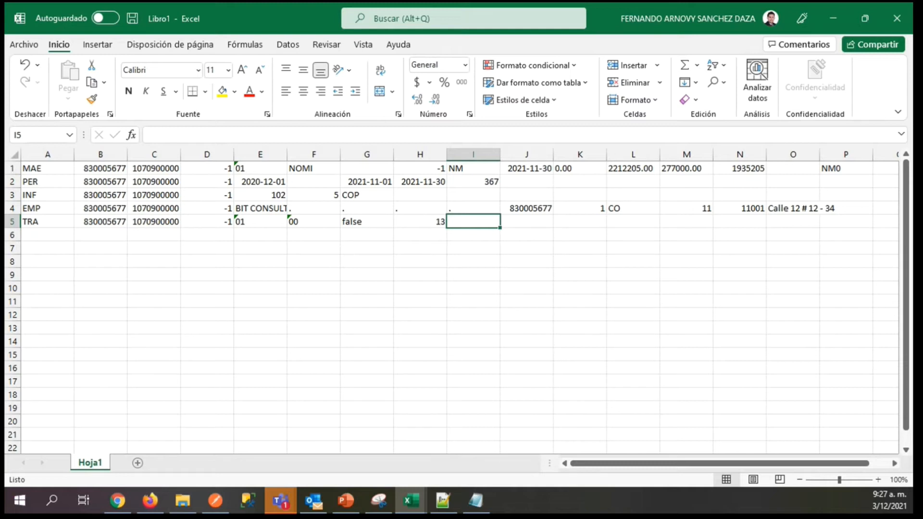
# Copy the worker's identification number from C5 into I5 of the TRA record.
pyautogui.hotkey('alt', 'Tab')
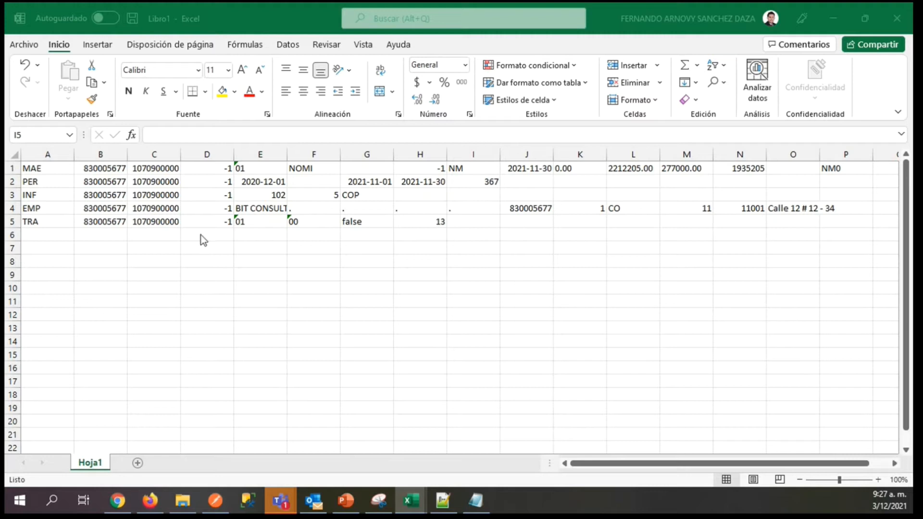
pyautogui.click(151, 222)
pyautogui.hotkey('ctrl', 'c')
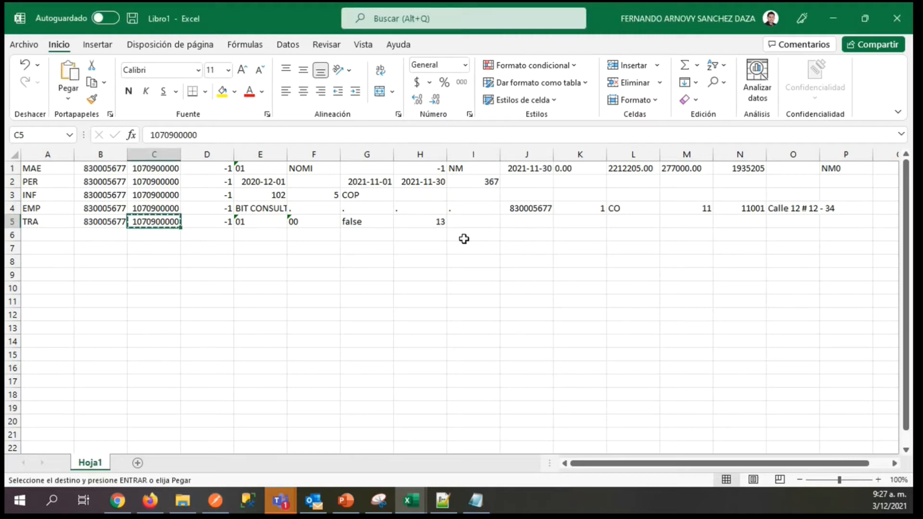
pyautogui.click(465, 221)
pyautogui.hotkey('ctrl', 'v')
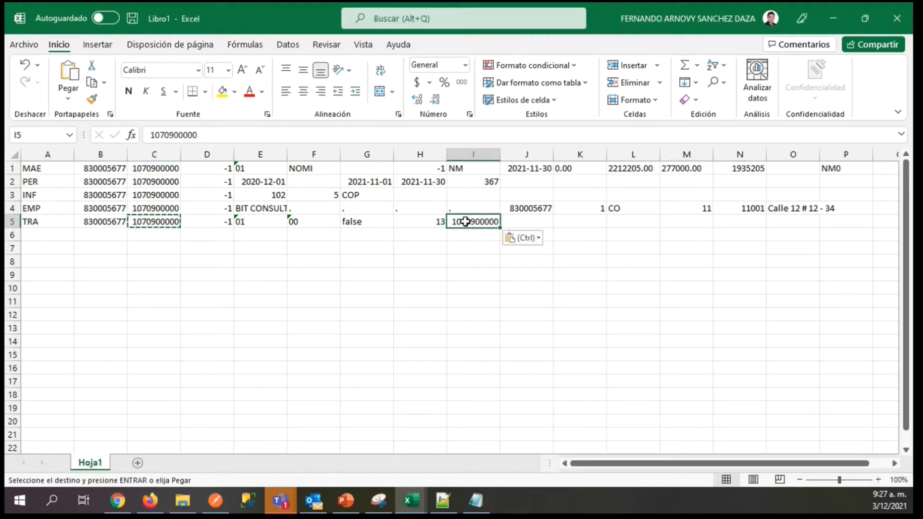
pyautogui.press('Tab')
# Enter the worker's first surname in J5, second surname in K5 and first name in L5 of the TRA record.
pyautogui.hotkey('alt', 'Tab')
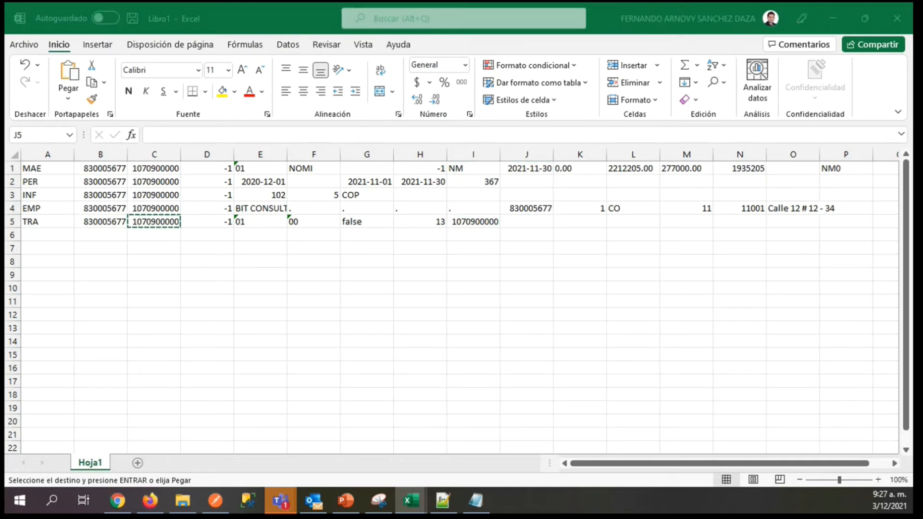
pyautogui.click(545, 230)
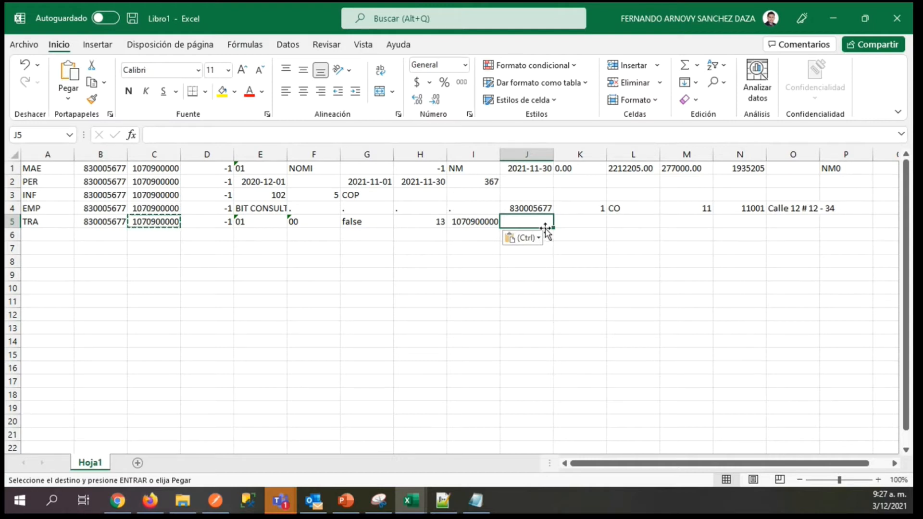
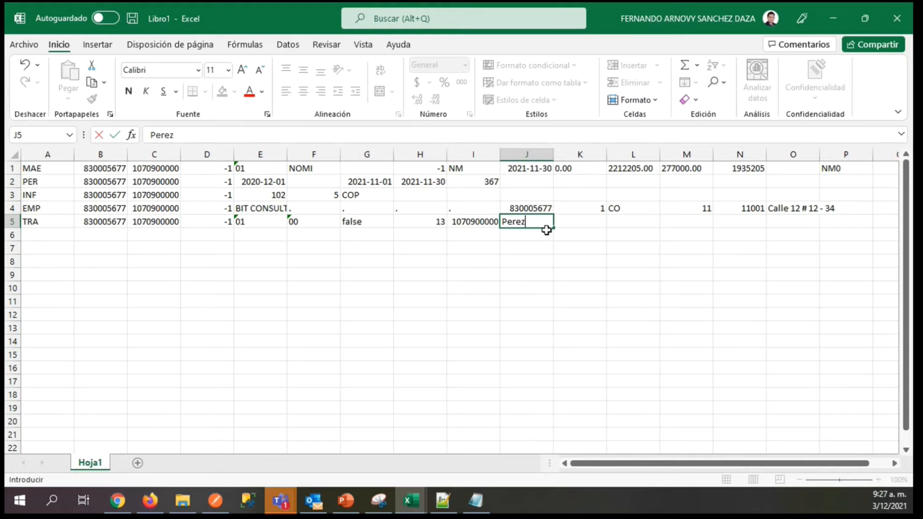
pyautogui.press('Tab')
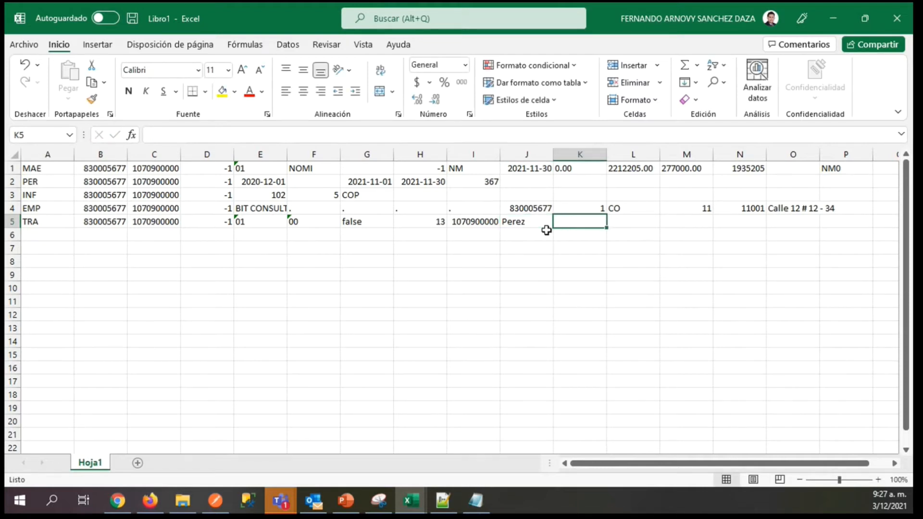
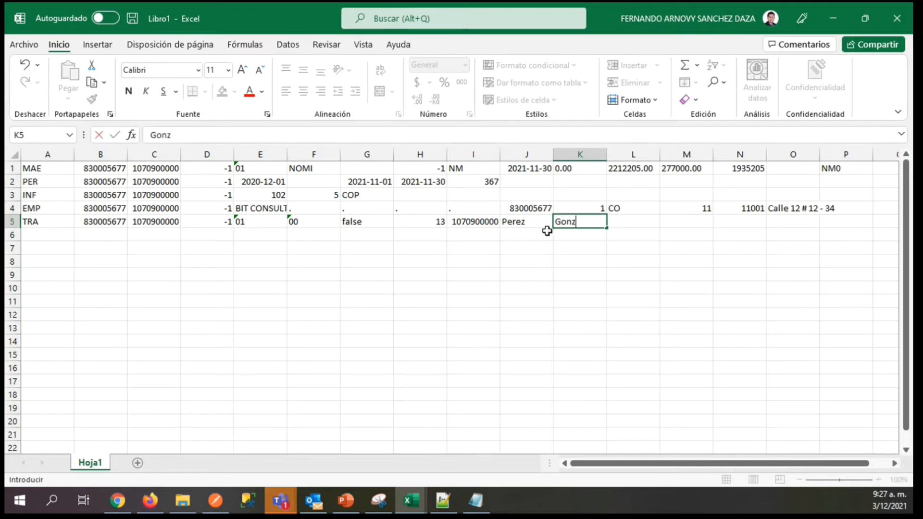
pyautogui.press('Tab')
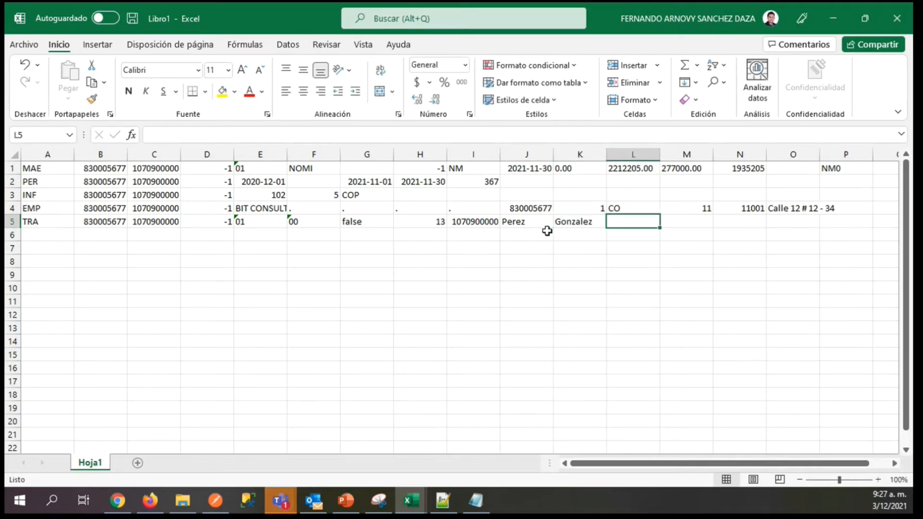
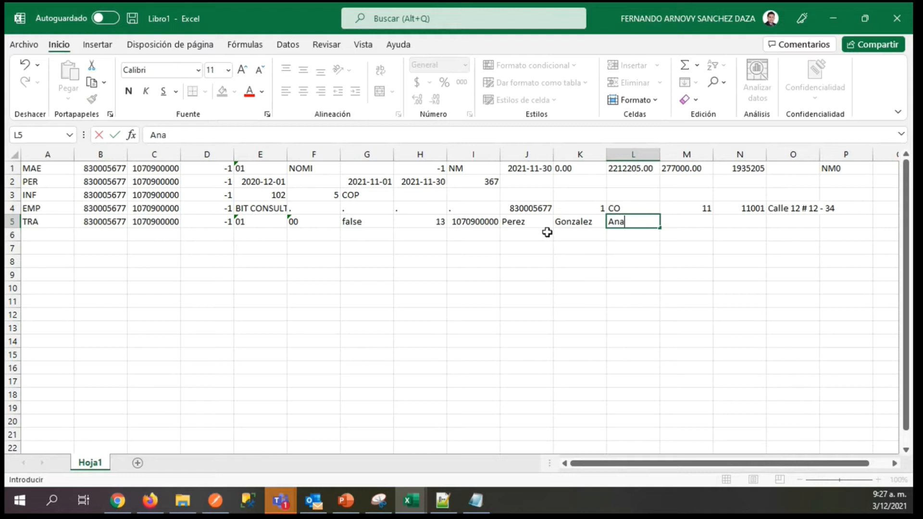
pyautogui.press('Tab')
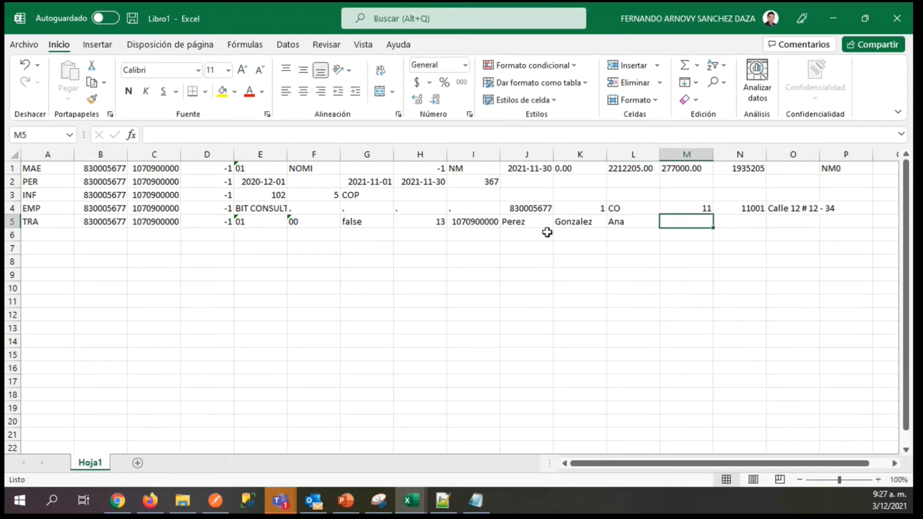
# Enter a period in M5 and the country code CO in N5 of the TRA record.
pyautogui.write('.')
pyautogui.press('Tab')
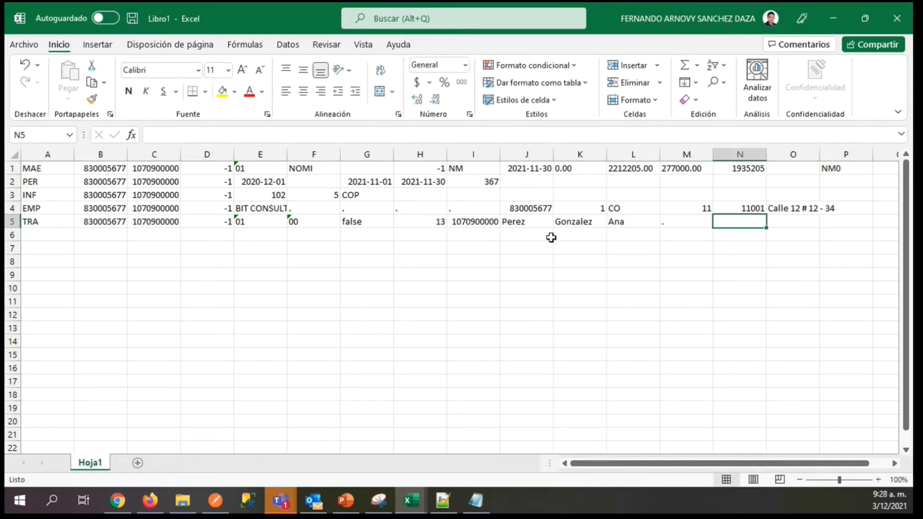
pyautogui.press('Left')
pyautogui.press('Left')
pyautogui.press('Left')
pyautogui.press('Right')
pyautogui.press('Right')
pyautogui.press('Right')
pyautogui.write('CO')
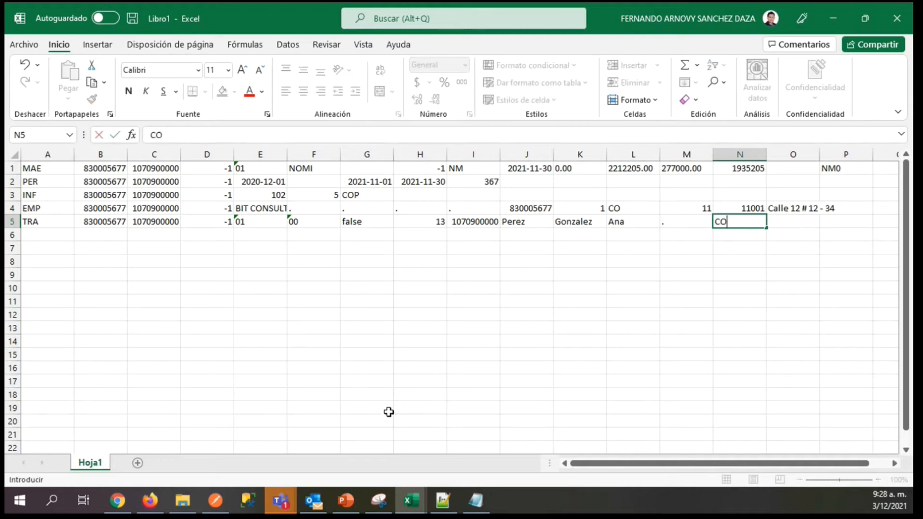
pyautogui.press('Right')
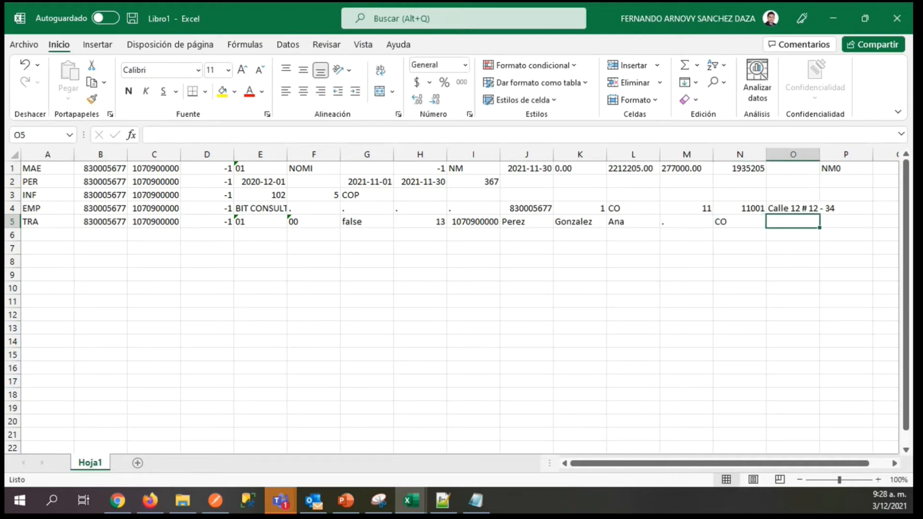
# Enter 11 in O5 and 11001 in P5 of the TRA record.
pyautogui.hotkey('alt', 'Tab')
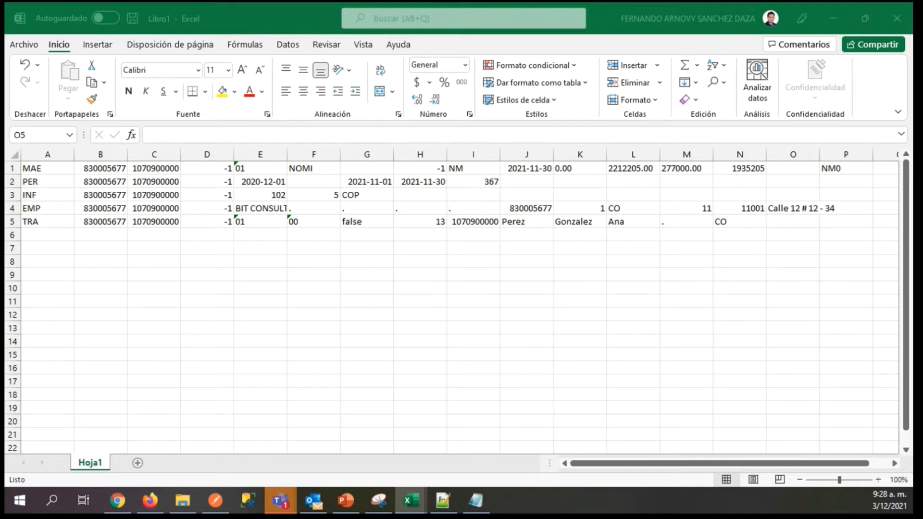
pyautogui.click(784, 222)
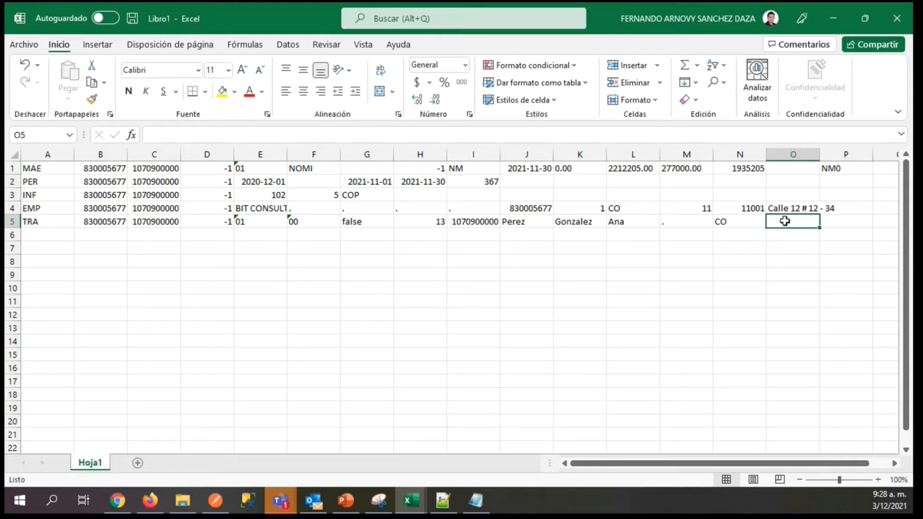
pyautogui.write('11')
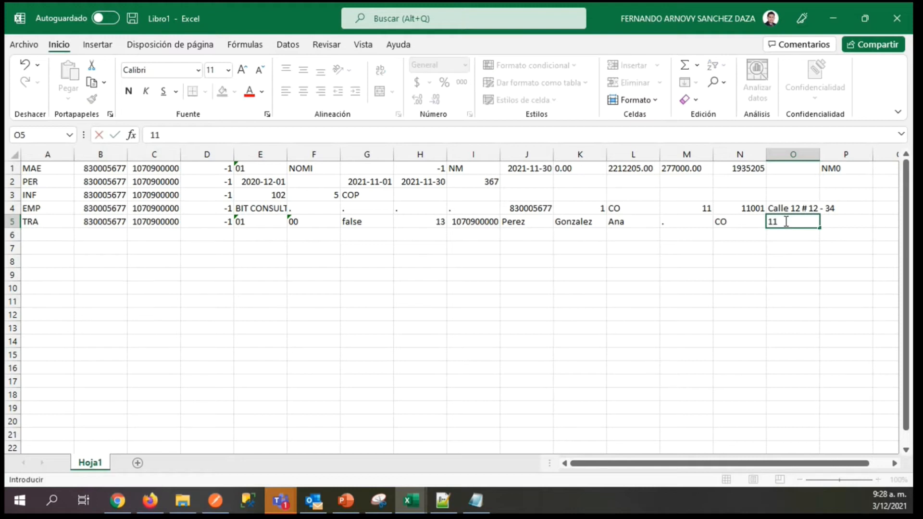
pyautogui.press('Tab')
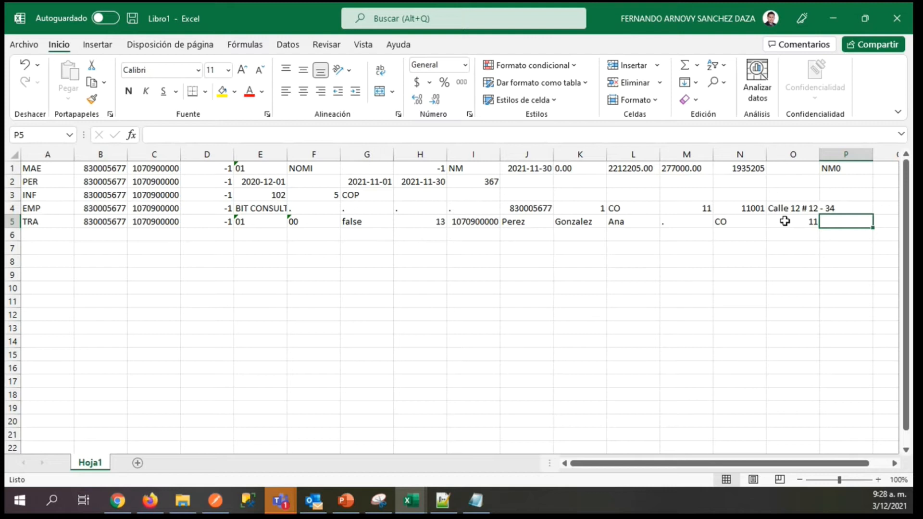
pyautogui.write('11001')
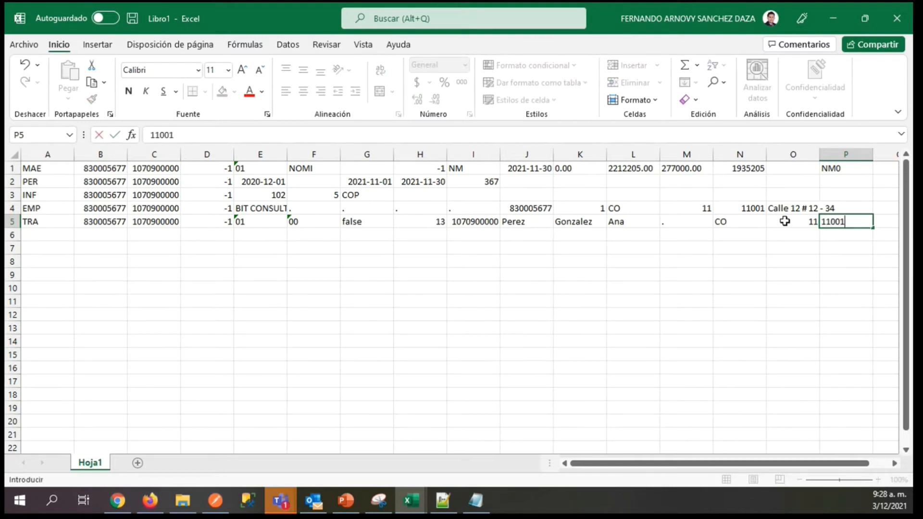
pyautogui.press('Tab')
# Enter the street address in Q5 of the TRA record.
pyautogui.hotkey('alt', 'Tab')
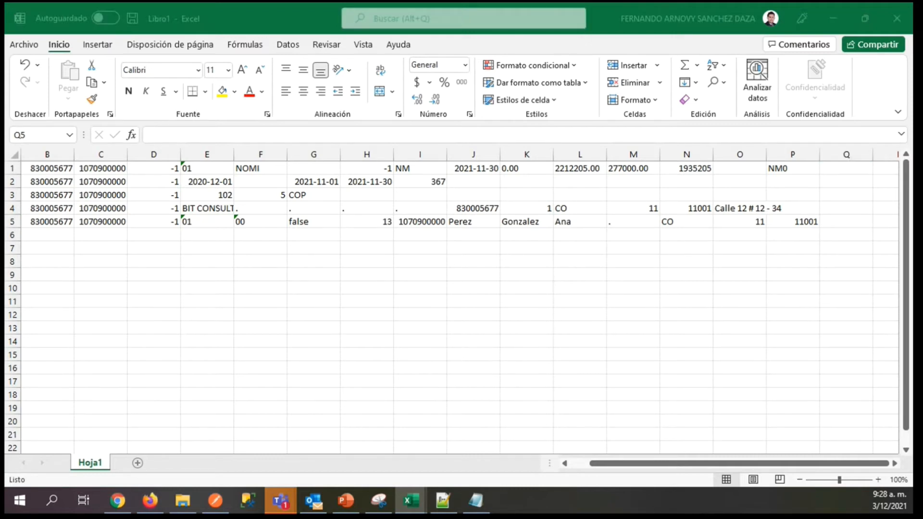
pyautogui.click(844, 224)
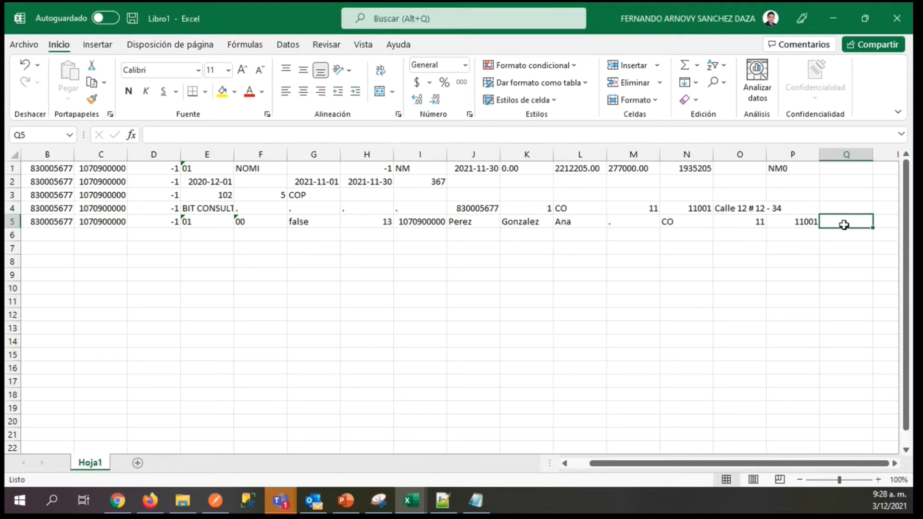
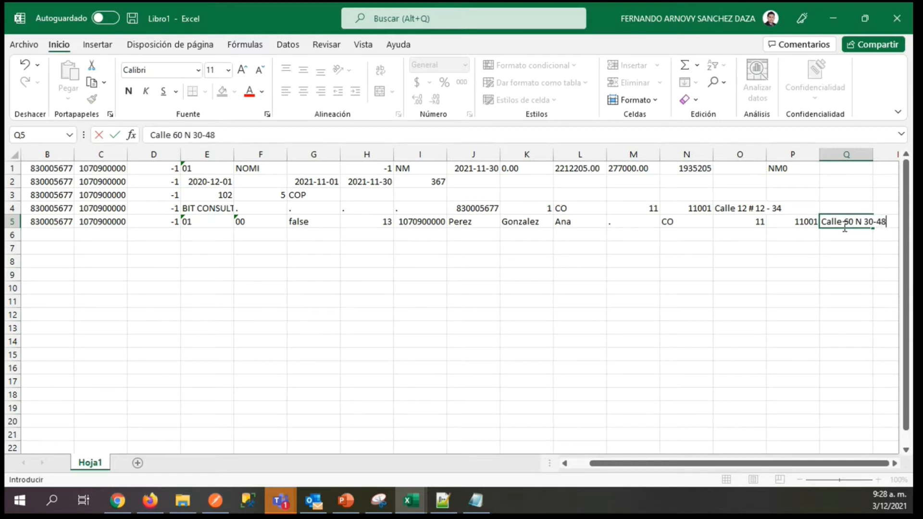
pyautogui.press('Tab')
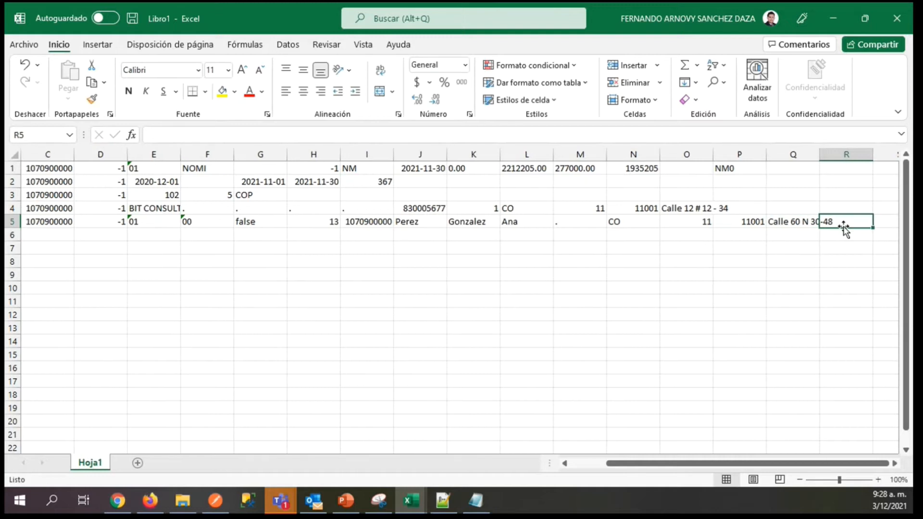
# Enter false in R5 of the TRA record.
pyautogui.hotkey('alt', 'Tab')
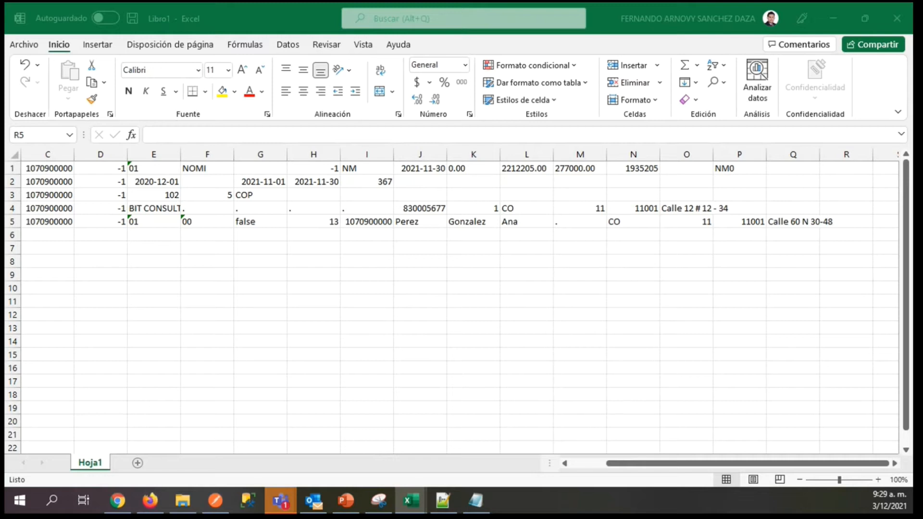
pyautogui.click(835, 220)
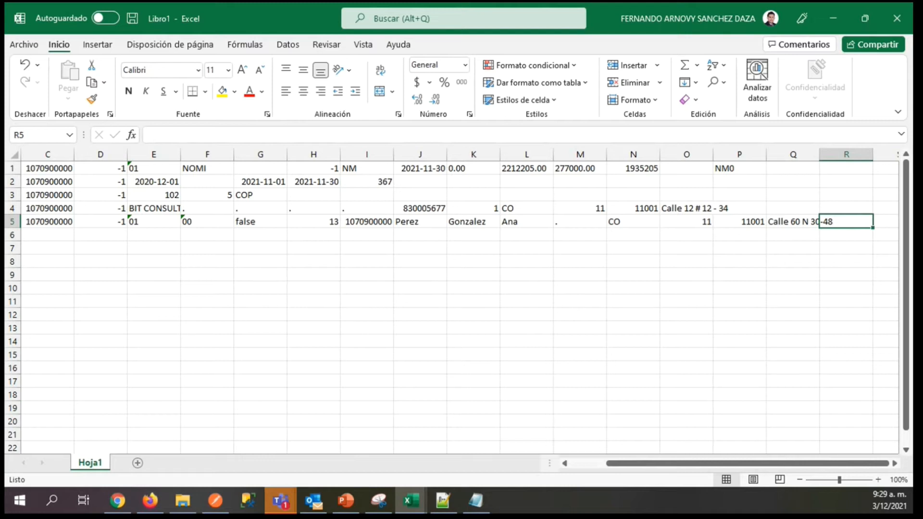
pyautogui.hotkey('alt', 'Tab')
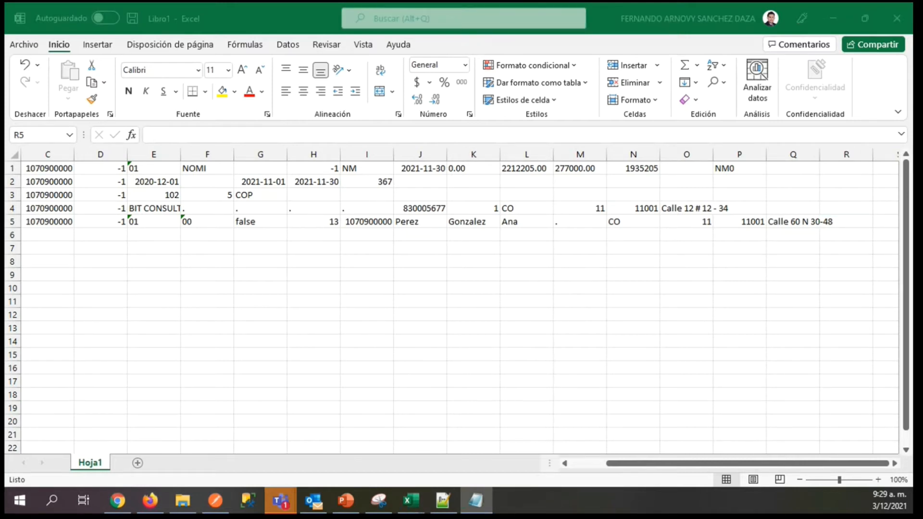
pyautogui.hotkey('alt', 'Tab')
pyautogui.write('false')
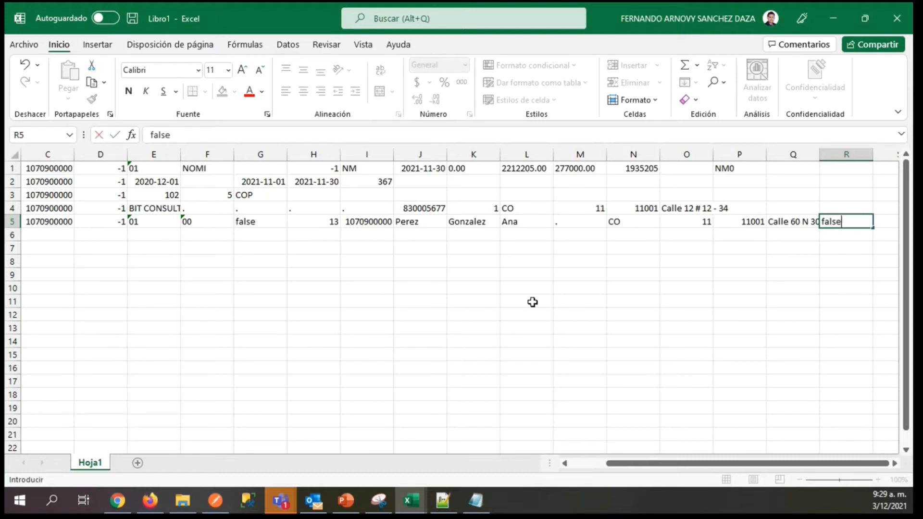
pyautogui.press('Tab')
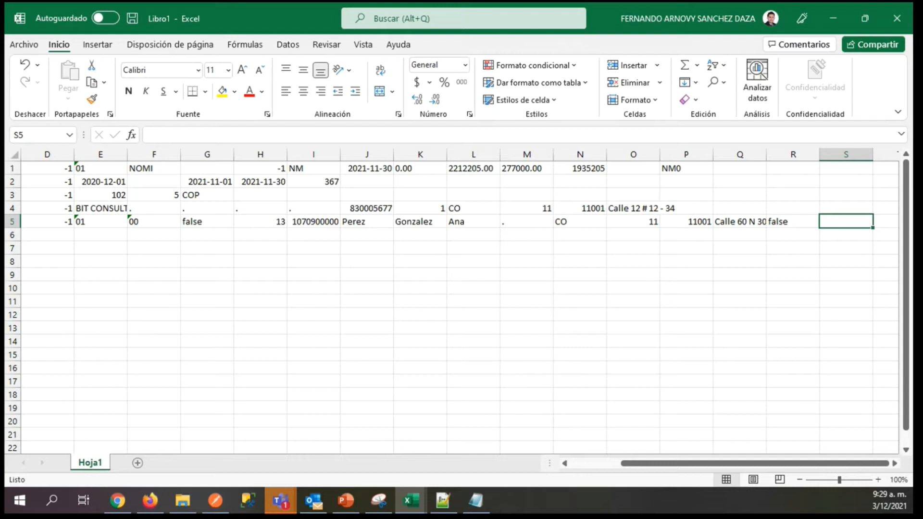
# Enter 2 in S5 of the TRA record.
pyautogui.hotkey('alt', 'Tab')
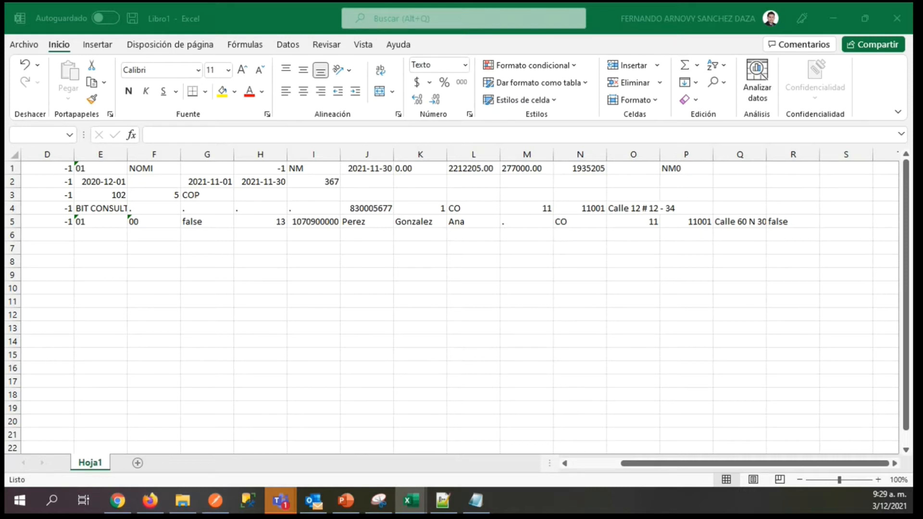
pyautogui.hotkey('alt', 'Tab')
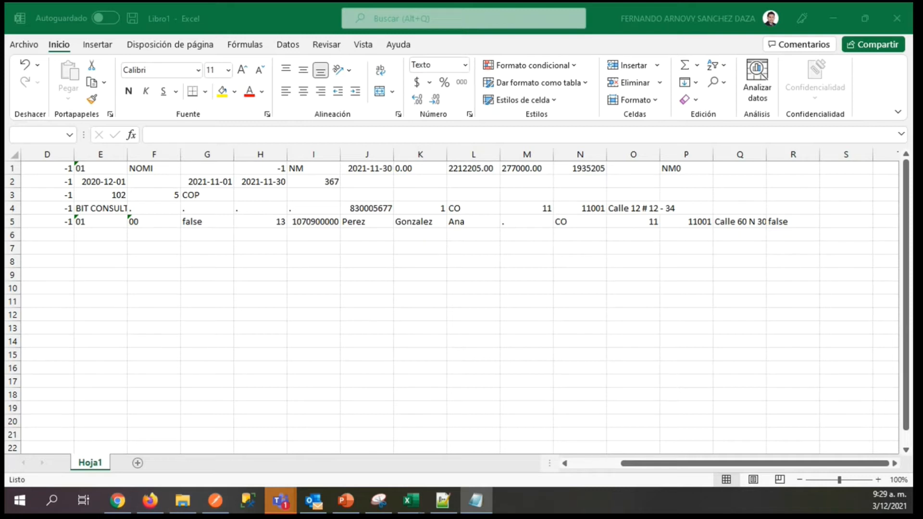
pyautogui.hotkey('alt', 'Tab')
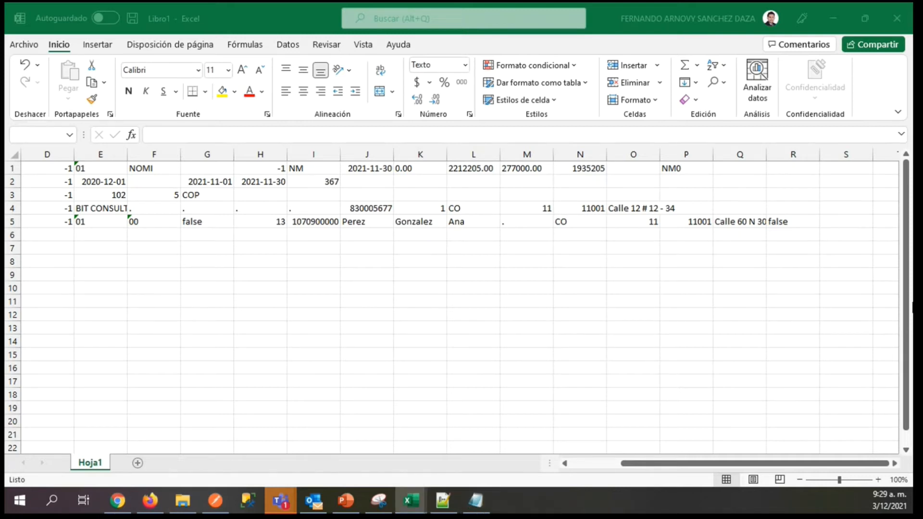
pyautogui.click(830, 220)
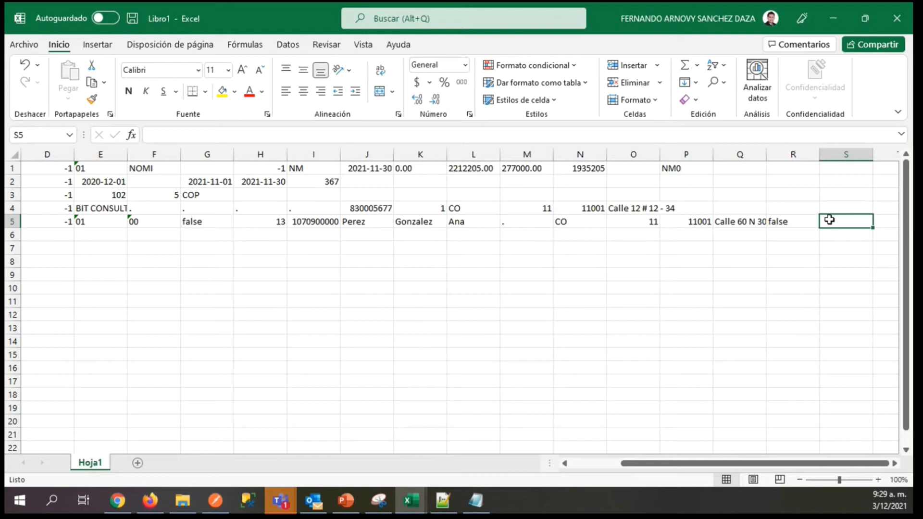
pyautogui.write('2')
pyautogui.press('Tab')
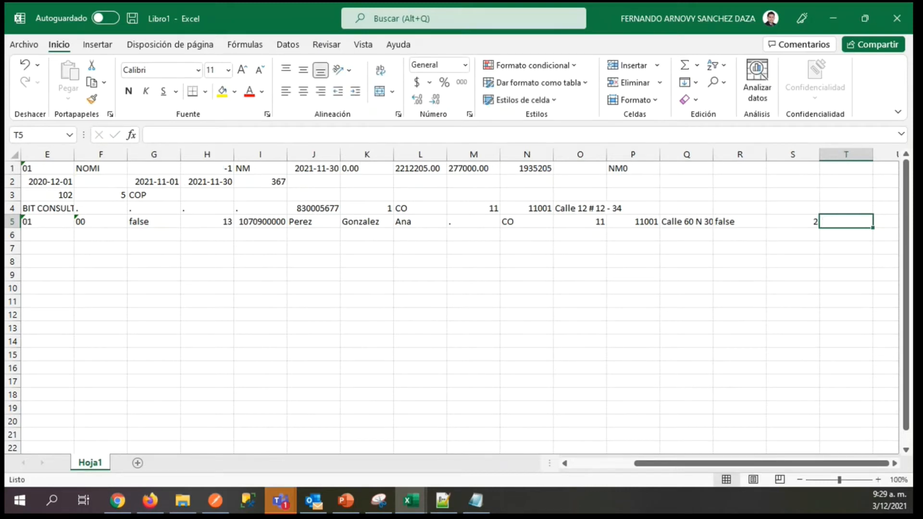
# Paste the amount into T5 of the TRA record and complete it with two decimals as 1759500.00.
pyautogui.hotkey('alt', 'Tab')
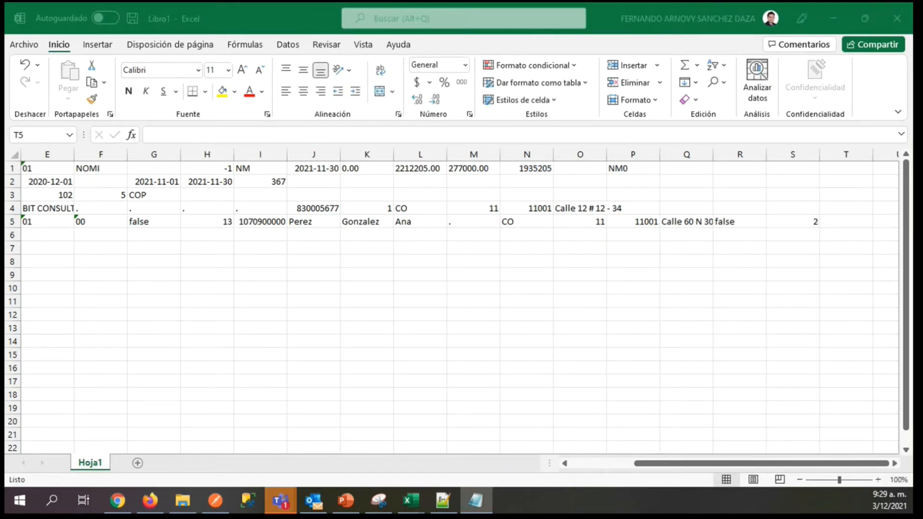
pyautogui.hotkey('alt', 'Tab')
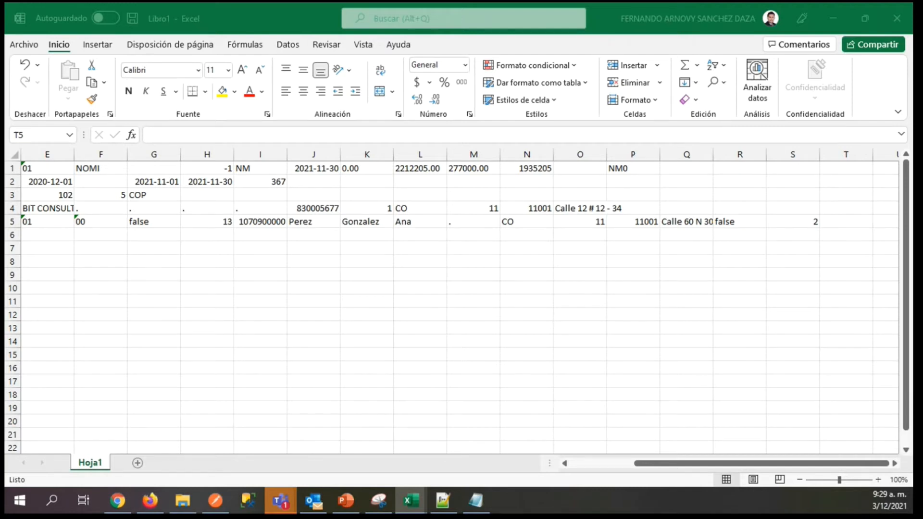
pyautogui.hotkey('alt', 'Tab')
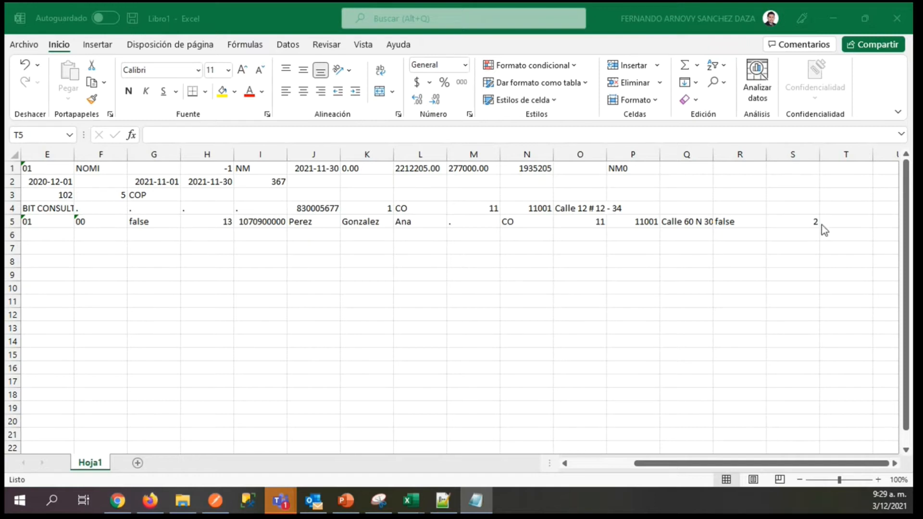
pyautogui.click(839, 225)
pyautogui.write('1759500')
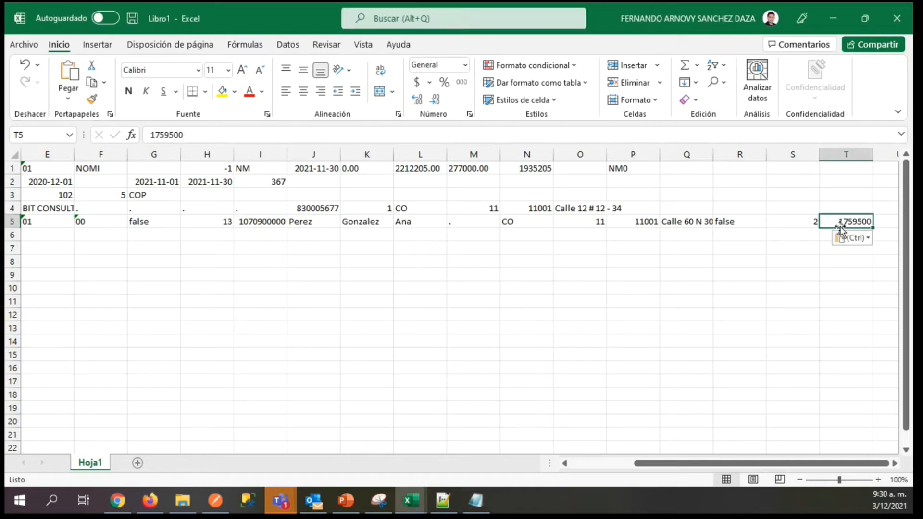
pyautogui.hscroll(1, 841, 231)
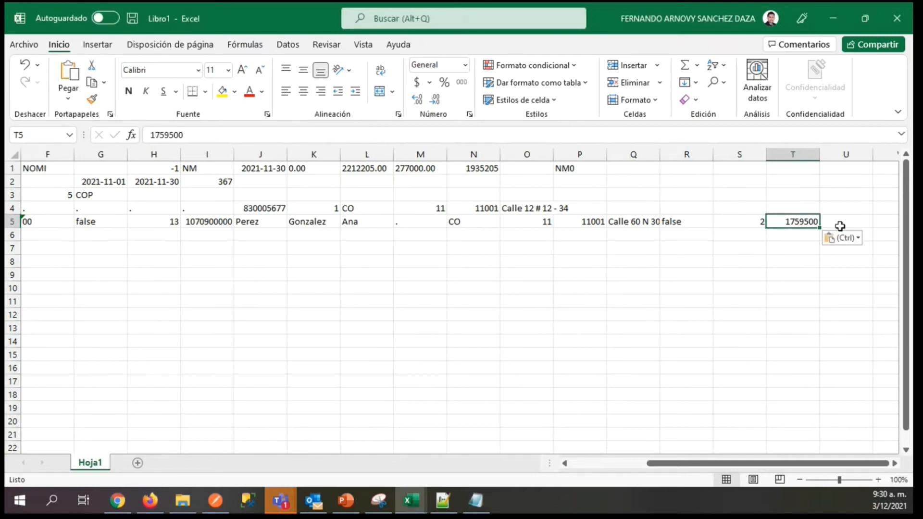
pyautogui.click(192, 141)
pyautogui.write('.00')
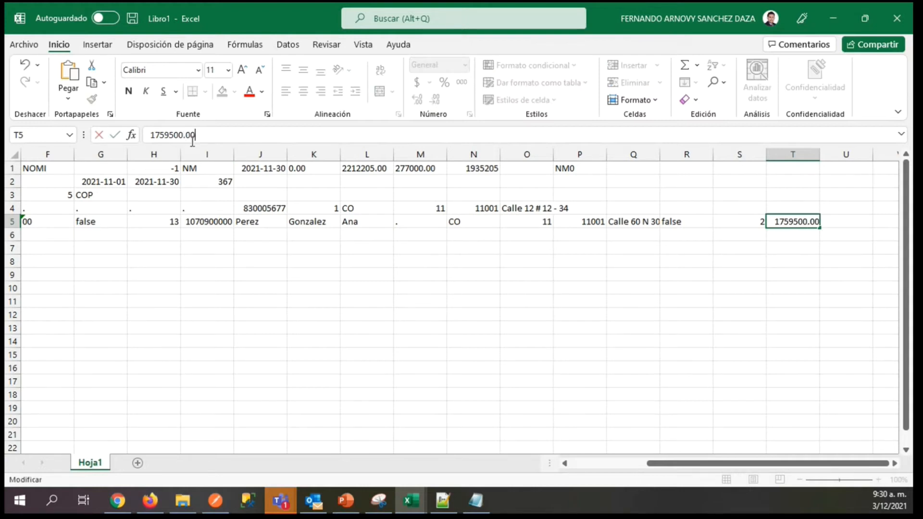
pyautogui.press('Tab')
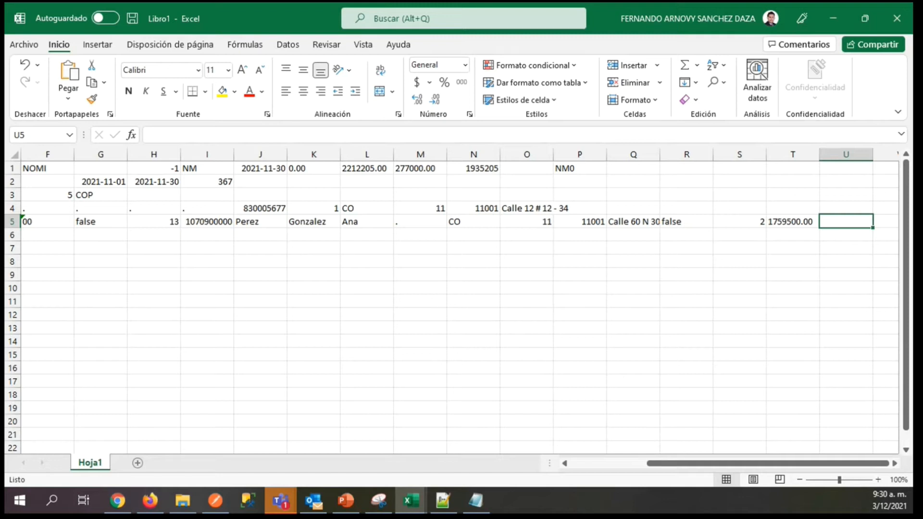
# Copy the worker's identification number from I5 into U5 of the TRA record.
pyautogui.hotkey('alt', 'Tab')
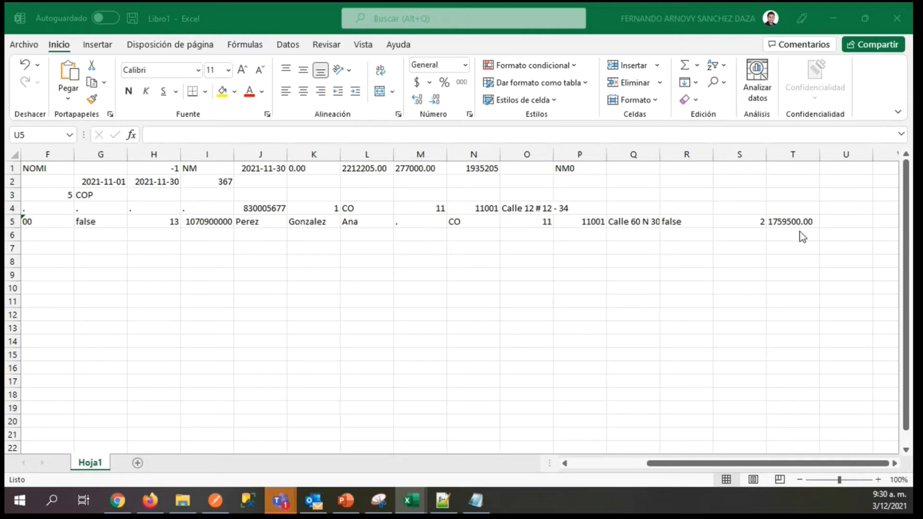
pyautogui.click(860, 222)
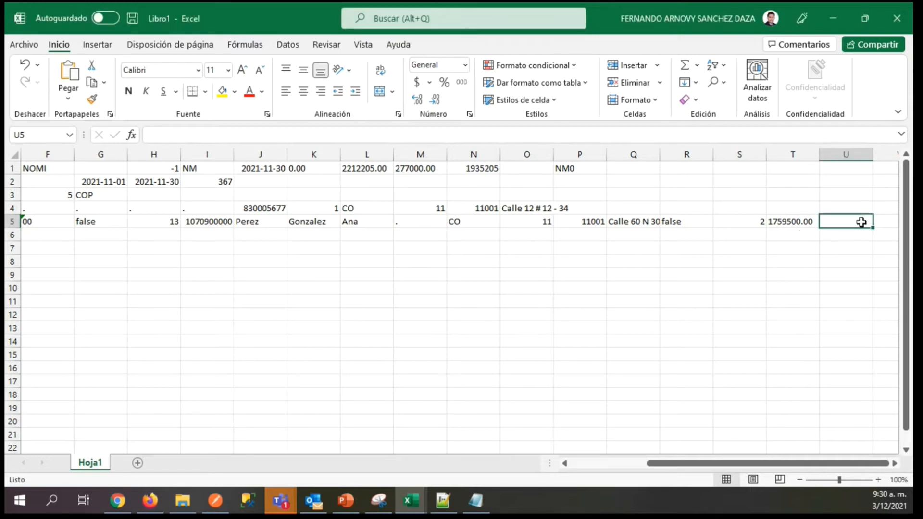
pyautogui.press('Left')
pyautogui.press('Left')
pyautogui.press('Left')
pyautogui.press('Left')
pyautogui.press('Left')
pyautogui.press('Left')
pyautogui.press('Left')
pyautogui.press('Left')
pyautogui.press('Left')
pyautogui.press('Left')
pyautogui.press('Left')
pyautogui.press('Left')
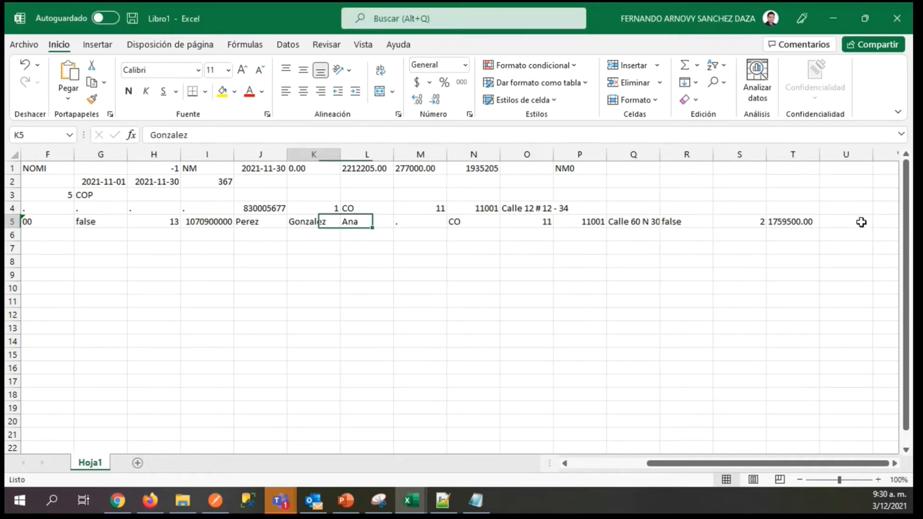
pyautogui.hotkey('ctrl', 'c')
pyautogui.press('Right')
pyautogui.press('Right')
pyautogui.press('Right')
pyautogui.press('Right')
pyautogui.press('Right')
pyautogui.press('Right')
pyautogui.press('Right')
pyautogui.press('Right')
pyautogui.press('Right')
pyautogui.press('Right')
pyautogui.press('Right')
pyautogui.press('Right')
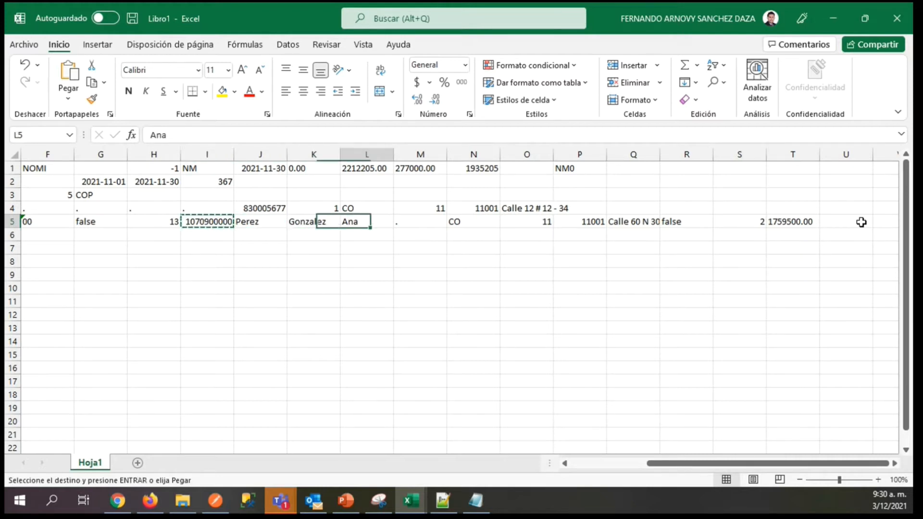
pyautogui.hotkey('ctrl', 'v')
pyautogui.press('Right')
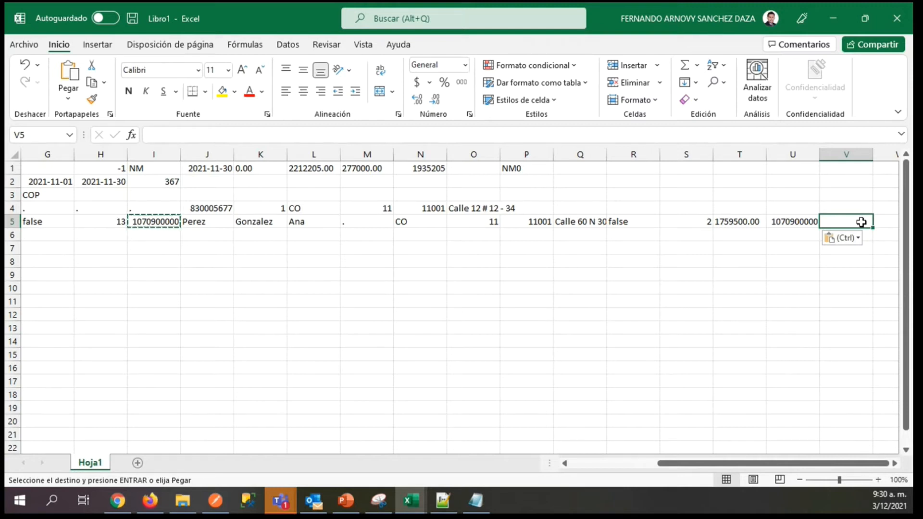
# Enter the worker's e-mail address in V5 of the TRA record.
pyautogui.doubleClick(861, 222)
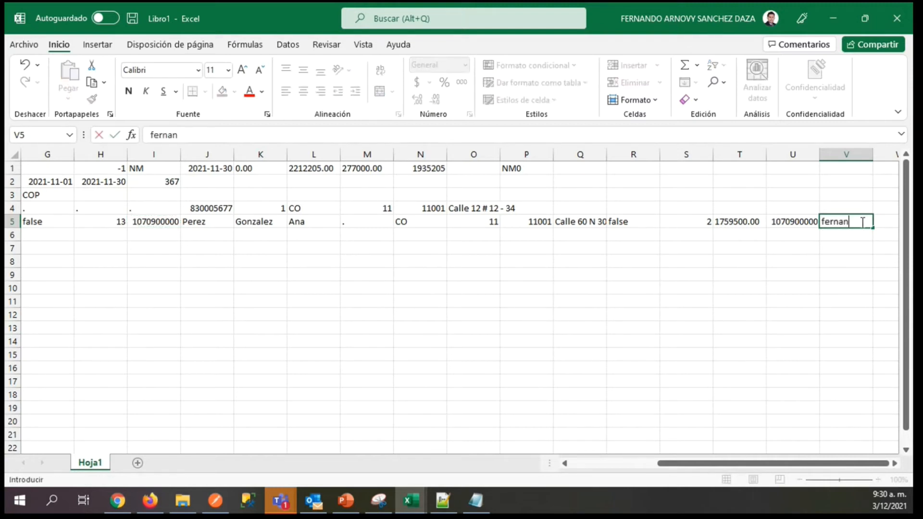
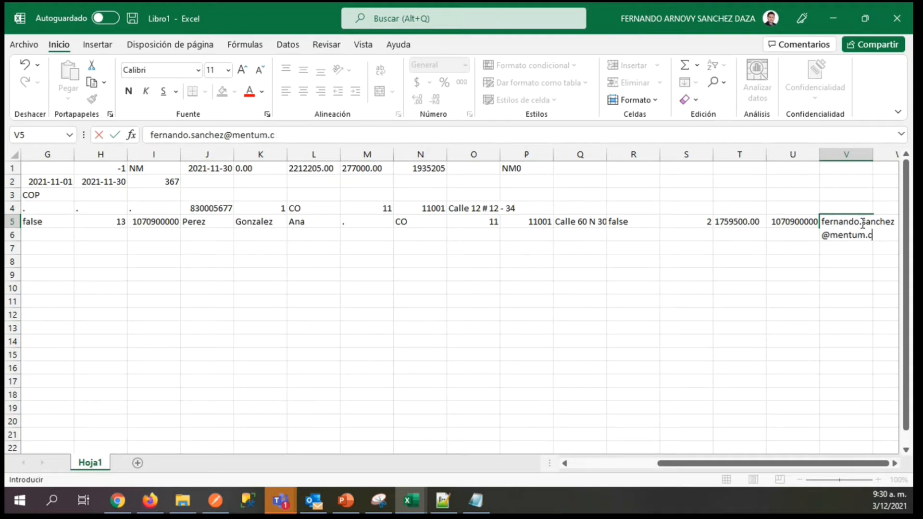
pyautogui.hotkey('ctrl', 'Return')
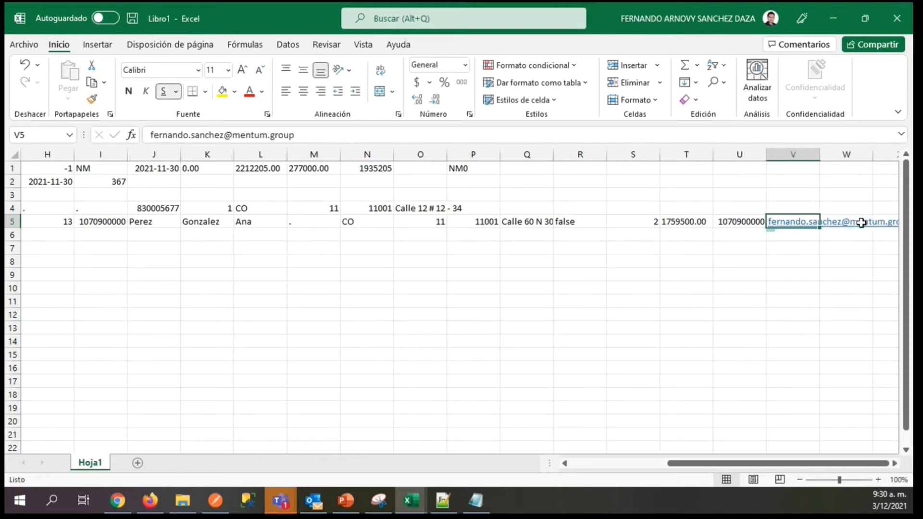
# Start the payment record on row 6 by entering PAG in A6.
pyautogui.press('Left')
pyautogui.press('Left')
pyautogui.press('Left')
pyautogui.press('Left')
pyautogui.press('Left')
pyautogui.press('Left')
pyautogui.press('Left')
pyautogui.press('Left')
pyautogui.press('Left')
pyautogui.press('Left')
pyautogui.press('Left')
pyautogui.press('Left')
pyautogui.press('Left')
pyautogui.press('Left')
pyautogui.press('Left')
pyautogui.press('Left')
pyautogui.press('Left')
pyautogui.press('Left')
pyautogui.press('Left')
pyautogui.press('Left')
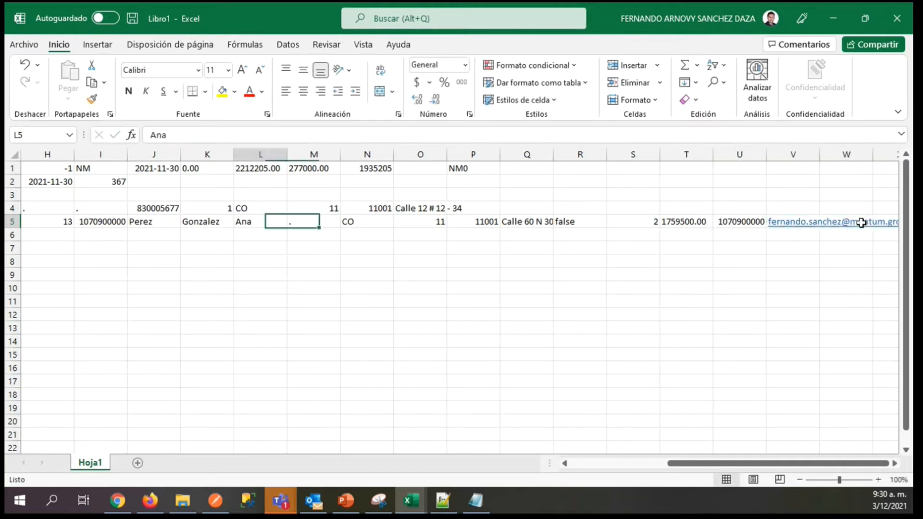
pyautogui.press('Down')
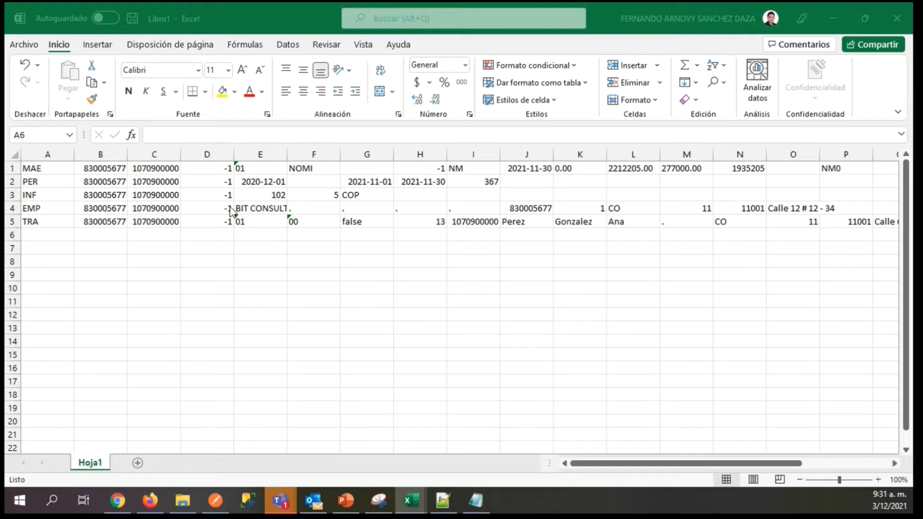
pyautogui.click(40, 236)
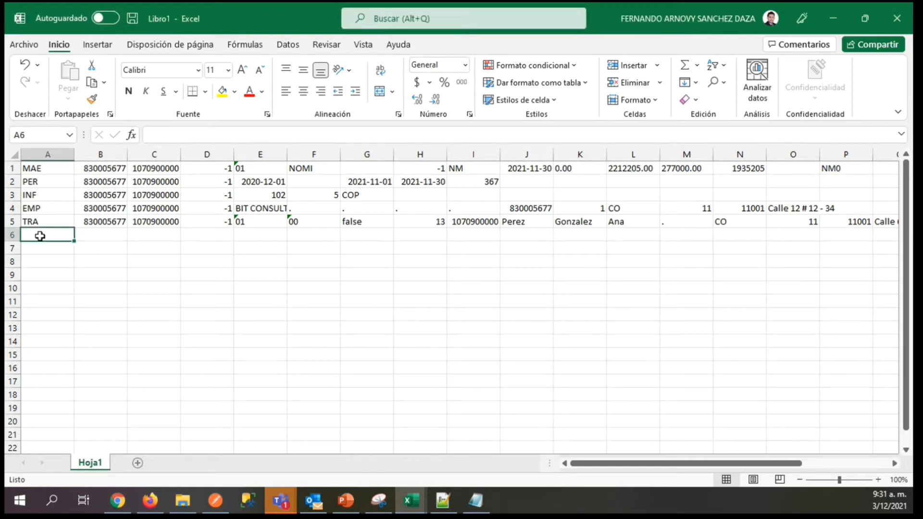
pyautogui.write('PAG')
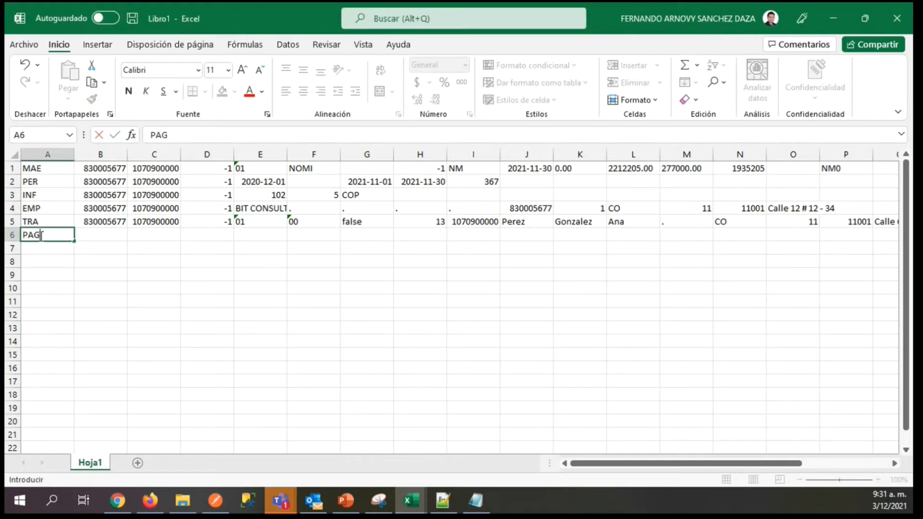
pyautogui.press('Tab')
# Copy the company and worker identification numbers from B5 and C5 into B6 and C6 of the PAG record.
pyautogui.press('Up')
pyautogui.hotkey('ctrl', 'c')
pyautogui.press('Down')
pyautogui.hotkey('ctrl', 'v')
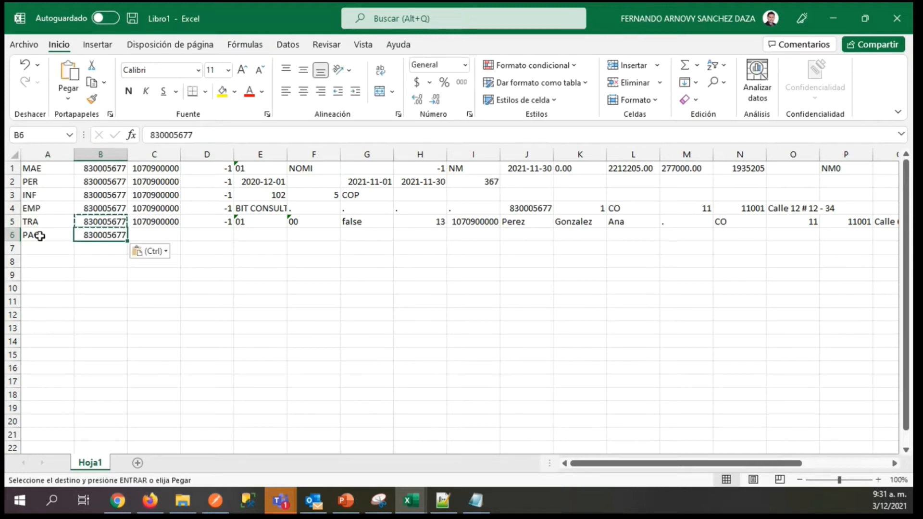
pyautogui.press('Tab')
pyautogui.press('Up')
pyautogui.hotkey('ctrl', 'c')
pyautogui.press('Down')
pyautogui.hotkey('ctrl', 'v')
pyautogui.press('Tab')
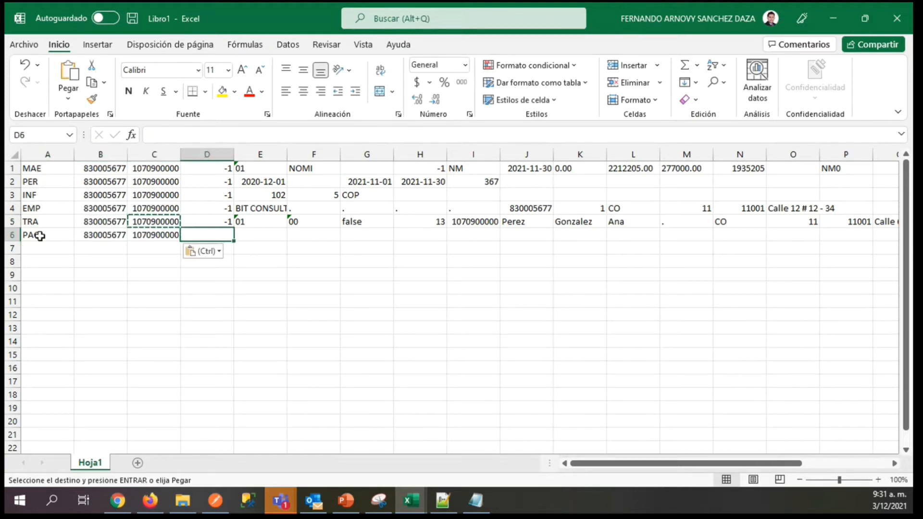
# Enter -1 in D6, 1 in E6 and 41 in F6 of the PAG record.
pyautogui.write('-1')
pyautogui.press('Tab')
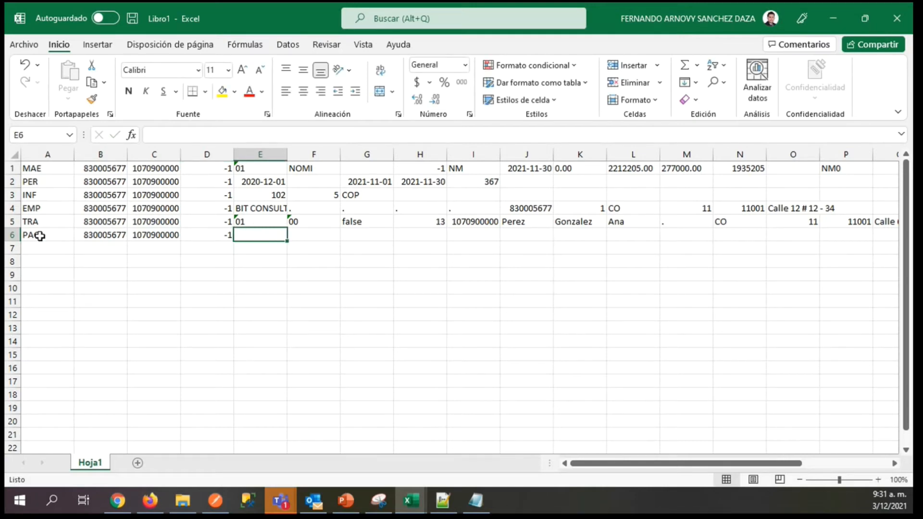
pyautogui.write('1')
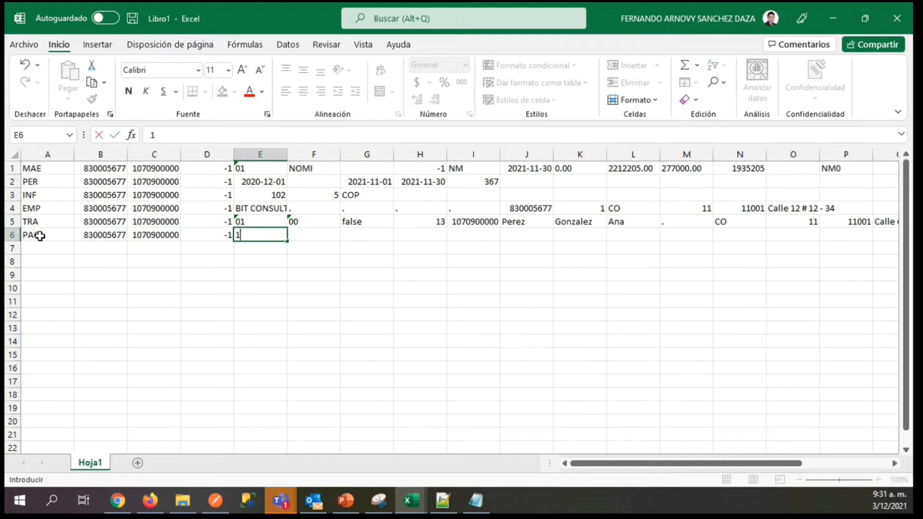
pyautogui.press('Tab')
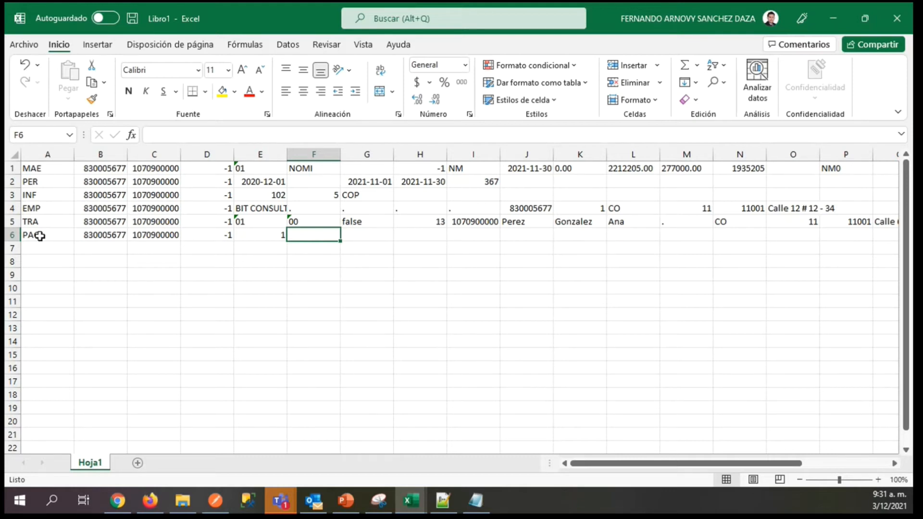
pyautogui.write('41')
pyautogui.press('Tab')
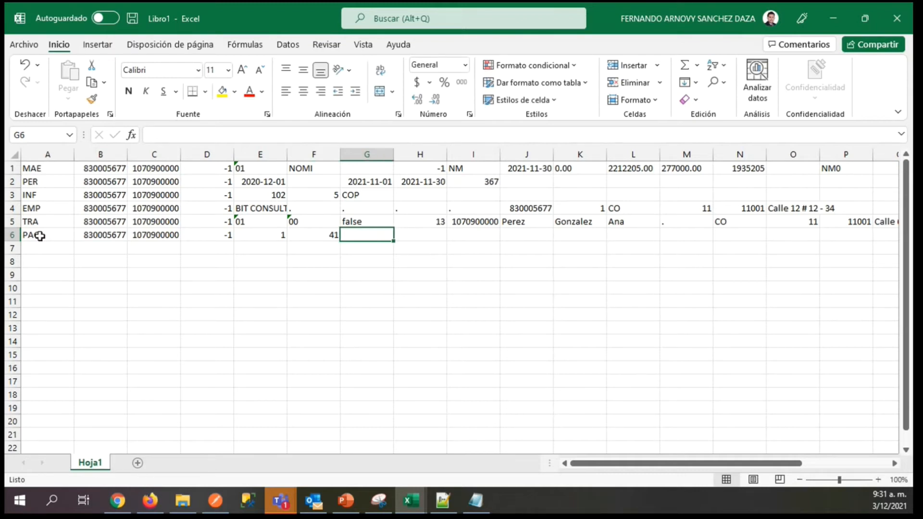
# Enter the bank Caja Social in G6 and the account type Ahorros in H6 of the PAG record.
pyautogui.write('Coaja')
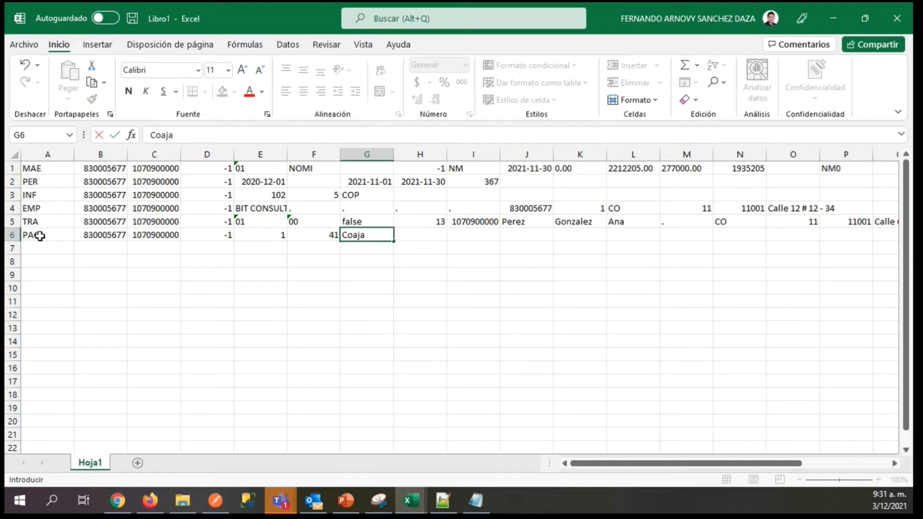
pyautogui.press('BackSpace')
pyautogui.press('BackSpace')
pyautogui.press('BackSpace')
pyautogui.press('BackSpace')
pyautogui.write('aja Social')
pyautogui.press('Tab')
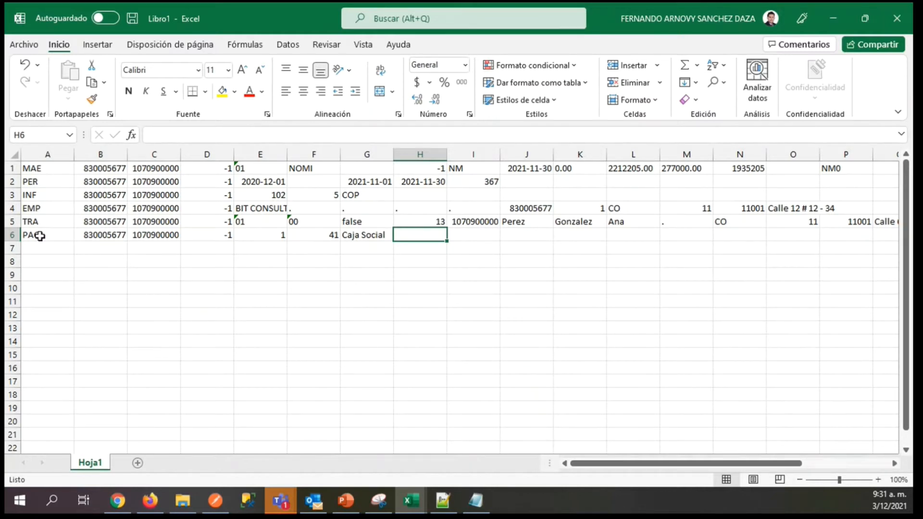
pyautogui.write('Ahorros')
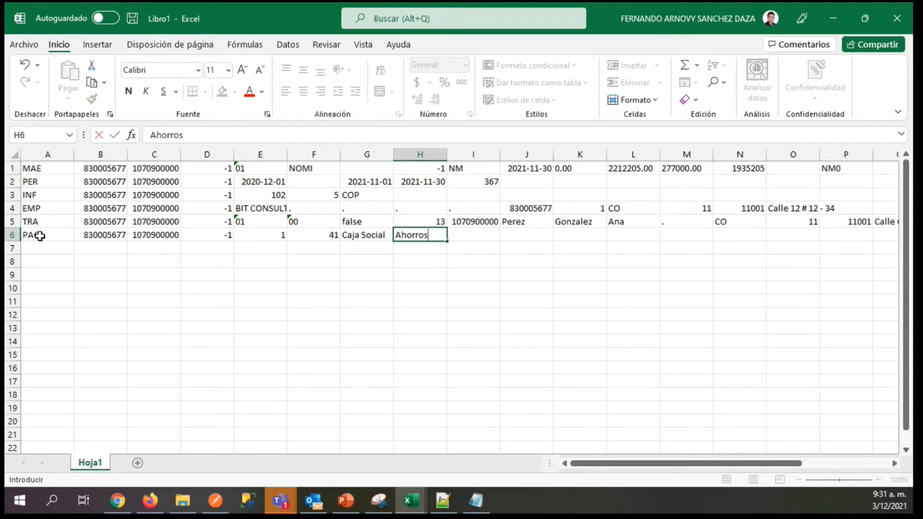
pyautogui.press('Tab')
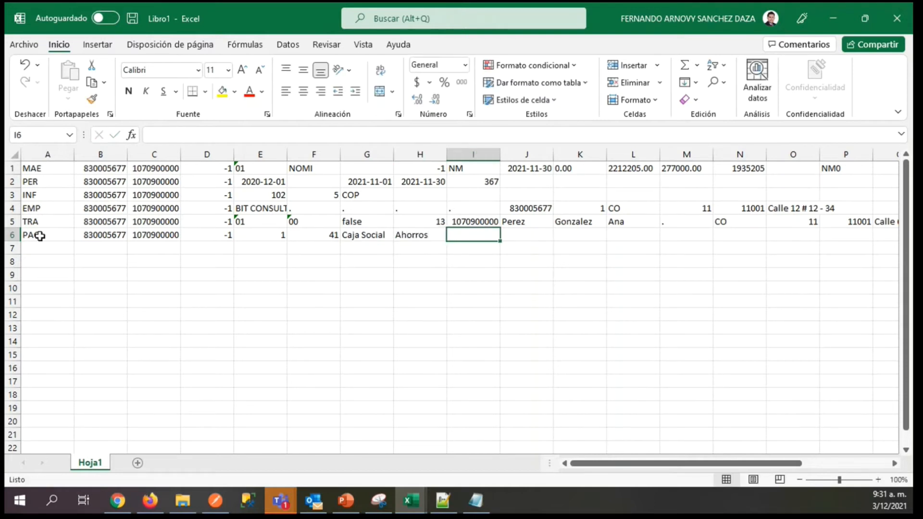
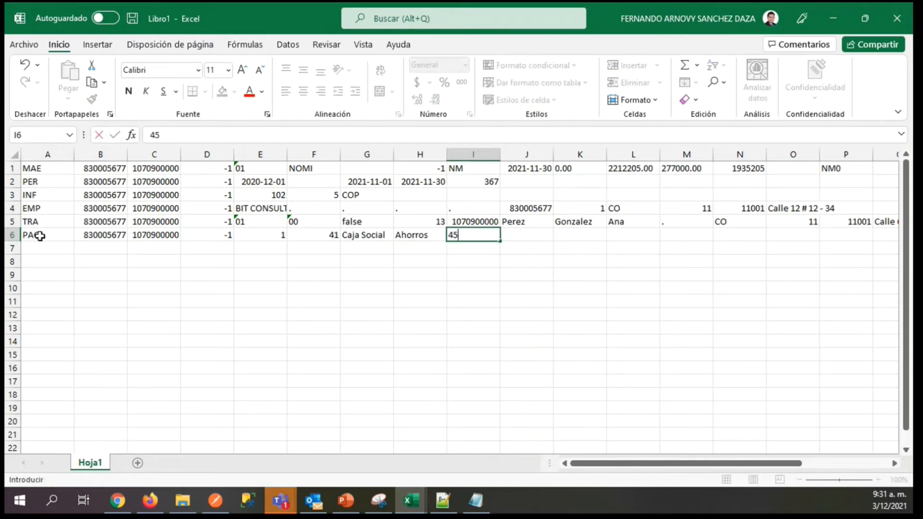
# Enter the worker's bank account number in I6 of the PAG record.
pyautogui.press('Tab')
pyautogui.hotkey('shift', 'Tab')
pyautogui.press('Return')
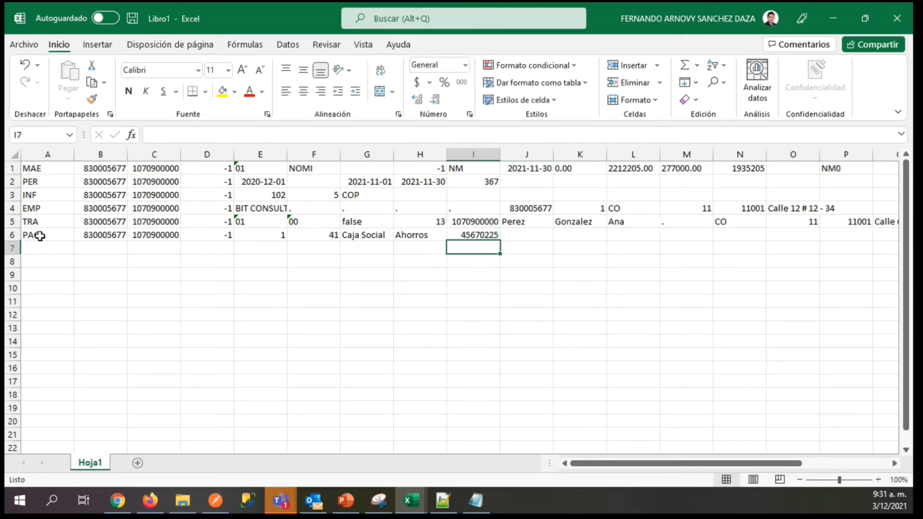
# Start the next record on row 7 by entering BAS in A7.
pyautogui.press('Left')
pyautogui.press('Left')
pyautogui.press('Left')
pyautogui.press('Left')
pyautogui.press('Left')
pyautogui.press('Left')
pyautogui.press('Left')
pyautogui.press('Left')
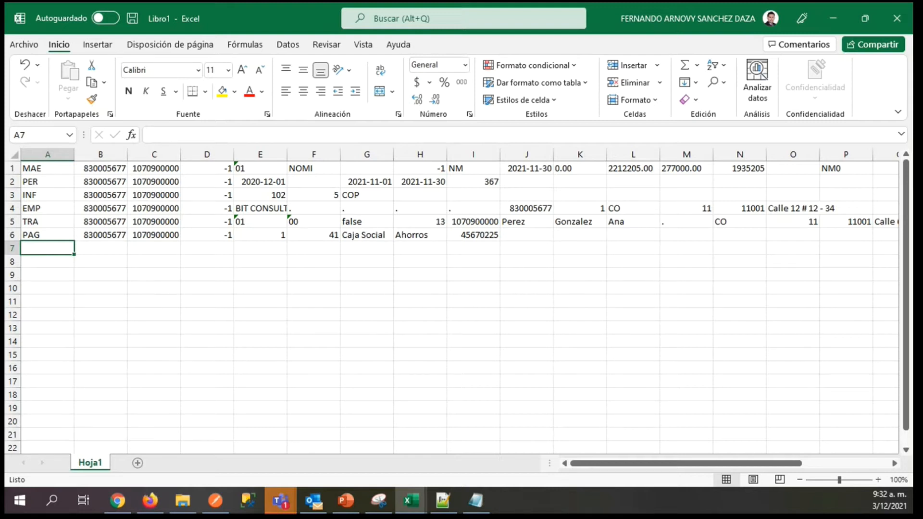
pyautogui.hotkey('alt', 'Tab')
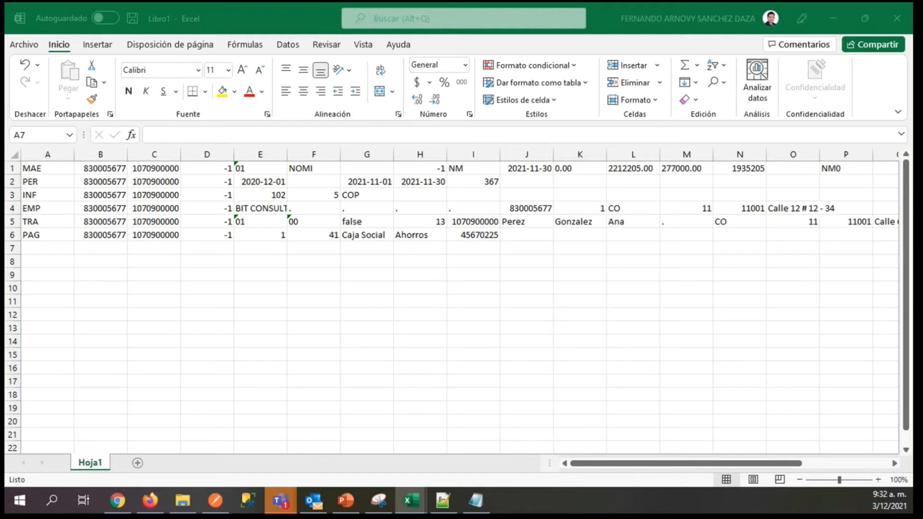
pyautogui.click(55, 247)
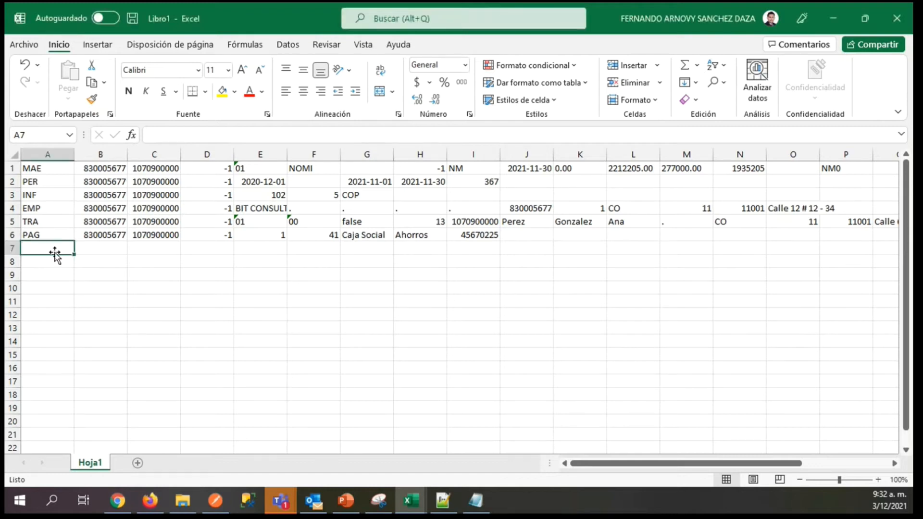
pyautogui.write('BAS')
pyautogui.press('Tab')
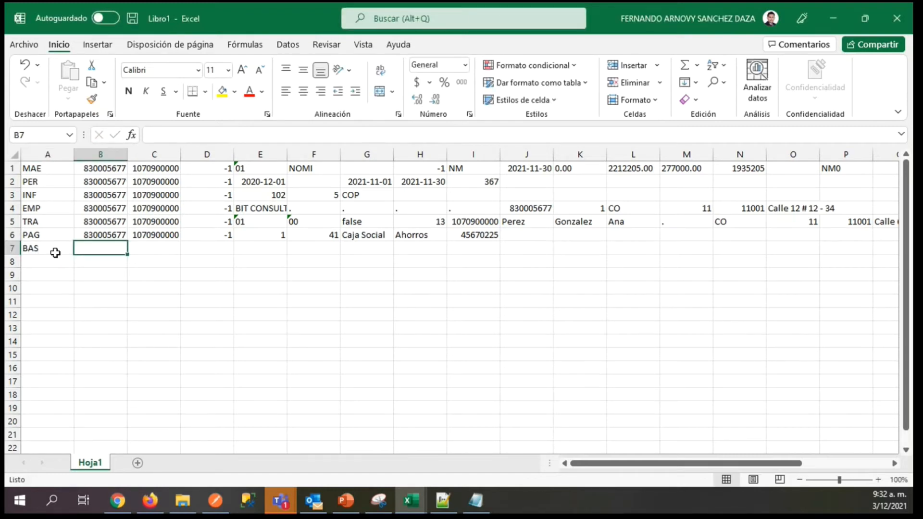
# Copy the company and worker identification numbers from B6 and C6 into B7 and C7 of the BAS record.
pyautogui.press('Up')
pyautogui.hotkey('ctrl', 'c')
pyautogui.press('Down')
pyautogui.hotkey('ctrl', 'v')
pyautogui.press('Up')
pyautogui.press('Right')
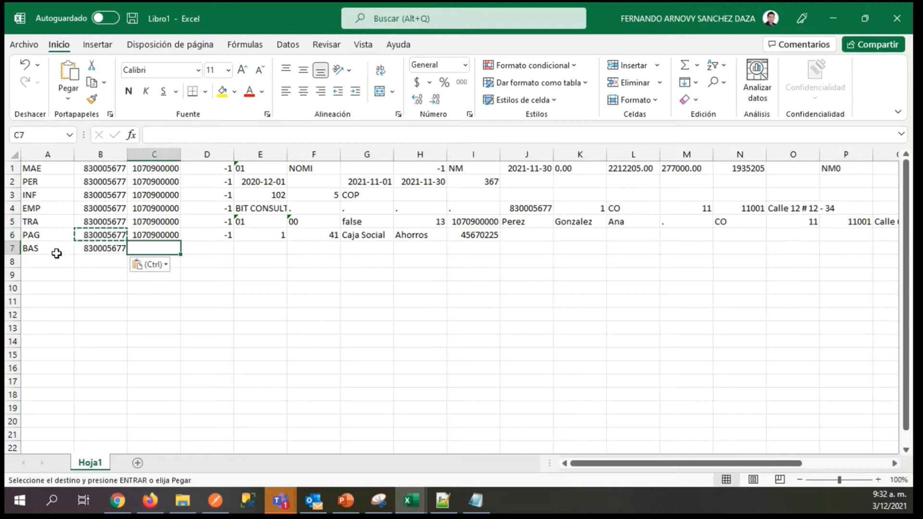
pyautogui.hotkey('ctrl', 'c')
pyautogui.press('Down')
pyautogui.hotkey('ctrl', 'v')
pyautogui.press('Right')
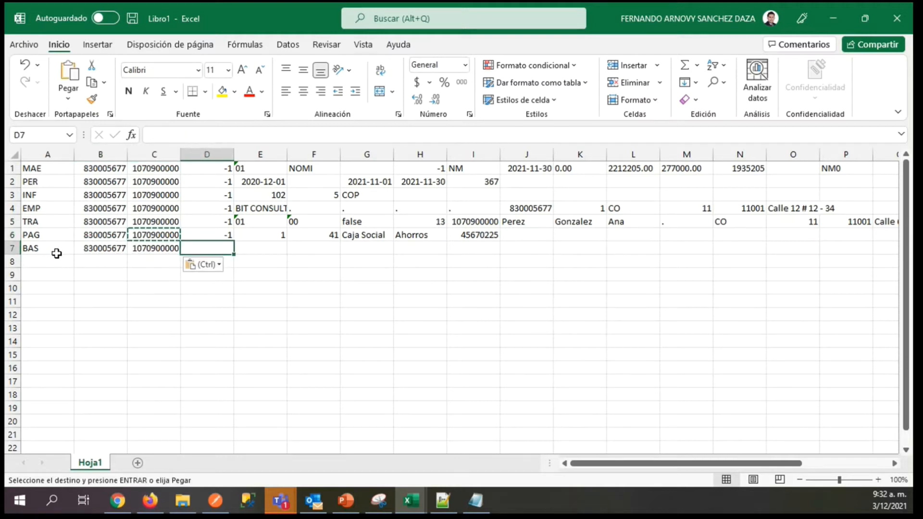
# Enter -1 in D7 and 30 in E7 of the BAS record.
pyautogui.write('-1')
pyautogui.press('Right')
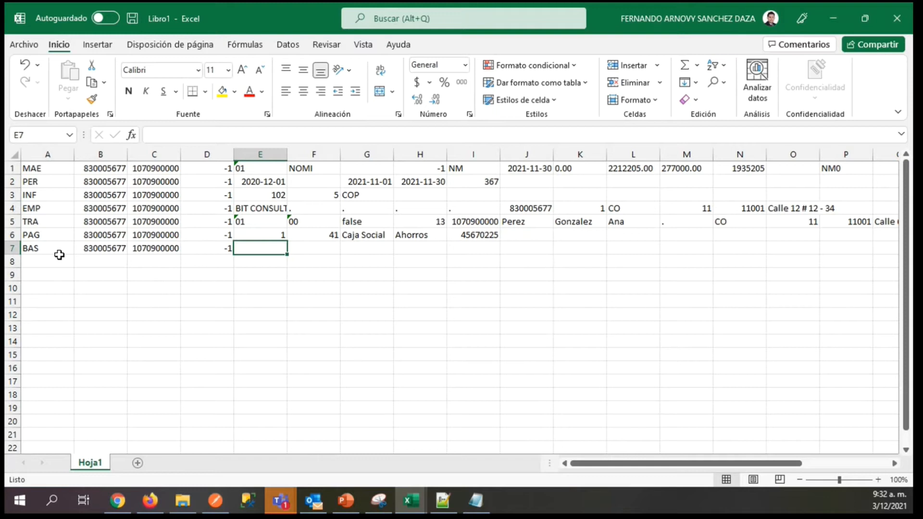
pyautogui.hotkey('alt', 'Tab')
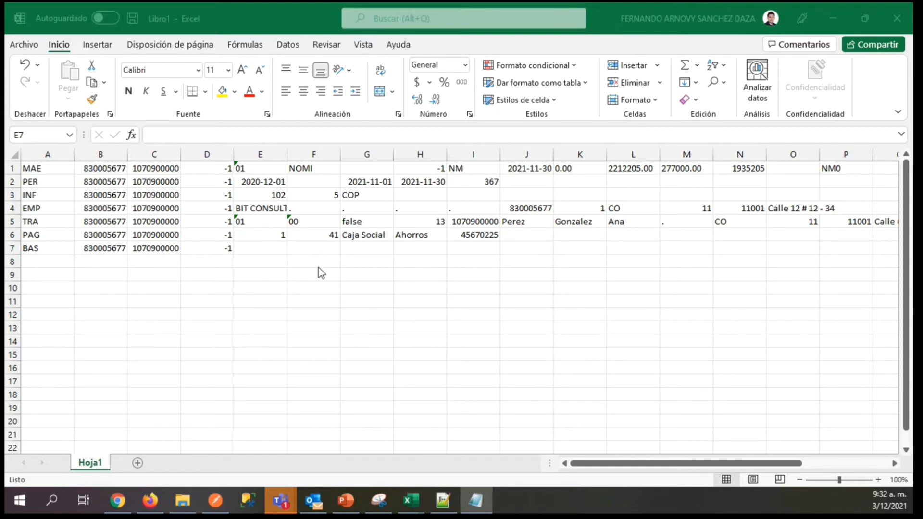
pyautogui.click(269, 247)
pyautogui.write('30')
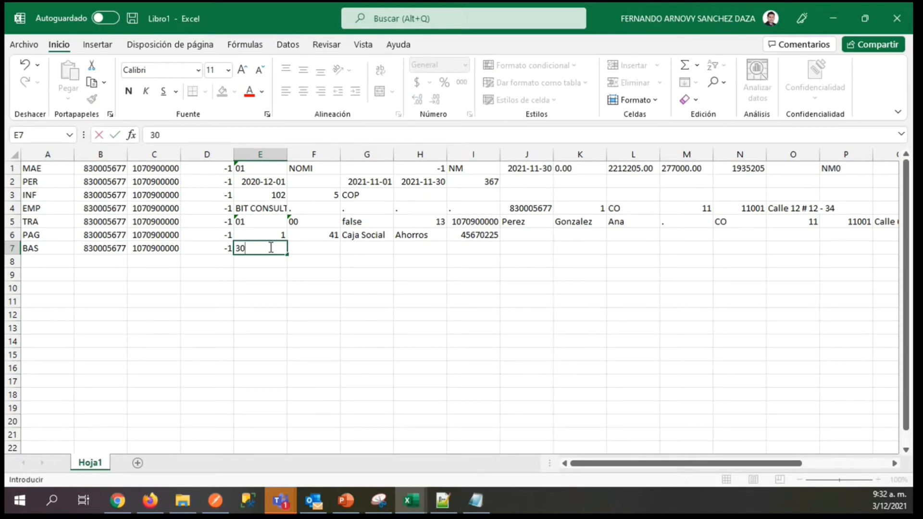
pyautogui.press('Tab')
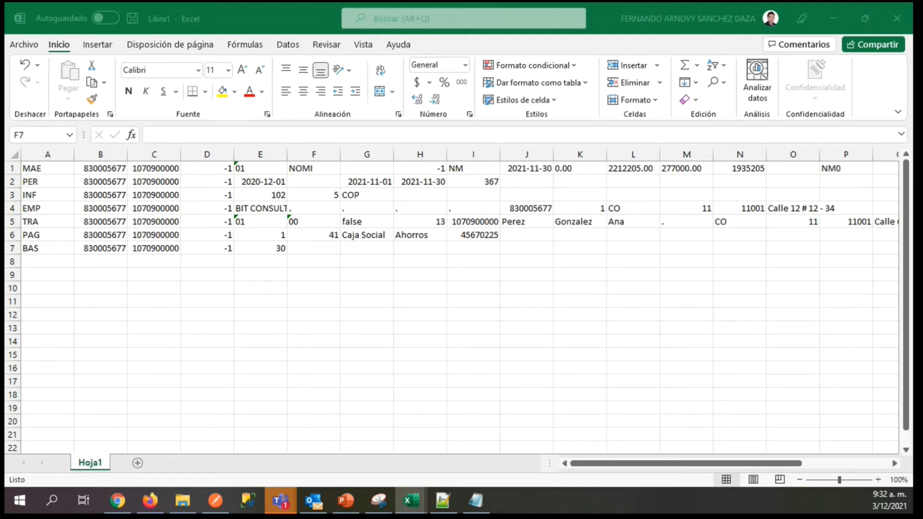
# Paste the amount into F7 of the BAS record and complete it with two decimals as 1759500.00.
pyautogui.hotkey('alt', 'Tab')
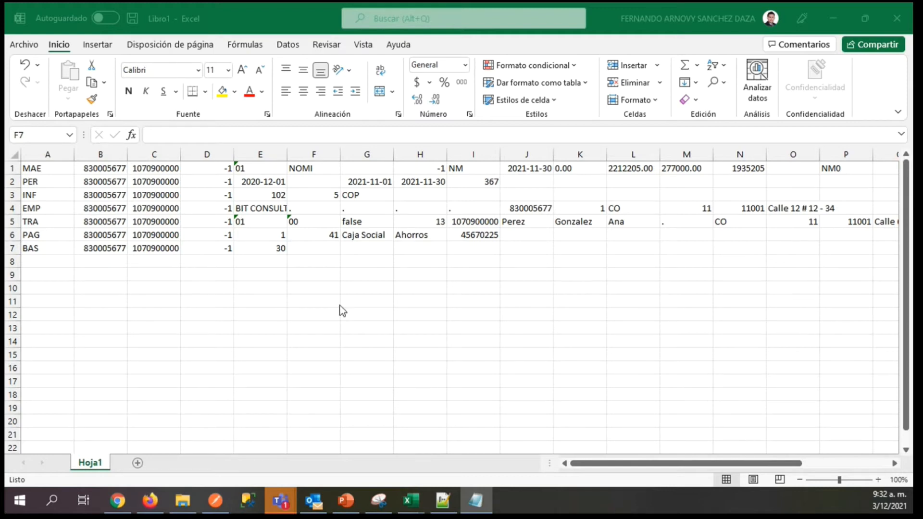
pyautogui.click(305, 248)
pyautogui.hotkey('ctrl', 'v')
pyautogui.click(230, 142)
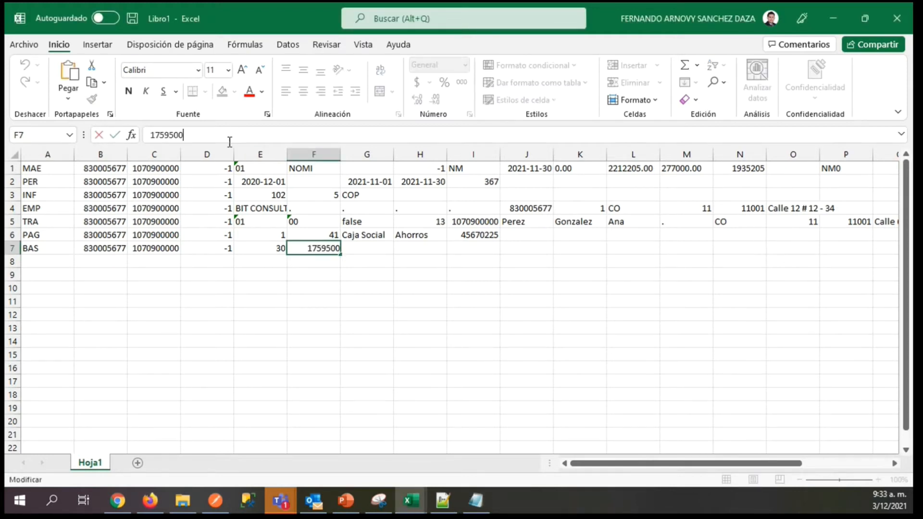
pyautogui.write('.00')
pyautogui.press('Tab')
pyautogui.press('Left')
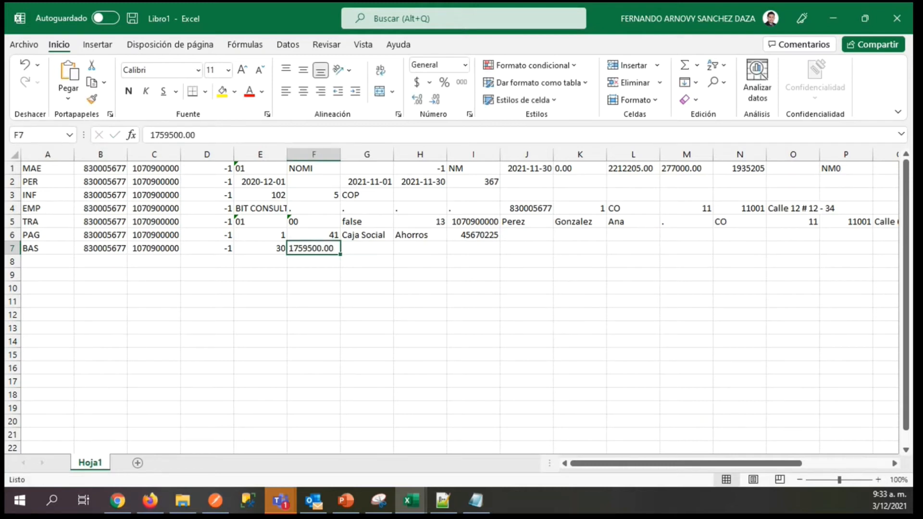
pyautogui.hotkey('alt', 'Tab')
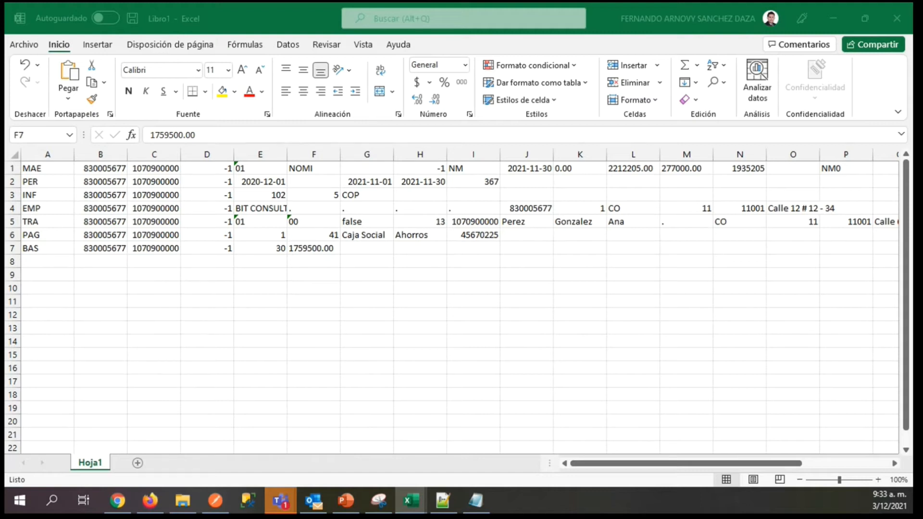
pyautogui.hotkey('alt', 'Tab')
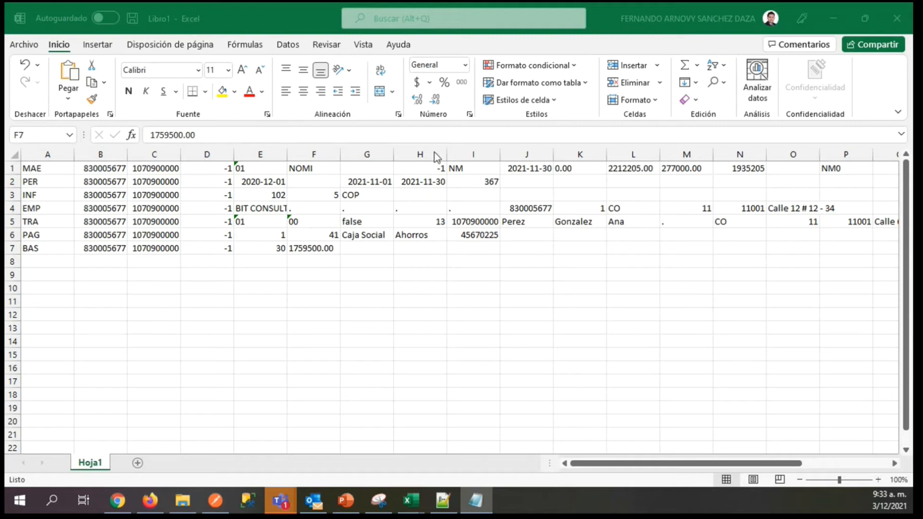
# Start the next record on row 8 by entering HEX in A8.
pyautogui.click(37, 262)
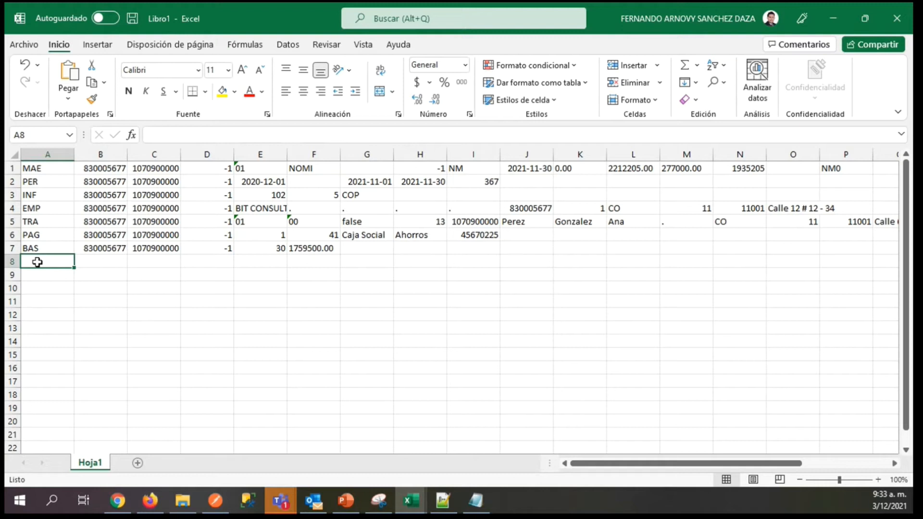
pyautogui.write('HEX')
pyautogui.press('Tab')
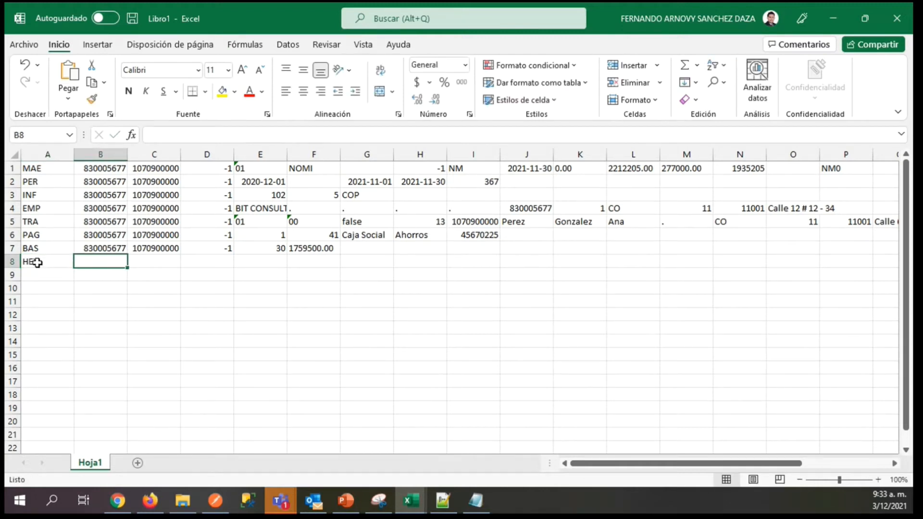
# Copy the company and worker identification numbers from B7 and C7 into B8 and C8 of the HEX record.
pyautogui.press('Up')
pyautogui.hotkey('ctrl', 'c')
pyautogui.press('Down')
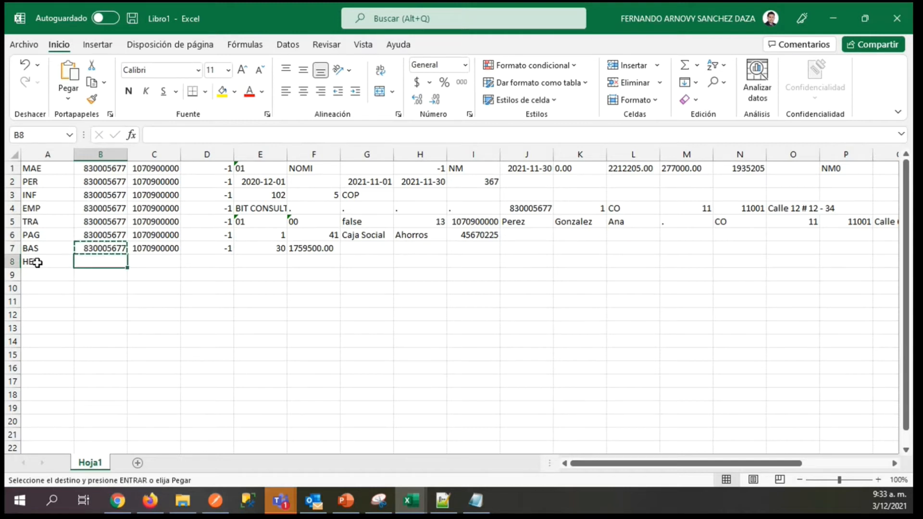
pyautogui.hotkey('ctrl', 'v')
pyautogui.press('Right')
pyautogui.press('Up')
pyautogui.hotkey('ctrl', 'c')
pyautogui.press('Down')
pyautogui.hotkey('ctrl', 'v')
pyautogui.press('Right')
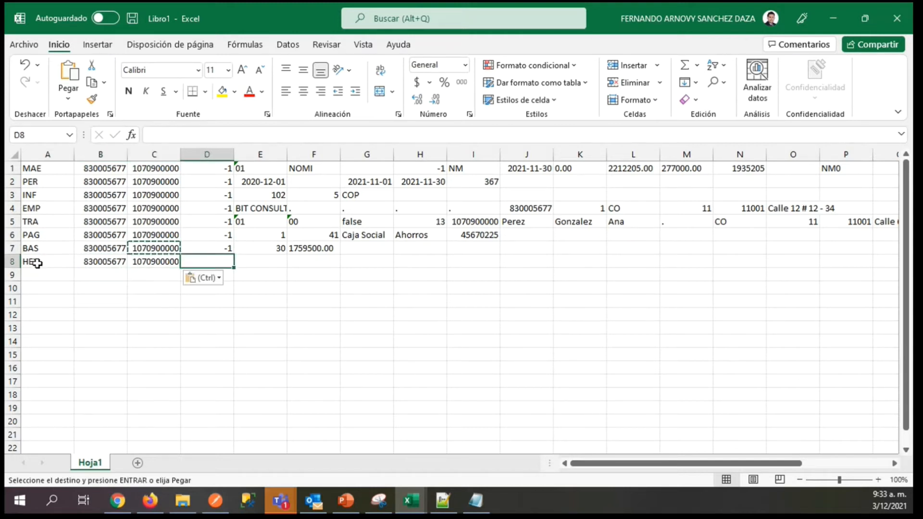
# Enter -1 in D8 and 61 in G8 of the HEX record, leaving E8 and F8 empty.
pyautogui.write('-1')
pyautogui.press('Tab')
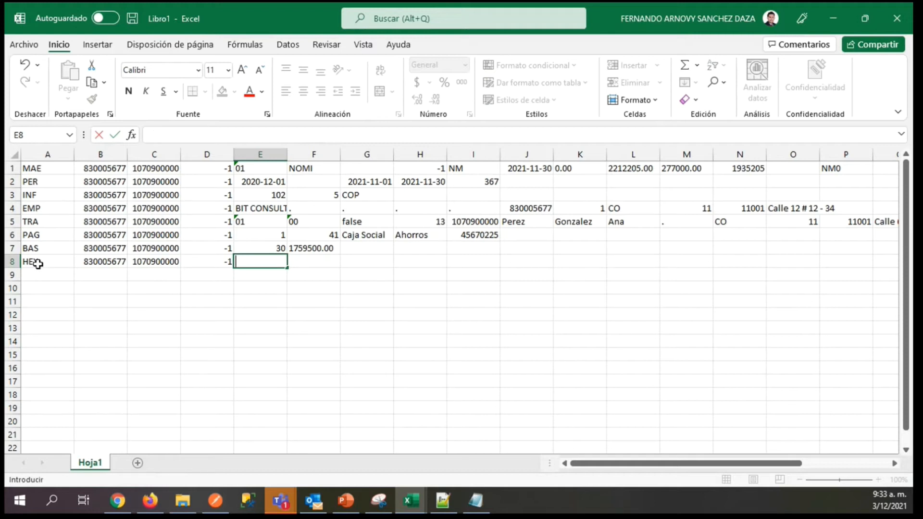
pyautogui.press('Right')
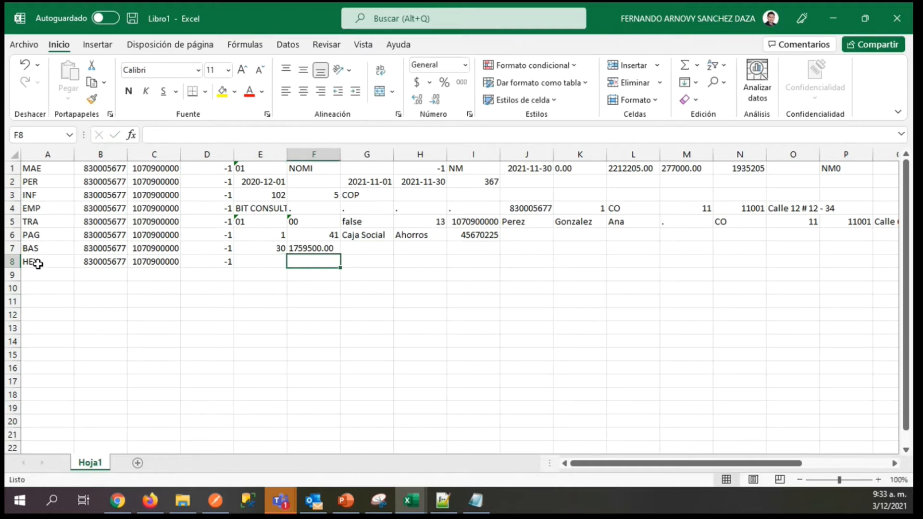
pyautogui.press('Left')
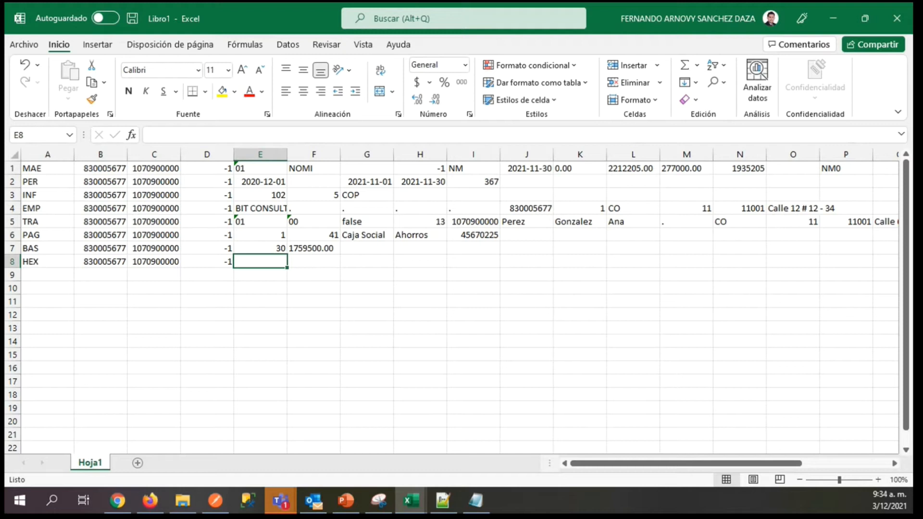
pyautogui.hotkey('alt', 'Tab')
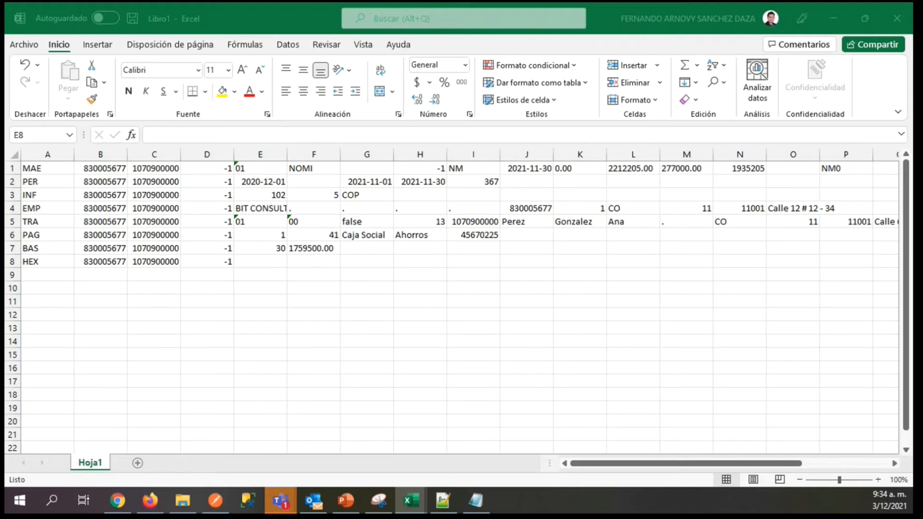
pyautogui.click(249, 257)
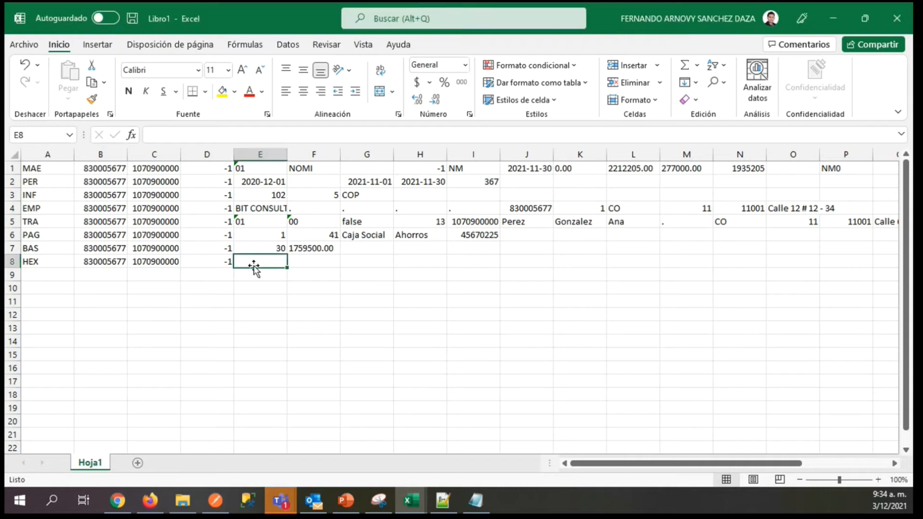
pyautogui.press('Right')
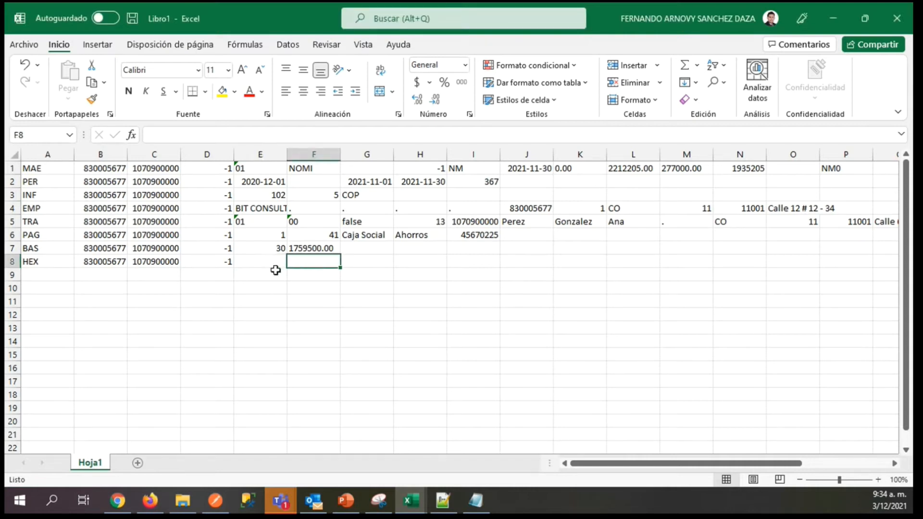
pyautogui.press('Right')
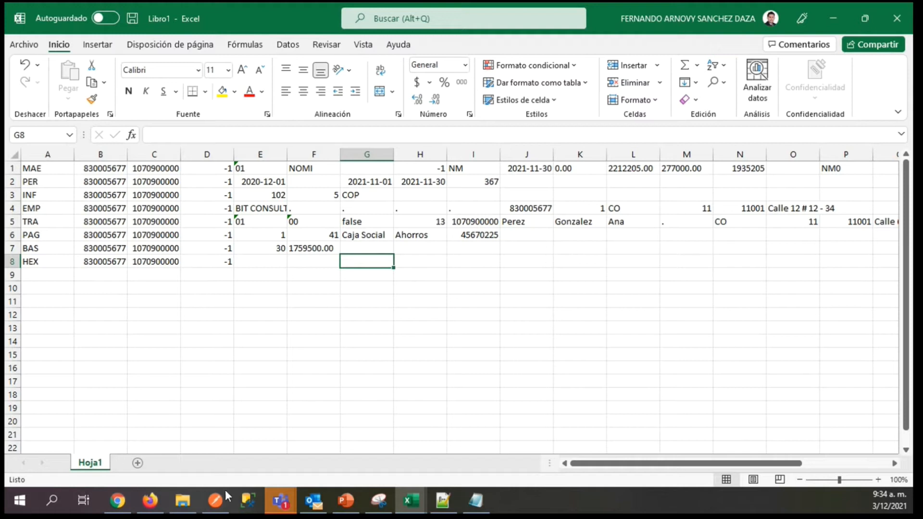
pyautogui.click(476, 500)
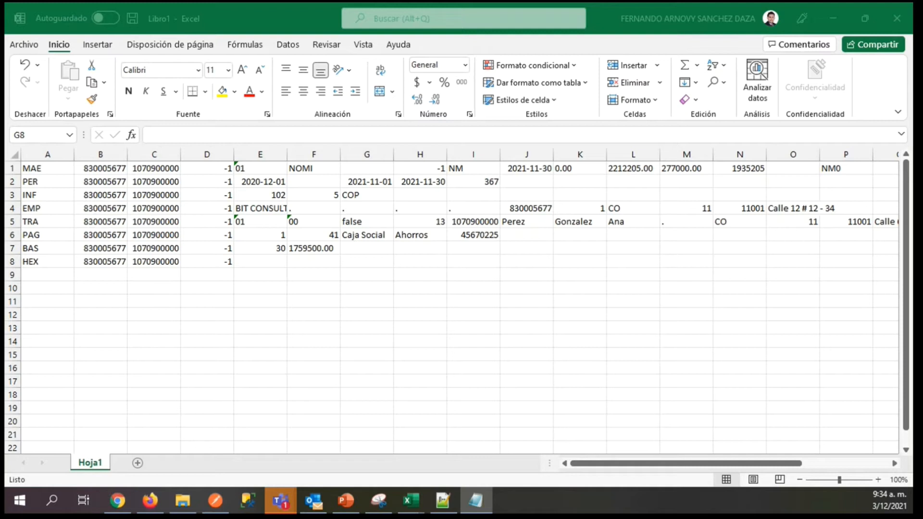
pyautogui.click(356, 266)
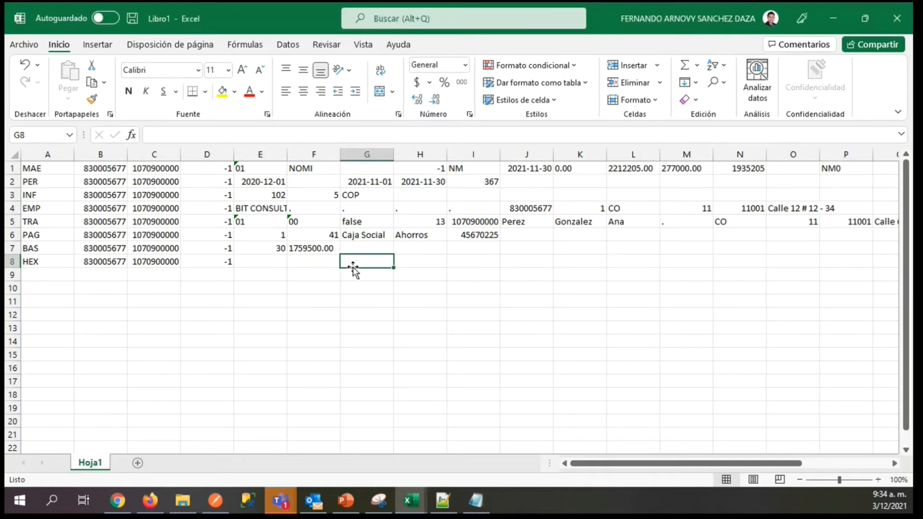
pyautogui.write('61')
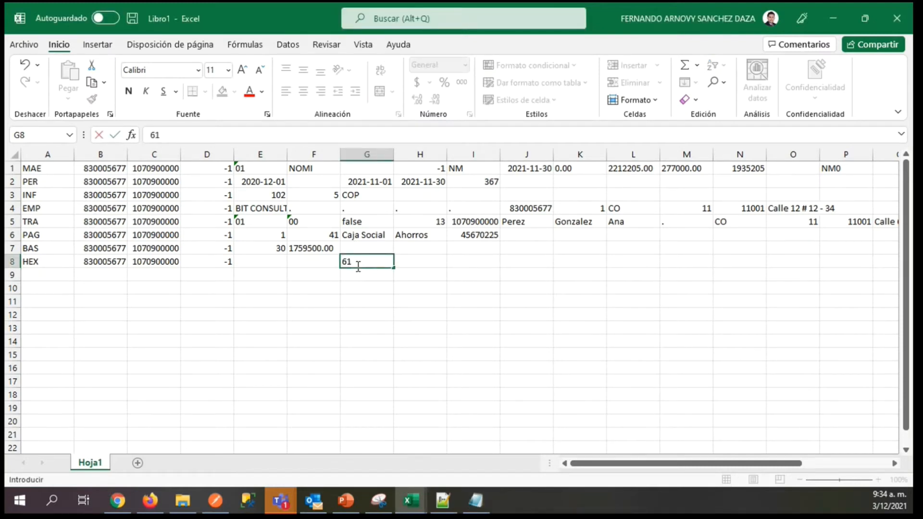
pyautogui.press('Tab')
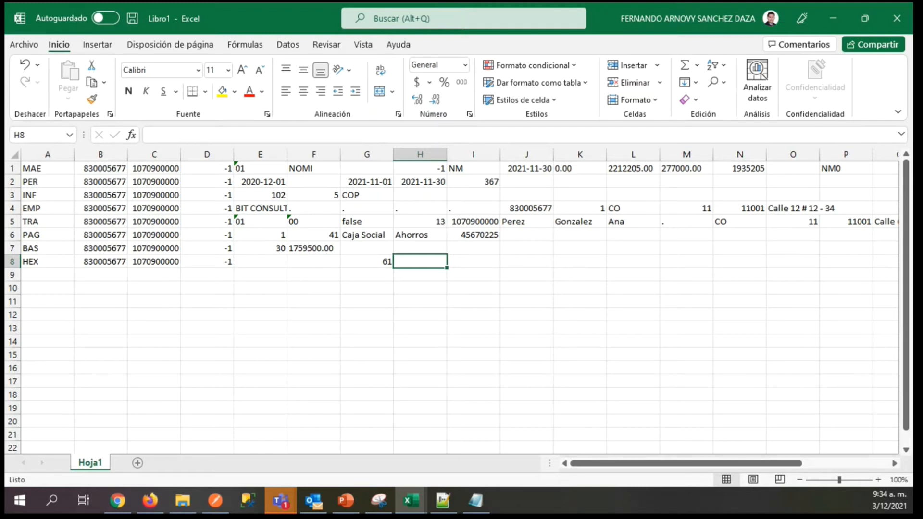
# Paste the overtime amount into H8 and complete it with two decimals as 156522.00.
pyautogui.hotkey('alt', 'Tab')
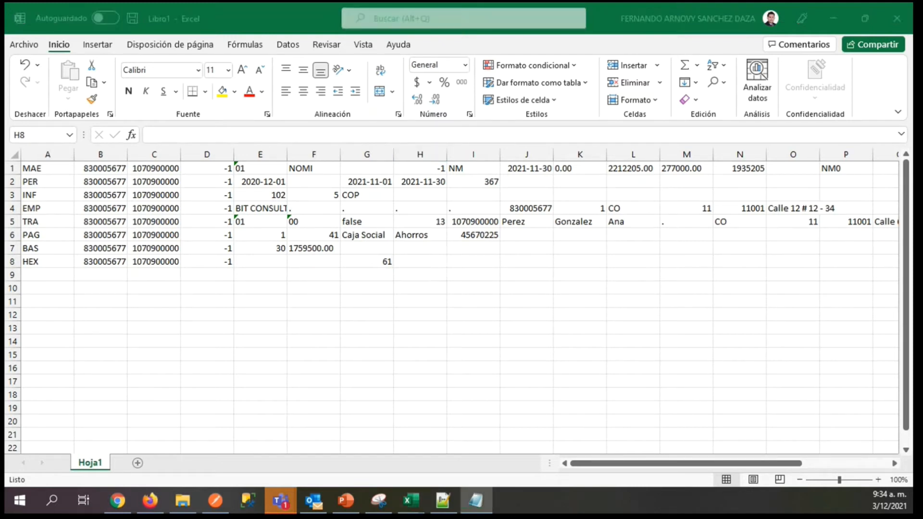
pyautogui.hotkey('alt', 'Tab')
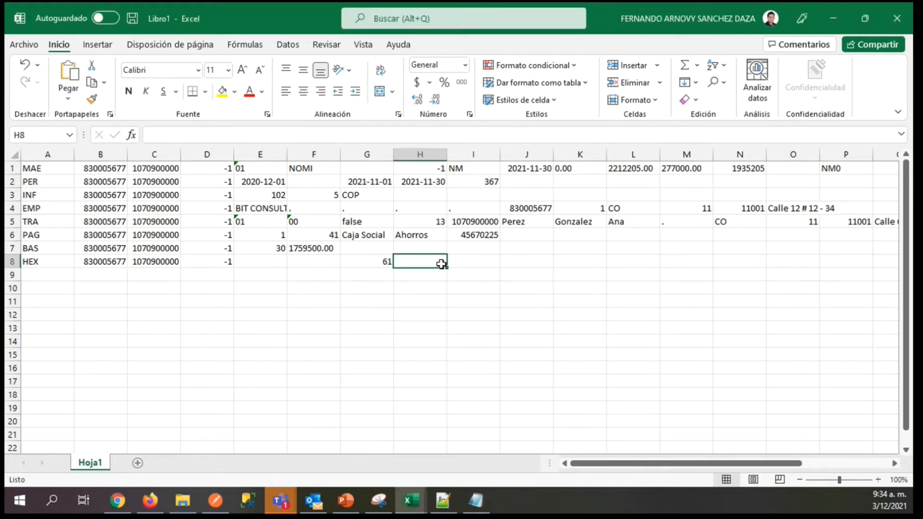
pyautogui.hotkey('ctrl', 'v')
pyautogui.press('Tab')
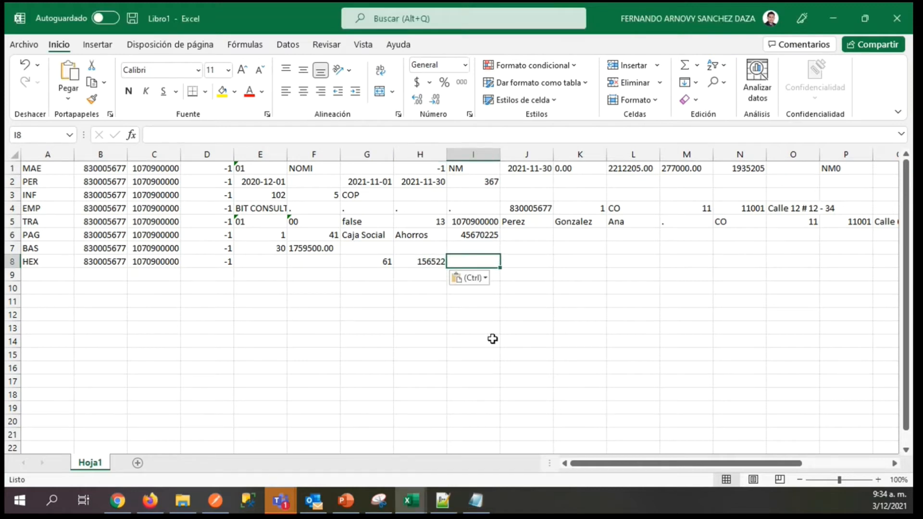
pyautogui.click(418, 262)
pyautogui.click(300, 134)
pyautogui.write('.00')
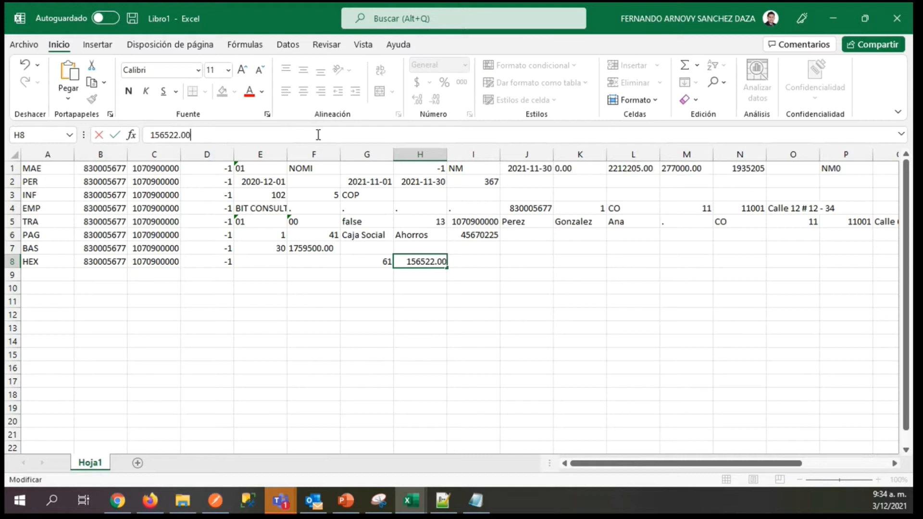
pyautogui.press('Tab')
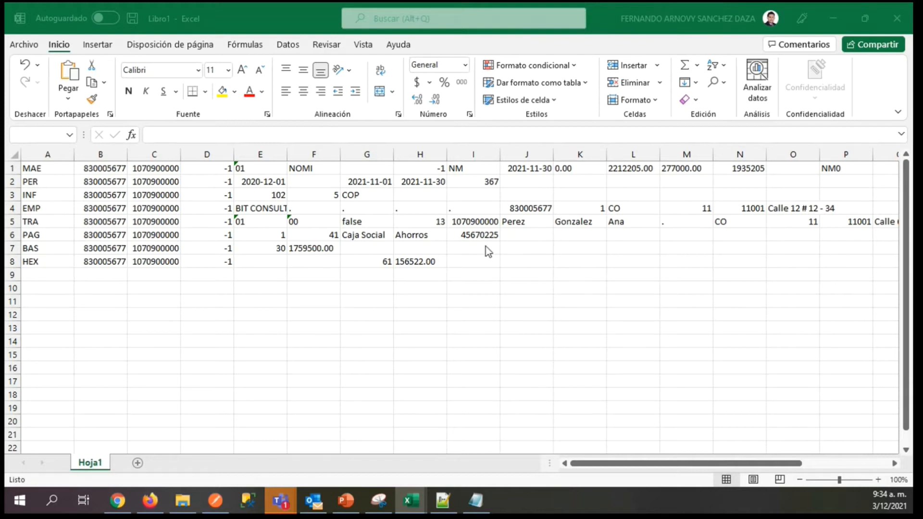
# Enter HRN in I8 and 35.00 in J8 to complete the HEX record on row 8.
pyautogui.click(460, 260)
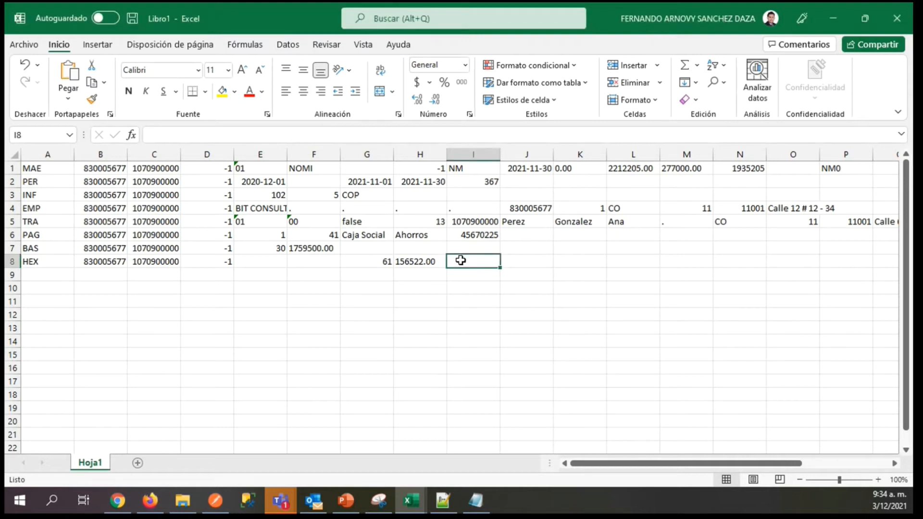
pyautogui.write('HRN')
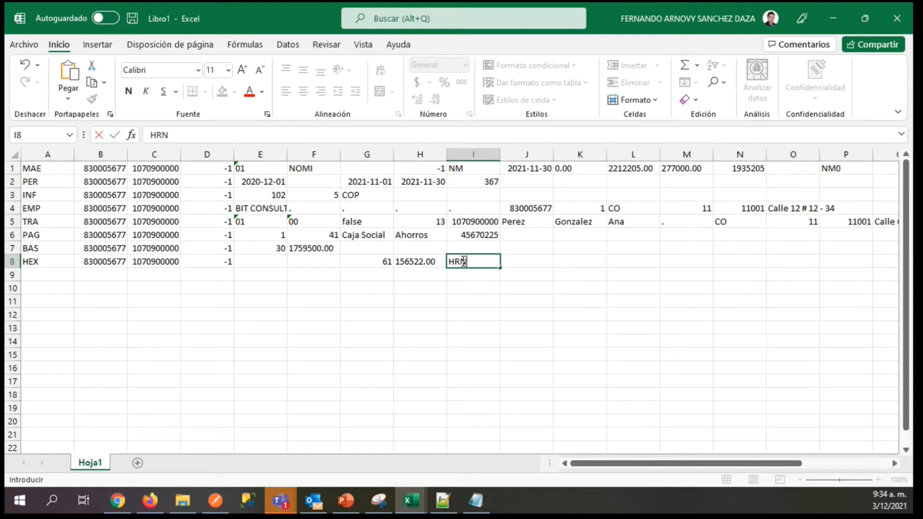
pyautogui.press('Tab')
pyautogui.write('3')
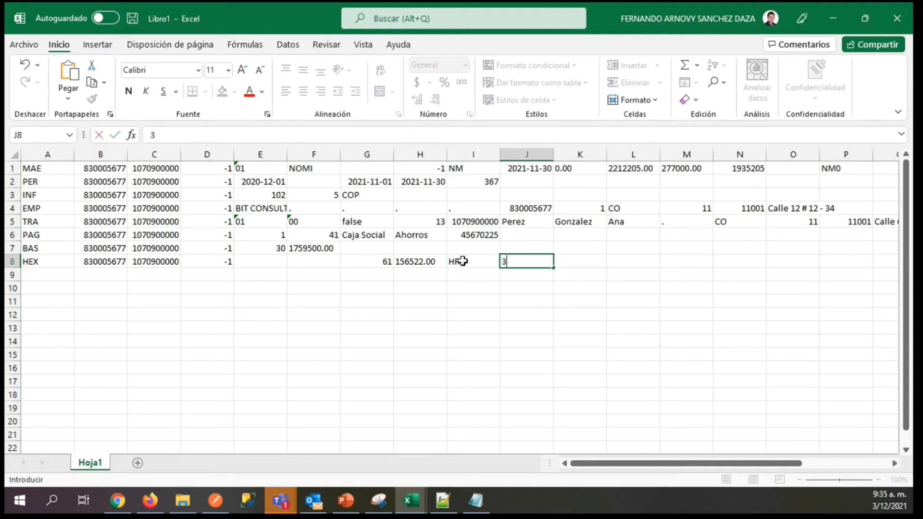
pyautogui.write('5.00')
pyautogui.click(463, 261)
pyautogui.press('Left')
pyautogui.press('Left')
pyautogui.press('Left')
pyautogui.press('Left')
pyautogui.press('Left')
pyautogui.press('Left')
pyautogui.press('Left')
pyautogui.press('Left')
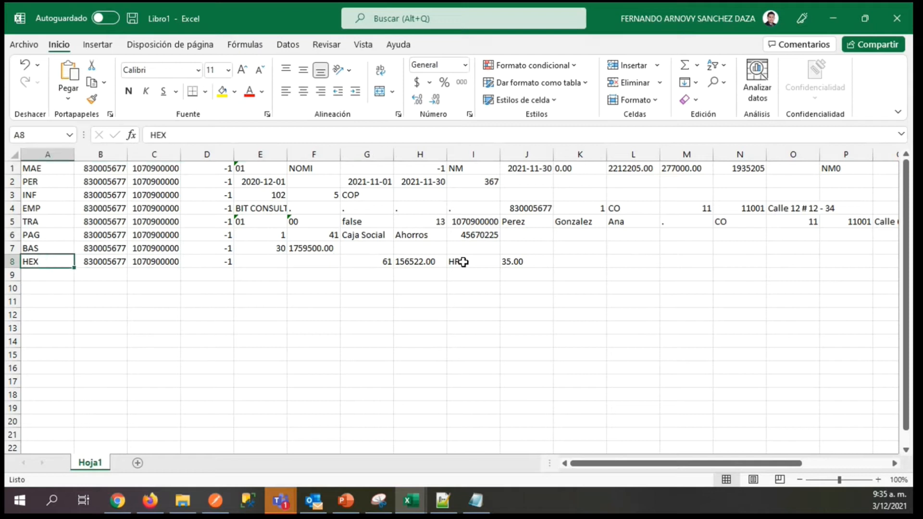
# Start a second HEX record on row 9 by copying the record code from A8 into A9.
pyautogui.press('Down')
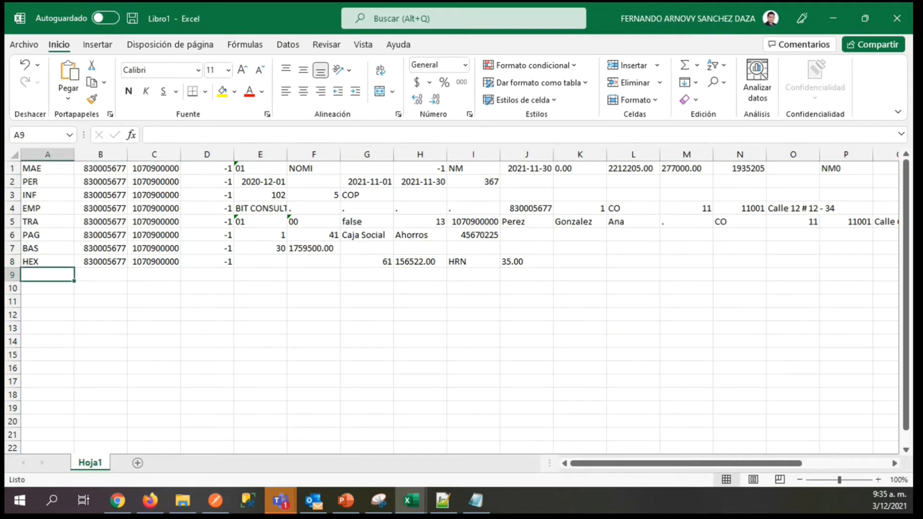
pyautogui.hotkey('alt', 'Tab')
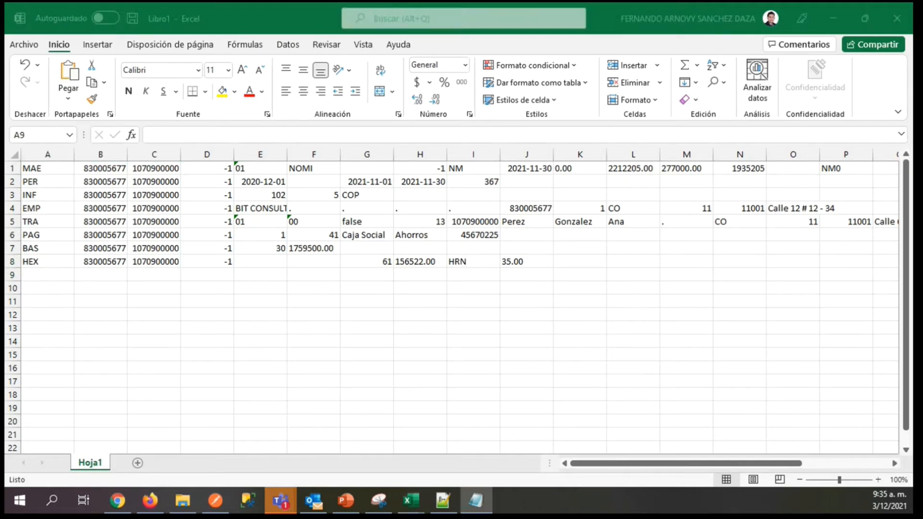
pyautogui.click(39, 262)
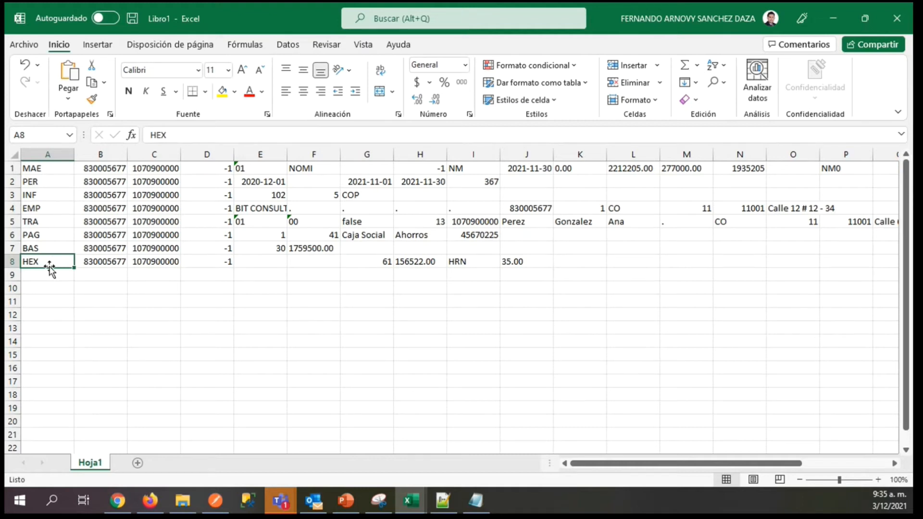
pyautogui.hotkey('ctrl', 'c')
pyautogui.press('Down')
pyautogui.hotkey('ctrl', 'v')
# Copy the company and worker identification numbers from B8 and C8 into B9 and C9.
pyautogui.press('Right')
pyautogui.press('Up')
pyautogui.hotkey('ctrl', 'c')
pyautogui.press('Down')
pyautogui.hotkey('ctrl', 'v')
pyautogui.press('Right')
pyautogui.press('Up')
pyautogui.hotkey('ctrl', 'c')
pyautogui.press('Down')
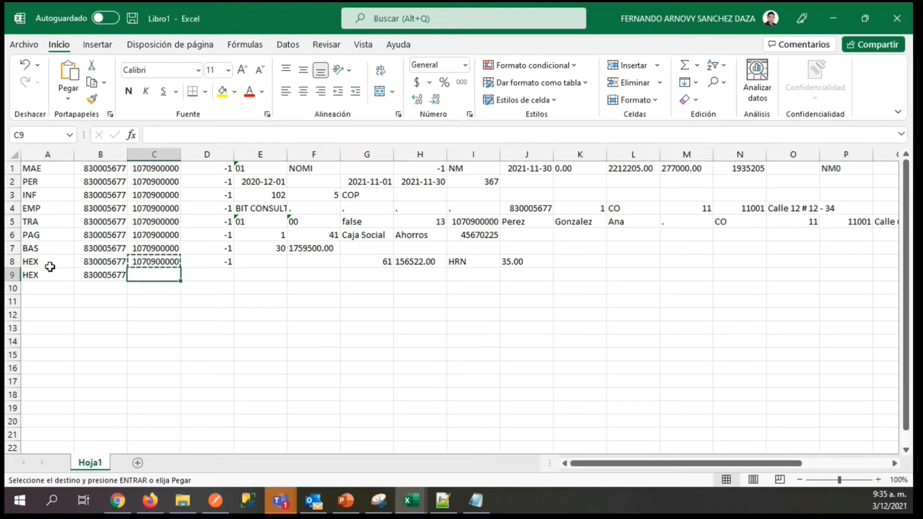
pyautogui.hotkey('ctrl', 'v')
pyautogui.press('Right')
# Enter -1 in D9 and 3 in G9 of the second HEX record, leaving E9 and F9 empty.
pyautogui.write('-1')
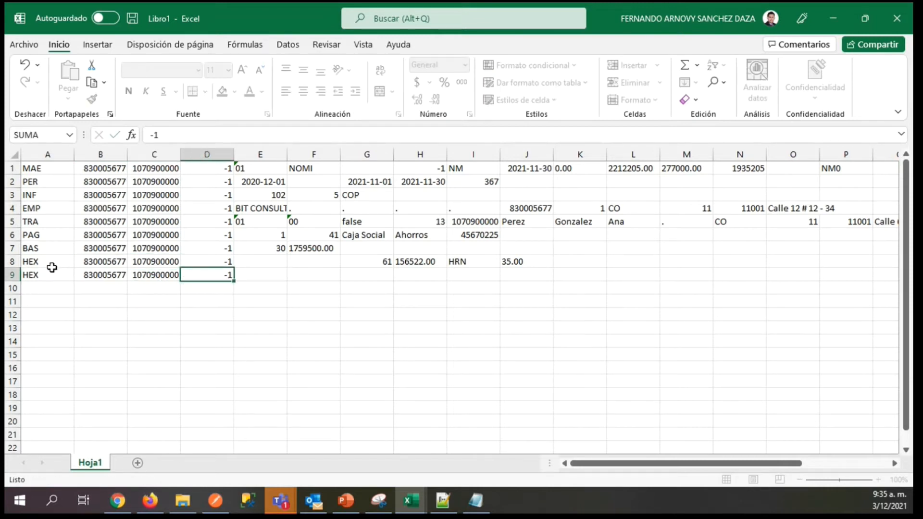
pyautogui.press('Right')
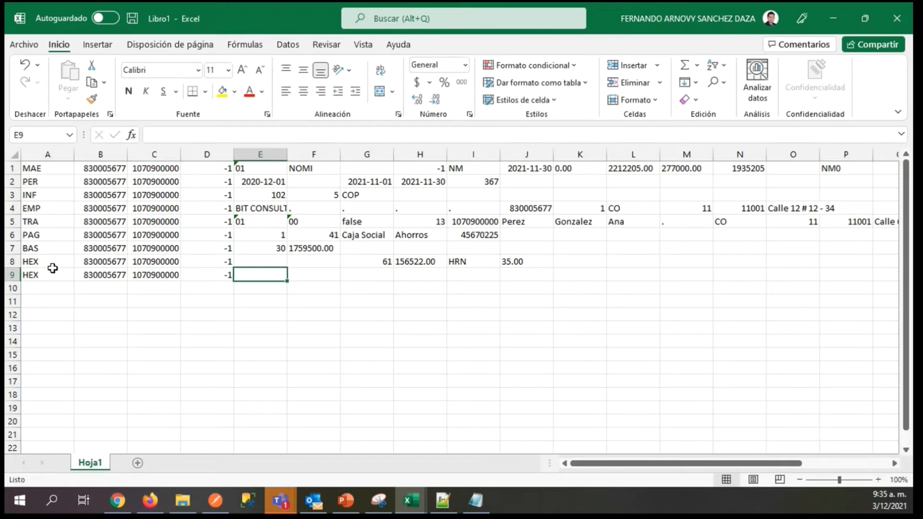
pyautogui.press('Right')
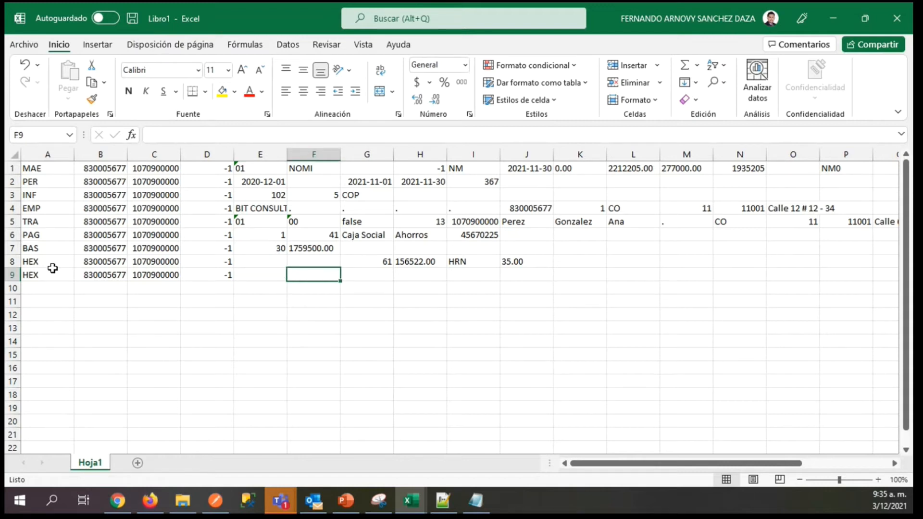
pyautogui.press('Right')
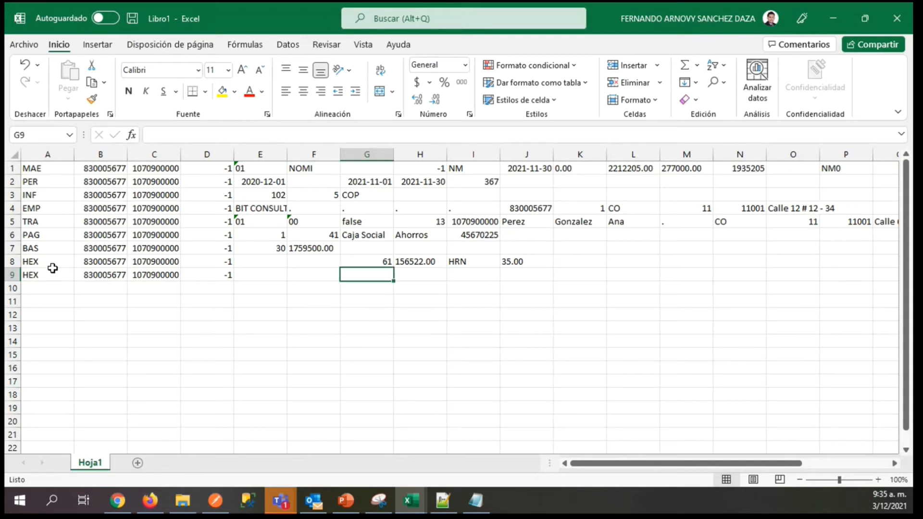
pyautogui.write('3')
pyautogui.press('Right')
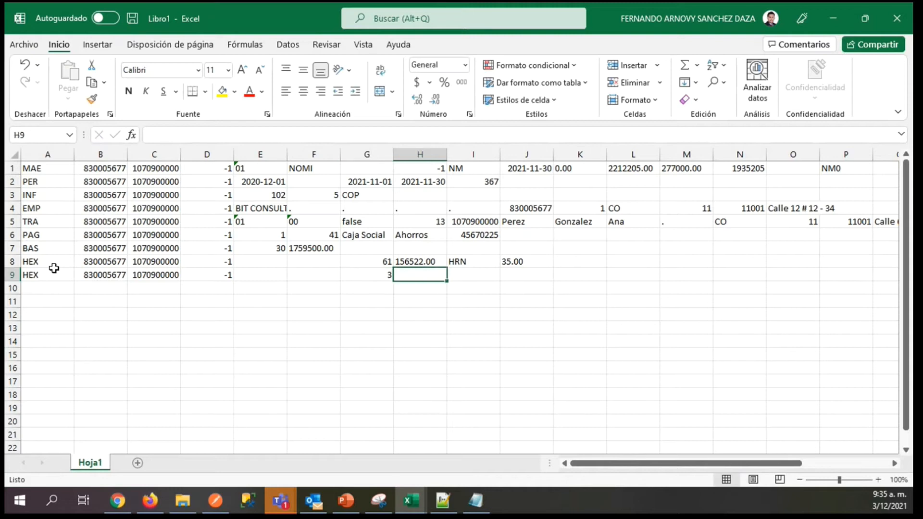
# Enter 43988.00 in H9 of the second HEX record, with its two decimals.
pyautogui.hotkey('alt', 'Tab')
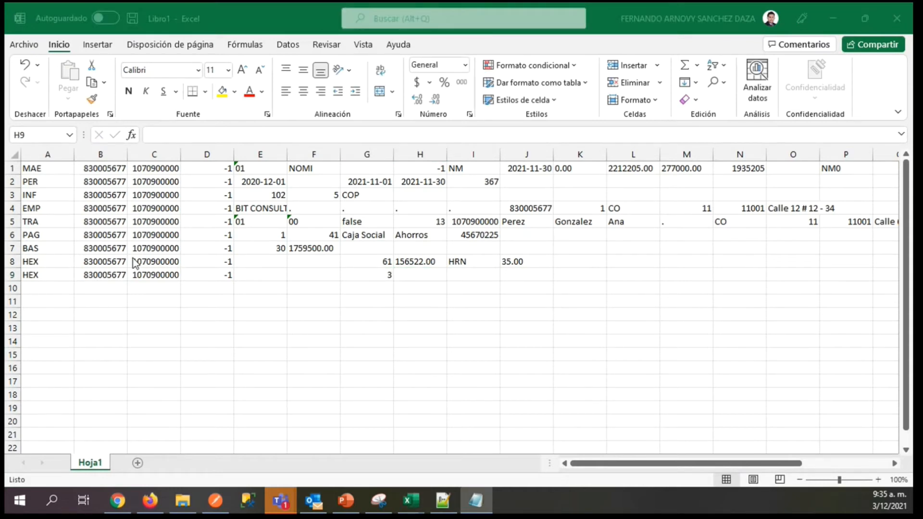
pyautogui.click(403, 272)
pyautogui.hotkey('ctrl', 'v')
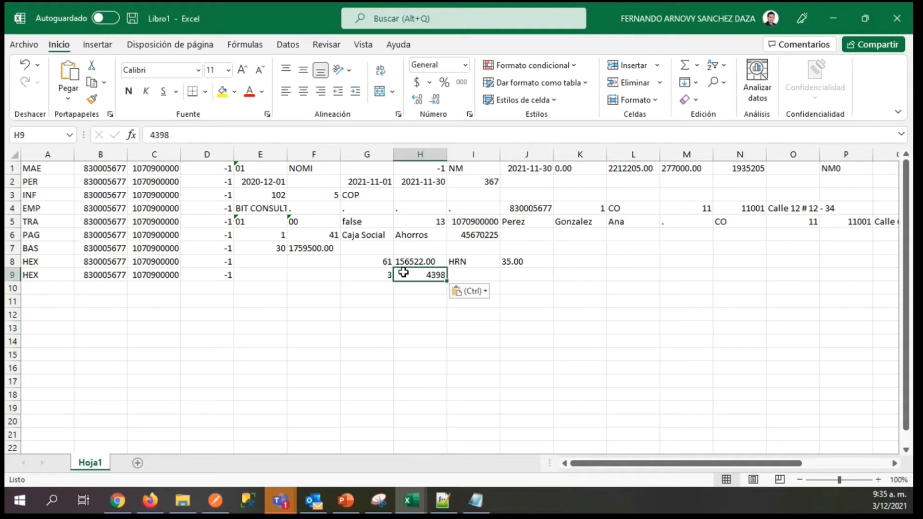
pyautogui.press('BackSpace')
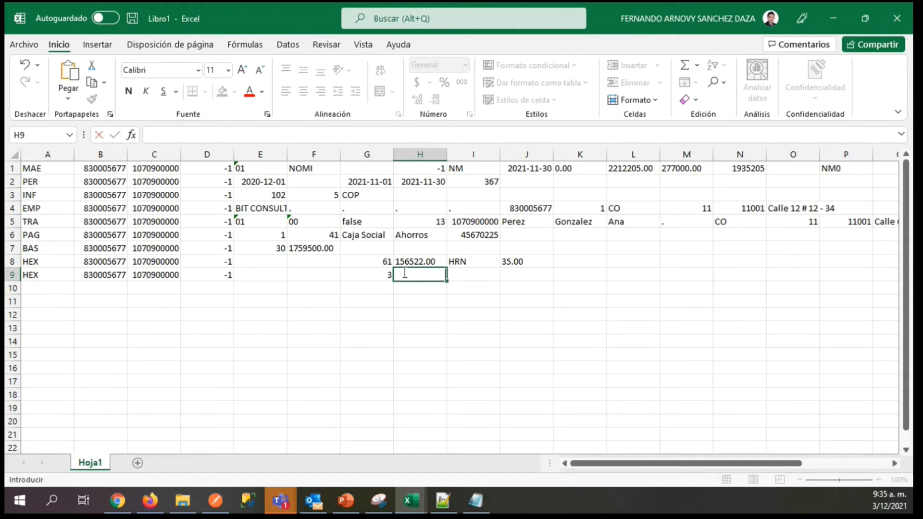
pyautogui.hotkey('ctrl', 'v')
pyautogui.write('8')
pyautogui.press('Tab')
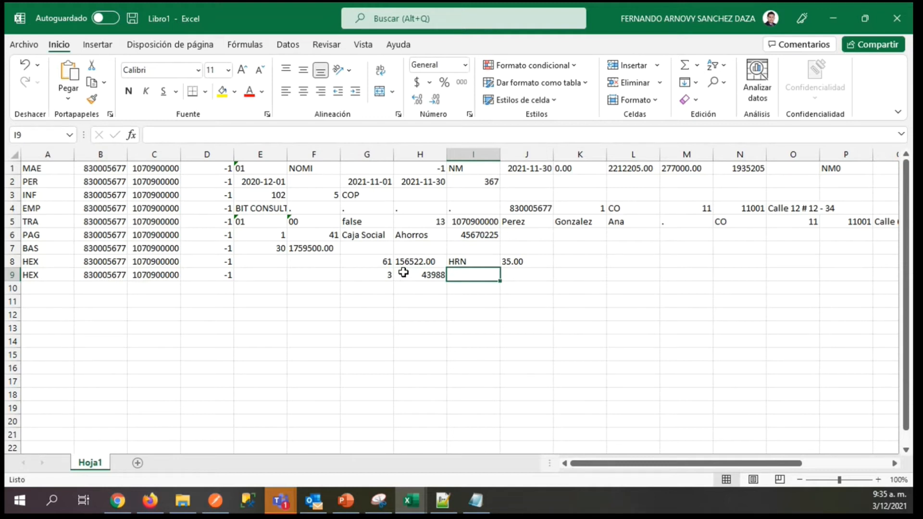
pyautogui.click(403, 273)
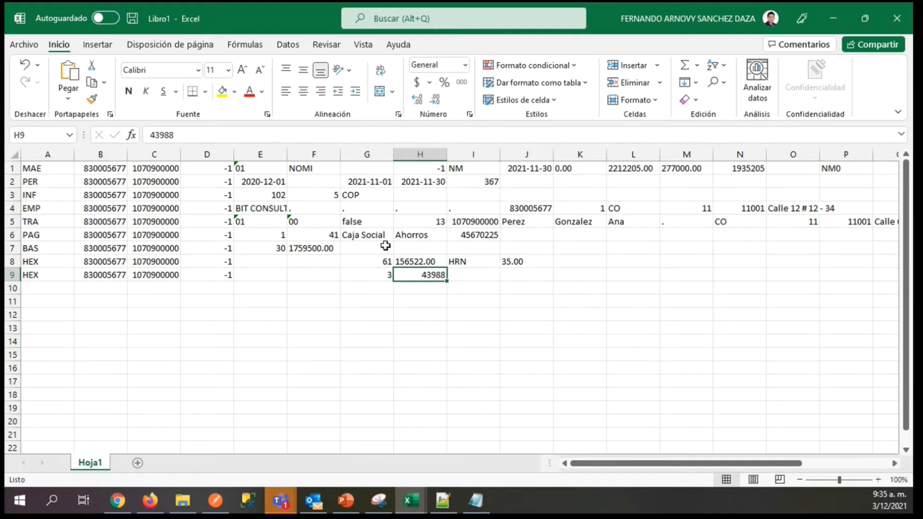
pyautogui.click(196, 136)
pyautogui.write('.00')
pyautogui.press('Tab')
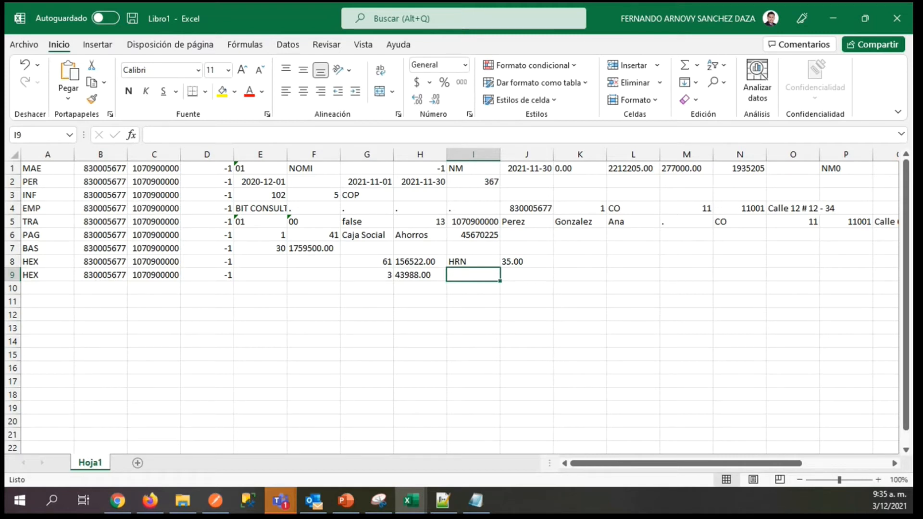
# Enter HEDDF in I9 and 100 in J9 to complete the HEX record on row 9.
pyautogui.doubleClick(459, 278)
pyautogui.write('HE')
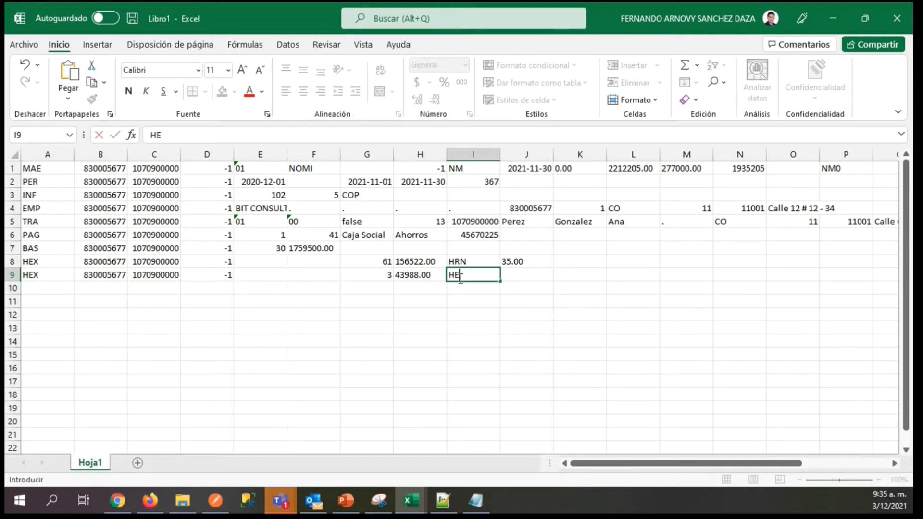
pyautogui.write('DDF')
pyautogui.press('Tab')
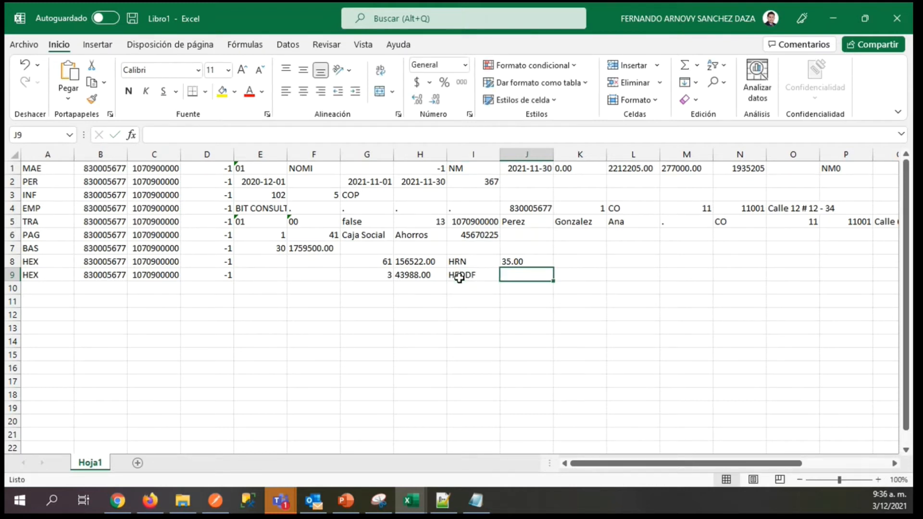
pyautogui.write('100')
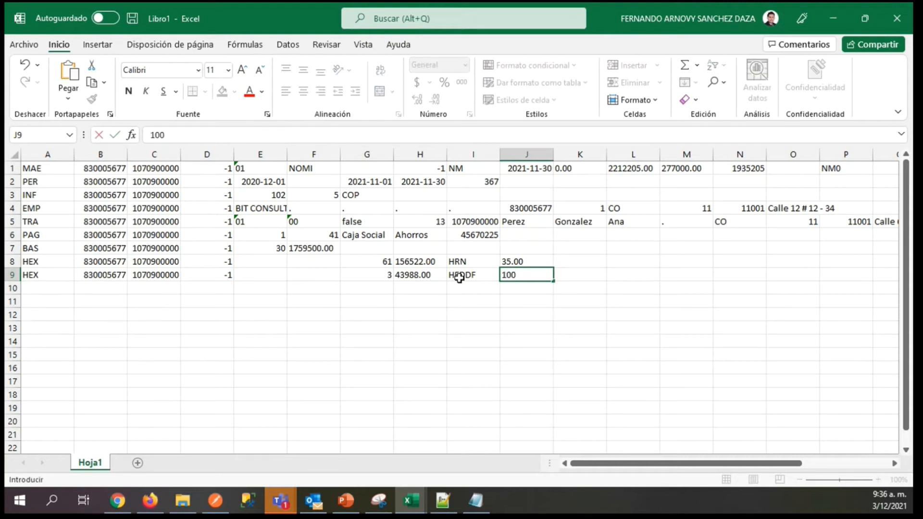
pyautogui.hotkey('ctrl', 'Return')
# Remove the decimals from the percentage in J8 so that it reads 35.
pyautogui.press('Up')
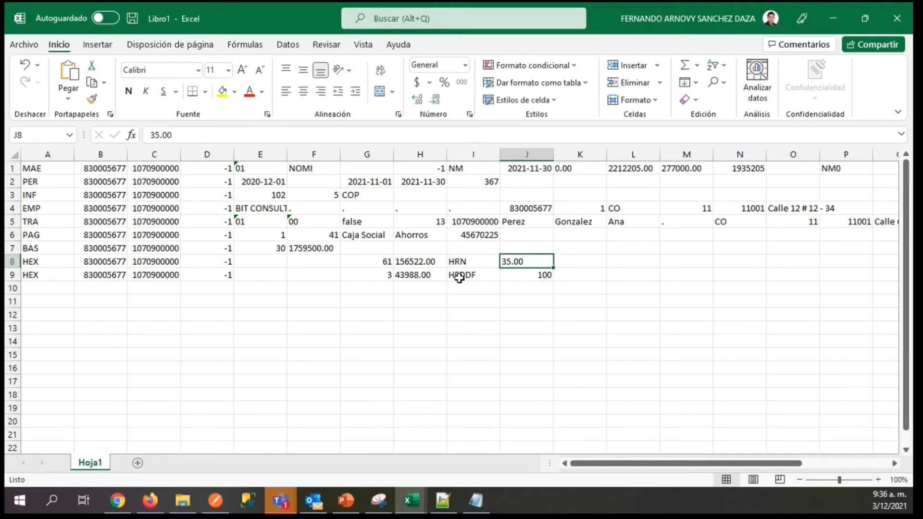
pyautogui.click(217, 133)
pyautogui.press('BackSpace')
pyautogui.press('BackSpace')
pyautogui.press('BackSpace')
pyautogui.click(537, 273)
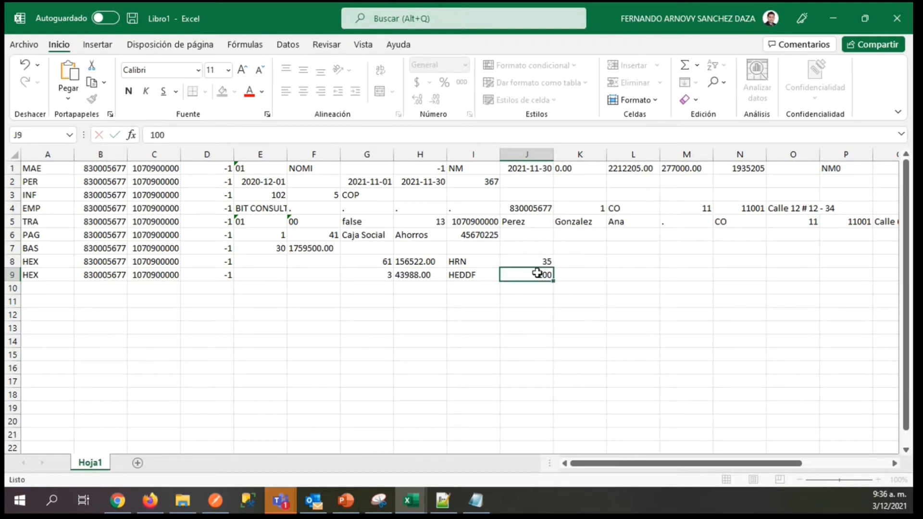
# Start a third HEX record on row 10 by entering HEX in A10.
pyautogui.press('Down')
pyautogui.press('Left')
pyautogui.press('Left')
pyautogui.press('Left')
pyautogui.press('Left')
pyautogui.press('Left')
pyautogui.press('Left')
pyautogui.press('Left')
pyautogui.press('Left')
pyautogui.press('Left')
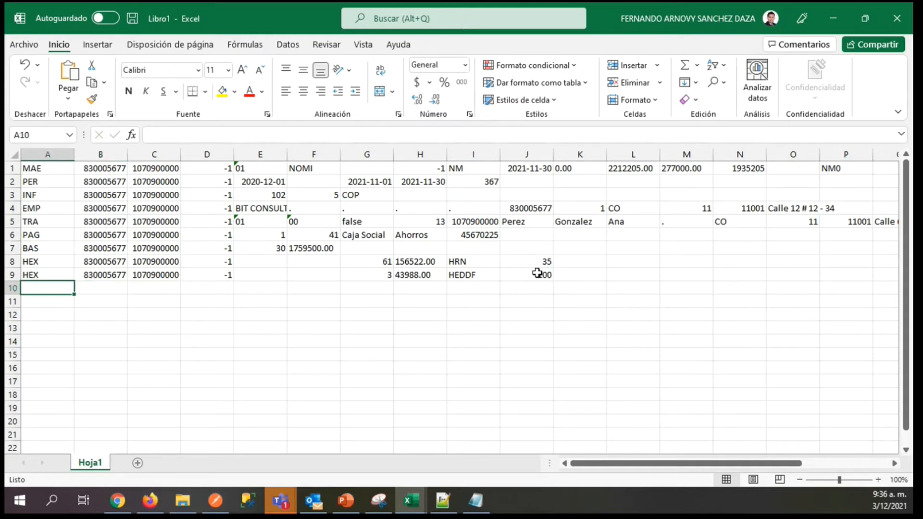
pyautogui.write('HEX')
pyautogui.press('BackSpace')
pyautogui.press('BackSpace')
pyautogui.write('X')
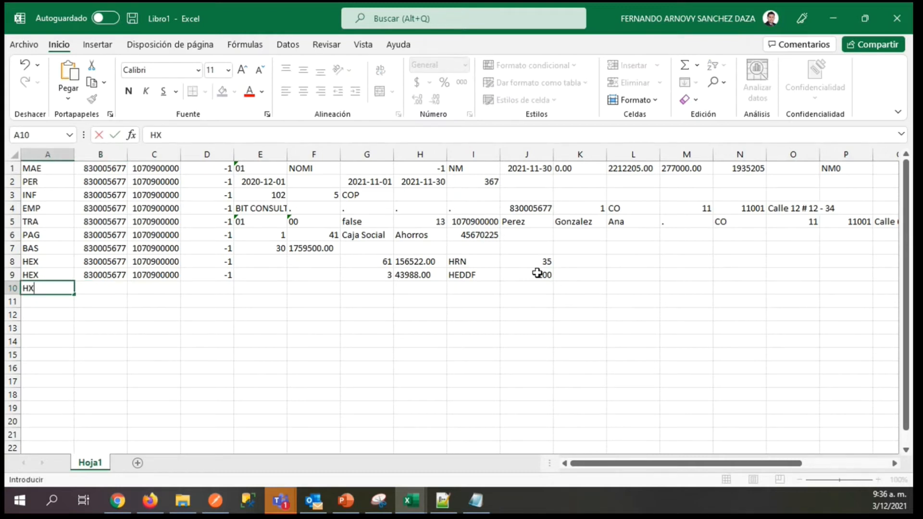
pyautogui.press('BackSpace')
pyautogui.write('EX')
# Copy the company and worker identification numbers from B9 and C9 into B10 and C10.
pyautogui.press('Up')
pyautogui.press('Right')
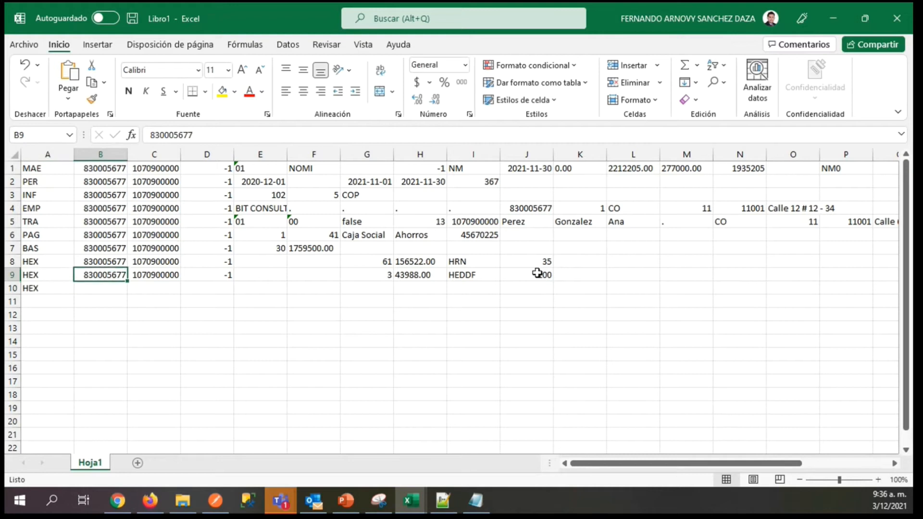
pyautogui.hotkey('ctrl', 'c')
pyautogui.press('Down')
pyautogui.hotkey('ctrl', 'v')
pyautogui.press('Right')
pyautogui.press('Up')
pyautogui.hotkey('ctrl', 'c')
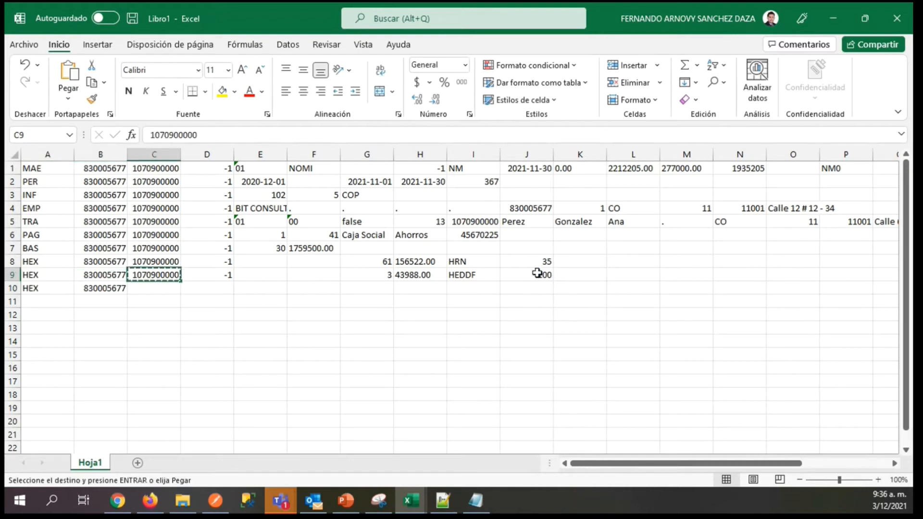
pyautogui.press('Down')
pyautogui.hotkey('ctrl', 'v')
# Enter -1 in D10 and 24 in G10 of the third HEX record, leaving E10 and F10 empty.
pyautogui.press('Right')
pyautogui.press('Escape')
pyautogui.write('-1')
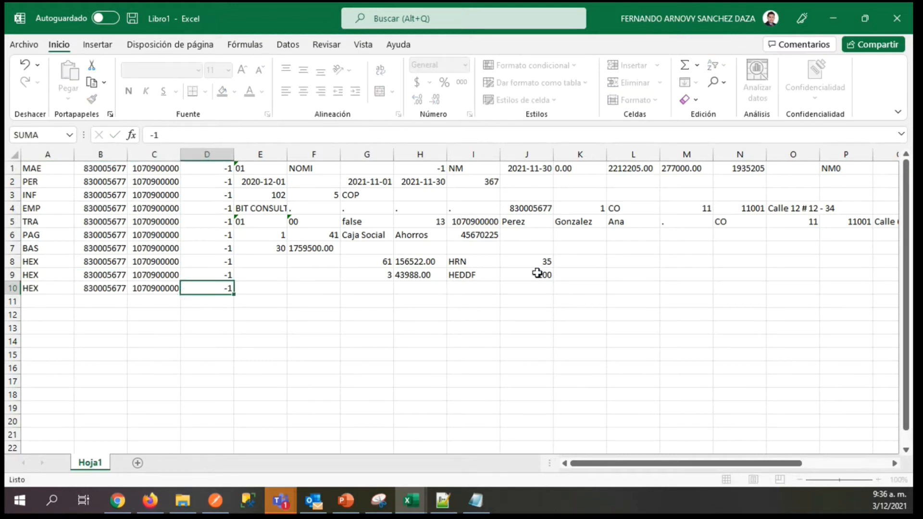
pyautogui.press('Right')
pyautogui.press('Right')
pyautogui.press('Right')
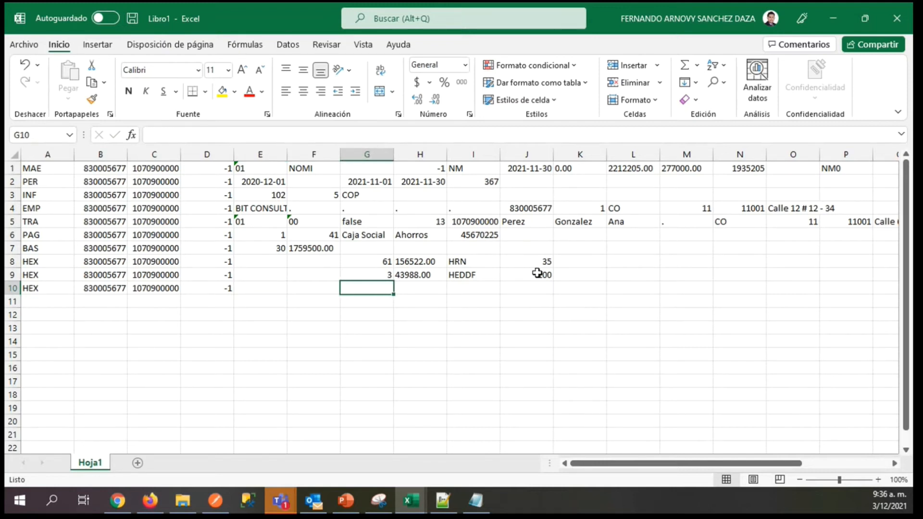
pyautogui.write('24')
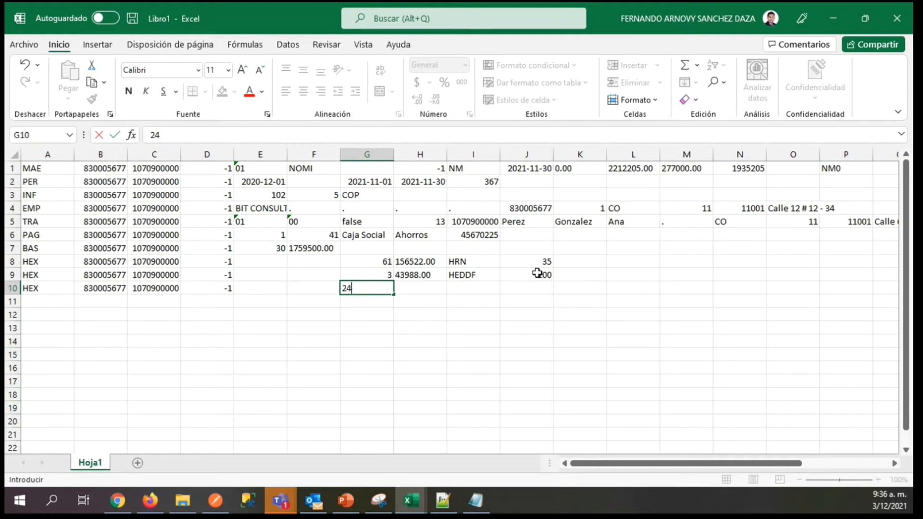
pyautogui.press('Tab')
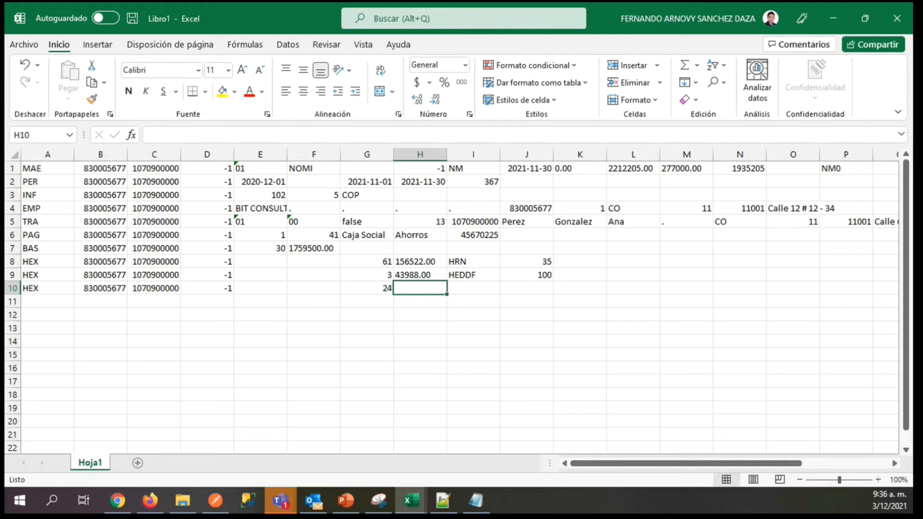
# Enter 252195.00 in H10 of the third HEX record, with its two decimals.
pyautogui.hotkey('alt', 'Tab')
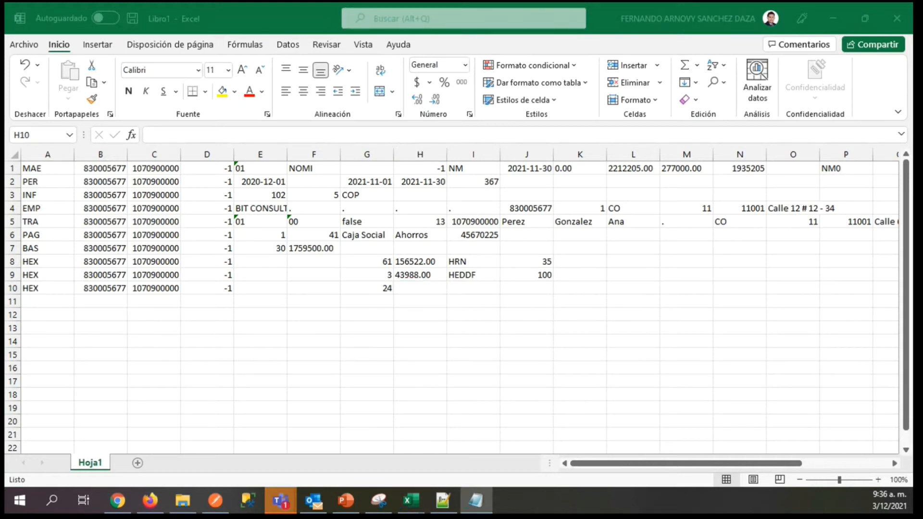
pyautogui.click(422, 290)
pyautogui.hotkey('ctrl', 'v')
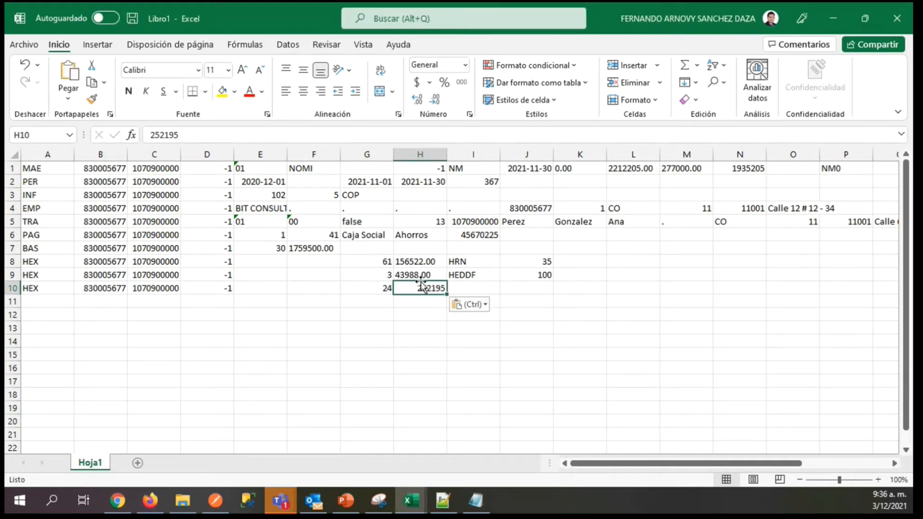
pyautogui.click(212, 137)
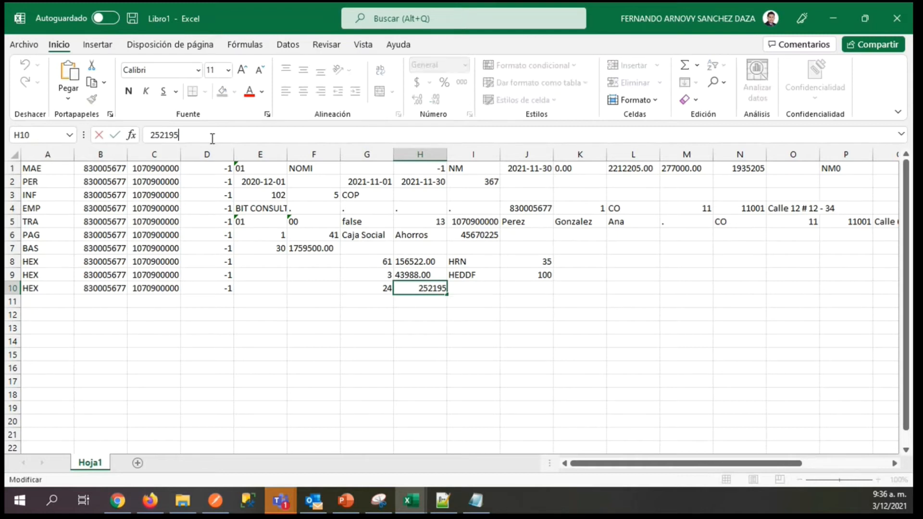
pyautogui.write('.00')
pyautogui.press('Tab')
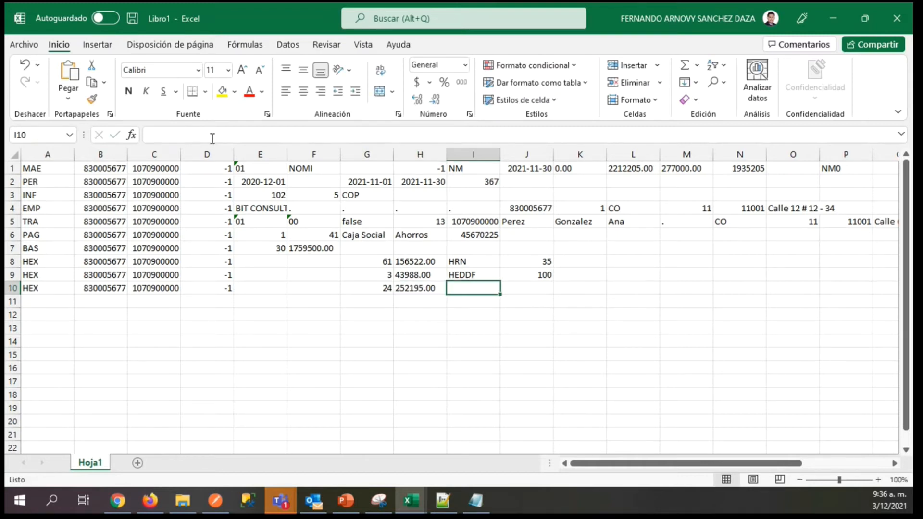
# Enter HRNDF in I10 and 110 in J10 to complete the HEX record on row 10.
pyautogui.write('HRN')
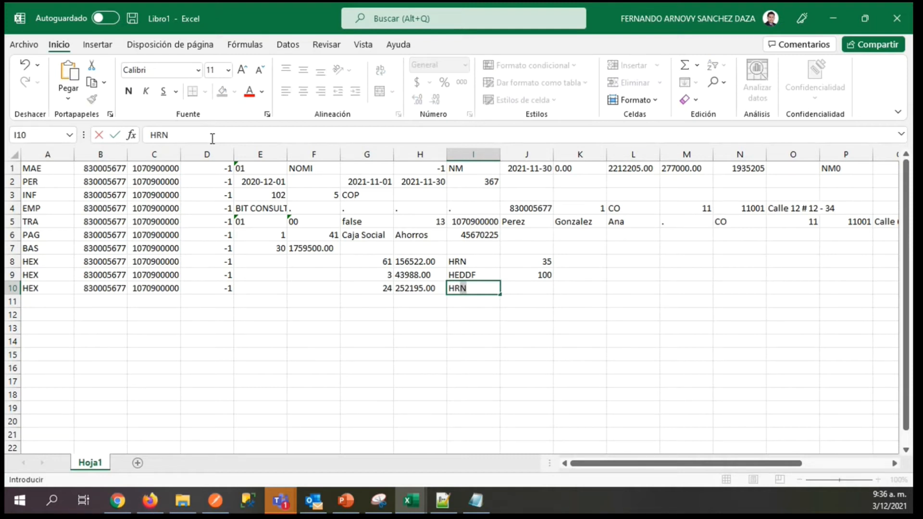
pyautogui.write('DF')
pyautogui.press('Tab')
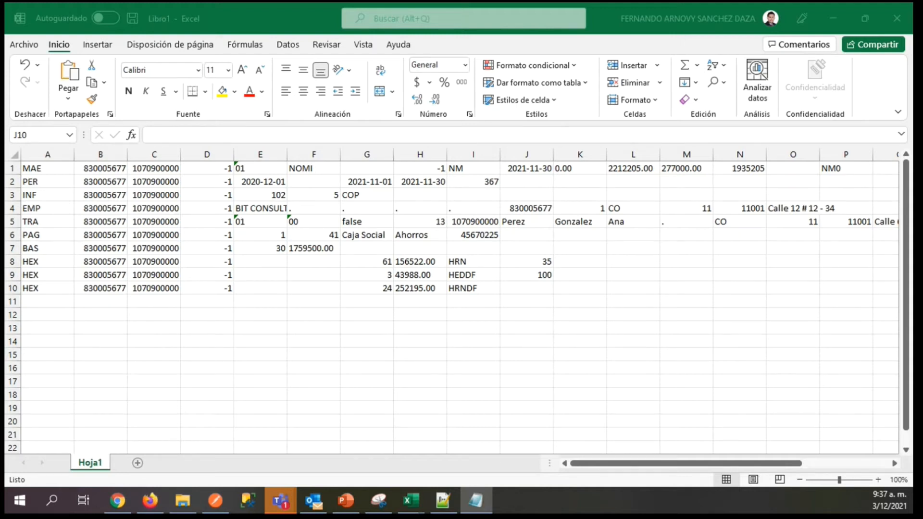
pyautogui.click(529, 289)
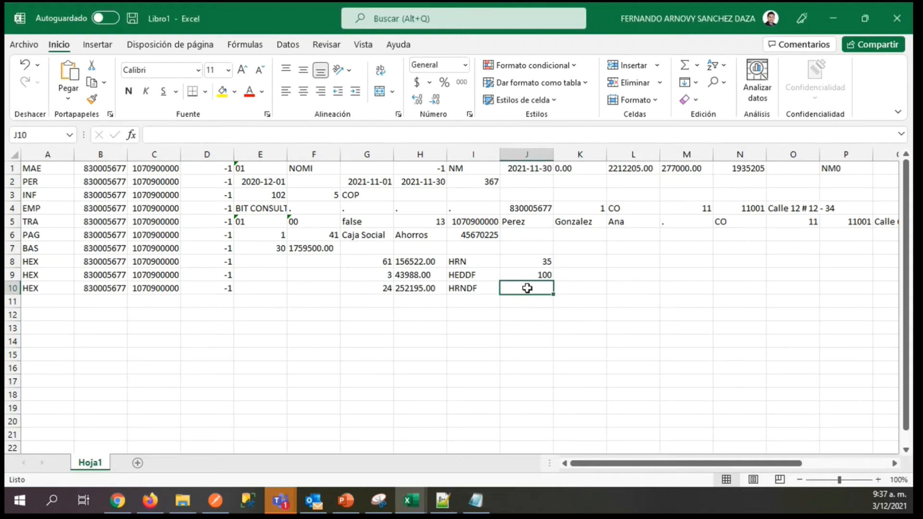
pyautogui.write('110')
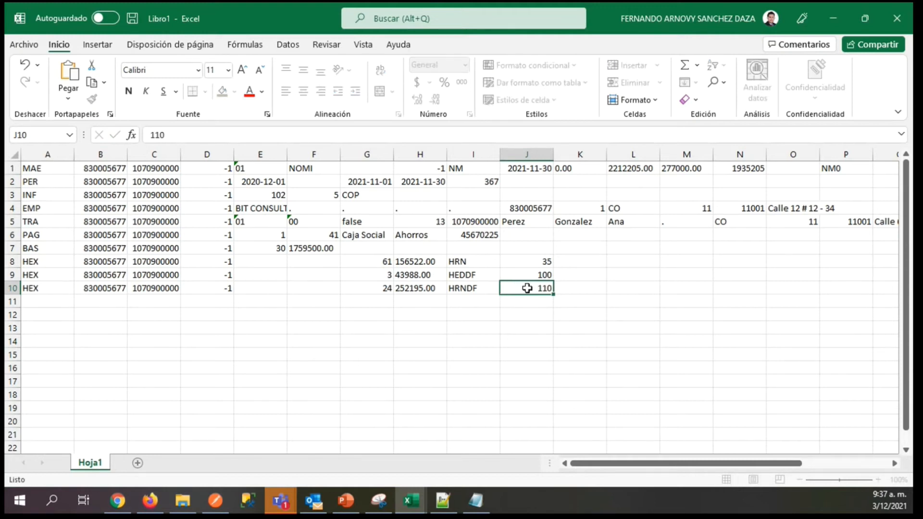
pyautogui.press('Return')
# Start a new record on row 11 by entering the record code SAL in A11.
pyautogui.press('Left')
pyautogui.press('Left')
pyautogui.press('Left')
pyautogui.press('Left')
pyautogui.press('Left')
pyautogui.press('Left')
pyautogui.press('Left')
pyautogui.press('Left')
pyautogui.press('Left')
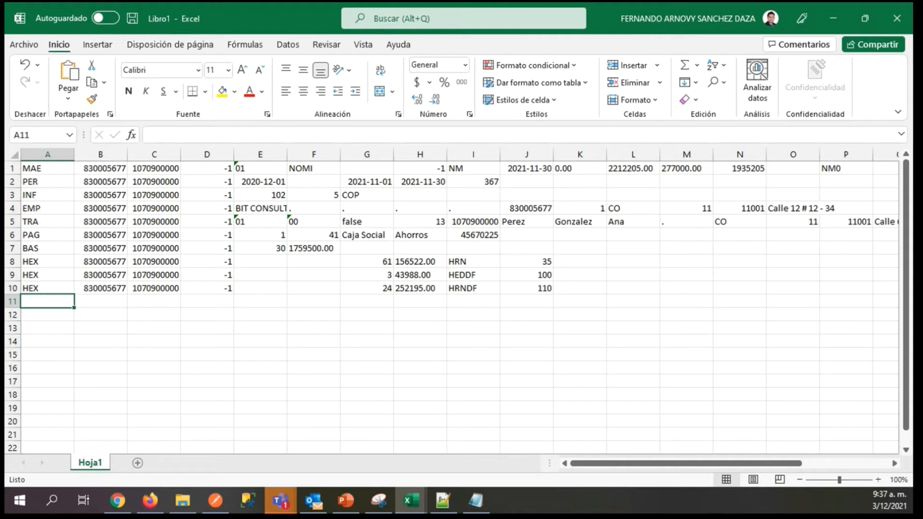
pyautogui.hotkey('alt', 'Tab')
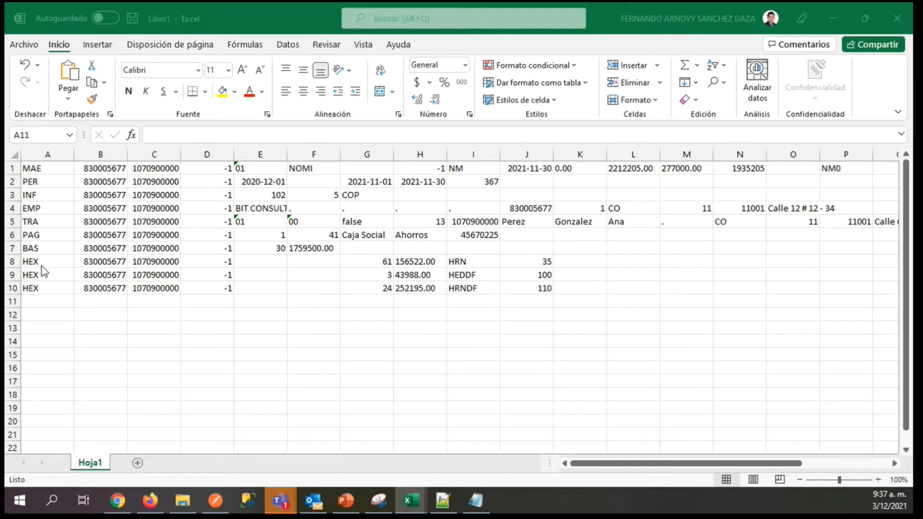
pyautogui.click(38, 302)
pyautogui.hotkey('alt', 'Tab')
pyautogui.click(50, 303)
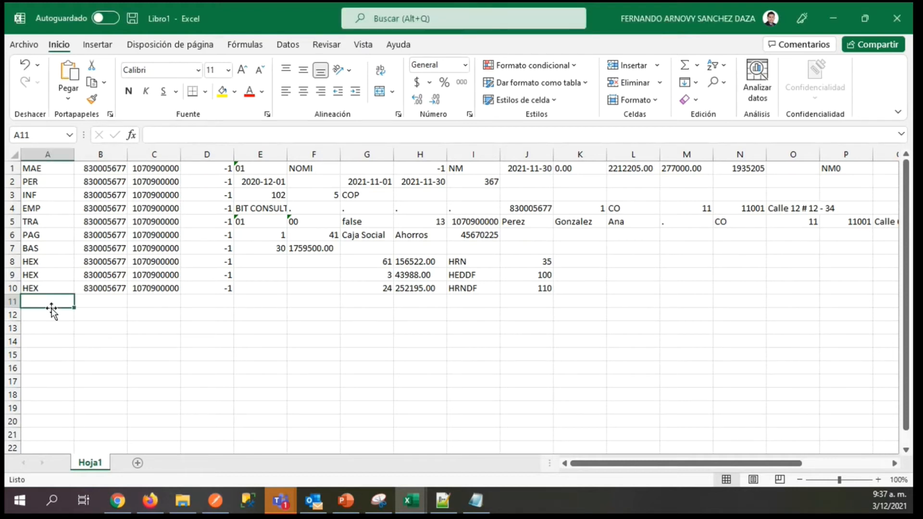
pyautogui.write('SAL')
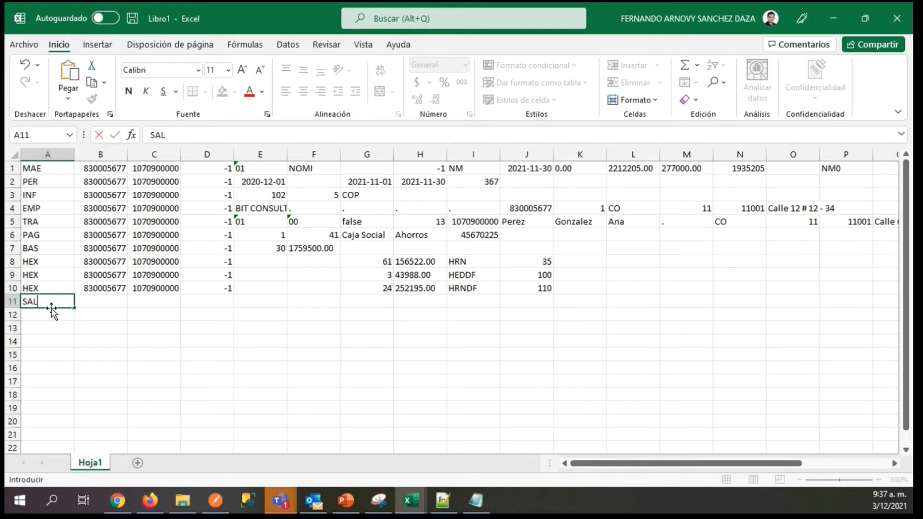
# Copy the company and worker identification numbers from B10 and C10 into B11 and C11.
pyautogui.press('Tab')
pyautogui.press('Up')
pyautogui.hotkey('ctrl', 'c')
pyautogui.press('Down')
pyautogui.hotkey('ctrl', 'v')
pyautogui.press('Tab')
pyautogui.press('Up')
pyautogui.hotkey('ctrl', 'c')
pyautogui.press('Down')
pyautogui.hotkey('ctrl', 'v')
pyautogui.press('Tab')
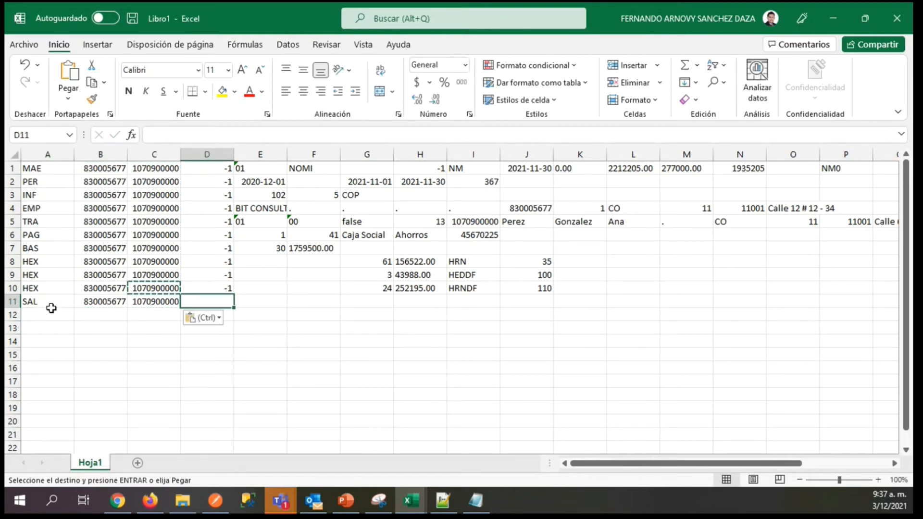
# Enter -1 in D11 of the SAL record and select E11 for its next field.
pyautogui.write('-1')
pyautogui.press('Tab')
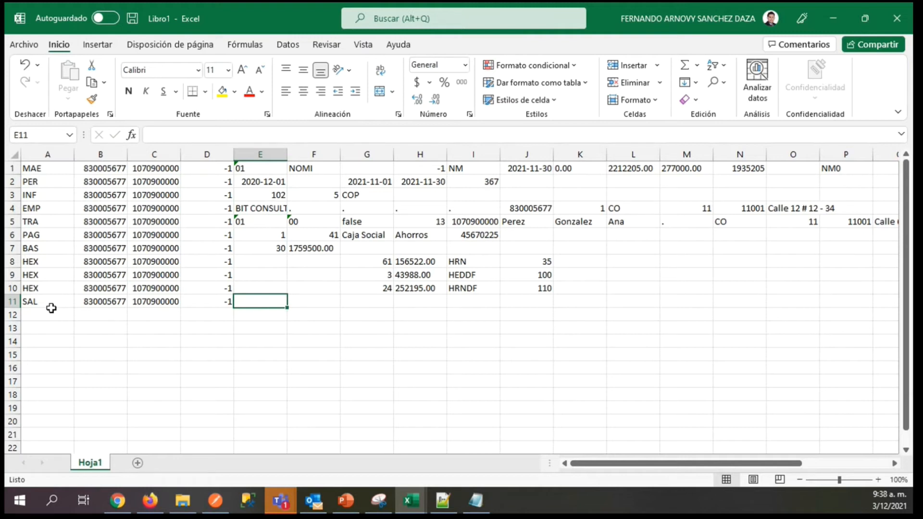
pyautogui.hotkey('alt', 'Tab')
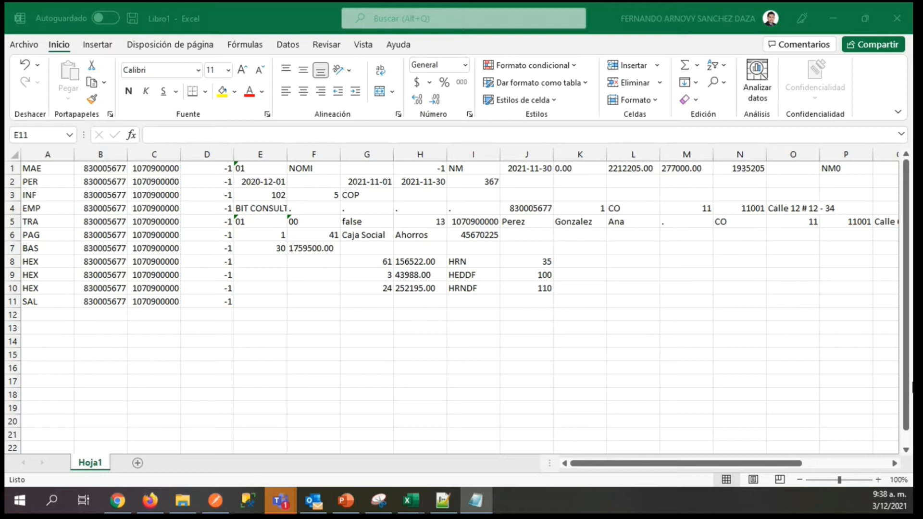
pyautogui.click(263, 301)
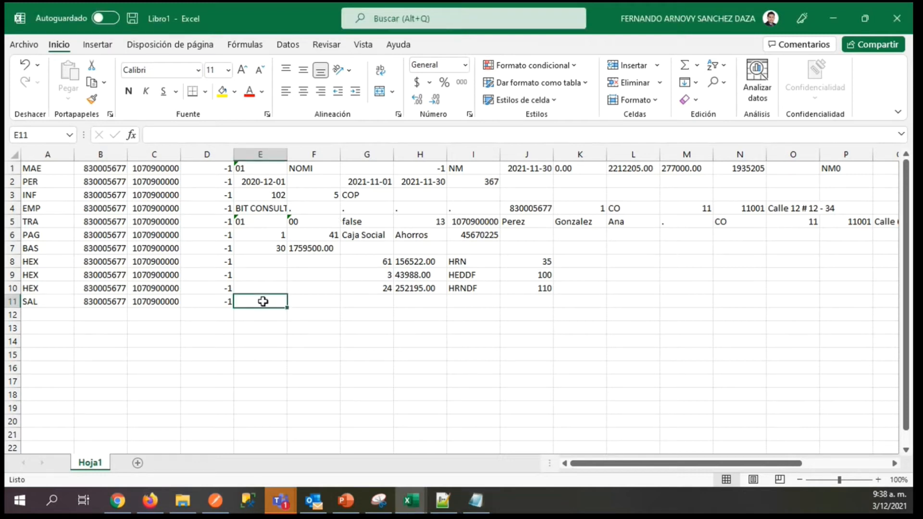
# Enter 4 in E11 and paste the amount 88500 into F11 to complete the SAL record.
pyautogui.write('4')
pyautogui.press('Tab')
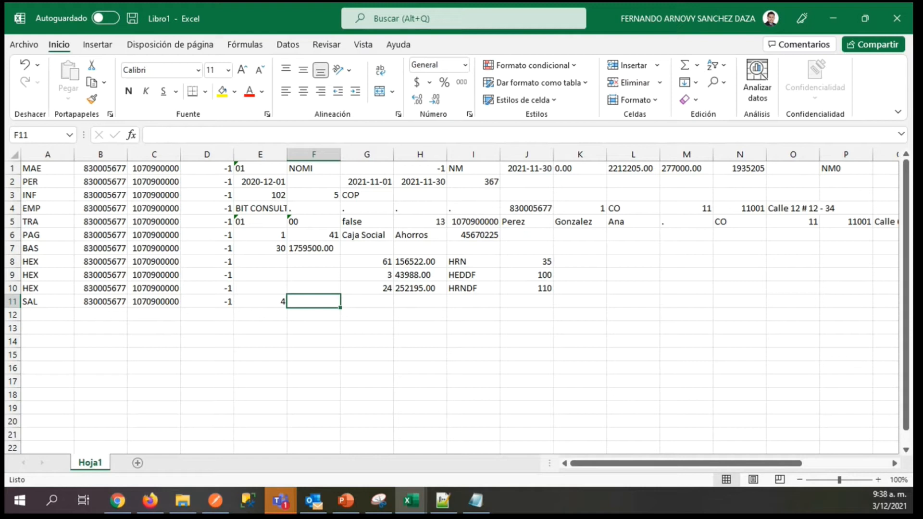
pyautogui.hotkey('alt', 'Tab')
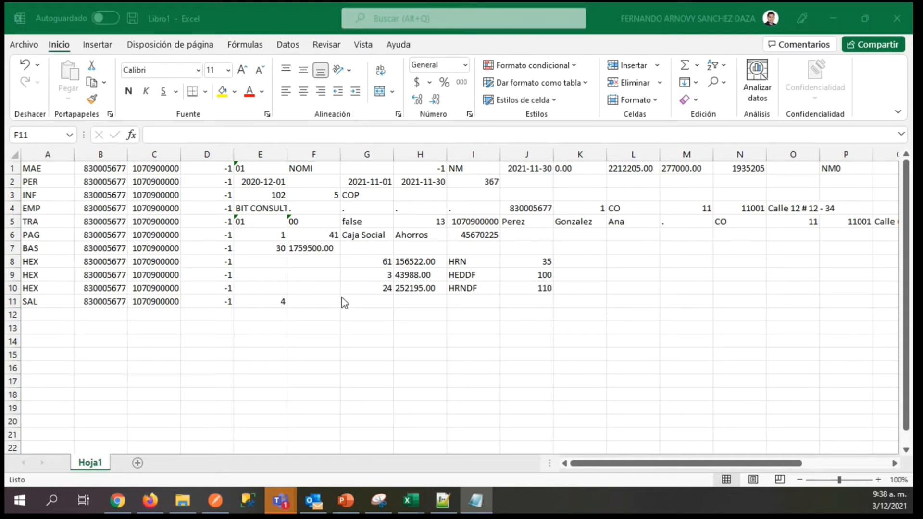
pyautogui.click(320, 301)
pyautogui.hotkey('ctrl', 'v')
pyautogui.press('Tab')
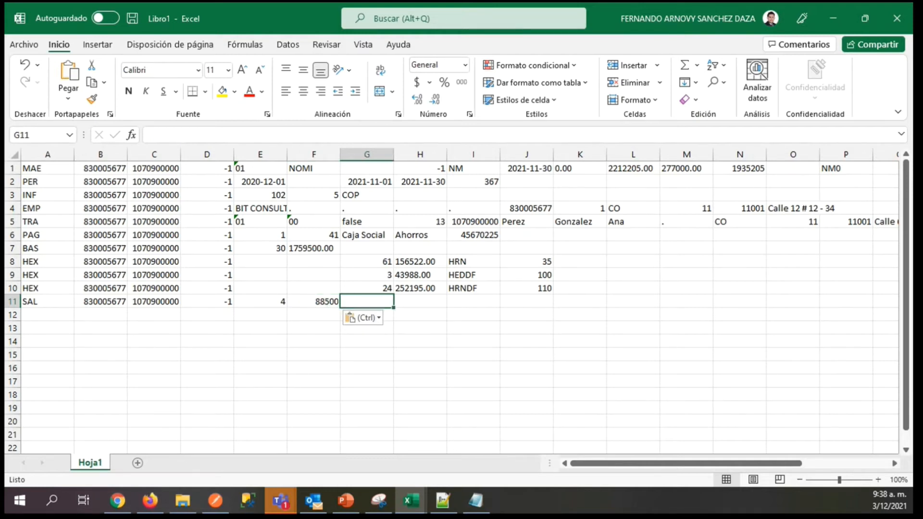
# Start a new record on row 12 by entering the record code FON in A12.
pyautogui.hotkey('alt', 'Tab')
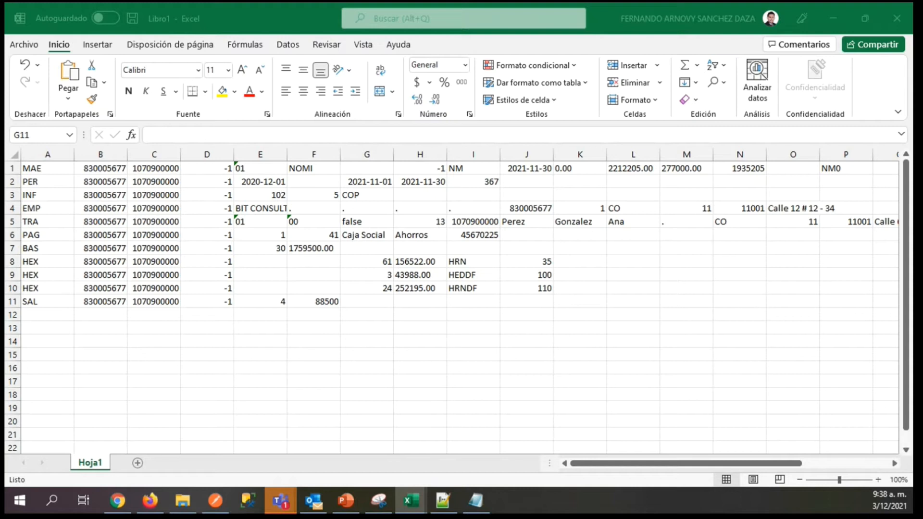
pyautogui.hotkey('alt', 'Tab')
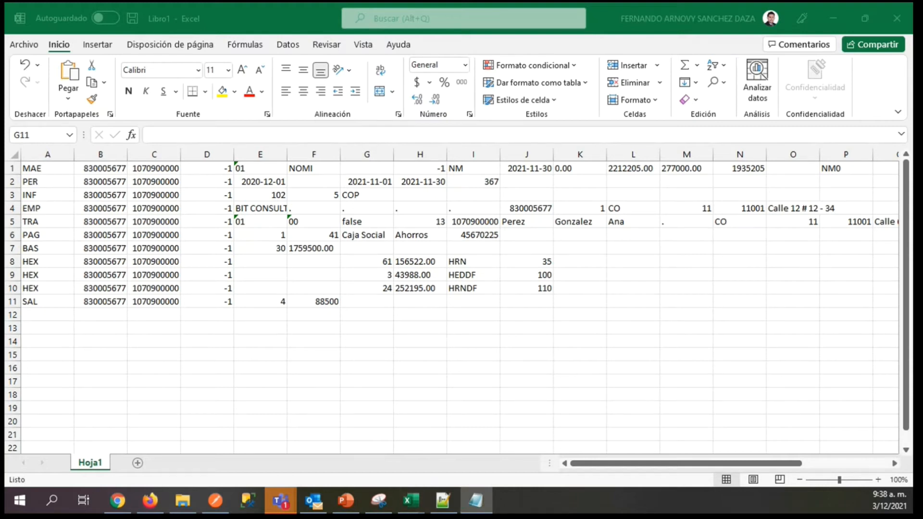
pyautogui.click(33, 317)
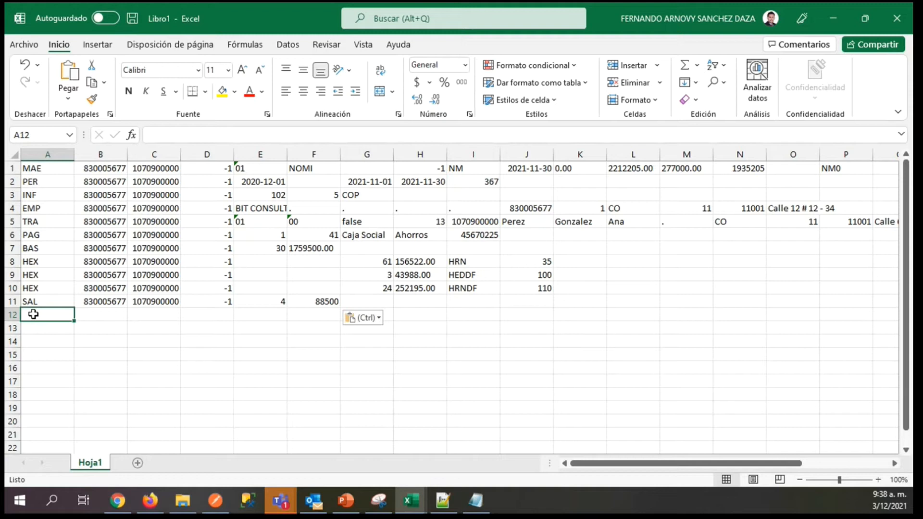
pyautogui.write('FON')
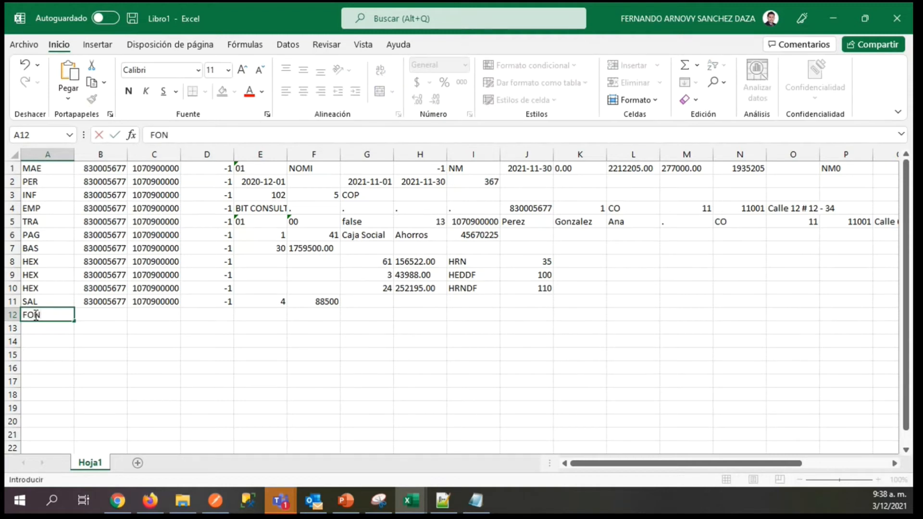
pyautogui.press('Tab')
# Copy the company and worker identification numbers from B11 and C11 into B12 and C12.
pyautogui.press('Up')
pyautogui.hotkey('ctrl', 'c')
pyautogui.press('Down')
pyautogui.hotkey('ctrl', 'v')
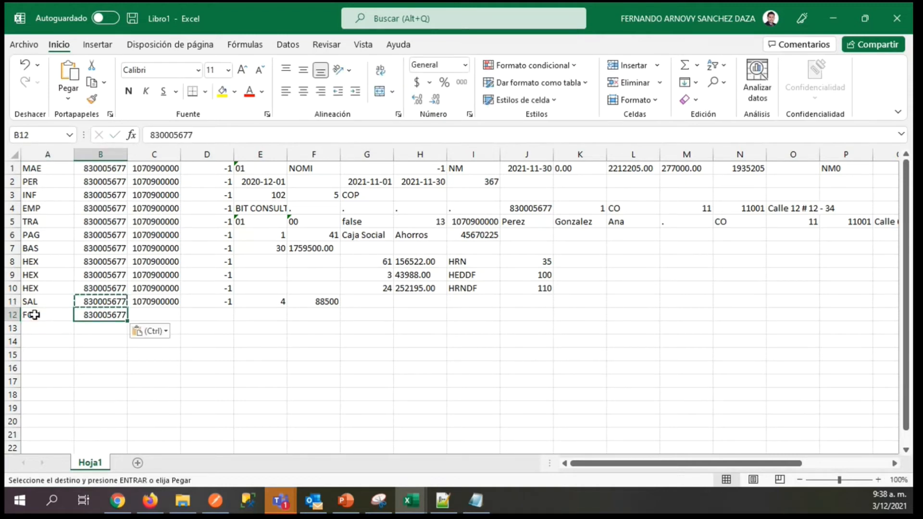
pyautogui.press('Up')
pyautogui.press('Right')
pyautogui.press('ctrl')
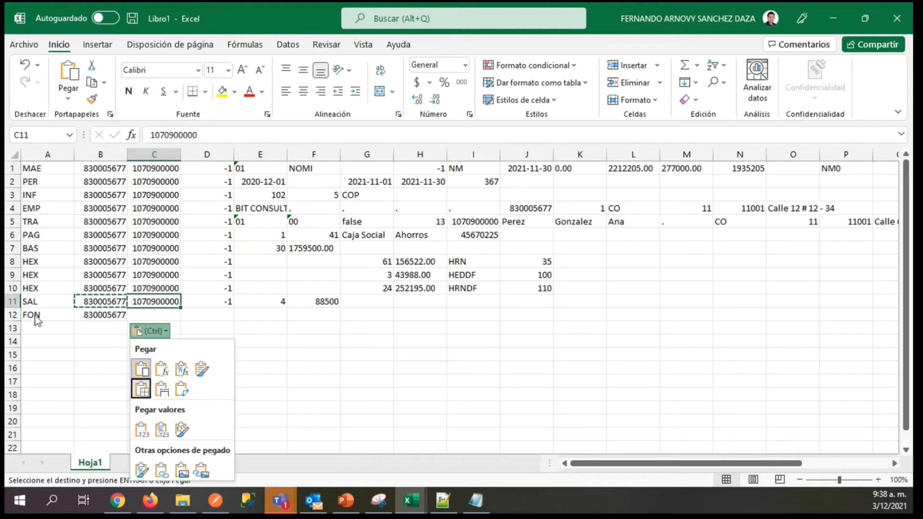
pyautogui.press('Right')
pyautogui.click(153, 299)
pyautogui.hotkey('ctrl', 'c')
pyautogui.press('Down')
pyautogui.hotkey('ctrl', 'v')
pyautogui.press('Right')
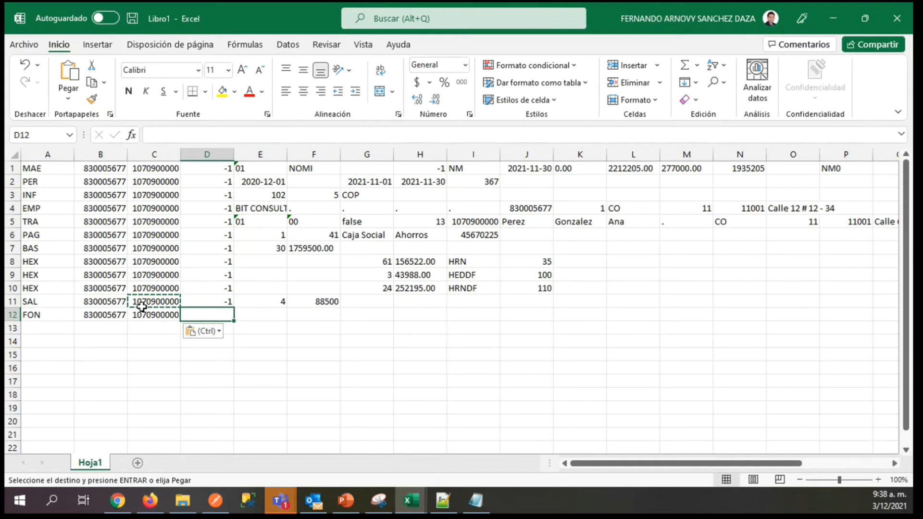
# Enter -1 in D12 and 4 in E12 of the FON record.
pyautogui.write('-1')
pyautogui.press('Tab')
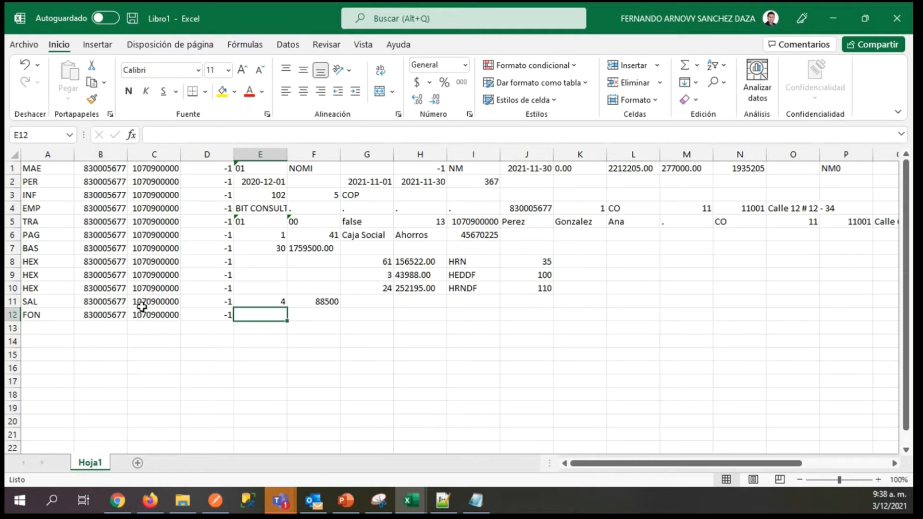
pyautogui.write('4')
pyautogui.press('Tab')
# Copy the amount 88500 from F11 of the SAL record into F12 of the FON record.
pyautogui.press('Up')
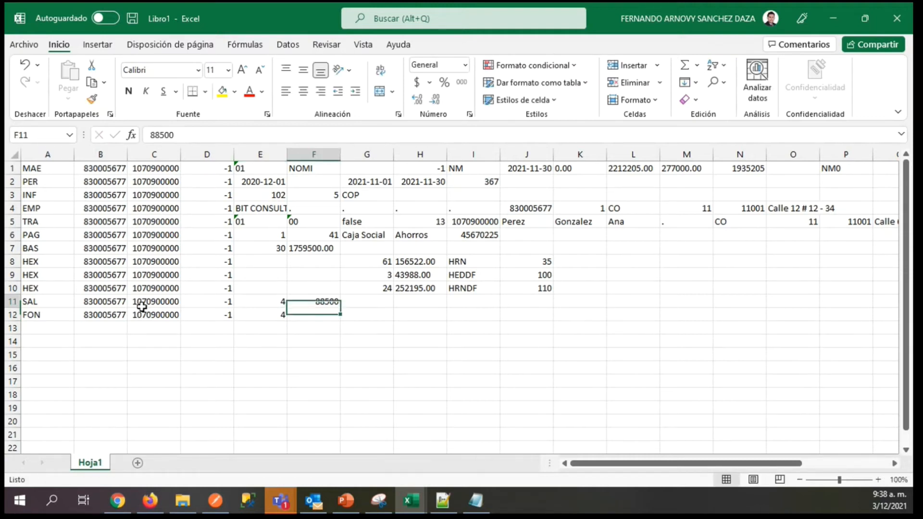
pyautogui.hotkey('ctrl', 'c')
pyautogui.press('Down')
pyautogui.press('Up')
pyautogui.press('Down')
pyautogui.hotkey('ctrl', 'v')
pyautogui.press('Left')
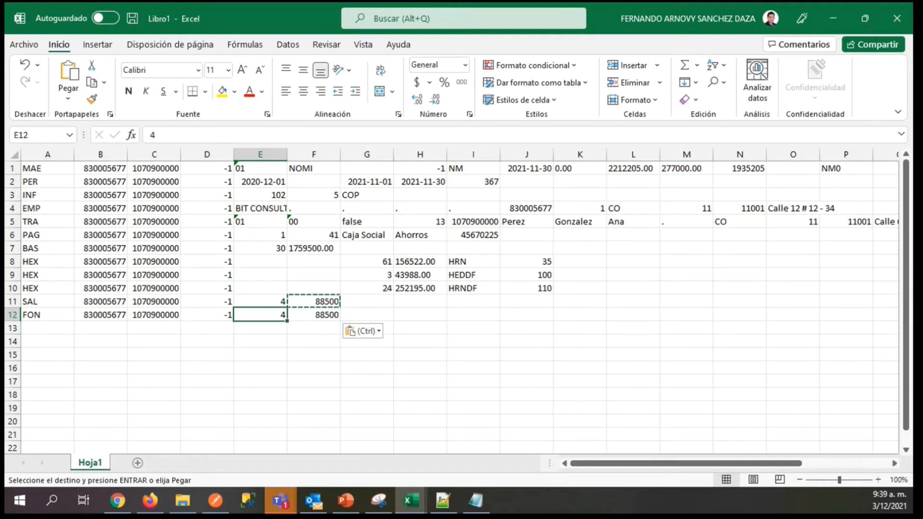
# Review the worker's name fields in the TRA record on row 5.
pyautogui.hotkey('alt', 'Tab')
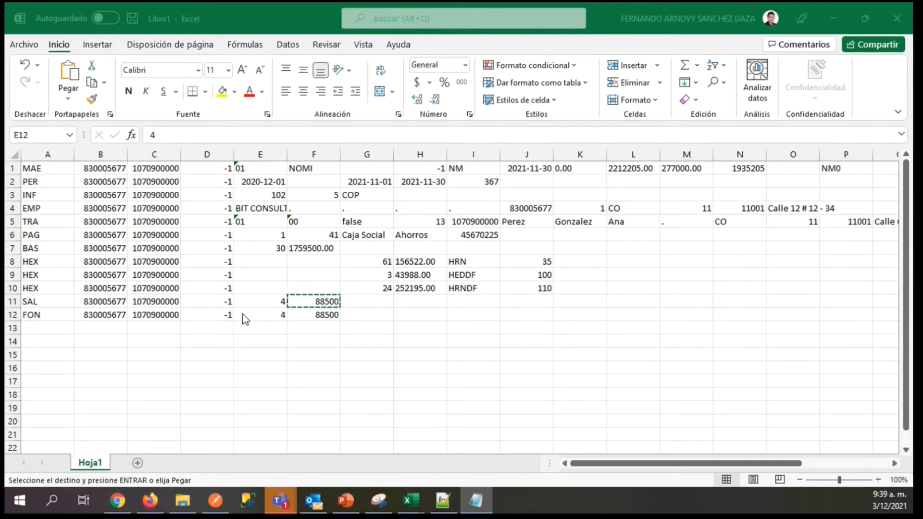
pyautogui.hotkey('alt', 'Tab')
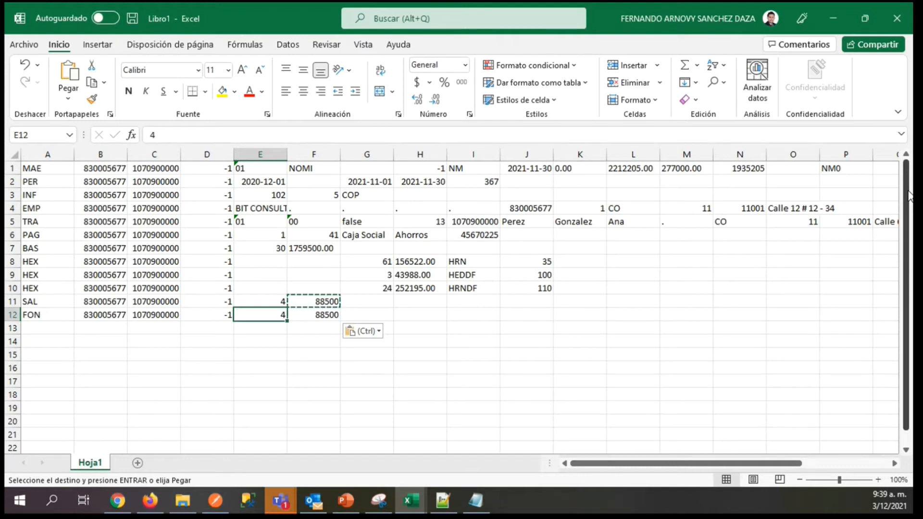
pyautogui.click(615, 225)
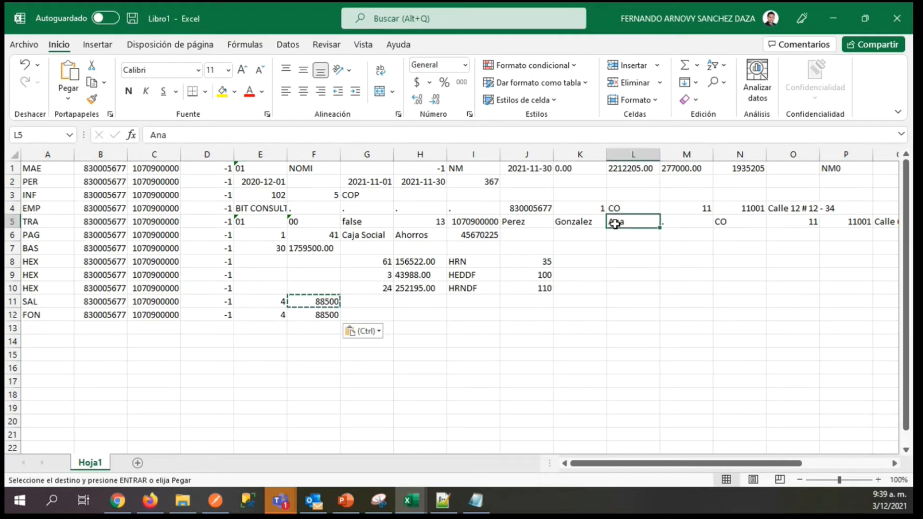
pyautogui.press('Left')
pyautogui.press('Left')
pyautogui.press('Right')
pyautogui.press('Right')
# Review the record codes in column A, from MAE on row 1 through FON on row 12.
pyautogui.click(33, 326)
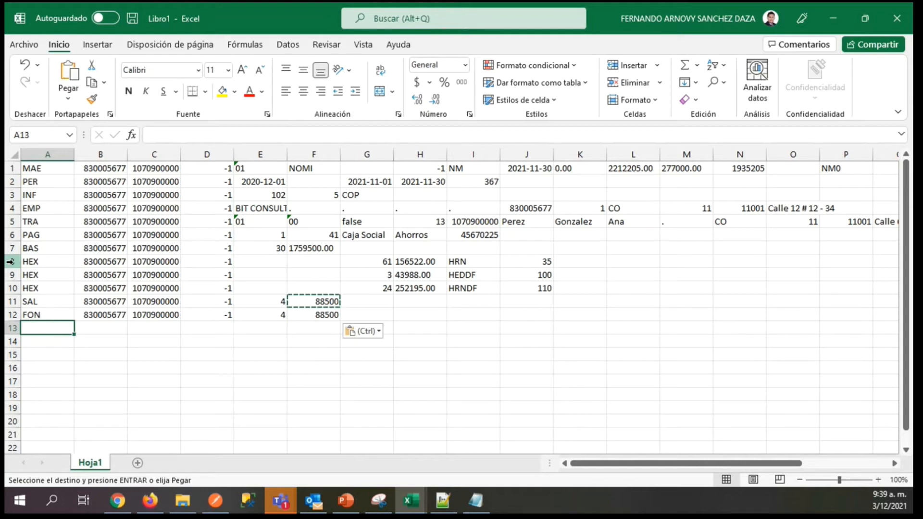
pyautogui.click(29, 261)
pyautogui.click(31, 272)
pyautogui.click(32, 290)
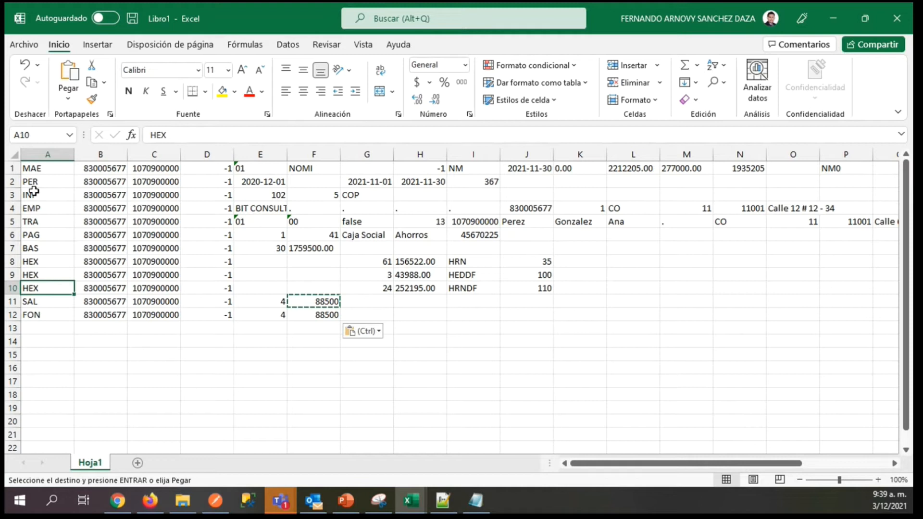
pyautogui.click(33, 168)
pyautogui.click(32, 182)
pyautogui.click(33, 195)
pyautogui.click(36, 208)
pyautogui.click(32, 222)
pyautogui.click(32, 235)
pyautogui.click(31, 247)
pyautogui.click(36, 301)
pyautogui.click(35, 314)
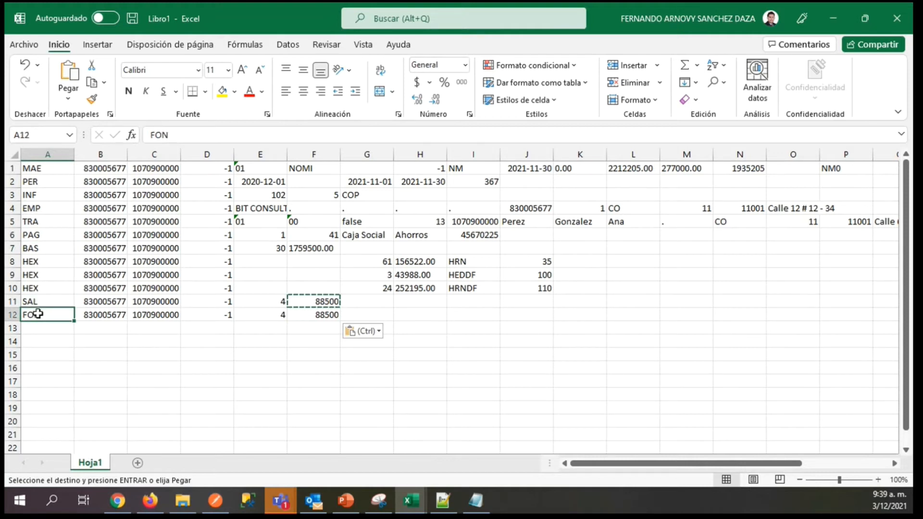
pyautogui.click(60, 333)
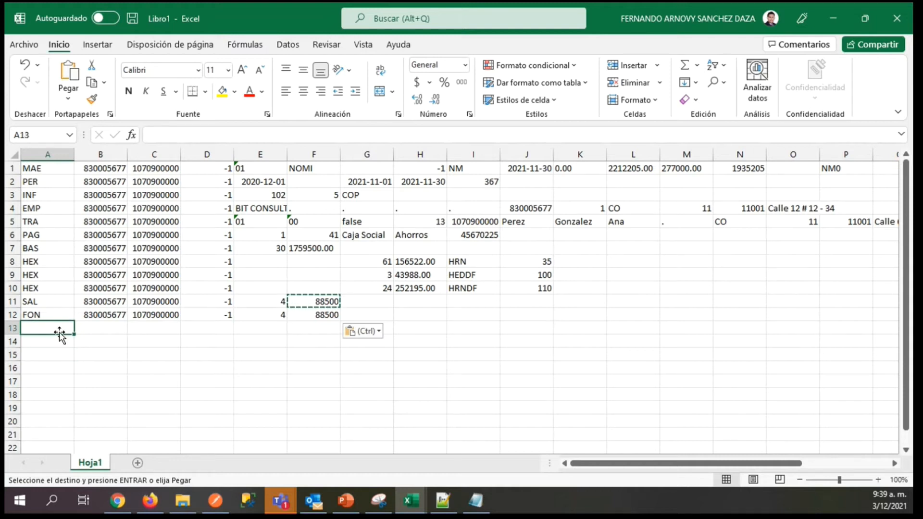
# Copy the whole record block in rows 1 to 12 and paste it starting at A13 for a second worker.
pyautogui.click(24, 168)
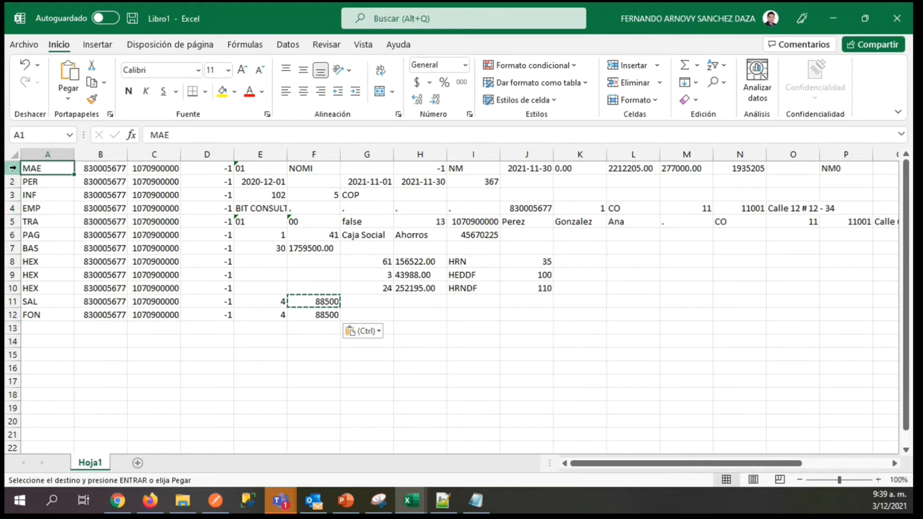
pyautogui.click(9, 168)
pyautogui.moveTo(9, 168); pyautogui.dragTo(9, 319)
pyautogui.hotkey('ctrl', 'c')
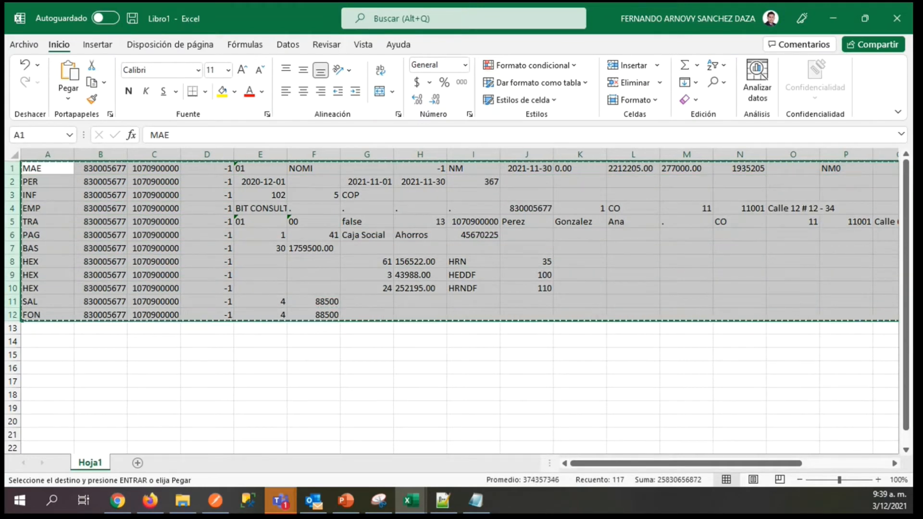
pyautogui.click(31, 329)
pyautogui.hotkey('ctrl', 'v')
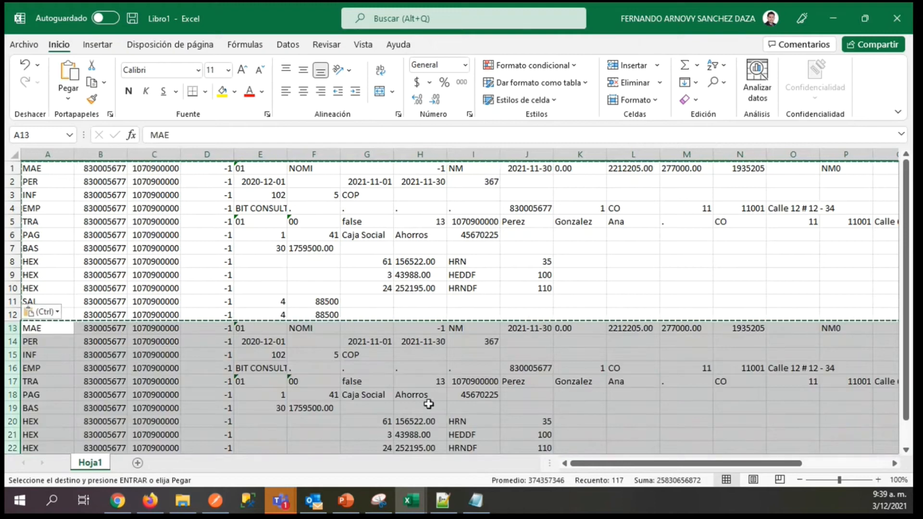
# Examine the worker's name and identification fields in the copied TRA record on row 17 and the end of the pasted block.
pyautogui.click(516, 382)
pyautogui.click(579, 381)
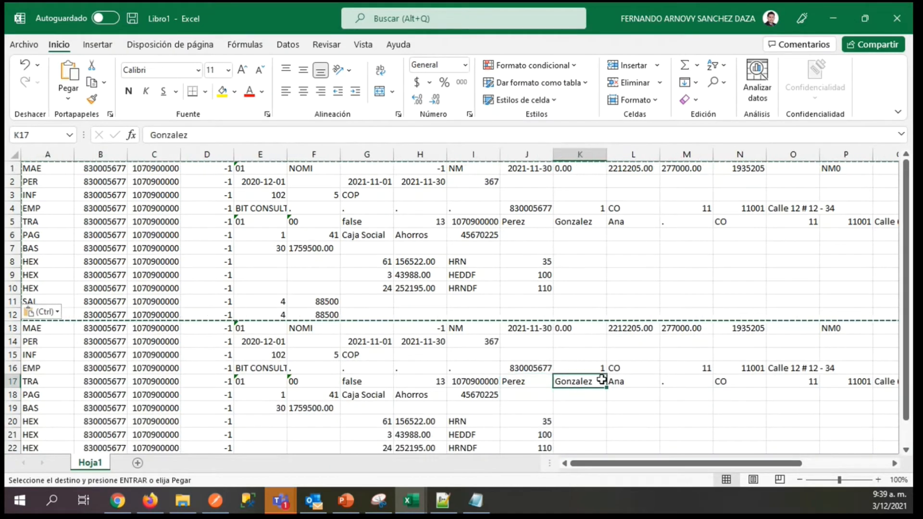
pyautogui.click(451, 385)
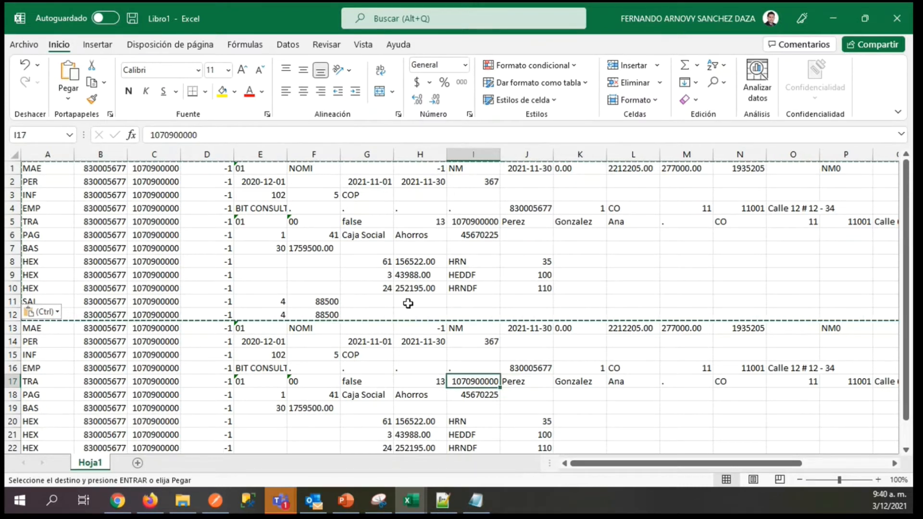
pyautogui.scroll(-1, 451, 438)
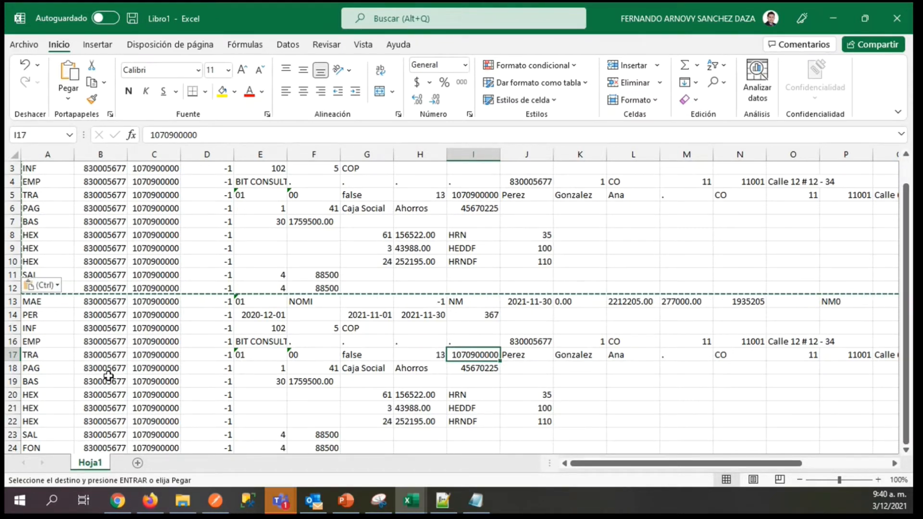
pyautogui.click(33, 447)
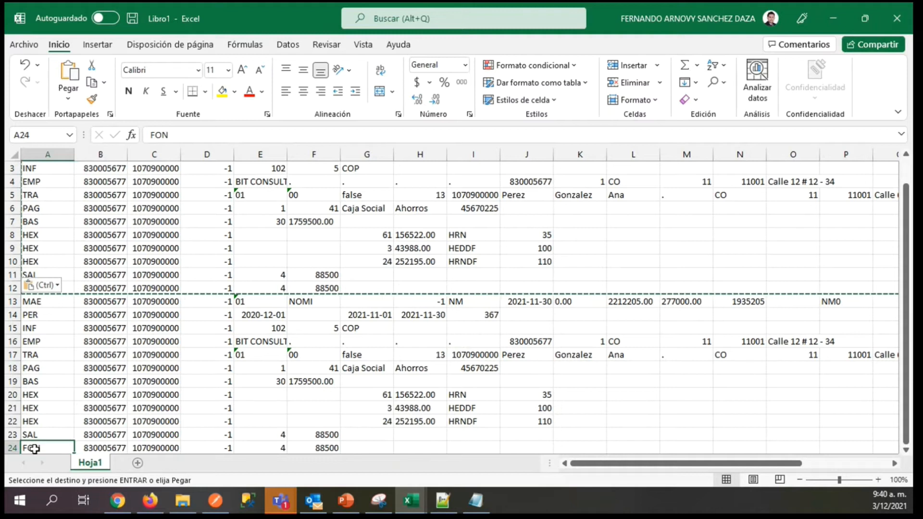
pyautogui.press('Down')
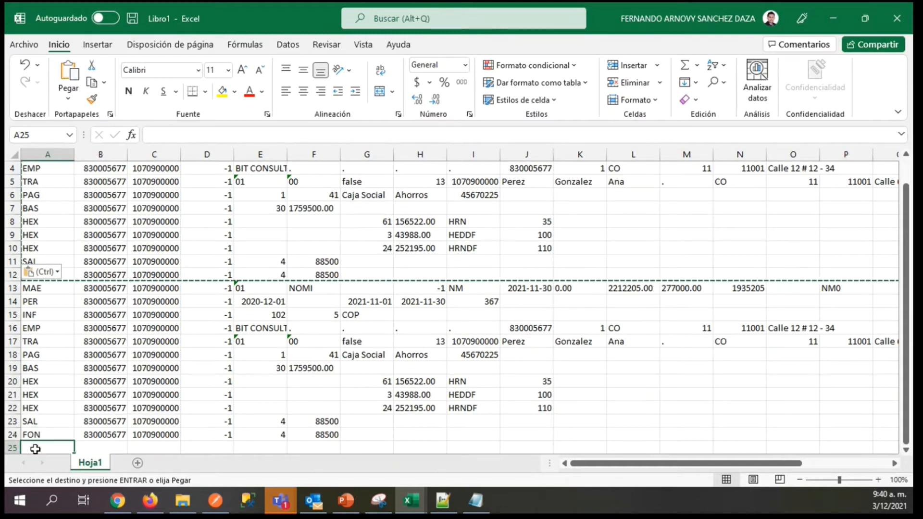
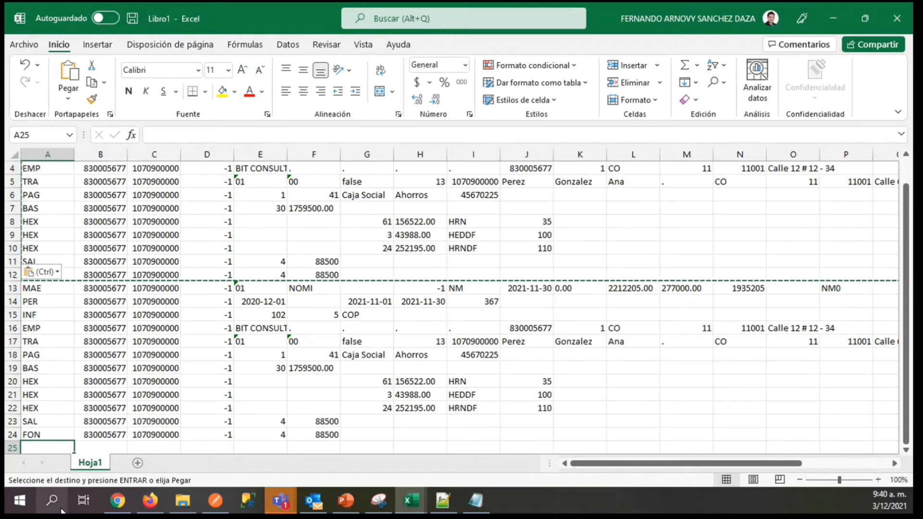
# Undo the pasted record block for the second worker in rows 13 to 24 and return to cell A1.
pyautogui.click(145, 368)
pyautogui.press('Escape')
pyautogui.hotkey('ctrl', 'z')
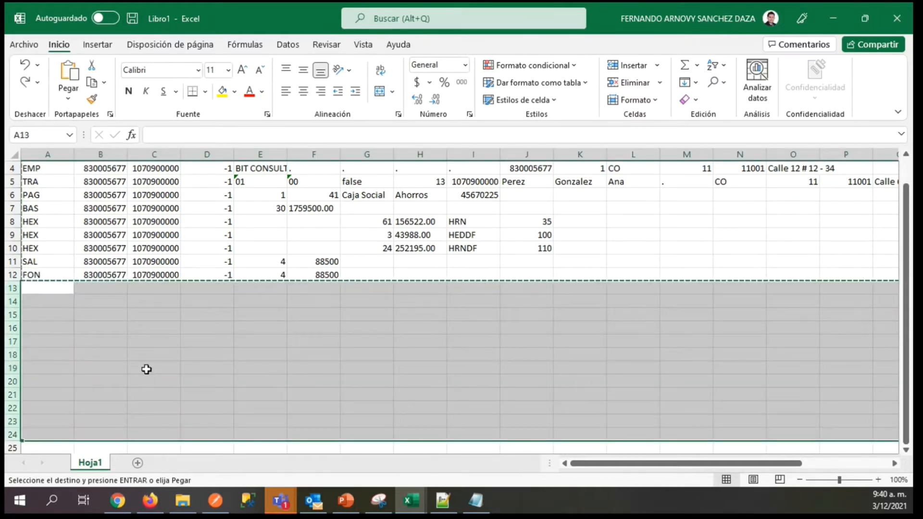
pyautogui.click(847, 301)
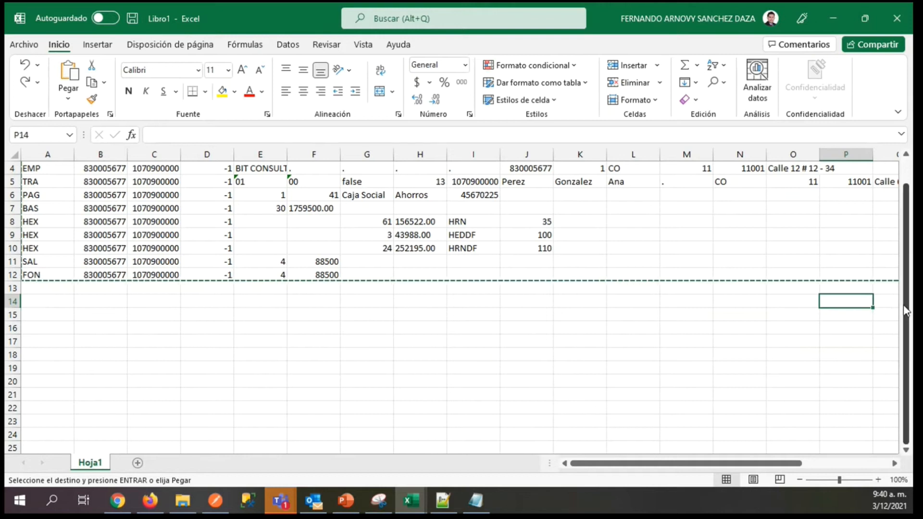
pyautogui.scroll(1, 897, 308)
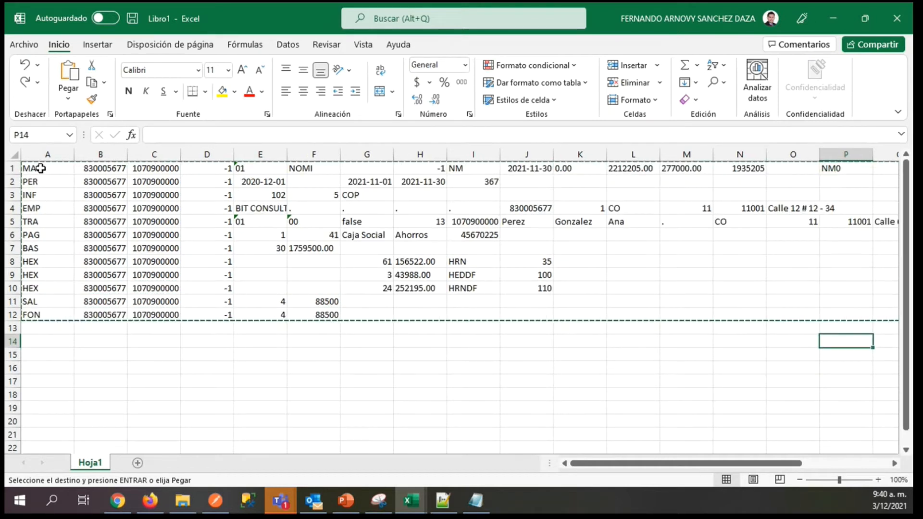
pyautogui.click(41, 168)
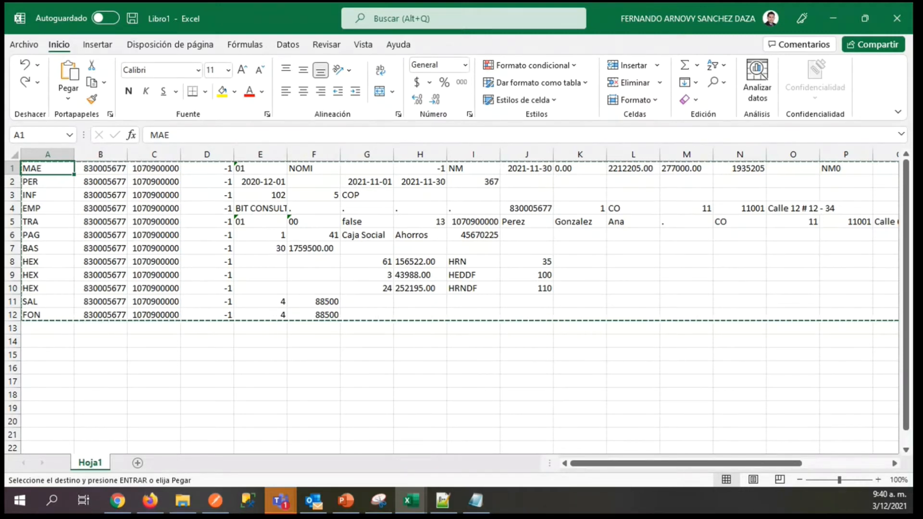
pyautogui.hotkey('alt', 'Tab')
pyautogui.moveTo(5, 192); pyautogui.dragTo(5, 168)
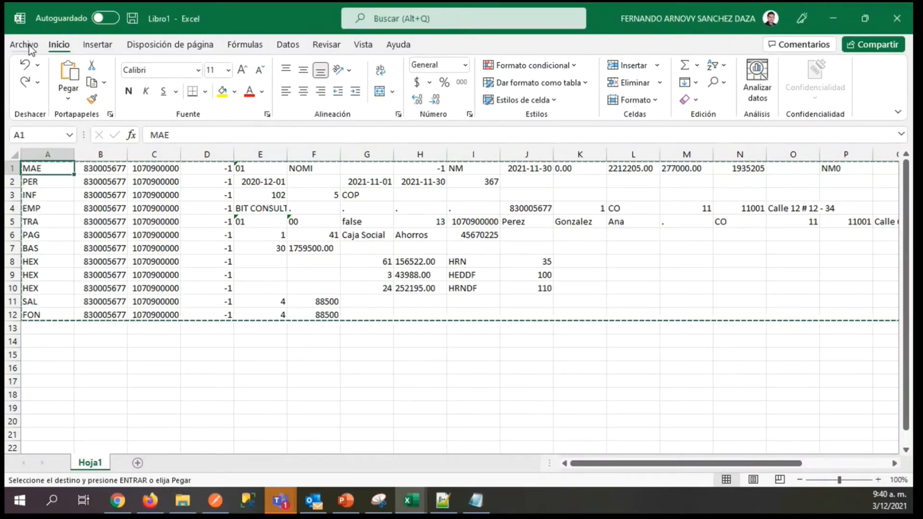
# Export the workbook as tab-delimited text (*.txt), choosing the Escritorio folder in OneDrive as the destination.
pyautogui.click(34, 46)
pyautogui.click(25, 43)
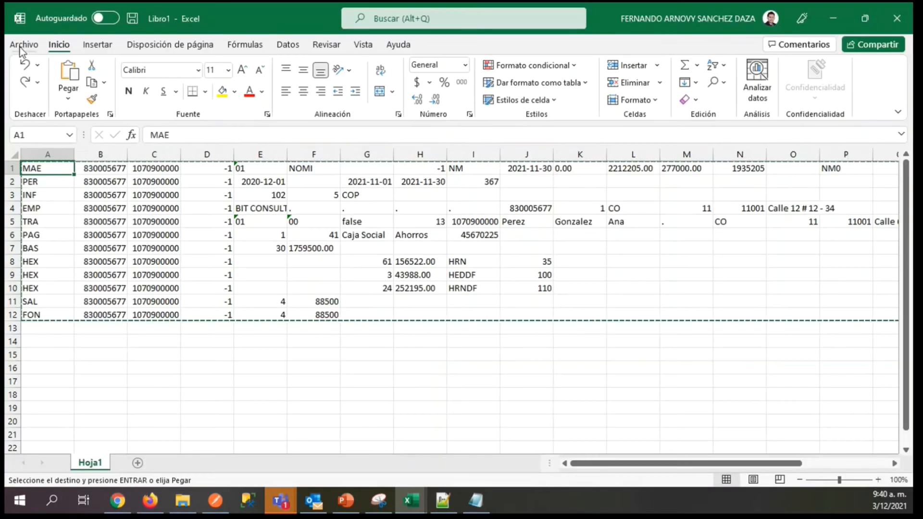
pyautogui.click(19, 47)
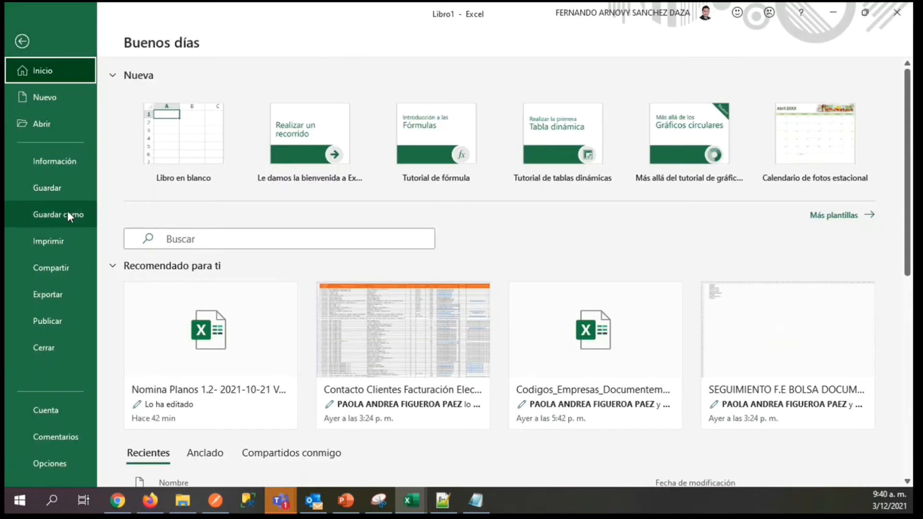
pyautogui.click(53, 295)
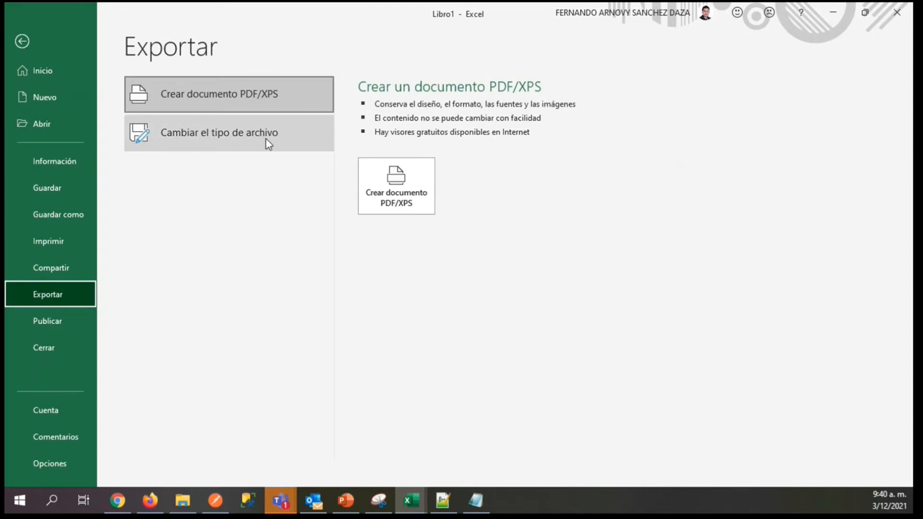
pyautogui.click(271, 140)
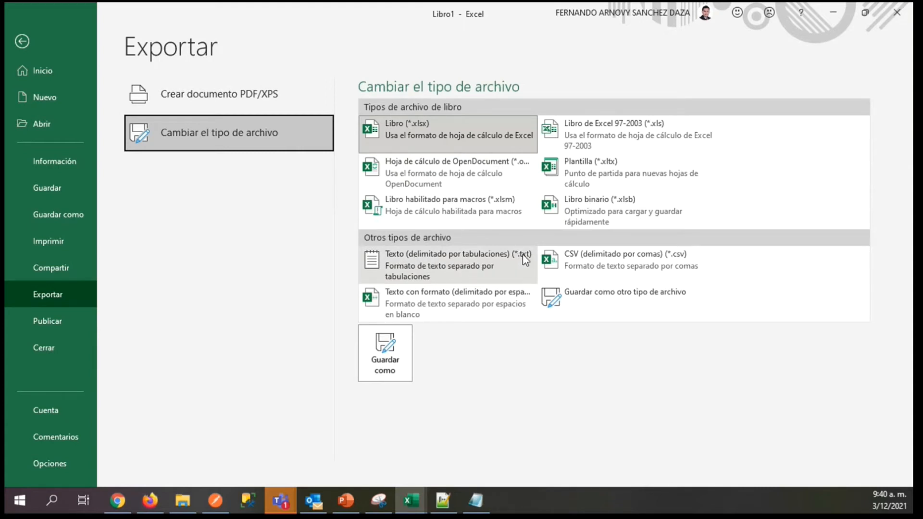
pyautogui.click(441, 268)
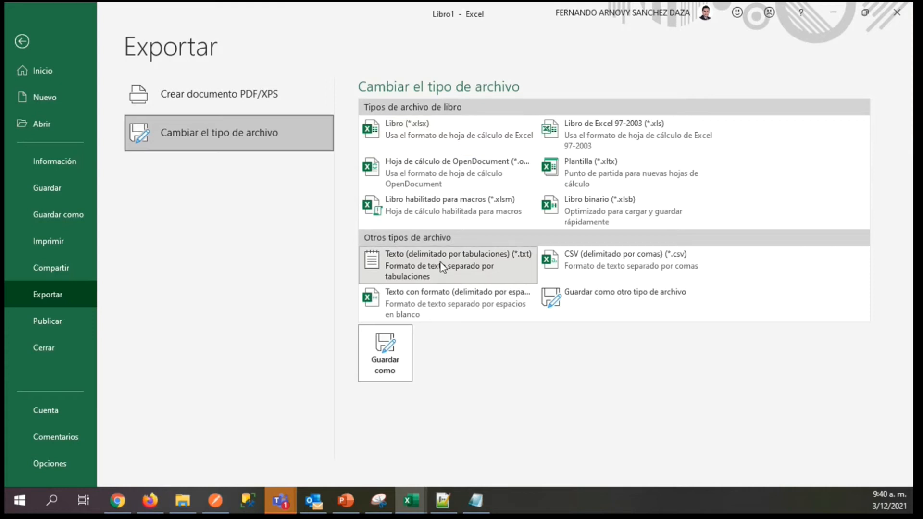
pyautogui.click(390, 353)
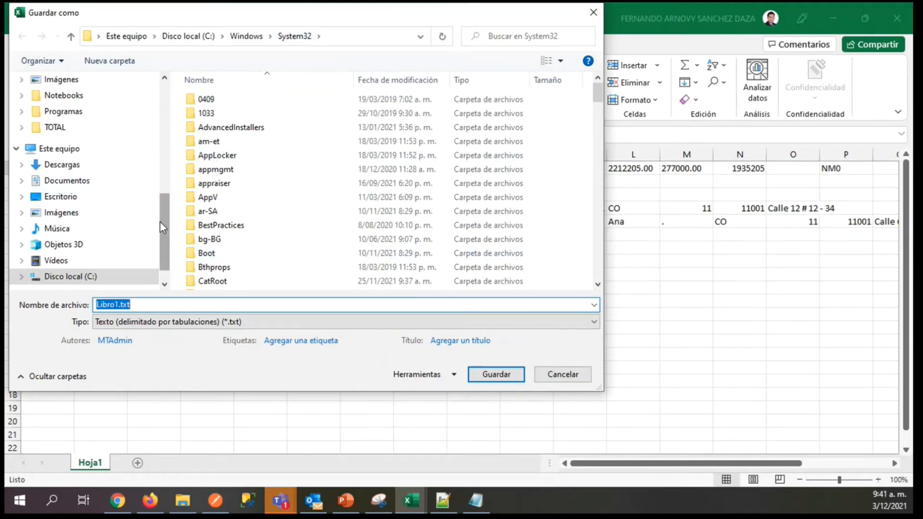
pyautogui.moveTo(165, 221); pyautogui.dragTo(169, 105)
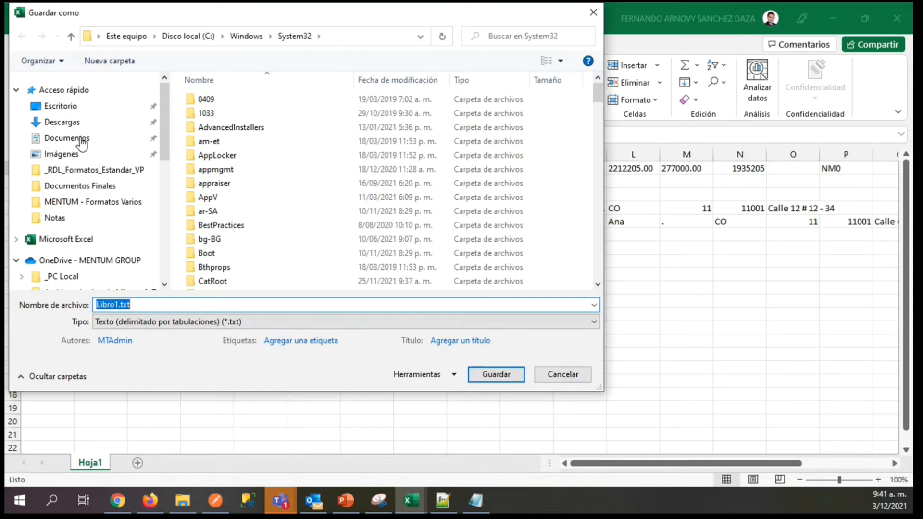
pyautogui.moveTo(165, 123); pyautogui.dragTo(169, 153)
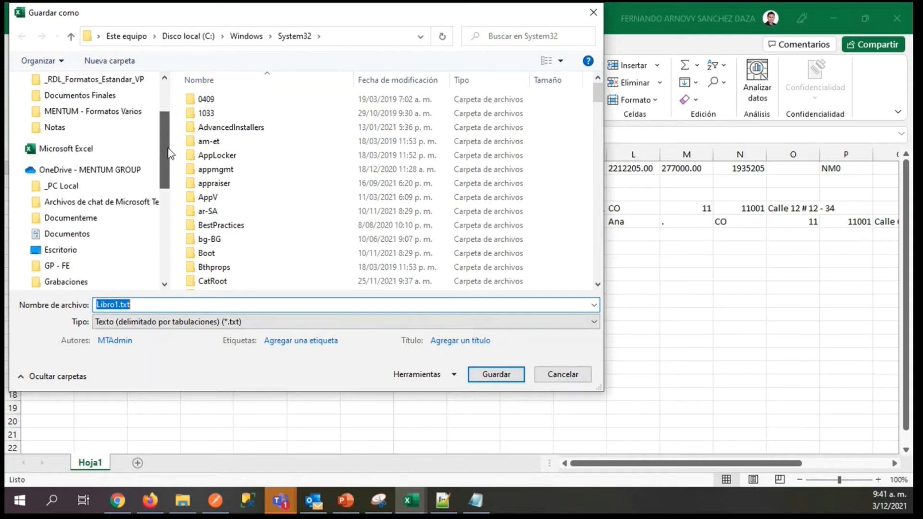
pyautogui.click(65, 254)
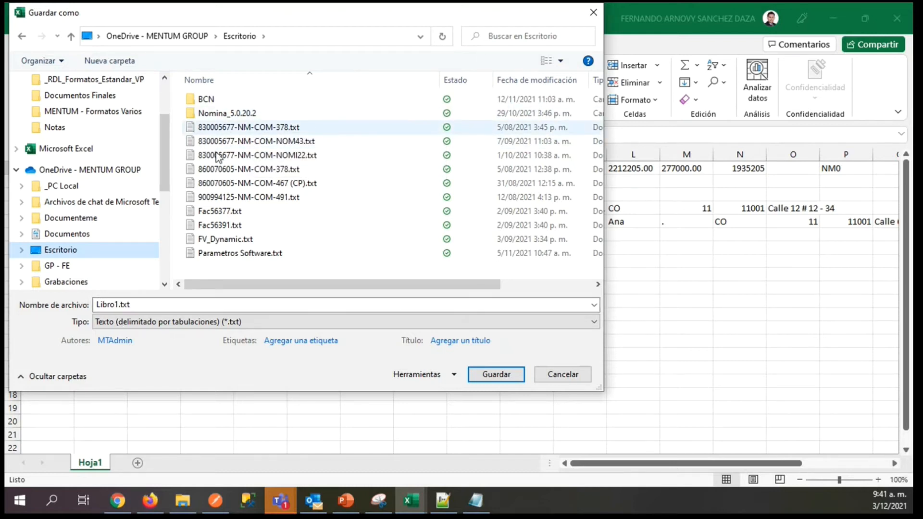
pyautogui.click(119, 305)
pyautogui.click(118, 306)
pyautogui.moveTo(118, 305); pyautogui.dragTo(35, 292)
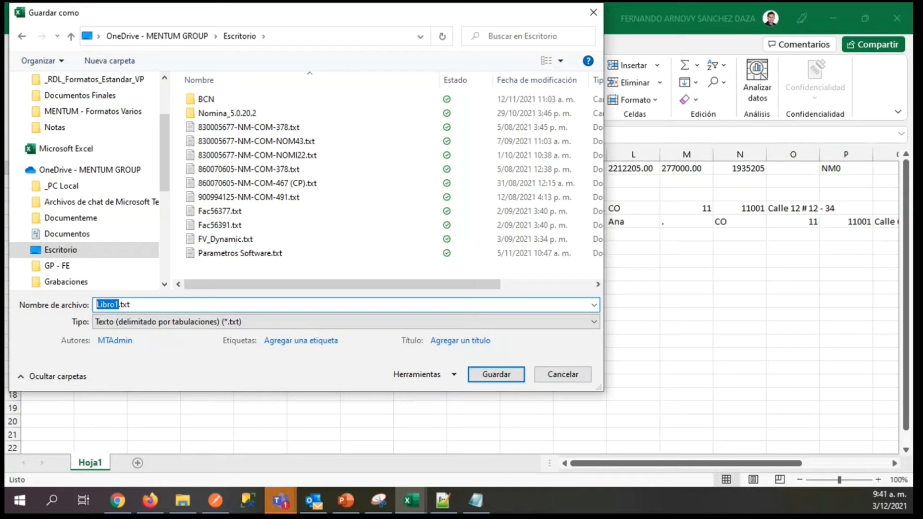
pyautogui.hotkey('alt', 'Tab')
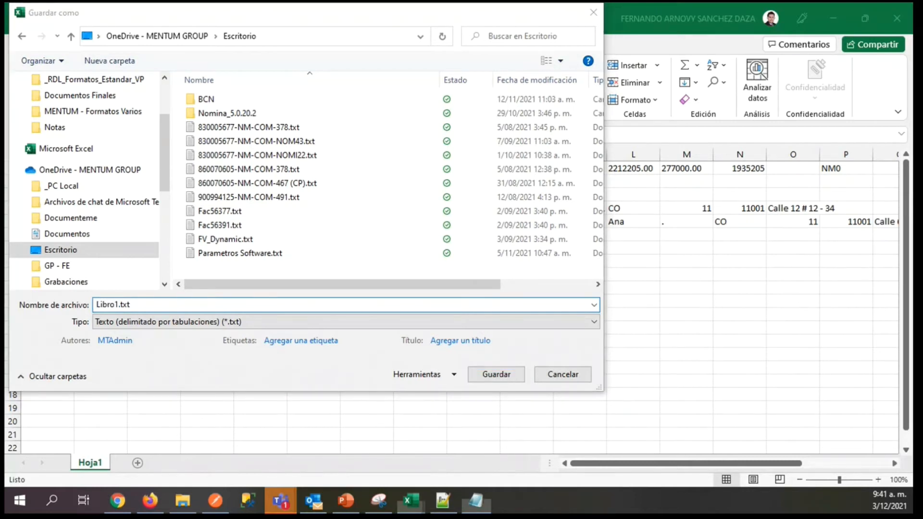
pyautogui.click(107, 305)
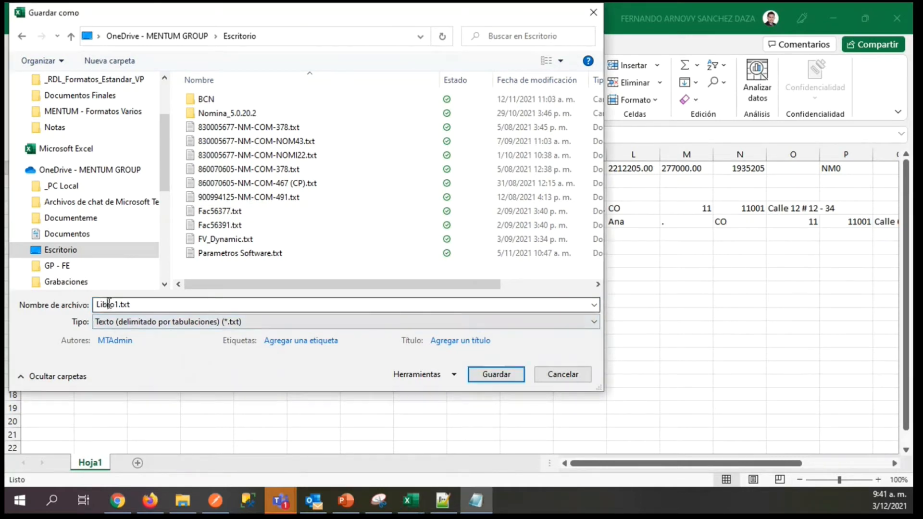
pyautogui.moveTo(118, 304); pyautogui.dragTo(62, 307)
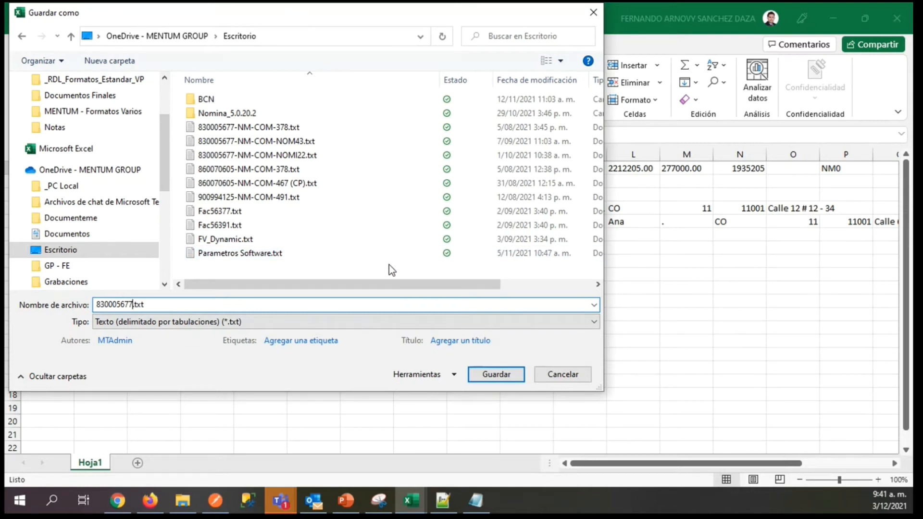
pyautogui.write('-NM-COM-1')
pyautogui.click(479, 376)
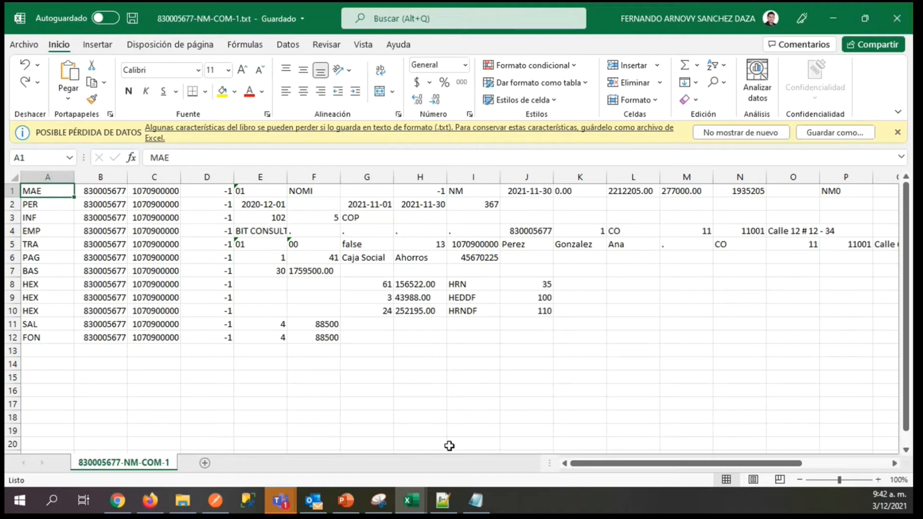
pyautogui.click(899, 20)
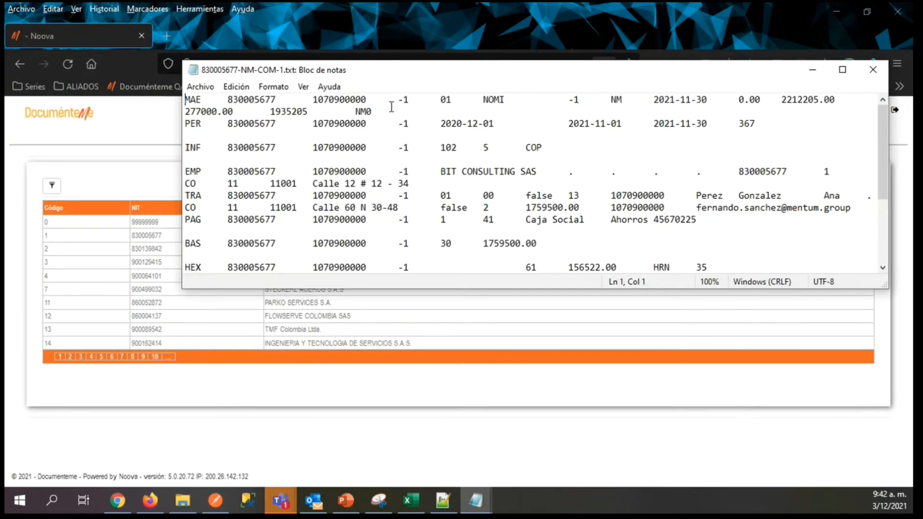
# Replace every tab separator in the exported text file with a vertical bar (|), taking the tab after MAE as the search text.
pyautogui.moveTo(884, 138)
pyautogui.mouseDown()
pyautogui.moveTo(884, 229)
pyautogui.moveTo(889, 134)
pyautogui.mouseUp()
pyautogui.moveTo(201, 100); pyautogui.dragTo(217, 99)
pyautogui.click(202, 100)
pyautogui.moveTo(202, 99); pyautogui.dragTo(220, 99)
pyautogui.click(202, 99)
pyautogui.doubleClick(202, 100)
pyautogui.click(203, 99)
pyautogui.doubleClick(203, 99)
pyautogui.click(205, 100)
pyautogui.moveTo(202, 100); pyautogui.dragTo(226, 100)
pyautogui.click(240, 91)
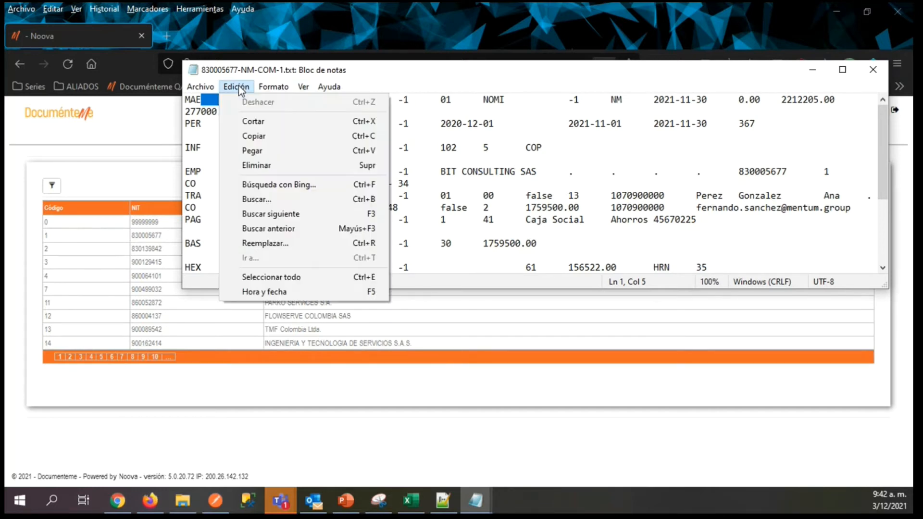
pyautogui.click(259, 243)
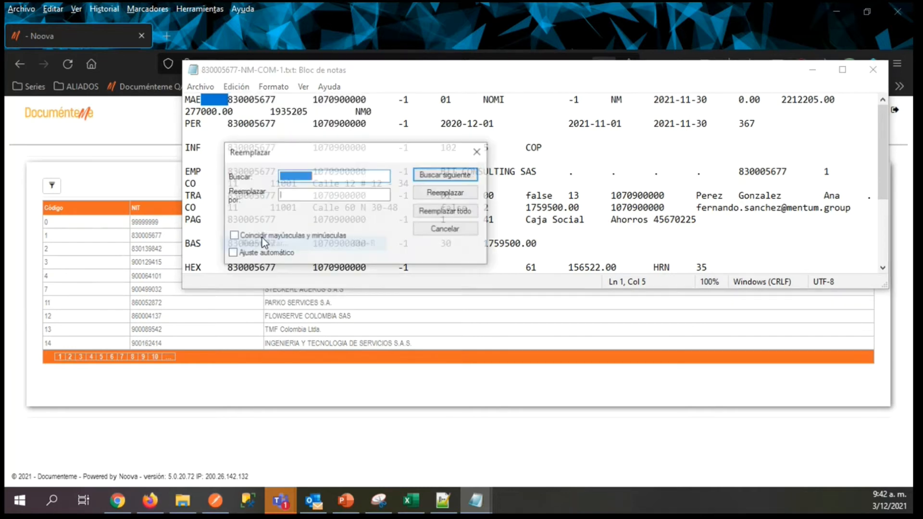
pyautogui.click(319, 175)
pyautogui.moveTo(326, 176); pyautogui.dragTo(210, 176)
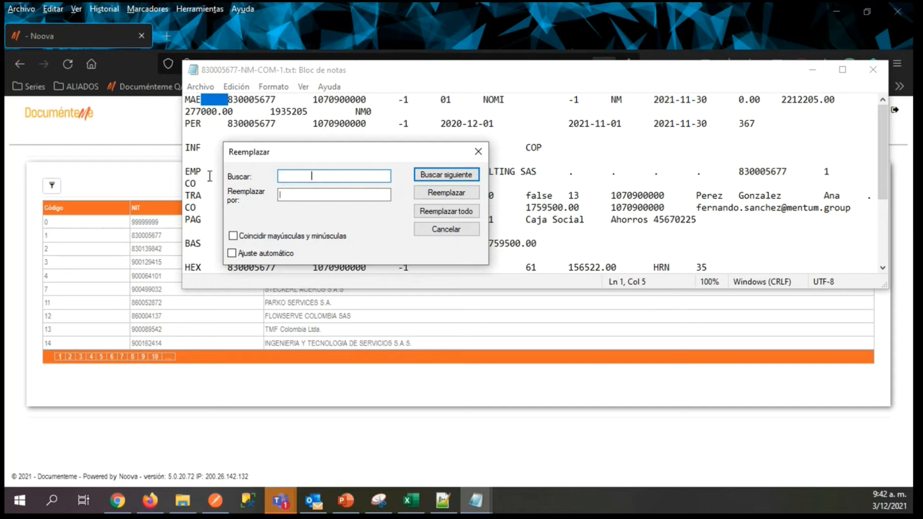
pyautogui.click(296, 197)
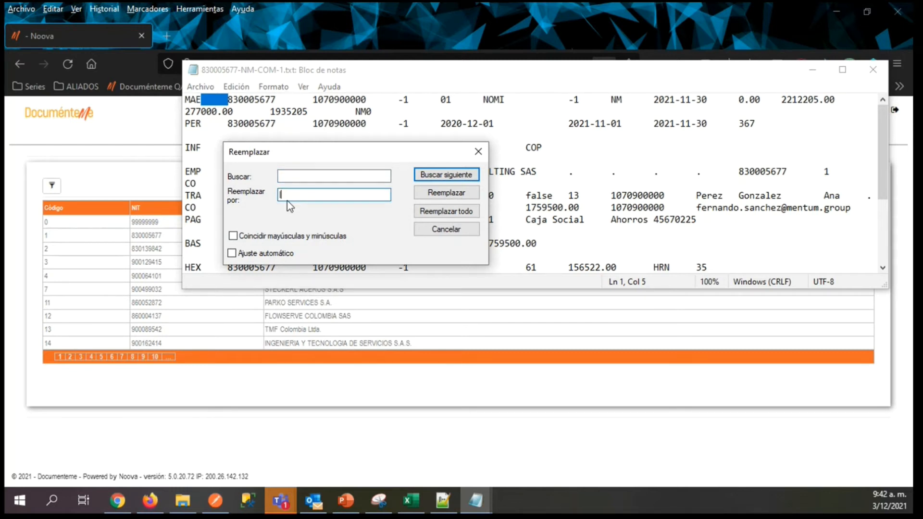
pyautogui.click(425, 216)
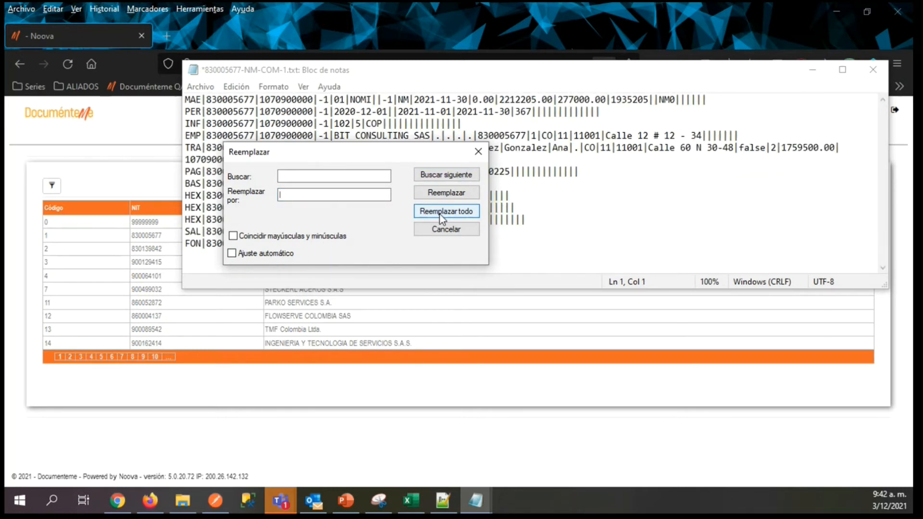
pyautogui.click(478, 151)
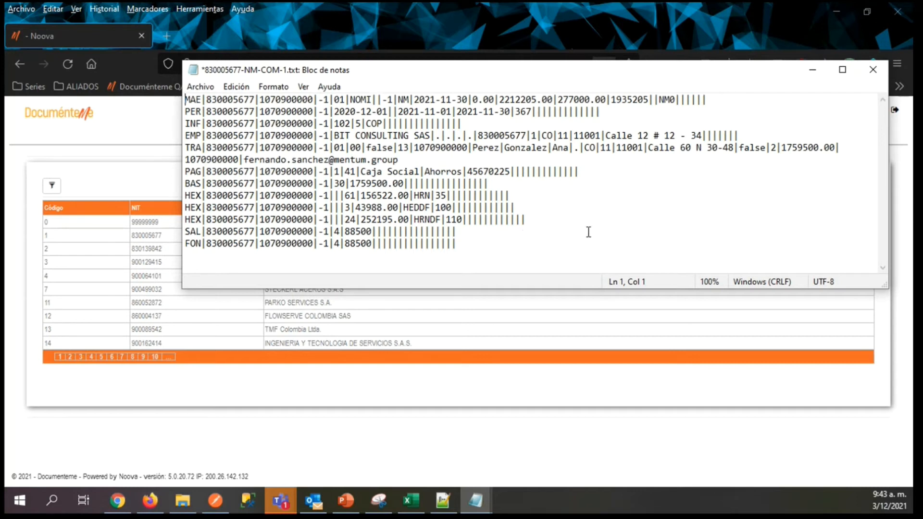
# Check the separated records in the text file, including the ends of the TRA and BAS records and the line after FON.
pyautogui.click(411, 500)
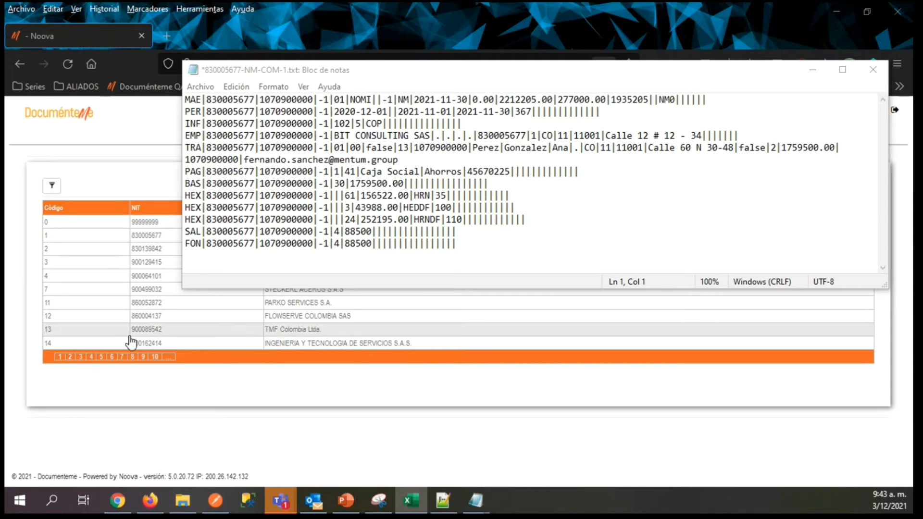
pyautogui.click(197, 255)
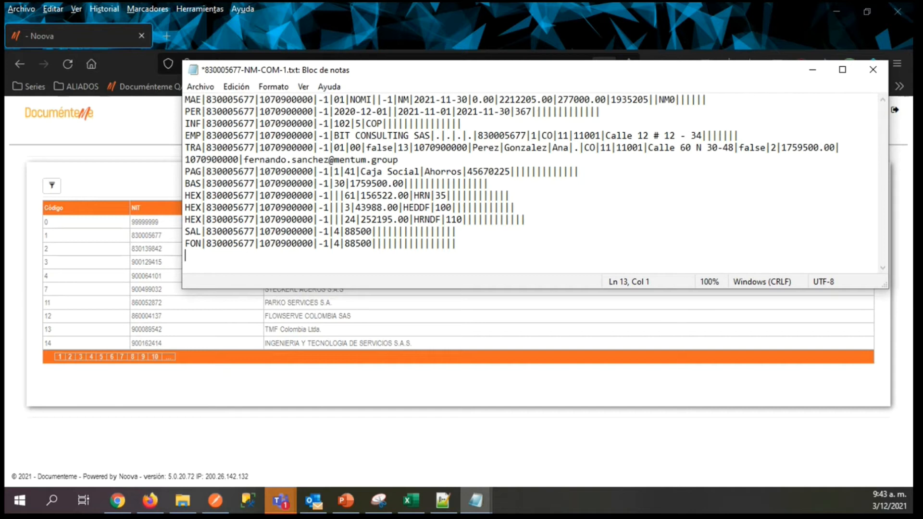
pyautogui.hotkey('alt', 'Tab')
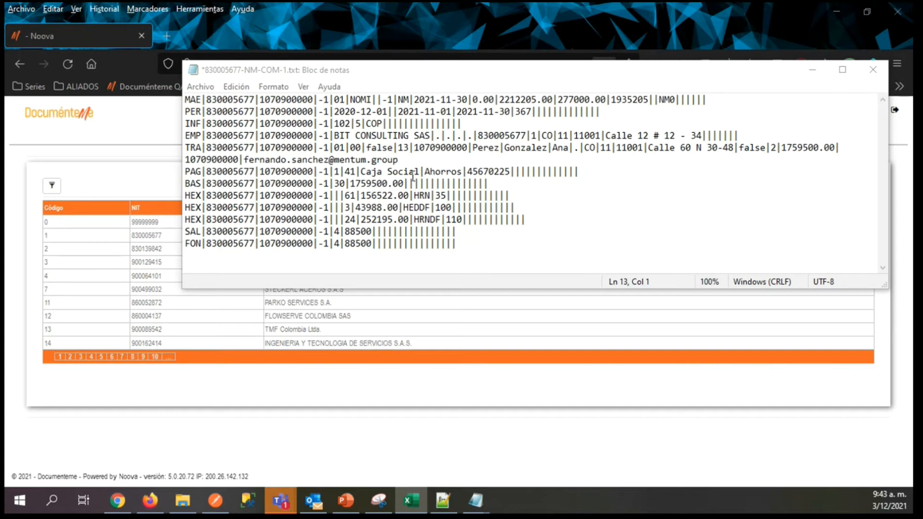
pyautogui.click(403, 149)
pyautogui.click(402, 160)
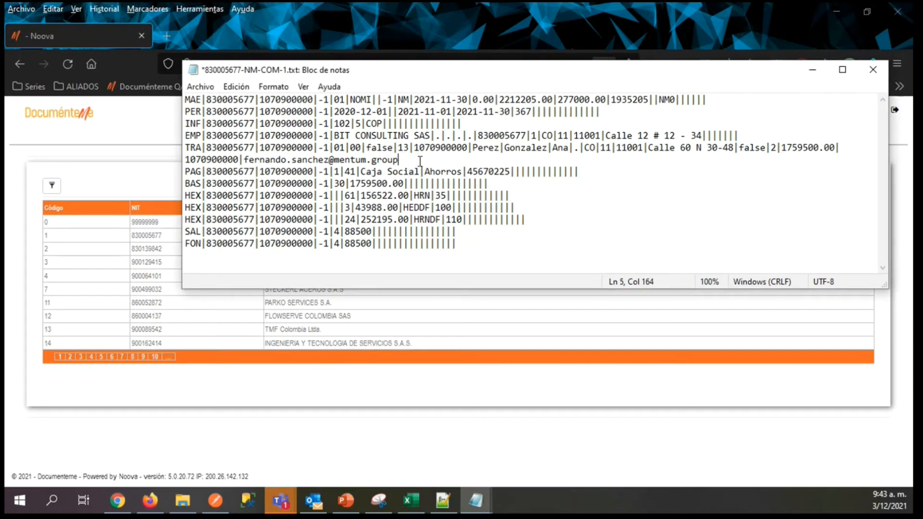
pyautogui.click(413, 183)
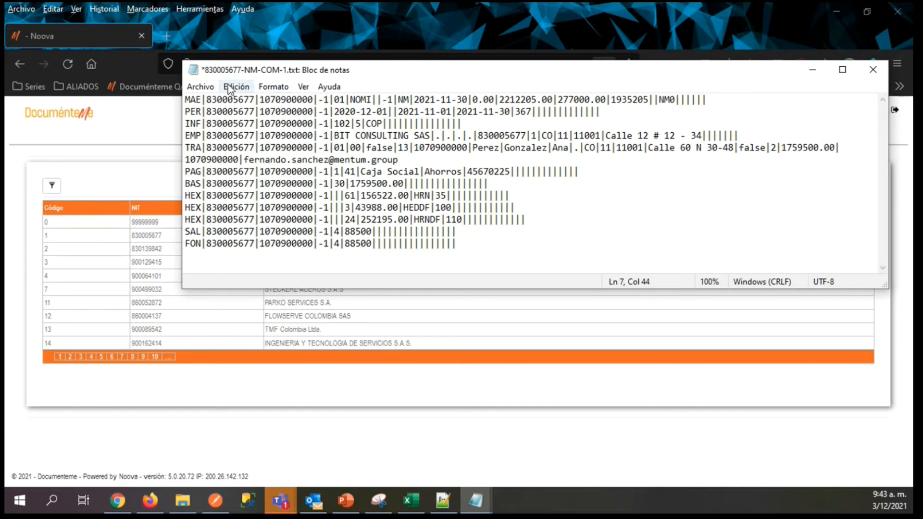
# Save the pipe-delimited text file under its existing name and close it.
pyautogui.click(200, 86)
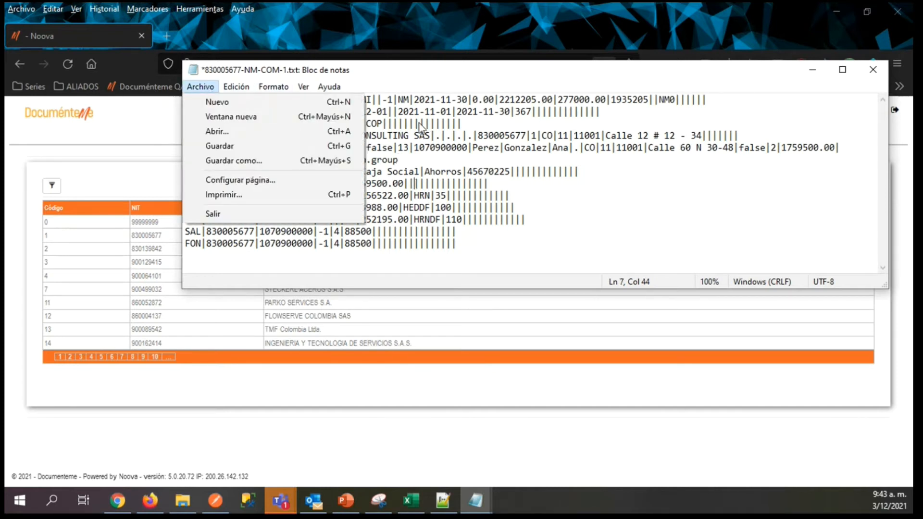
pyautogui.click(220, 146)
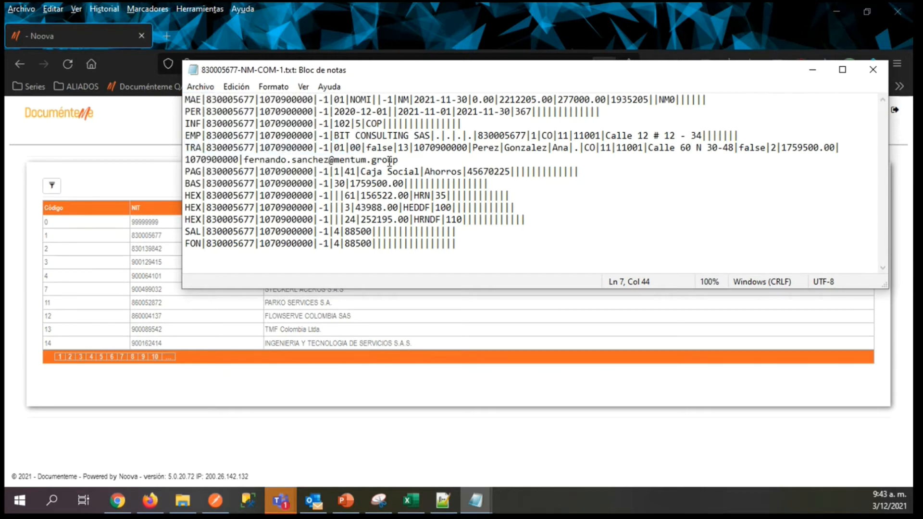
pyautogui.click(873, 69)
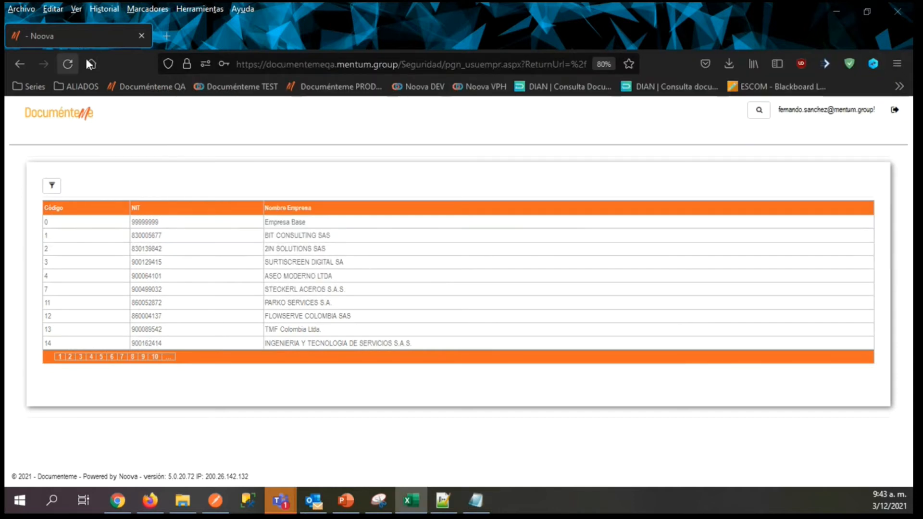
# Reload the company selection page and enter the company BIT CONSULTING SAS.
pyautogui.click(66, 64)
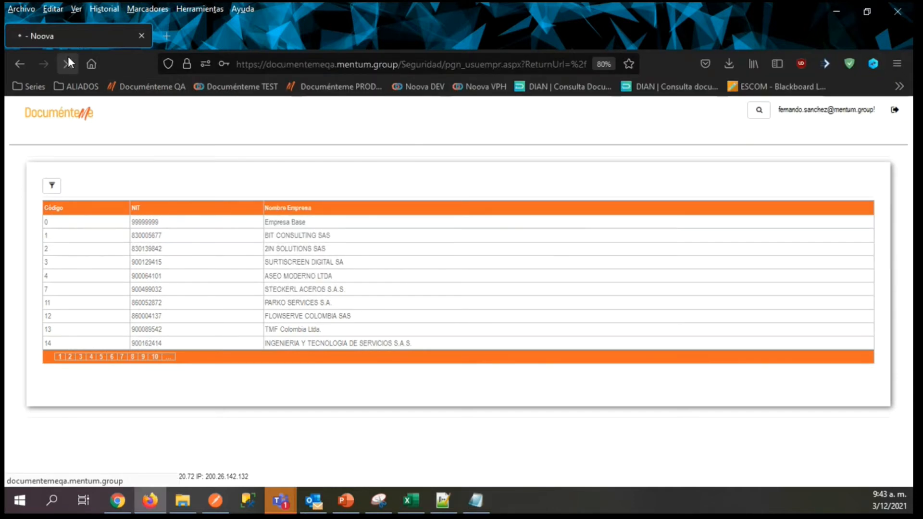
pyautogui.moveTo(228, 64); pyautogui.dragTo(511, 64)
pyautogui.click(90, 126)
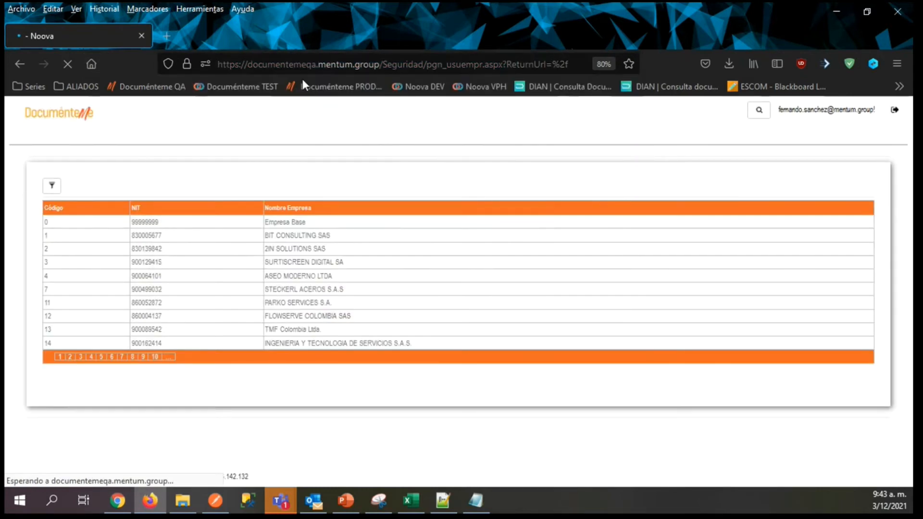
pyautogui.click(244, 235)
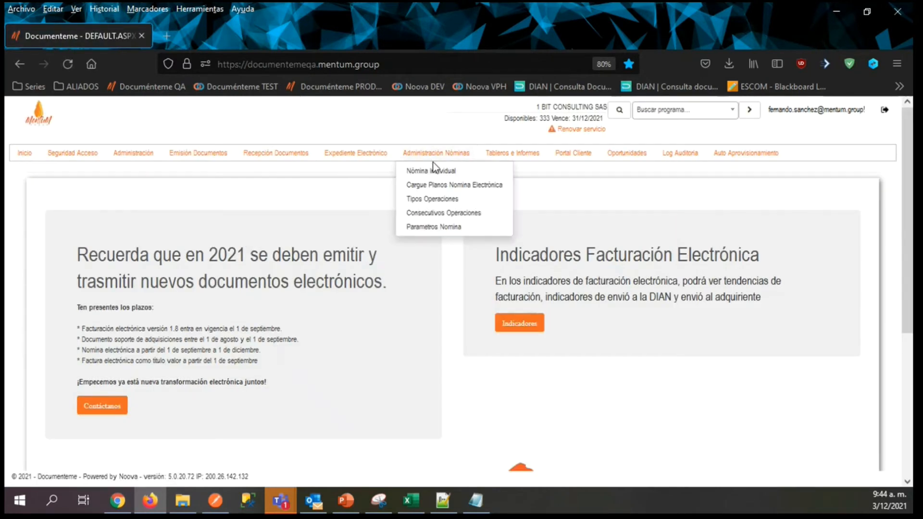
# Open the Cargue Planos Nomina Electrónica page for importing payroll flat files.
pyautogui.moveTo(133, 153)
pyautogui.moveTo(430, 152)
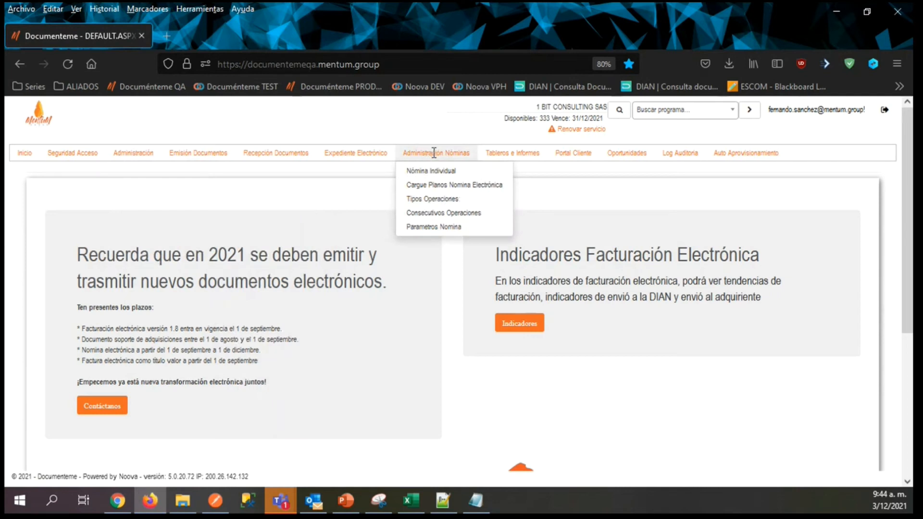
pyautogui.click(449, 188)
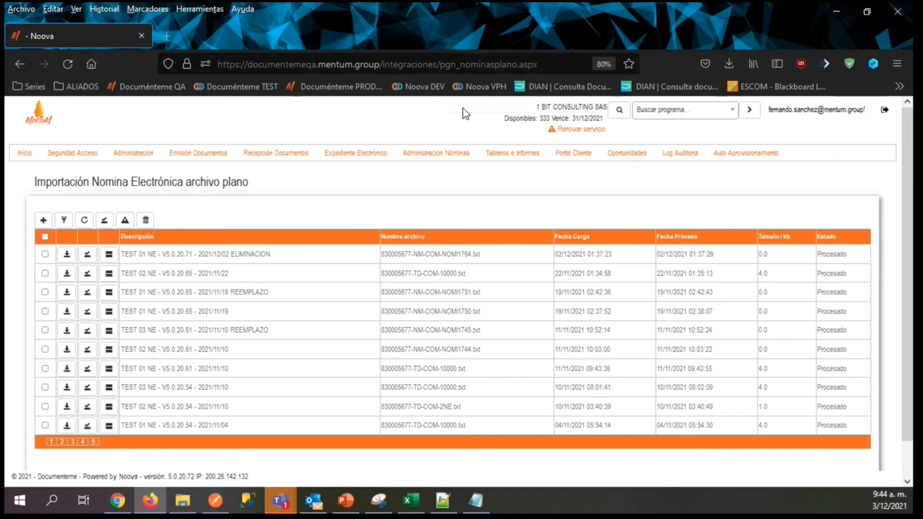
pyautogui.click(475, 501)
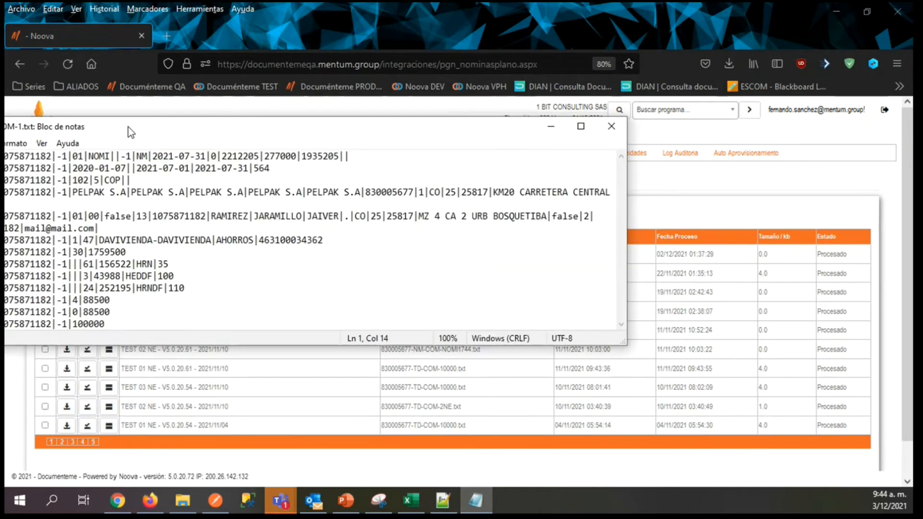
pyautogui.moveTo(182, 131); pyautogui.dragTo(332, 133)
pyautogui.moveTo(212, 154); pyautogui.dragTo(213, 154)
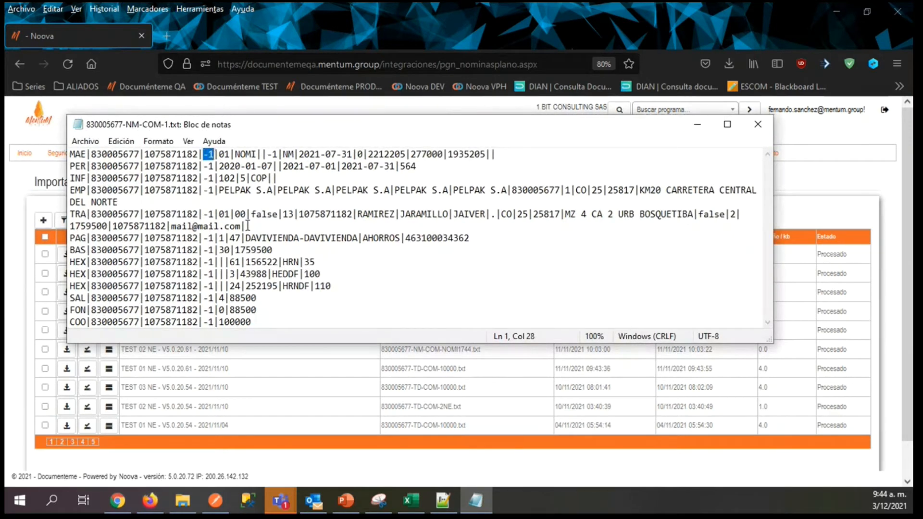
pyautogui.click(698, 125)
# Open the Nomina Electrónica record with prefix NOMI in Consecutivos Operaciones for editing.
pyautogui.moveTo(436, 153)
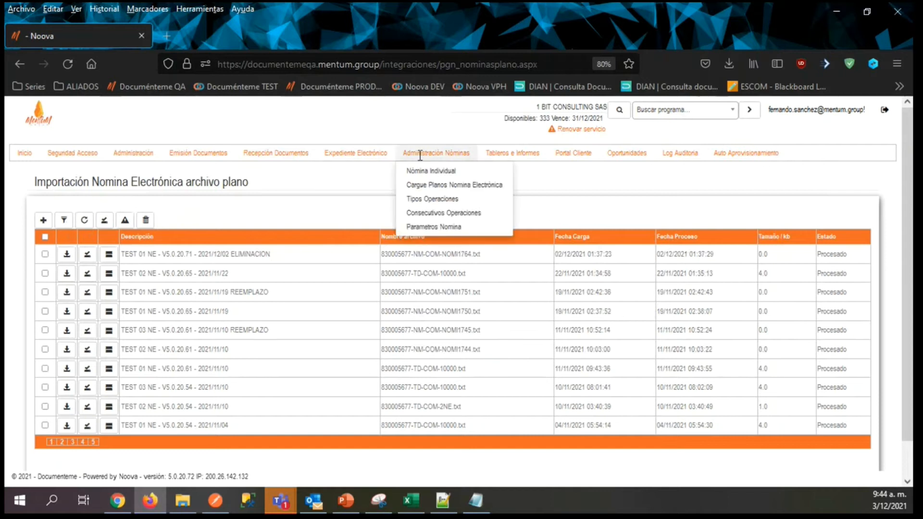
pyautogui.click(433, 214)
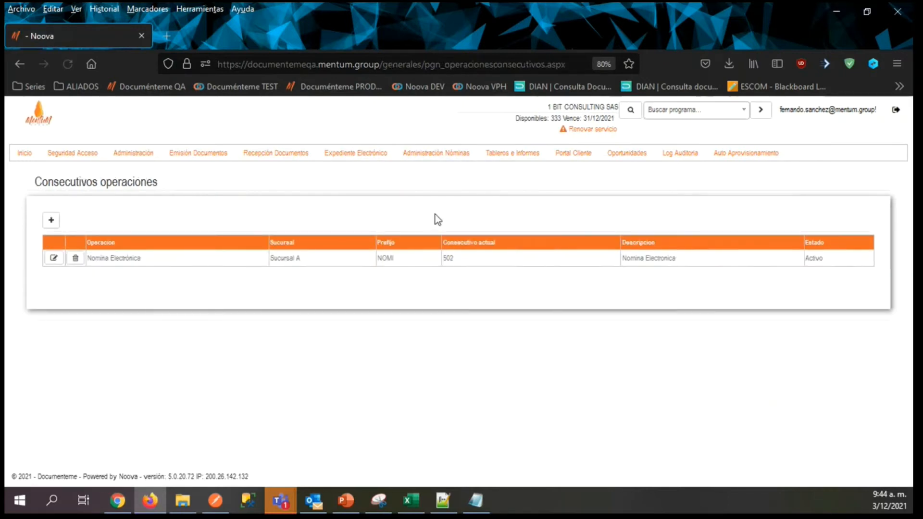
pyautogui.doubleClick(410, 262)
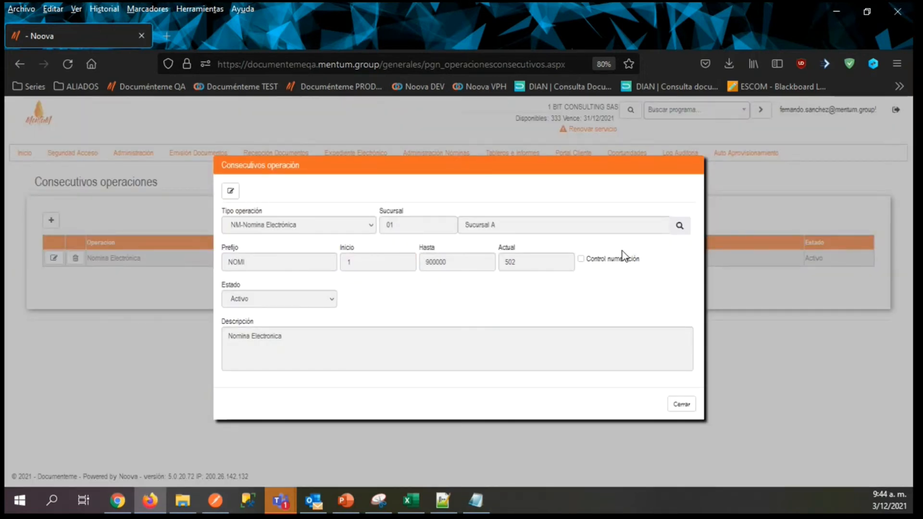
pyautogui.click(235, 195)
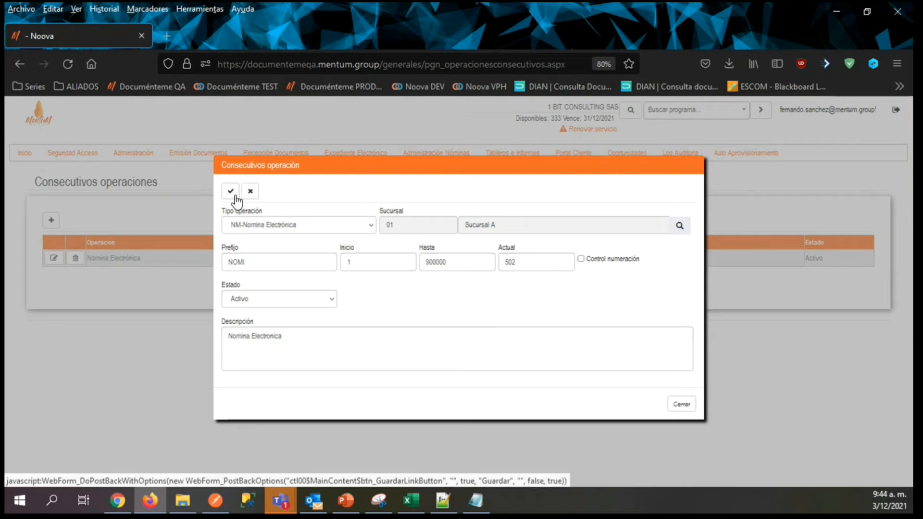
# Enable Control numeración for the Nomina Electrónica consecutive, set its current number to 602, and save the record.
pyautogui.click(582, 258)
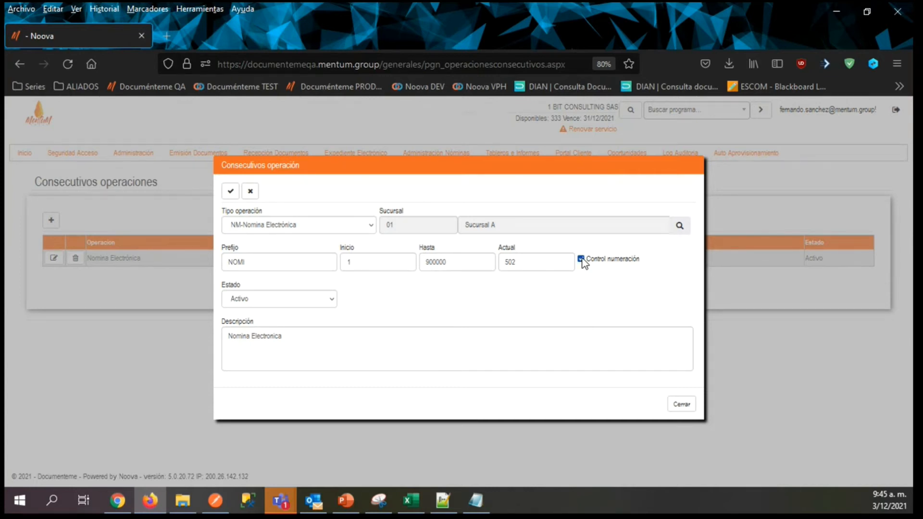
pyautogui.click(508, 262)
pyautogui.press('BackSpace')
pyautogui.write('6')
pyautogui.click(519, 262)
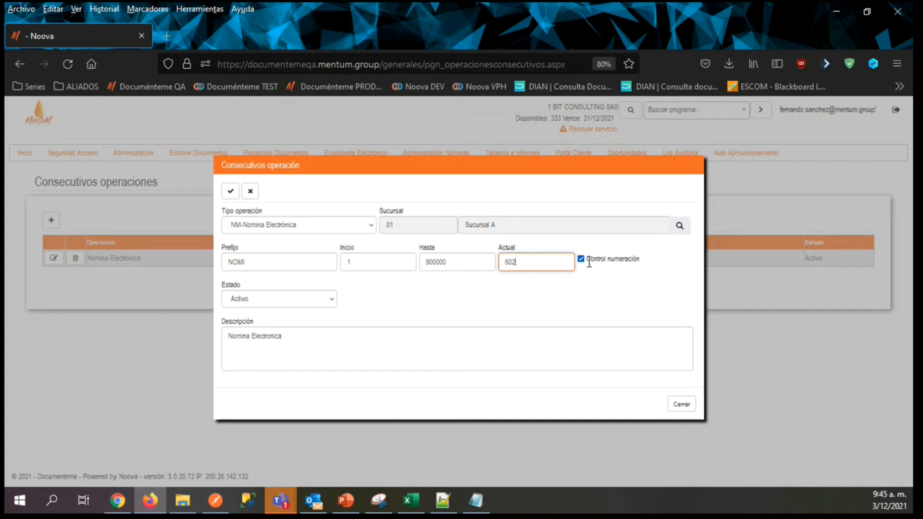
pyautogui.doubleClick(509, 260)
pyautogui.click(539, 263)
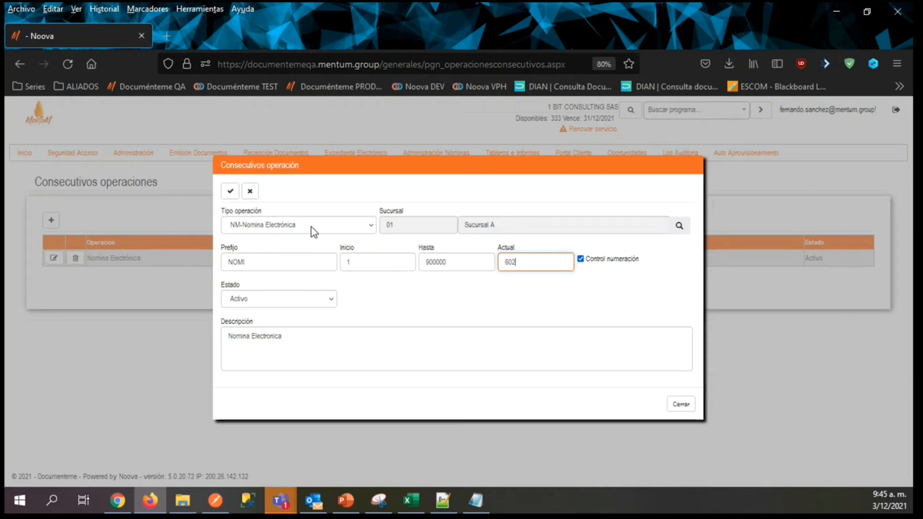
pyautogui.click(229, 192)
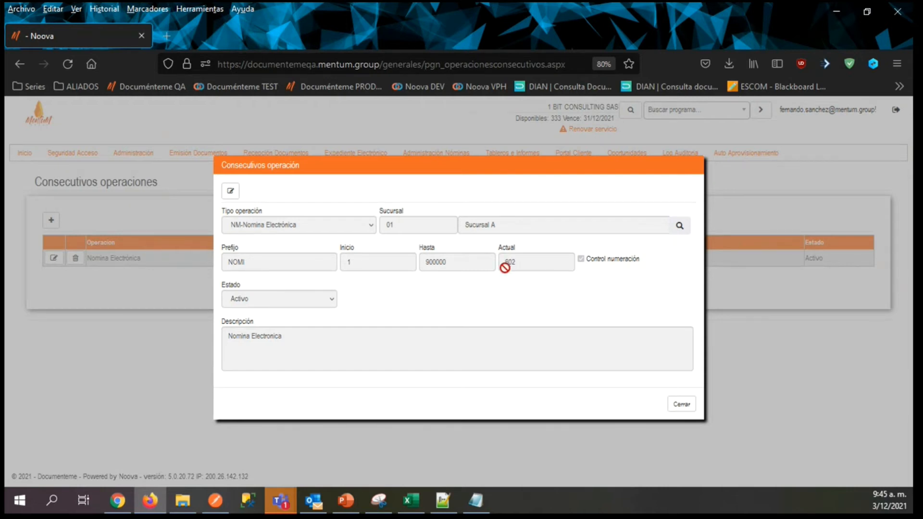
# Review the -1 consecutive values in the text file again, and close the numbering record.
pyautogui.click(479, 500)
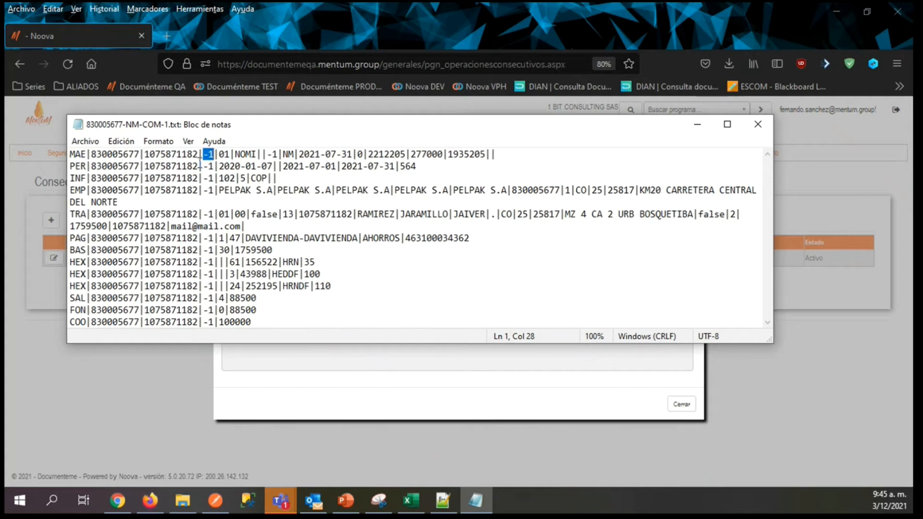
pyautogui.click(692, 129)
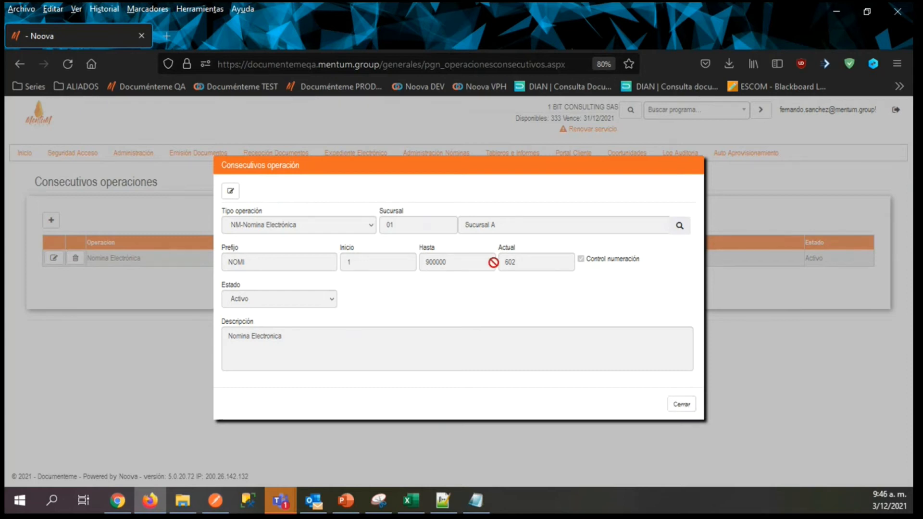
pyautogui.click(682, 404)
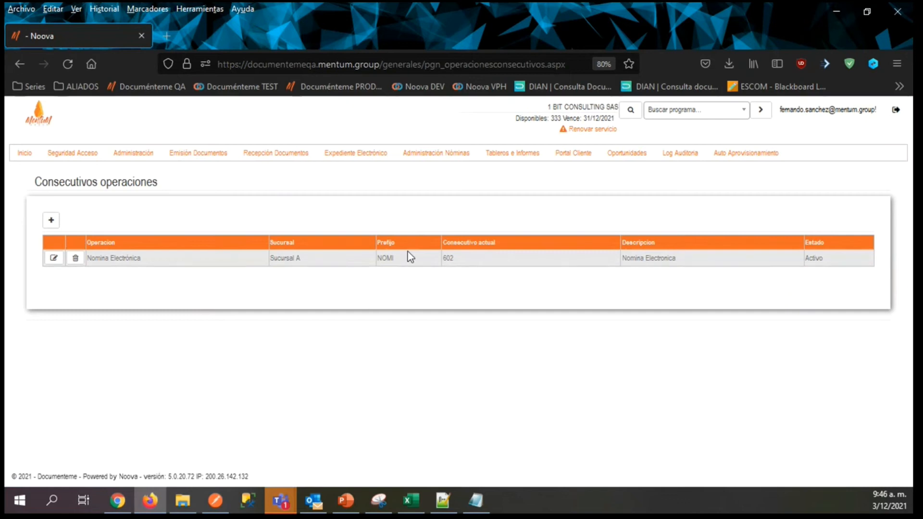
# Return to the payroll flat-file import page and start a new file upload.
pyautogui.moveTo(426, 150)
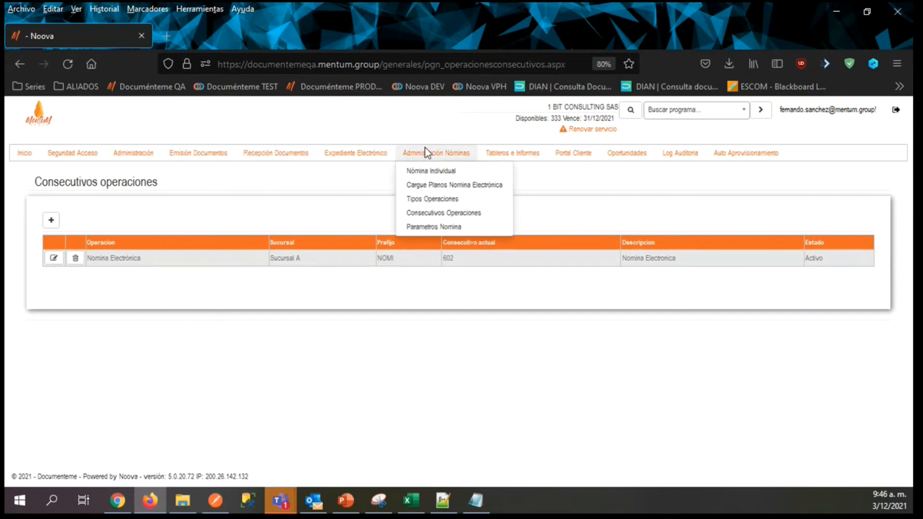
pyautogui.click(431, 184)
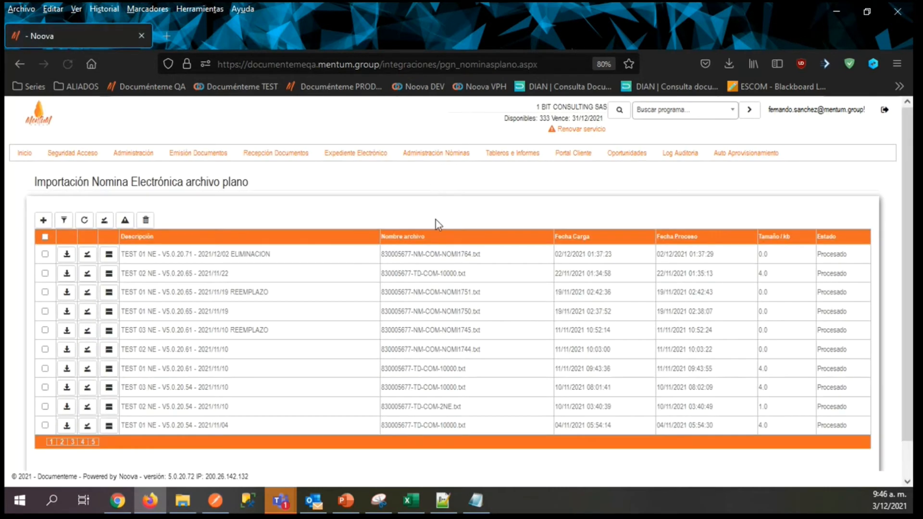
pyautogui.moveTo(72, 153)
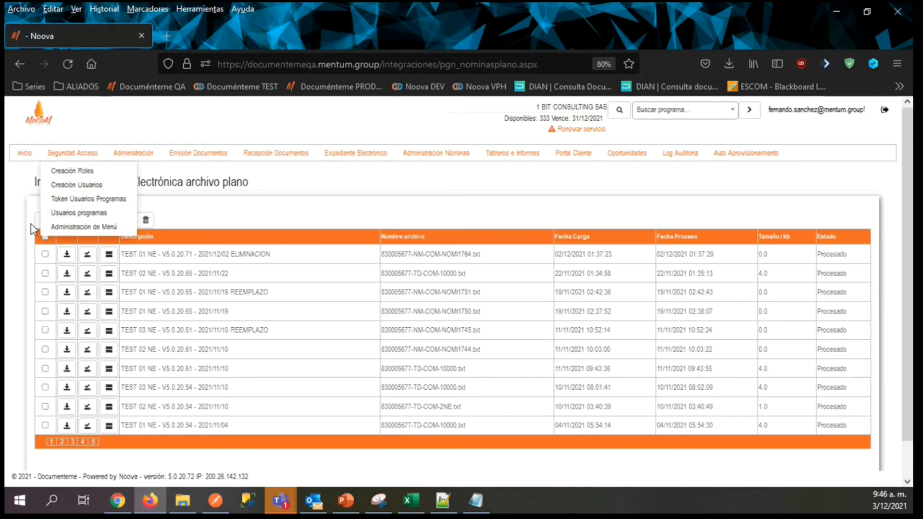
pyautogui.moveTo(475, 157)
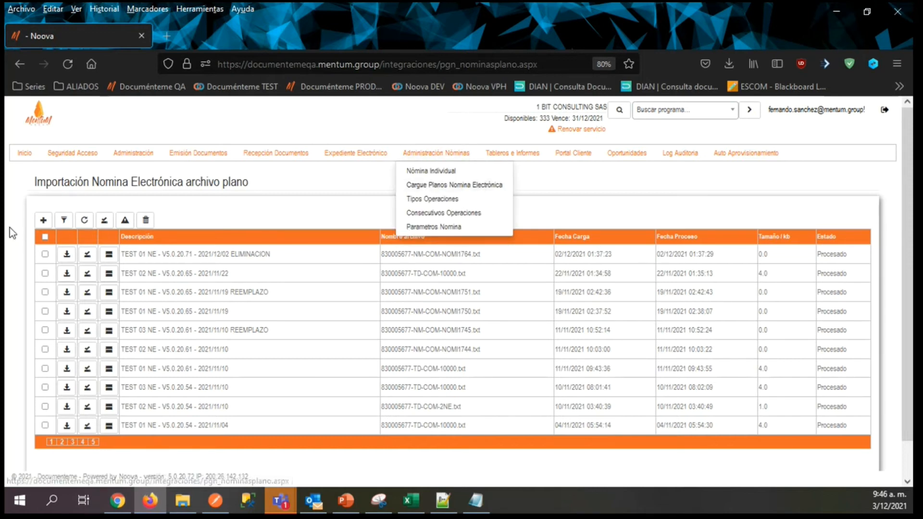
pyautogui.click(42, 221)
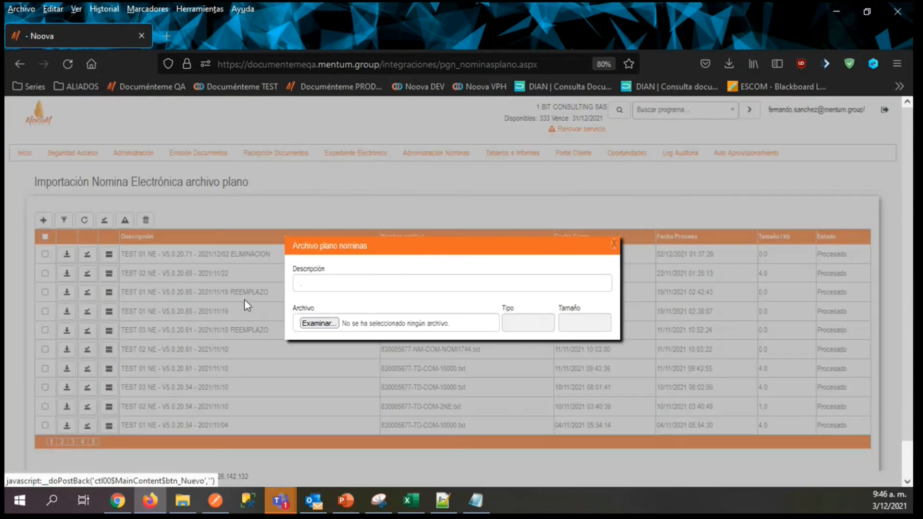
# Describe the new payroll upload as NOMINA NOVIEMBRE 2021.
pyautogui.click(312, 289)
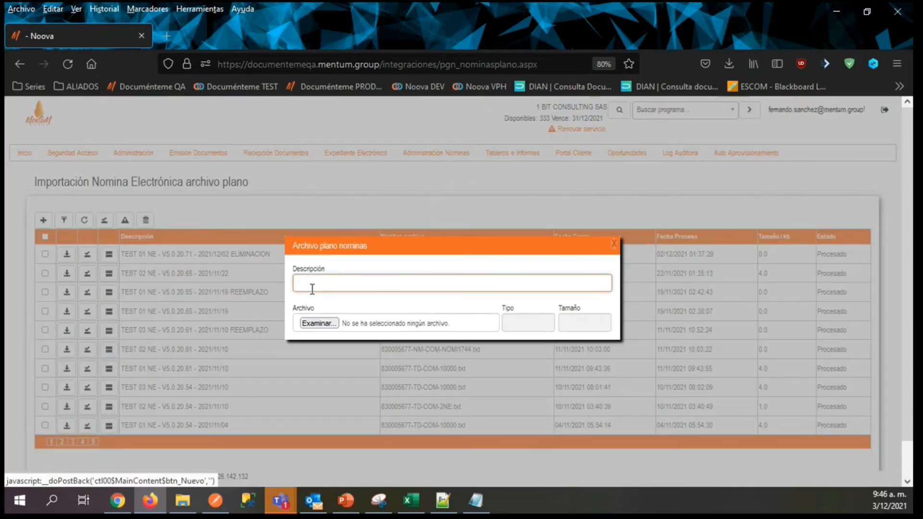
pyautogui.write('NOMINA NOM')
pyautogui.write('IEMBRE 2021')
pyautogui.click(327, 321)
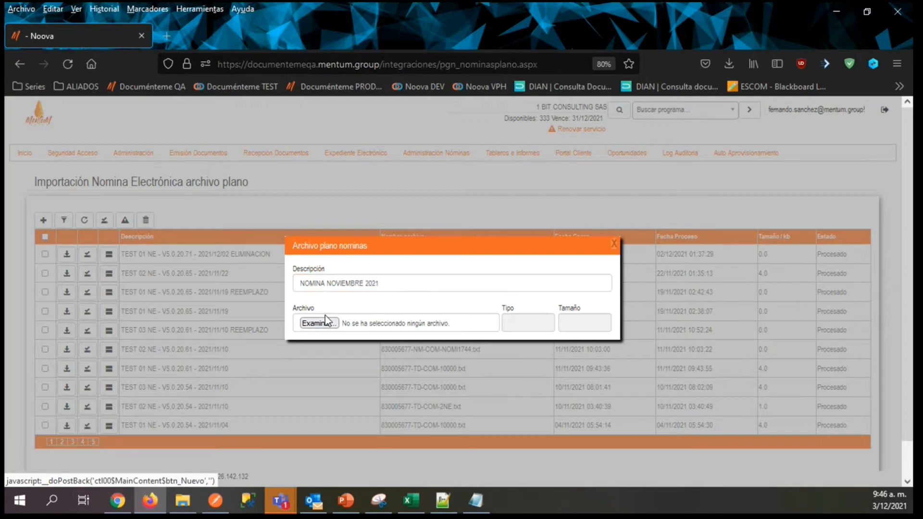
pyautogui.click(322, 323)
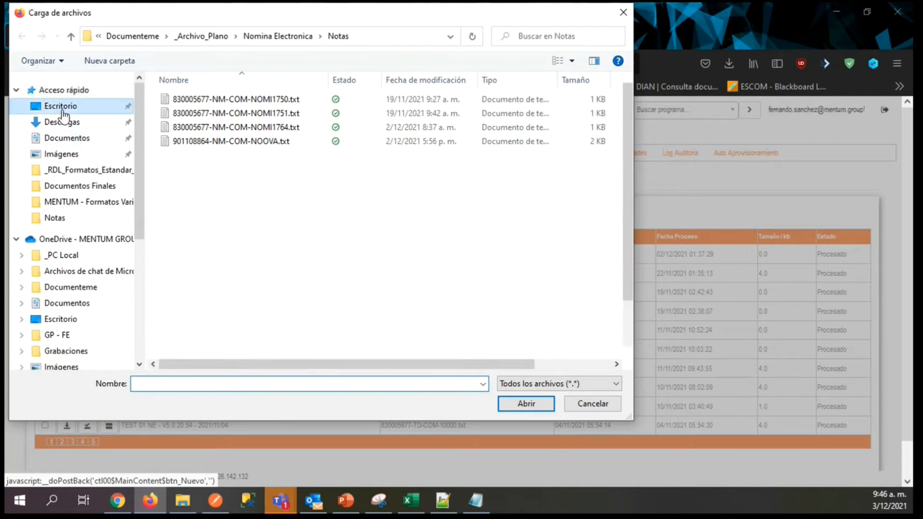
pyautogui.click(61, 107)
pyautogui.click(267, 141)
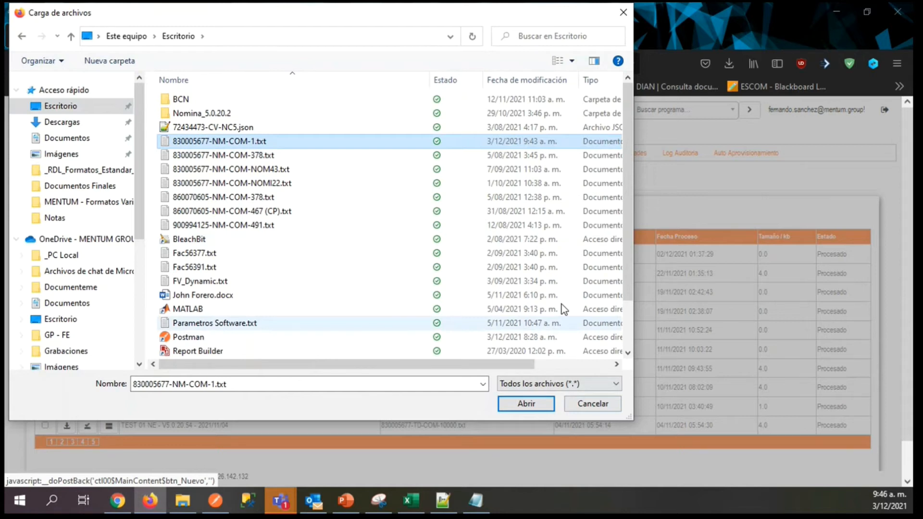
pyautogui.click(522, 406)
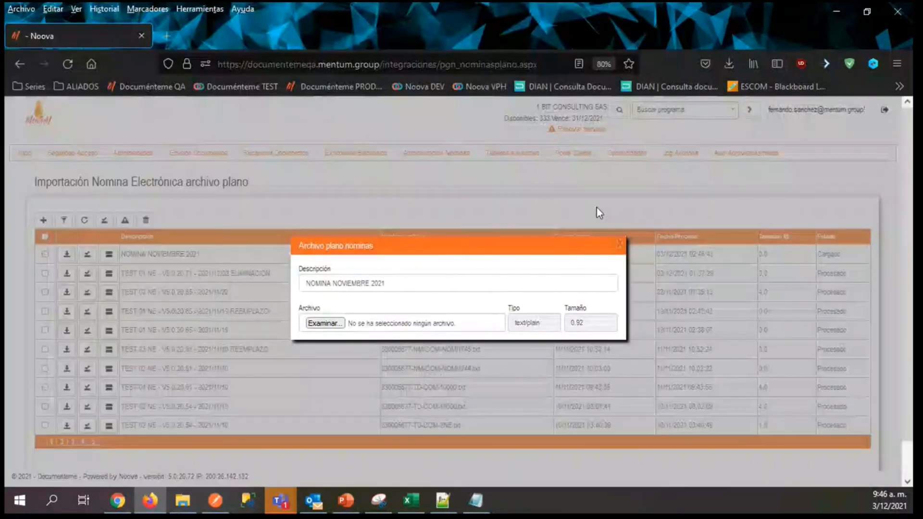
pyautogui.click(620, 244)
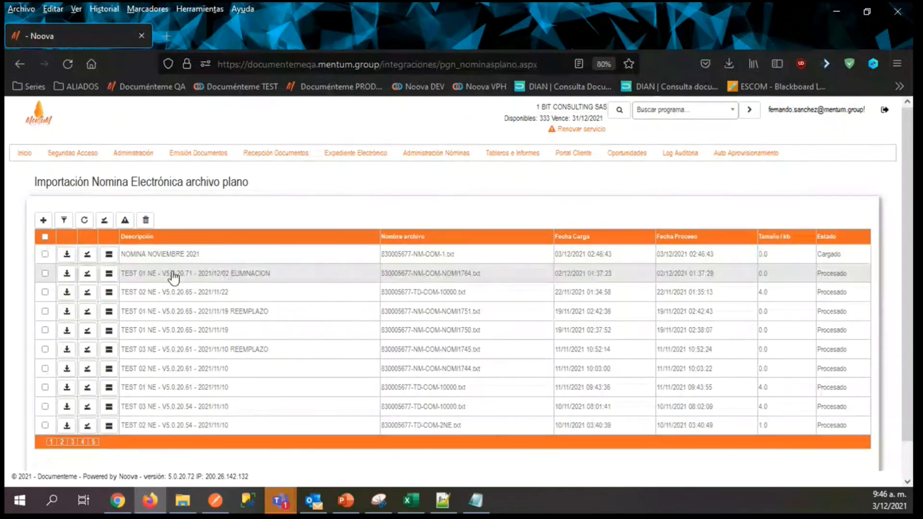
# Process the uploaded NOMINA NOVIEMBRE 2021 file and open the Nómina Individual page.
pyautogui.click(87, 256)
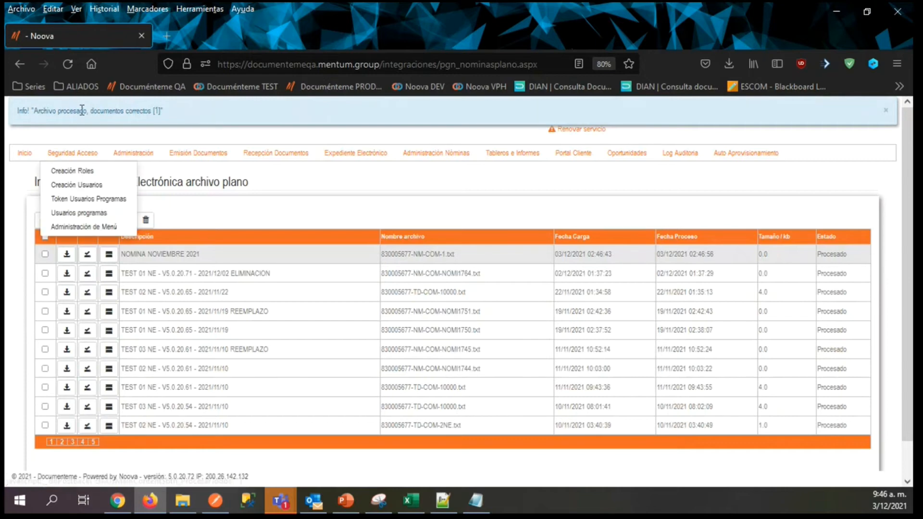
pyautogui.moveTo(452, 155)
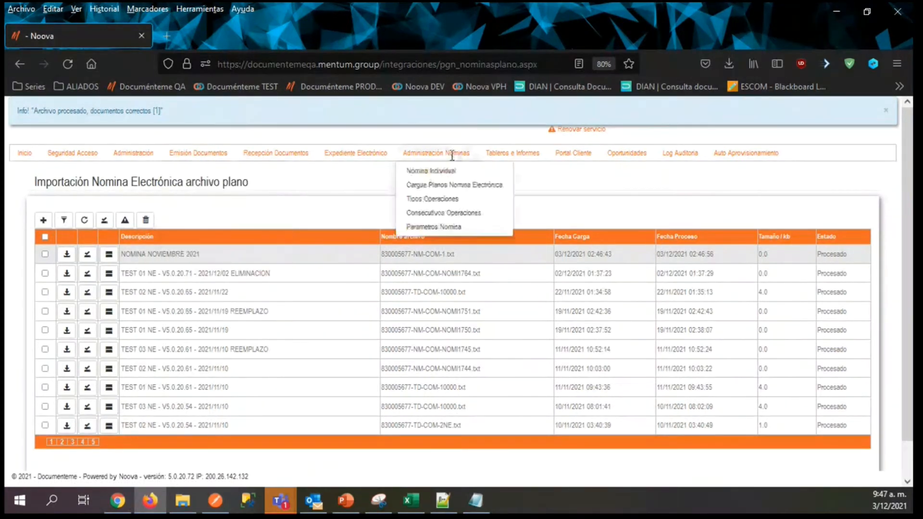
pyautogui.click(415, 171)
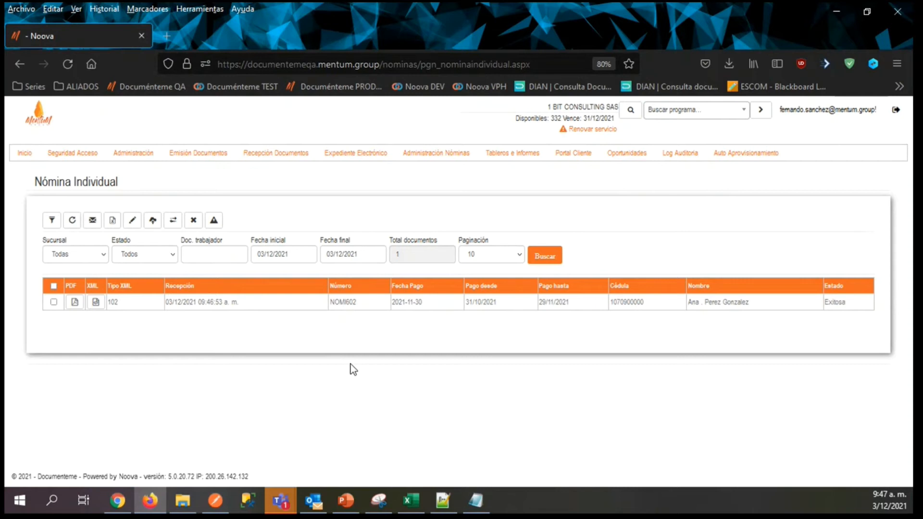
# Select the NOMI602 payroll document, view its e-mail sending option, and open its PDF.
pyautogui.click(54, 302)
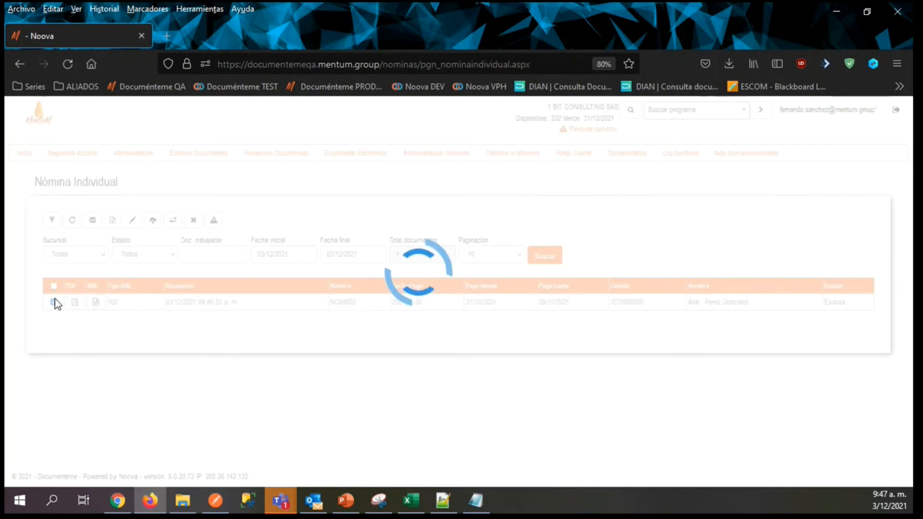
pyautogui.click(93, 220)
pyautogui.click(539, 228)
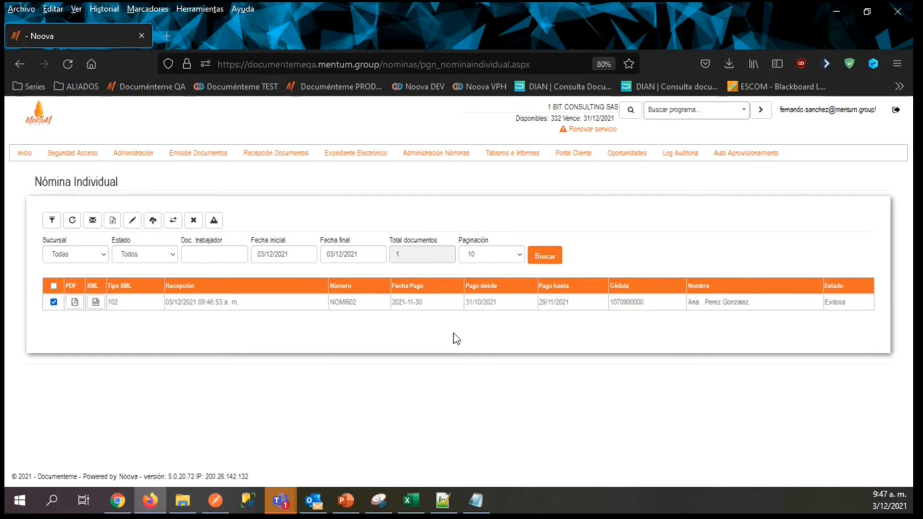
pyautogui.click(72, 303)
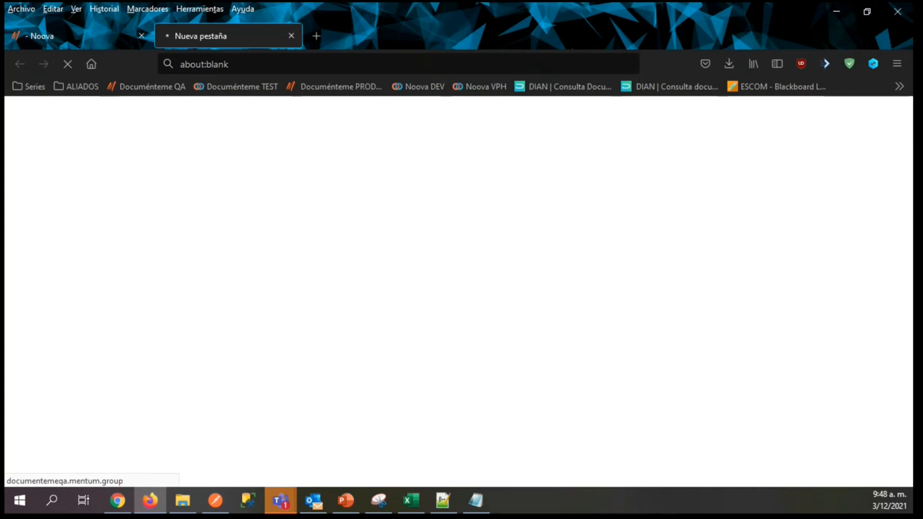
pyautogui.hotkey('alt', 'Tab')
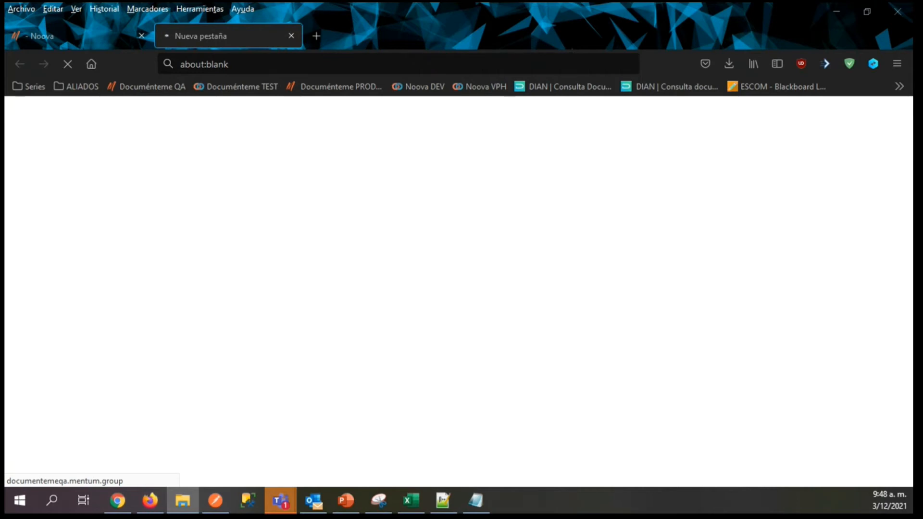
pyautogui.click(292, 37)
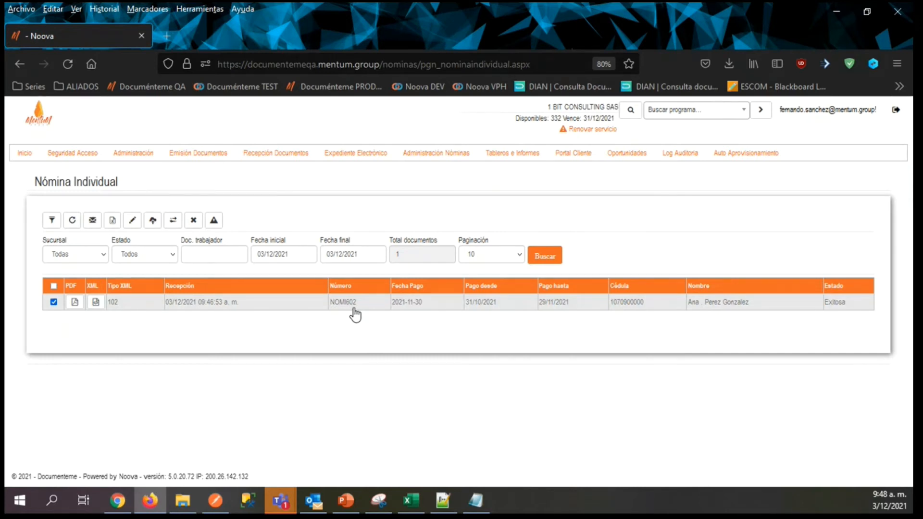
pyautogui.click(467, 495)
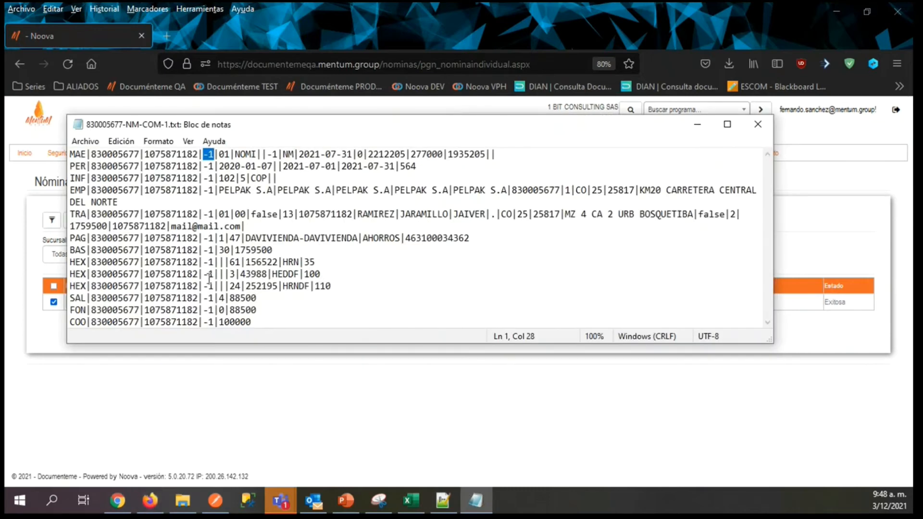
pyautogui.click(703, 128)
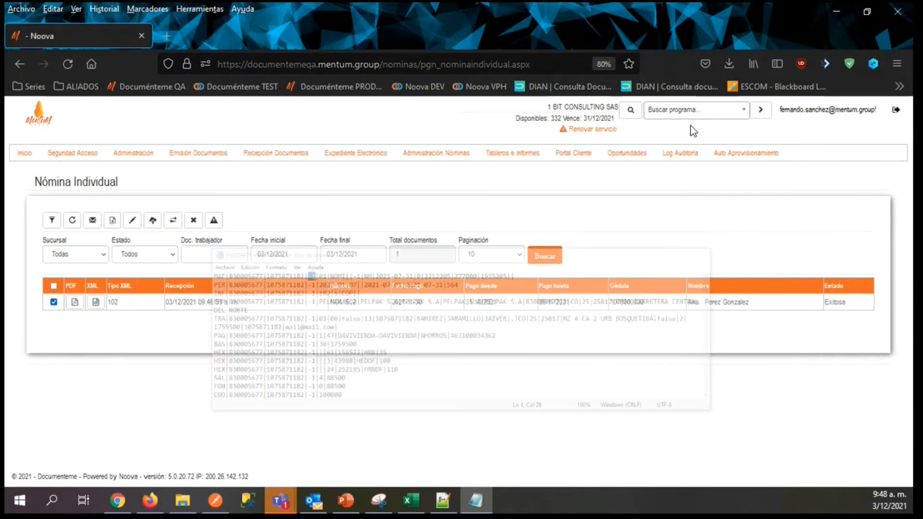
pyautogui.click(79, 305)
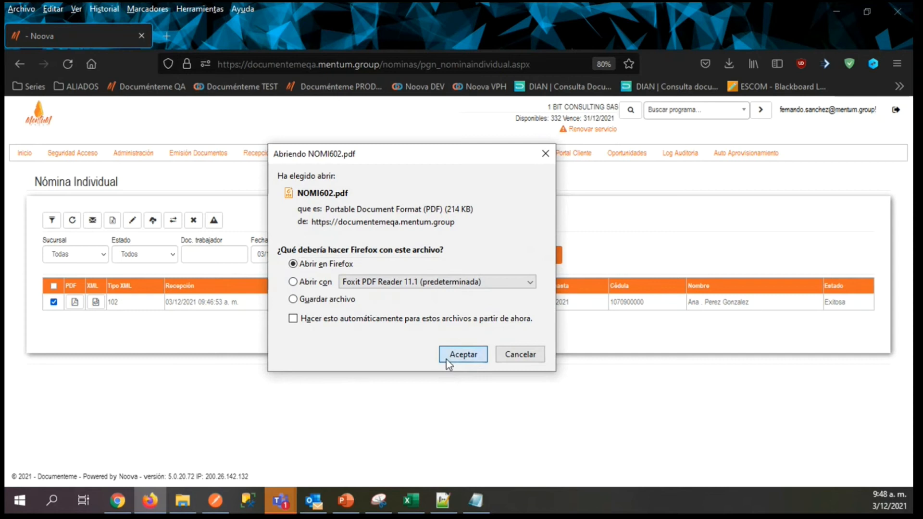
pyautogui.click(446, 359)
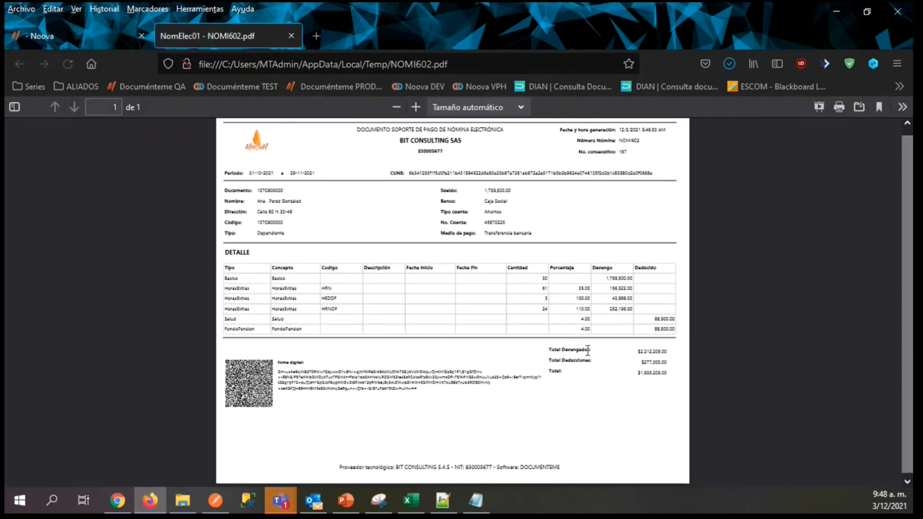
# Enlarge the NOMI602 PDF to 90% and examine its CUNE, worker data, bank and payment method details.
pyautogui.click(416, 108)
pyautogui.click(416, 108)
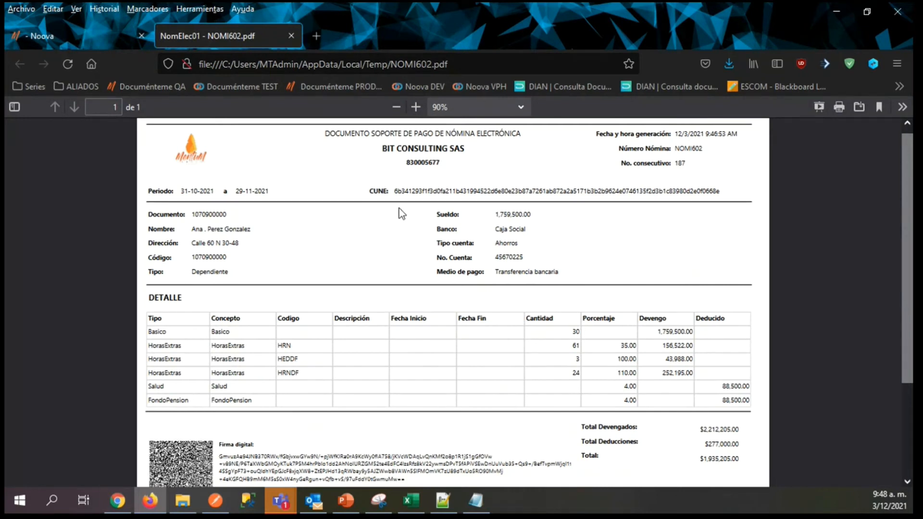
pyautogui.moveTo(399, 209); pyautogui.dragTo(162, 207)
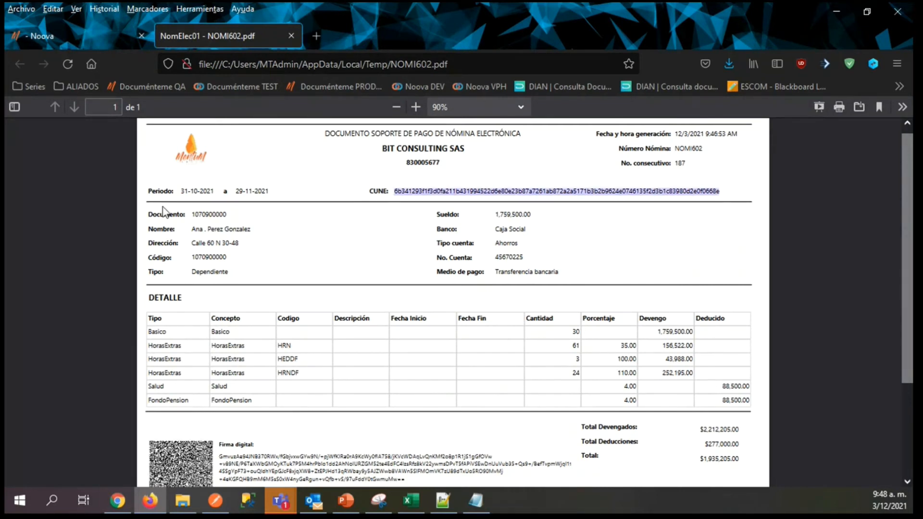
pyautogui.click(149, 212)
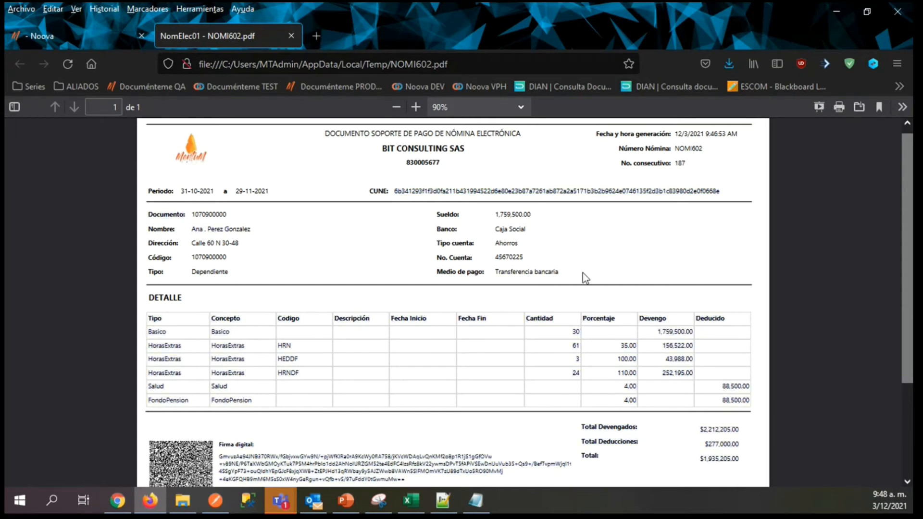
pyautogui.moveTo(587, 273); pyautogui.dragTo(474, 241)
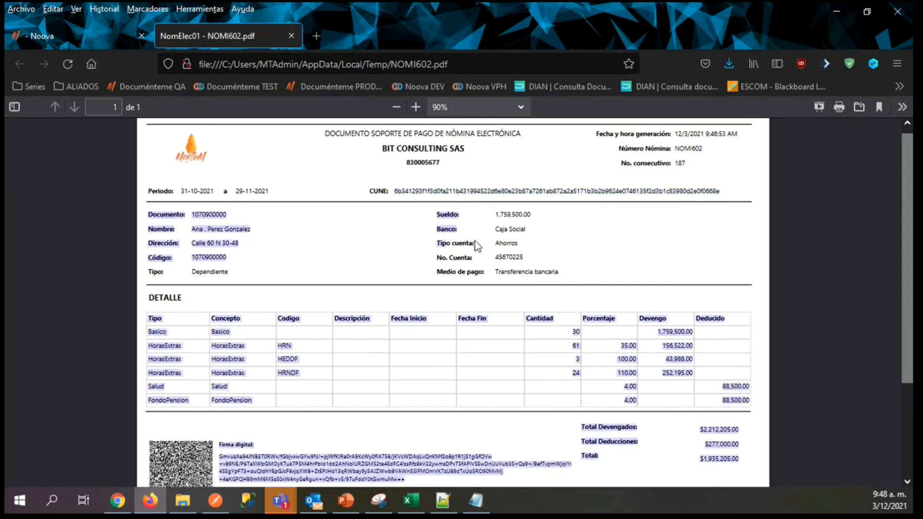
pyautogui.click(476, 245)
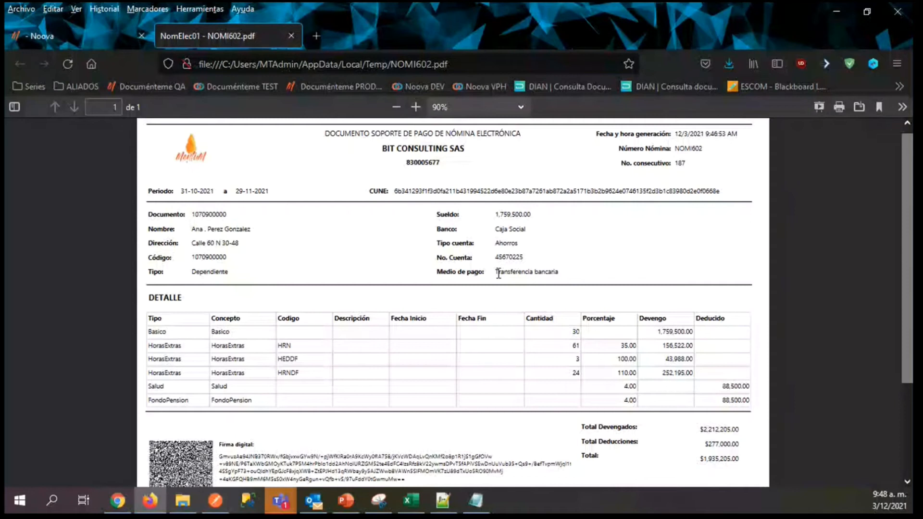
pyautogui.tripleClick(499, 273)
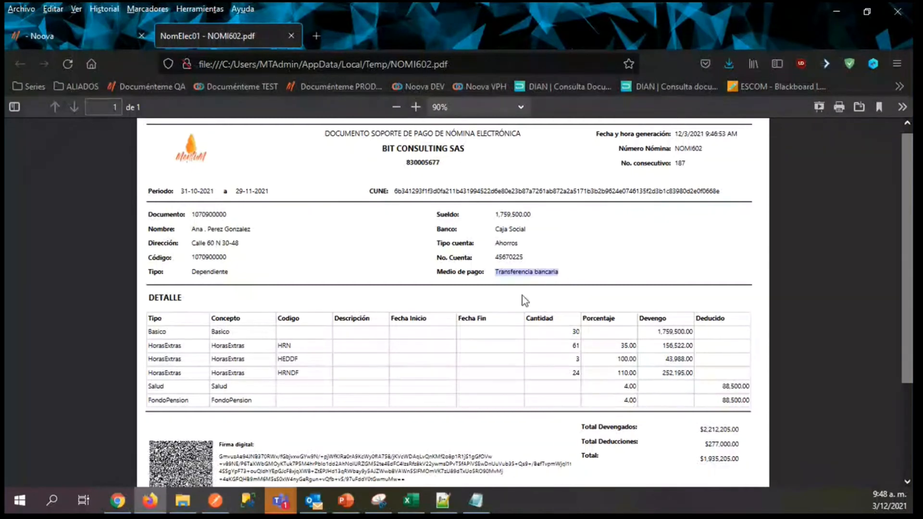
pyautogui.click(513, 233)
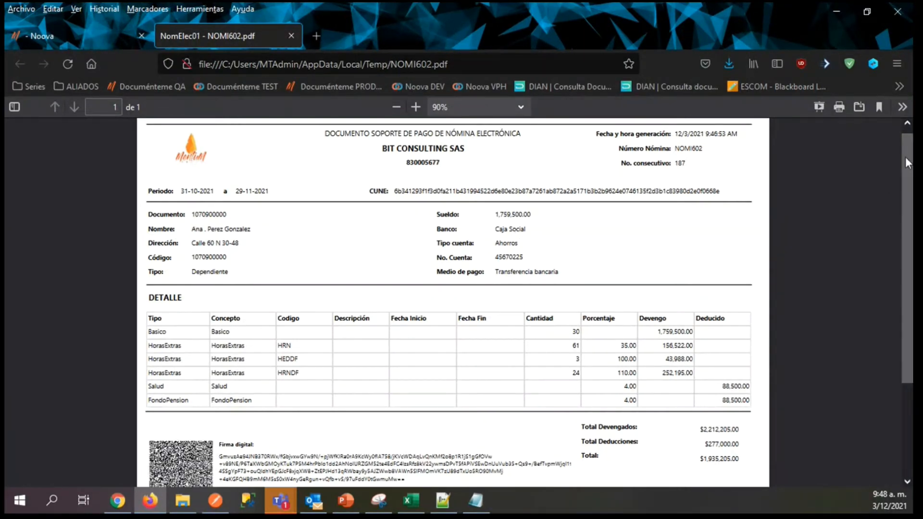
# Review the payslip's earnings and deductions detail, totals and digital signature.
pyautogui.moveTo(906, 162); pyautogui.dragTo(910, 247)
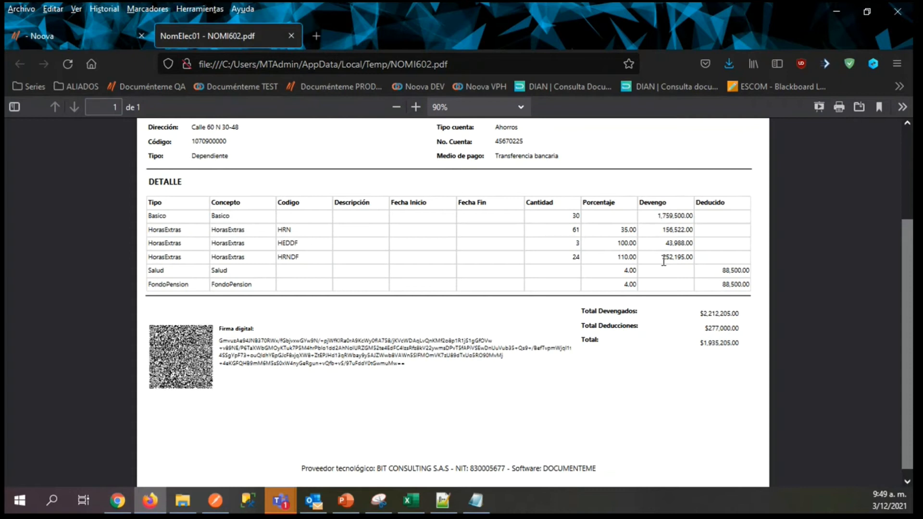
pyautogui.scroll(-1, 905, 269)
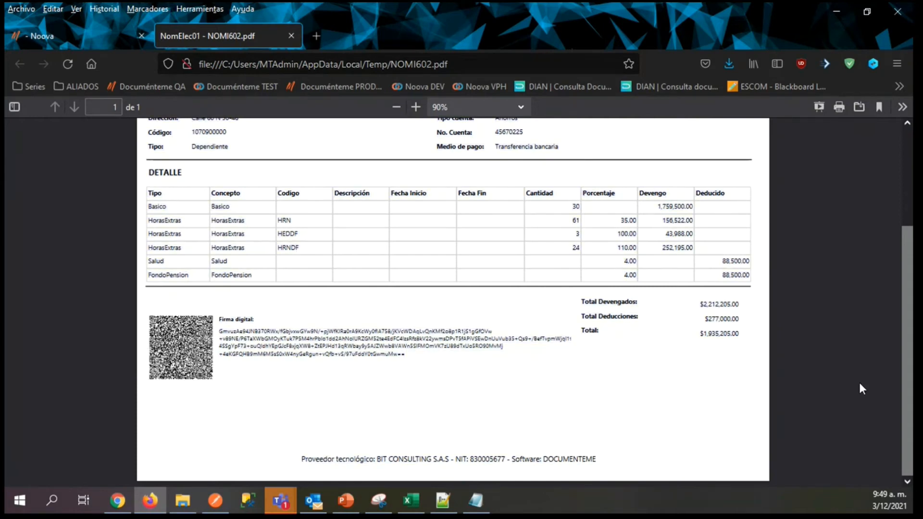
pyautogui.scroll(3, 895, 376)
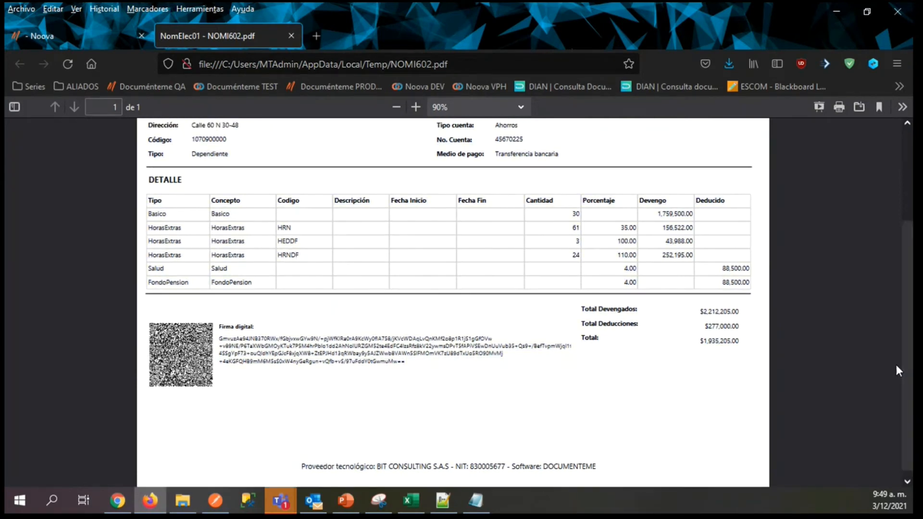
pyautogui.click(84, 44)
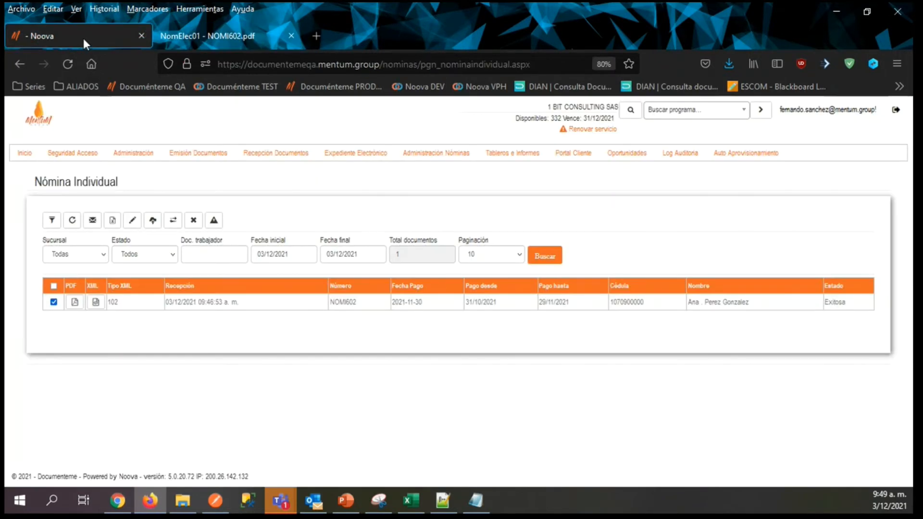
pyautogui.click(479, 503)
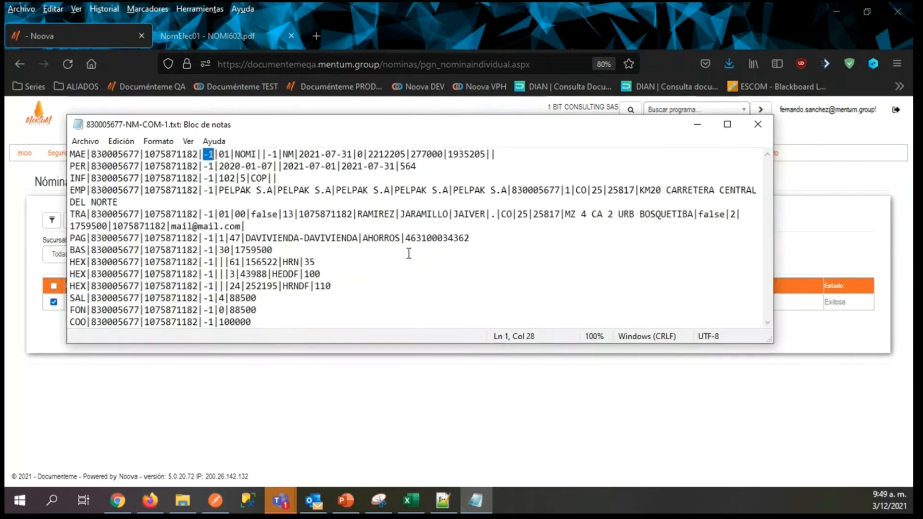
pyautogui.click(758, 124)
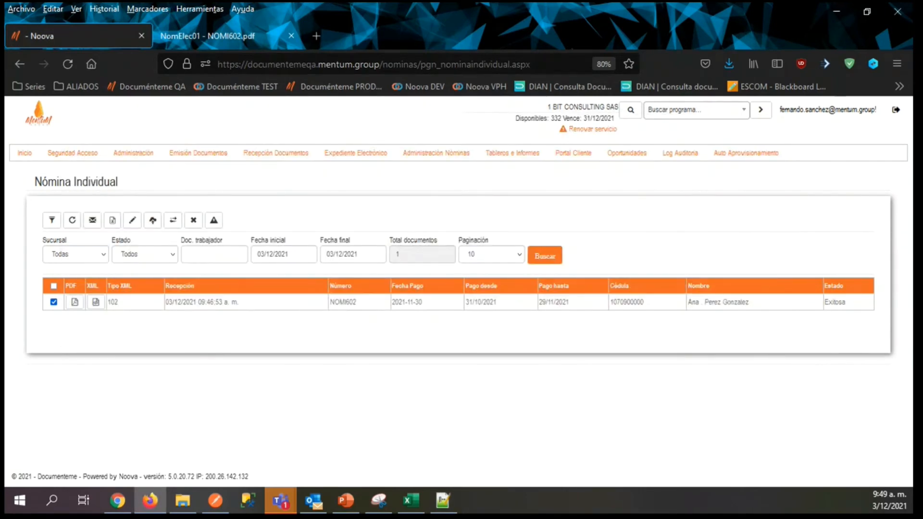
pyautogui.hotkey('alt', 'Tab')
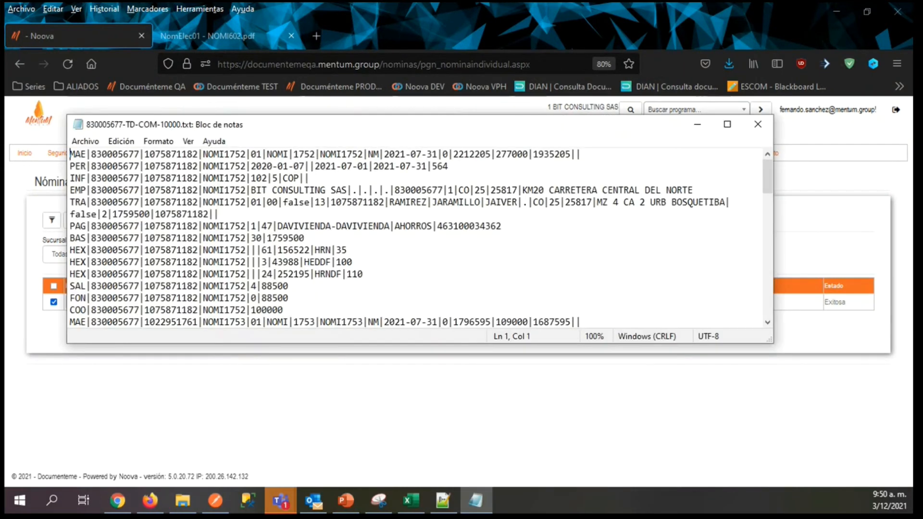
pyautogui.click(727, 125)
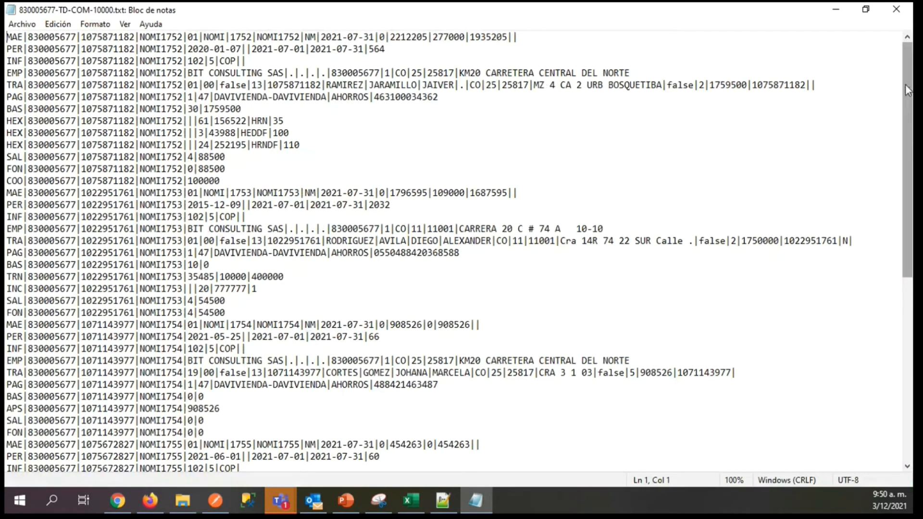
# Examine the TRA worker lines of documents NOMI1752 through NOMI1756, going through to the file's end and back to its start.
pyautogui.moveTo(907, 89); pyautogui.dragTo(909, 46)
pyautogui.moveTo(10, 85); pyautogui.dragTo(419, 91)
pyautogui.click(356, 85)
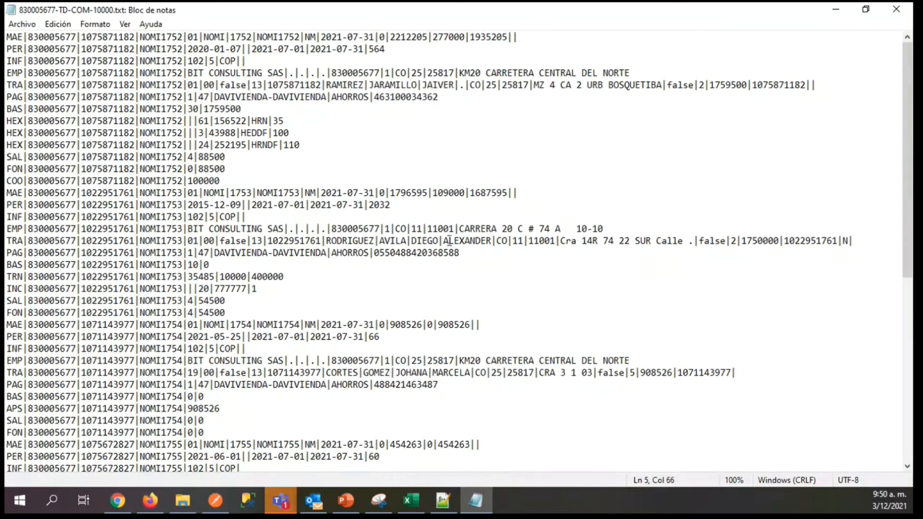
pyautogui.click(413, 373)
pyautogui.click(342, 373)
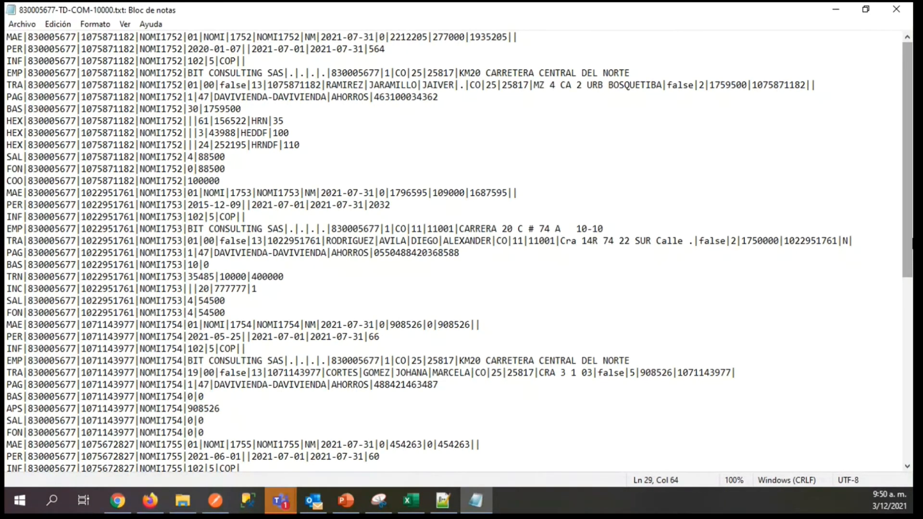
pyautogui.moveTo(909, 236); pyautogui.dragTo(907, 256)
pyautogui.click(343, 241)
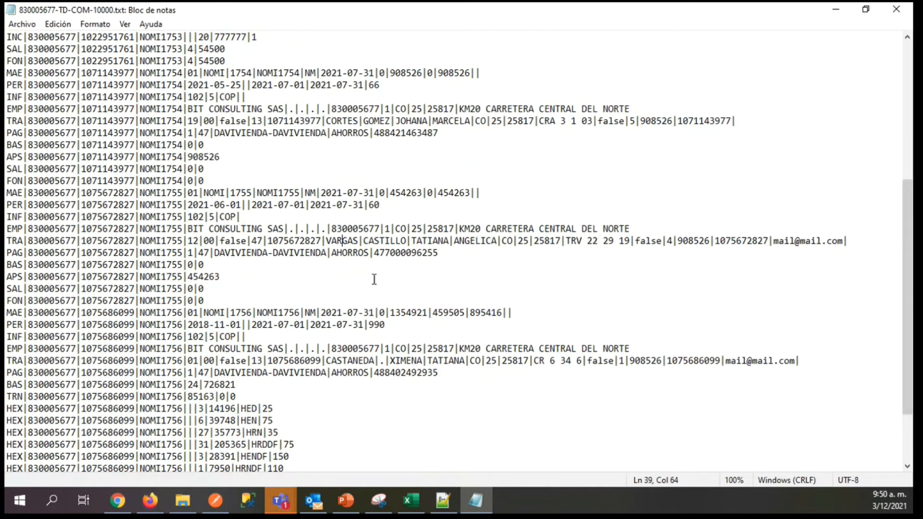
pyautogui.click(347, 361)
pyautogui.moveTo(907, 318); pyautogui.dragTo(907, 364)
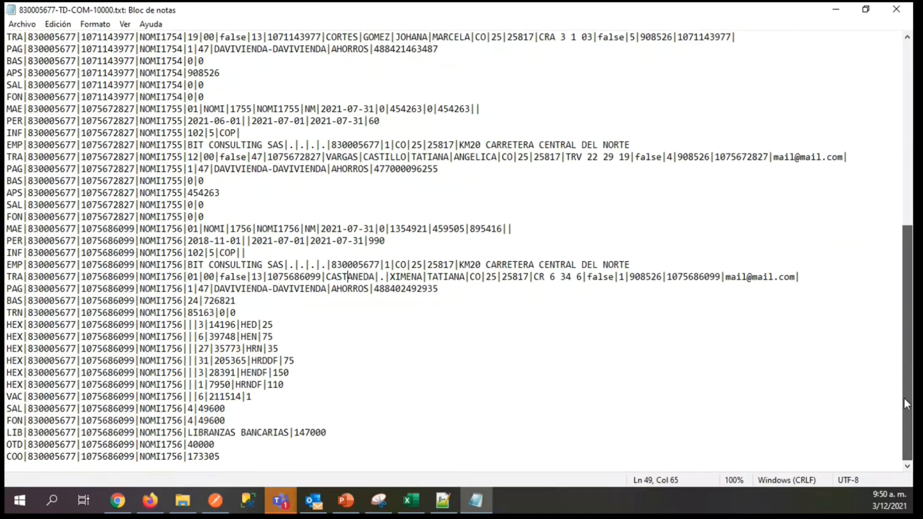
pyautogui.moveTo(906, 419); pyautogui.dragTo(905, 235)
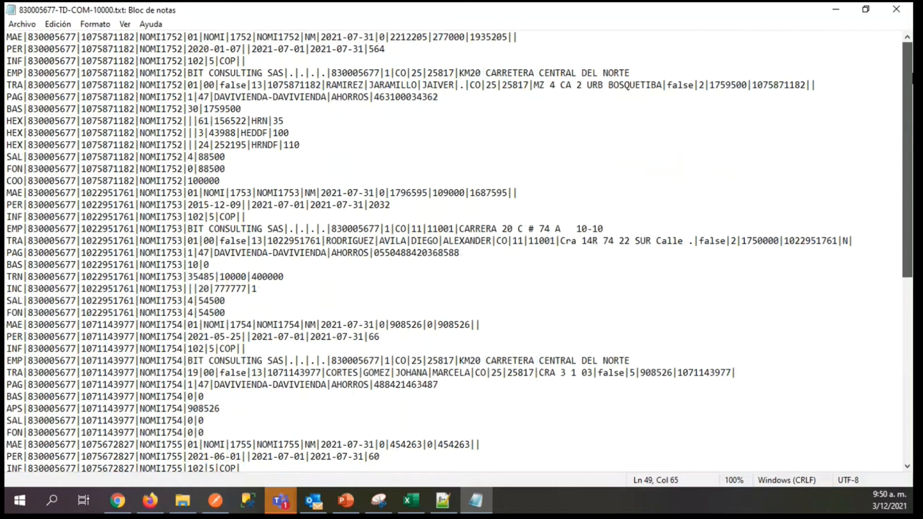
# Examine the HEX overtime and COO lines of document NOMI1752.
pyautogui.moveTo(17, 121); pyautogui.dragTo(197, 123)
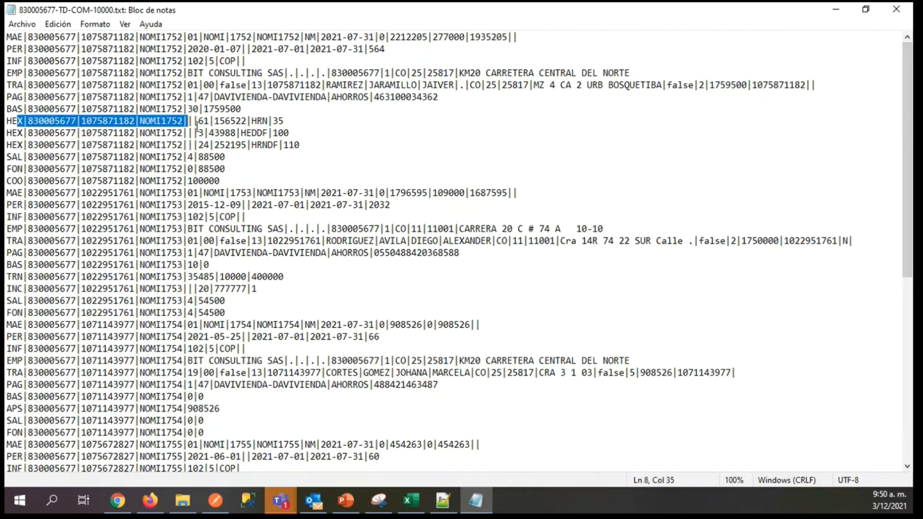
pyautogui.click(15, 181)
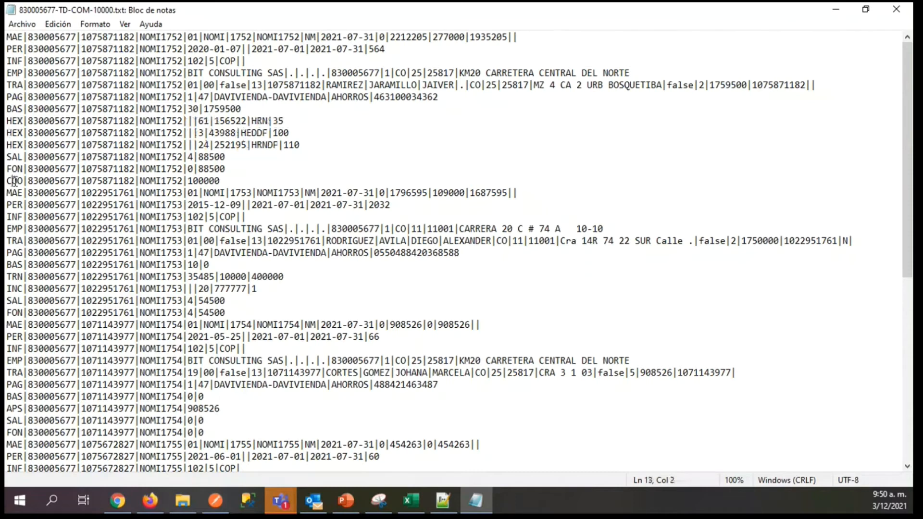
pyautogui.hotkey('shift', 'End')
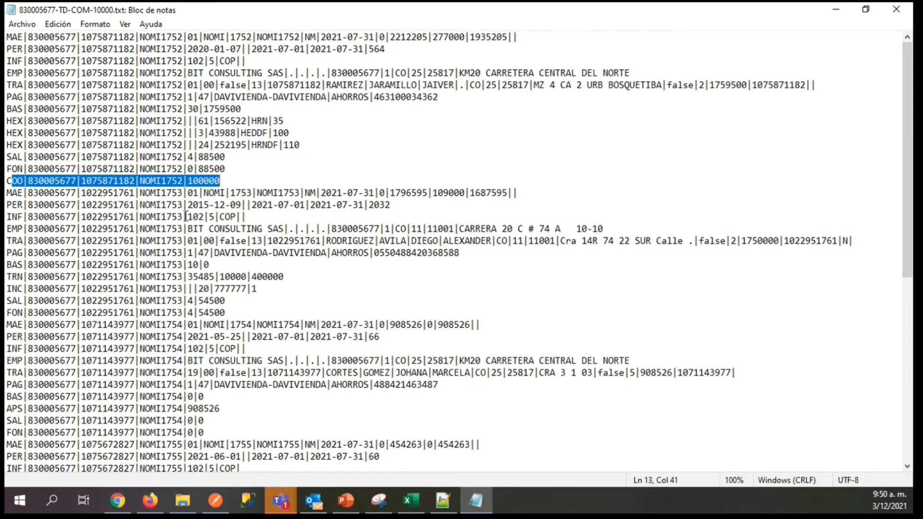
# Examine the MAE, TRN and INC lines of document NOMI1753.
pyautogui.moveTo(9, 192); pyautogui.dragTo(49, 193)
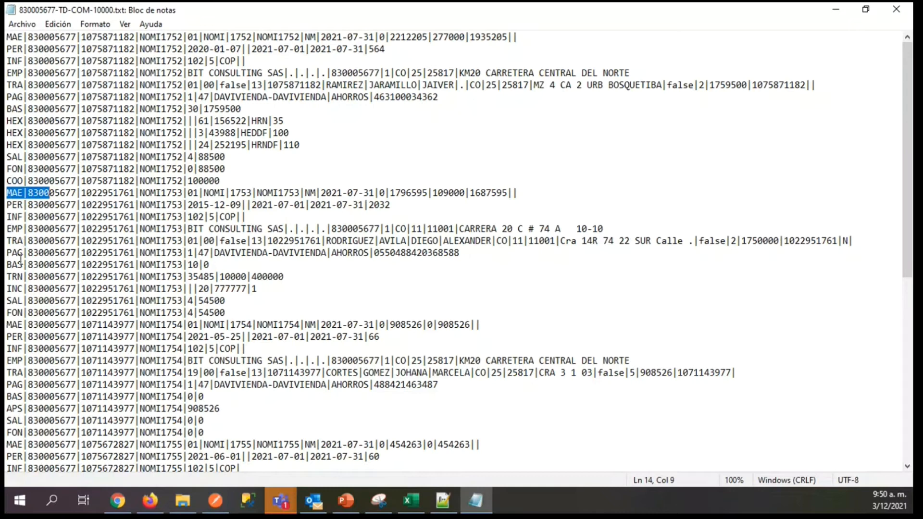
pyautogui.moveTo(12, 276); pyautogui.dragTo(77, 277)
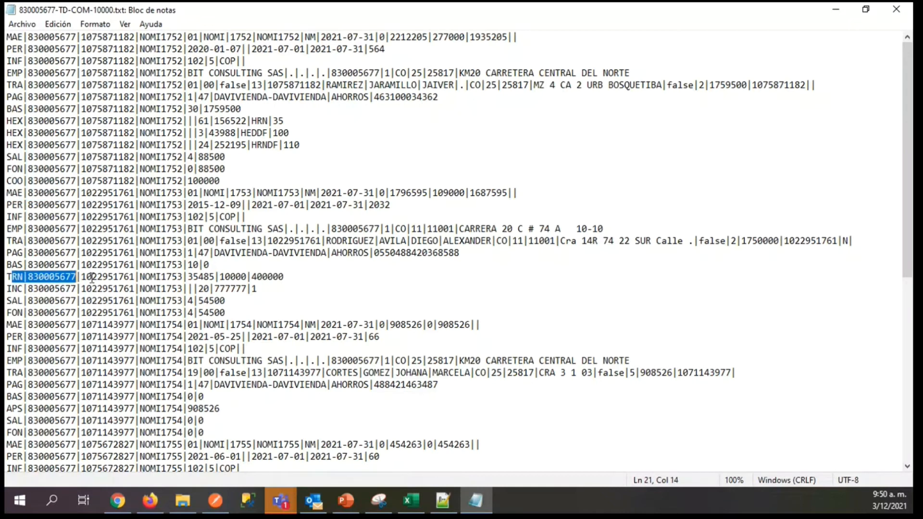
pyautogui.moveTo(92, 277); pyautogui.dragTo(257, 277)
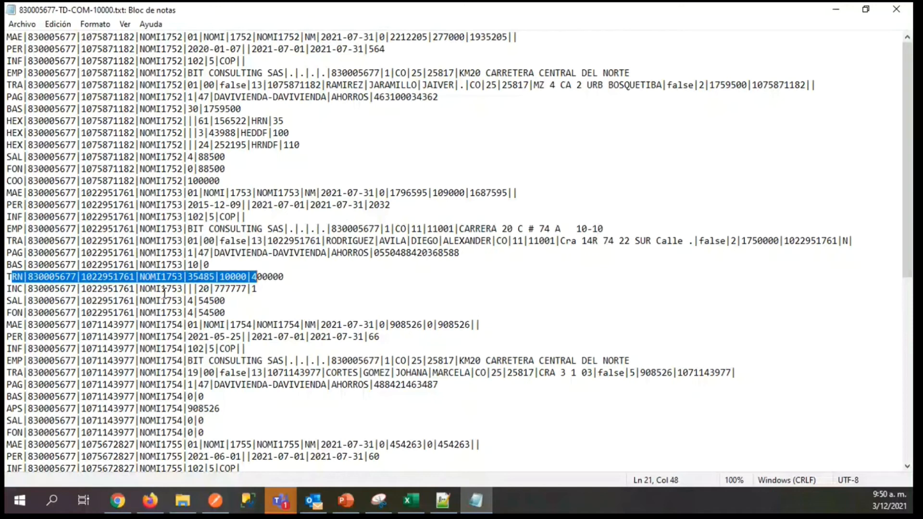
pyautogui.click(10, 289)
pyautogui.moveTo(9, 288); pyautogui.dragTo(49, 289)
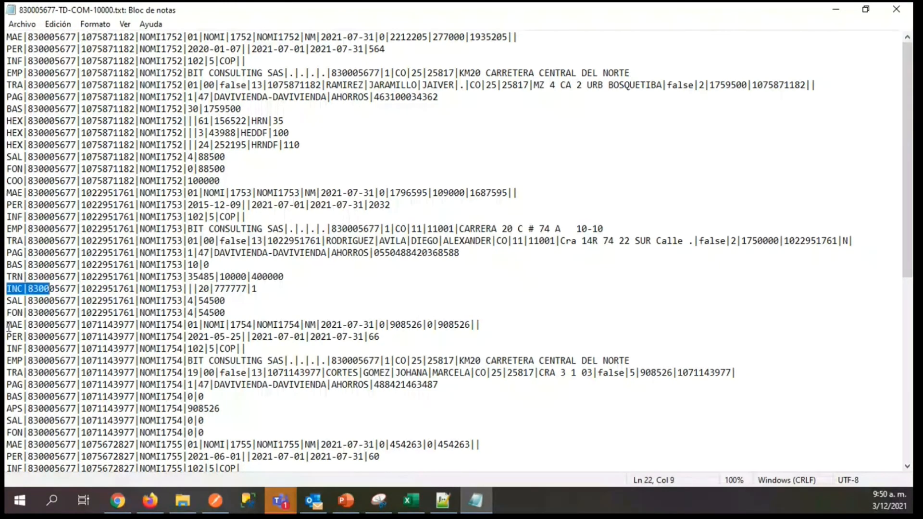
# Examine the MAE header and APS lines of document NOMI1754.
pyautogui.moveTo(8, 327); pyautogui.dragTo(114, 327)
pyautogui.moveTo(907, 145); pyautogui.dragTo(907, 203)
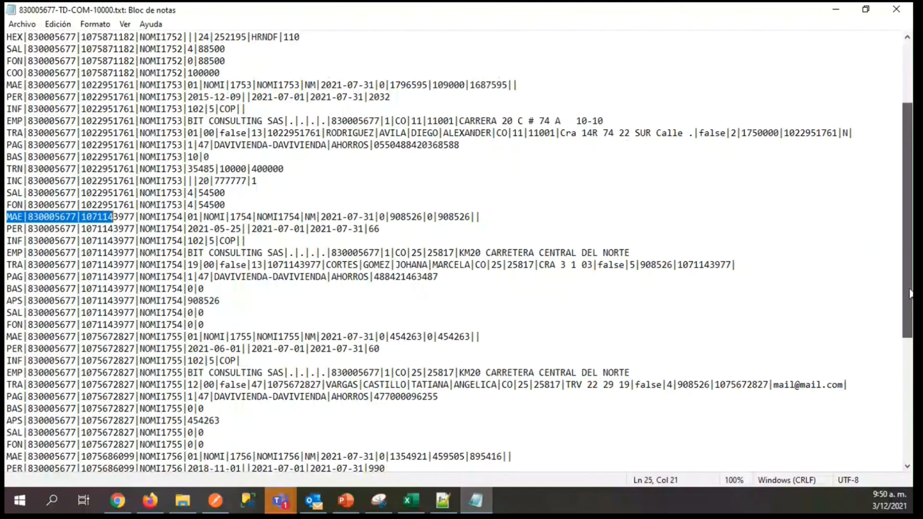
pyautogui.click(19, 314)
pyautogui.moveTo(17, 301); pyautogui.dragTo(23, 301)
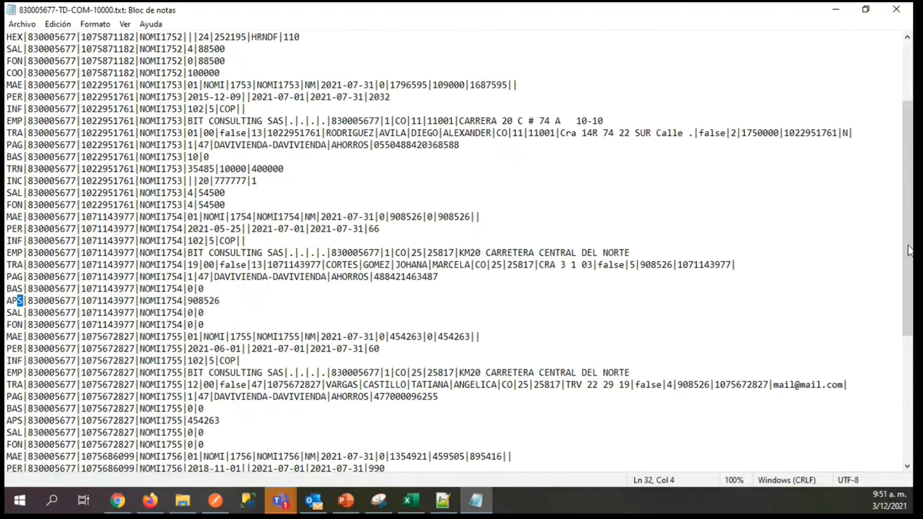
# Examine the MAE header lines of documents NOMI1755 and NOMI1756.
pyautogui.moveTo(908, 238); pyautogui.dragTo(910, 275)
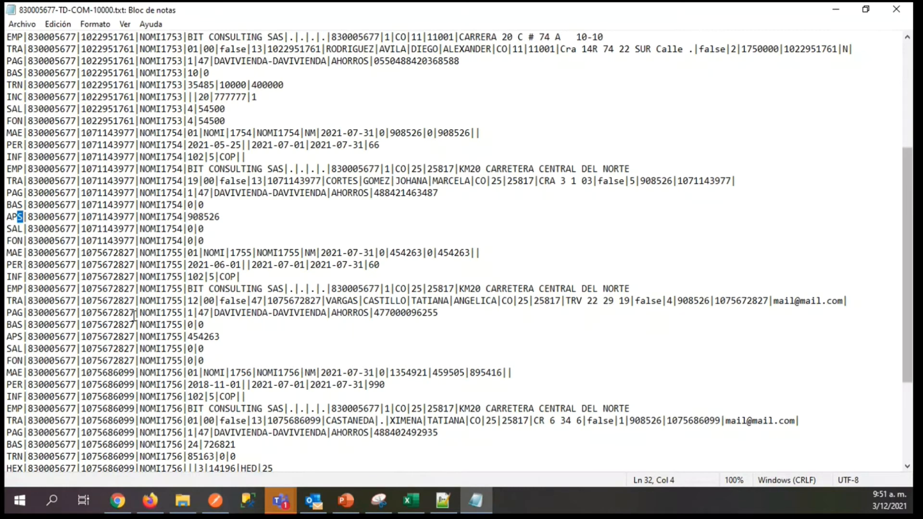
pyautogui.moveTo(7, 253); pyautogui.dragTo(60, 254)
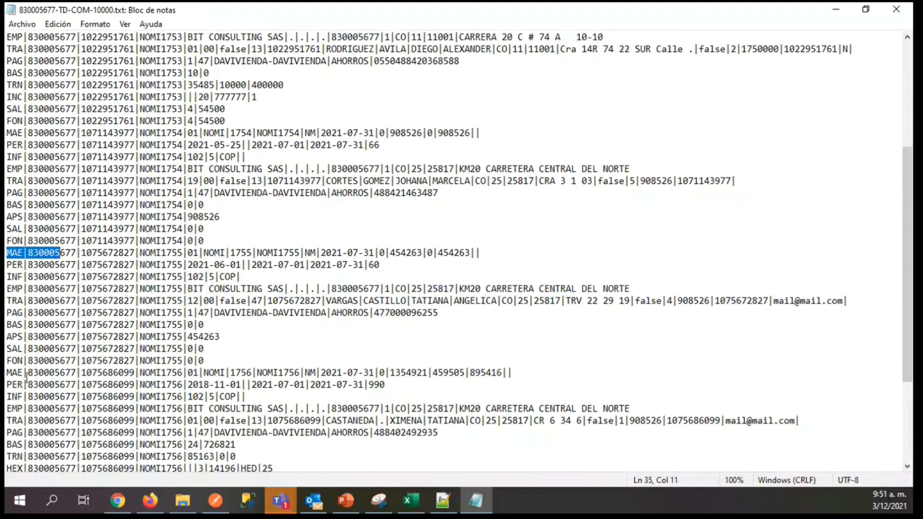
pyautogui.moveTo(25, 374); pyautogui.dragTo(91, 374)
# Examine the HEX, VAC, LIB, OTD and COO lines of document NOMI1756.
pyautogui.moveTo(908, 290); pyautogui.dragTo(910, 369)
pyautogui.moveTo(10, 324); pyautogui.dragTo(38, 374)
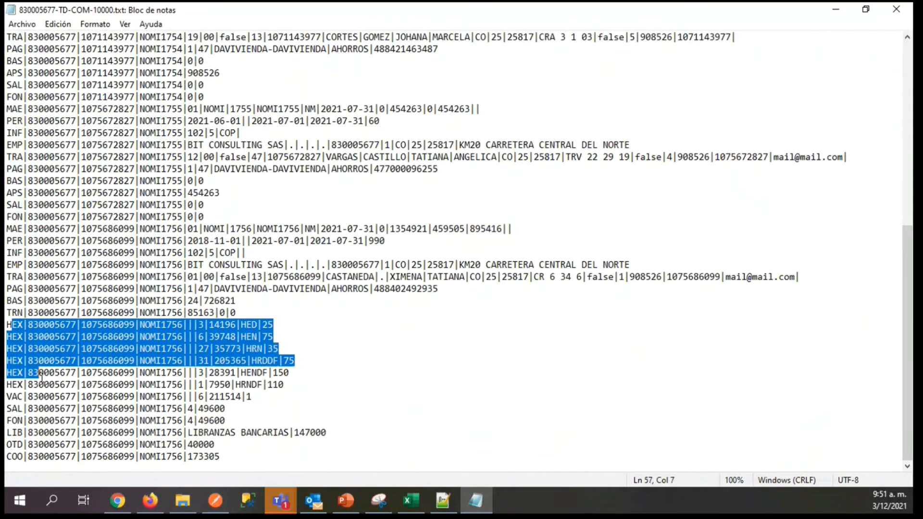
pyautogui.moveTo(11, 396); pyautogui.dragTo(55, 396)
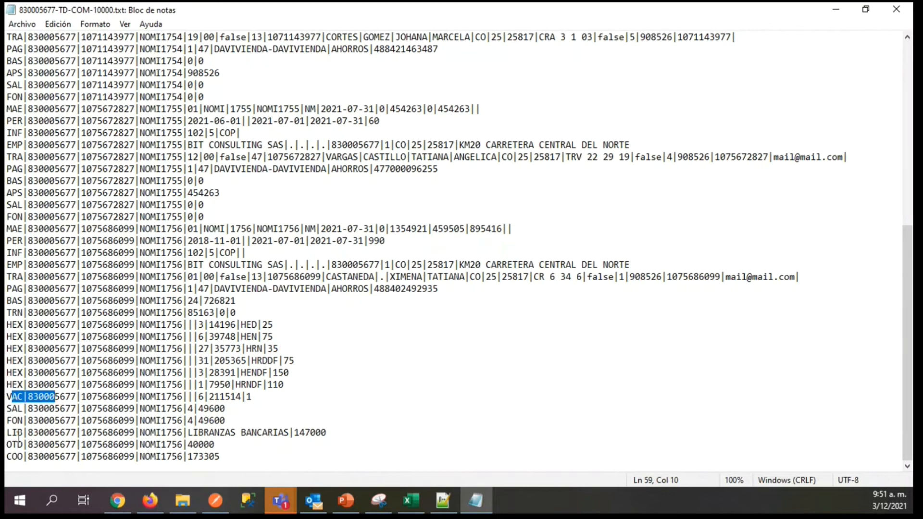
pyautogui.moveTo(17, 433); pyautogui.dragTo(121, 443)
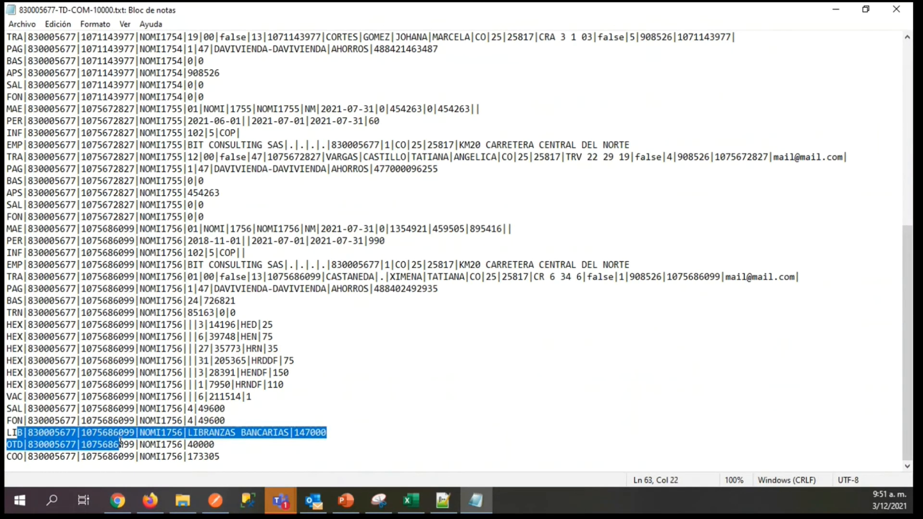
pyautogui.moveTo(120, 443); pyautogui.dragTo(222, 455)
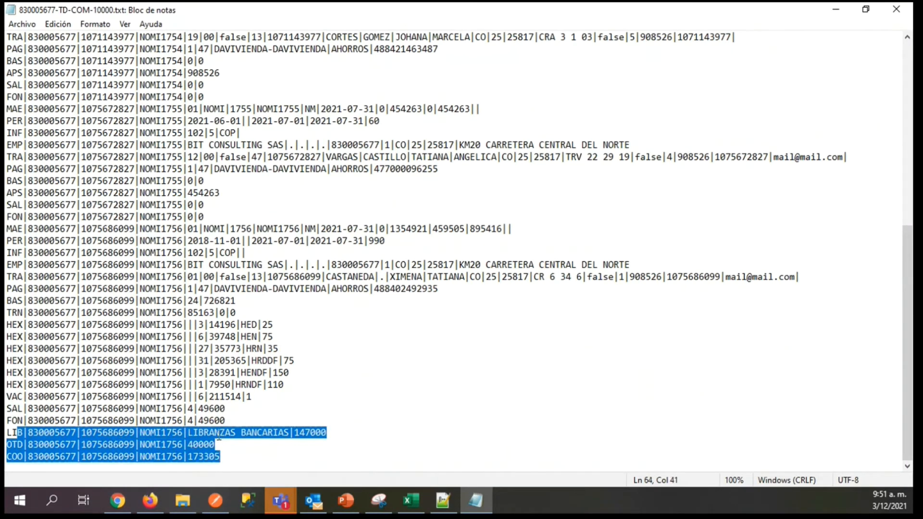
pyautogui.click(192, 433)
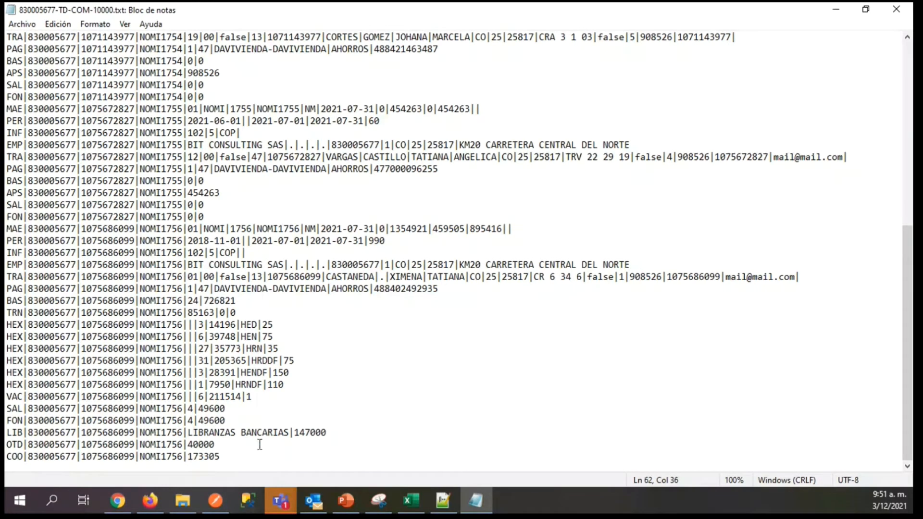
pyautogui.click(91, 455)
# Examine the prefix and consecutive number of NOMI1752 in the file's first MAE line.
pyautogui.scroll(9, 92, 455)
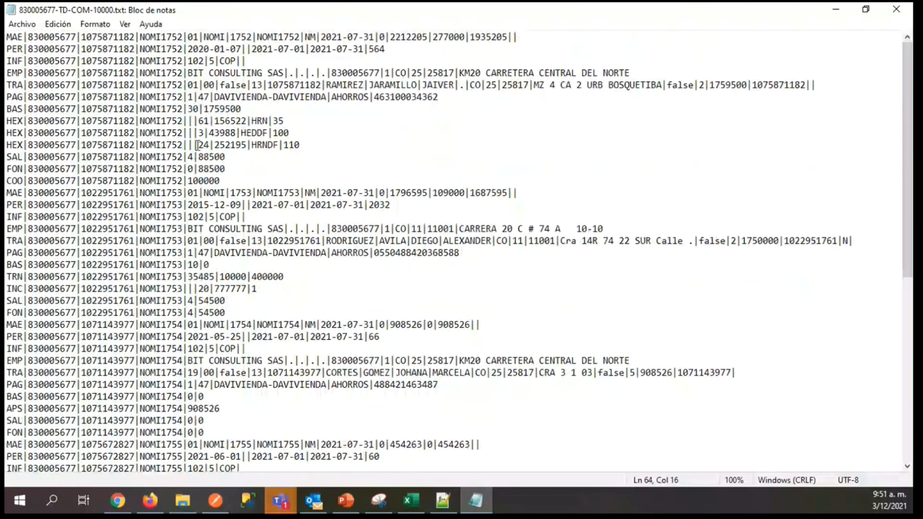
pyautogui.moveTo(139, 37); pyautogui.dragTo(188, 37)
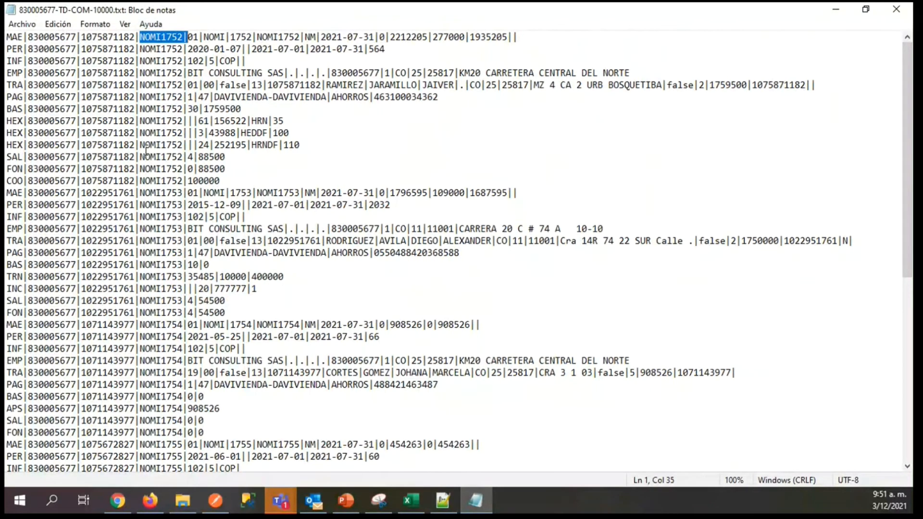
pyautogui.moveTo(178, 37); pyautogui.dragTo(160, 37)
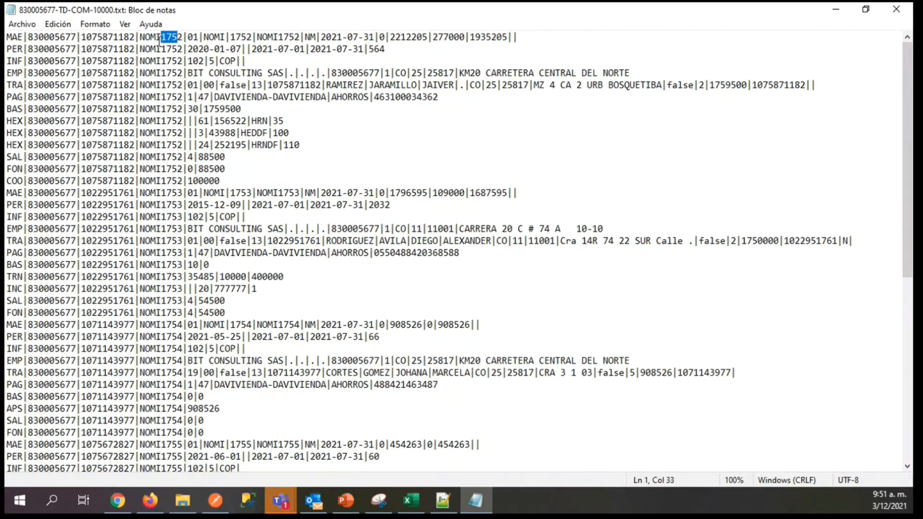
pyautogui.click(145, 38)
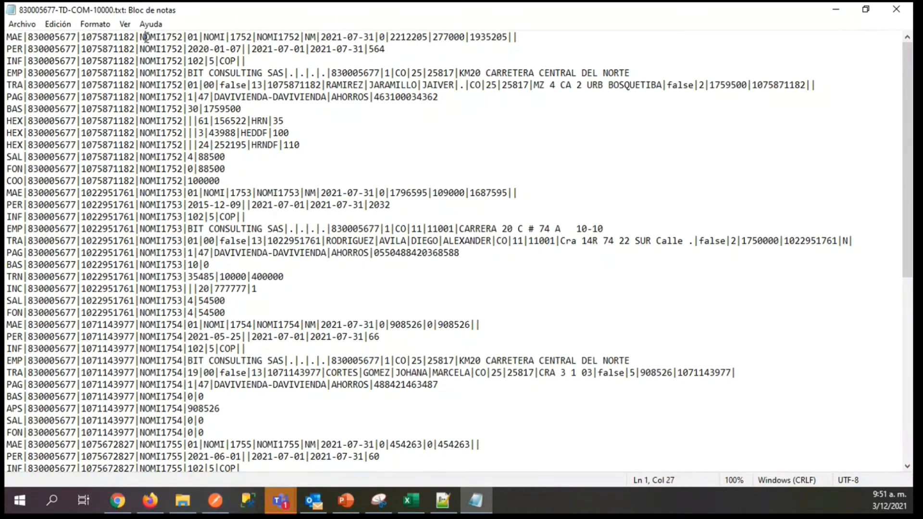
# Switch to Documénteme in Firefox and turn off Control numeración for the NOMI consecutive of Nomina Electrónica, saving the change.
pyautogui.click(150, 502)
pyautogui.moveTo(436, 153)
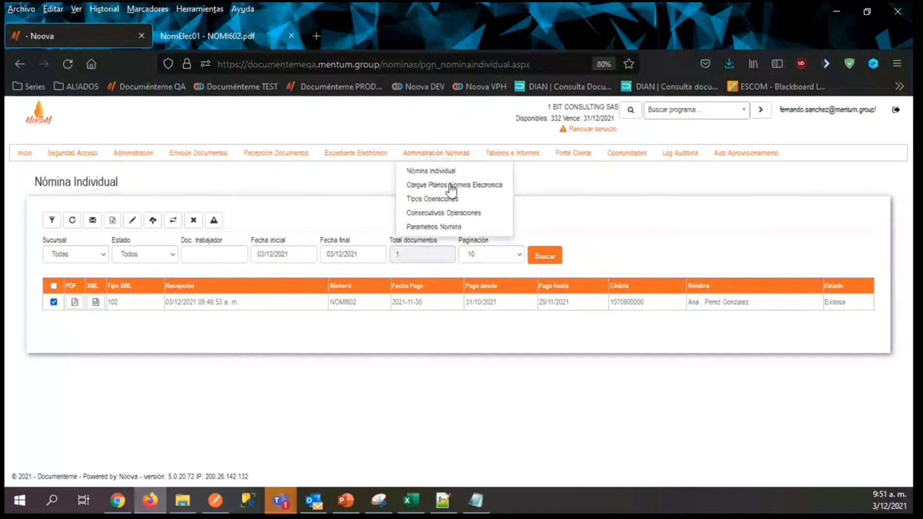
pyautogui.click(451, 189)
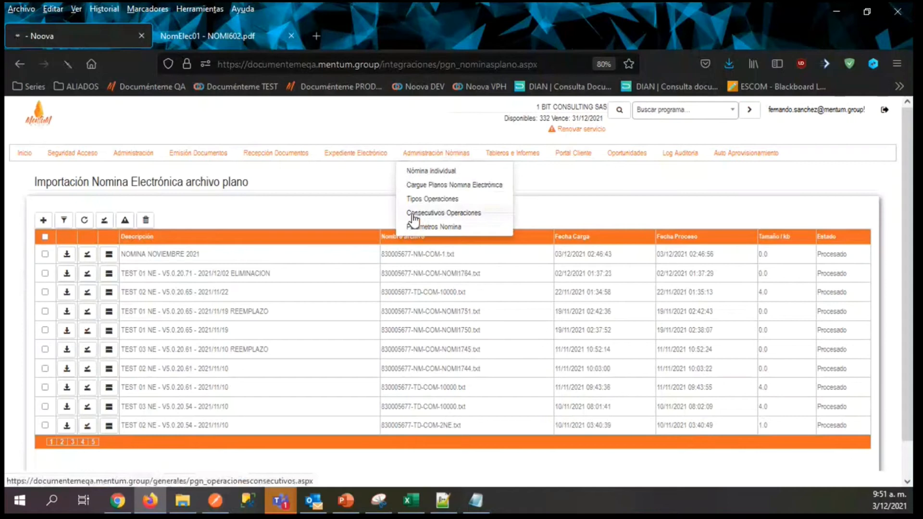
pyautogui.click(411, 263)
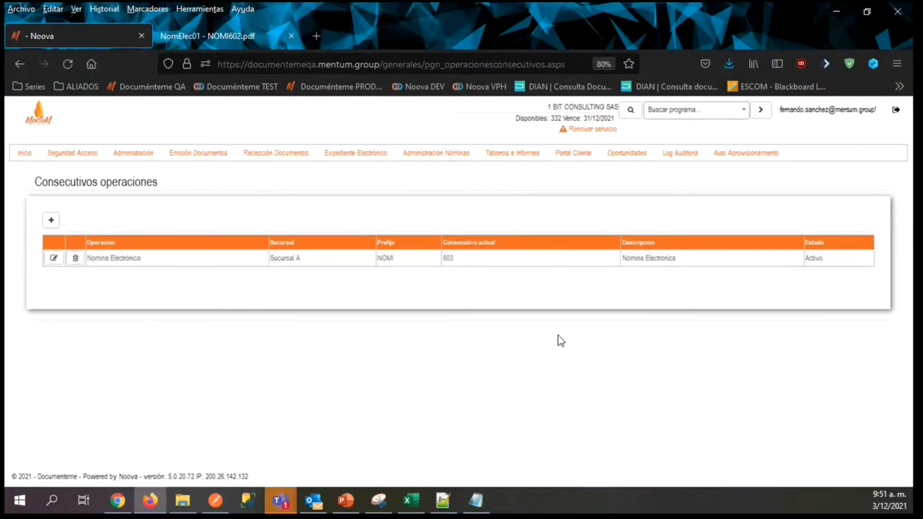
pyautogui.click(231, 191)
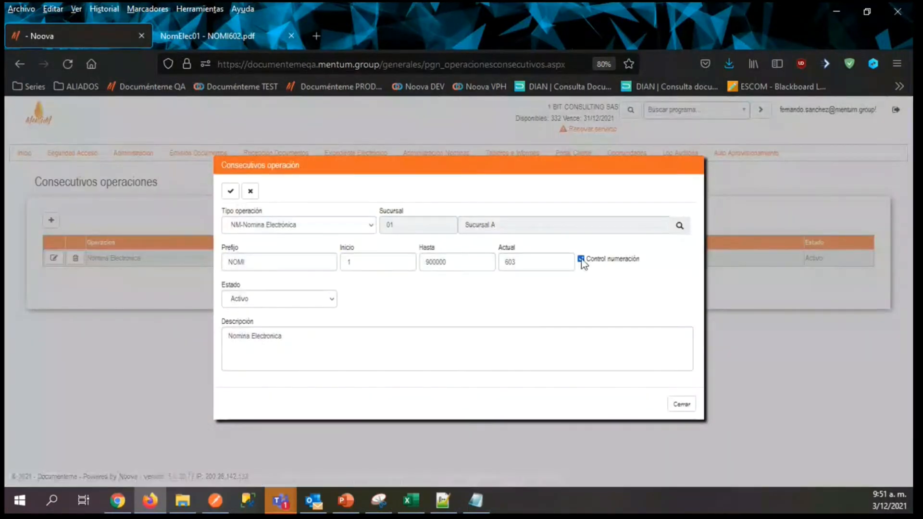
pyautogui.click(581, 260)
pyautogui.click(231, 191)
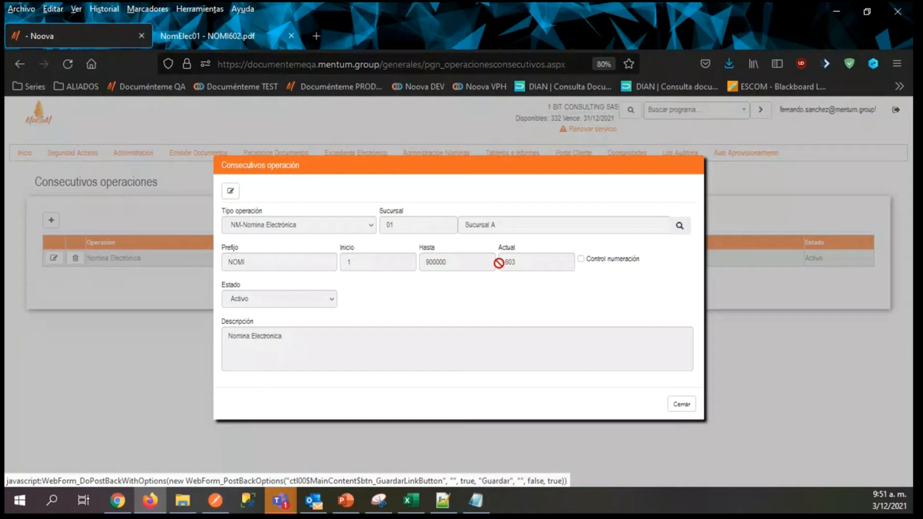
pyautogui.click(688, 407)
# List the Nómina Individual documents with the start date set to 03/11/2021.
pyautogui.moveTo(420, 151)
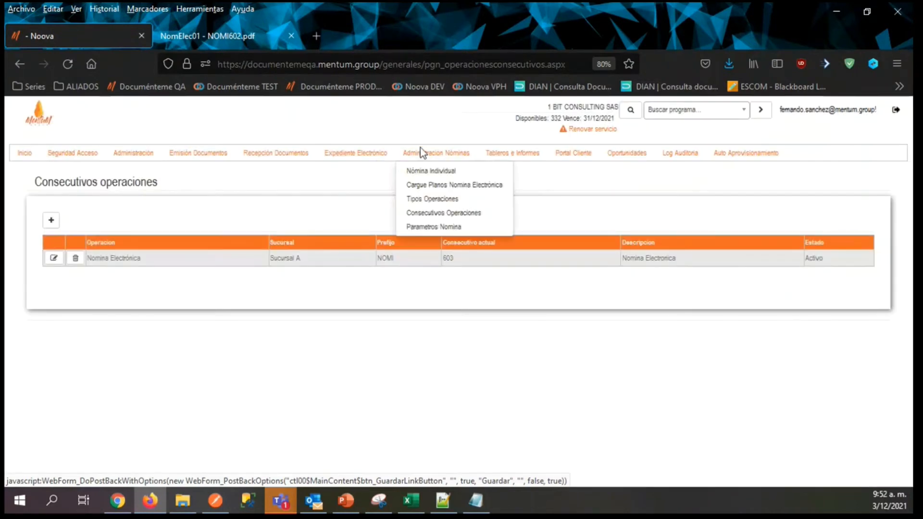
pyautogui.click(432, 172)
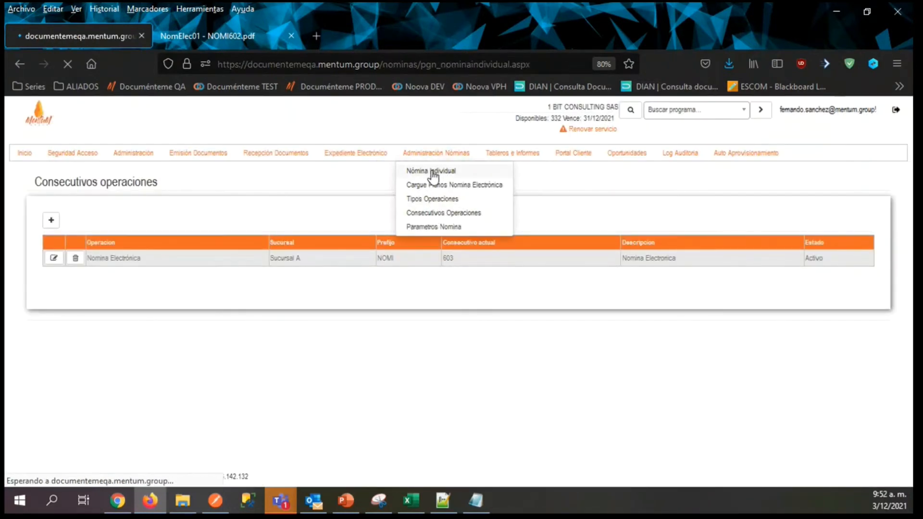
pyautogui.click(275, 250)
pyautogui.press('BackSpace')
pyautogui.write('11/2021')
pyautogui.click(384, 269)
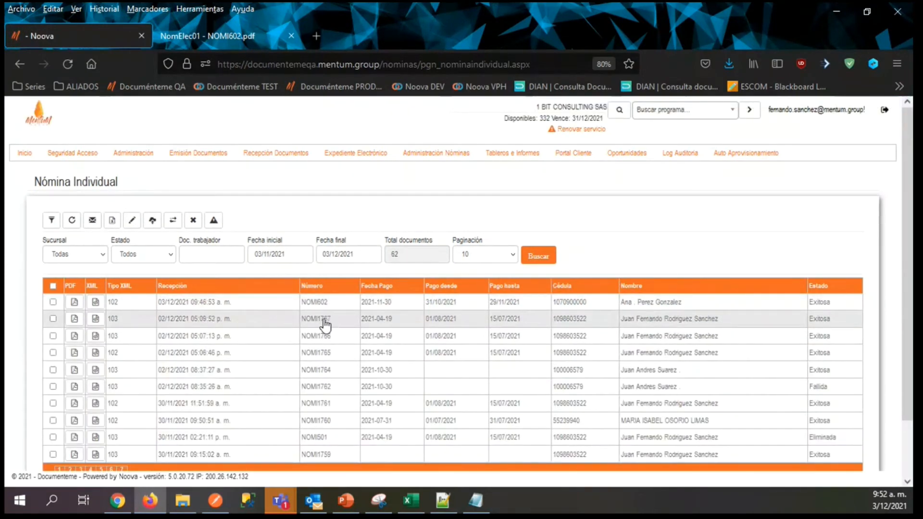
# Return to the payroll text file in Notepad and open Replace with NOMI1752 as the search text.
pyautogui.click(473, 501)
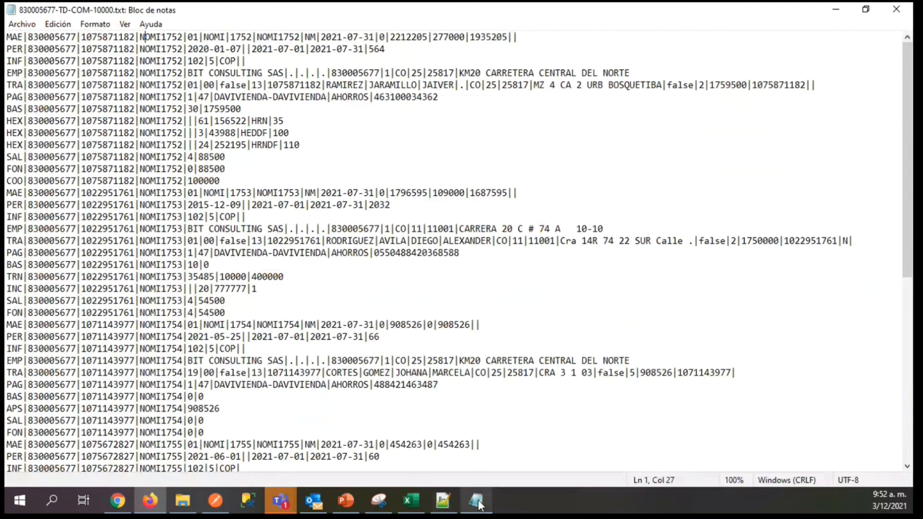
pyautogui.doubleClick(152, 38)
pyautogui.click(153, 40)
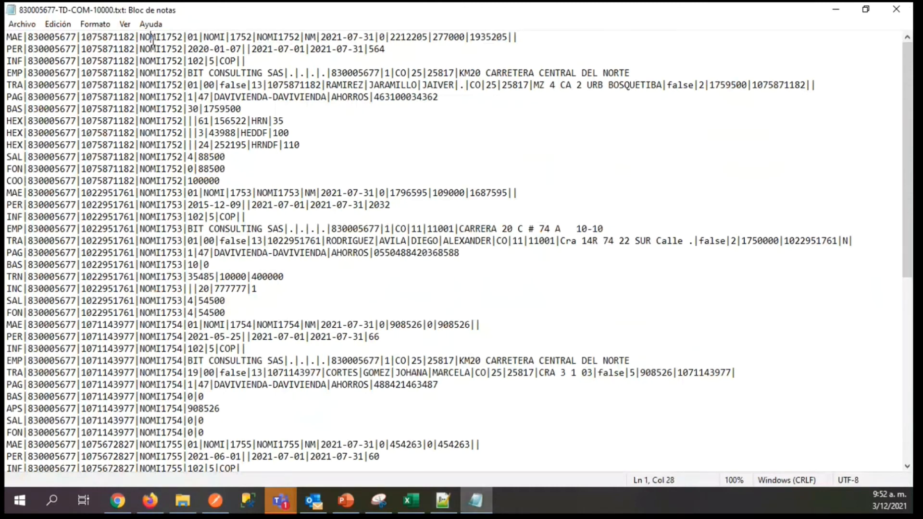
pyautogui.doubleClick(153, 38)
pyautogui.click(57, 24)
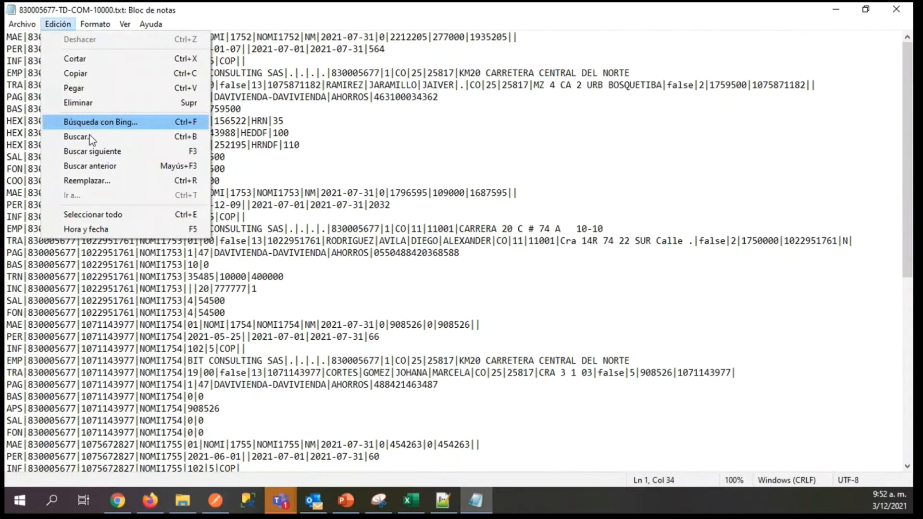
pyautogui.click(88, 181)
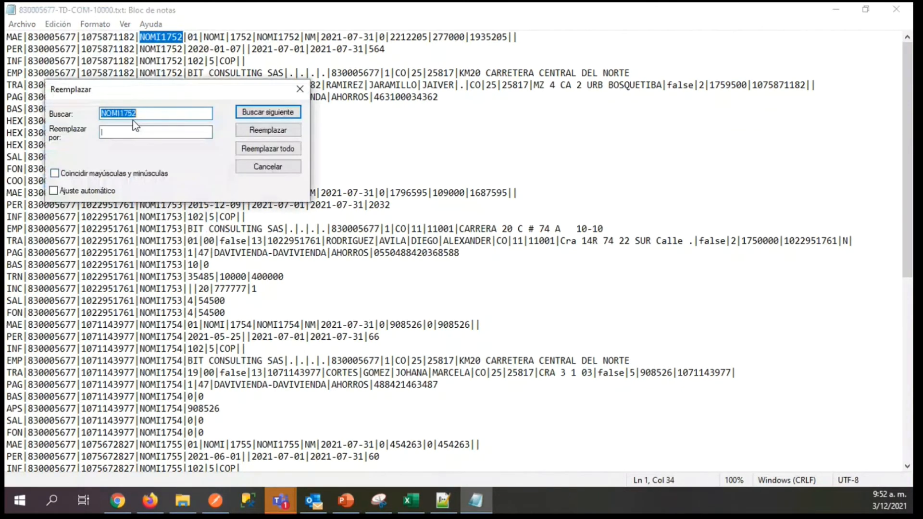
# Check the latest document number in the Documénteme payroll list and replace every NOMI1752 in the text file with NOMI1768.
pyautogui.click(150, 501)
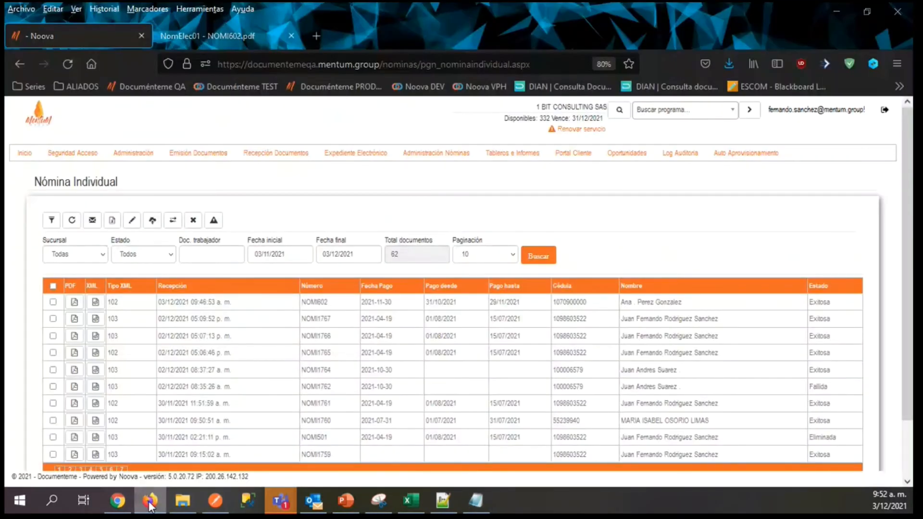
pyautogui.click(150, 501)
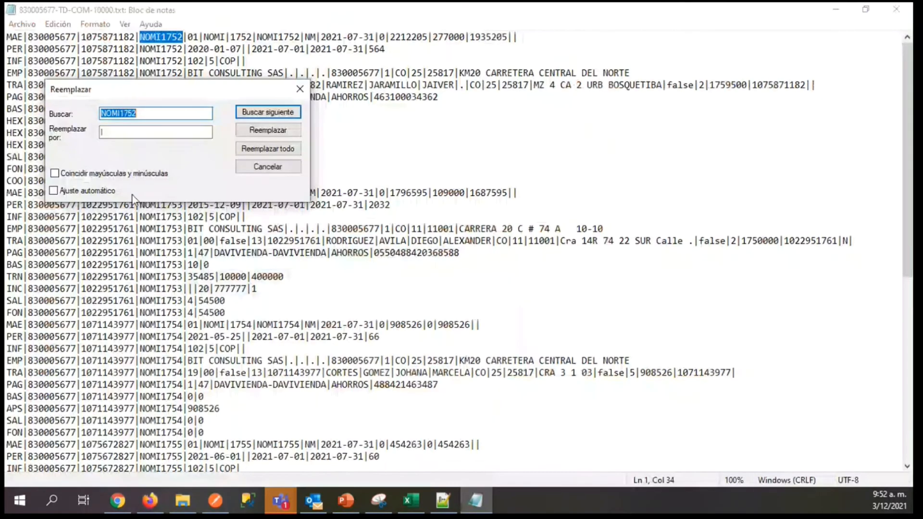
pyautogui.click(149, 501)
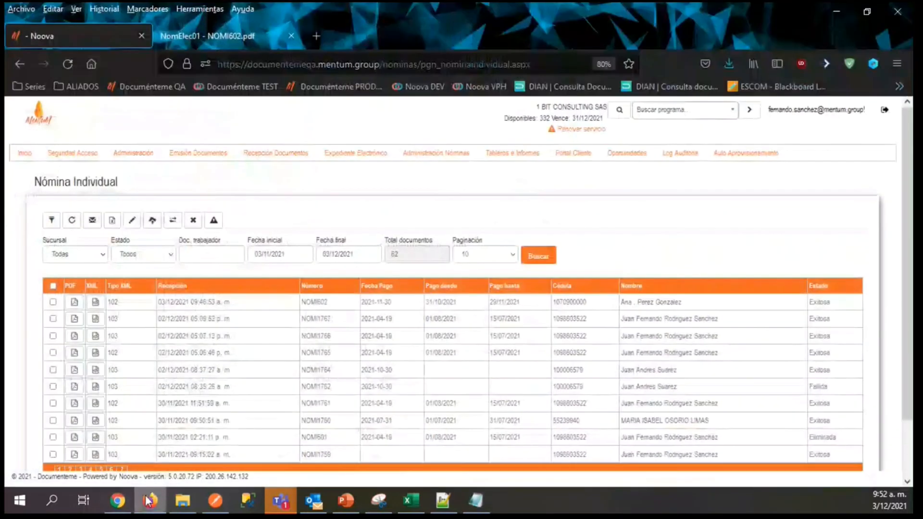
pyautogui.click(149, 501)
pyautogui.click(137, 128)
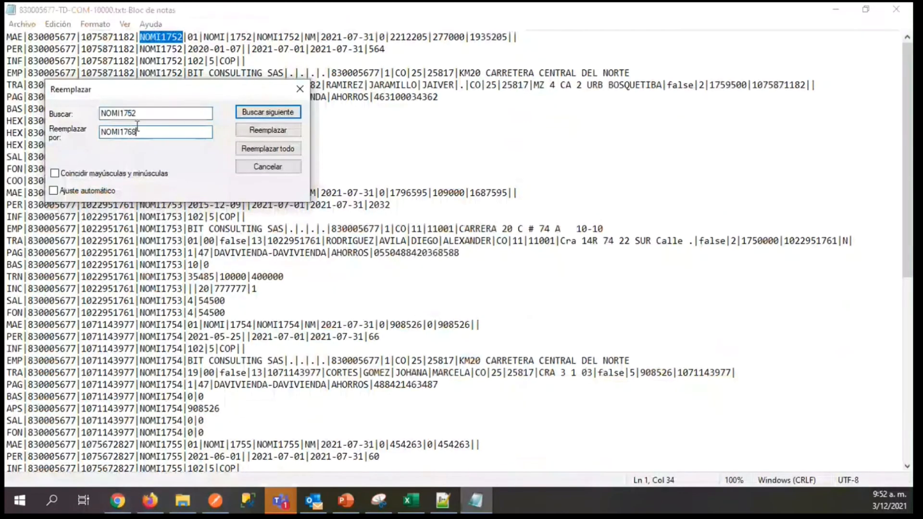
pyautogui.click(250, 149)
pyautogui.press('Escape')
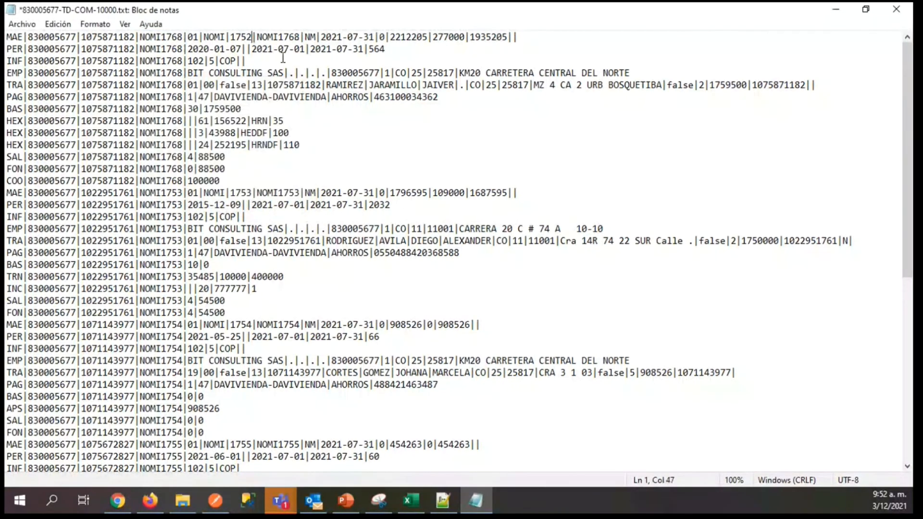
# Set the separate consecutive number in the first MAE line to 1768.
pyautogui.press('BackSpace')
pyautogui.press('BackSpace')
pyautogui.write('68')
# Replace every NOMI1753 in the payroll file with NOMI1769.
pyautogui.click(173, 193)
pyautogui.doubleClick(172, 193)
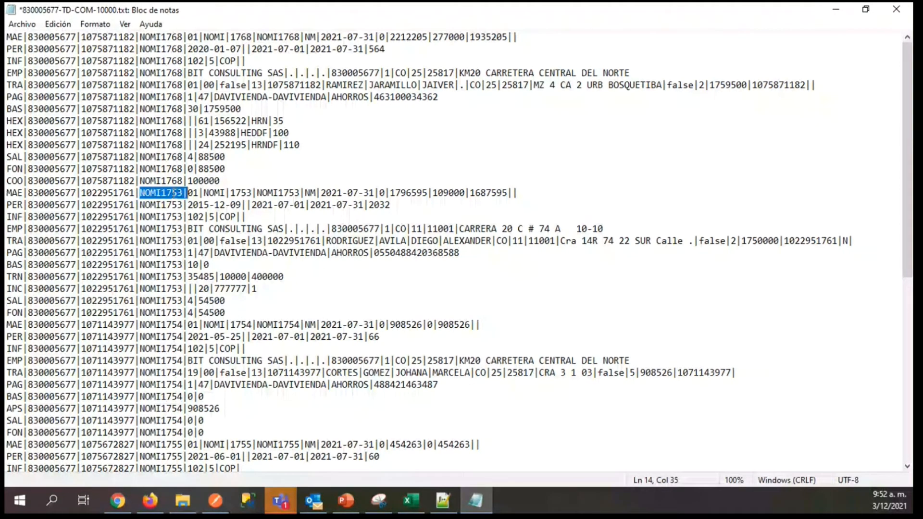
pyautogui.click(174, 193)
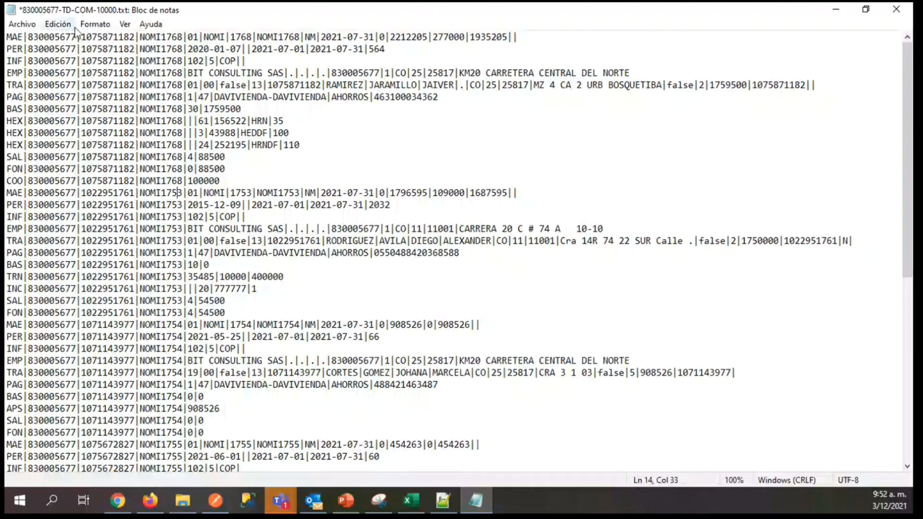
pyautogui.click(58, 24)
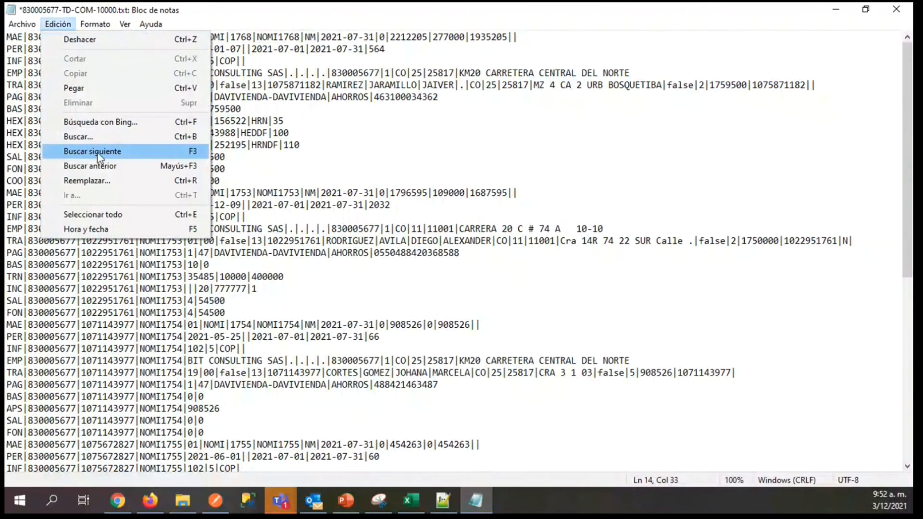
pyautogui.click(89, 181)
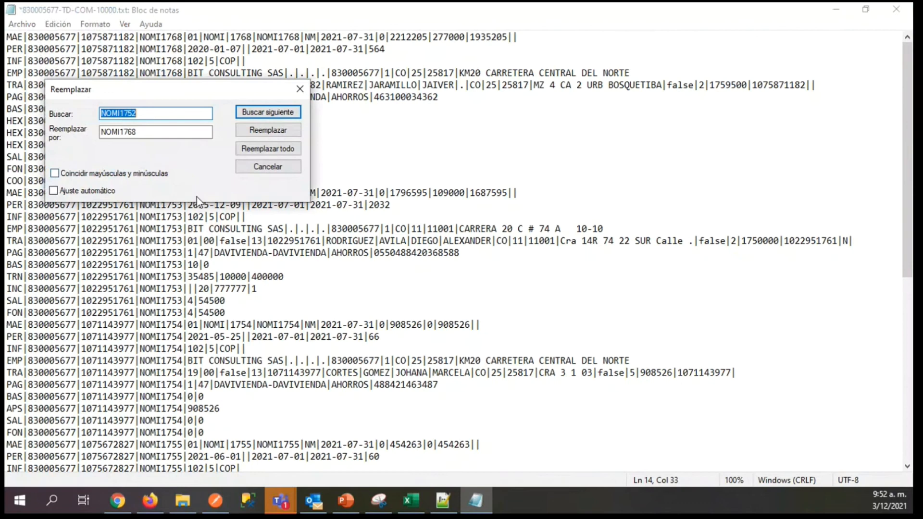
pyautogui.click(138, 112)
pyautogui.press('BackSpace')
pyautogui.write('3')
pyautogui.click(128, 134)
pyautogui.press('BackSpace')
pyautogui.write('9')
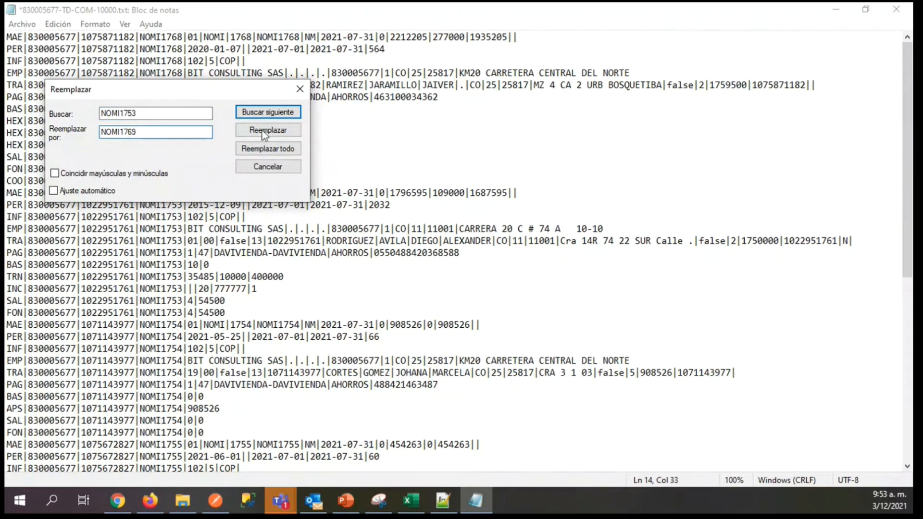
pyautogui.click(268, 148)
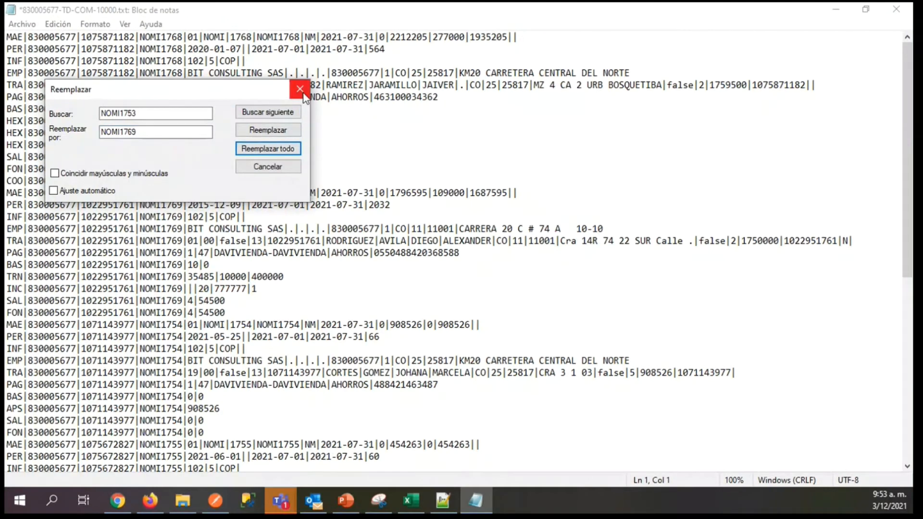
pyautogui.click(300, 90)
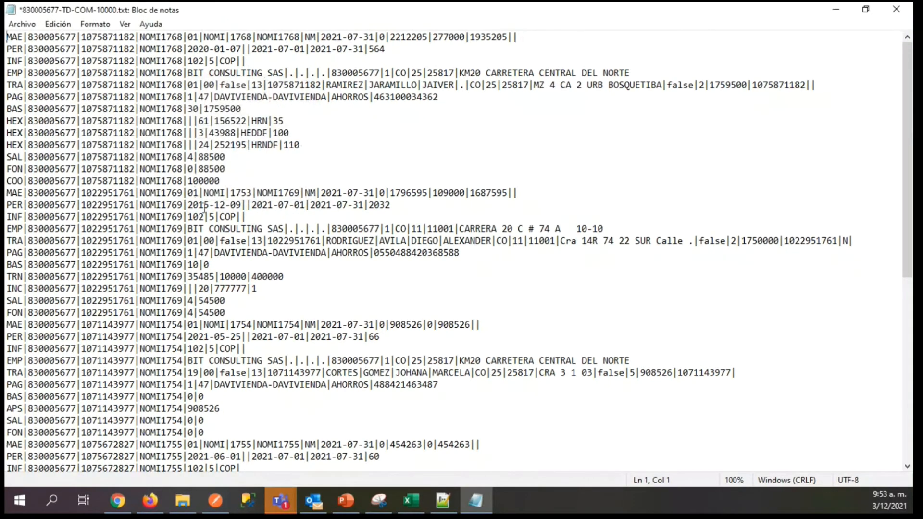
# Set the separate consecutive number in the second MAE line to 1769.
pyautogui.click(251, 192)
pyautogui.press('BackSpace')
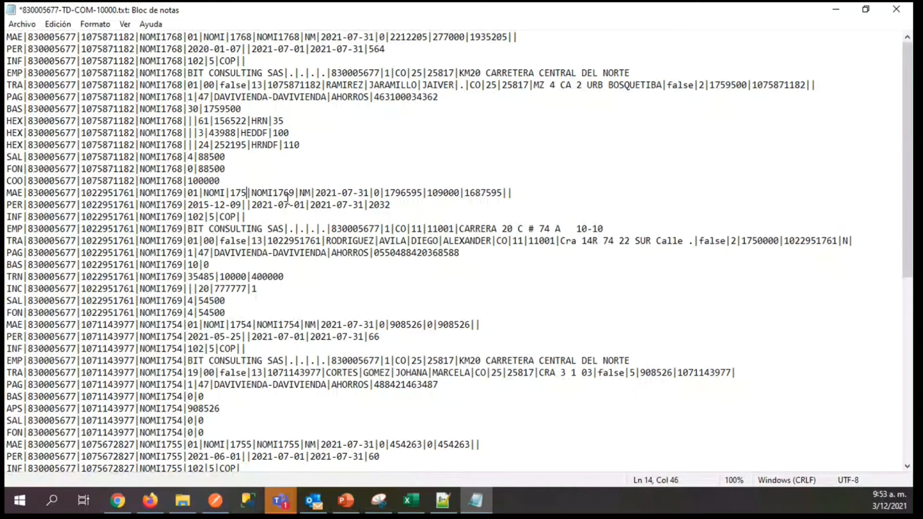
pyautogui.press('BackSpace')
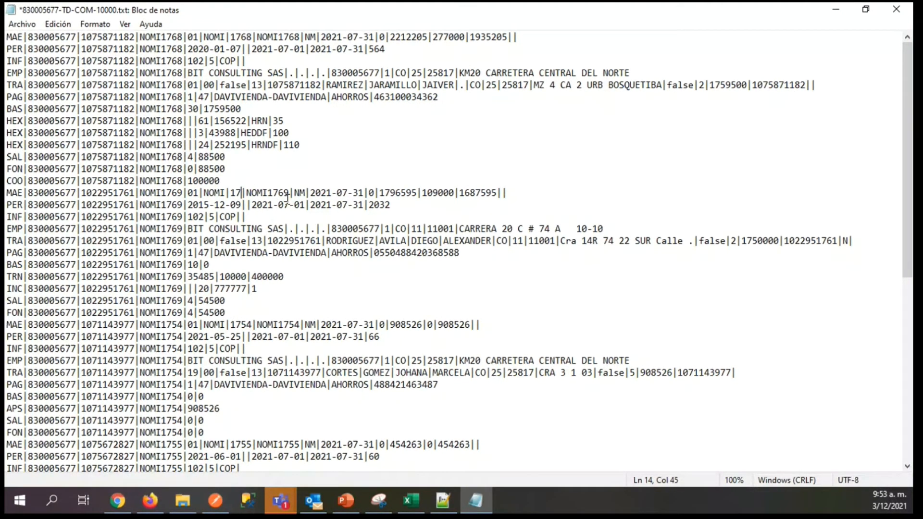
pyautogui.write('69')
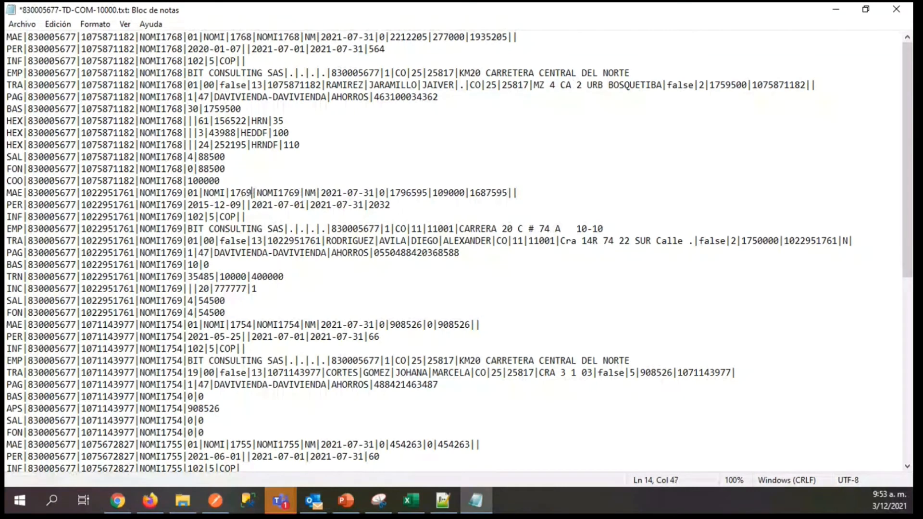
# Replace every NOMI1754 in the payroll file with NOMI1770.
pyautogui.click(169, 325)
pyautogui.click(66, 36)
pyautogui.click(58, 24)
pyautogui.click(283, 293)
pyautogui.hotkey('ctrl', 'h')
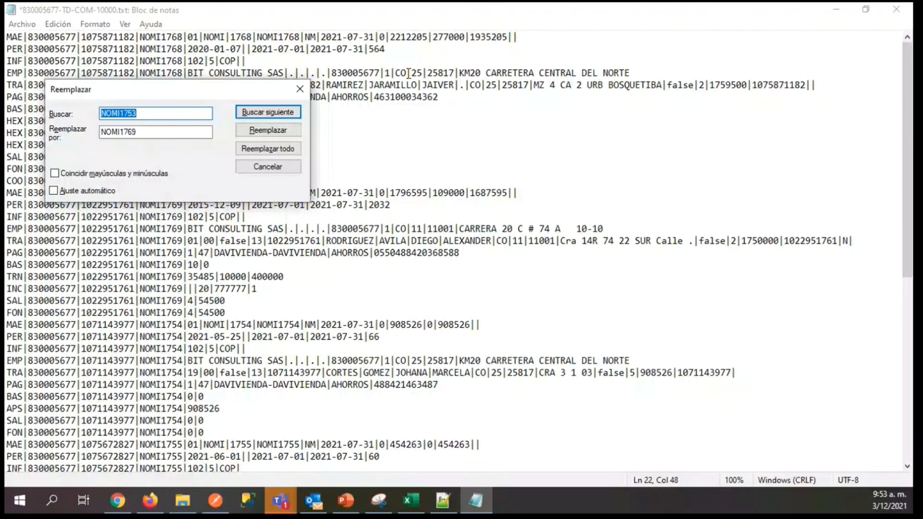
pyautogui.click(145, 114)
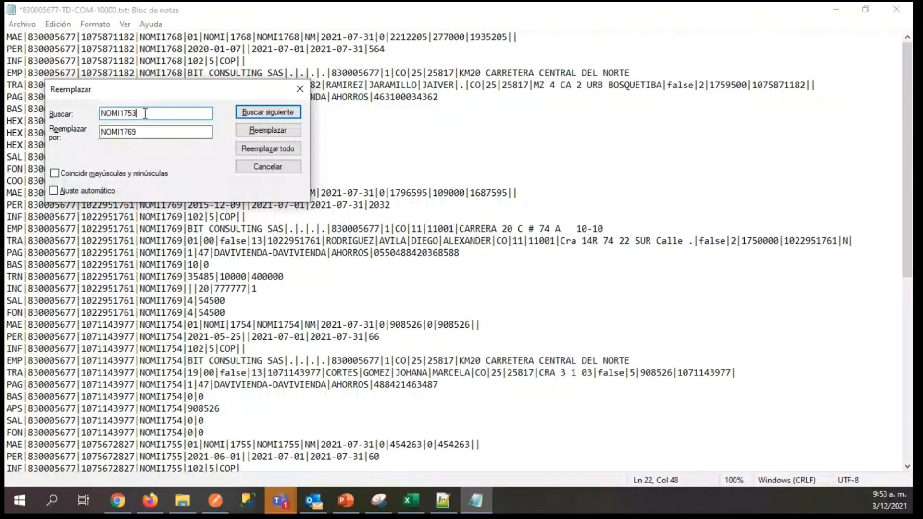
pyautogui.press('BackSpace')
pyautogui.write('4')
pyautogui.click(140, 132)
pyautogui.press('BackSpace')
pyautogui.press('BackSpace')
pyautogui.write('70')
pyautogui.click(267, 150)
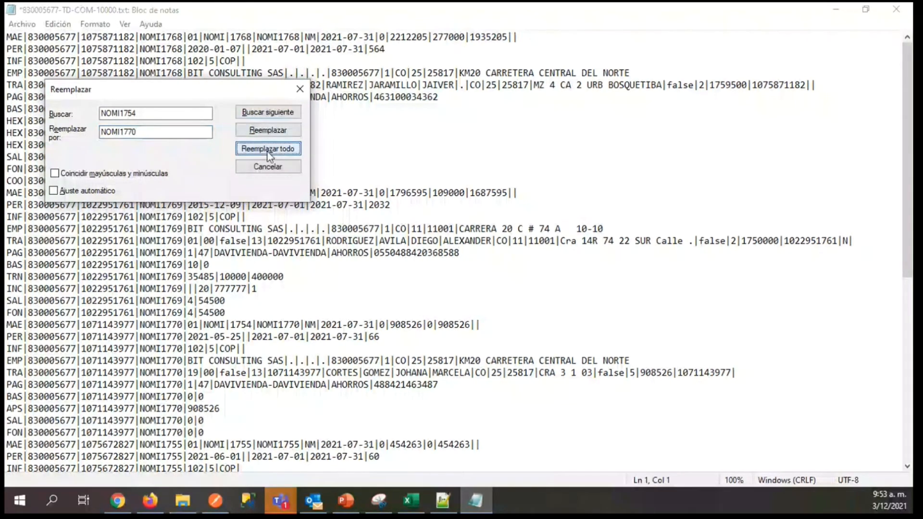
# Set the separate consecutive number in the third MAE line to 1770.
pyautogui.click(251, 324)
pyautogui.press('BackSpace')
pyautogui.press('BackSpace')
pyautogui.write('70')
# Replace every NOMI1755 in the payroll file with NOMI1771.
pyautogui.scroll(-6, 907, 193)
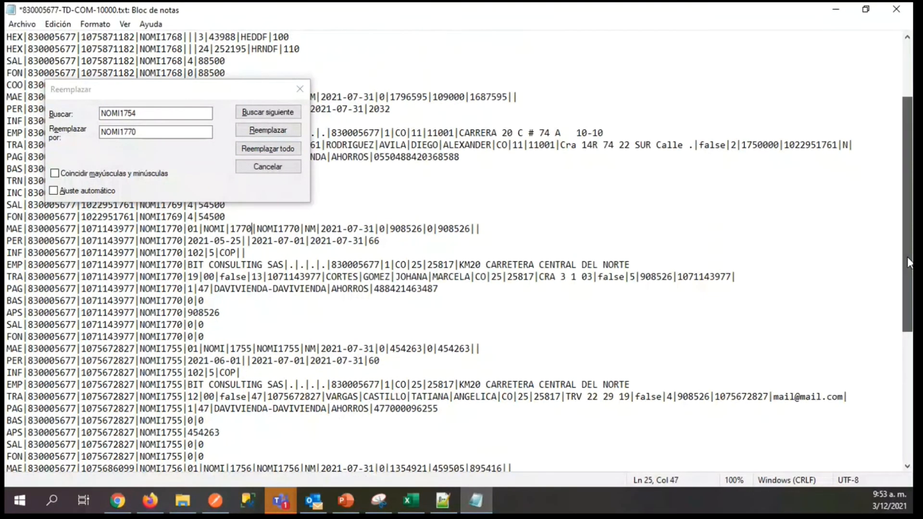
pyautogui.click(156, 114)
pyautogui.press('BackSpace')
pyautogui.write('5')
pyautogui.click(148, 132)
pyautogui.press('BackSpace')
pyautogui.write('1')
pyautogui.click(268, 149)
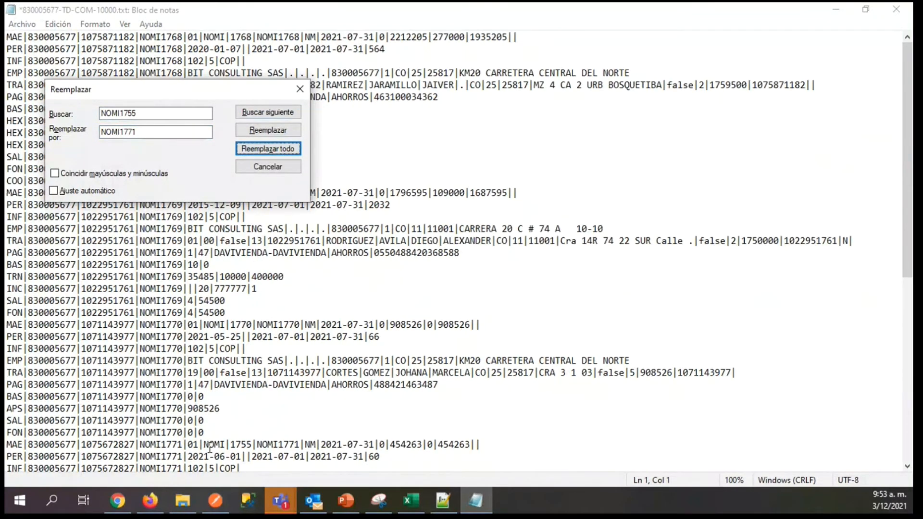
# Set the separate consecutive number in the fourth MAE line to 1771.
pyautogui.click(253, 445)
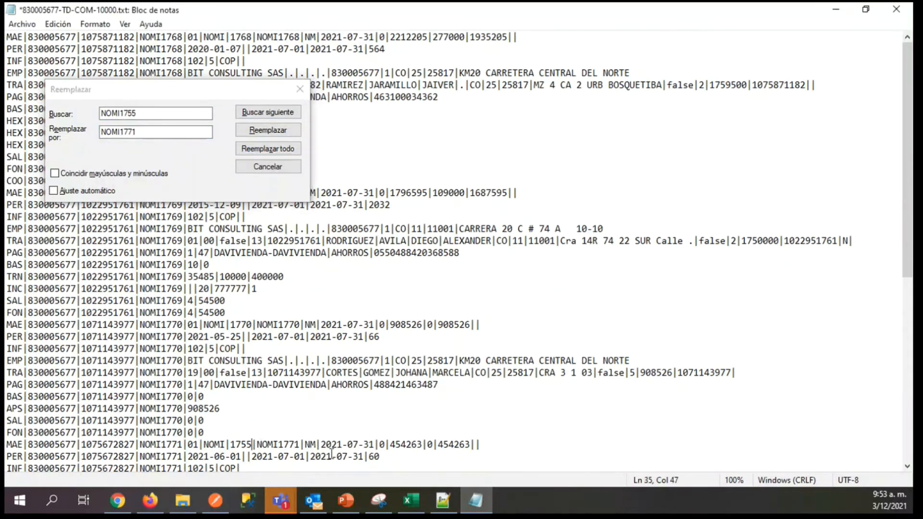
pyautogui.press('BackSpace')
pyautogui.press('BackSpace')
pyautogui.write('71')
# Replace every NOMI1756 in the payroll file with NOMI1772.
pyautogui.moveTo(907, 197); pyautogui.dragTo(897, 341)
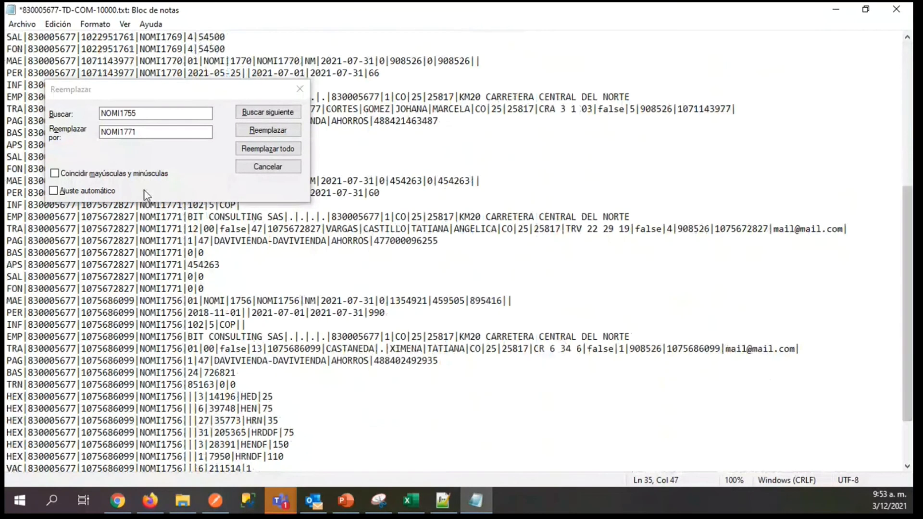
pyautogui.click(153, 114)
pyautogui.press('BackSpace')
pyautogui.write('6')
pyautogui.click(153, 133)
pyautogui.press('BackSpace')
pyautogui.write('2')
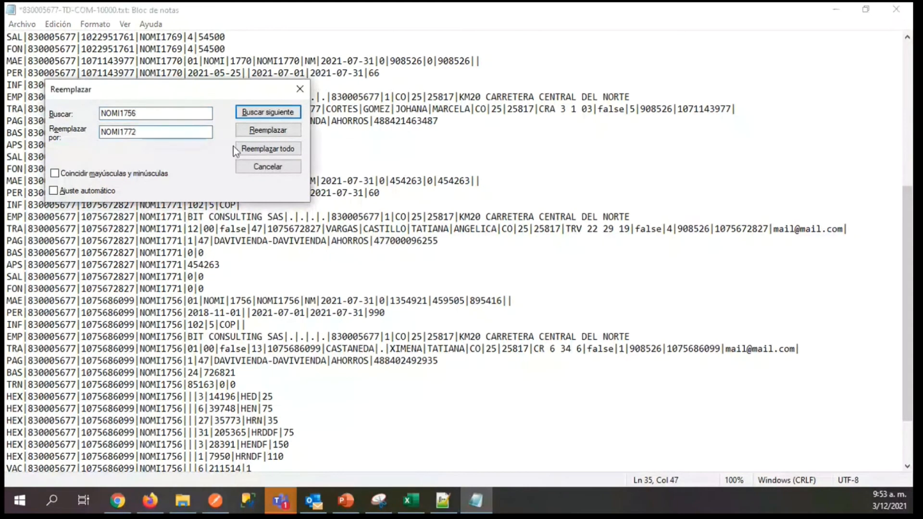
pyautogui.click(265, 150)
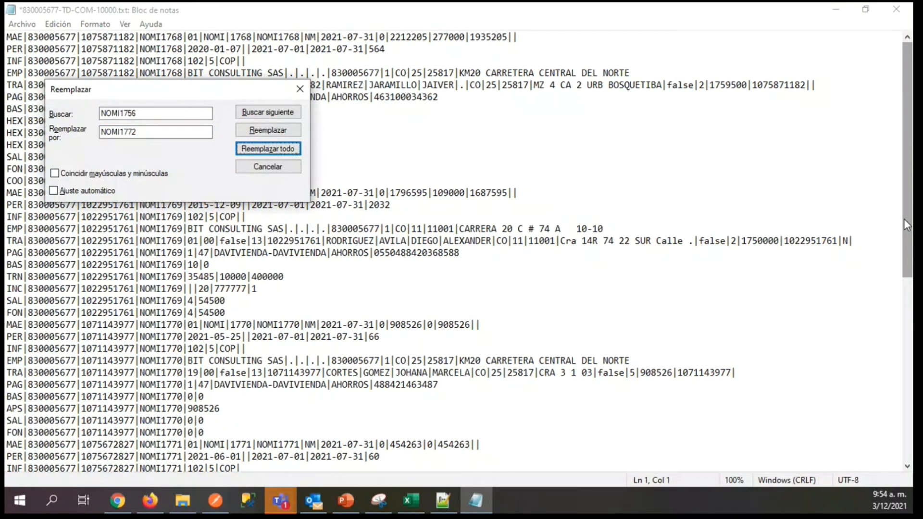
# Set the separate consecutive number in the fifth MAE line to 1772 and save the payroll text file.
pyautogui.press('Escape')
pyautogui.hotkey('ctrl', 's')
# Examine the final e-mail field of the TRA worker lines across the employees' documents in the payroll file.
pyautogui.click(814, 86)
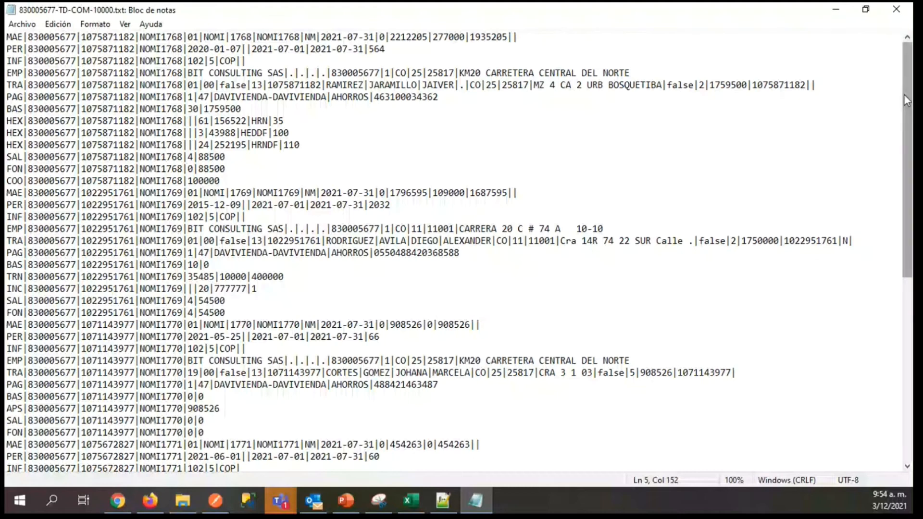
pyautogui.moveTo(903, 94); pyautogui.dragTo(904, 114)
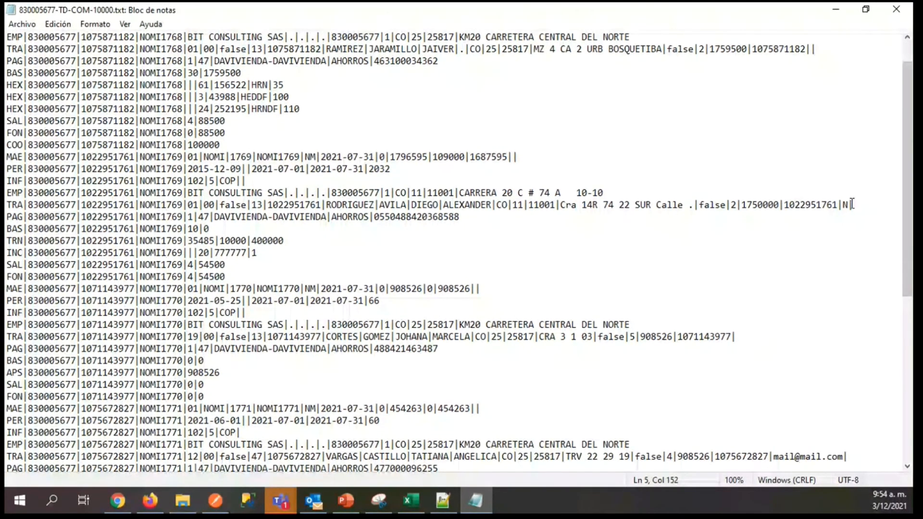
pyautogui.moveTo(852, 205); pyautogui.dragTo(842, 204)
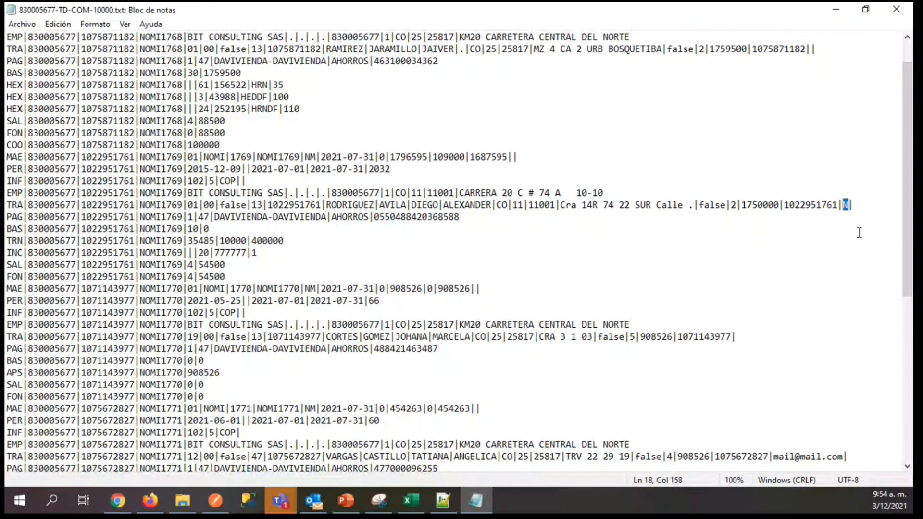
pyautogui.click(811, 49)
pyautogui.moveTo(909, 150); pyautogui.dragTo(908, 249)
pyautogui.moveTo(773, 277); pyautogui.dragTo(808, 283)
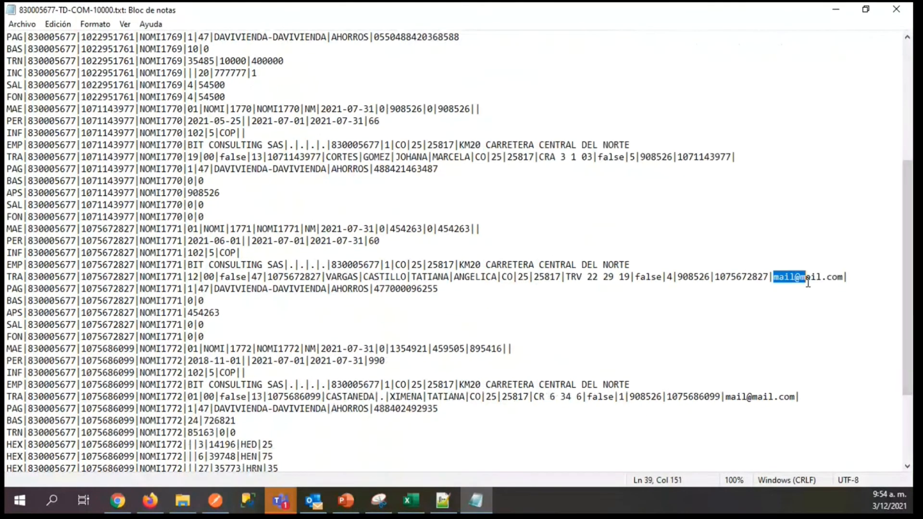
pyautogui.moveTo(808, 283); pyautogui.dragTo(843, 279)
pyautogui.moveTo(907, 223); pyautogui.dragTo(886, 275)
pyautogui.moveTo(726, 301); pyautogui.dragTo(792, 298)
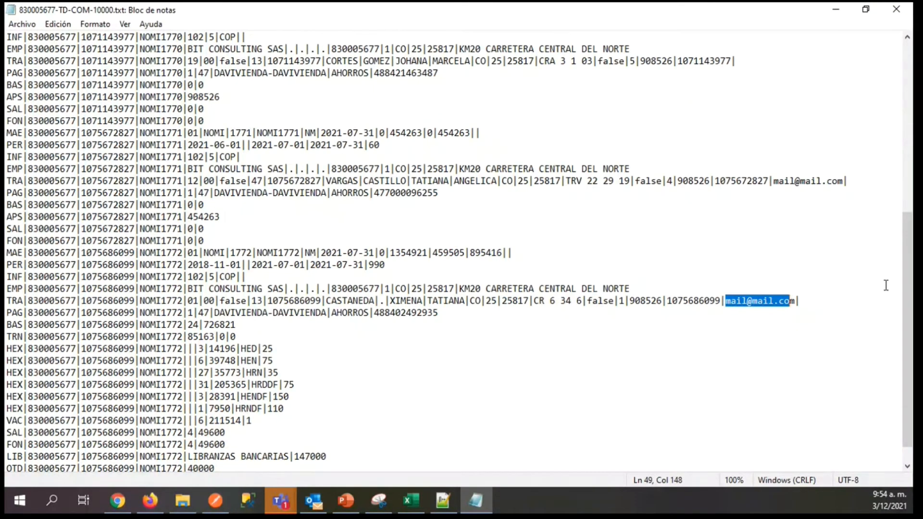
pyautogui.moveTo(907, 288); pyautogui.dragTo(798, 55)
pyautogui.click(92, 169)
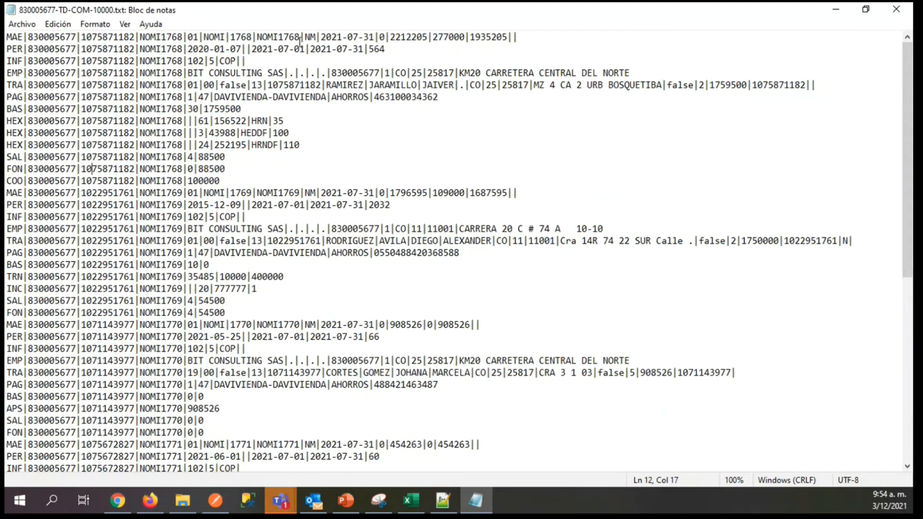
pyautogui.click(865, 9)
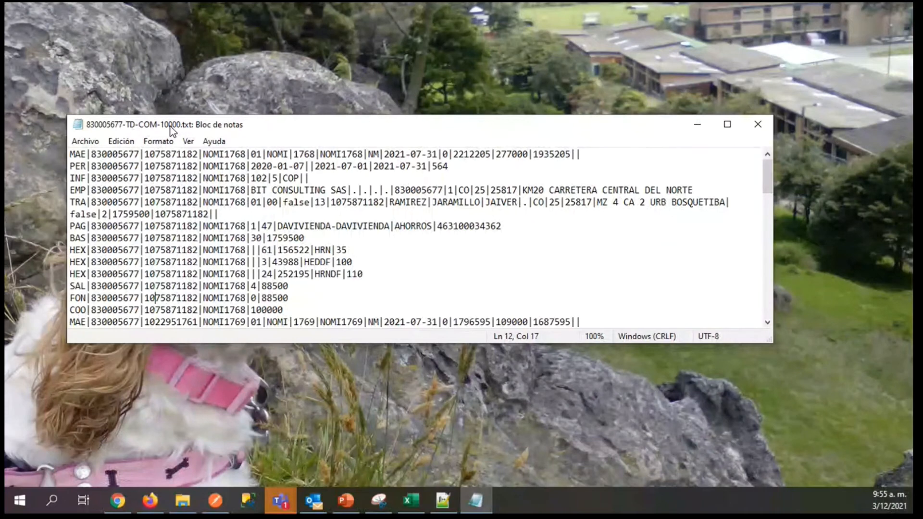
pyautogui.click(727, 125)
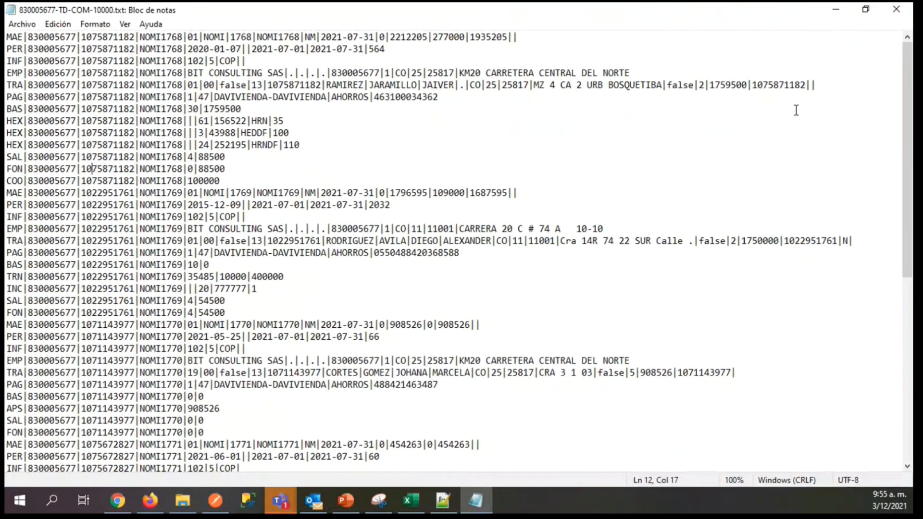
# Switch to Documénteme in Firefox, close the NOMI602 PDF tab and open Cargue Planos Nomina Electrónica.
pyautogui.click(150, 501)
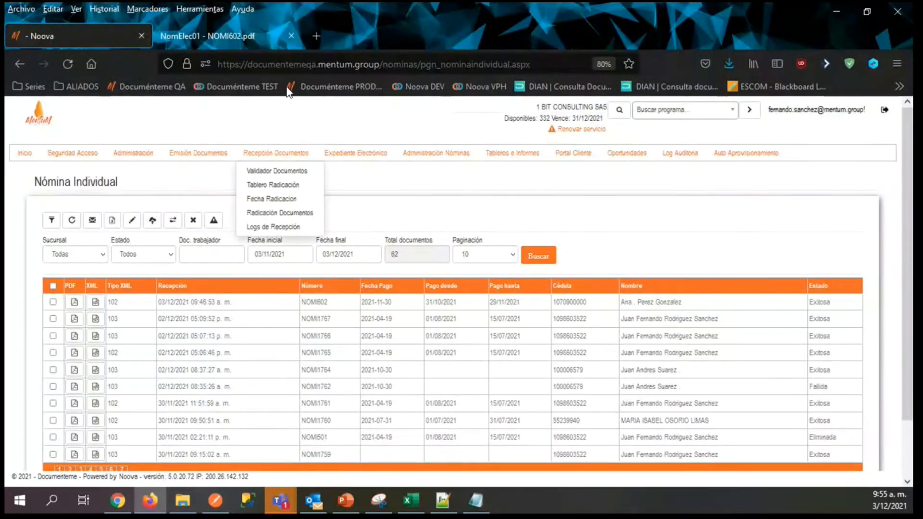
pyautogui.click(292, 36)
pyautogui.moveTo(425, 157)
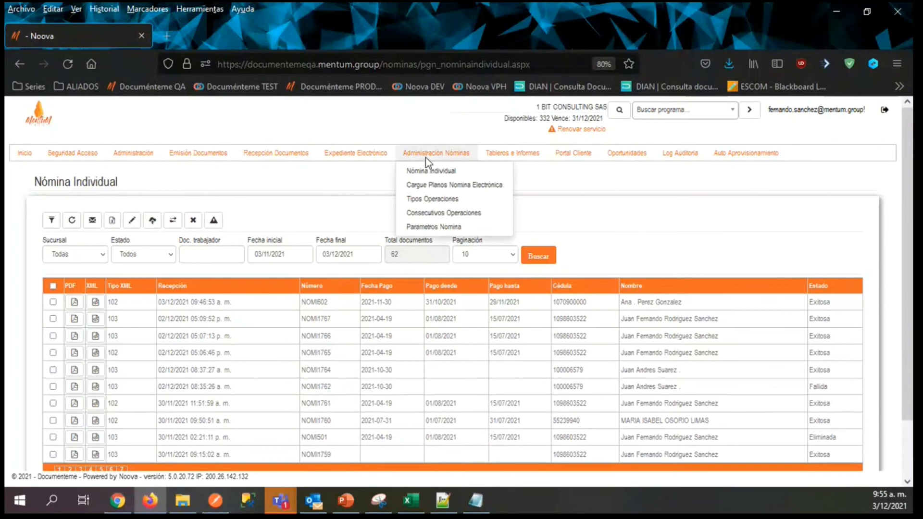
pyautogui.click(426, 189)
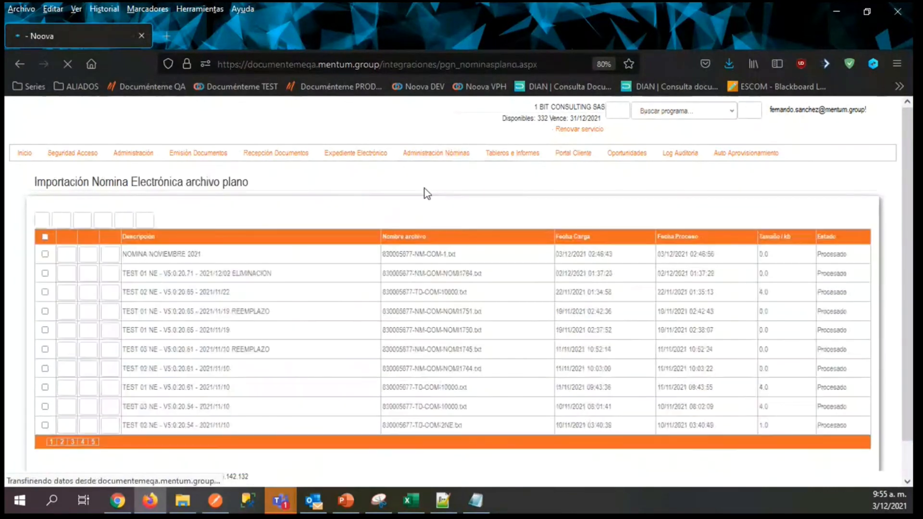
# Start a new payroll flat-file upload with the description NOMINA NOVIEMBRE 2021 II.
pyautogui.click(43, 220)
pyautogui.click(308, 284)
pyautogui.click(309, 286)
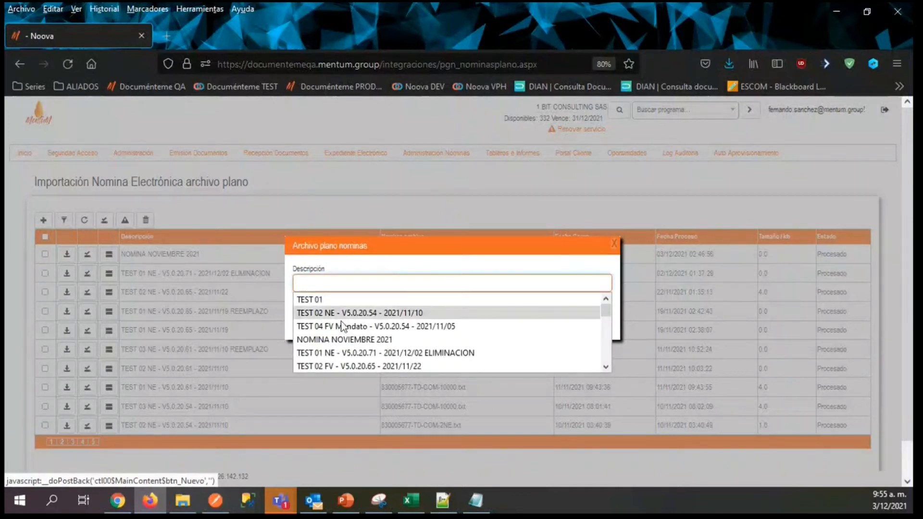
pyautogui.click(344, 339)
pyautogui.click(385, 285)
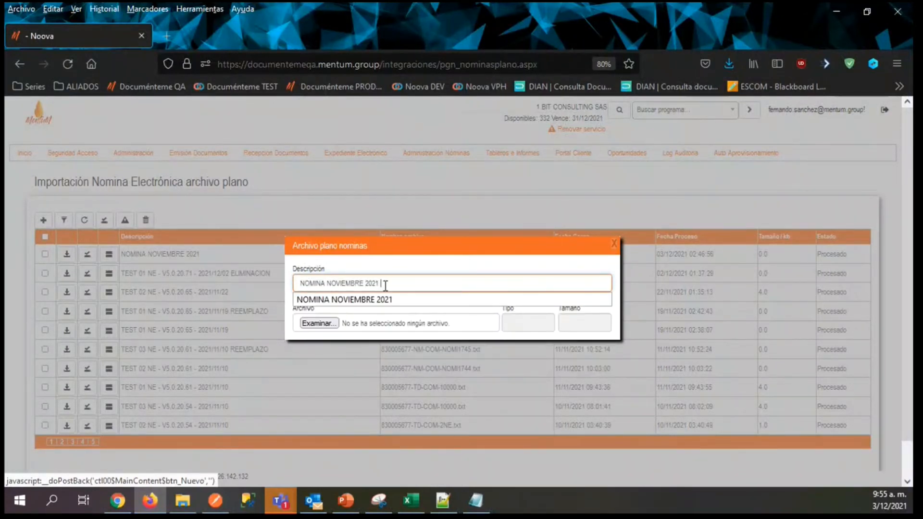
pyautogui.write('II')
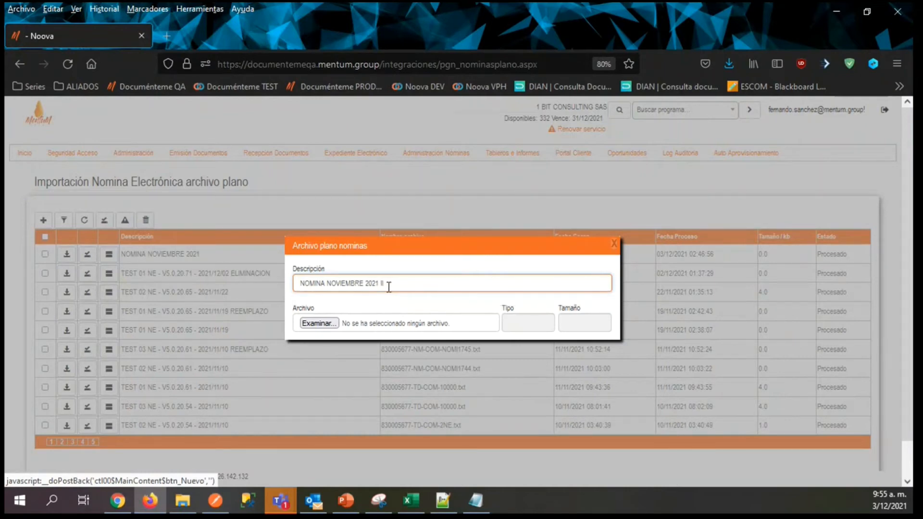
pyautogui.click(319, 323)
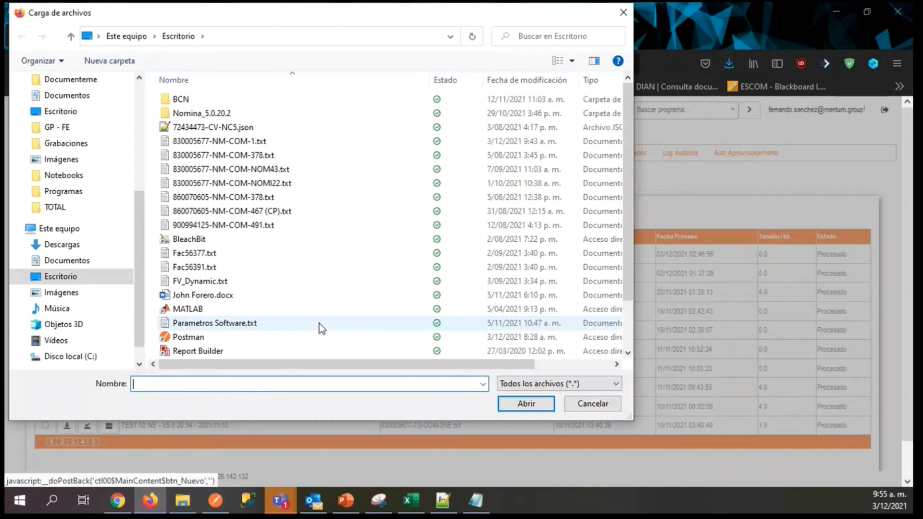
pyautogui.hotkey('alt', 'Tab')
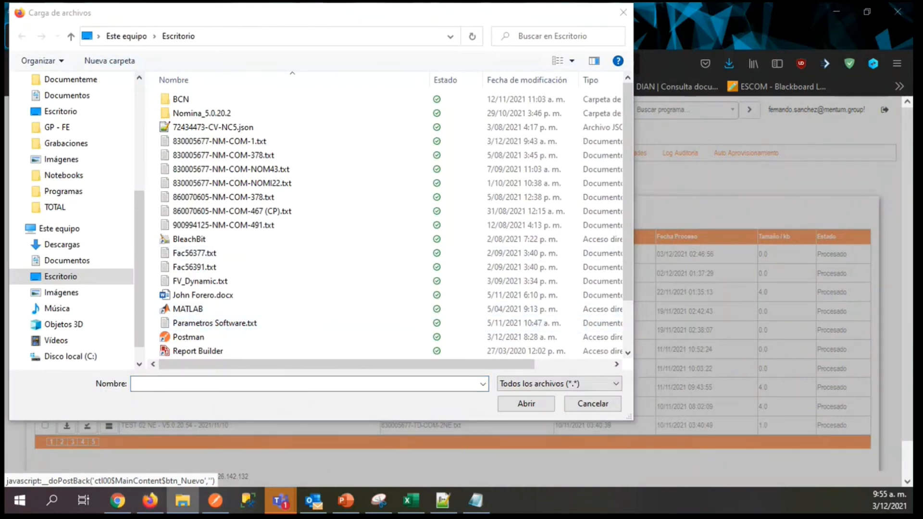
pyautogui.click(223, 39)
pyautogui.hotkey('ctrl', 'v')
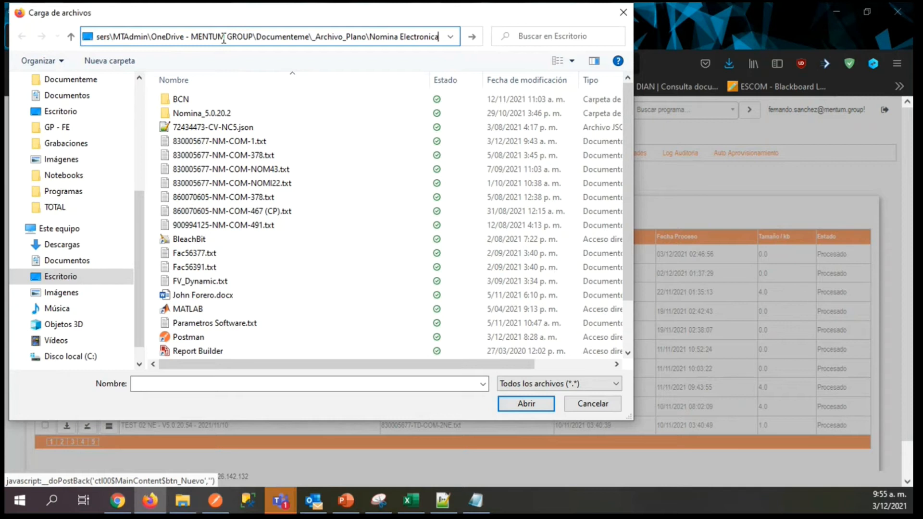
pyautogui.press('Return')
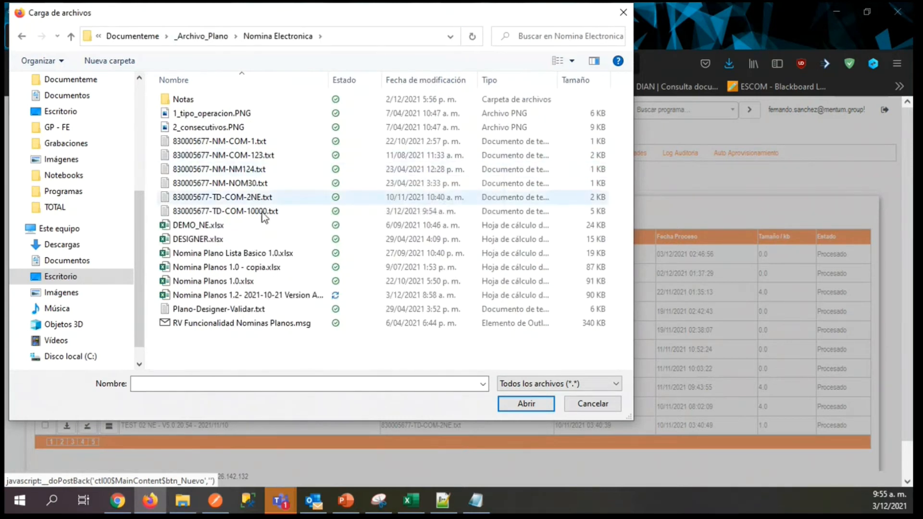
pyautogui.click(262, 212)
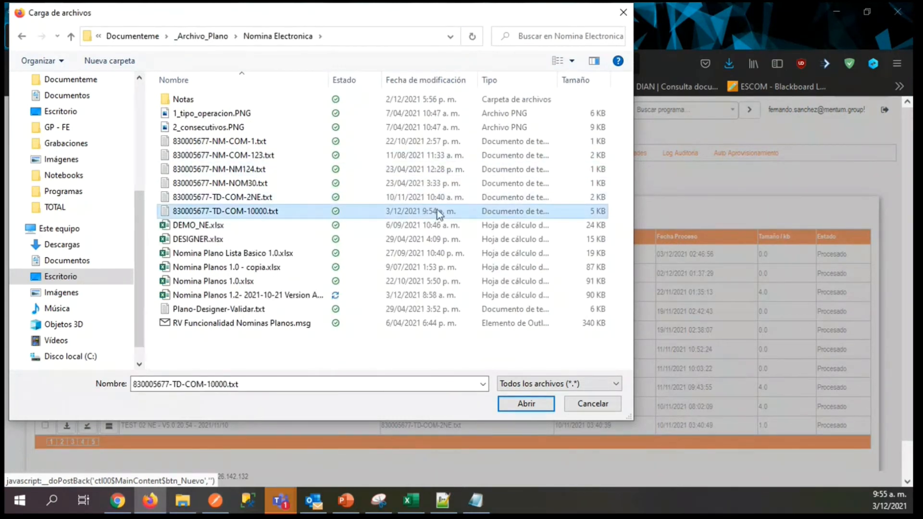
pyautogui.click(525, 404)
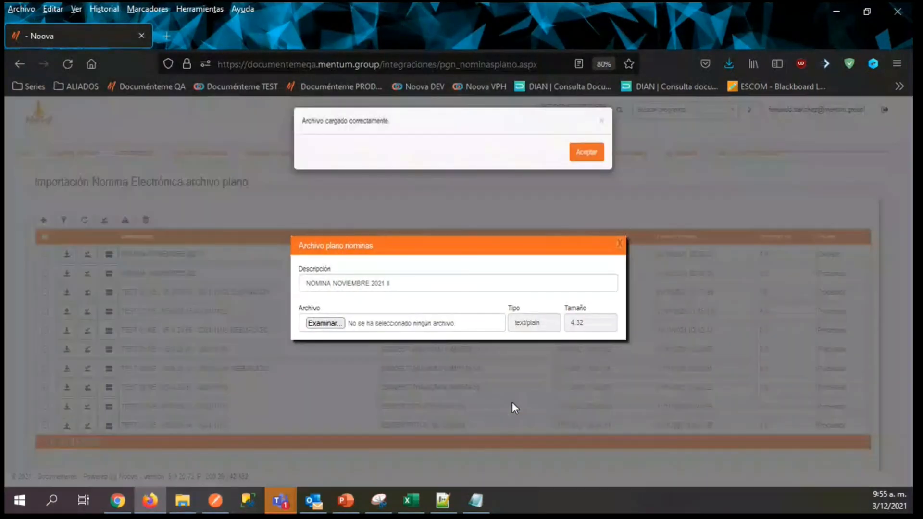
pyautogui.click(587, 153)
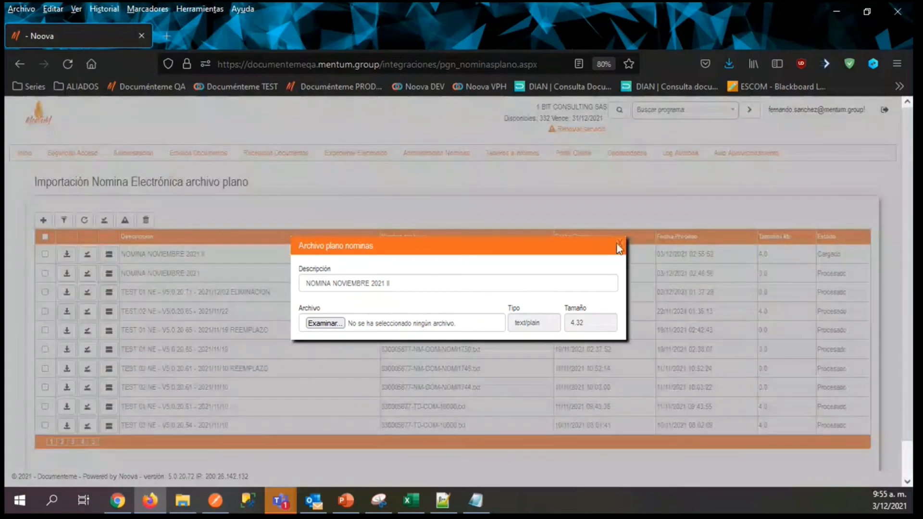
# Close the upload dialog and process the NOMINA NOVIEMBRE 2021 II flat file.
pyautogui.click(619, 246)
pyautogui.click(92, 257)
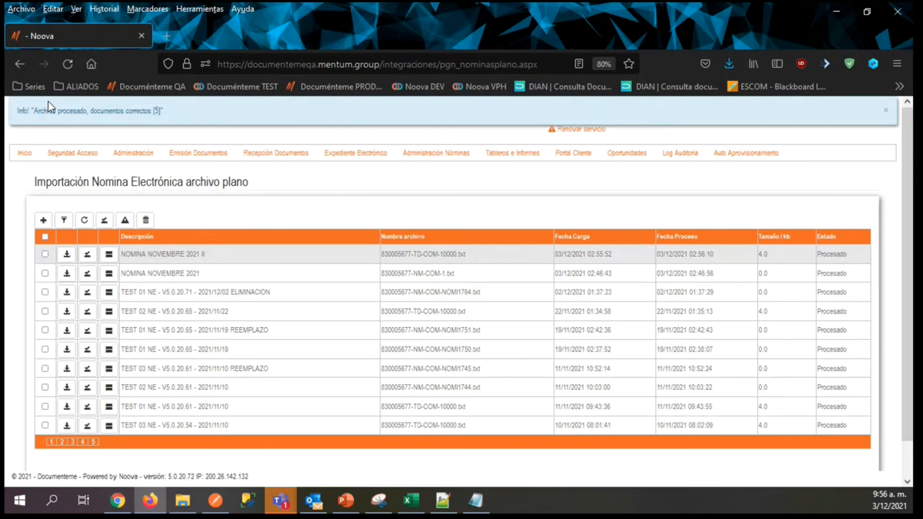
pyautogui.moveTo(436, 154)
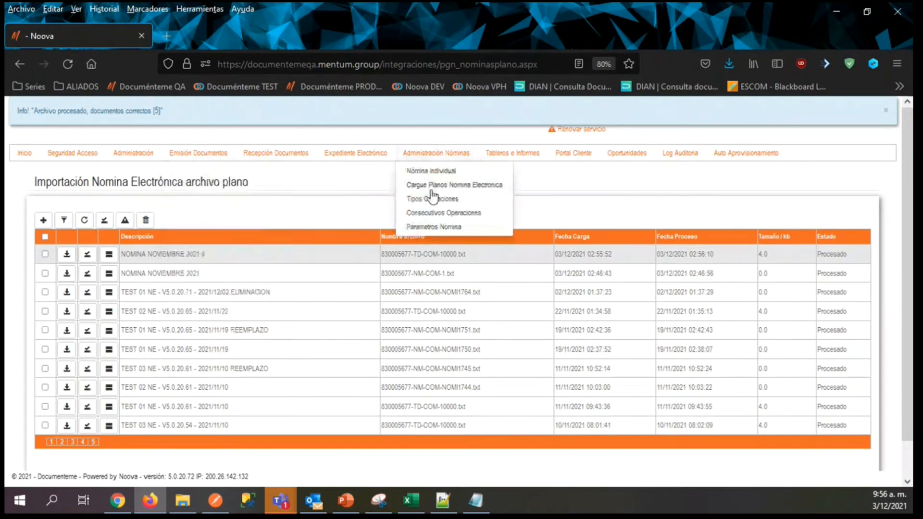
# Go to Nómina Individual and open the PDF of payroll document NOMI1772 in Firefox.
pyautogui.click(425, 184)
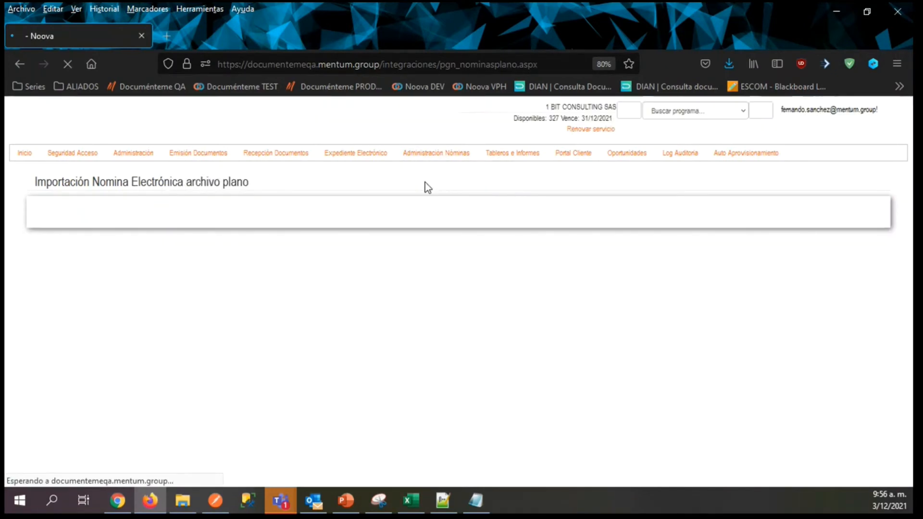
pyautogui.moveTo(423, 179)
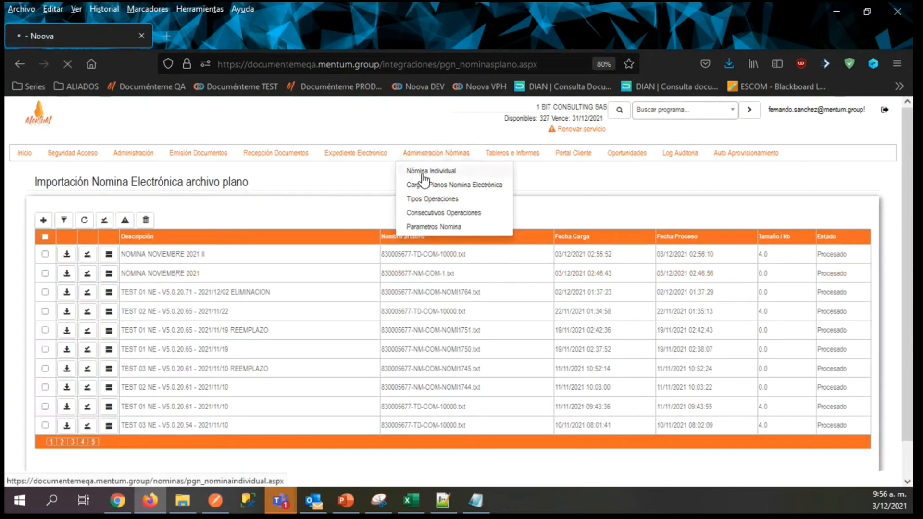
pyautogui.click(423, 176)
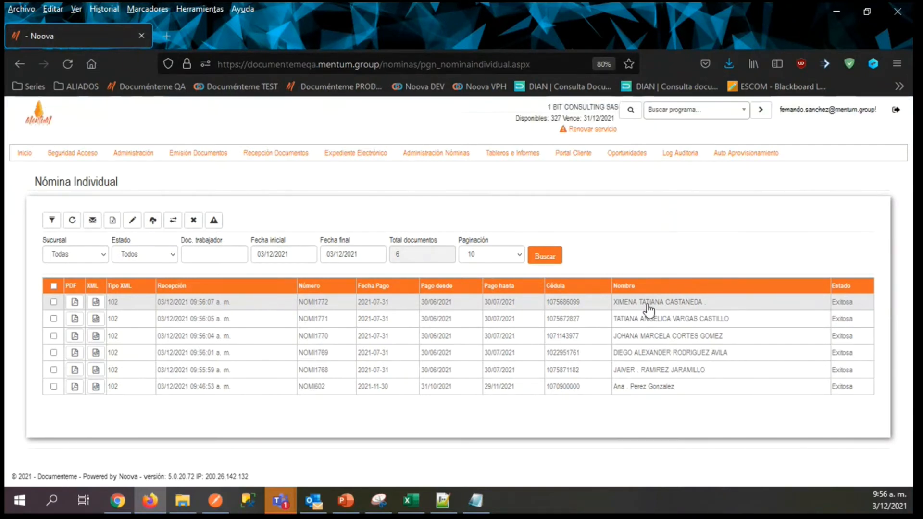
pyautogui.click(82, 304)
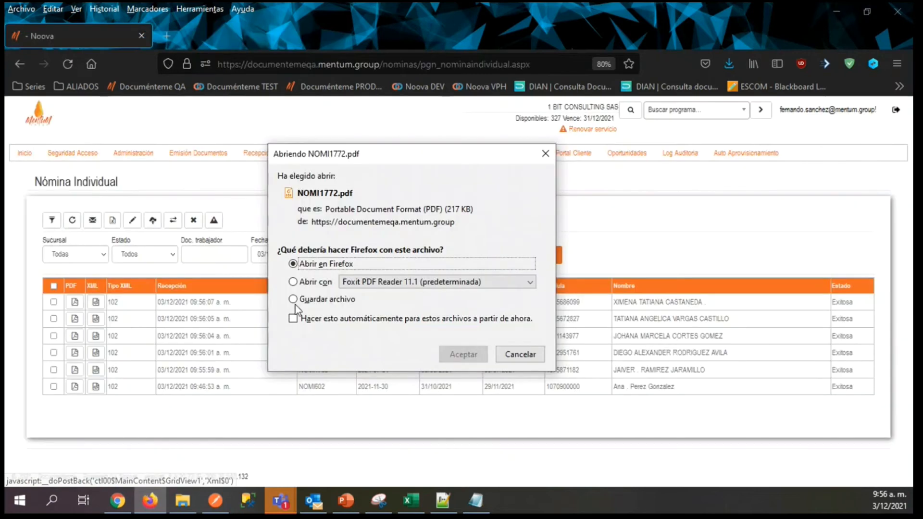
pyautogui.click(458, 354)
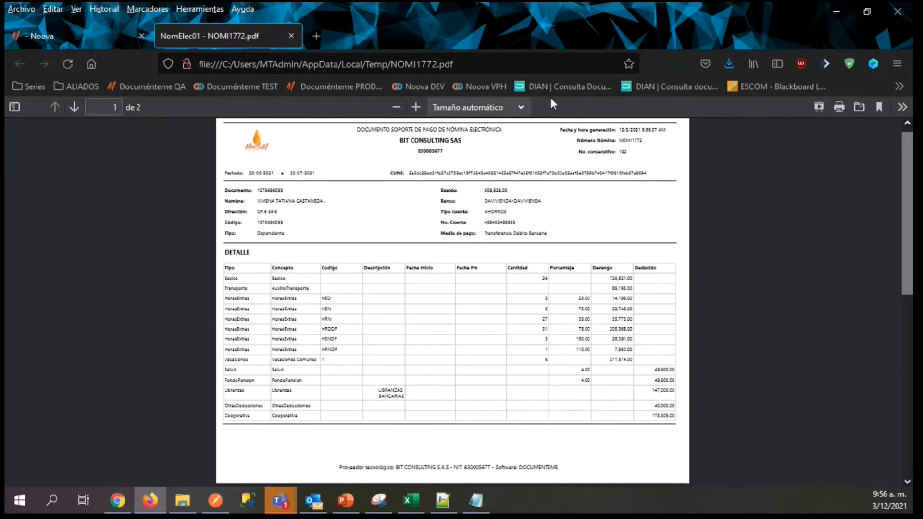
# Examine the vacation, other deductions and cooperative lines and the rest of the NOMI1772 PDF, and close its tab.
pyautogui.click(416, 106)
pyautogui.scroll(-2, 231, 281)
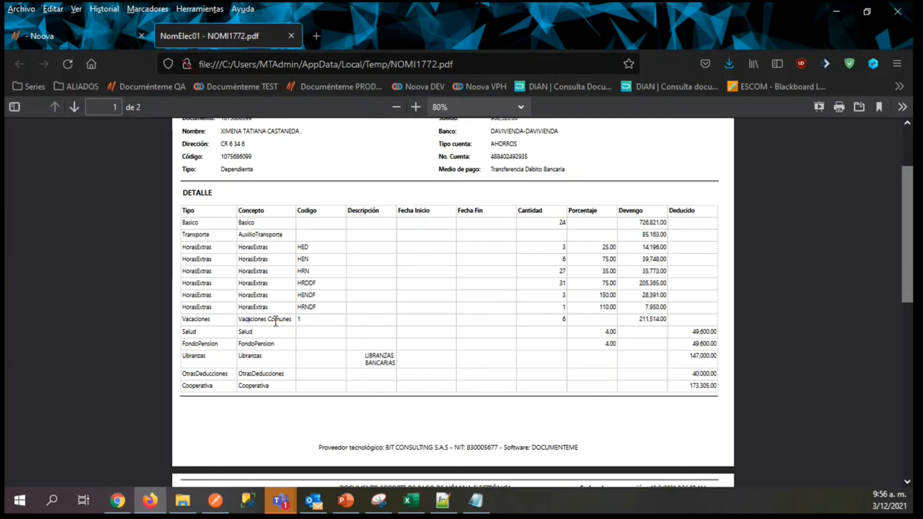
pyautogui.moveTo(276, 321); pyautogui.dragTo(293, 322)
pyautogui.moveTo(190, 320); pyautogui.dragTo(268, 324)
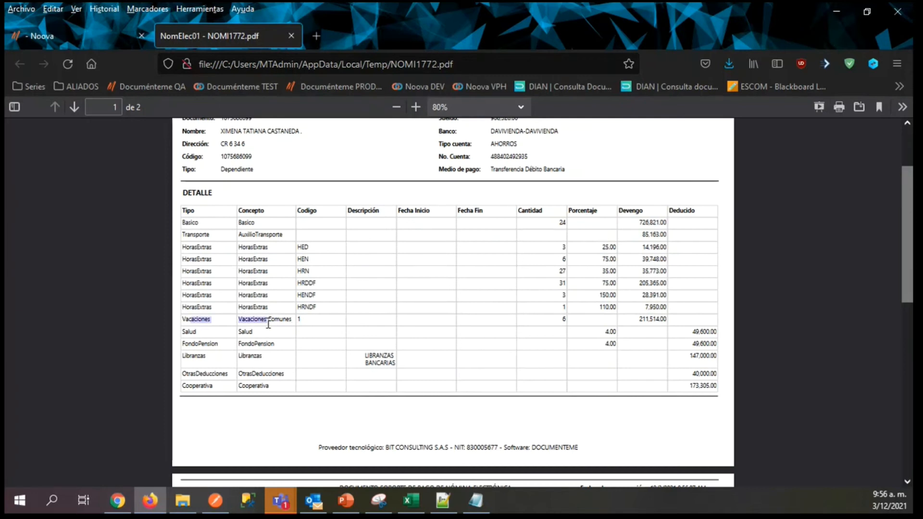
pyautogui.click(269, 322)
pyautogui.moveTo(242, 355); pyautogui.dragTo(275, 375)
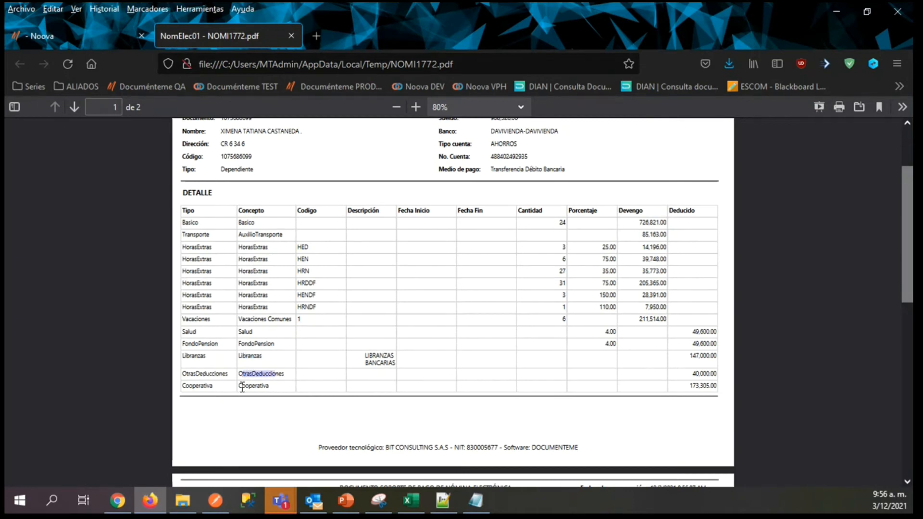
pyautogui.moveTo(242, 388); pyautogui.dragTo(254, 387)
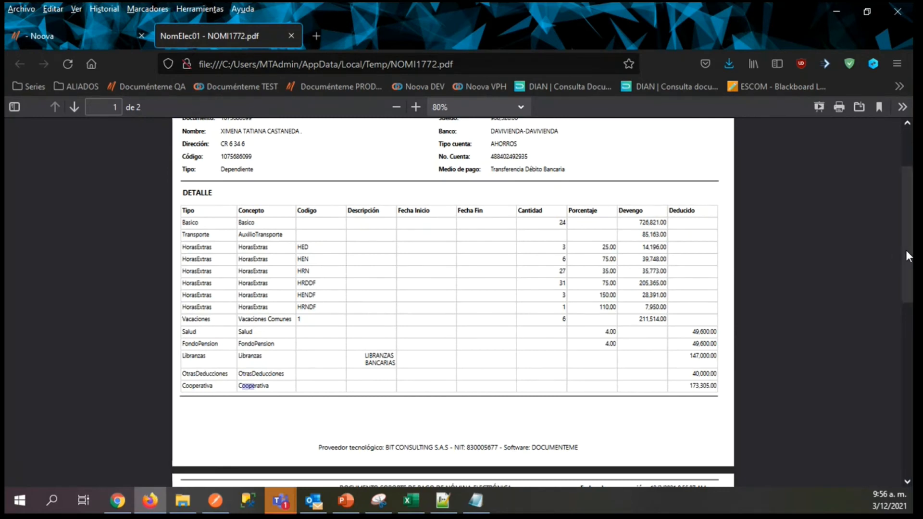
pyautogui.scroll(-3, 906, 250)
pyautogui.moveTo(903, 292); pyautogui.dragTo(867, 172)
pyautogui.click(291, 36)
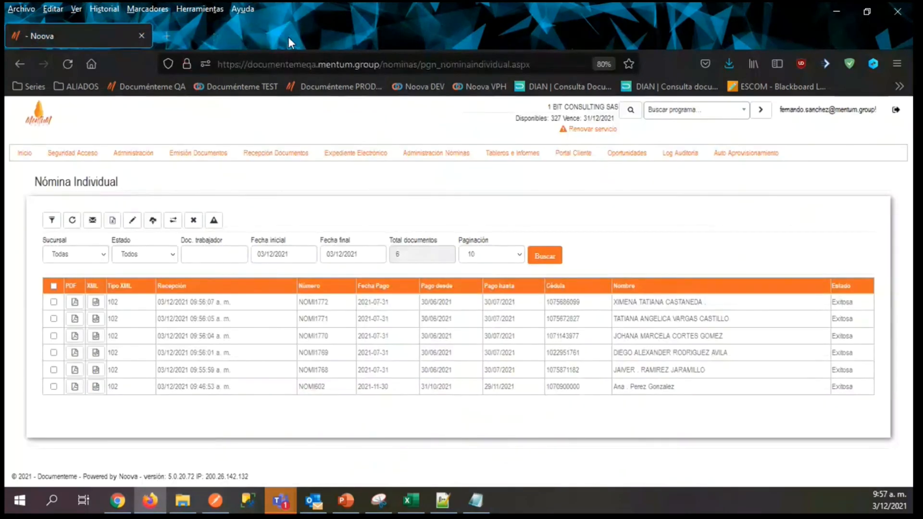
# Open the Reporte Integración page from the administration options.
pyautogui.moveTo(507, 152)
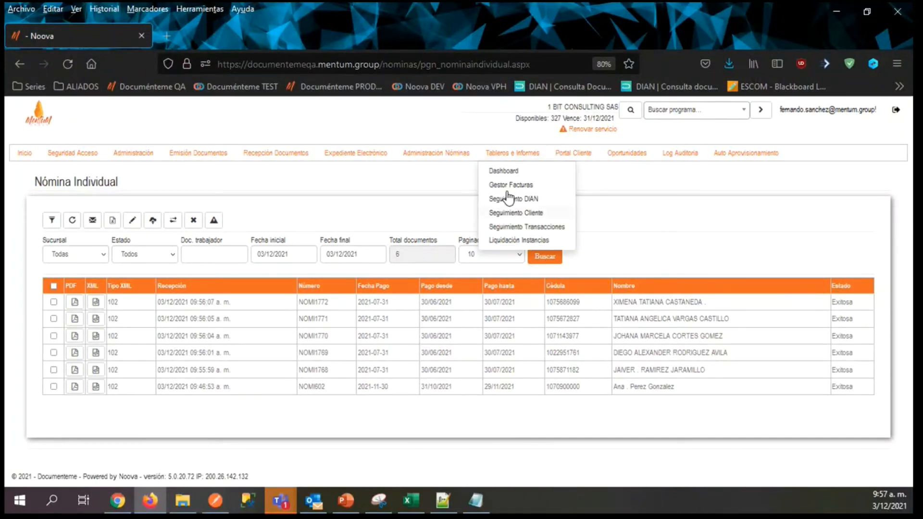
pyautogui.moveTo(128, 145)
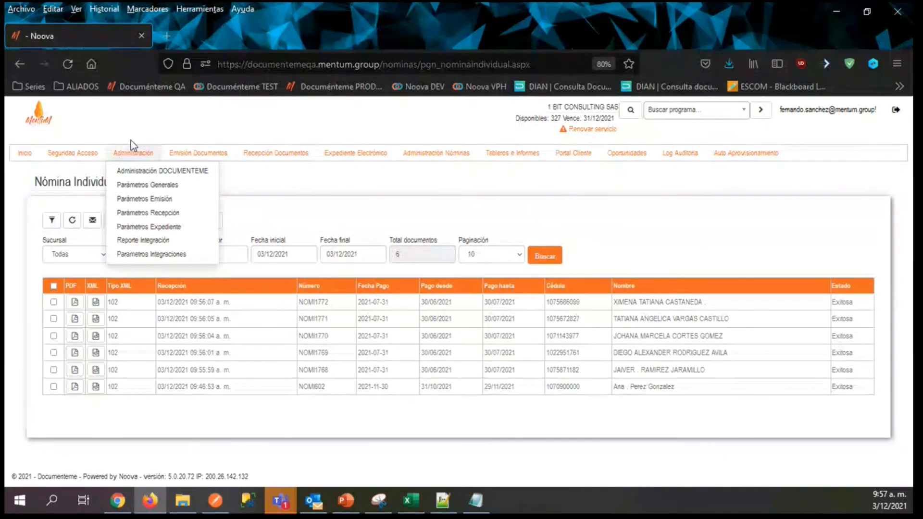
pyautogui.click(127, 244)
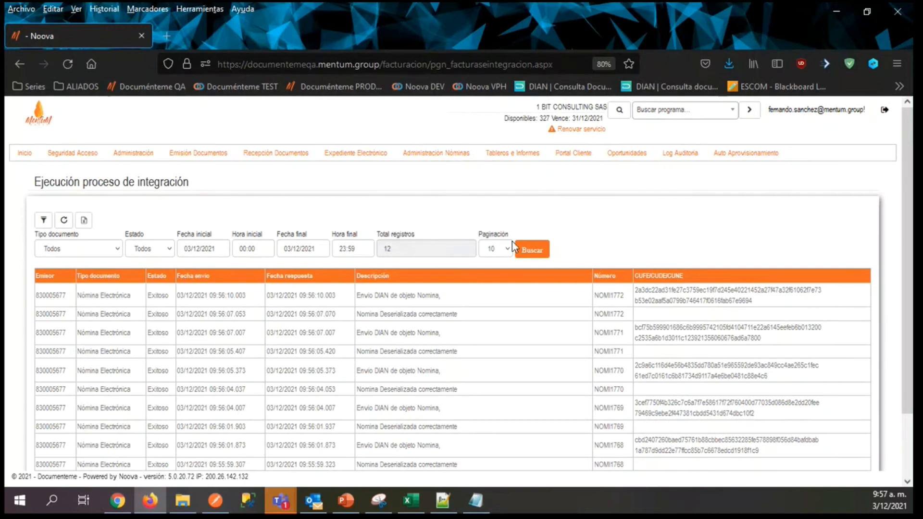
# Filter the integration report by document type Nómina Electrónica with the start date 03/11/2021.
pyautogui.click(67, 250)
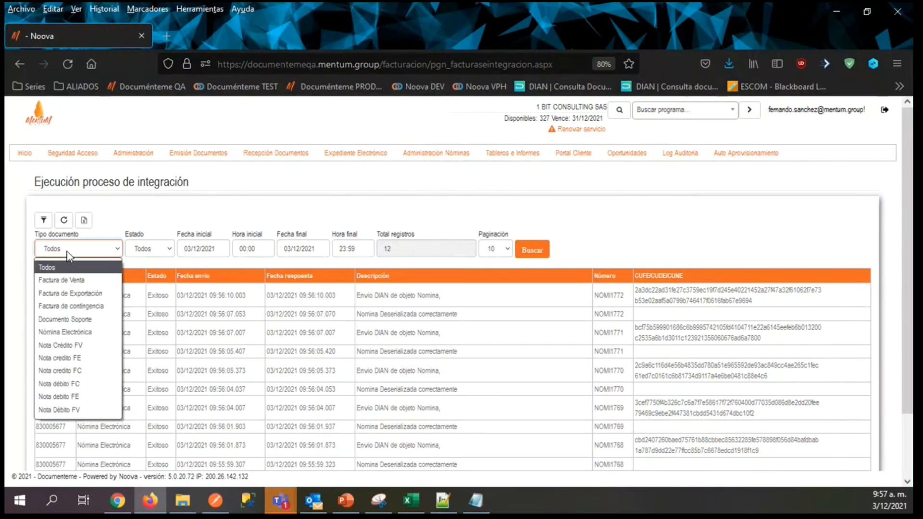
pyautogui.click(75, 332)
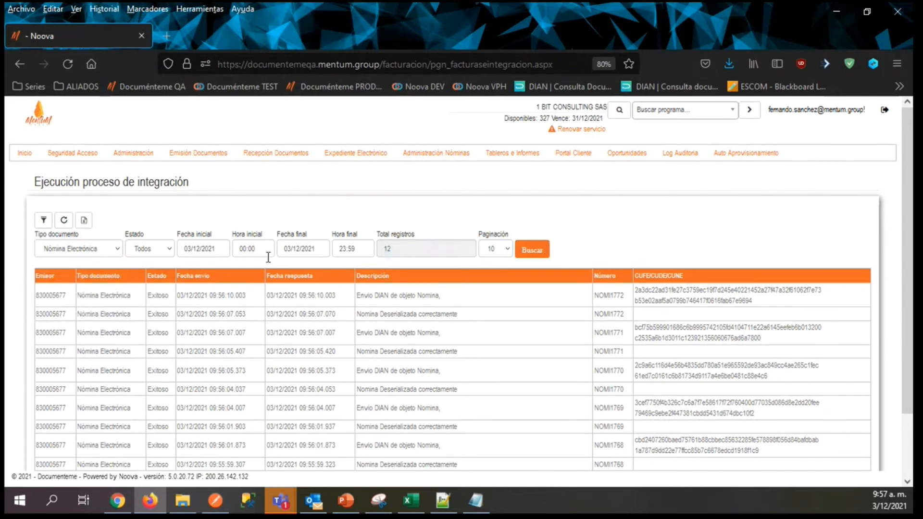
pyautogui.click(190, 249)
pyautogui.click(201, 248)
pyautogui.press('BackSpace')
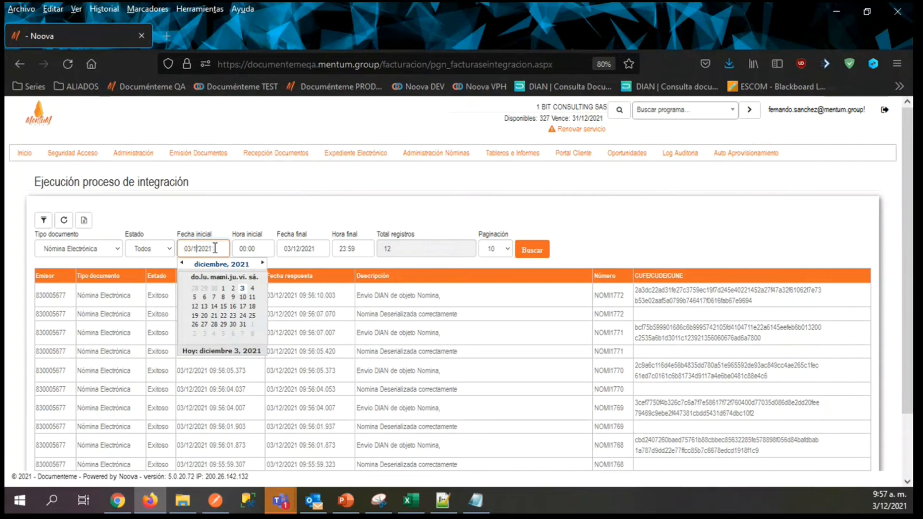
pyautogui.write('1')
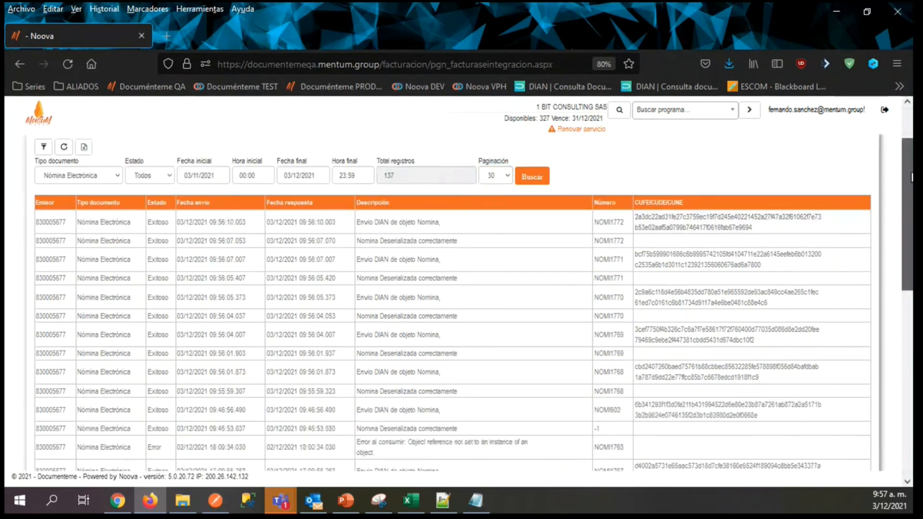
# Look through result pages 2 to 5 of the integration report for payroll records with errors.
pyautogui.moveTo(908, 184); pyautogui.dragTo(911, 369)
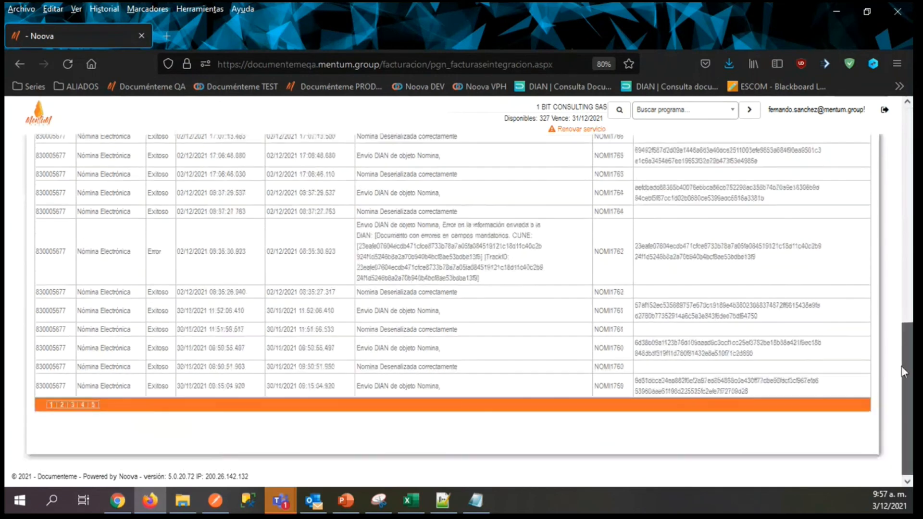
pyautogui.click(62, 407)
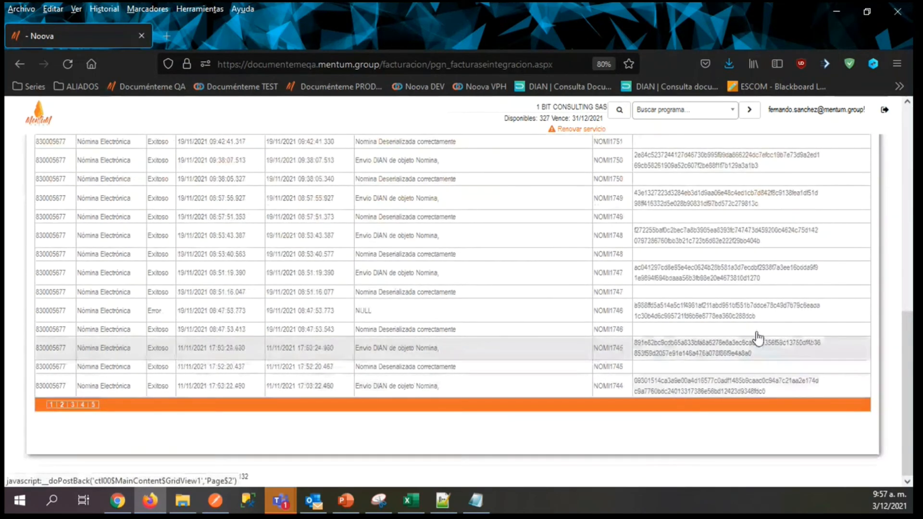
pyautogui.moveTo(902, 369); pyautogui.dragTo(91, 443)
pyautogui.click(72, 405)
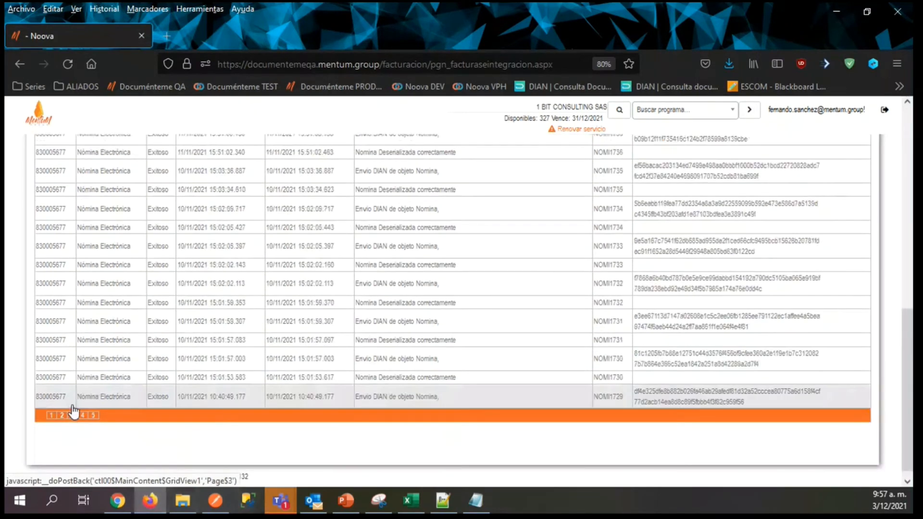
pyautogui.moveTo(909, 360); pyautogui.dragTo(865, 368)
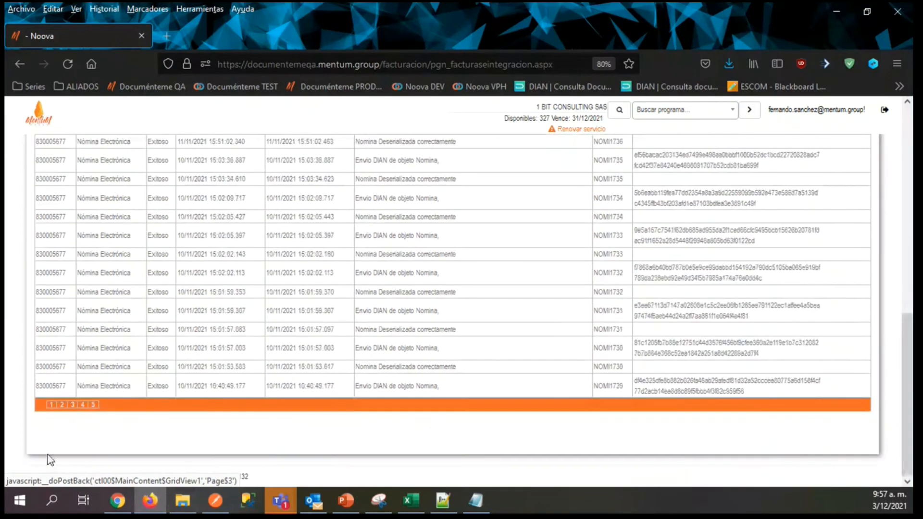
pyautogui.click(84, 405)
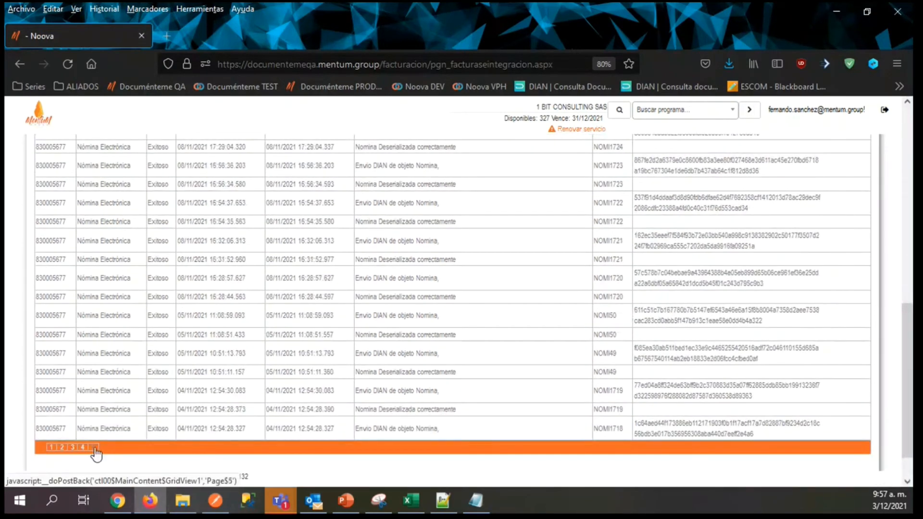
pyautogui.click(95, 448)
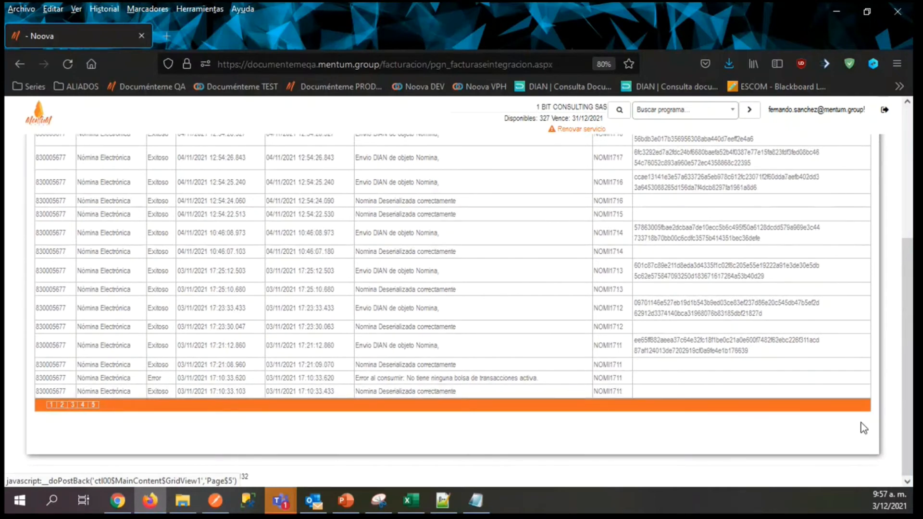
pyautogui.scroll(4, 891, 435)
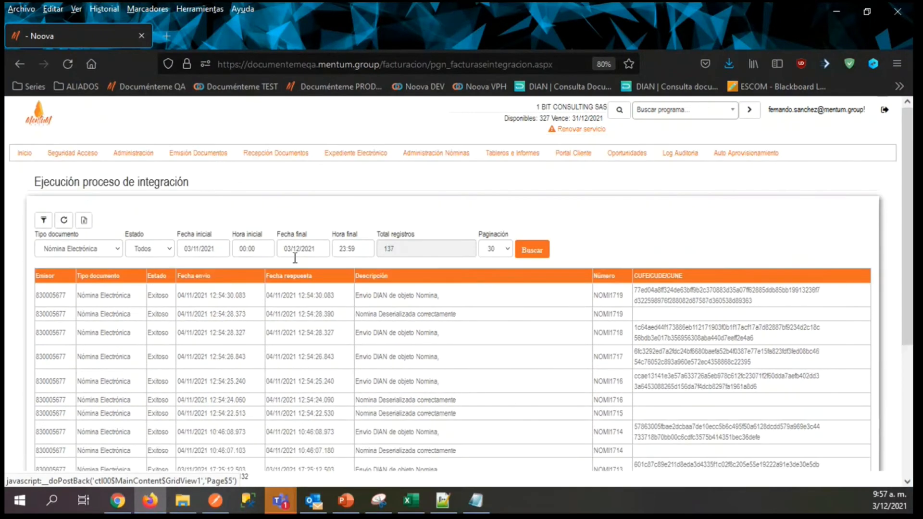
# Search the integration report for the date range 03/10/2021 to 03/11/2021.
pyautogui.click(201, 249)
pyautogui.press('BackSpace')
pyautogui.write('0')
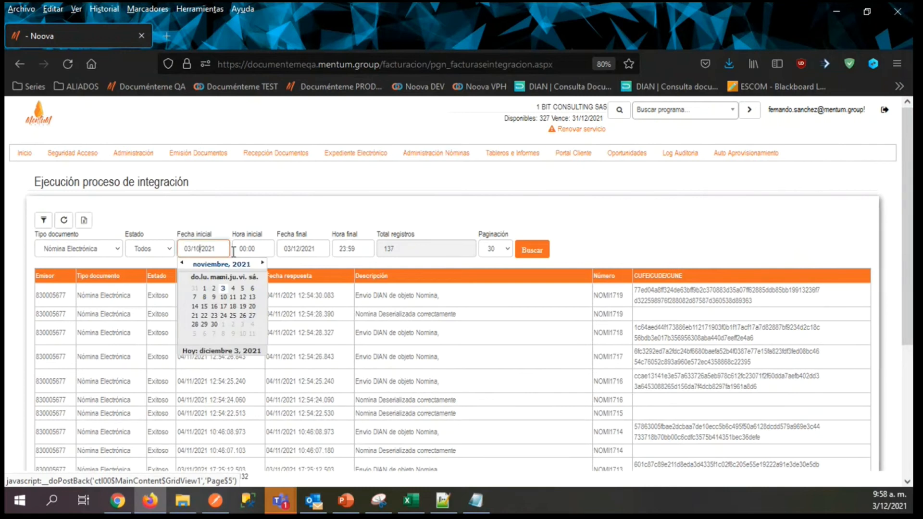
pyautogui.click(301, 249)
pyautogui.press('BackSpace')
pyautogui.write('1')
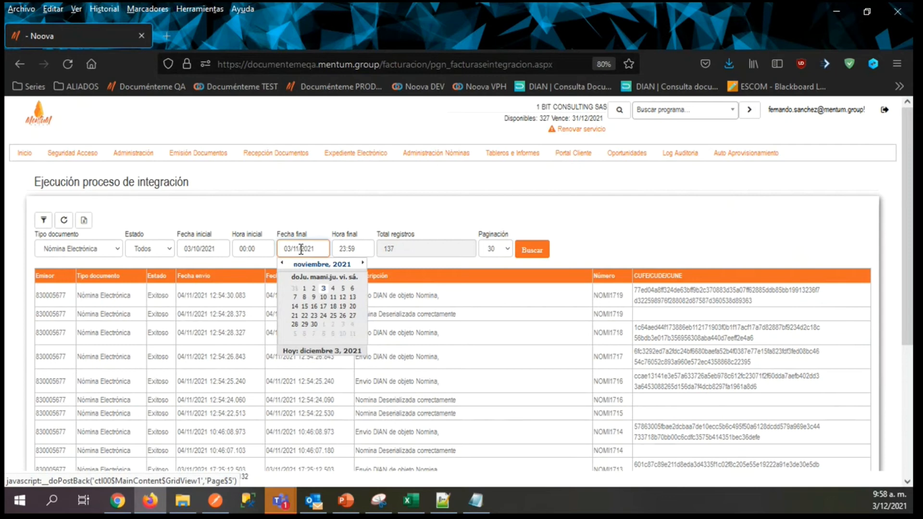
pyautogui.press('Return')
# Examine the records in Error state and their DIAN descriptions on the first page of the integration report.
pyautogui.moveTo(903, 209); pyautogui.dragTo(906, 423)
pyautogui.click(55, 408)
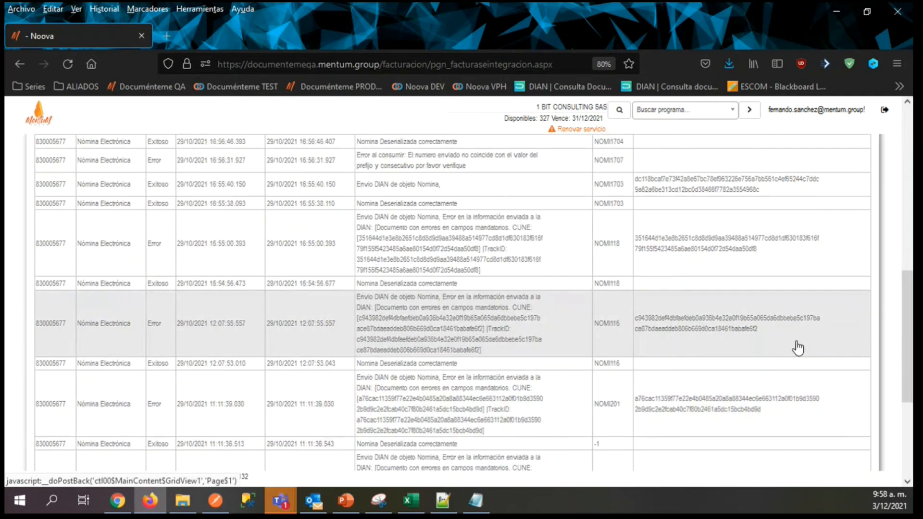
pyautogui.moveTo(907, 302); pyautogui.dragTo(898, 235)
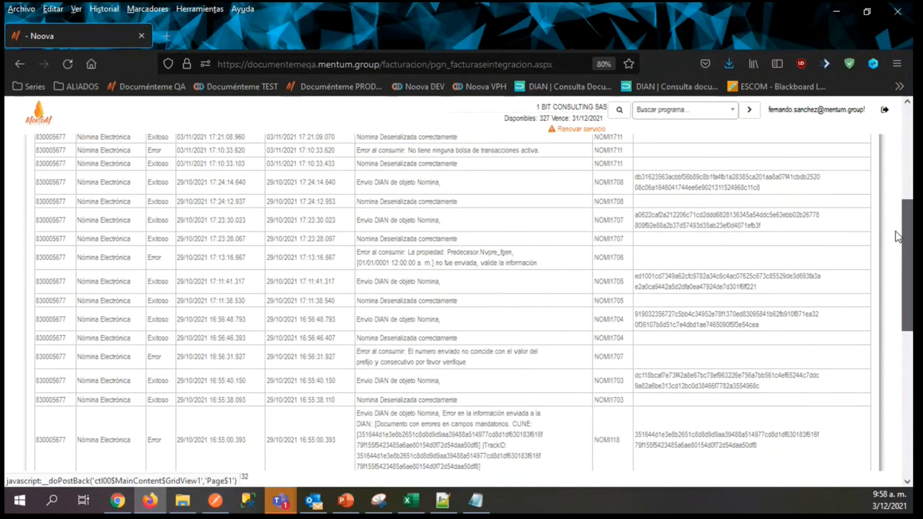
pyautogui.moveTo(895, 232); pyautogui.dragTo(912, 336)
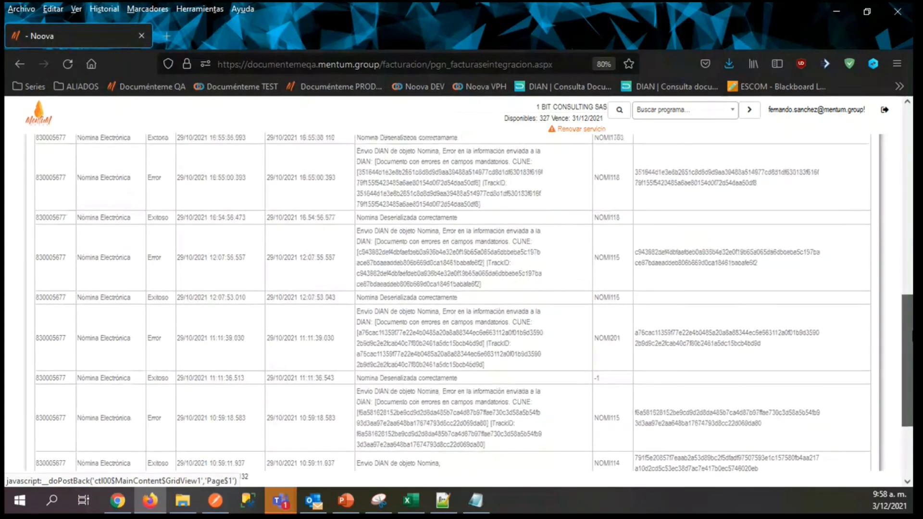
pyautogui.scroll(-1, 412, 325)
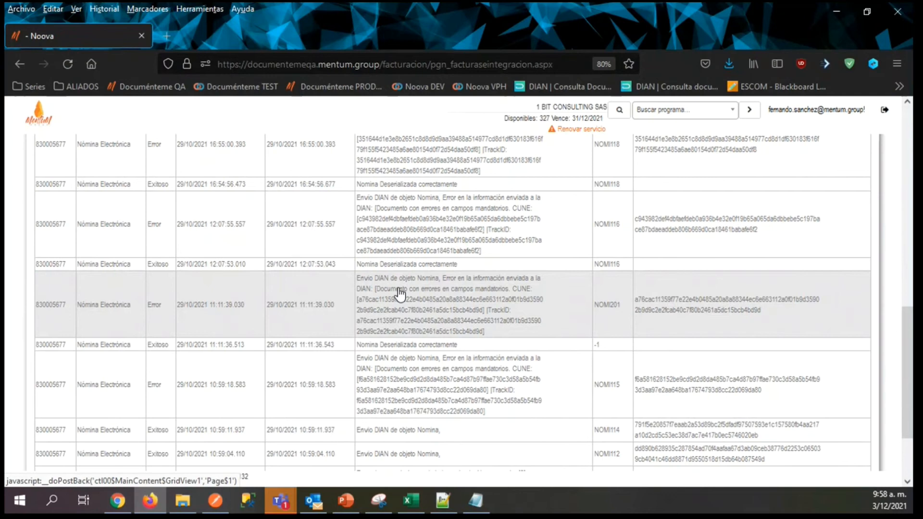
pyautogui.scroll(4, 399, 293)
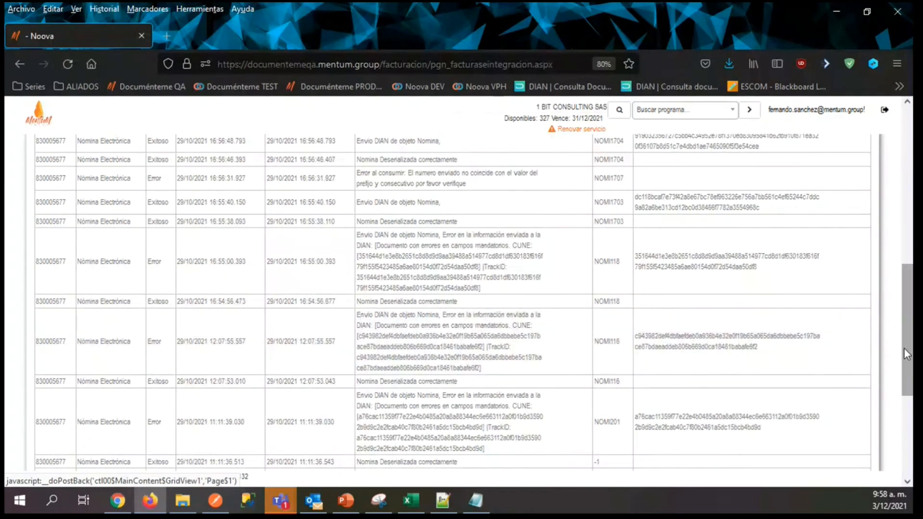
pyautogui.scroll(3, 908, 307)
pyautogui.scroll(10, 910, 261)
# Open Nómina Individual in a new browser tab and switch to it.
pyautogui.moveTo(461, 155)
pyautogui.rightClick(445, 172)
pyautogui.click(452, 188)
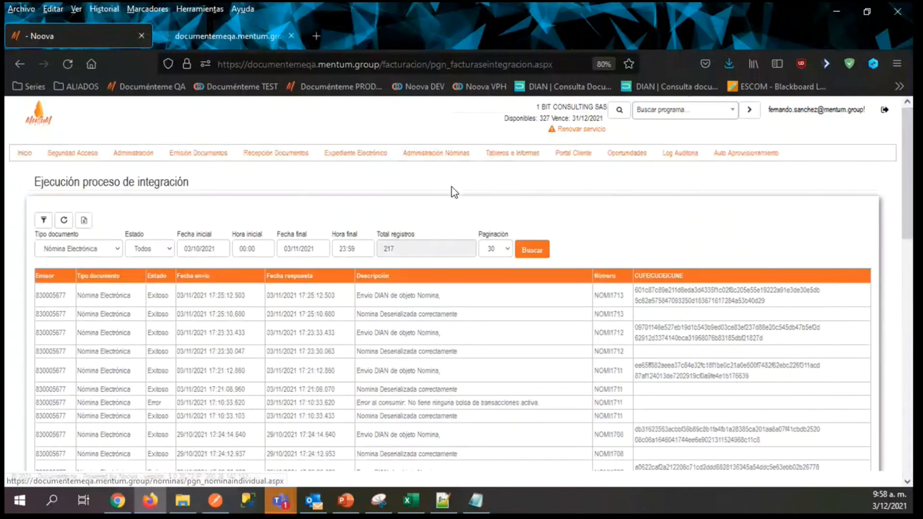
pyautogui.click(156, 33)
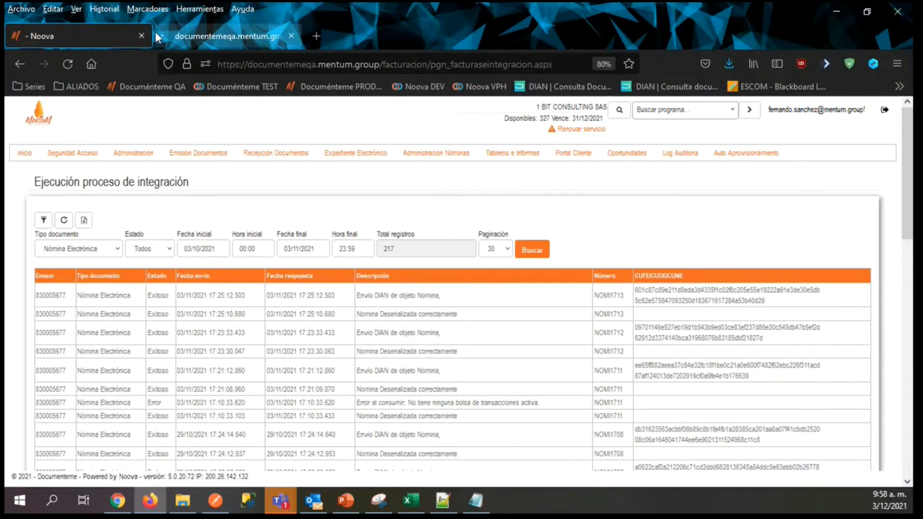
# Set the start date to 03/10/2021 and filter the individual payroll list by document number NOMI116.
pyautogui.click(288, 258)
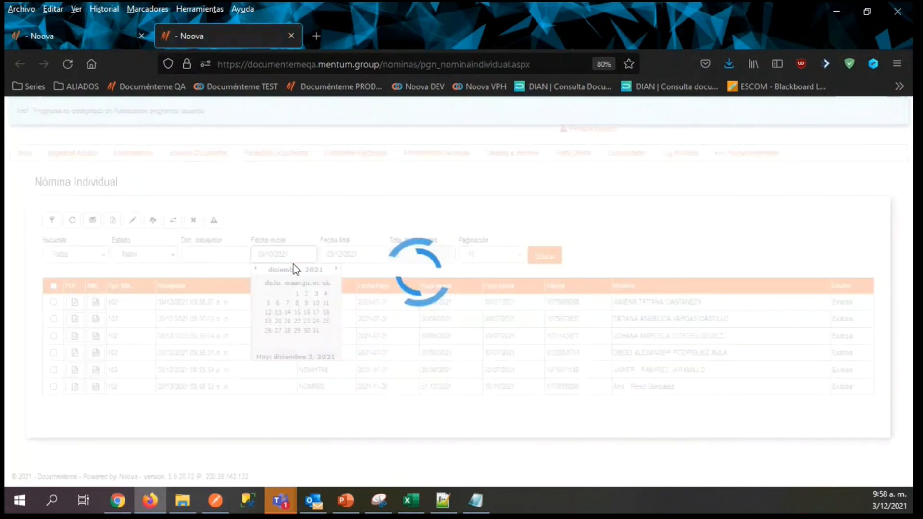
pyautogui.click(52, 220)
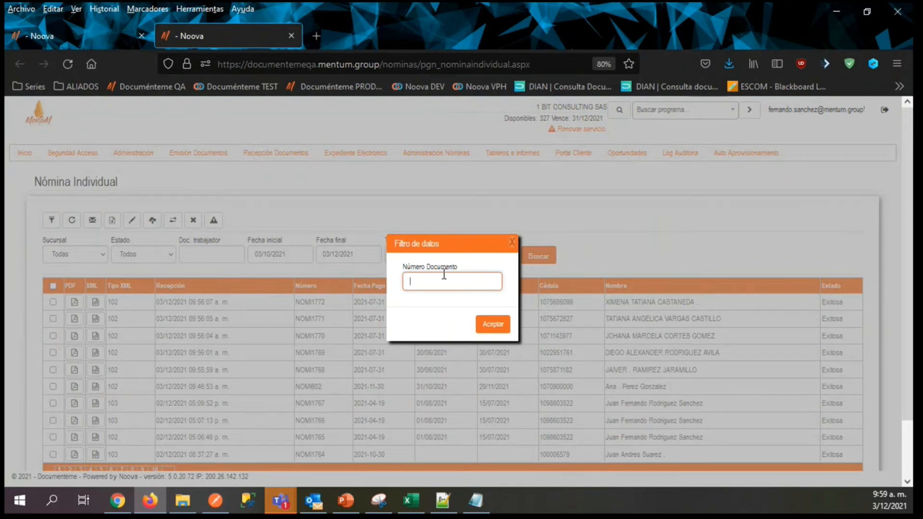
pyautogui.write('NOMI11')
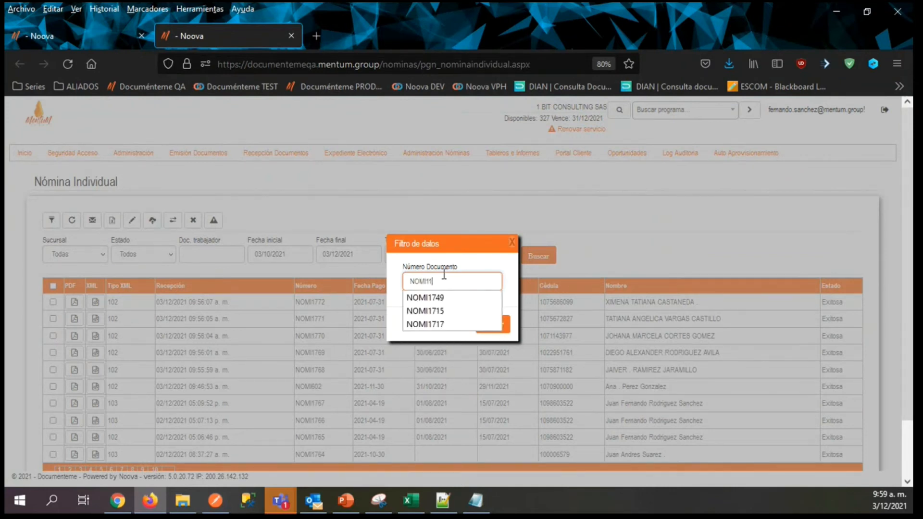
pyautogui.write('6')
pyautogui.press('Return')
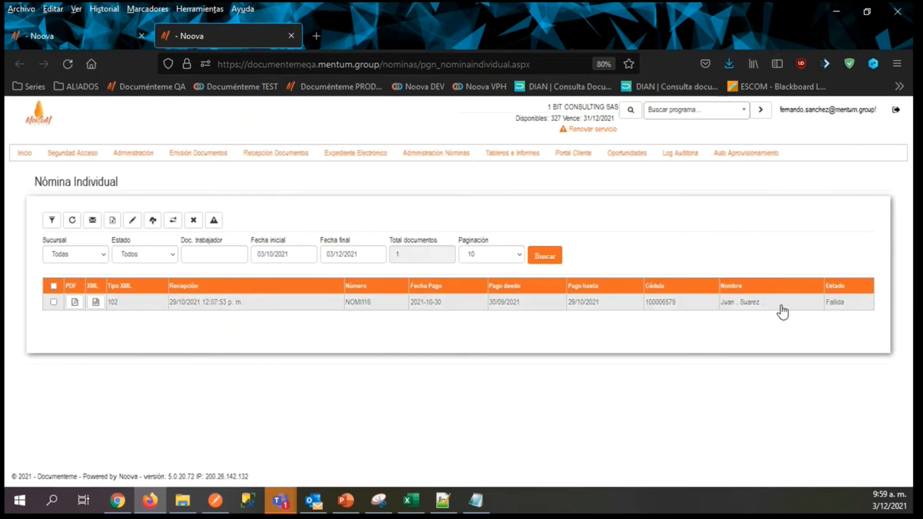
# Check the DIAN submission response and rejection rule for payroll document NOMI116, closing the response details when done.
pyautogui.click(54, 303)
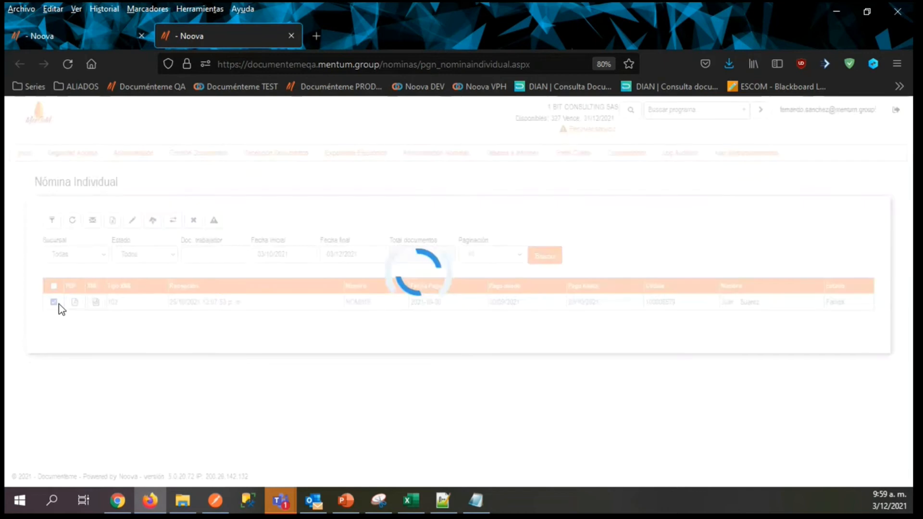
pyautogui.click(174, 221)
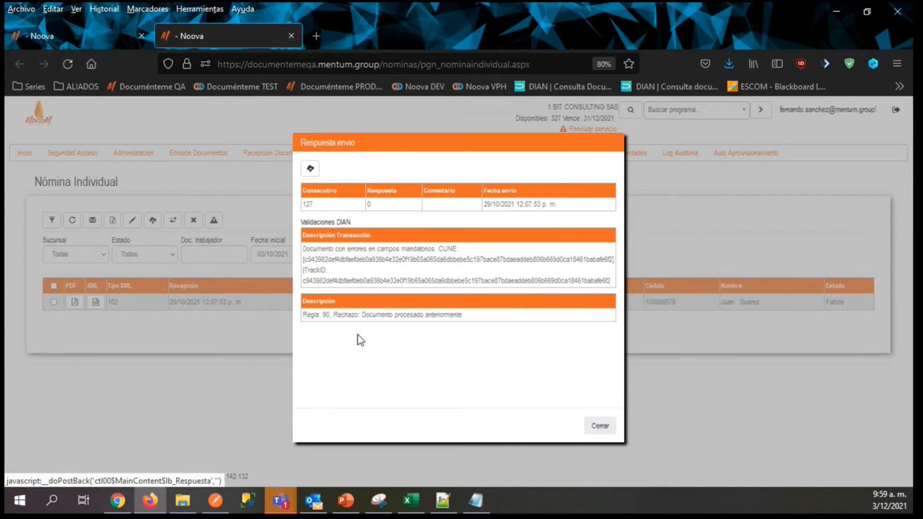
pyautogui.click(600, 426)
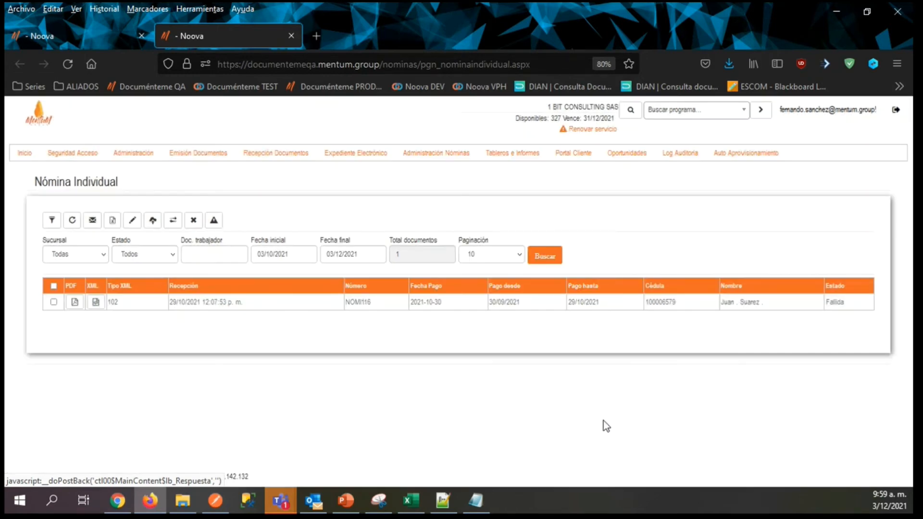
# Return to the integration report and examine the Error records at the end of the first results page.
pyautogui.click(109, 36)
pyautogui.scroll(-2, 452, 303)
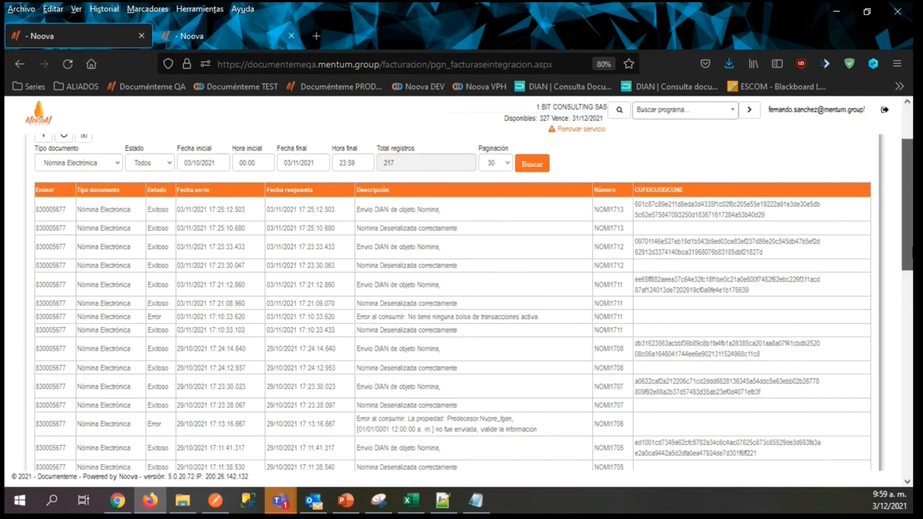
pyautogui.scroll(-15, 452, 394)
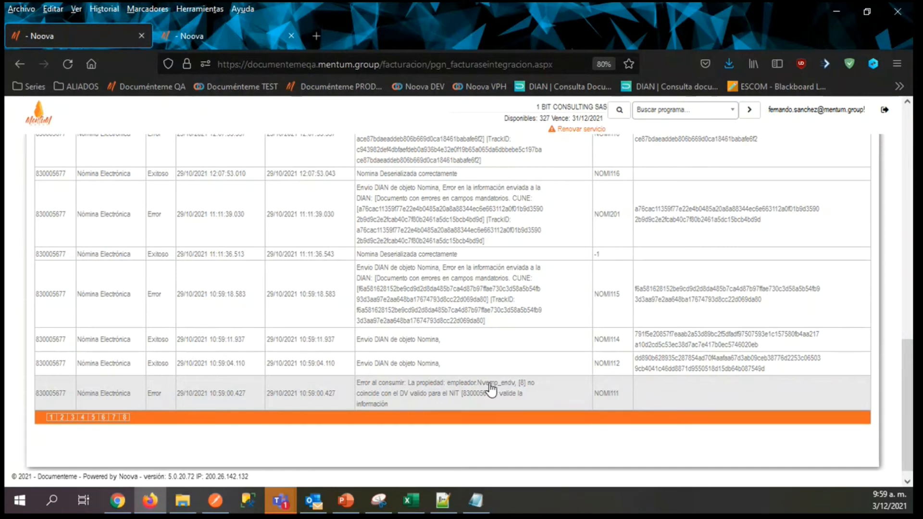
# Switch to the payroll layout workbook in Excel and check the Nvemp_endv attribute and its description on the Empleador sheet.
pyautogui.hotkey('alt', 'Tab')
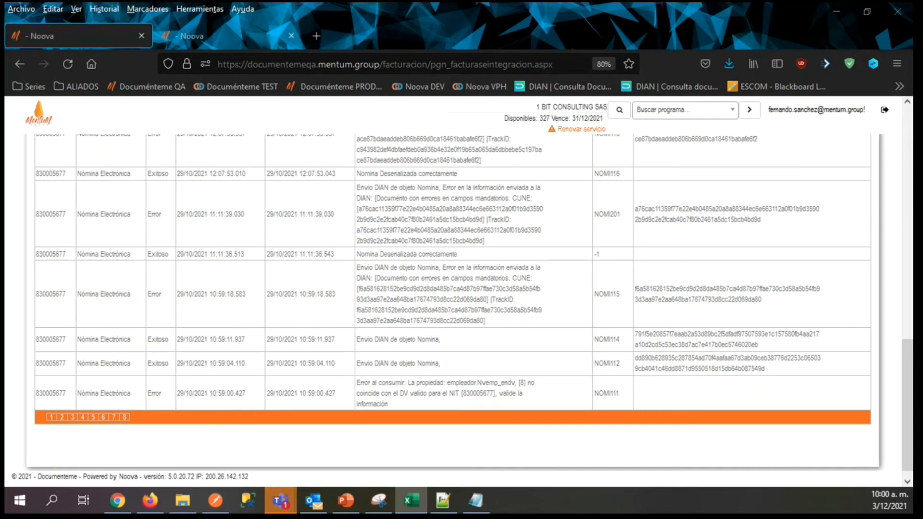
pyautogui.moveTo(137, 323); pyautogui.dragTo(405, 2)
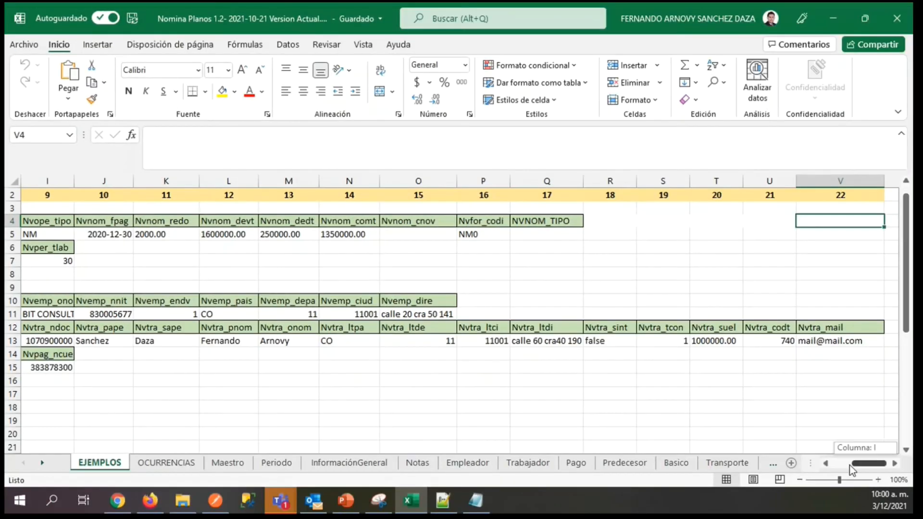
pyautogui.moveTo(849, 465); pyautogui.dragTo(751, 466)
pyautogui.click(465, 464)
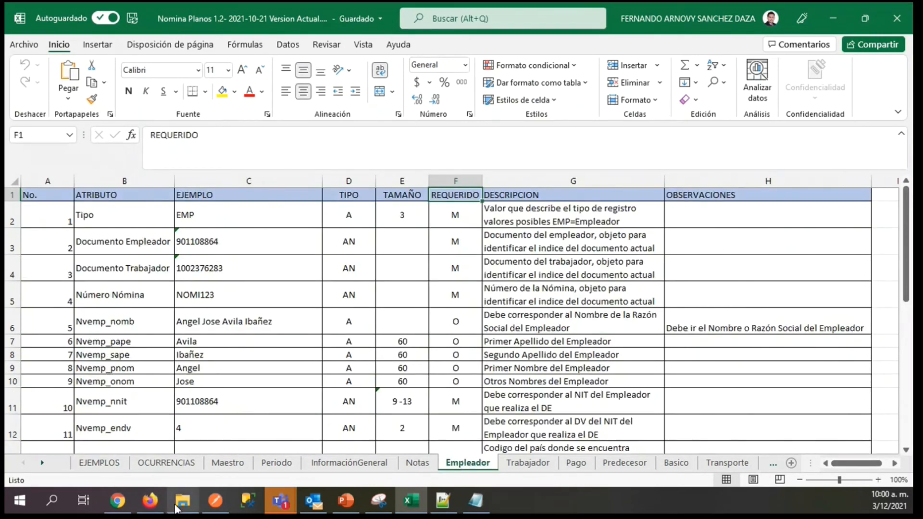
pyautogui.click(149, 501)
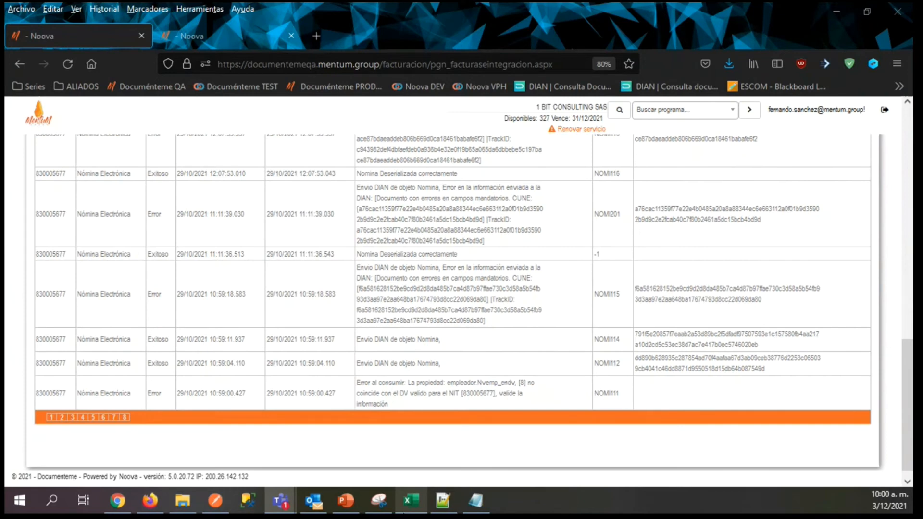
pyautogui.click(411, 500)
pyautogui.click(98, 422)
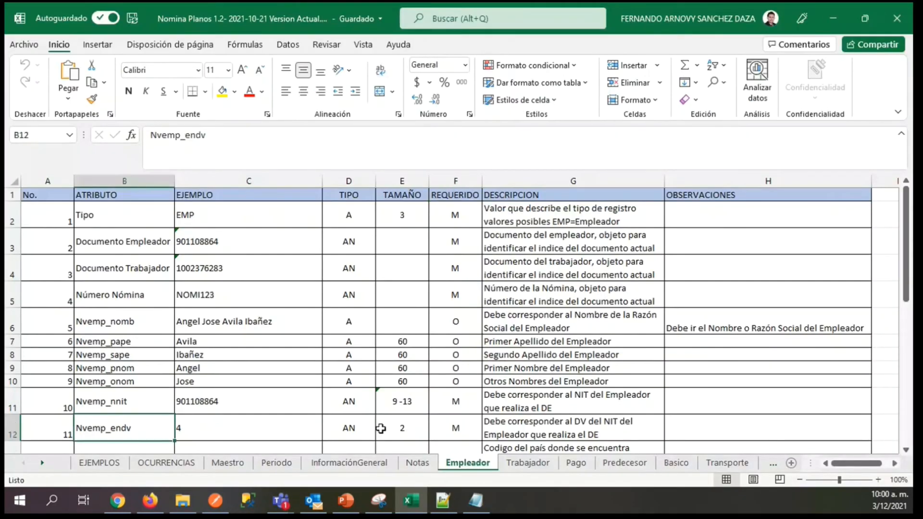
pyautogui.click(608, 424)
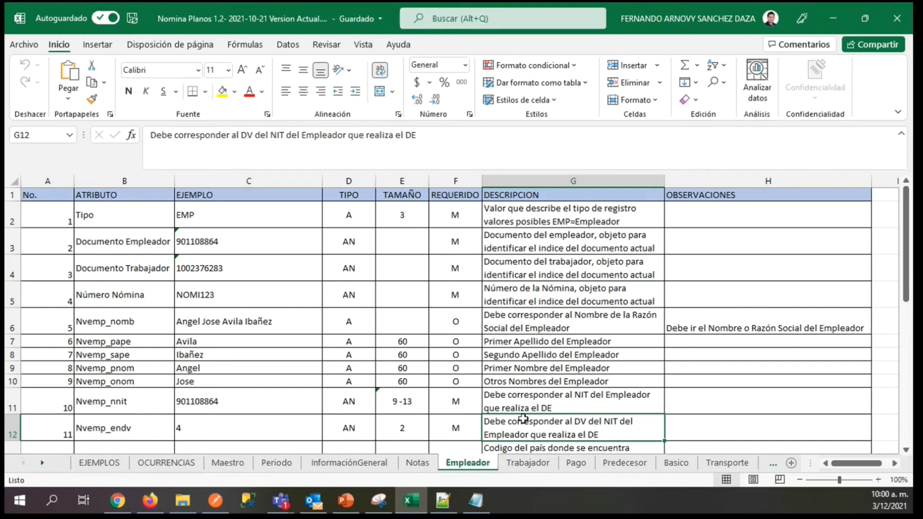
# Switch to the payroll text file in Notepad and locate the employer's DV value in the first EMP record.
pyautogui.click(485, 498)
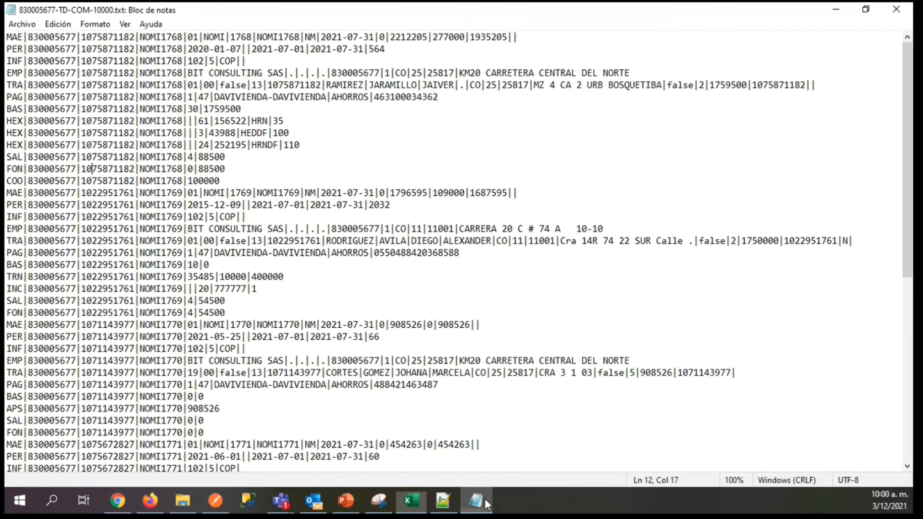
pyautogui.hotkey('alt', 'Tab')
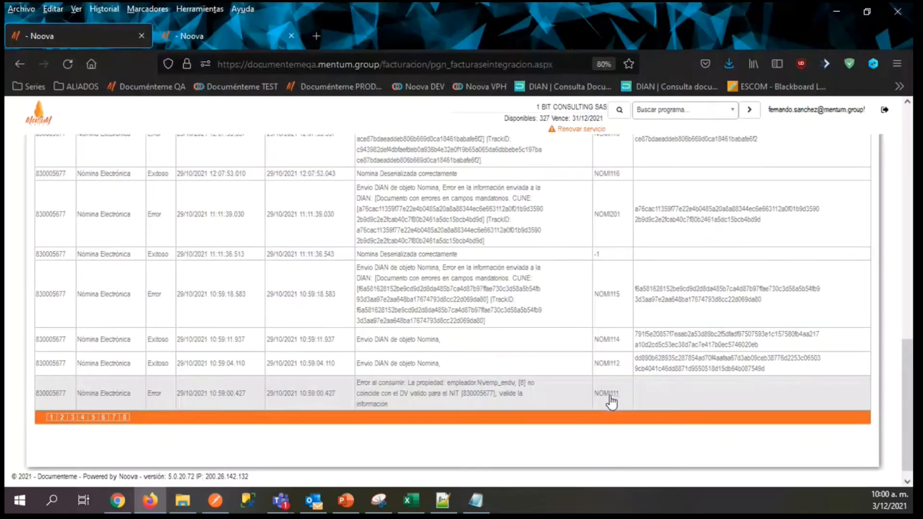
pyautogui.click(483, 505)
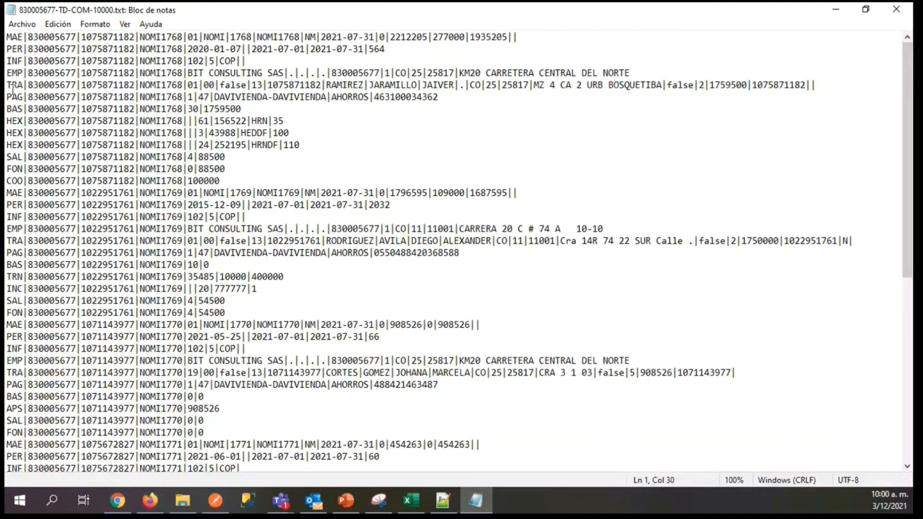
pyautogui.moveTo(11, 73); pyautogui.dragTo(215, 84)
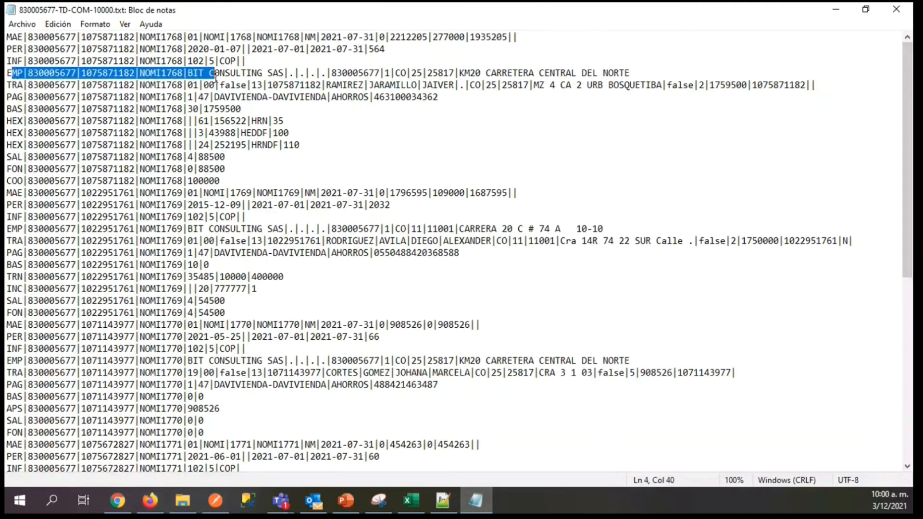
pyautogui.click(387, 75)
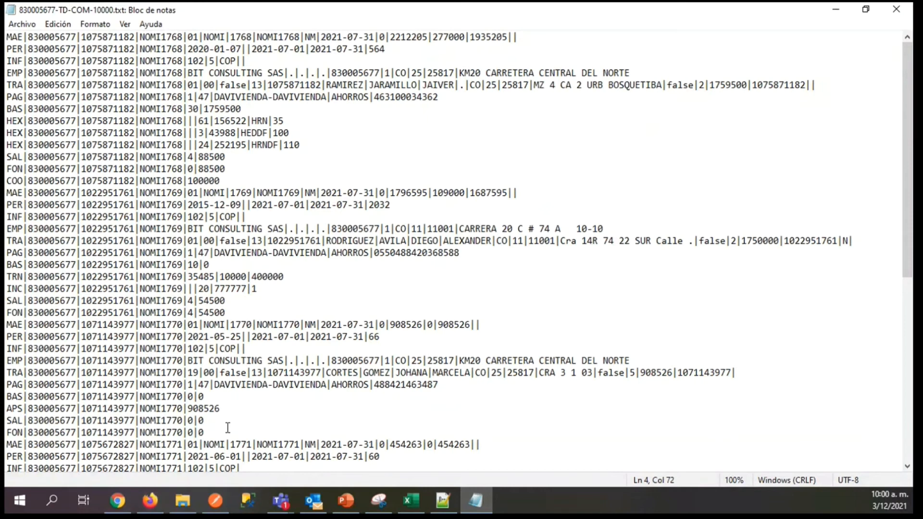
# Compare the DV error in the browser log with the first EMP record's DV, and highlight the first payroll block from MAE to COO.
pyautogui.click(158, 509)
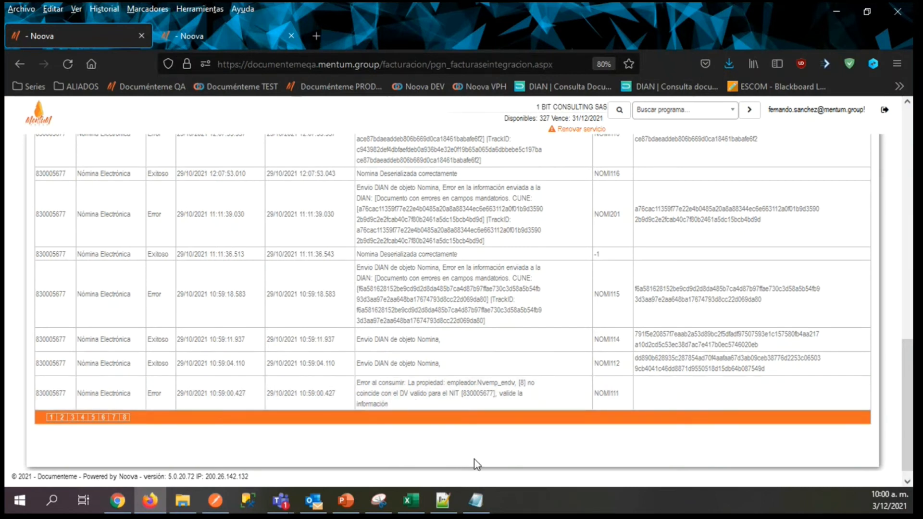
pyautogui.click(475, 501)
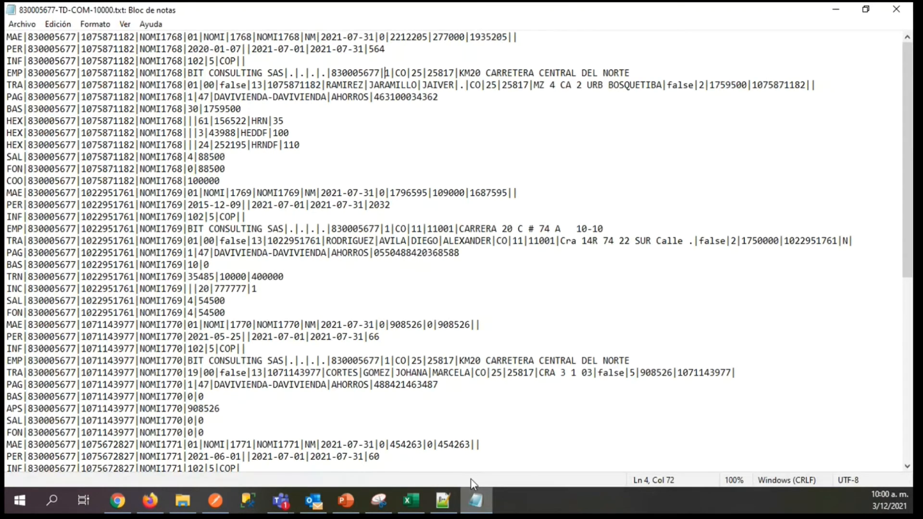
pyautogui.moveTo(385, 73); pyautogui.dragTo(394, 73)
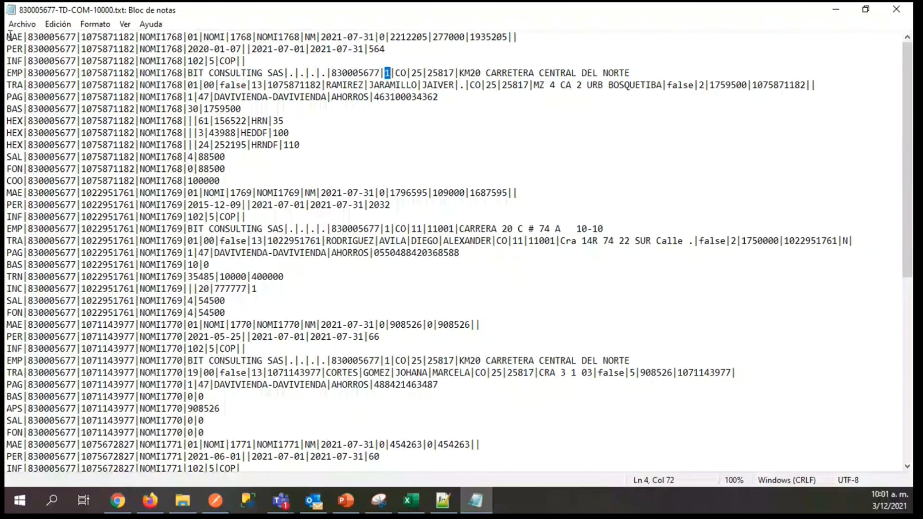
pyautogui.moveTo(7, 37); pyautogui.dragTo(220, 181)
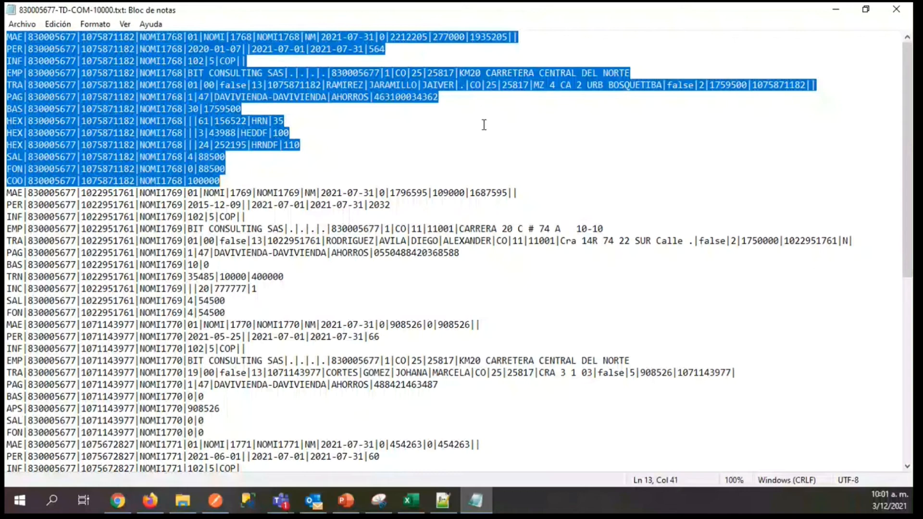
# Switch back to the integration log in Firefox and review page 2 of the results.
pyautogui.click(156, 494)
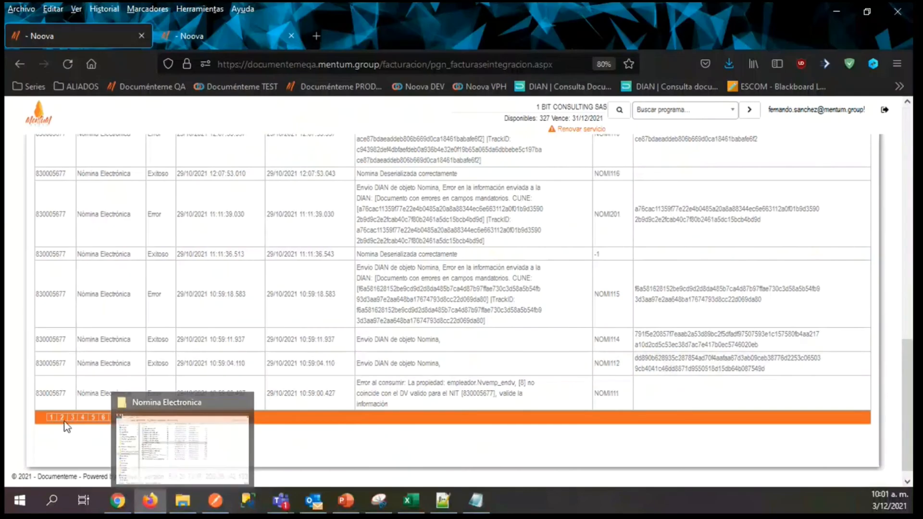
pyautogui.click(62, 418)
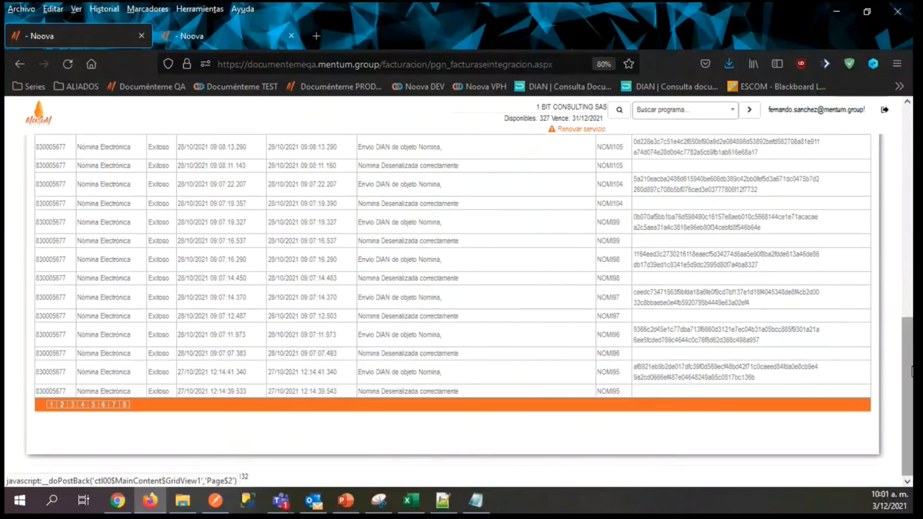
pyautogui.scroll(7, 481, 406)
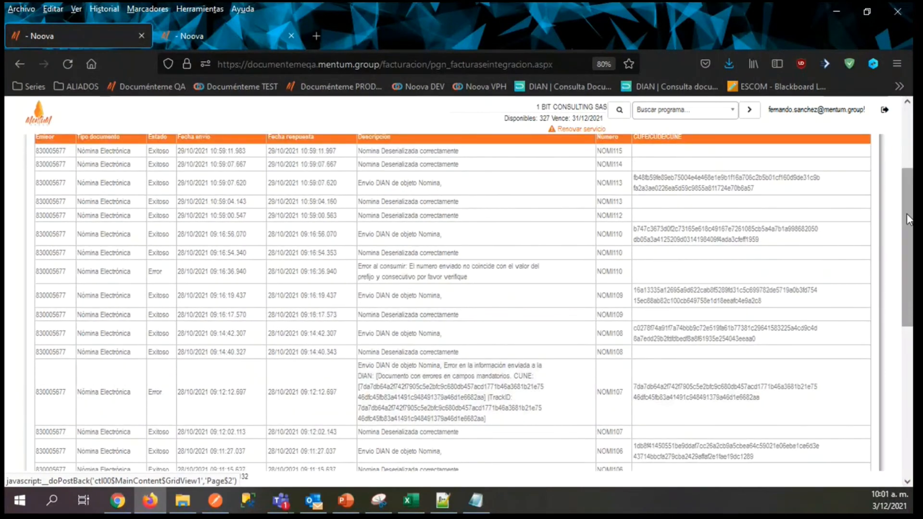
# Open page 3 of the integration log and check the incidents of the error about an already registered document number.
pyautogui.moveTo(907, 219); pyautogui.dragTo(907, 369)
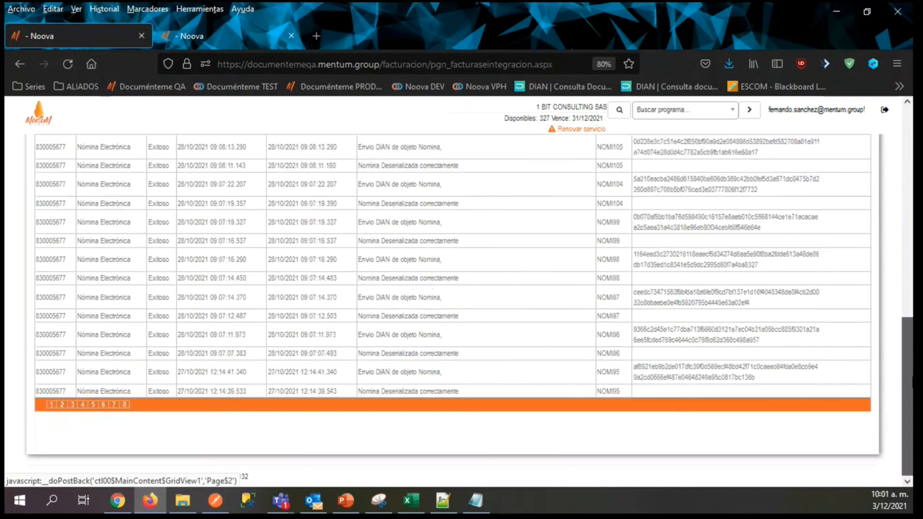
pyautogui.click(72, 404)
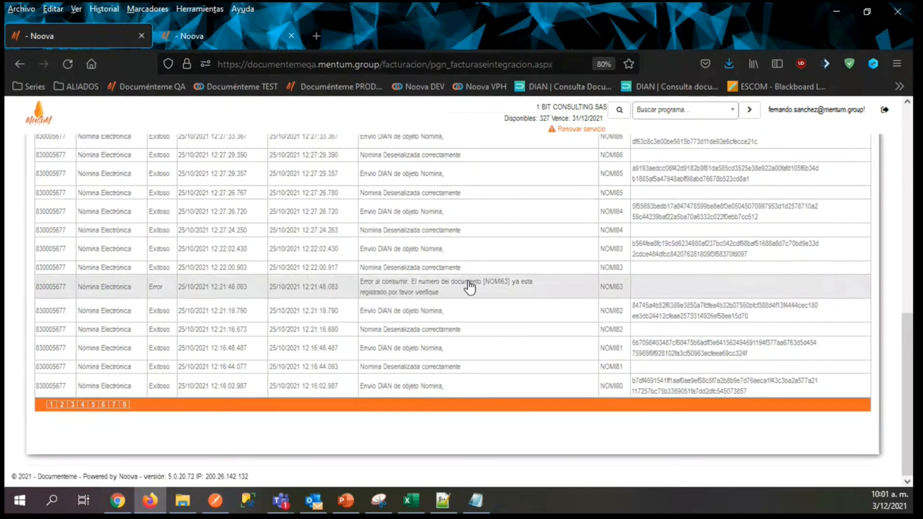
pyautogui.click(432, 296)
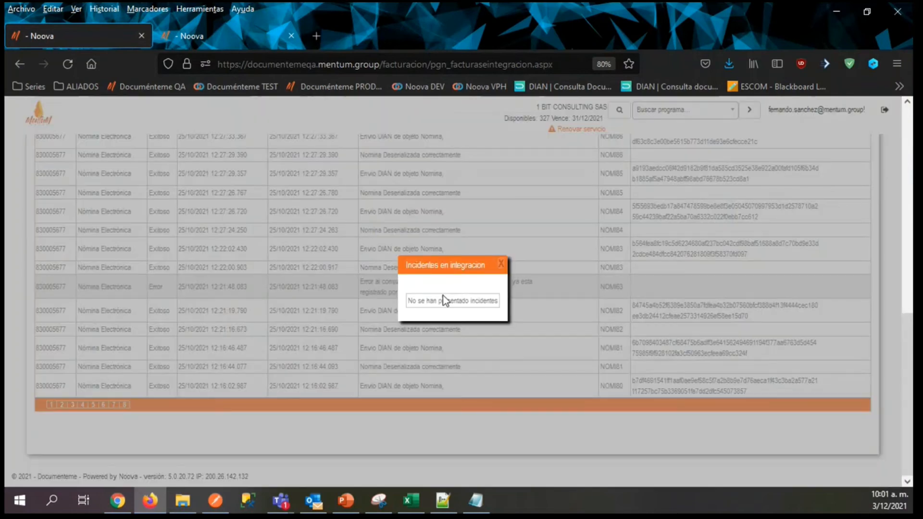
pyautogui.click(500, 264)
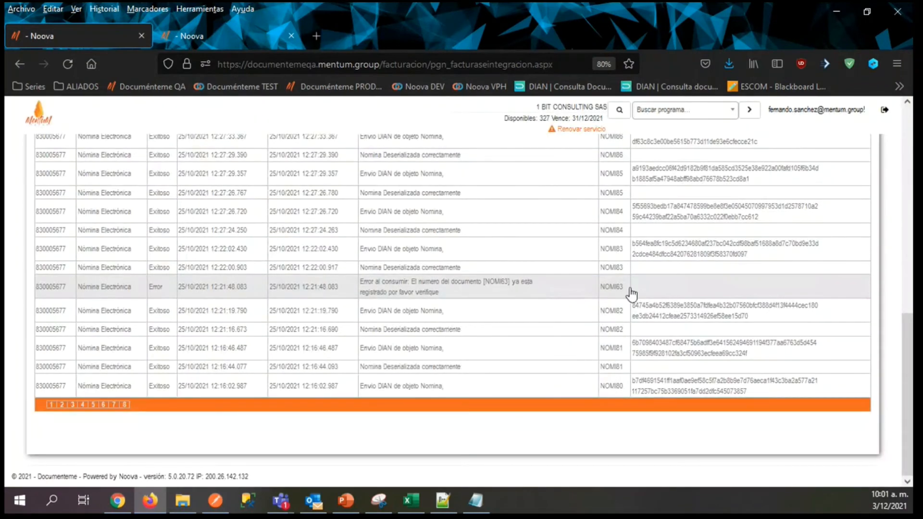
# Review page 4 of the integration log and check the incidents of the "Sucursal [1] no fue encontrada" error.
pyautogui.moveTo(907, 358); pyautogui.dragTo(879, 414)
pyautogui.click(73, 404)
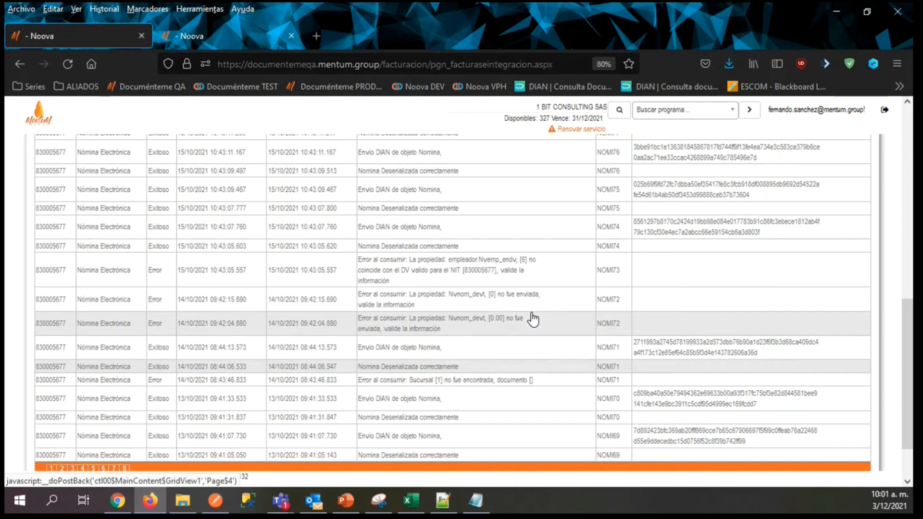
pyautogui.scroll(-1, 499, 397)
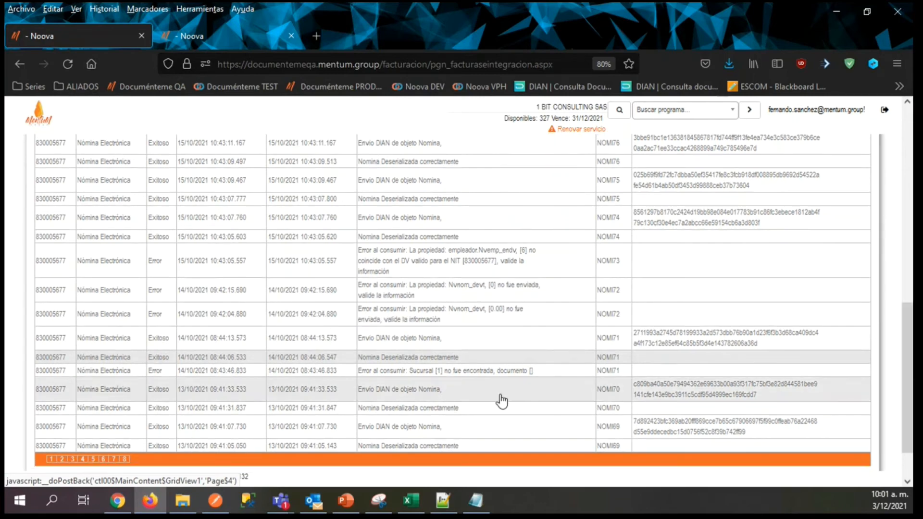
pyautogui.click(454, 376)
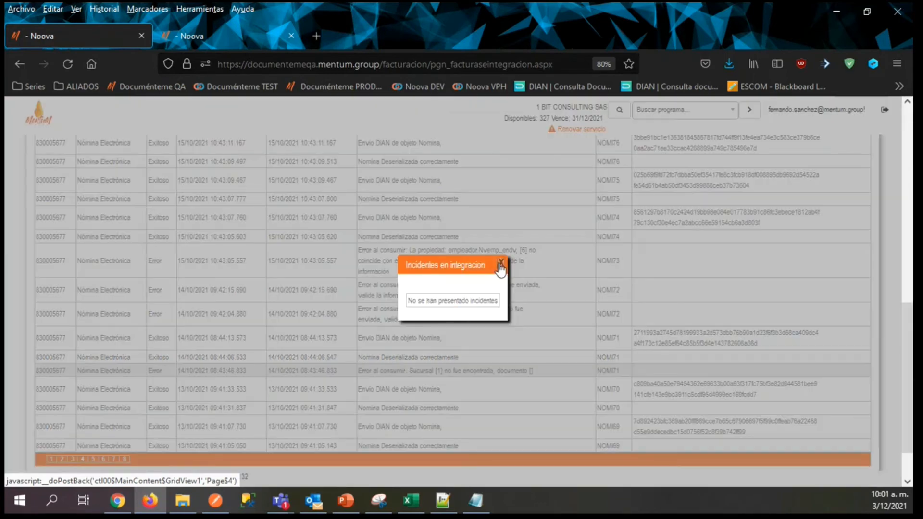
pyautogui.click(500, 264)
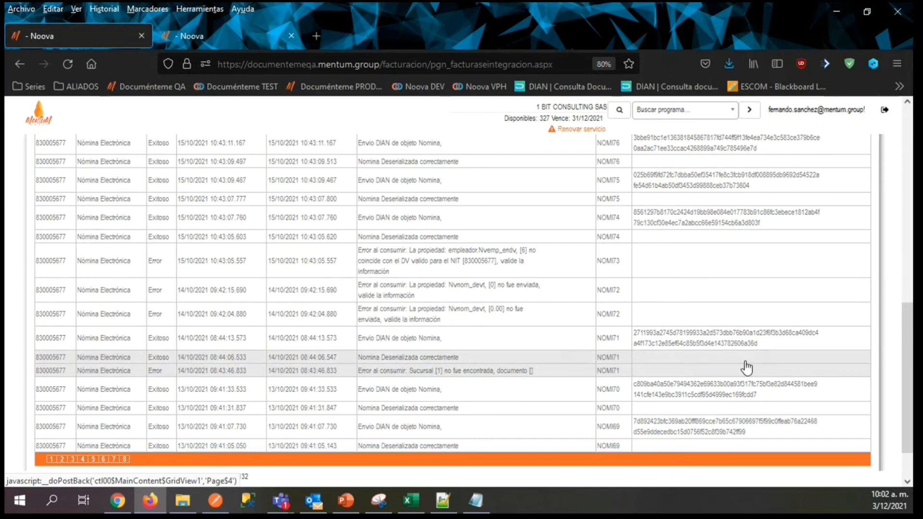
pyautogui.moveTo(908, 363); pyautogui.dragTo(907, 219)
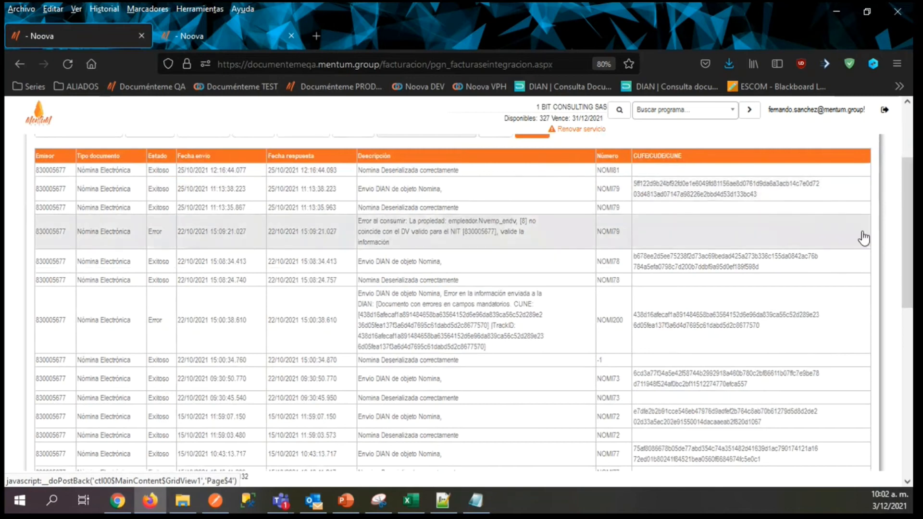
# Open page 5 of the integration log and look through its payroll submissions.
pyautogui.moveTo(910, 207); pyautogui.dragTo(909, 375)
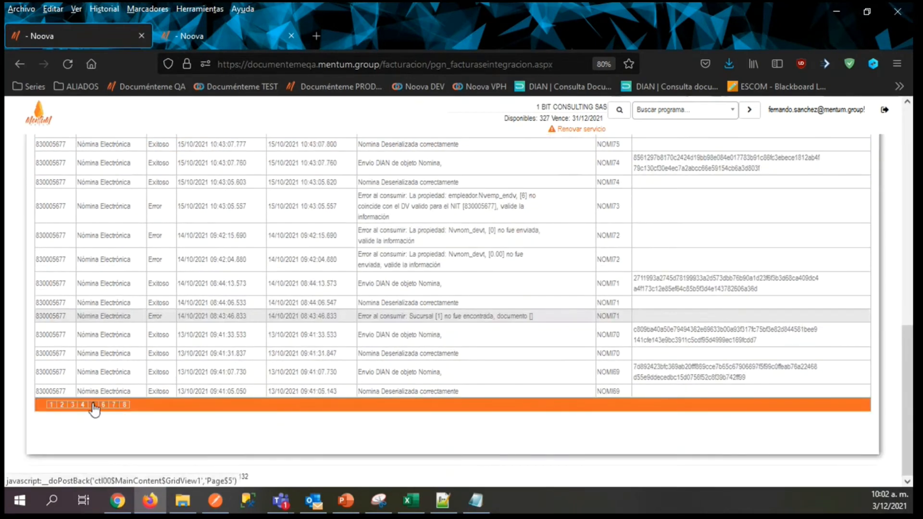
pyautogui.click(94, 406)
pyautogui.scroll(6, 889, 250)
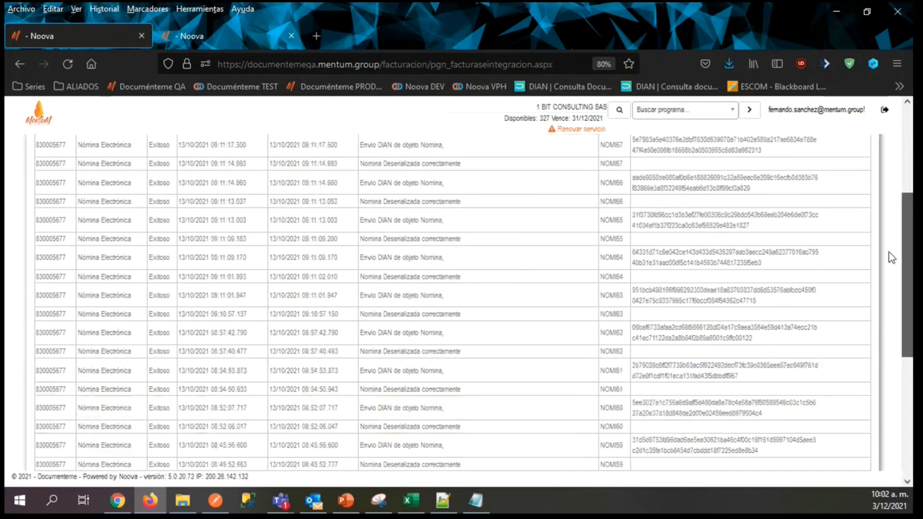
# Open page 6 of the integration log and examine the cesantías property errors near the start of the page.
pyautogui.moveTo(911, 288); pyautogui.dragTo(912, 454)
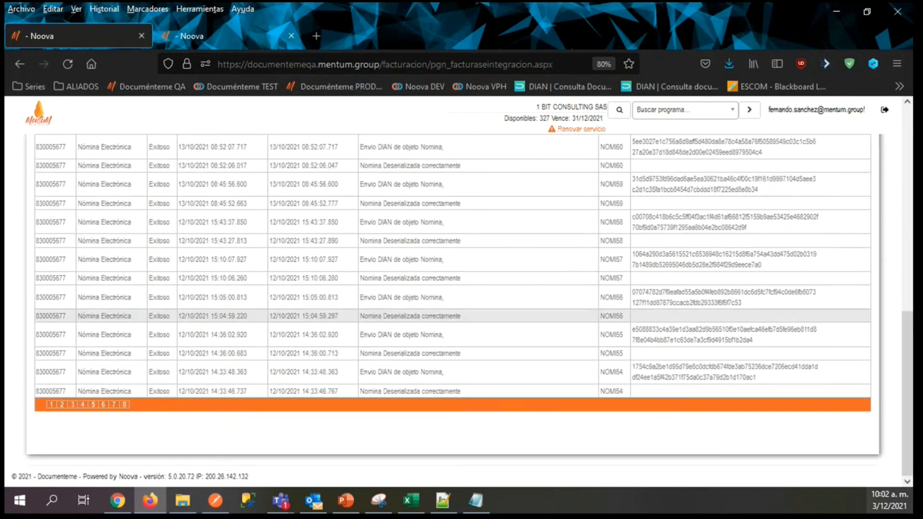
pyautogui.click(103, 405)
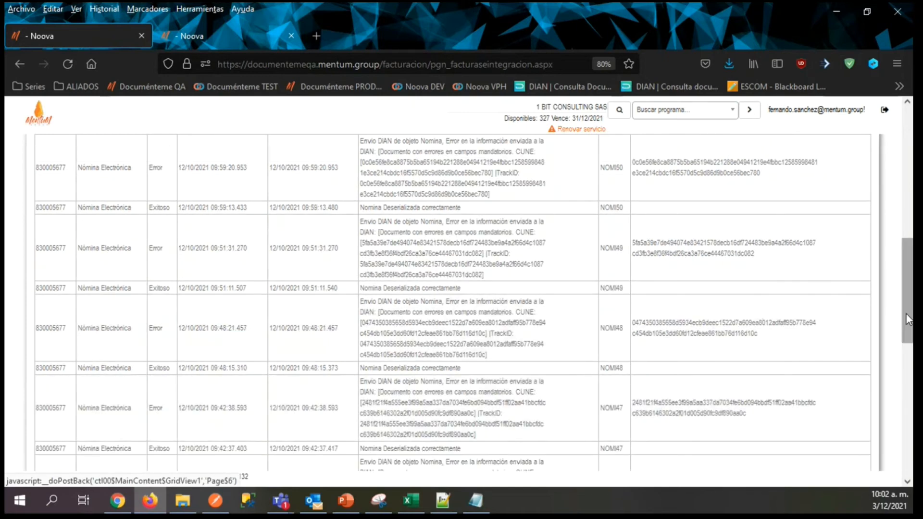
pyautogui.scroll(-2, 900, 278)
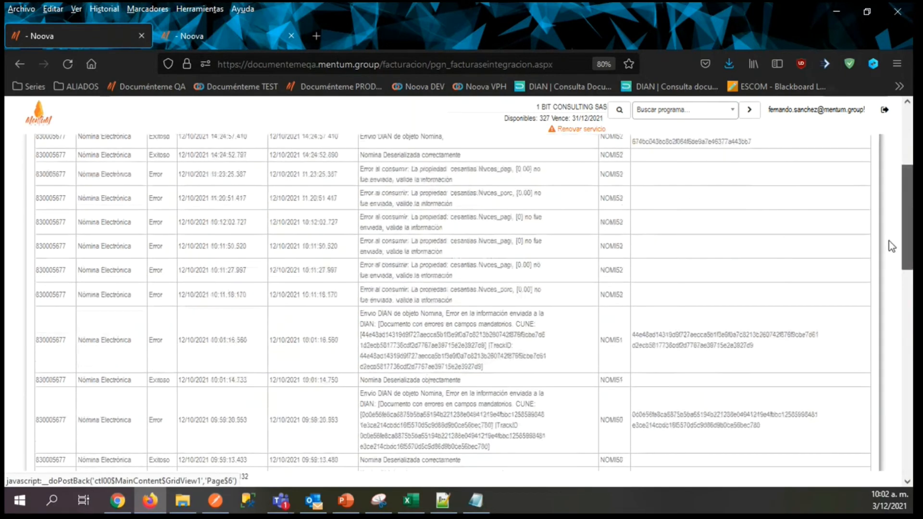
pyautogui.scroll(2, 889, 241)
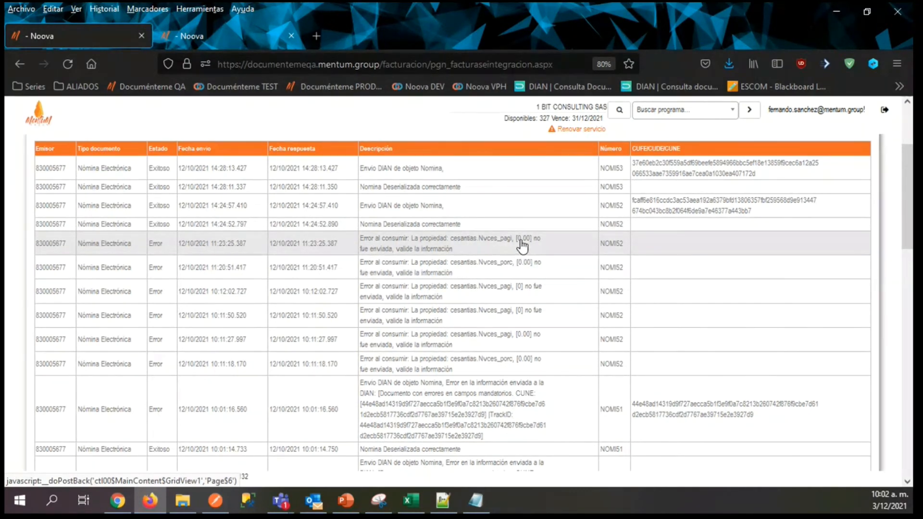
# Open page 7 of the integration log and examine the descriptions of its failed payroll submissions.
pyautogui.moveTo(907, 203); pyautogui.dragTo(912, 429)
pyautogui.click(114, 405)
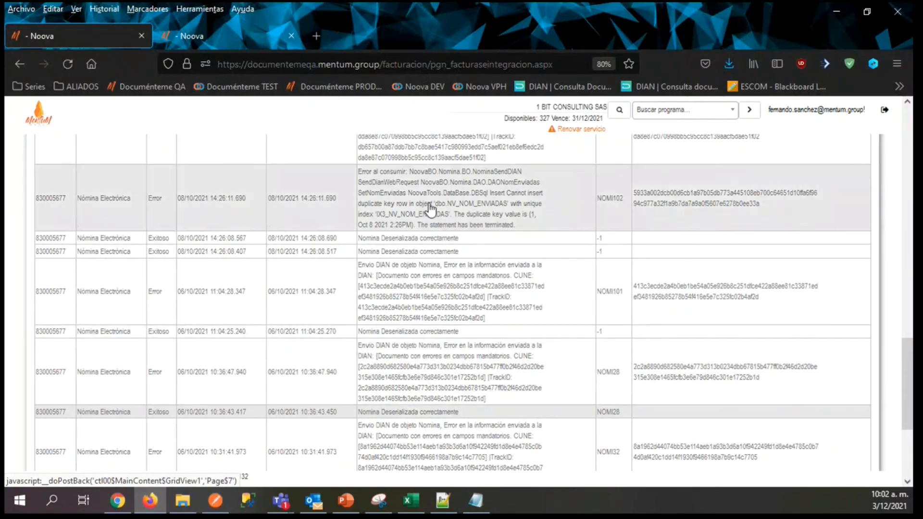
pyautogui.scroll(8, 899, 246)
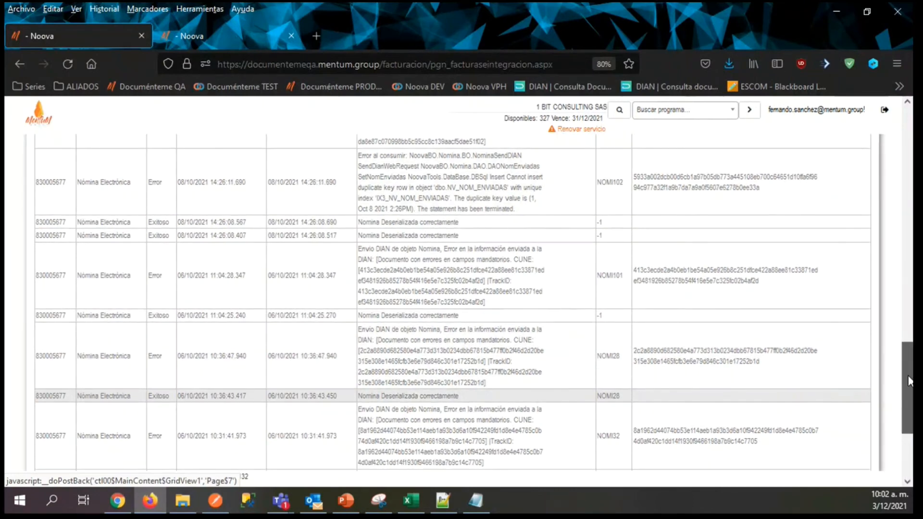
# Switch to the TD-COM-10000 payroll text file and review the records of its first payroll, from MAE through BAS.
pyautogui.scroll(10, 892, 247)
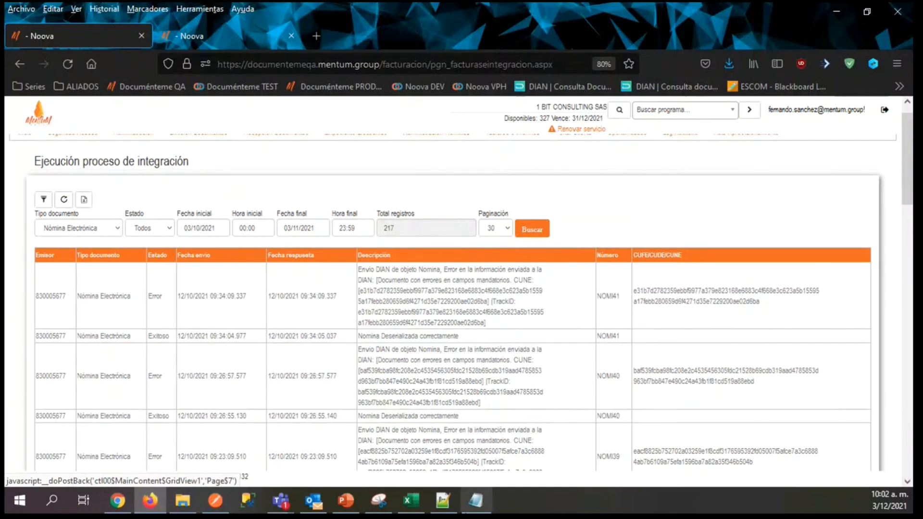
pyautogui.click(478, 502)
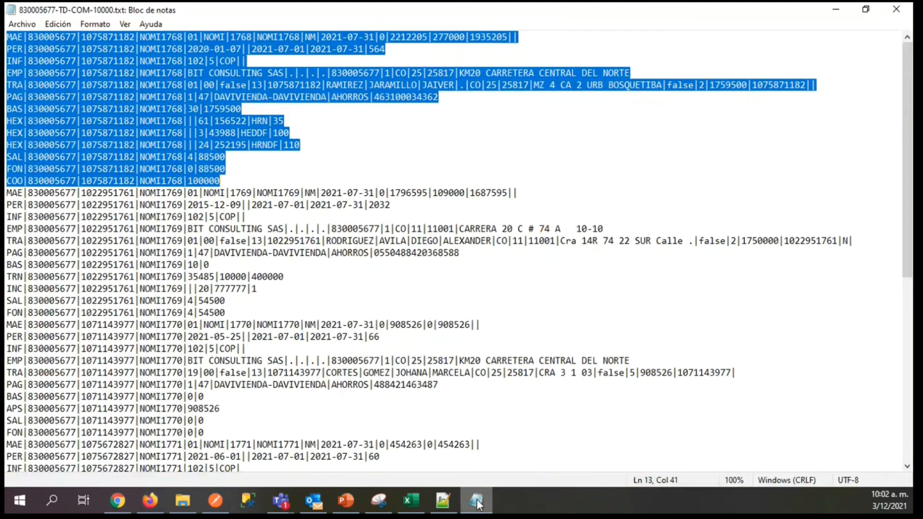
pyautogui.moveTo(97, 50); pyautogui.dragTo(92, 49)
pyautogui.moveTo(7, 36); pyautogui.dragTo(202, 38)
pyautogui.moveTo(7, 60); pyautogui.dragTo(192, 60)
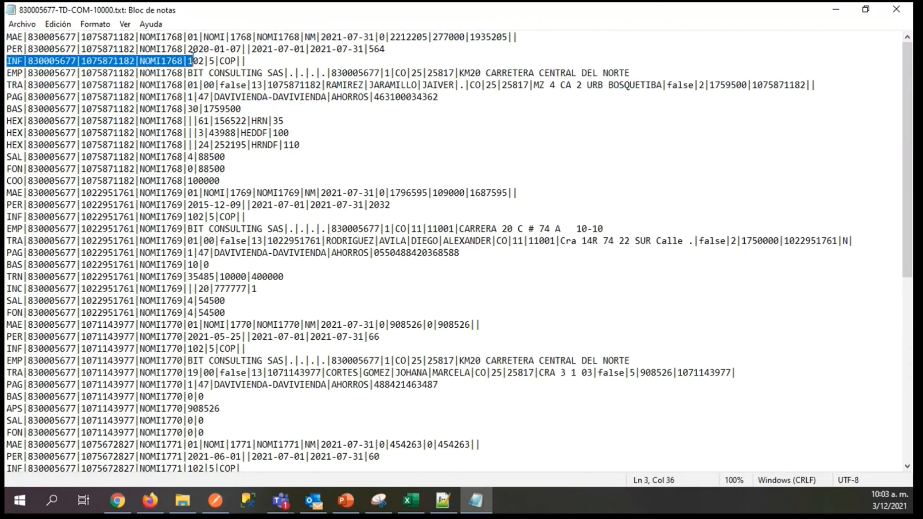
pyautogui.click(270, 60)
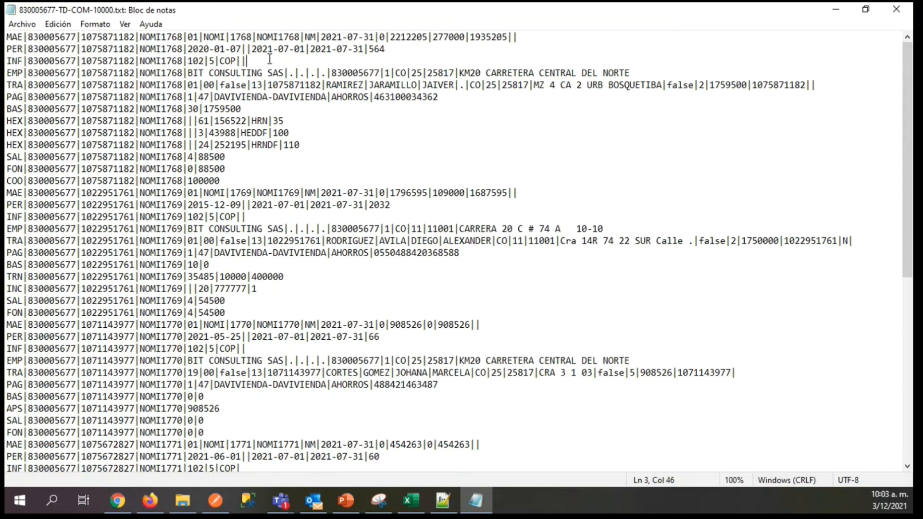
pyautogui.click(243, 61)
pyautogui.moveTo(7, 73); pyautogui.dragTo(140, 72)
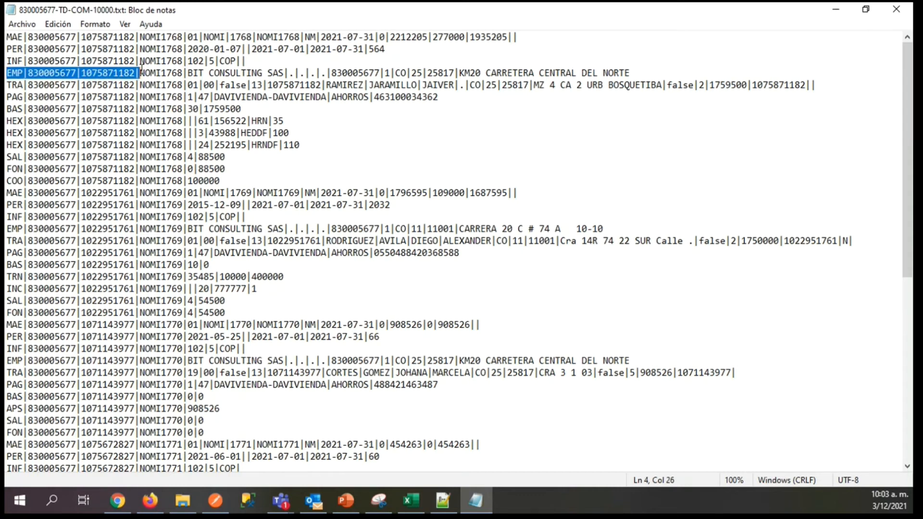
pyautogui.moveTo(316, 56); pyautogui.dragTo(284, 107)
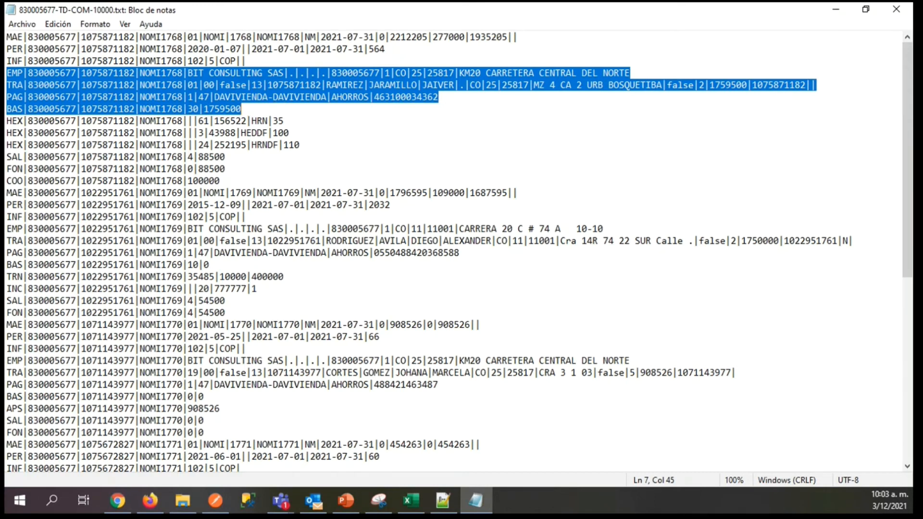
# Bring up the unsaved note with the minimum-structure error and highlight the line number 7 in its message.
pyautogui.hotkey('alt', 'Tab')
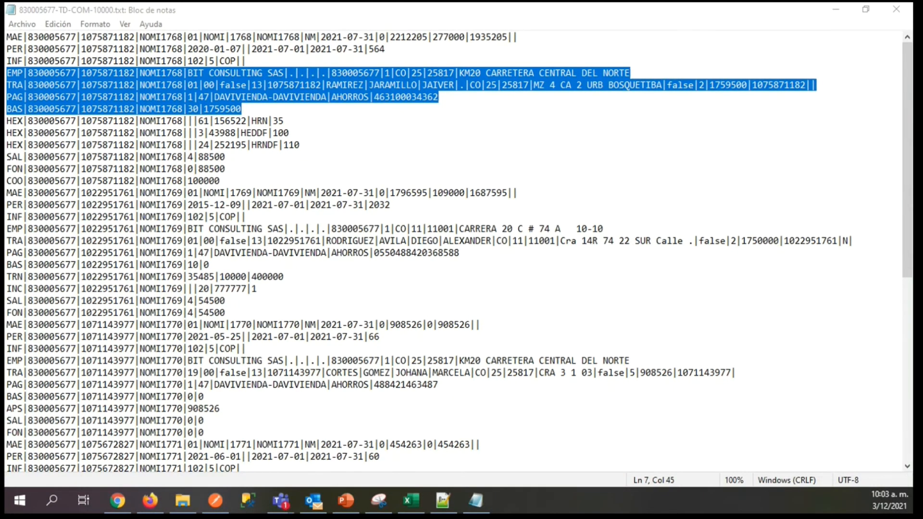
pyautogui.hotkey('alt', 'Tab')
pyautogui.moveTo(613, 154); pyautogui.dragTo(628, 154)
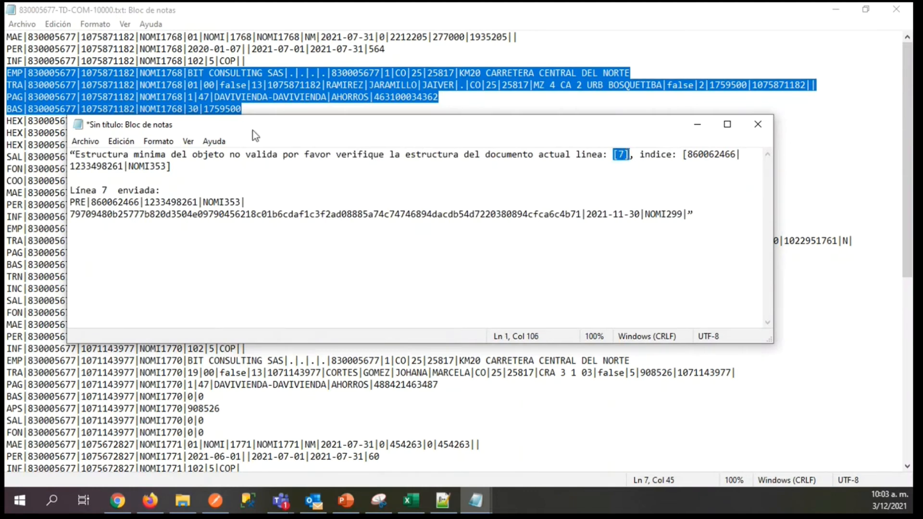
# Locate line 7 of the payroll text file, the BAS record, and examine the HEX, SAL and FON records below it.
pyautogui.click(18, 61)
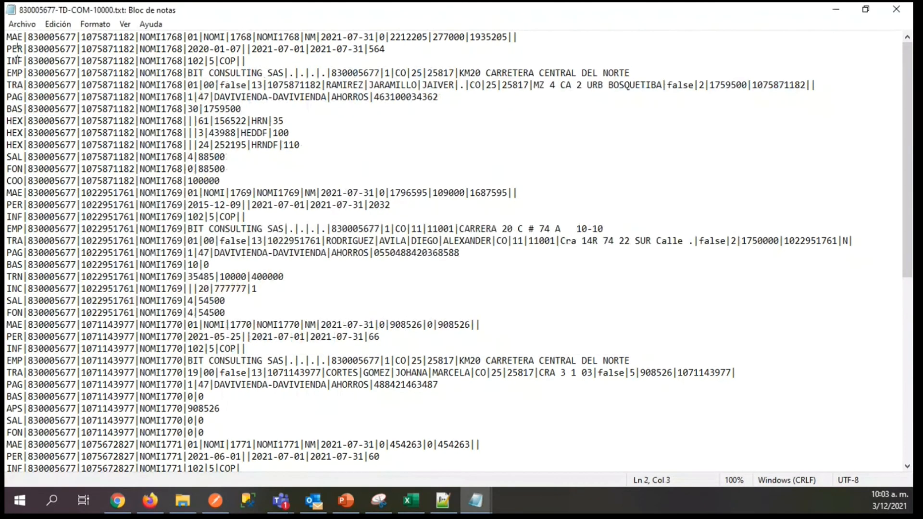
pyautogui.moveTo(12, 109); pyautogui.dragTo(232, 102)
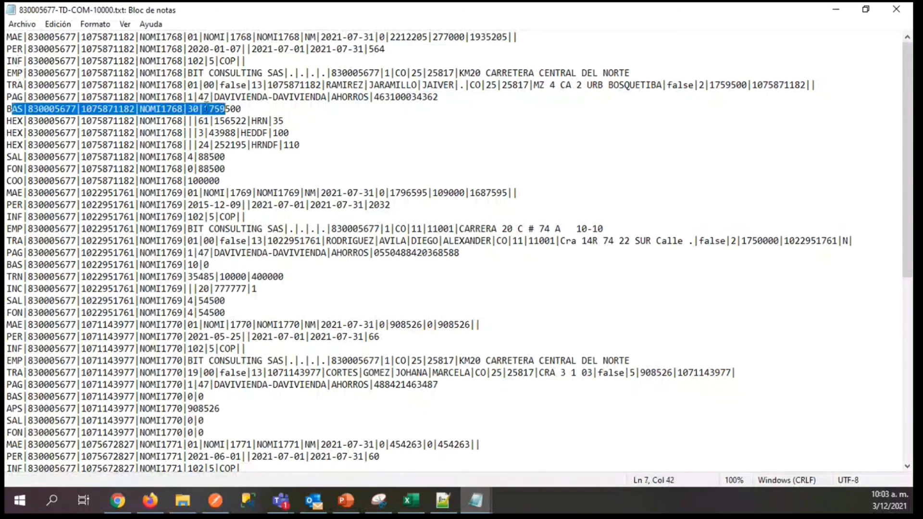
pyautogui.moveTo(245, 110); pyautogui.dragTo(248, 164)
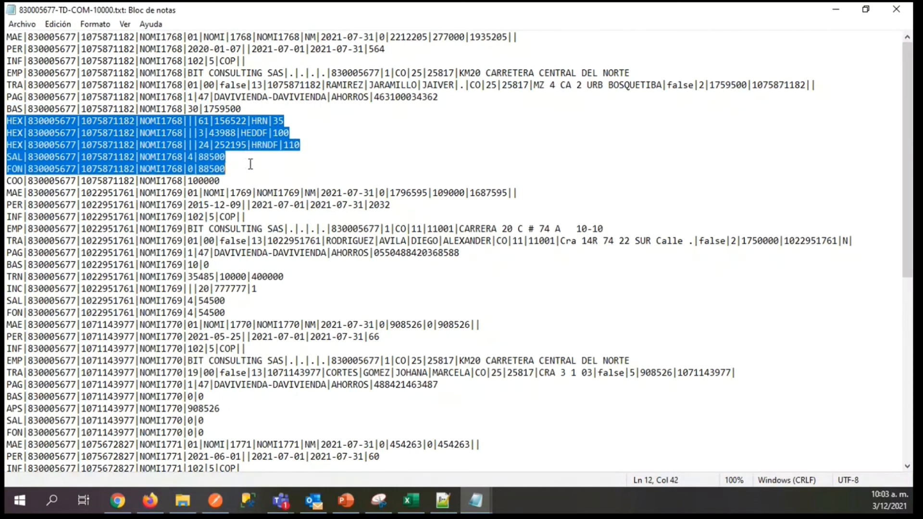
# Return to the unsaved error note, inspect the end of its submitted PRE line and put the note away.
pyautogui.click(475, 501)
pyautogui.click(557, 454)
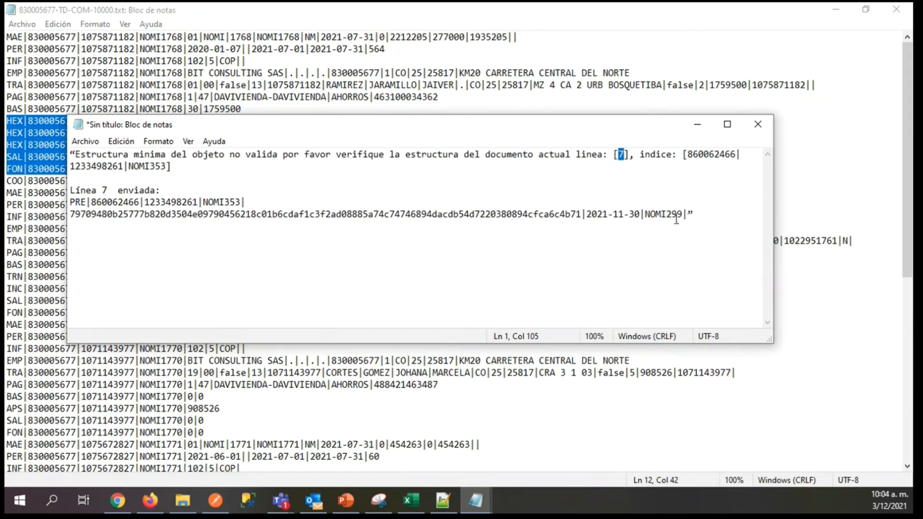
pyautogui.moveTo(688, 214); pyautogui.dragTo(699, 214)
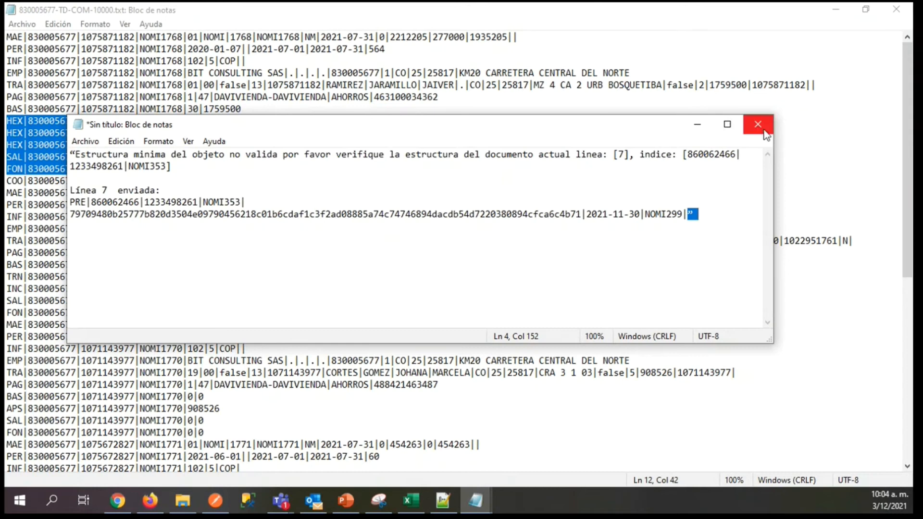
pyautogui.click(698, 125)
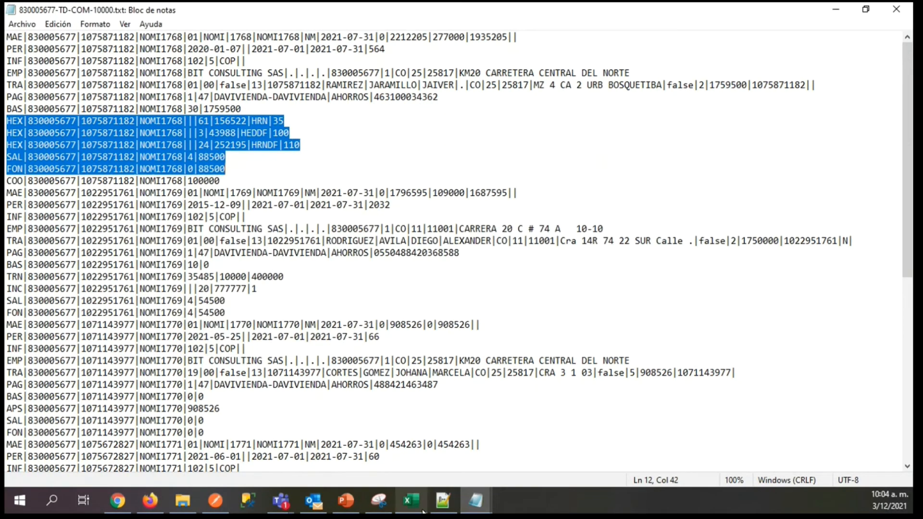
# Switch to the layout workbook in Excel and look over the sample records on the EJEMPLOS sheet.
pyautogui.click(411, 500)
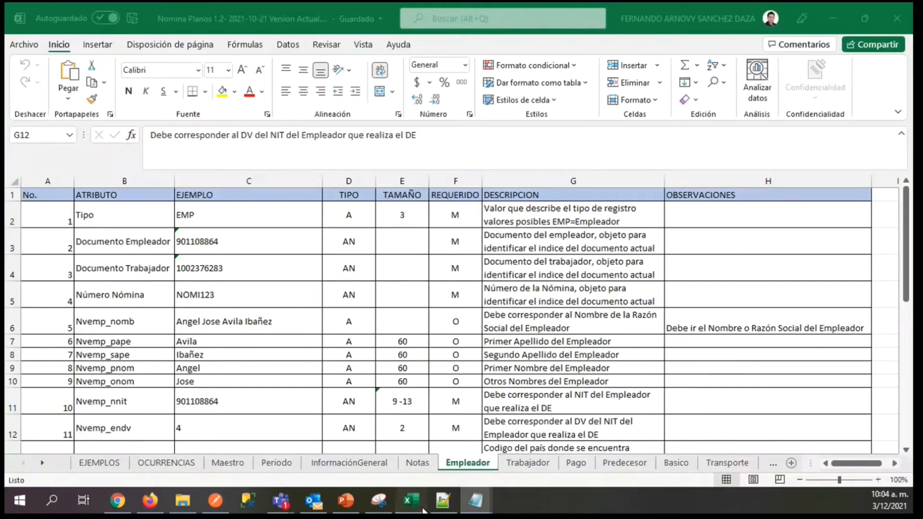
pyautogui.click(99, 463)
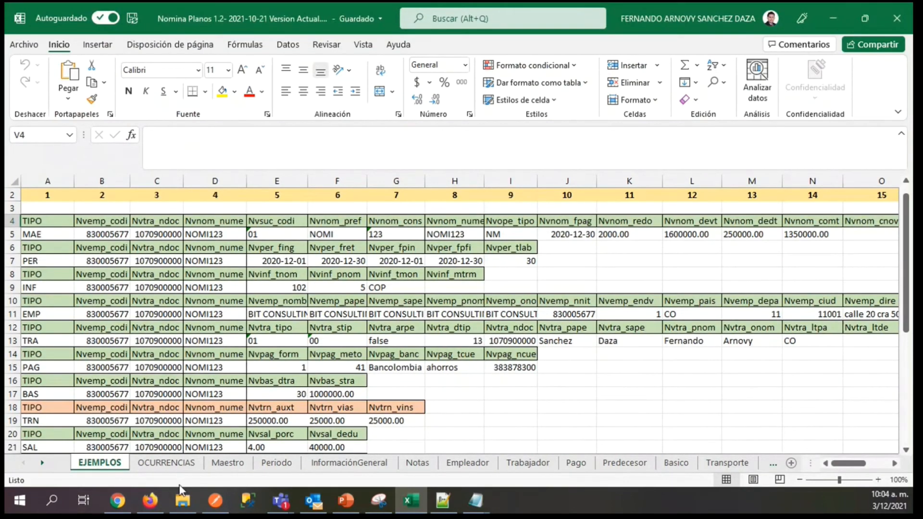
pyautogui.click(155, 505)
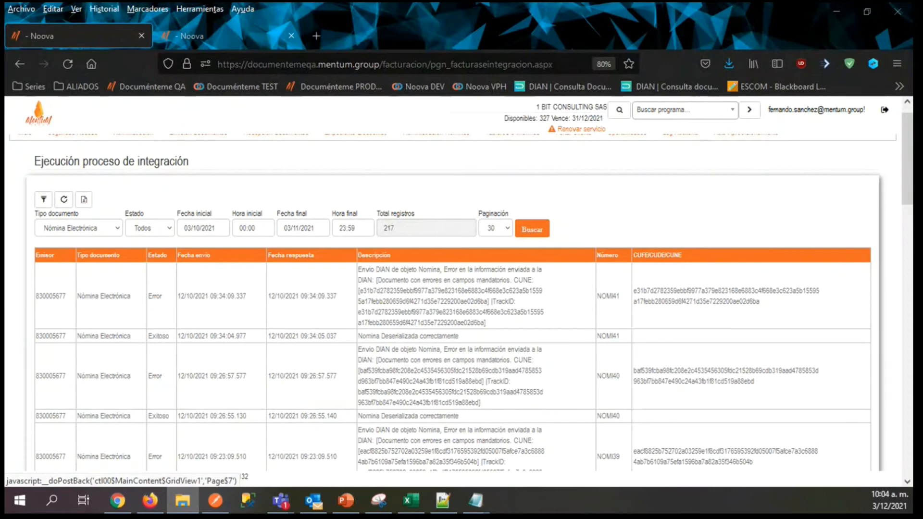
# Open the NM-COM-NOMI1751 text file from the Notas folder and highlight the 1 after NM0 in its MAE record.
pyautogui.click(182, 501)
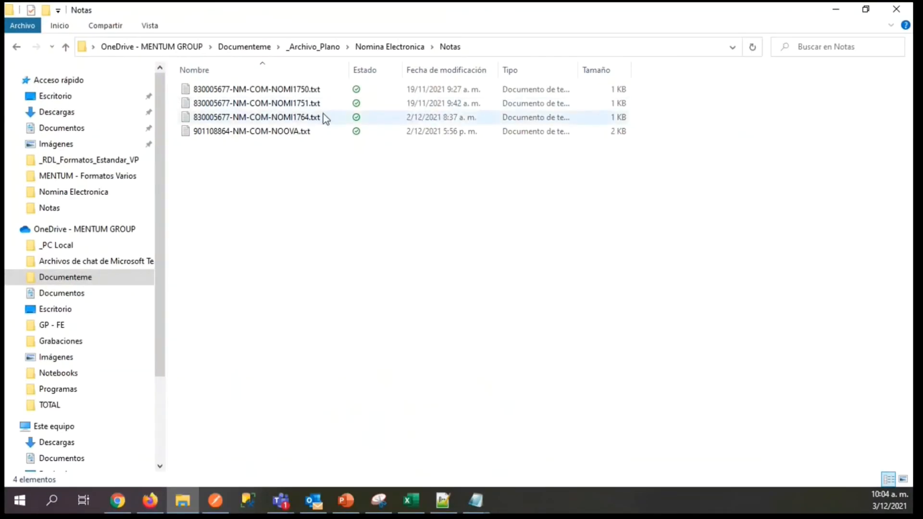
pyautogui.doubleClick(306, 104)
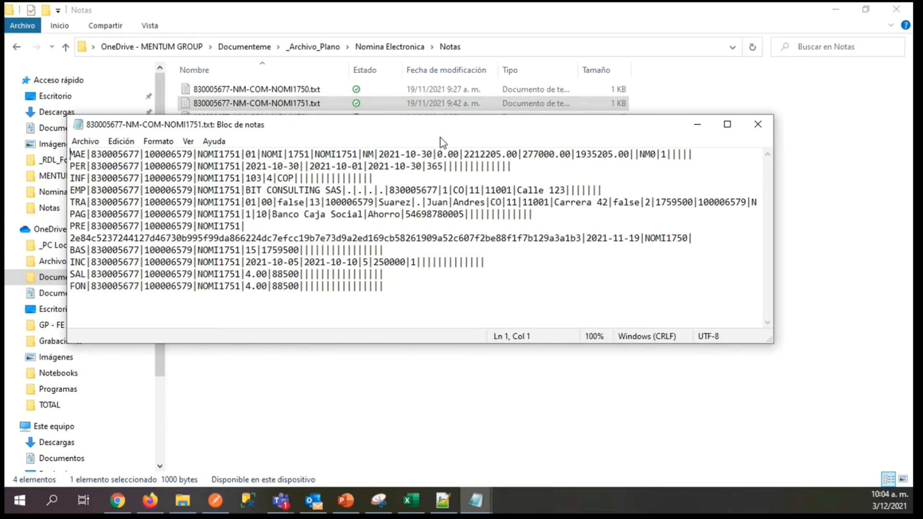
pyautogui.doubleClick(663, 155)
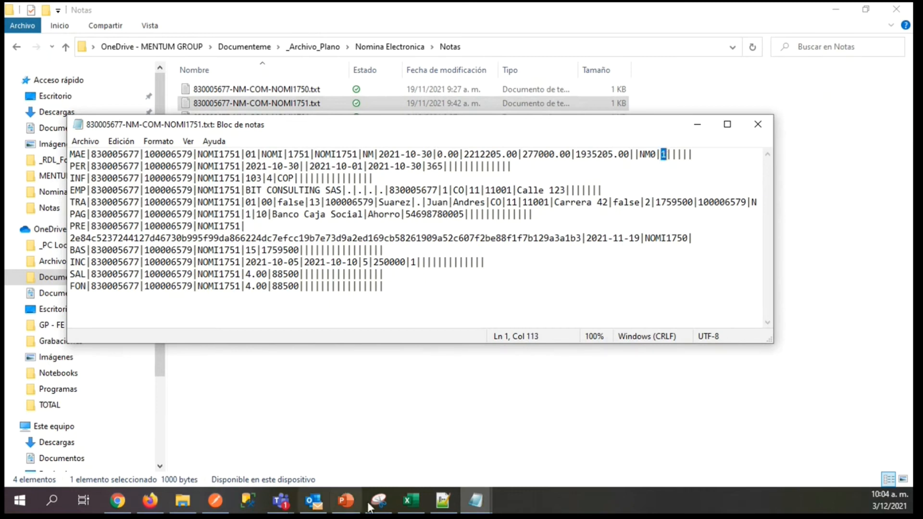
# Find the NVNOM_TIPO attribute on the workbook's Maestro sheet and compare it with the MAE record in the NOMI1751 text file.
pyautogui.click(405, 502)
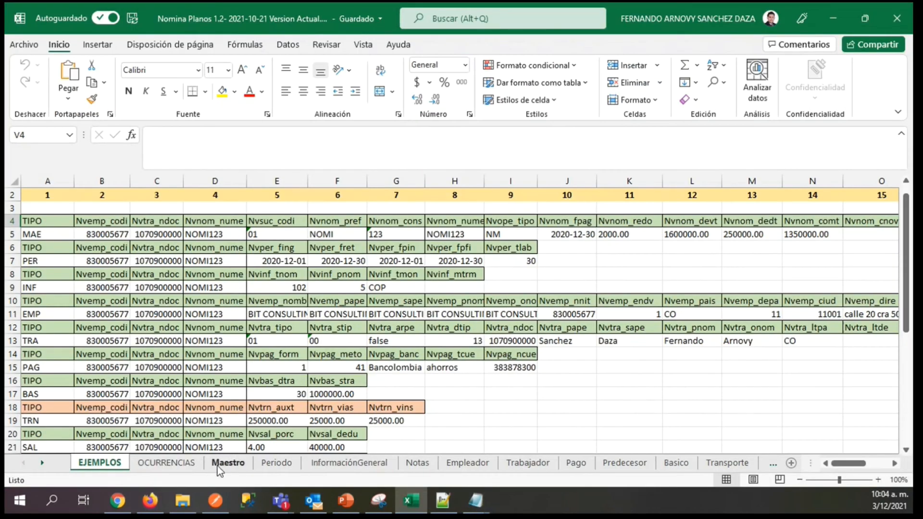
pyautogui.click(217, 464)
pyautogui.click(94, 321)
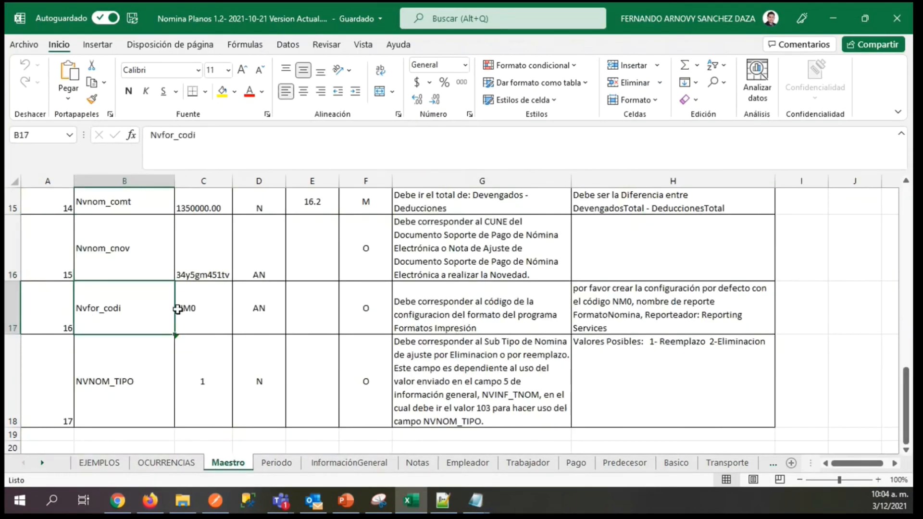
pyautogui.press('Down')
pyautogui.moveTo(476, 501)
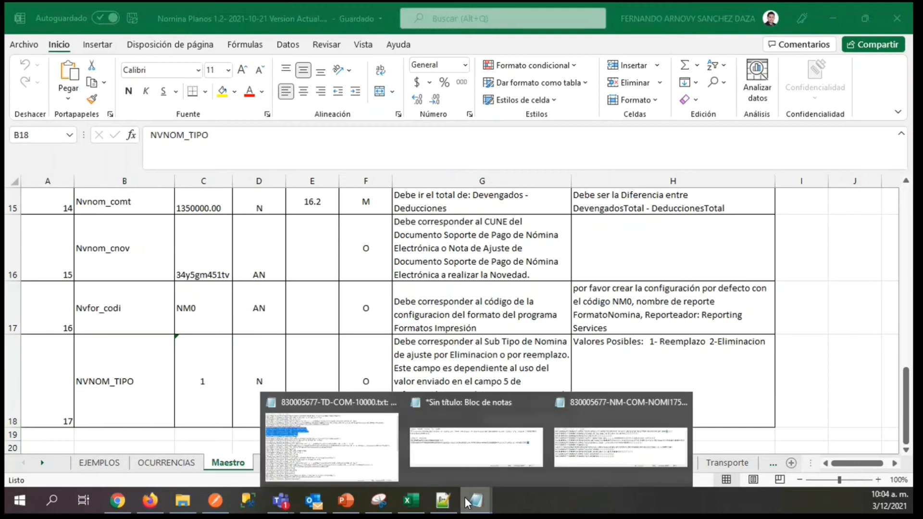
pyautogui.click(603, 411)
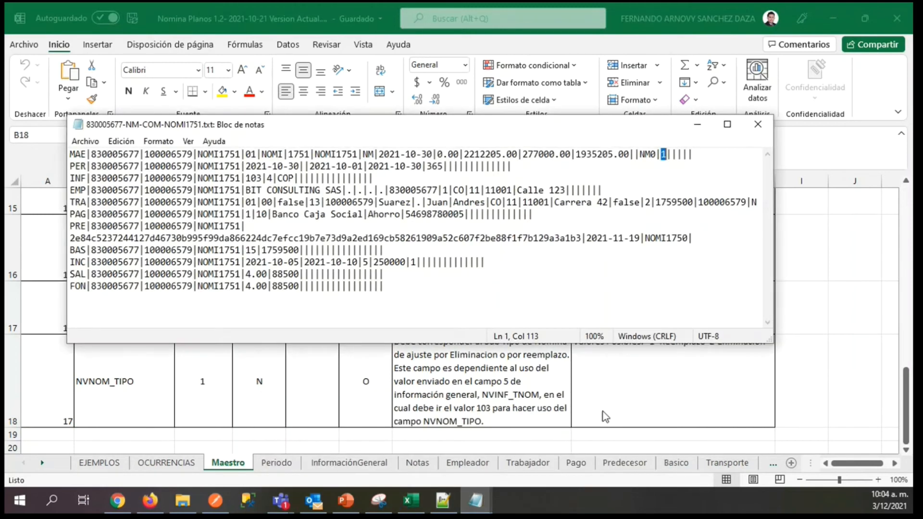
# Read the example, description and possible values of the NVNOM_TIPO attribute on the Maestro sheet.
pyautogui.click(156, 413)
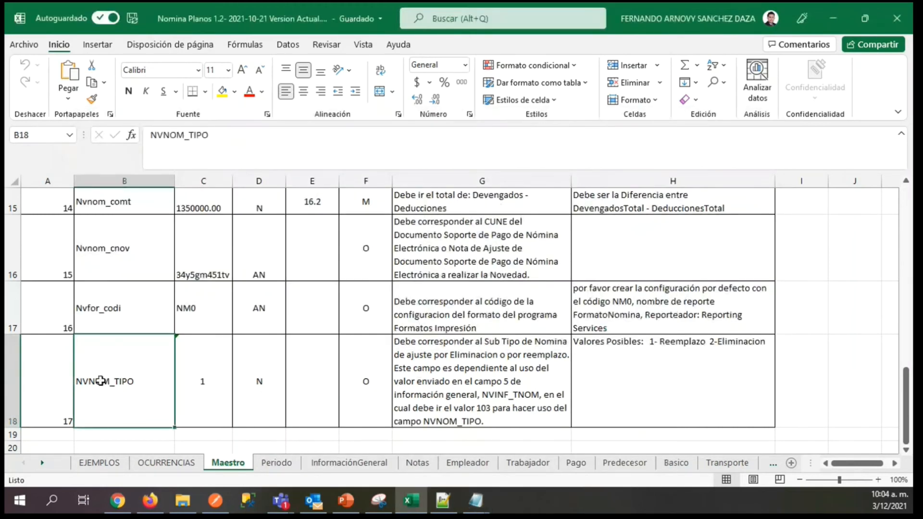
pyautogui.click(204, 377)
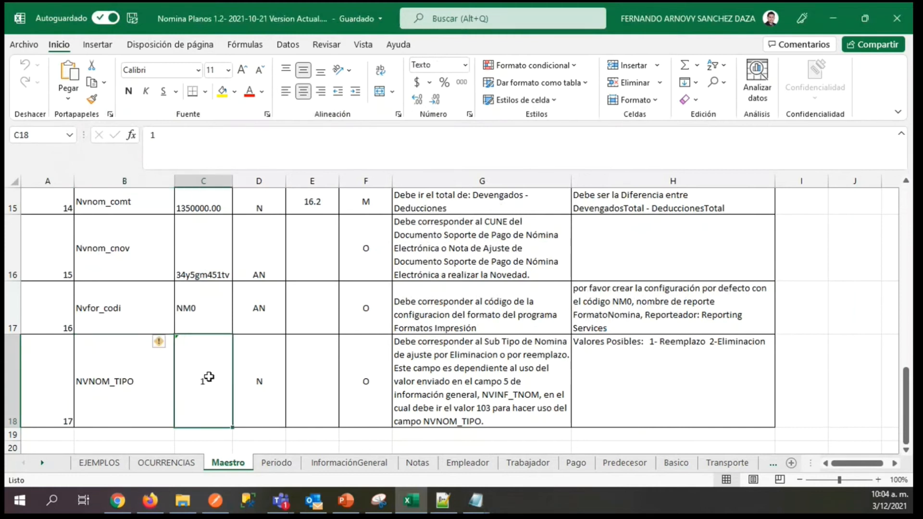
pyautogui.click(417, 380)
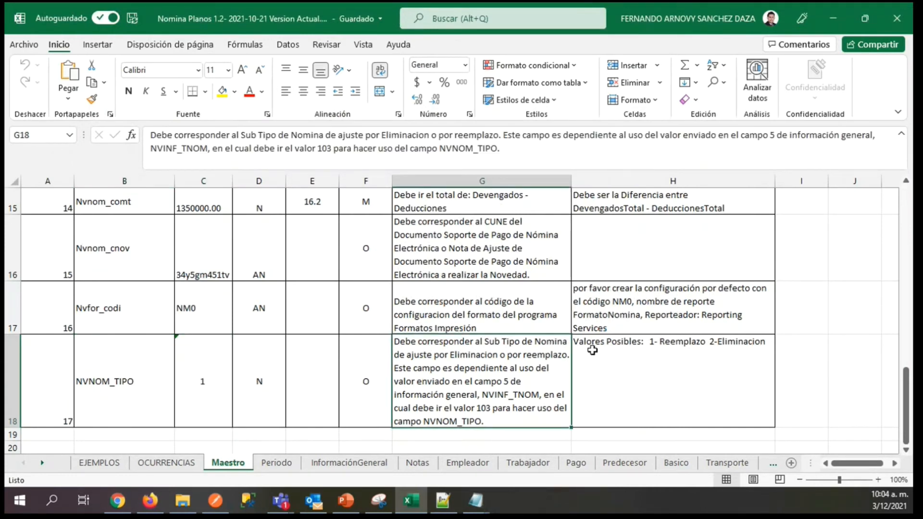
pyautogui.click(676, 356)
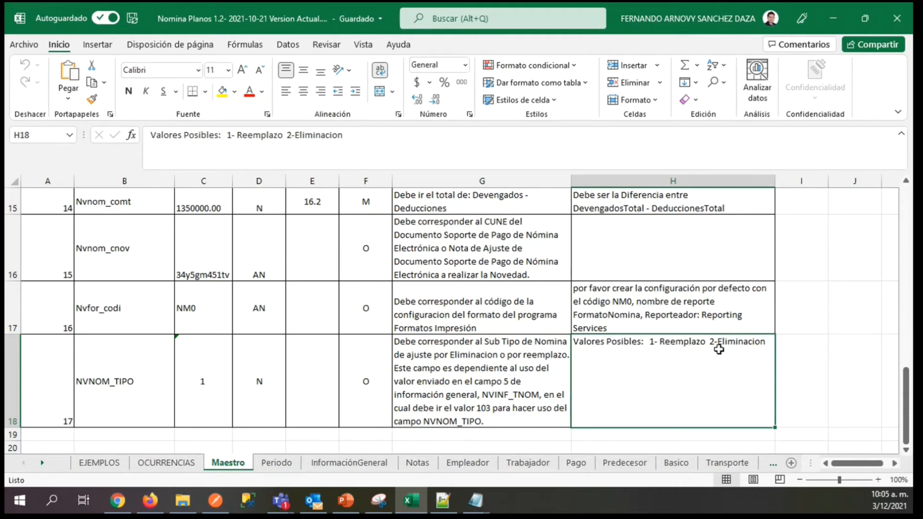
# Return to the NOMI1751 text file and check the payroll type 103 in its INF record.
pyautogui.moveTo(481, 501)
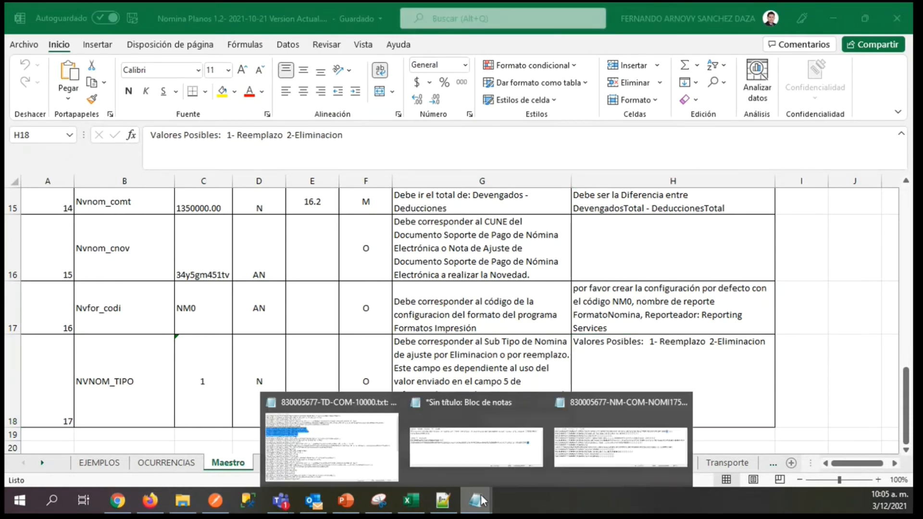
pyautogui.click(590, 440)
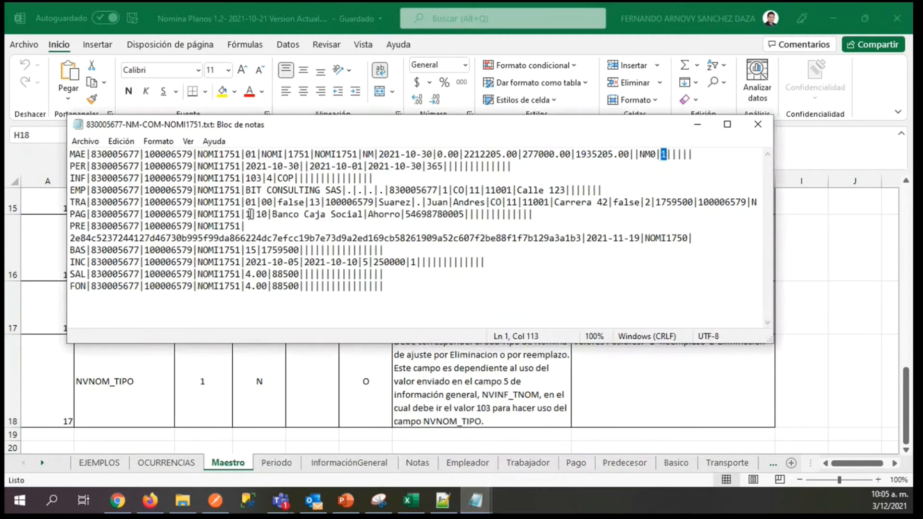
pyautogui.moveTo(73, 182); pyautogui.dragTo(167, 179)
pyautogui.doubleClick(253, 179)
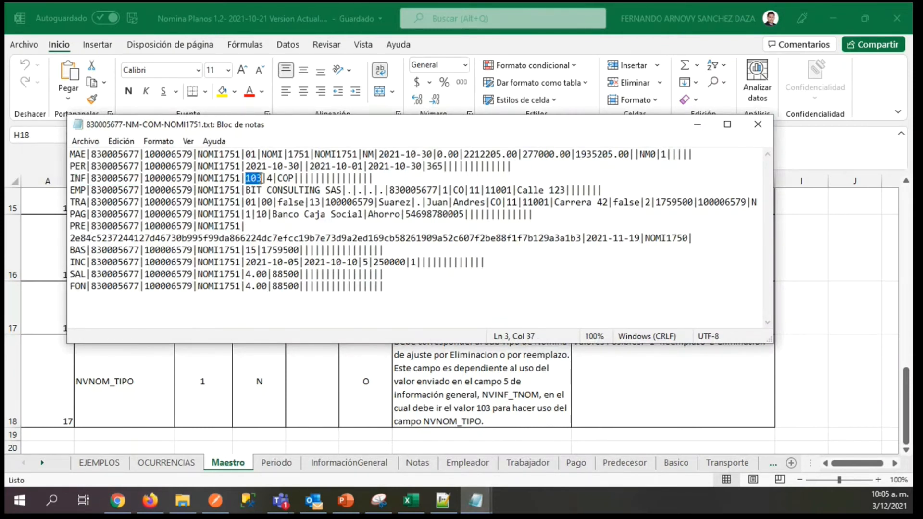
pyautogui.doubleClick(250, 178)
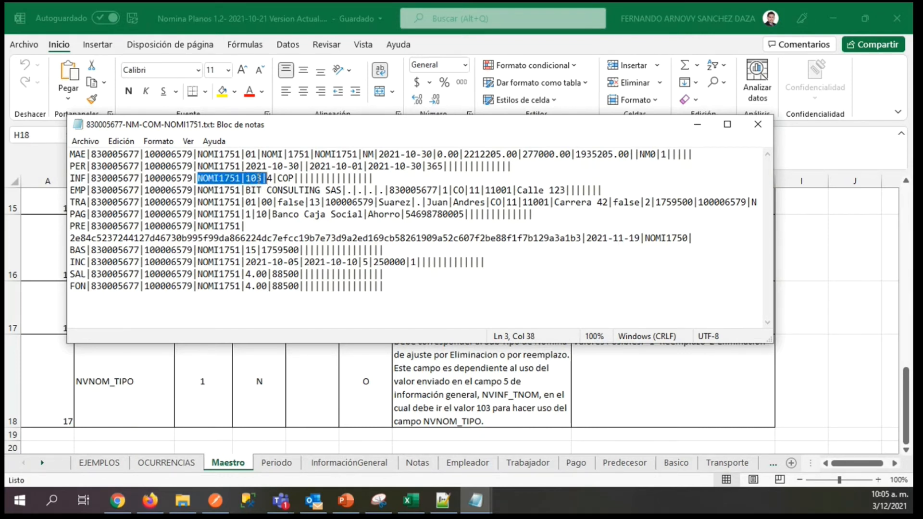
pyautogui.click(258, 178)
# Compare the PRE record in the NOMI1751 text file with the Predecesor sheet's attributes from Tipo through Nvpre_cune.
pyautogui.moveTo(70, 227); pyautogui.dragTo(102, 226)
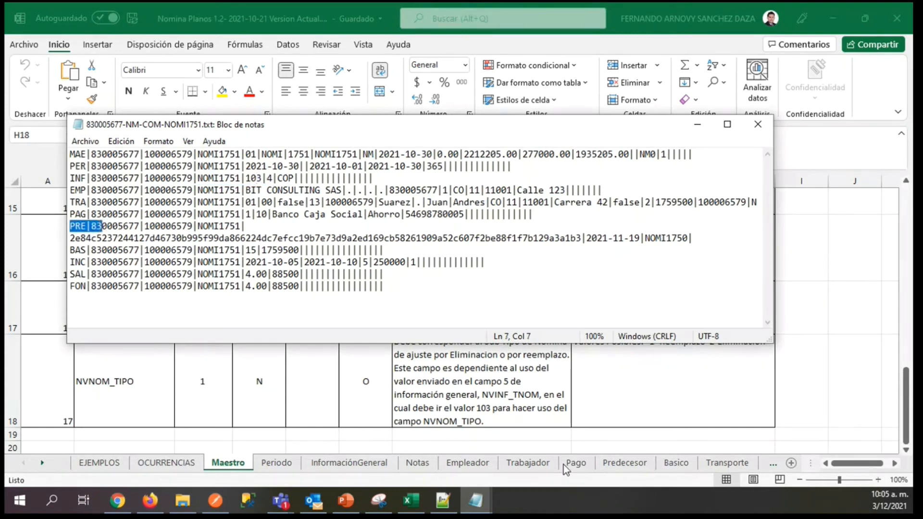
pyautogui.click(635, 463)
pyautogui.click(97, 225)
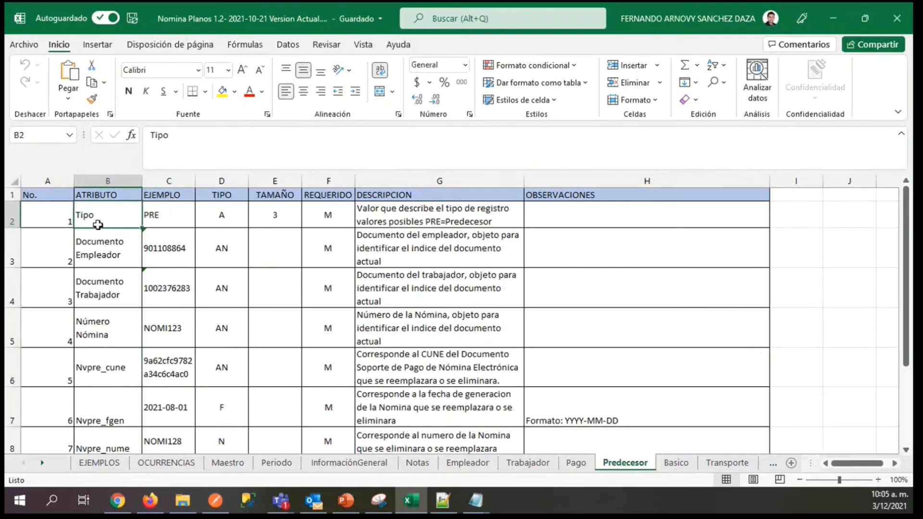
pyautogui.click(110, 246)
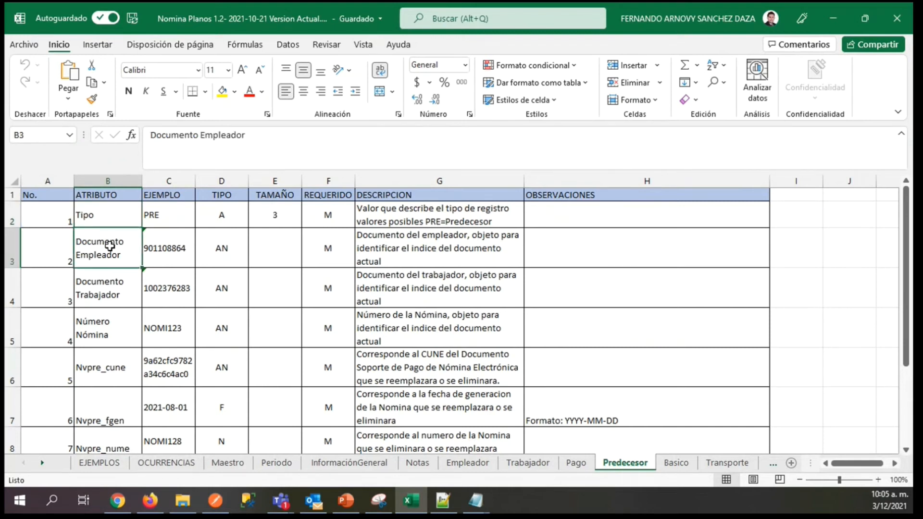
pyautogui.press('Down')
pyautogui.press('Down')
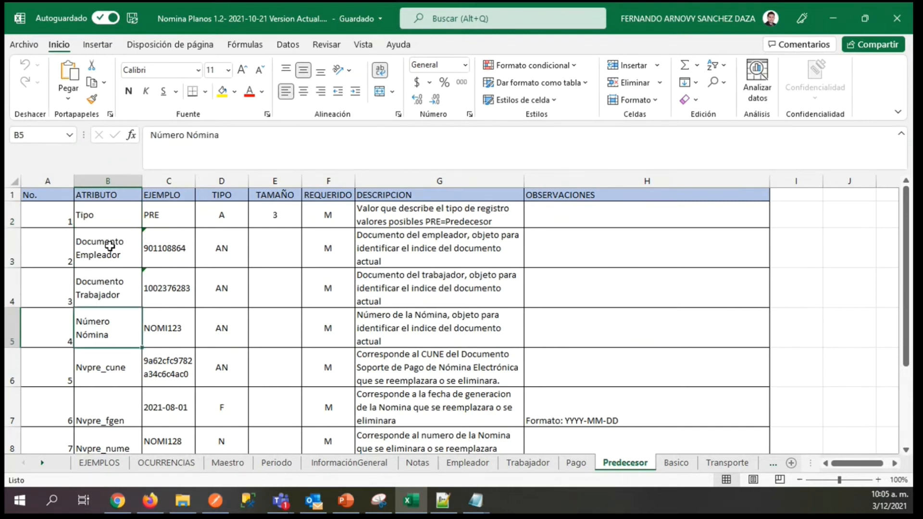
pyautogui.press('Right')
pyautogui.press('Down')
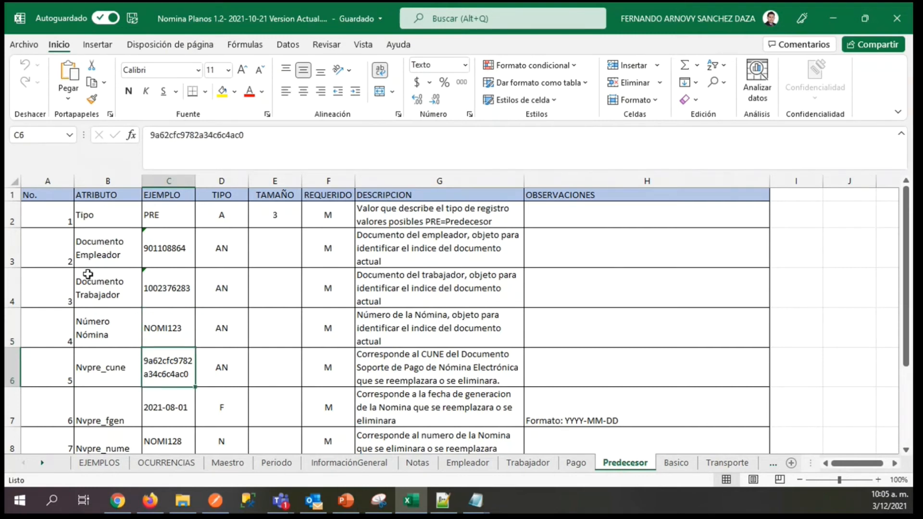
# Return to the NOMI1751 text file and highlight the CUNE, generation date and predecessor payroll number in its PRE record.
pyautogui.moveTo(474, 499)
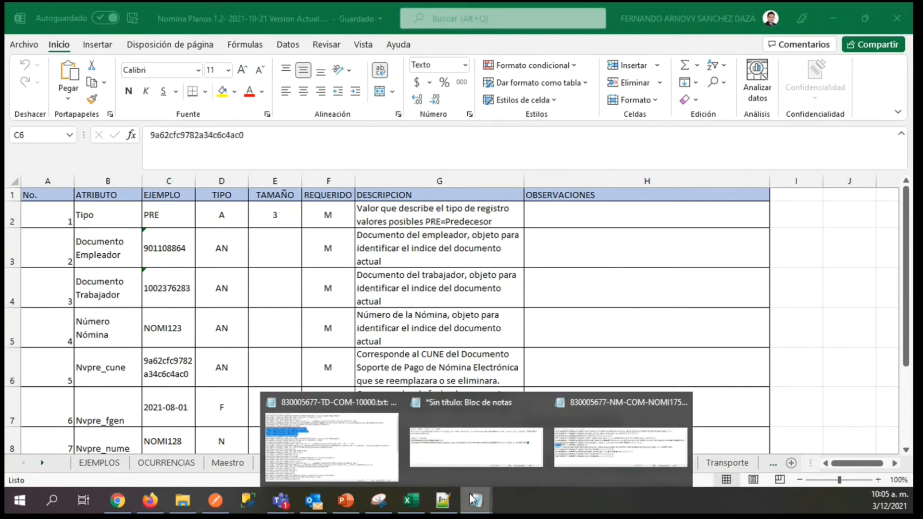
pyautogui.click(598, 442)
pyautogui.moveTo(70, 238); pyautogui.dragTo(582, 240)
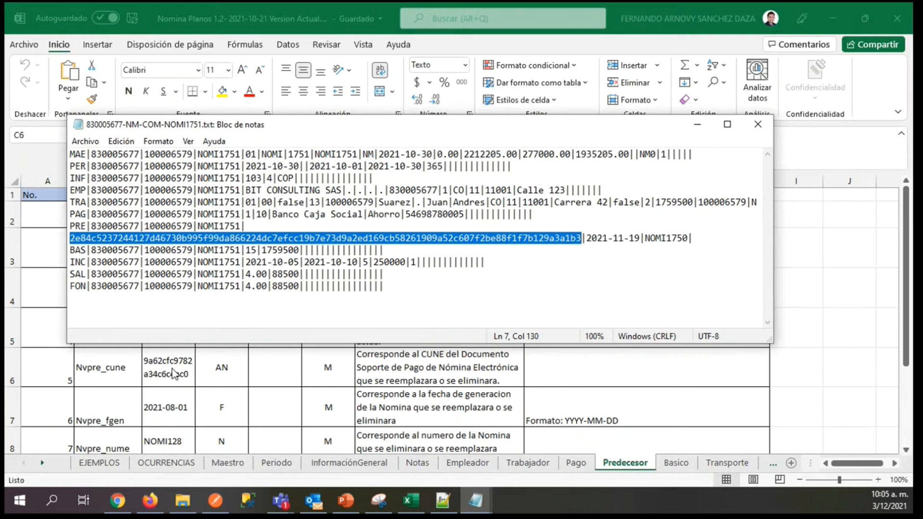
pyautogui.moveTo(587, 239); pyautogui.dragTo(641, 241)
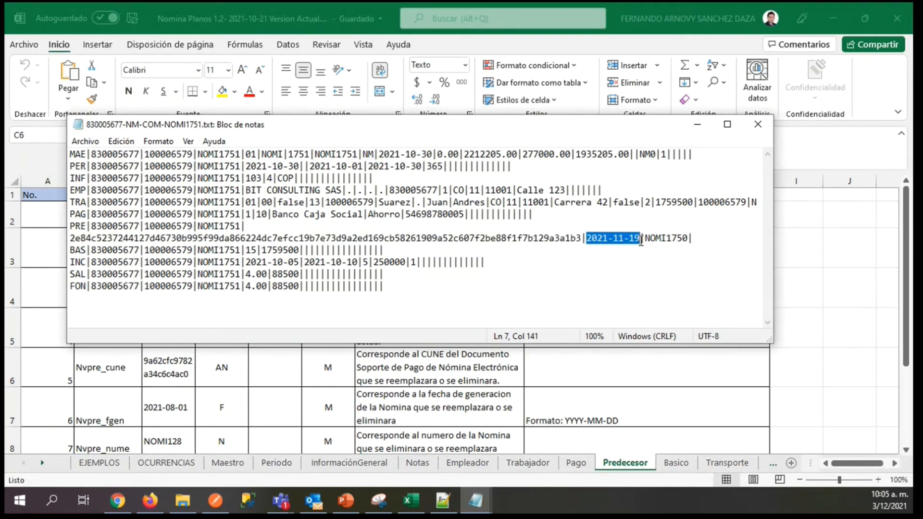
pyautogui.moveTo(645, 239); pyautogui.dragTo(688, 248)
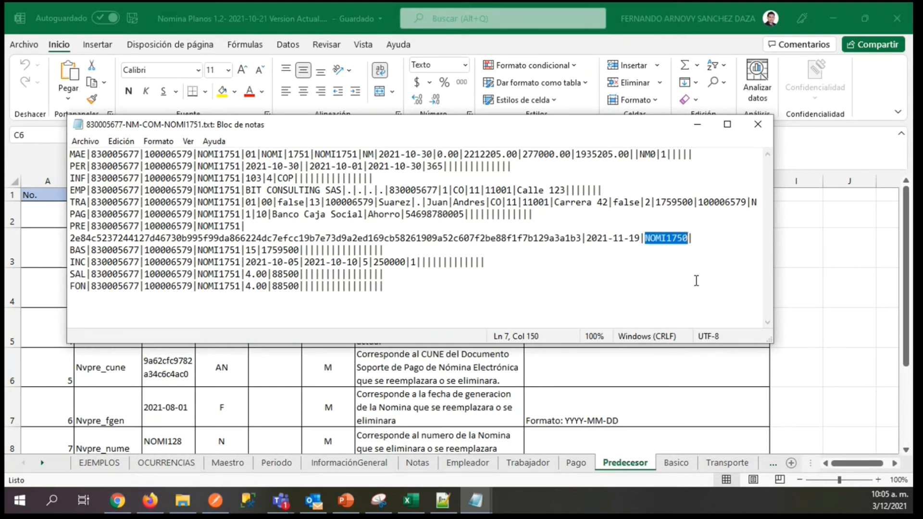
pyautogui.moveTo(71, 239); pyautogui.dragTo(404, 294)
pyautogui.click(404, 293)
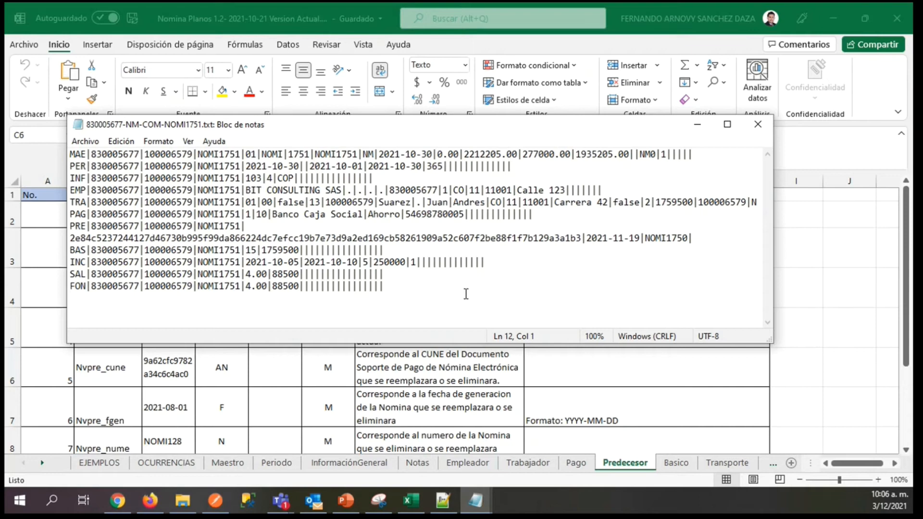
# Replace the open NOMI1751 text file with NM-COM-NOMI1764 from the Notas folder and highlight the 2 after NM0 in its MAE record.
pyautogui.click(758, 124)
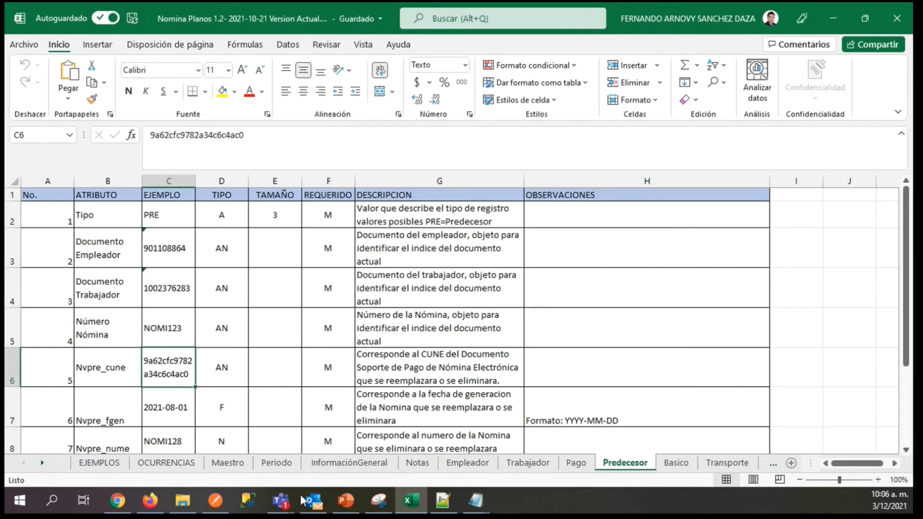
pyautogui.click(182, 501)
pyautogui.click(256, 121)
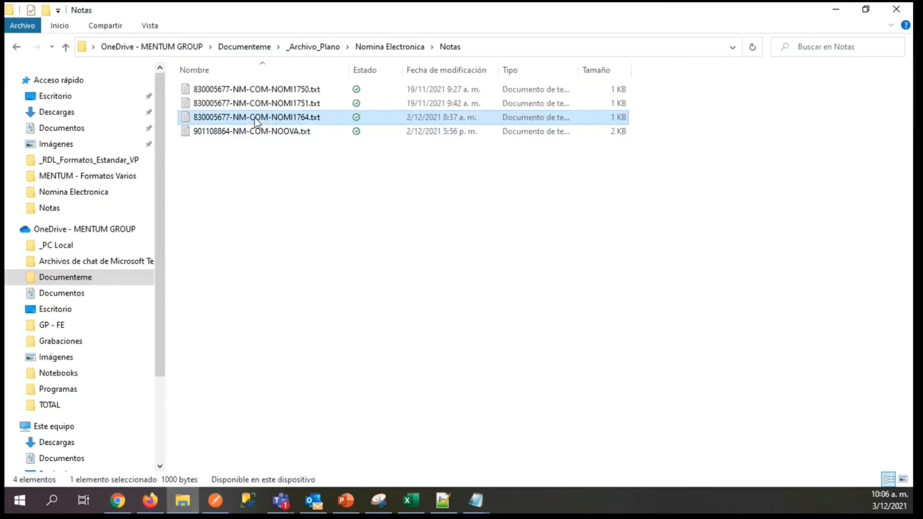
pyautogui.doubleClick(257, 120)
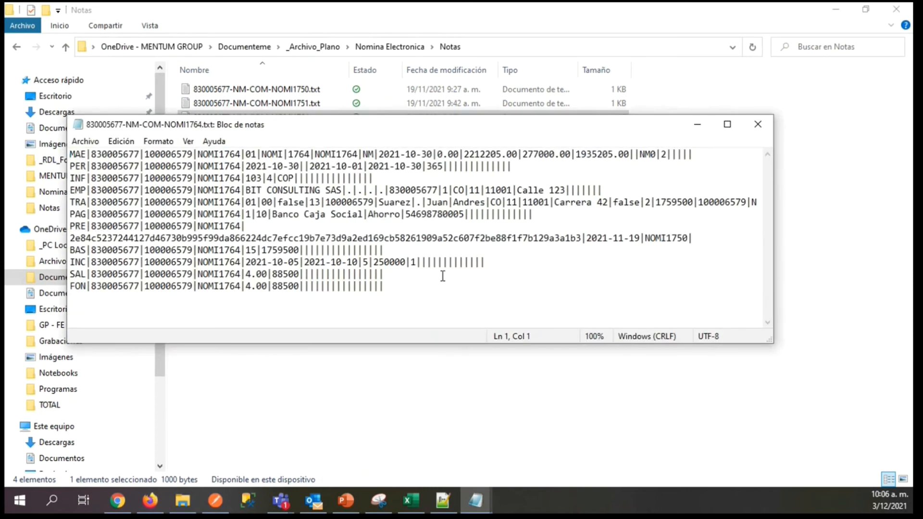
pyautogui.moveTo(660, 153); pyautogui.dragTo(667, 154)
# Check the possible values of the NVNOM_TIPO attribute on the workbook's Maestro sheet.
pyautogui.click(410, 501)
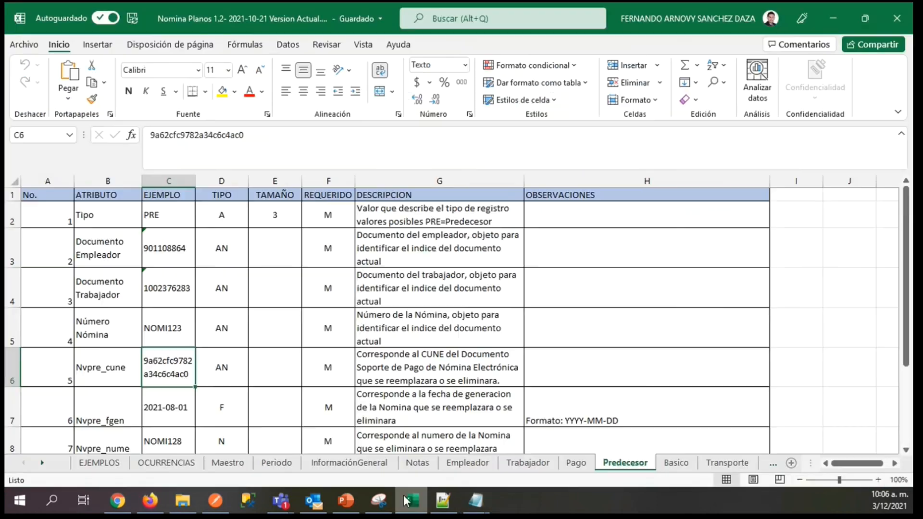
pyautogui.click(227, 463)
pyautogui.click(149, 382)
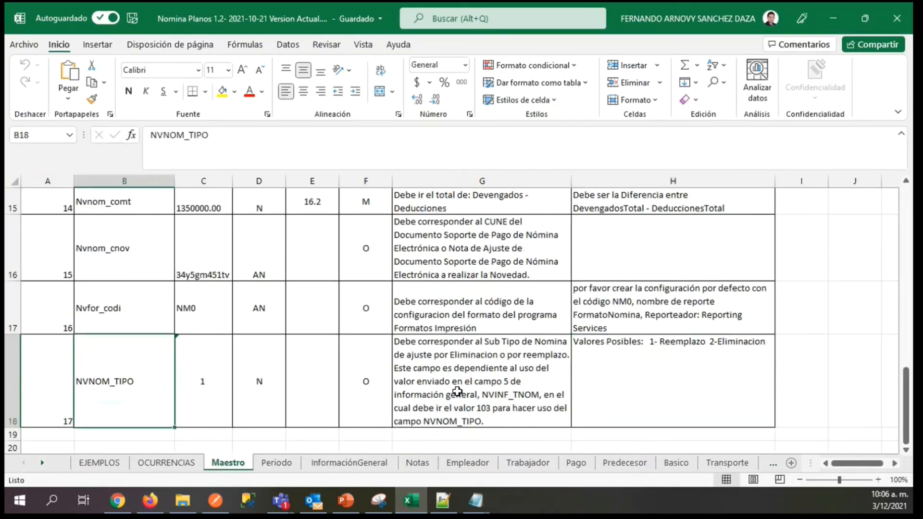
pyautogui.click(628, 400)
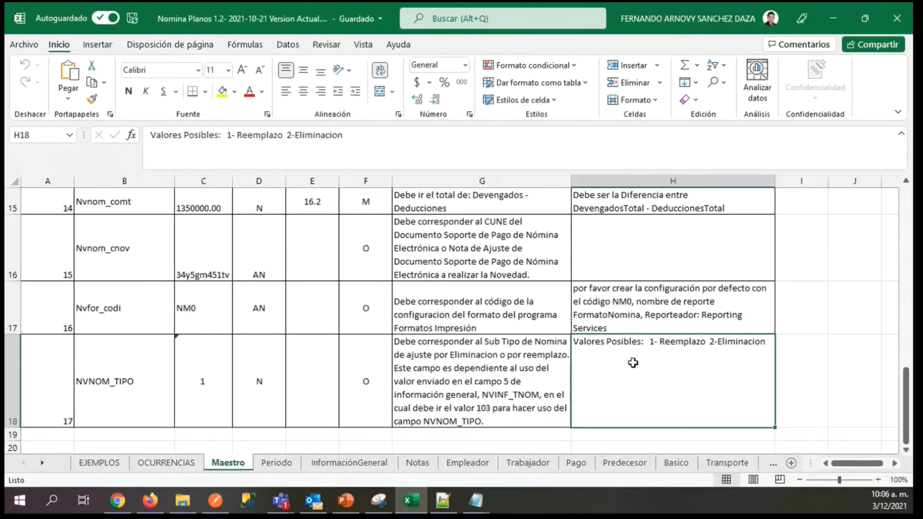
# Return to the NOMI1764 text file and check the payroll type 103 in its INF record and the predecessor data in its PRE record.
pyautogui.click(475, 501)
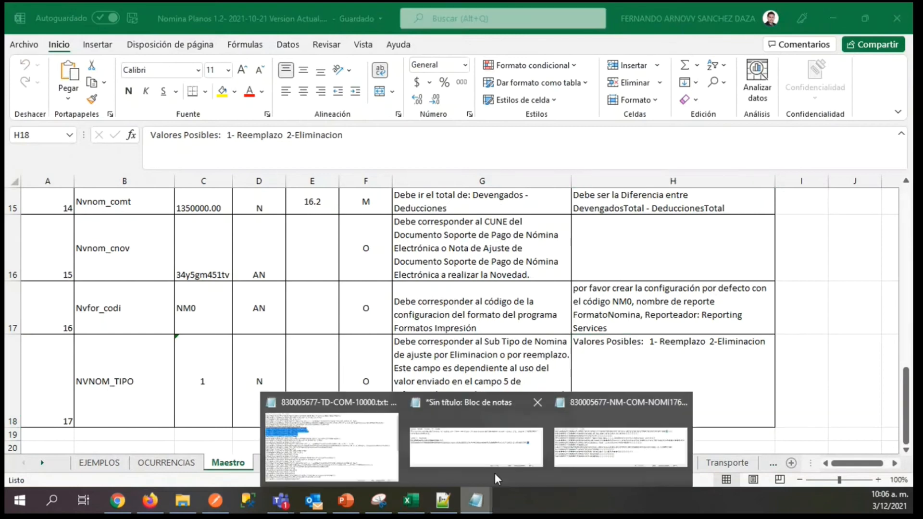
pyautogui.click(579, 415)
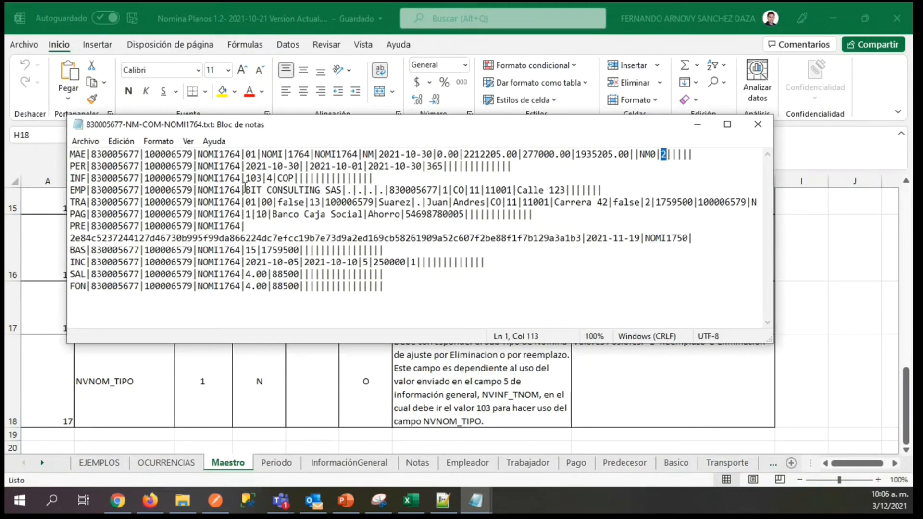
pyautogui.moveTo(246, 178); pyautogui.dragTo(261, 178)
pyautogui.moveTo(70, 226); pyautogui.dragTo(692, 239)
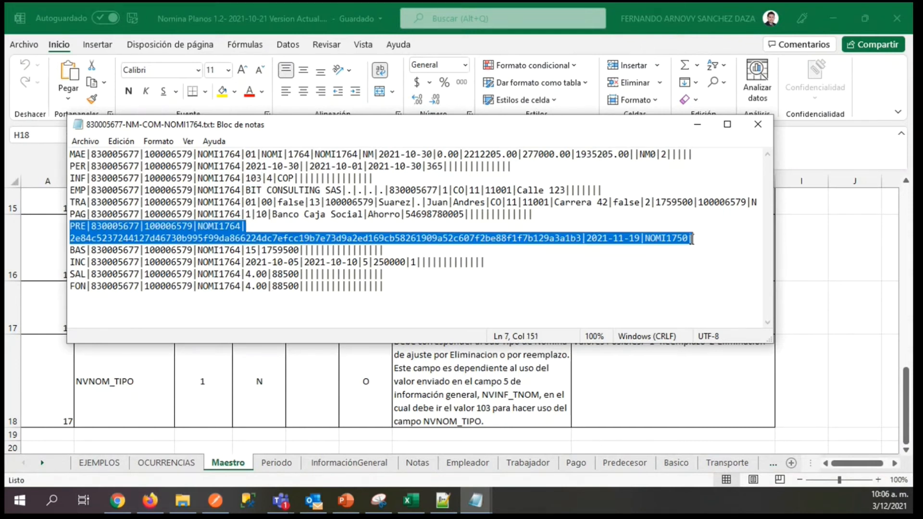
pyautogui.click(90, 238)
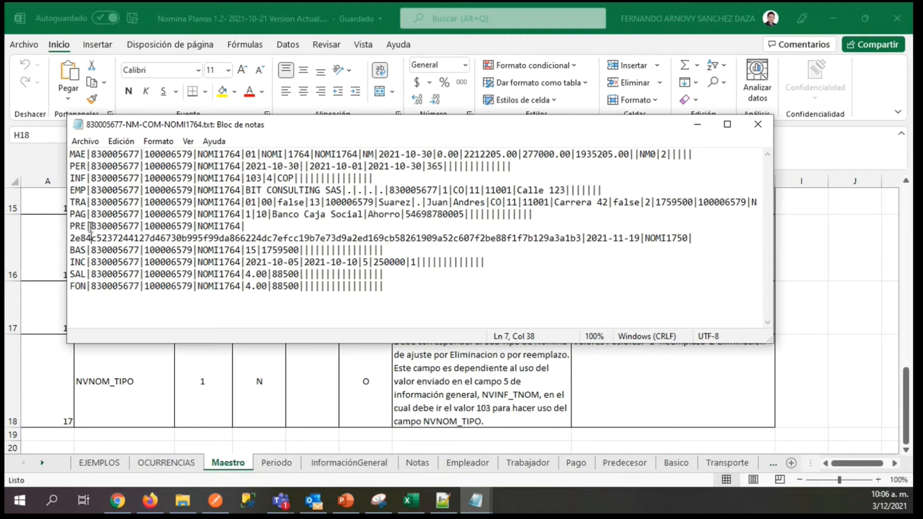
pyautogui.moveTo(72, 238); pyautogui.dragTo(683, 239)
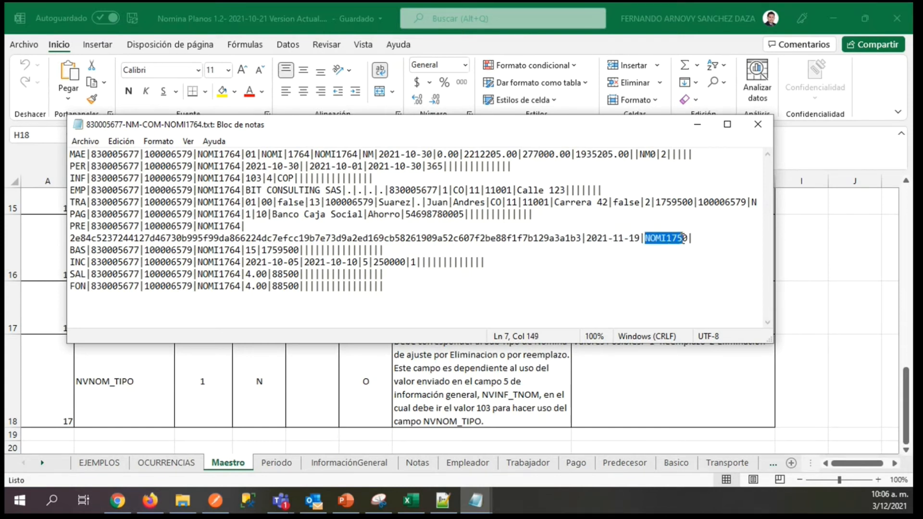
# Switch to the Noova site in Firefox, reload the Nómina Individual page and eliminate payroll NOMI1772.
pyautogui.click(157, 507)
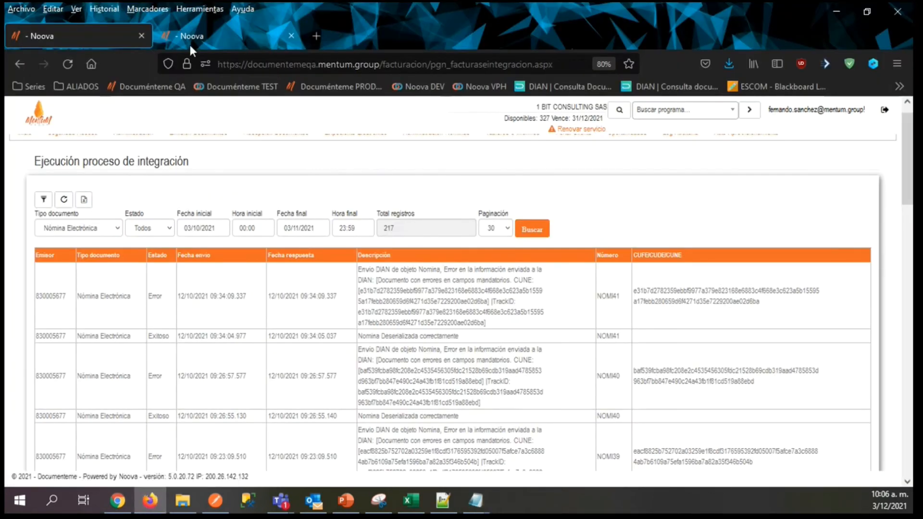
pyautogui.click(166, 32)
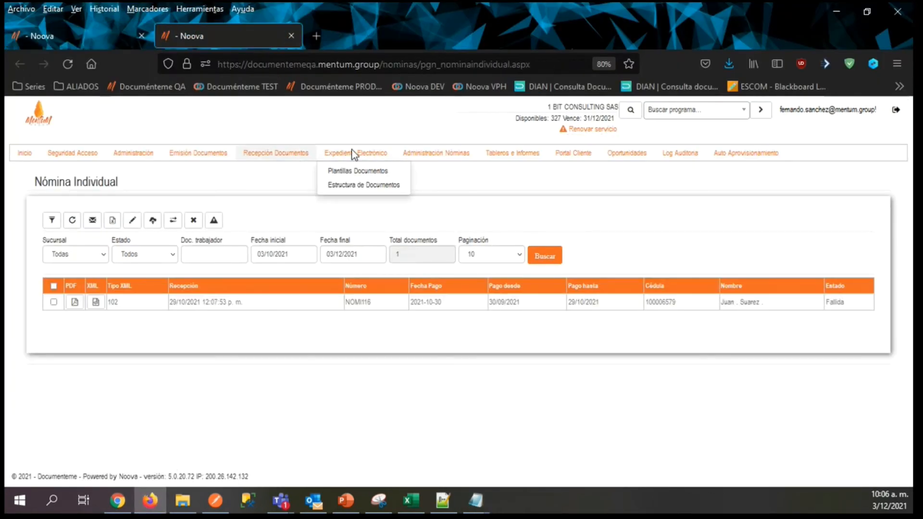
pyautogui.moveTo(431, 155)
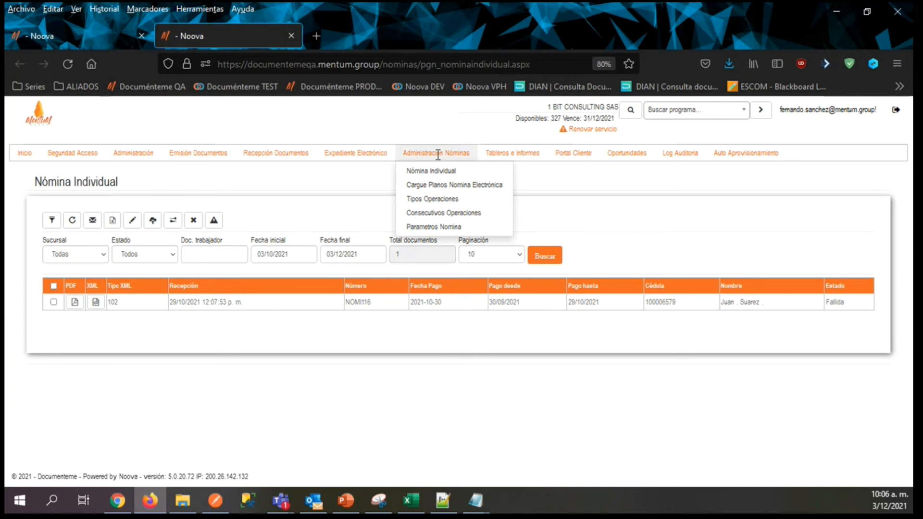
pyautogui.click(414, 176)
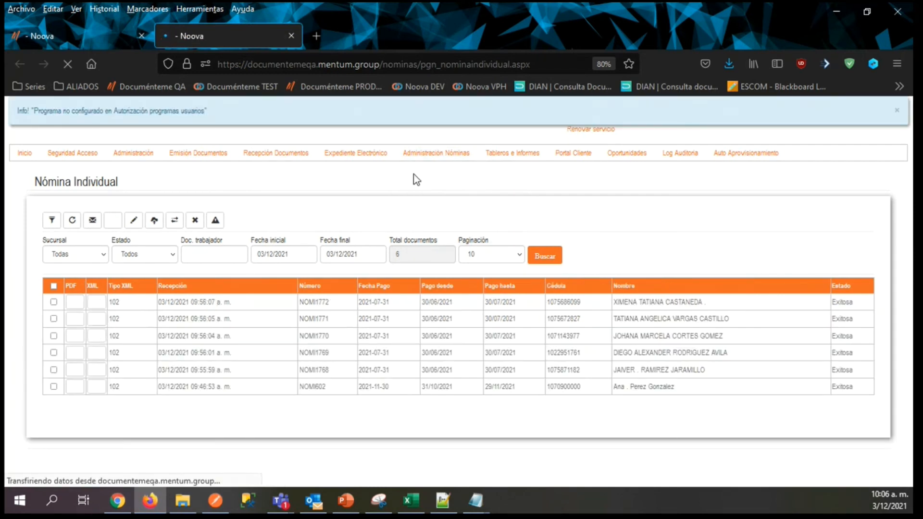
pyautogui.click(53, 303)
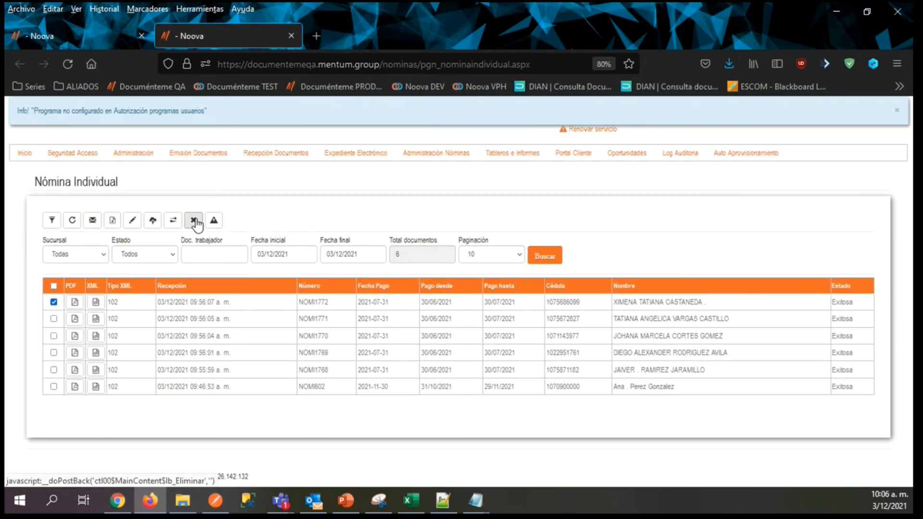
pyautogui.click(195, 221)
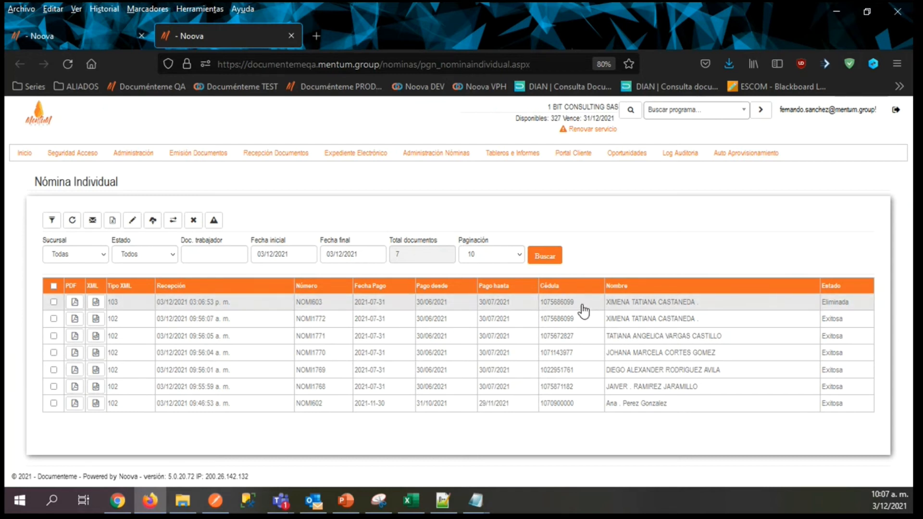
# Open the PDF of the type 103 adjustment note and examine the referenced payroll's number, CUNE and generation date.
pyautogui.click(74, 303)
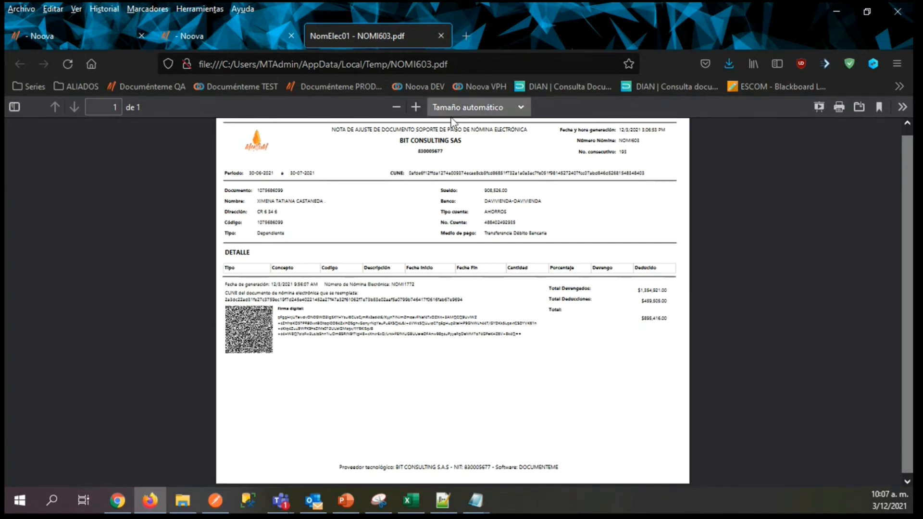
pyautogui.click(416, 106)
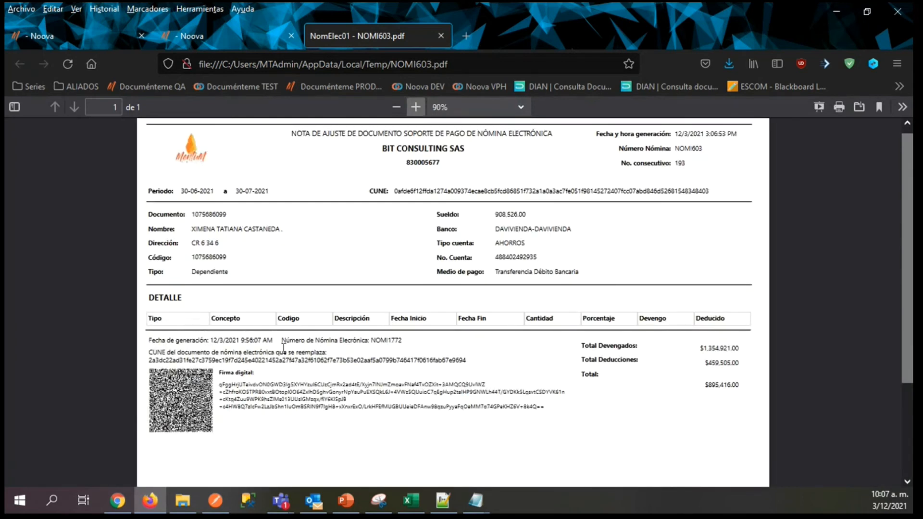
pyautogui.moveTo(371, 340); pyautogui.dragTo(428, 346)
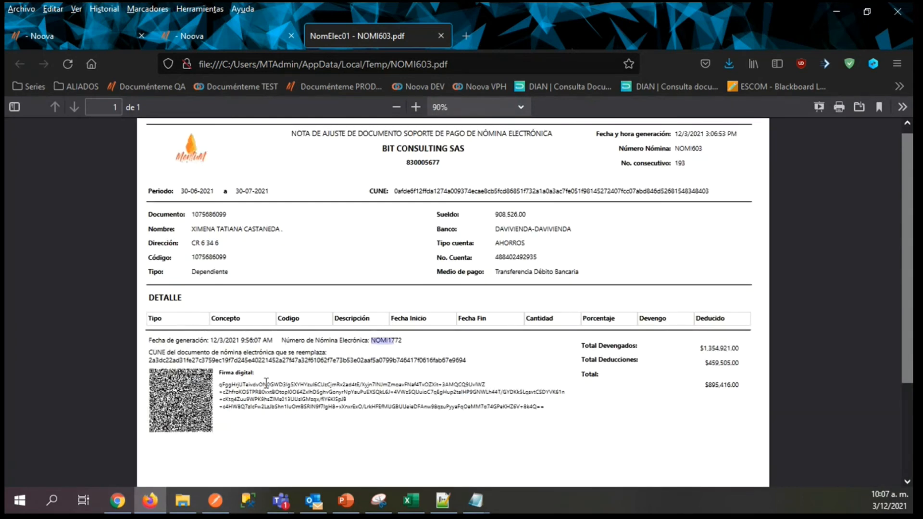
pyautogui.moveTo(168, 360); pyautogui.dragTo(412, 371)
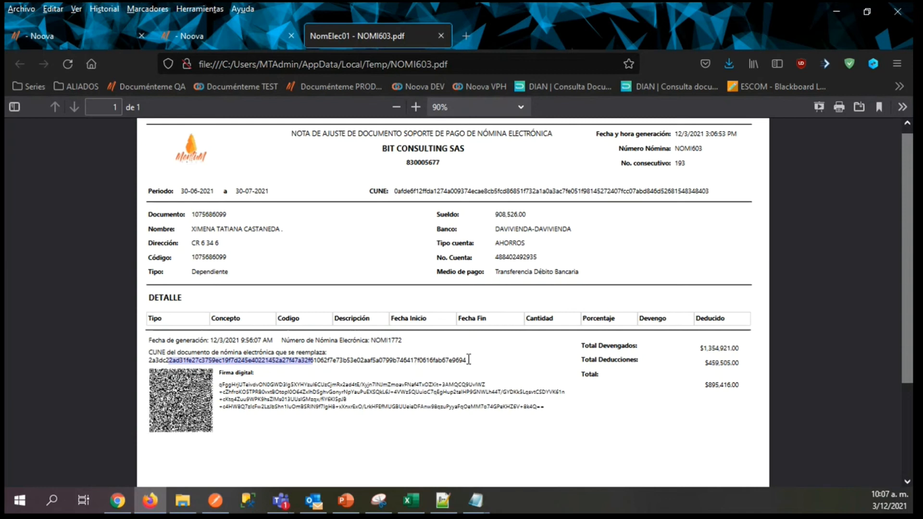
pyautogui.click(523, 370)
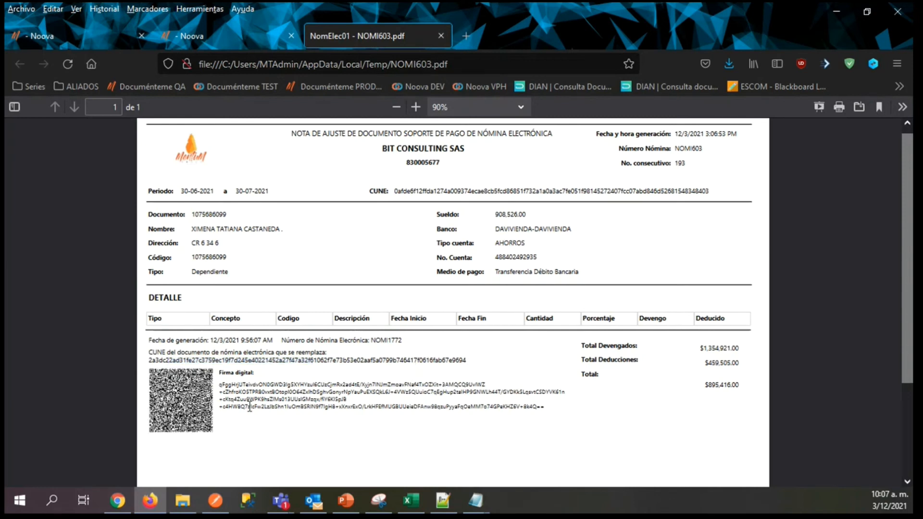
pyautogui.moveTo(215, 340); pyautogui.dragTo(238, 342)
pyautogui.click(441, 37)
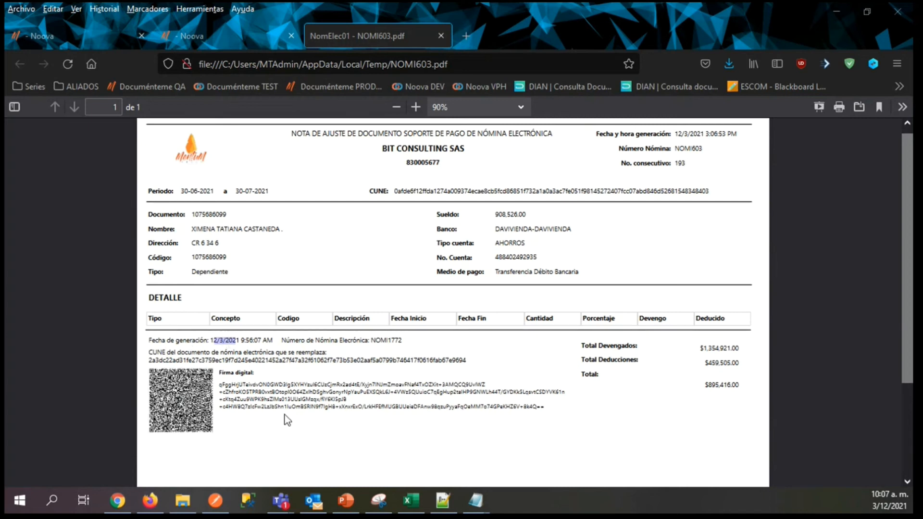
pyautogui.click(378, 341)
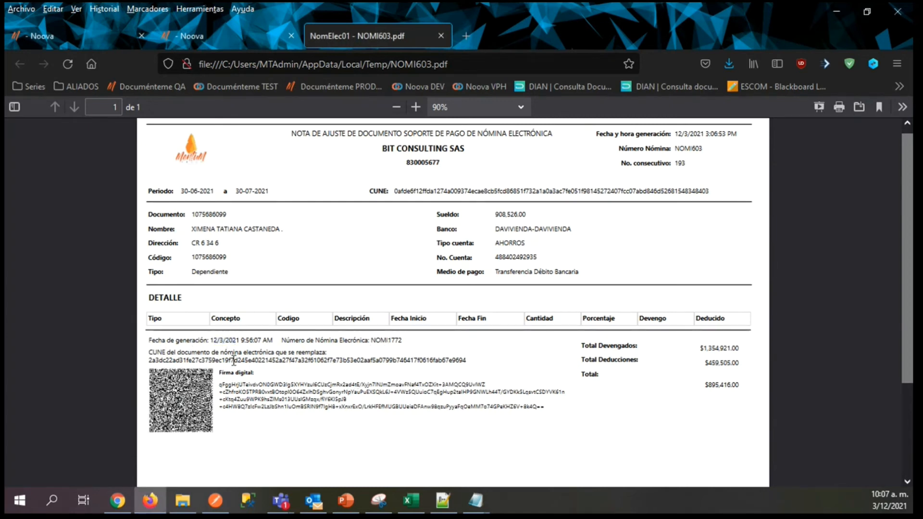
pyautogui.scroll(-3, 890, 246)
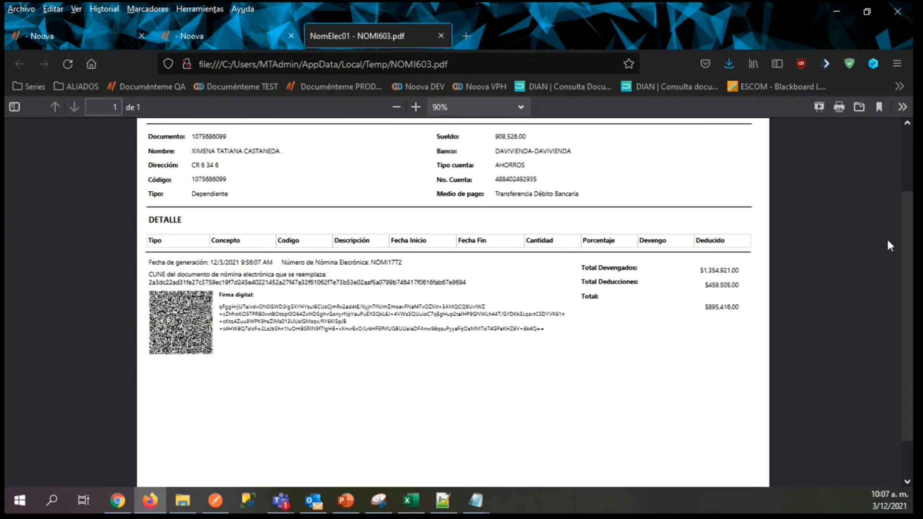
# Close the adjustment note PDF, switch to the Excel layout workbook and check the Notas and HorasExtras occurrences on the OCURRENCIAS sheet.
pyautogui.scroll(3, 890, 247)
pyautogui.click(441, 35)
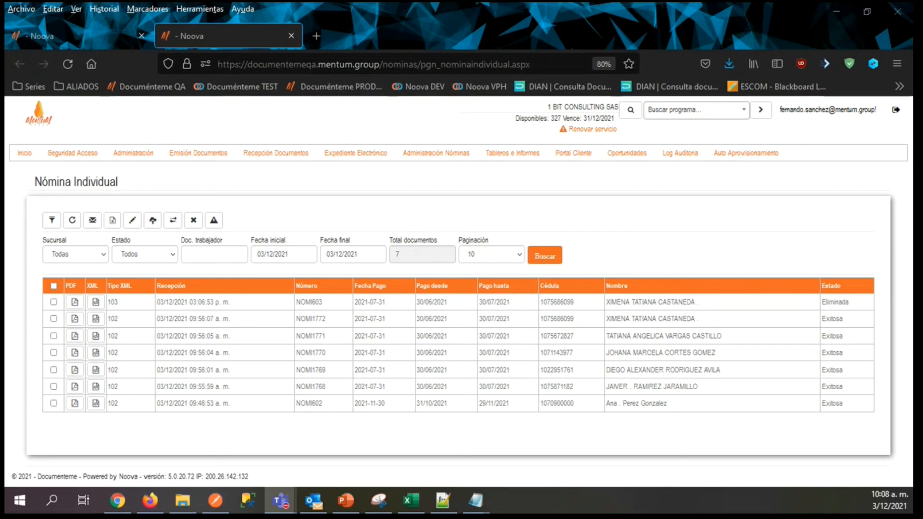
pyautogui.click(409, 502)
pyautogui.click(159, 463)
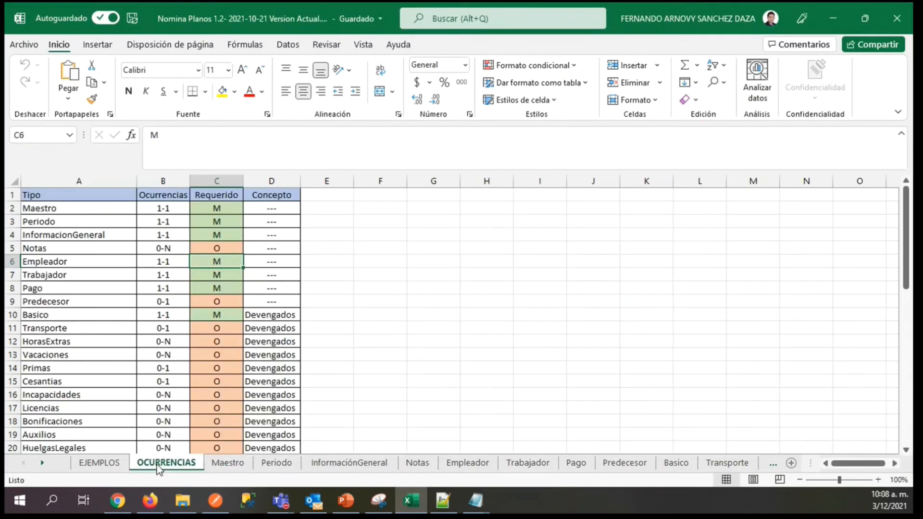
pyautogui.click(164, 248)
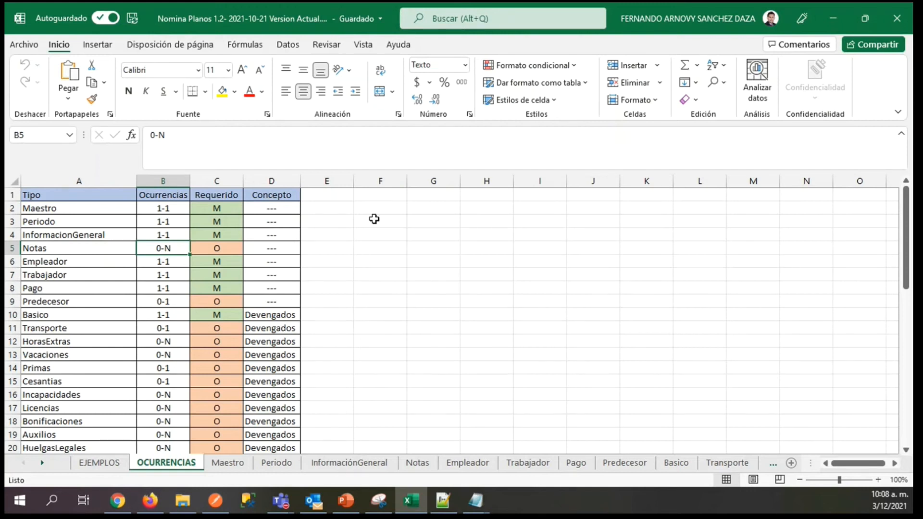
pyautogui.click(13, 248)
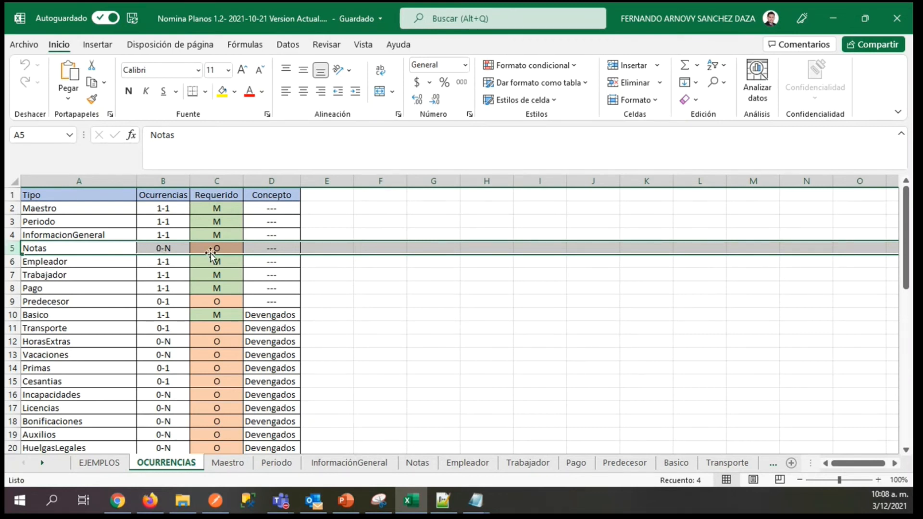
pyautogui.click(16, 341)
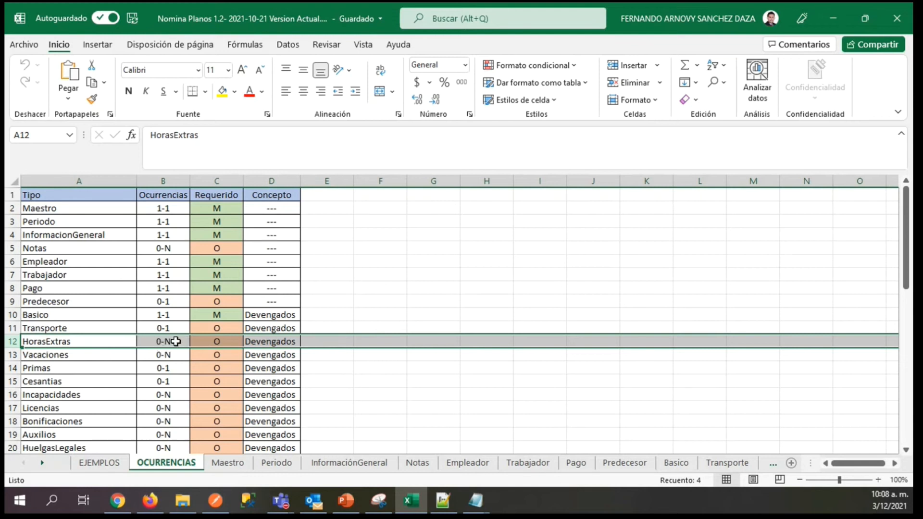
pyautogui.click(177, 342)
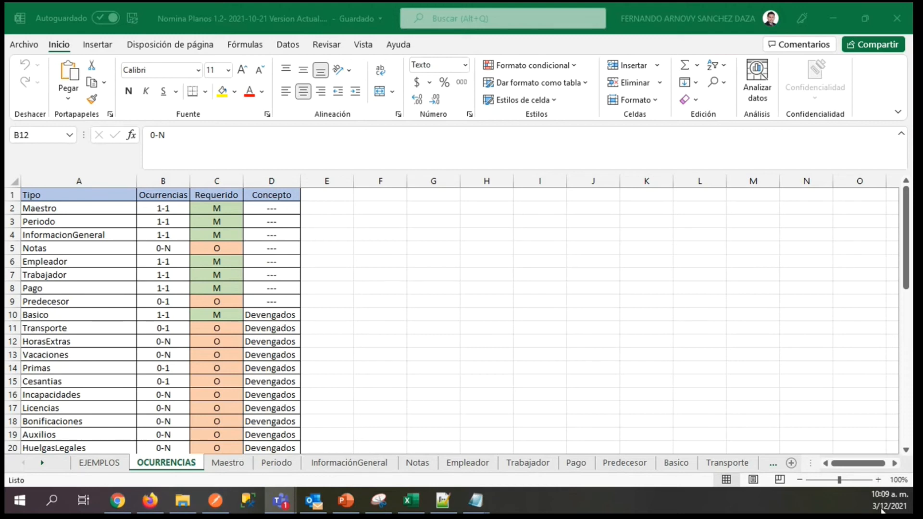
# Switch to the Noova site in Firefox and open the Forma Pago general parameters page in a new tab.
pyautogui.click(154, 507)
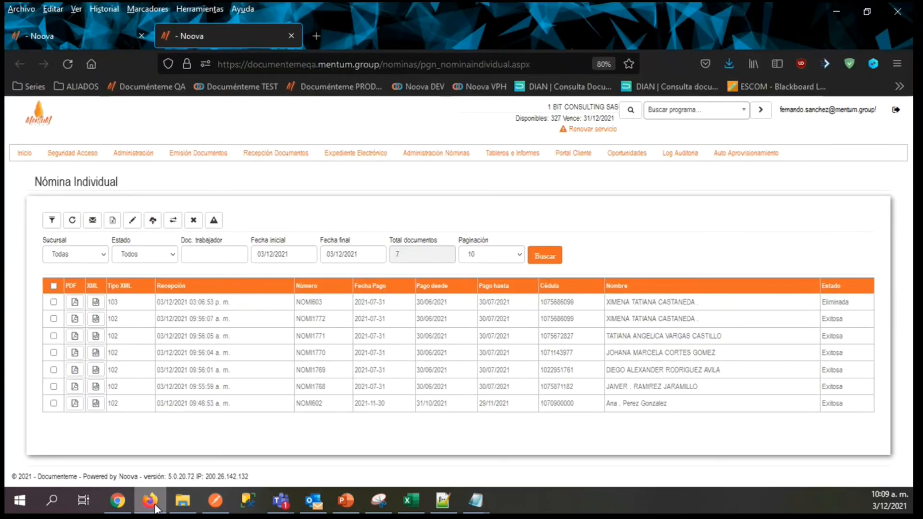
pyautogui.moveTo(133, 153)
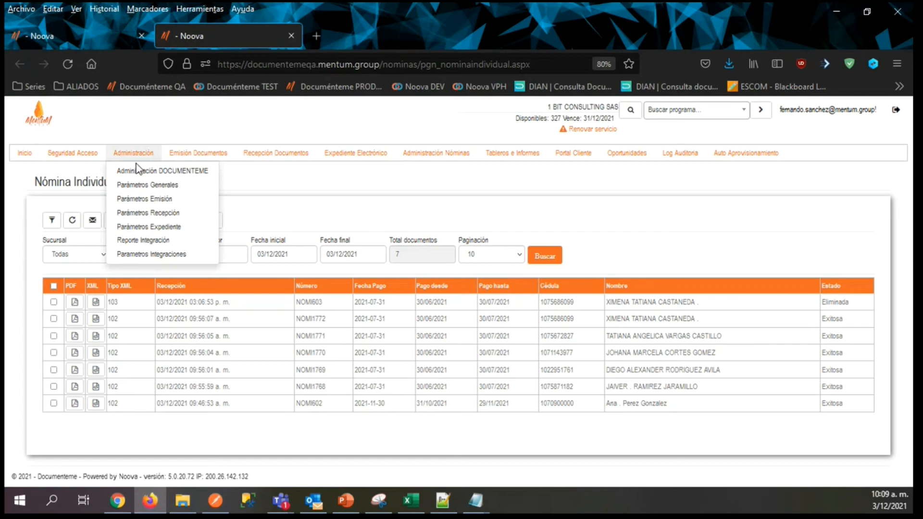
pyautogui.moveTo(139, 172)
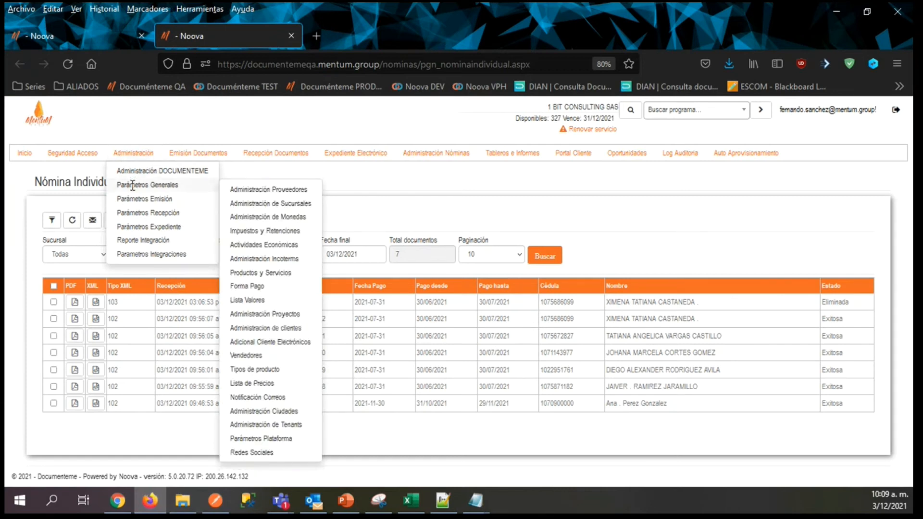
pyautogui.rightClick(245, 286)
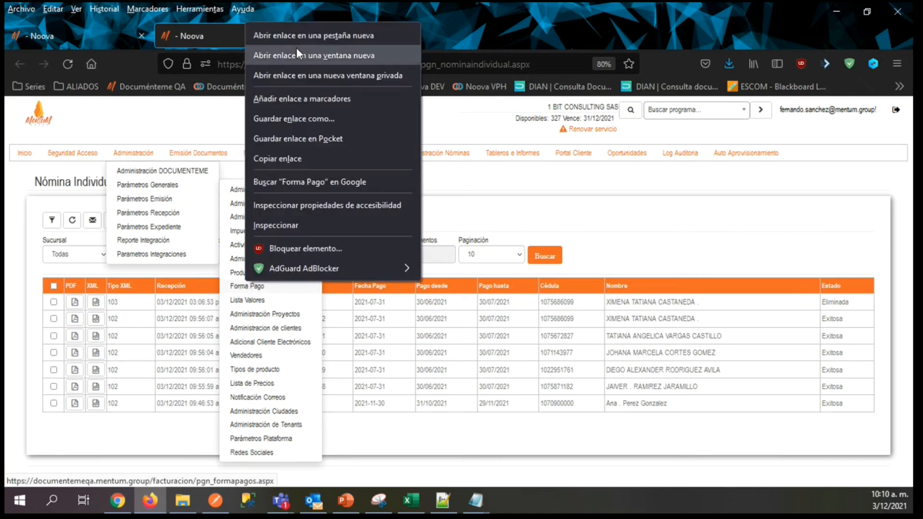
pyautogui.click(294, 30)
pyautogui.click(318, 37)
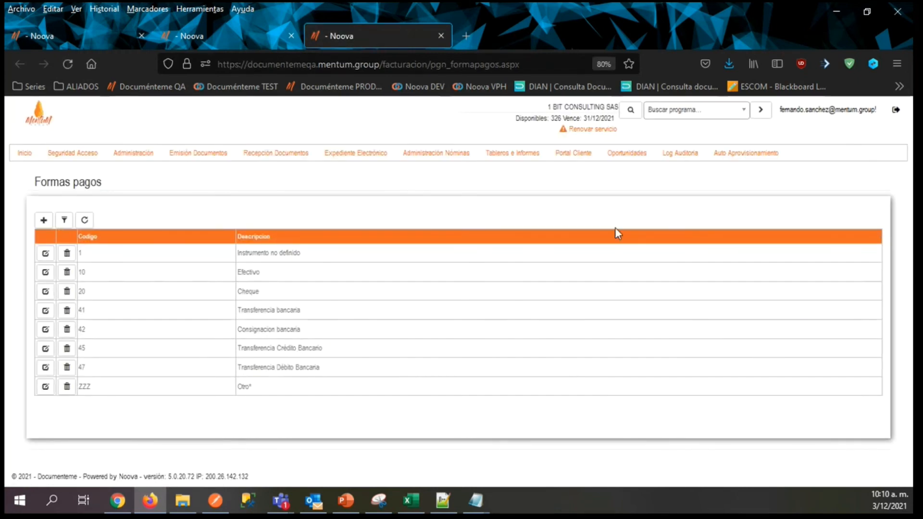
# View the details of payment methods 41 Transferencia bancaria and 47 Transferencia Débito Bancaria, closing each record.
pyautogui.click(243, 313)
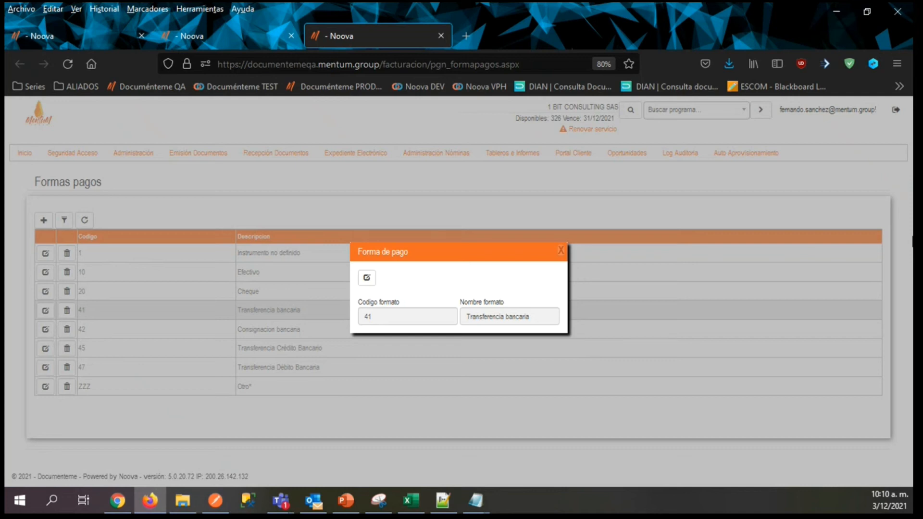
pyautogui.click(560, 250)
pyautogui.click(410, 362)
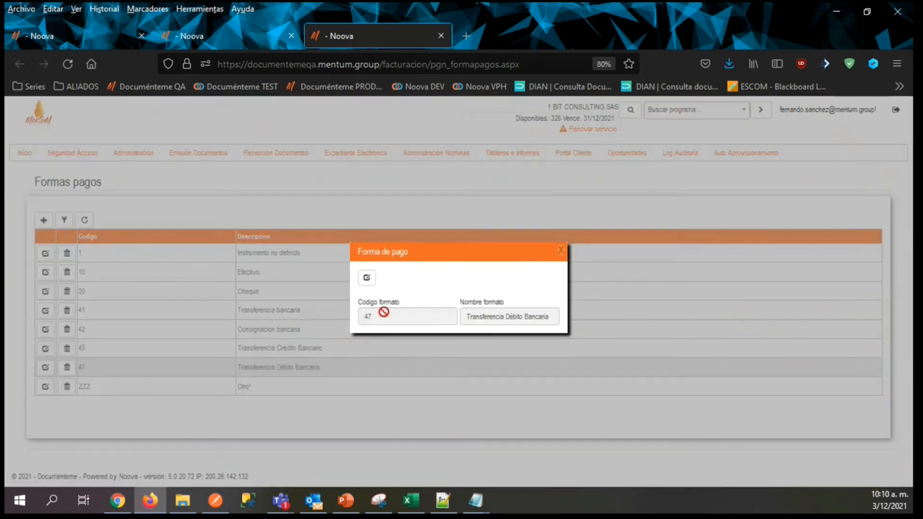
pyautogui.click(561, 251)
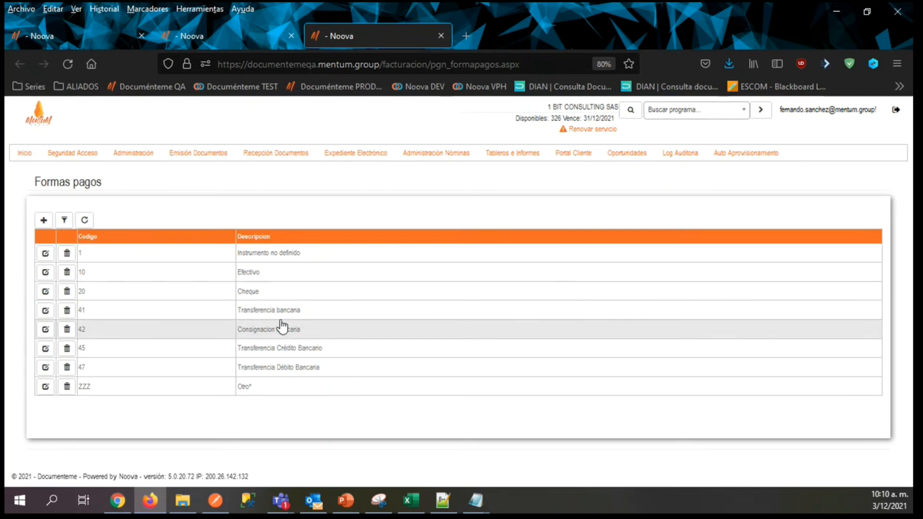
pyautogui.moveTo(202, 153)
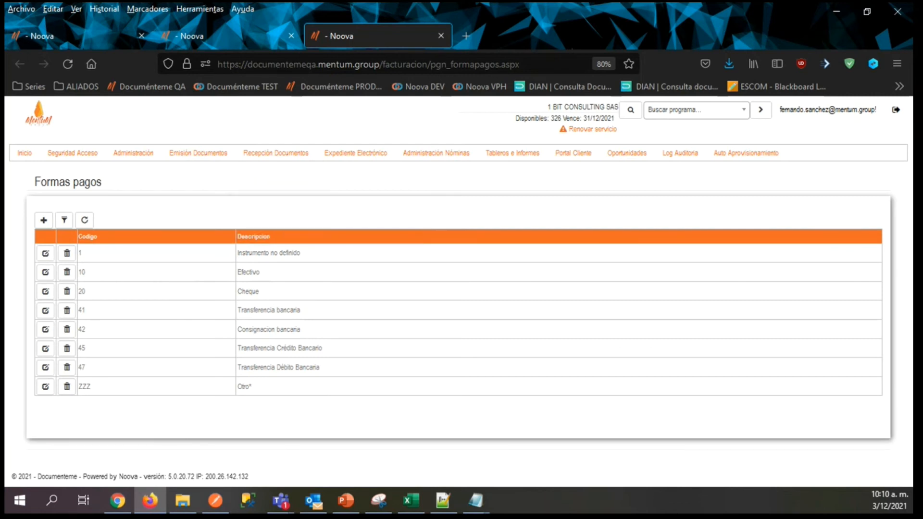
# Switch back to the Excel layout workbook and check the Comisiones record's occurrences on the OCURRENCIAS sheet.
pyautogui.hotkey('alt', 'Tab')
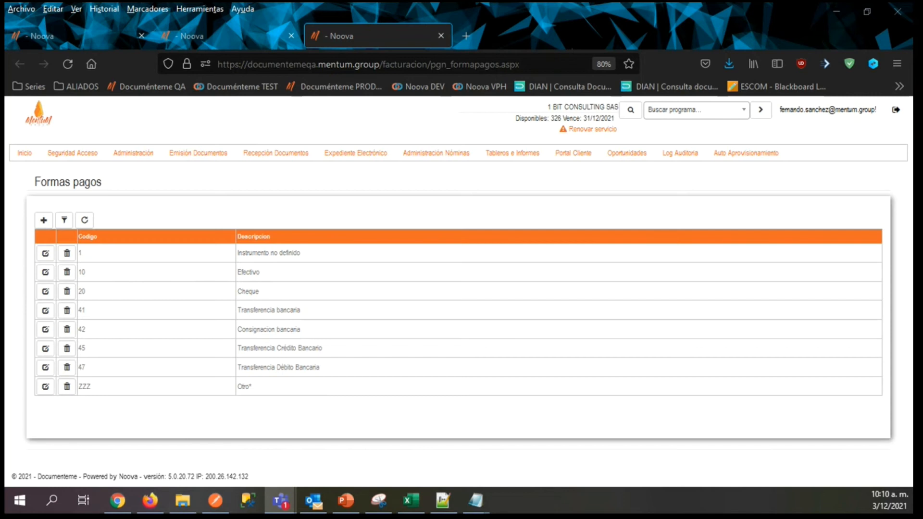
pyautogui.hotkey('alt', 'Tab')
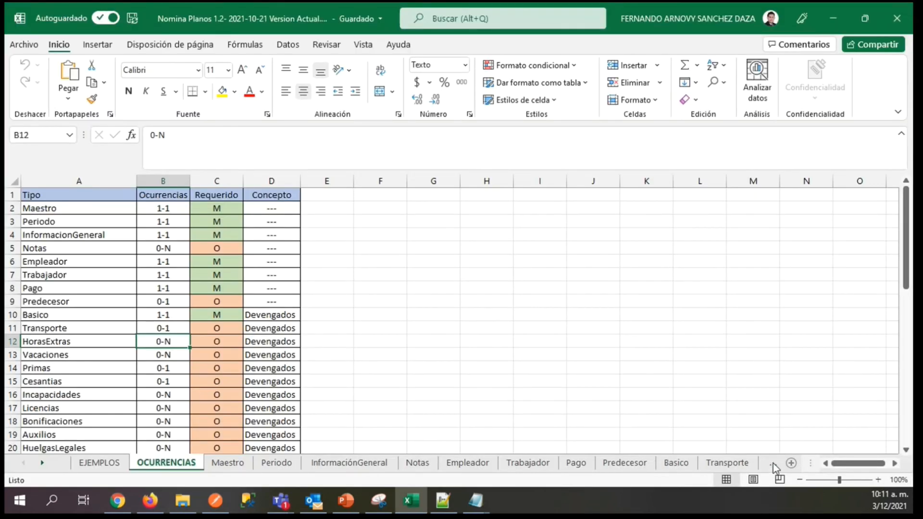
pyautogui.moveTo(908, 232); pyautogui.dragTo(908, 283)
pyautogui.click(83, 368)
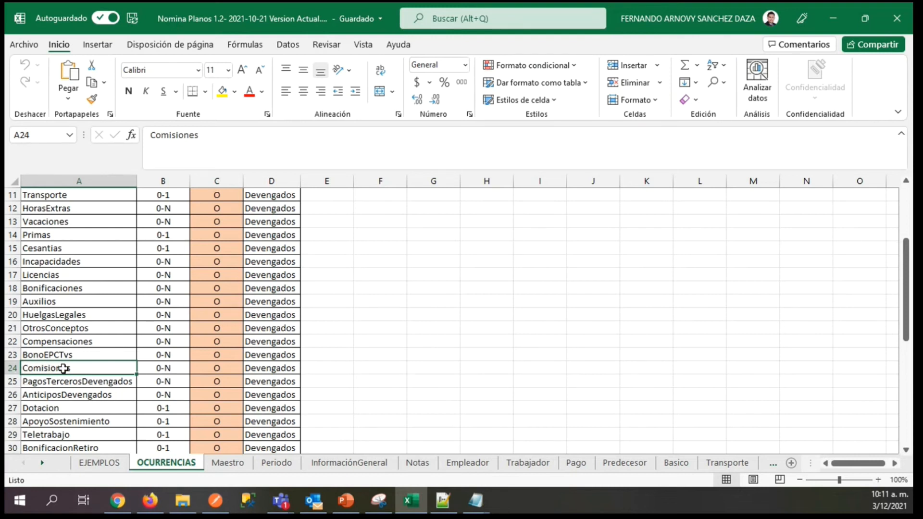
pyautogui.click(165, 369)
pyautogui.click(62, 371)
pyautogui.click(168, 369)
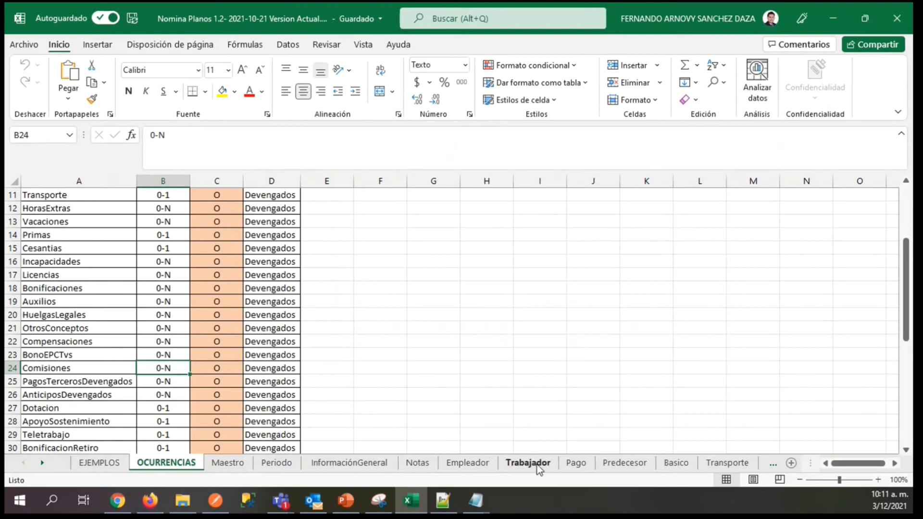
# Open the workbook's Comisiones sheet.
pyautogui.click(772, 463)
pyautogui.click(771, 465)
pyautogui.click(772, 464)
pyautogui.click(771, 465)
pyautogui.click(771, 465)
pyautogui.click(772, 465)
pyautogui.click(772, 465)
pyautogui.click(772, 464)
pyautogui.click(772, 464)
pyautogui.click(771, 464)
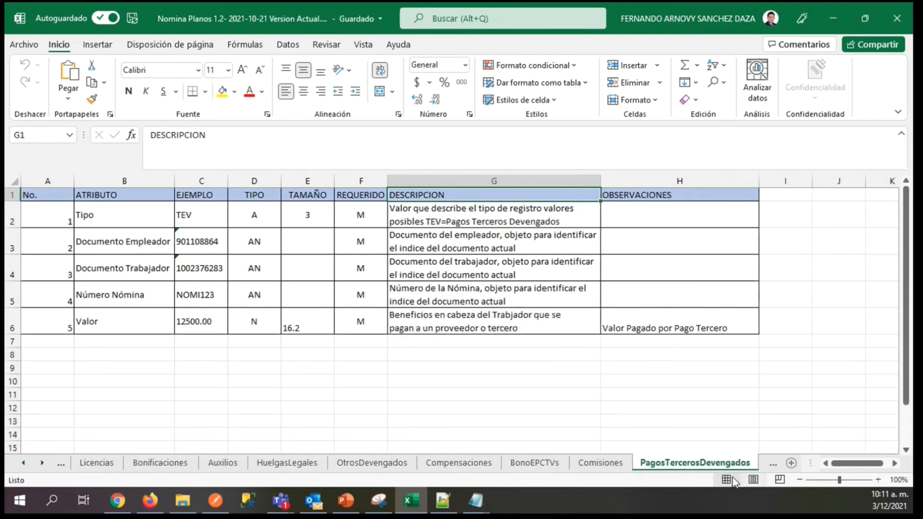
pyautogui.click(605, 465)
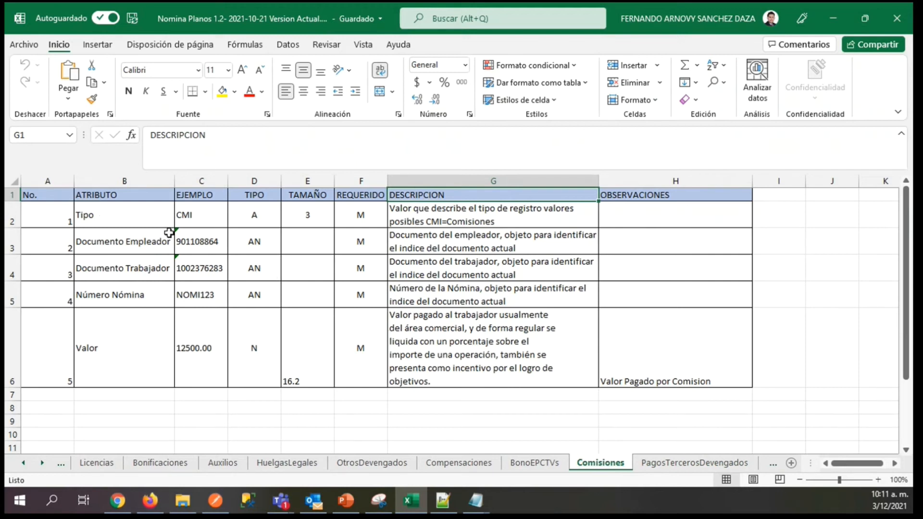
# Examine the Comisiones attributes and example values, from Tipo and the identifying documents through Número Nómina and Valor.
pyautogui.click(113, 220)
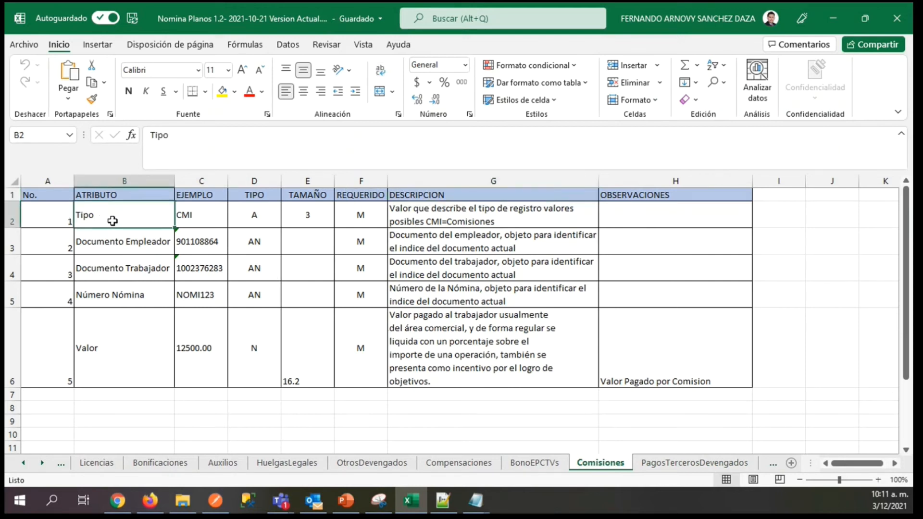
pyautogui.press('Down')
pyautogui.press('Down')
pyautogui.press('Down')
pyautogui.press('Right')
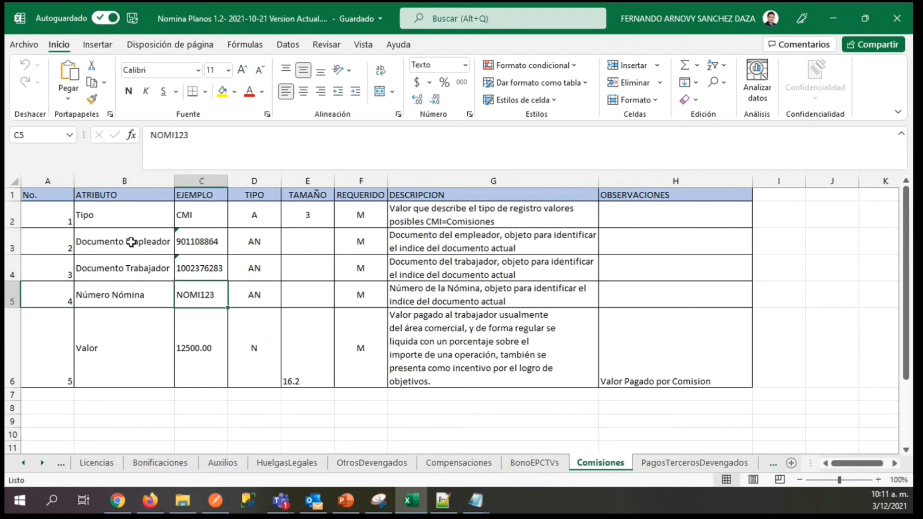
pyautogui.press('Down')
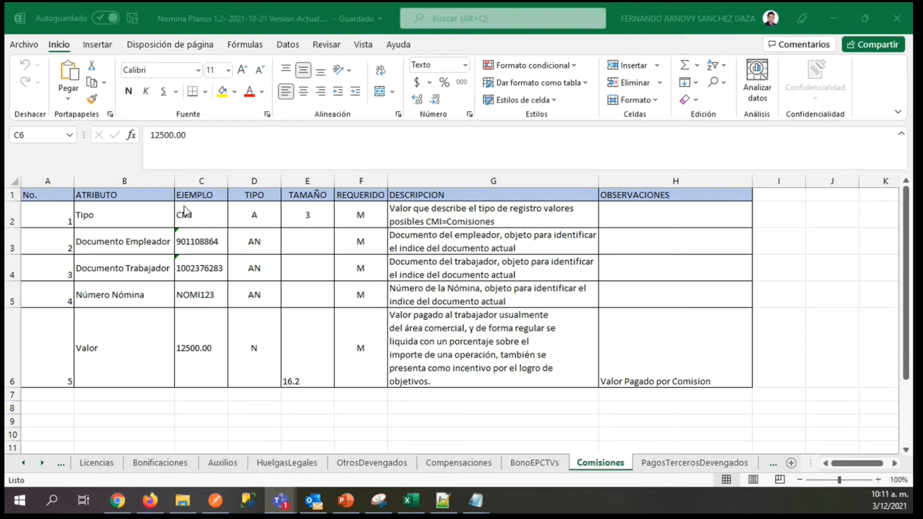
pyautogui.click(197, 217)
pyautogui.click(205, 239)
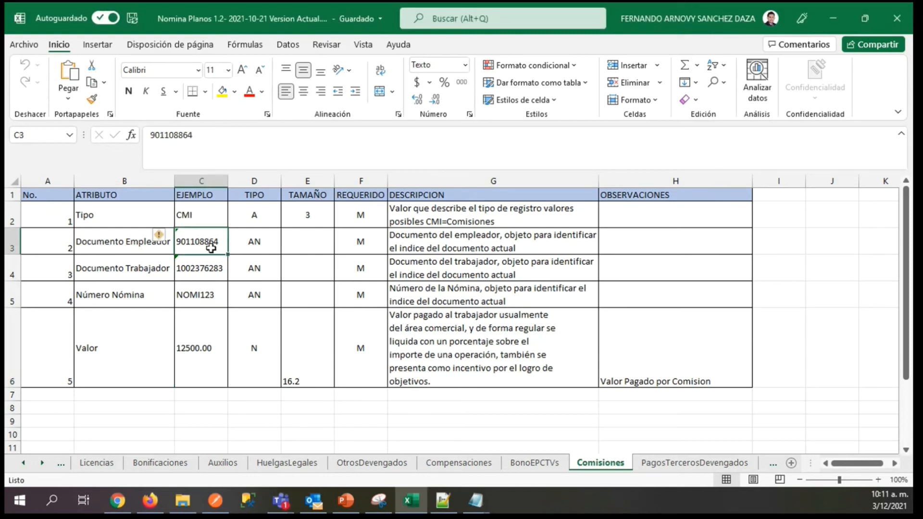
pyautogui.click(197, 221)
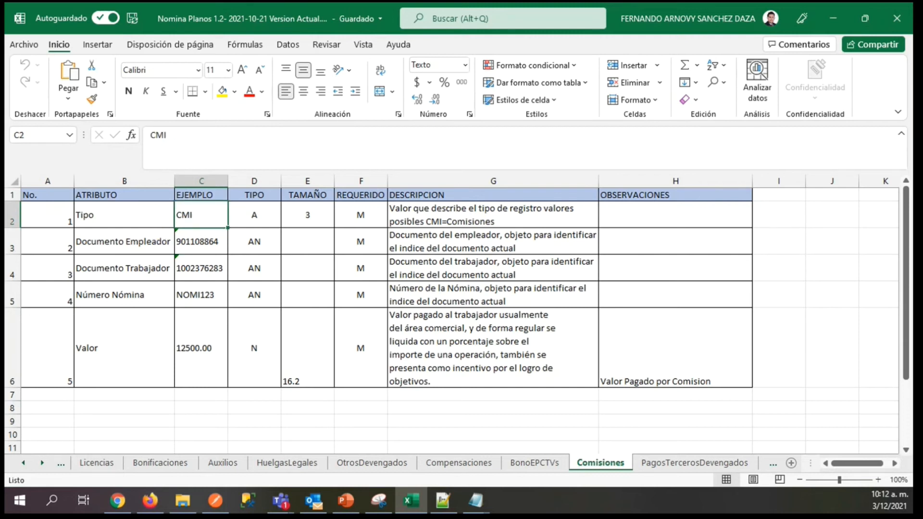
# Switch to File Explorer, go back to the Nomina Electronica folder, then view and close the NM-COM-1 text file.
pyautogui.hotkey('alt', 'Tab')
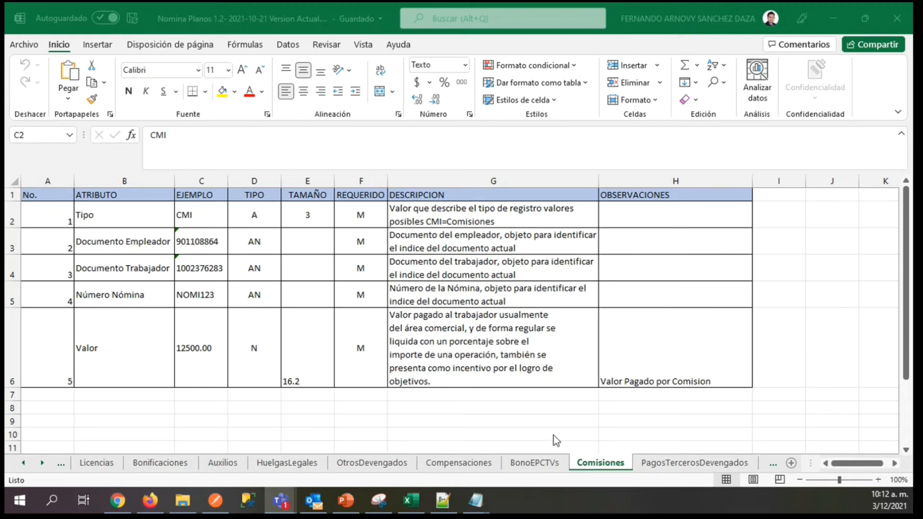
pyautogui.click(181, 500)
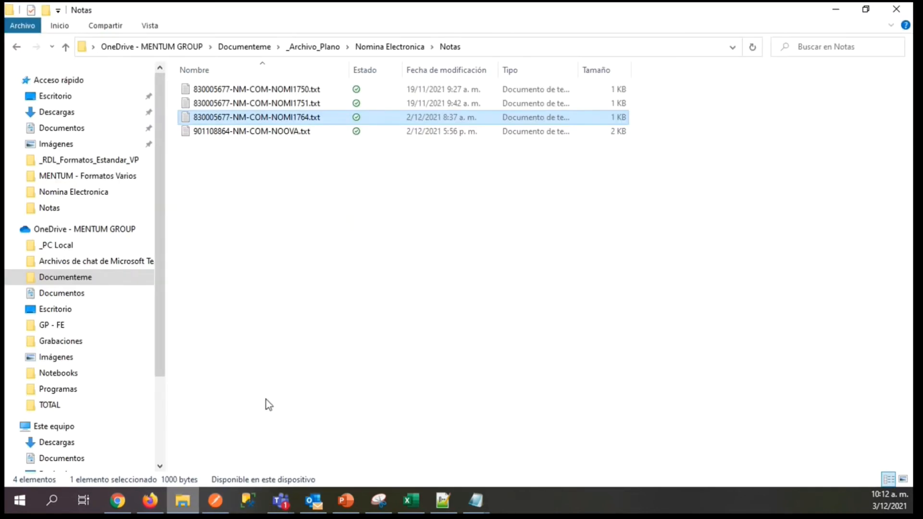
pyautogui.click(21, 46)
pyautogui.click(236, 135)
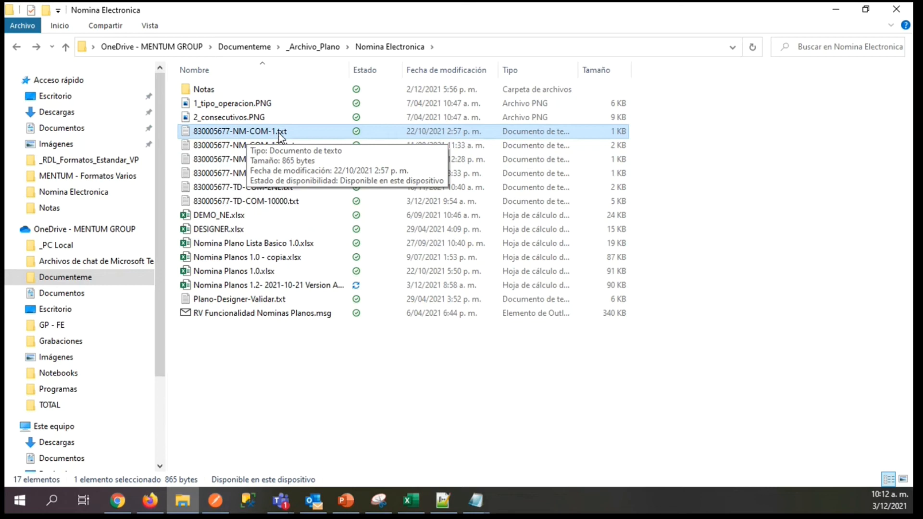
pyautogui.doubleClick(267, 130)
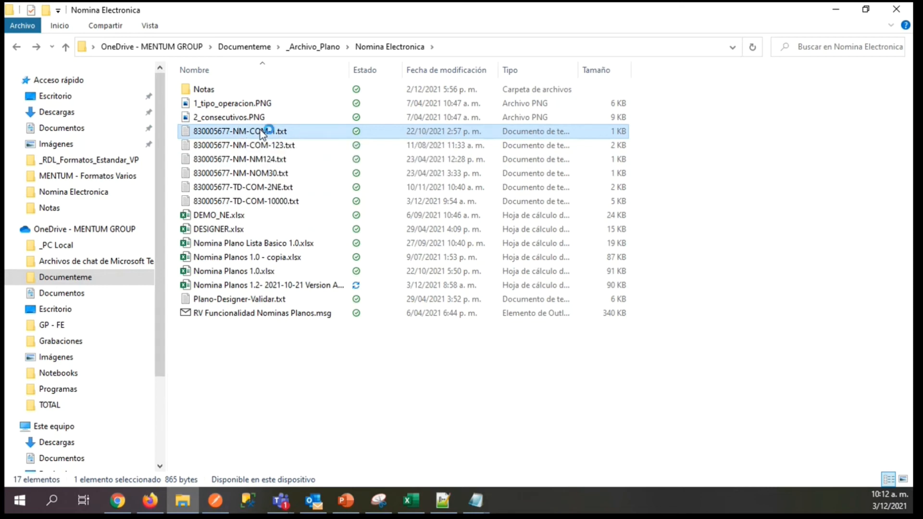
pyautogui.click(757, 124)
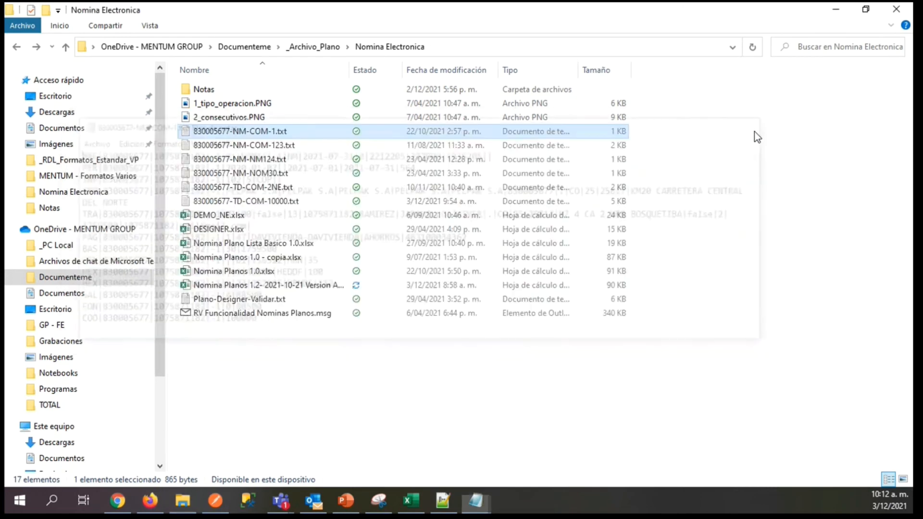
# Open the TD-COM-10000 text file, look through its records and close it.
pyautogui.click(207, 204)
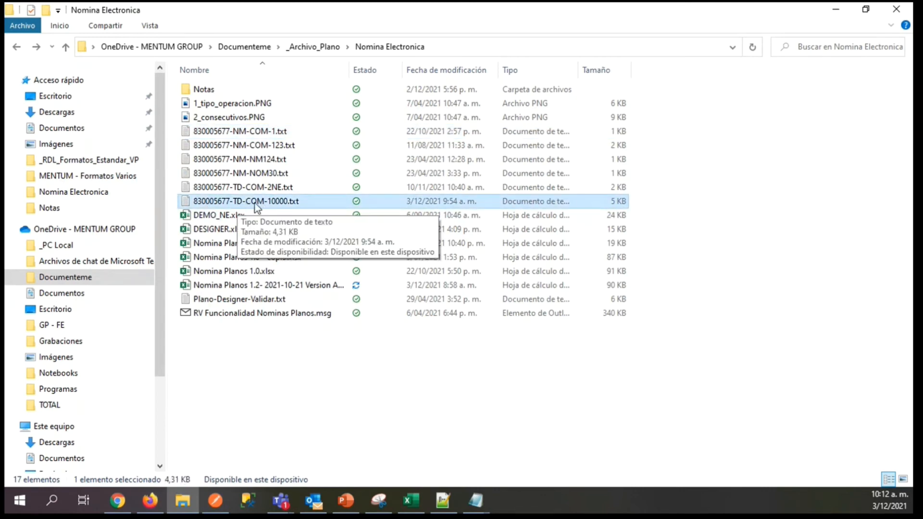
pyautogui.doubleClick(292, 202)
pyautogui.scroll(-8, 760, 337)
pyautogui.click(758, 124)
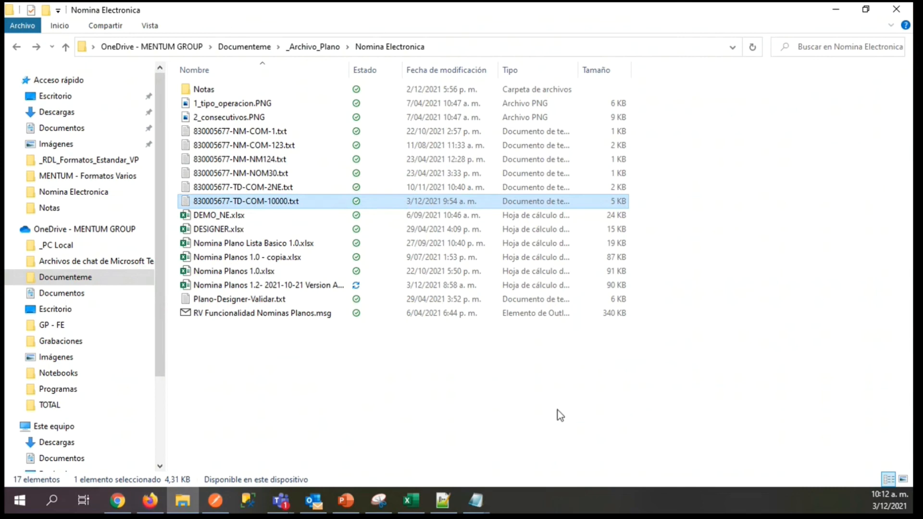
# Switch to the Excel layout workbook and return to the OCURRENCIAS sheet.
pyautogui.click(411, 500)
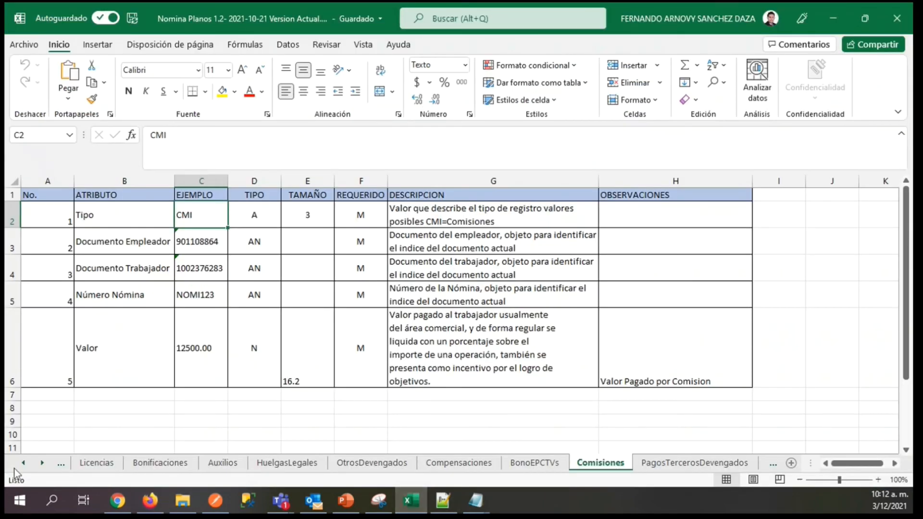
pyautogui.click(23, 464)
pyautogui.click(23, 463)
pyautogui.click(23, 464)
pyautogui.click(23, 463)
pyautogui.click(23, 464)
pyautogui.click(166, 463)
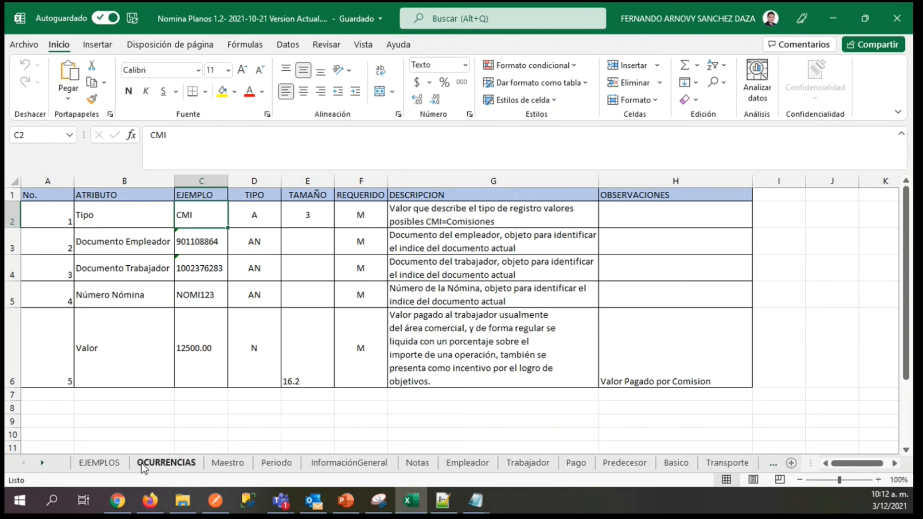
# Look through the OCURRENCIAS list and check the occurrence range of RetencionFuente.
pyautogui.moveTo(909, 274); pyautogui.dragTo(909, 338)
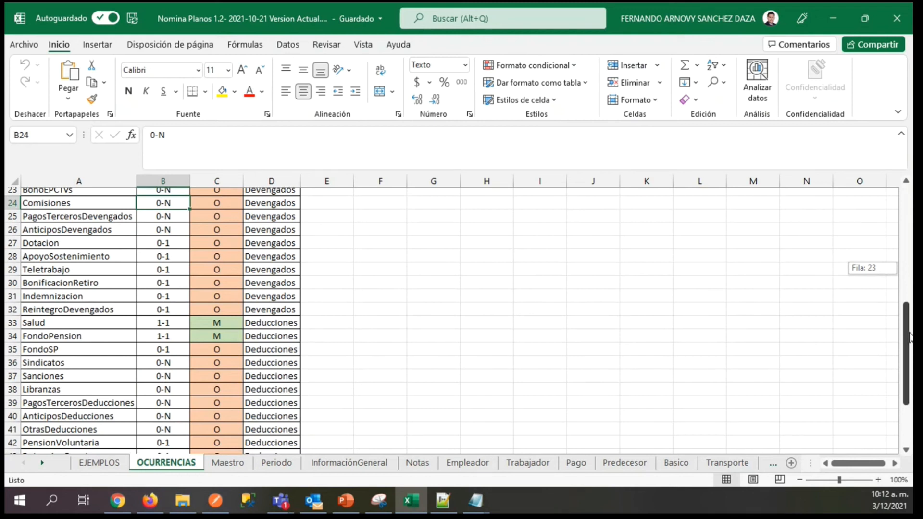
pyautogui.moveTo(909, 336); pyautogui.dragTo(913, 250)
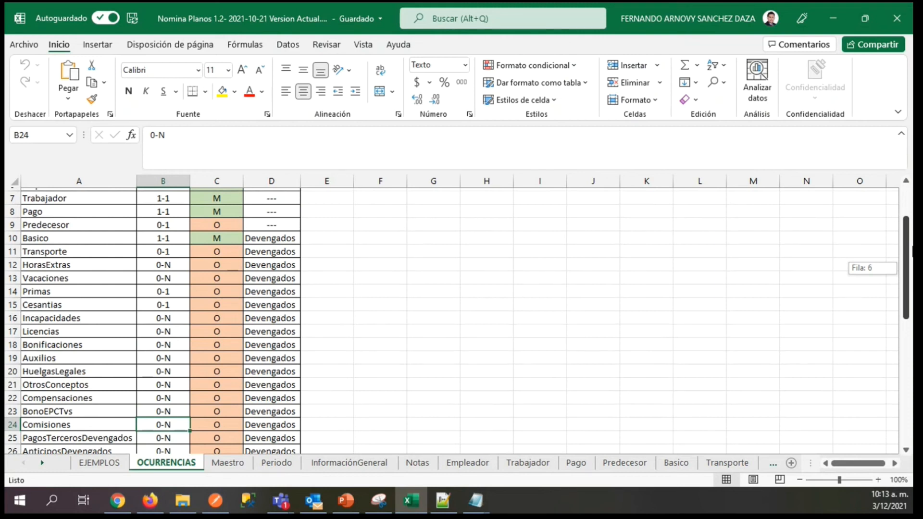
pyautogui.moveTo(912, 250); pyautogui.dragTo(912, 358)
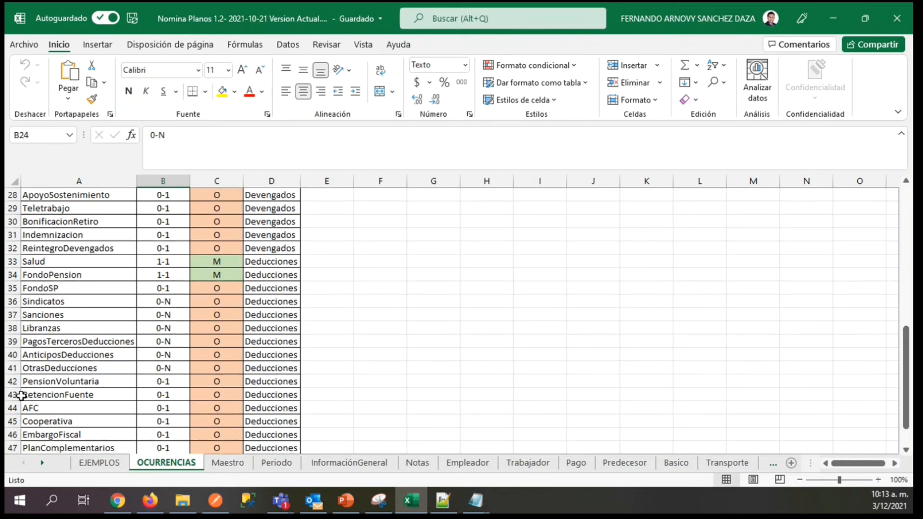
pyautogui.click(45, 395)
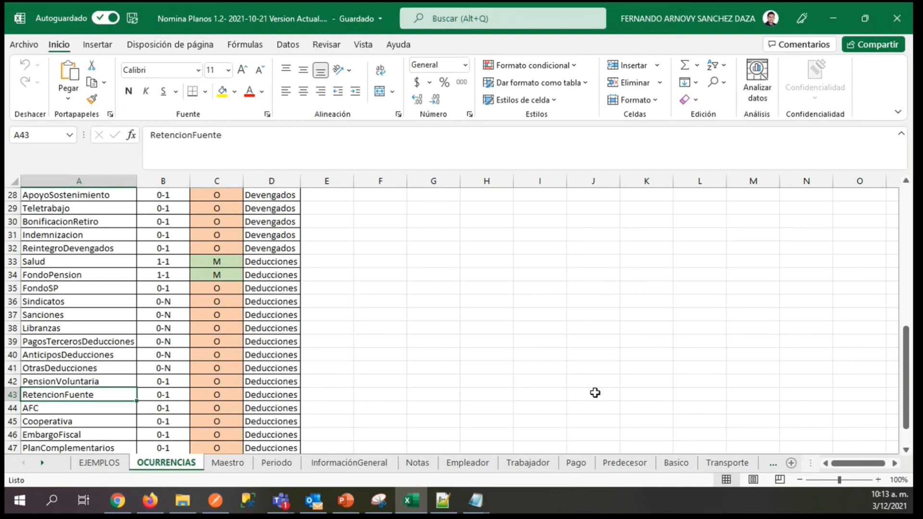
pyautogui.moveTo(907, 368)
pyautogui.mouseDown()
pyautogui.moveTo(907, 384)
pyautogui.moveTo(907, 350)
pyautogui.mouseUp()
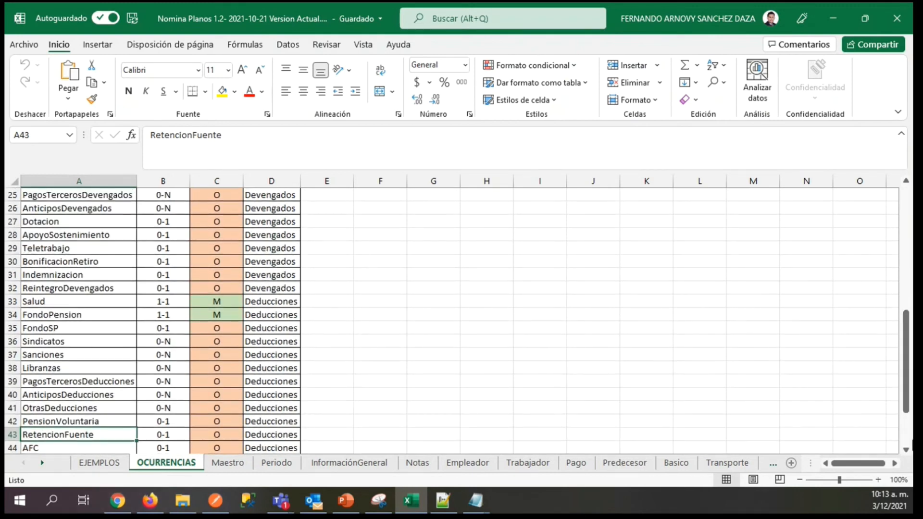
pyautogui.moveTo(907, 364); pyautogui.dragTo(908, 371)
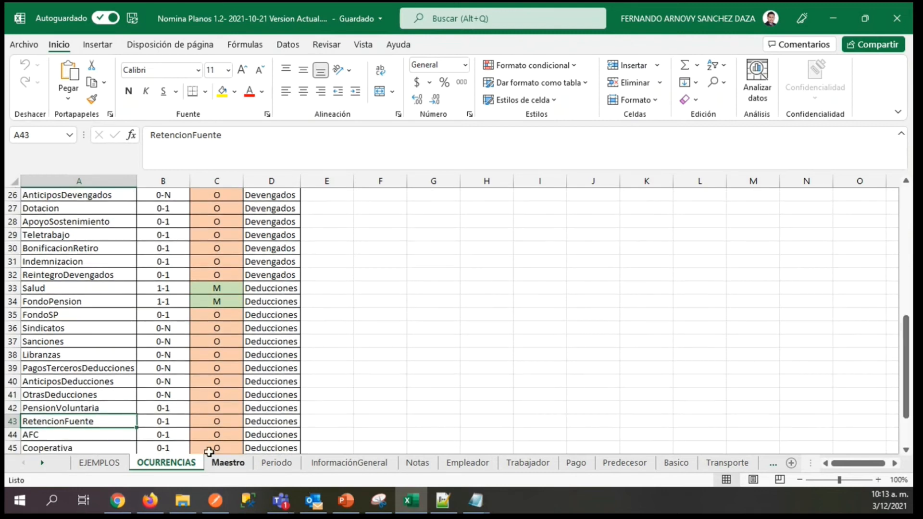
pyautogui.click(158, 418)
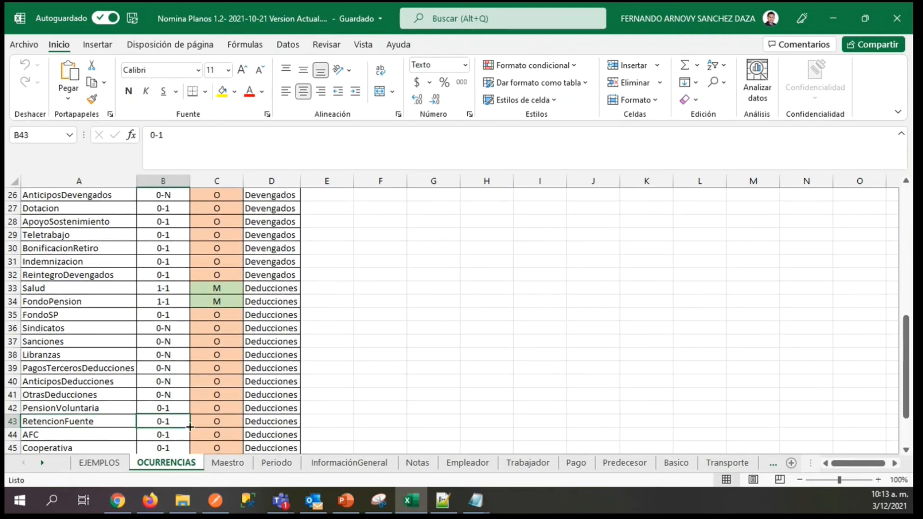
# Look over the remaining Deducciones records and check the occurrence range of FondoSP.
pyautogui.moveTo(907, 389)
pyautogui.mouseDown()
pyautogui.moveTo(891, 284)
pyautogui.moveTo(897, 383)
pyautogui.mouseUp()
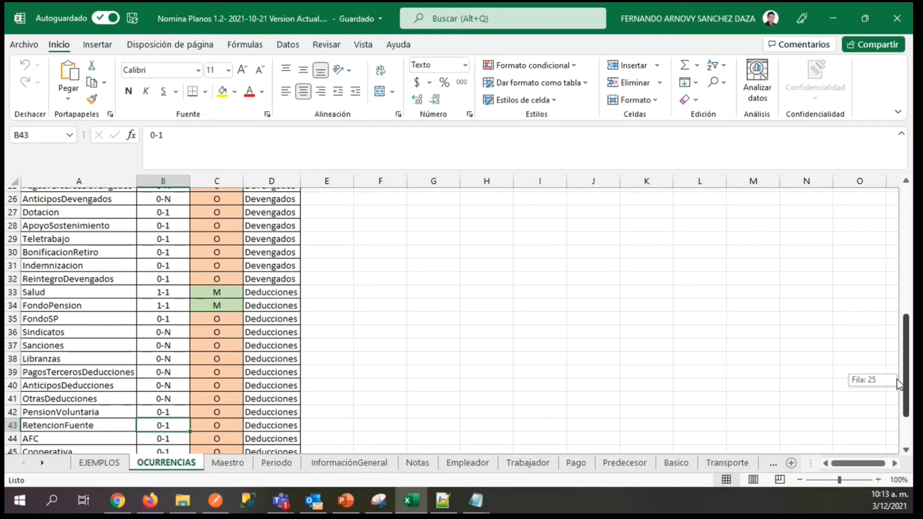
pyautogui.moveTo(901, 390); pyautogui.dragTo(909, 421)
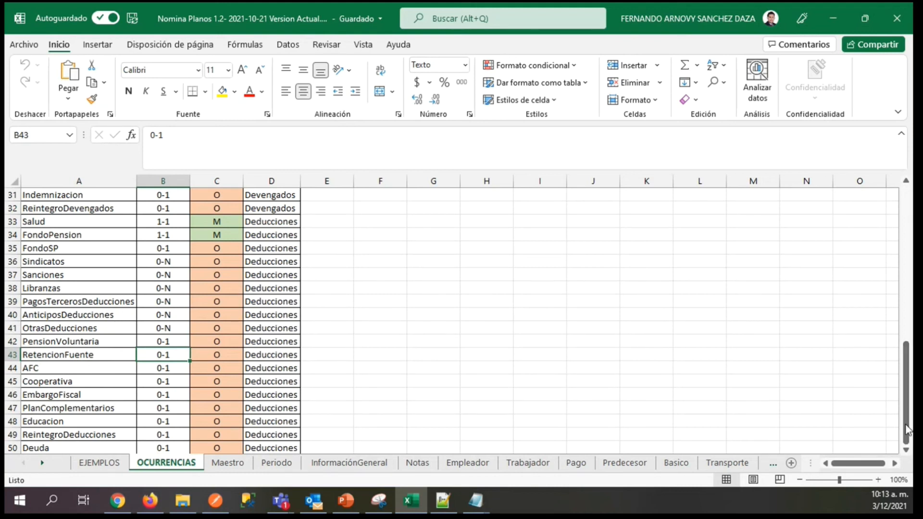
pyautogui.moveTo(907, 414); pyautogui.dragTo(906, 376)
pyautogui.click(40, 328)
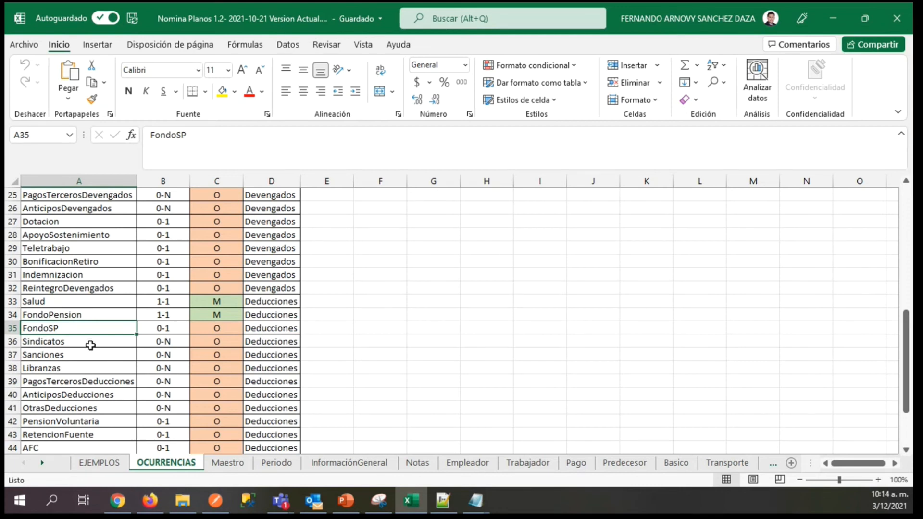
pyautogui.click(166, 328)
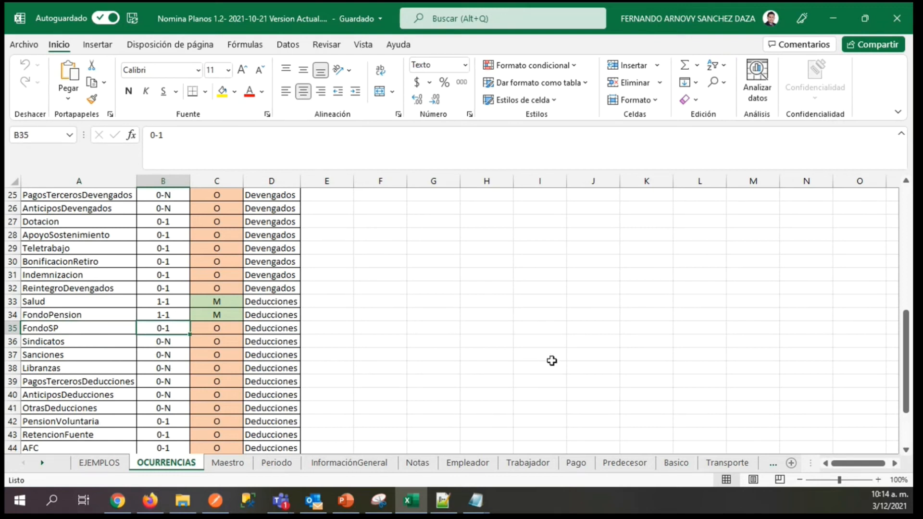
# Advance through the workbook's sheets and open the FondoSP sheet.
pyautogui.click(771, 462)
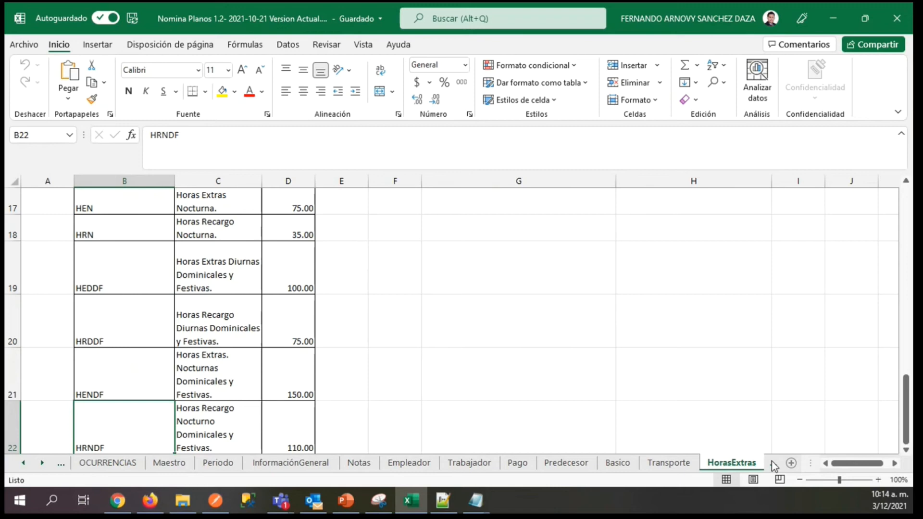
pyautogui.click(771, 463)
pyautogui.click(772, 463)
pyautogui.click(771, 461)
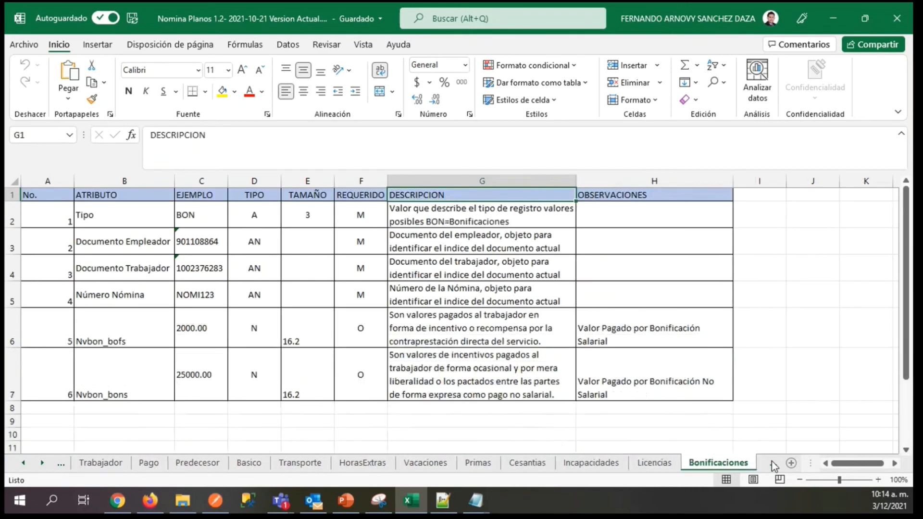
pyautogui.click(772, 461)
pyautogui.click(771, 460)
pyautogui.click(771, 461)
pyautogui.click(772, 460)
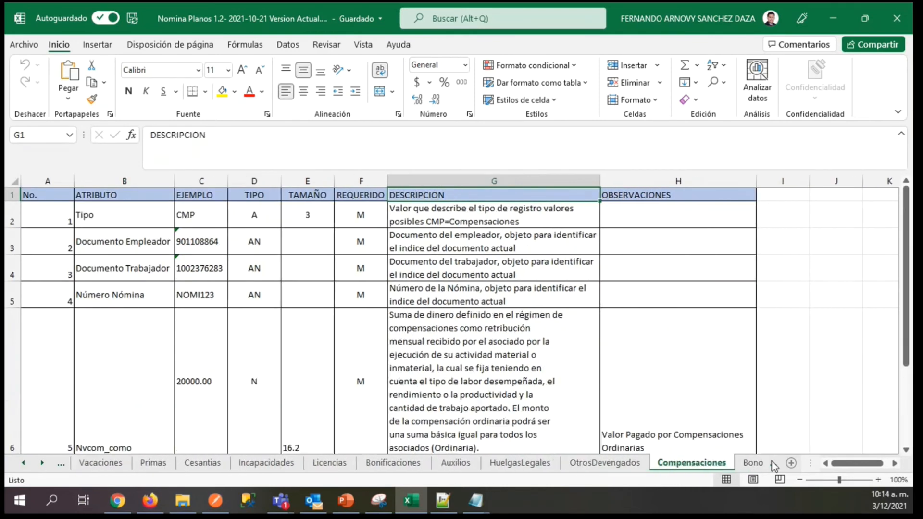
pyautogui.click(771, 461)
pyautogui.click(771, 460)
pyautogui.click(772, 460)
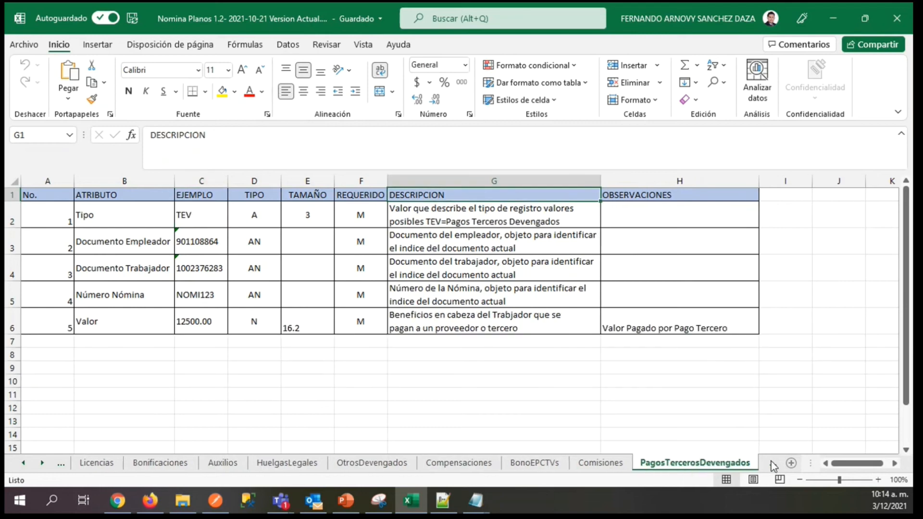
pyautogui.click(771, 461)
pyautogui.click(772, 462)
pyautogui.click(773, 463)
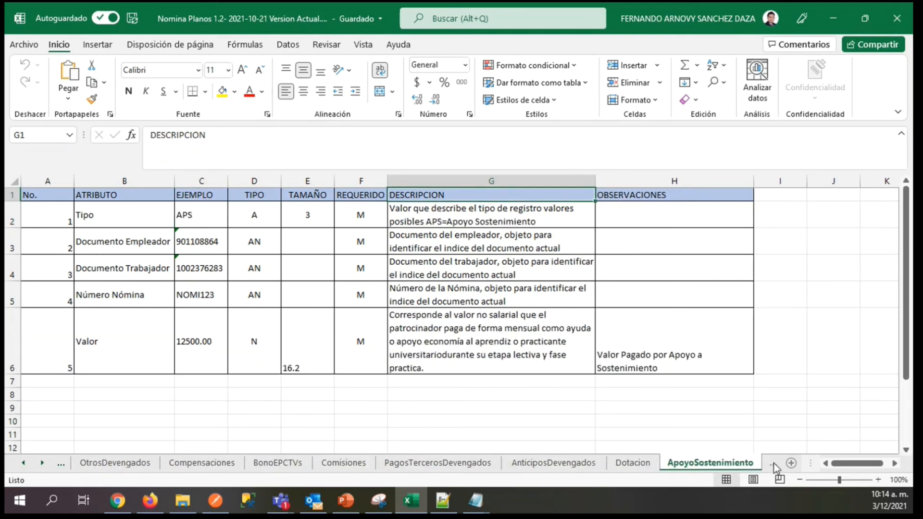
pyautogui.click(774, 463)
pyautogui.click(774, 464)
pyautogui.click(773, 464)
pyautogui.click(771, 465)
pyautogui.click(770, 465)
pyautogui.click(769, 466)
pyautogui.click(769, 466)
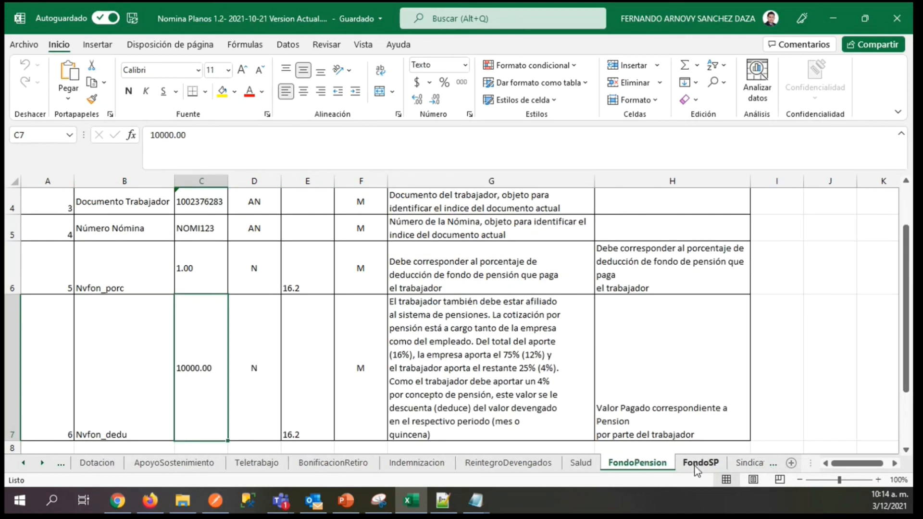
pyautogui.moveTo(903, 267); pyautogui.dragTo(903, 264)
pyautogui.click(55, 285)
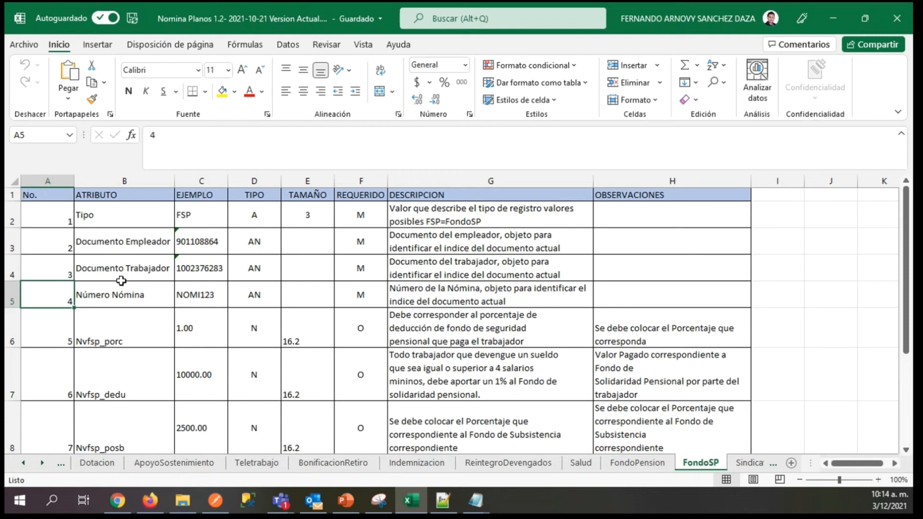
# Examine the FondoSP descriptions, from the Nvfsp_porc percentage and Nvfsp_dedu deduction to the subsistence fund attributes.
pyautogui.click(366, 315)
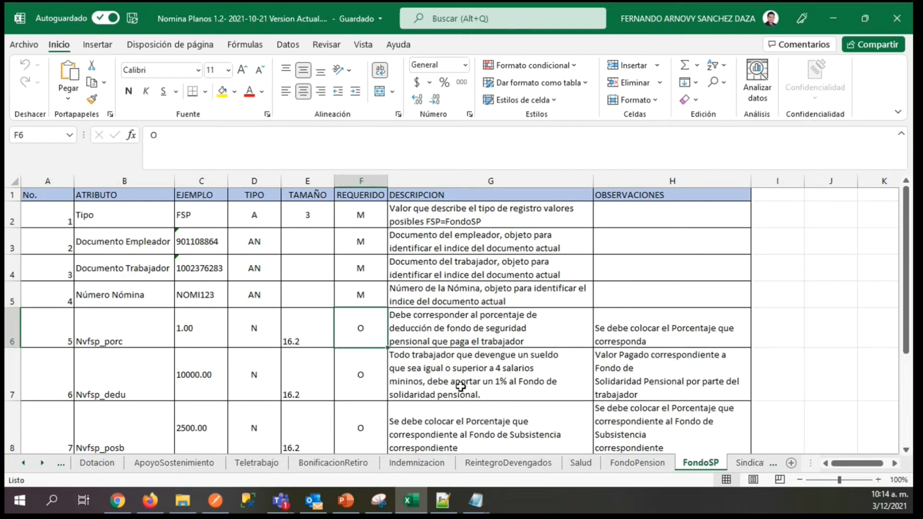
pyautogui.press('Right')
pyautogui.press('Right')
pyautogui.press('Left')
pyautogui.press('Left')
pyautogui.press('Right')
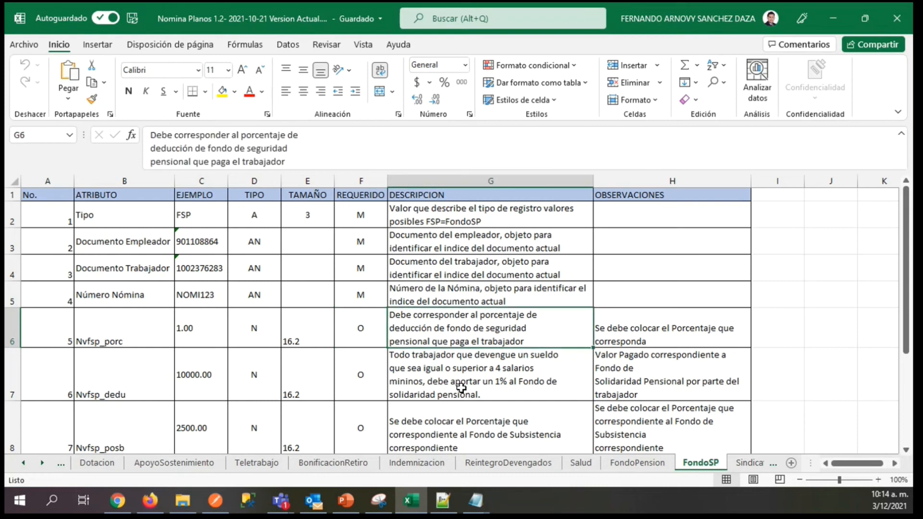
pyautogui.press('Down')
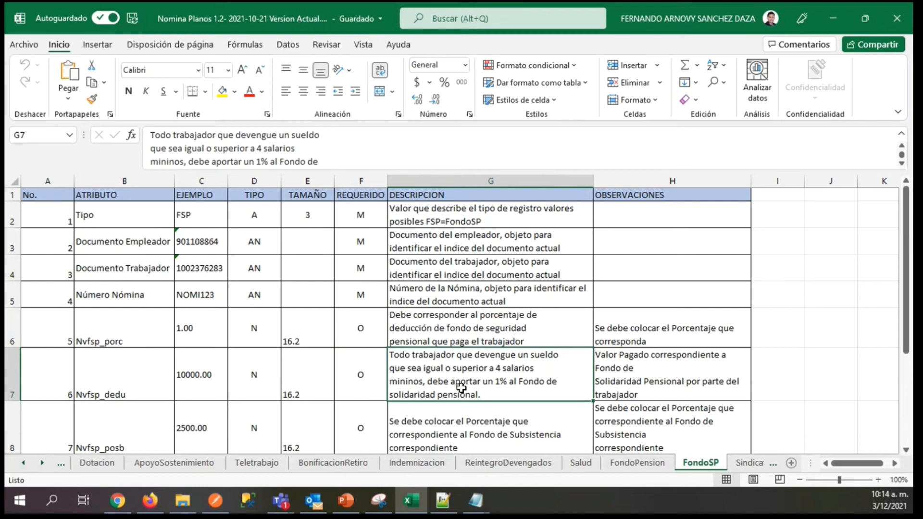
pyautogui.press('Down')
pyautogui.press('Down')
pyautogui.press('Up')
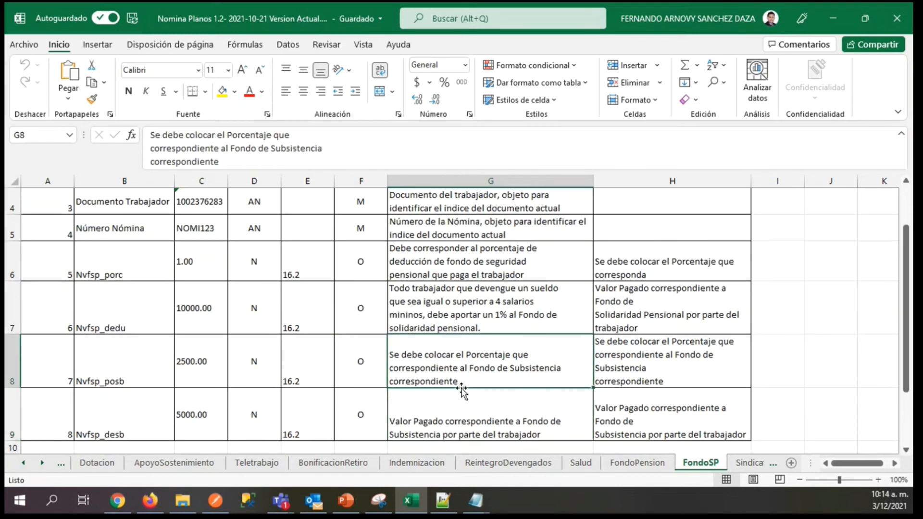
# Check the FondoSP REQUERIDO flags and read the descriptions and observations for Nvfsp_posb and Nvfsp_desb.
pyautogui.press('Left')
pyautogui.press('Up')
pyautogui.press('Up')
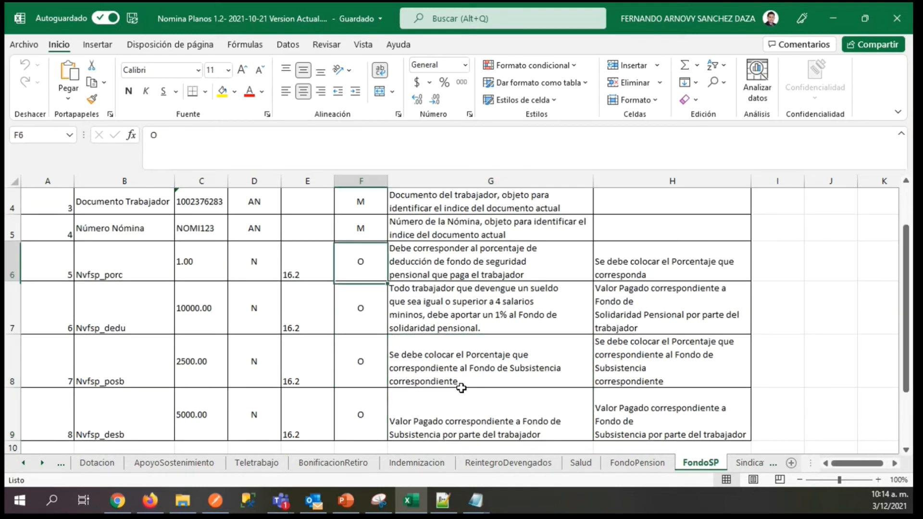
pyautogui.press('Down')
pyautogui.press('Down')
pyautogui.press('Down')
pyautogui.press('Right')
pyautogui.press('Up')
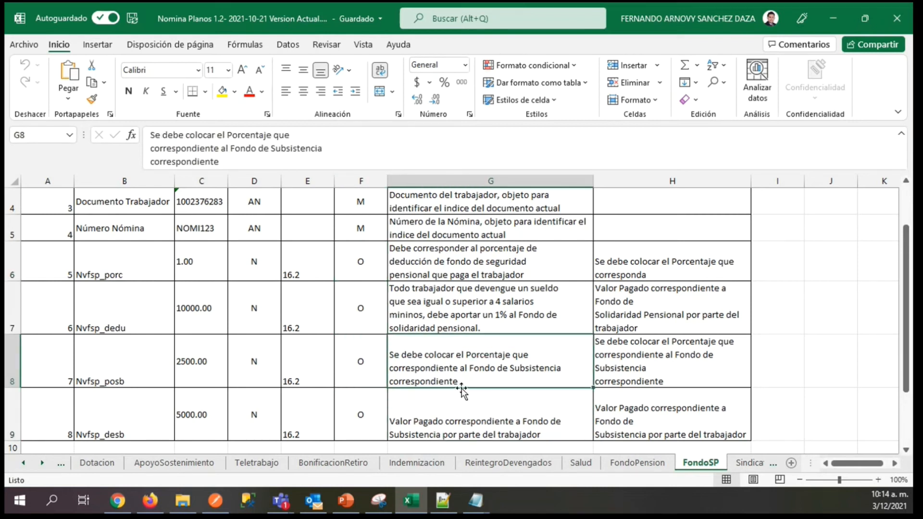
pyautogui.press('Right')
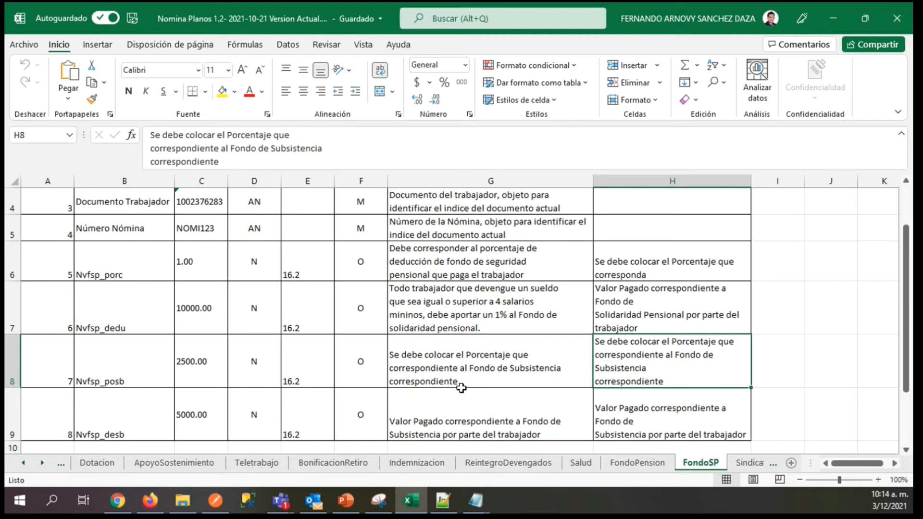
pyautogui.press('Left')
pyautogui.press('Down')
pyautogui.press('Right')
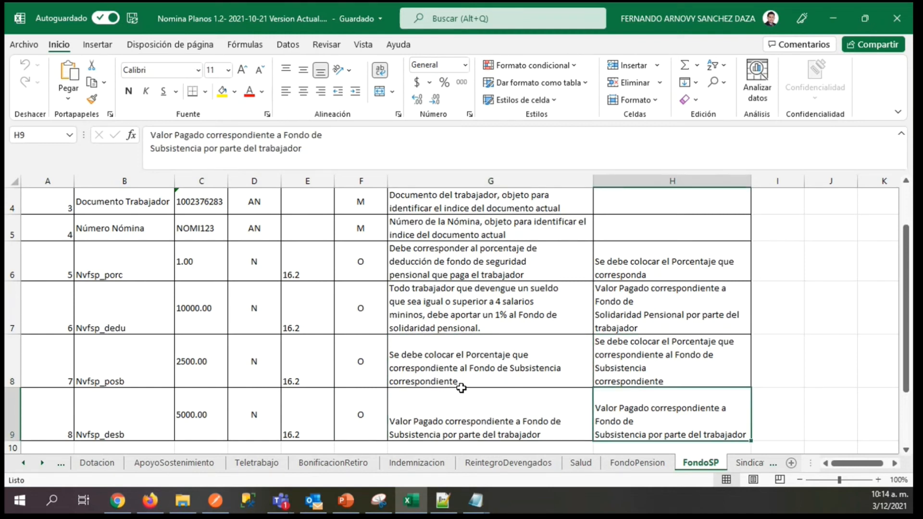
# Review the FondoSP example values from Nvfsp_desb up to the Tipo attribute.
pyautogui.press('Left')
pyautogui.press('Left')
pyautogui.press('Left')
pyautogui.press('Left')
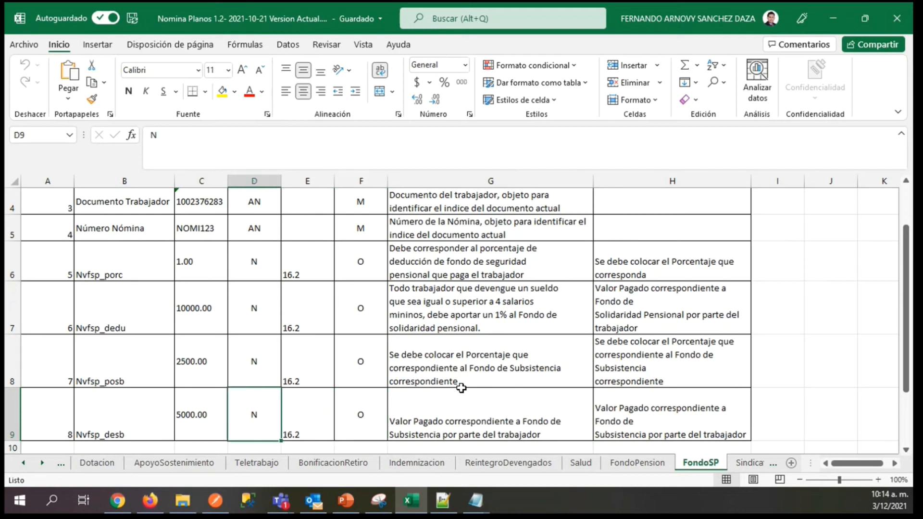
pyautogui.press('Left')
pyautogui.press('Up')
pyautogui.press('Up')
pyautogui.press('Up')
pyautogui.press('Up')
pyautogui.press('Up')
pyautogui.press('Up')
pyautogui.press('Up')
pyautogui.press('Up')
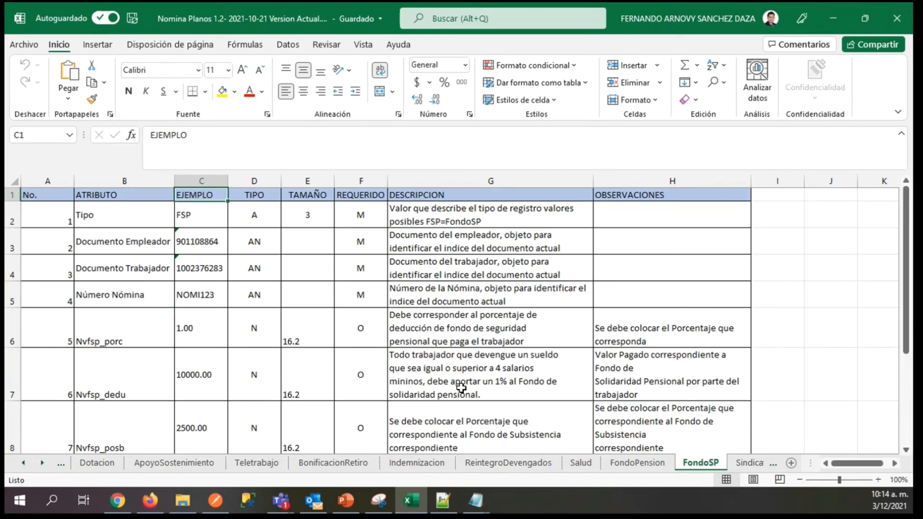
pyautogui.press('Down')
pyautogui.press('Down')
pyautogui.press('Down')
pyautogui.press('Down')
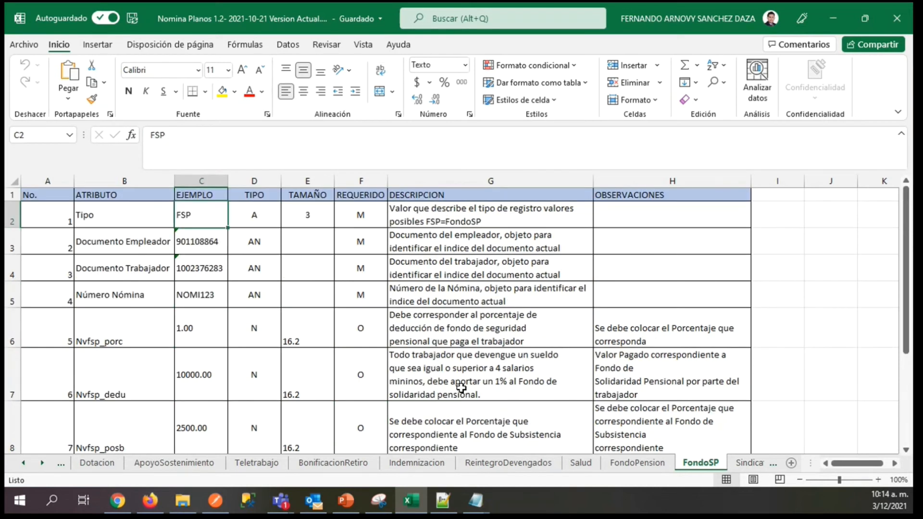
# Recheck the REQUERIDO flags of the optional FondoSP attributes and return to the Tipo example.
pyautogui.press('Right')
pyautogui.press('Down')
pyautogui.press('Right')
pyautogui.press('Right')
pyautogui.press('Down')
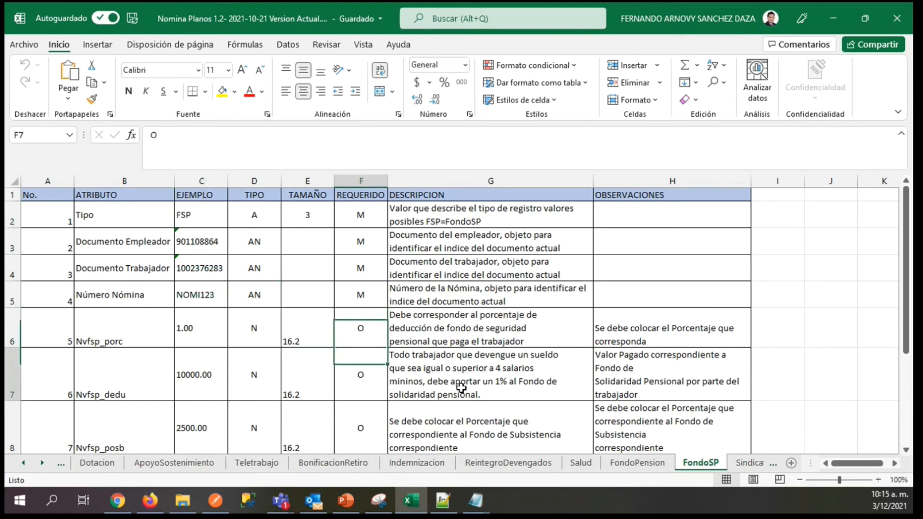
pyautogui.press('Down')
pyautogui.press('Down')
pyautogui.press('Up')
pyautogui.press('Up')
pyautogui.press('Up')
pyautogui.press('Up')
pyautogui.press('Up')
pyautogui.press('Up')
pyautogui.press('Up')
pyautogui.press('Left')
pyautogui.press('Left')
pyautogui.press('Left')
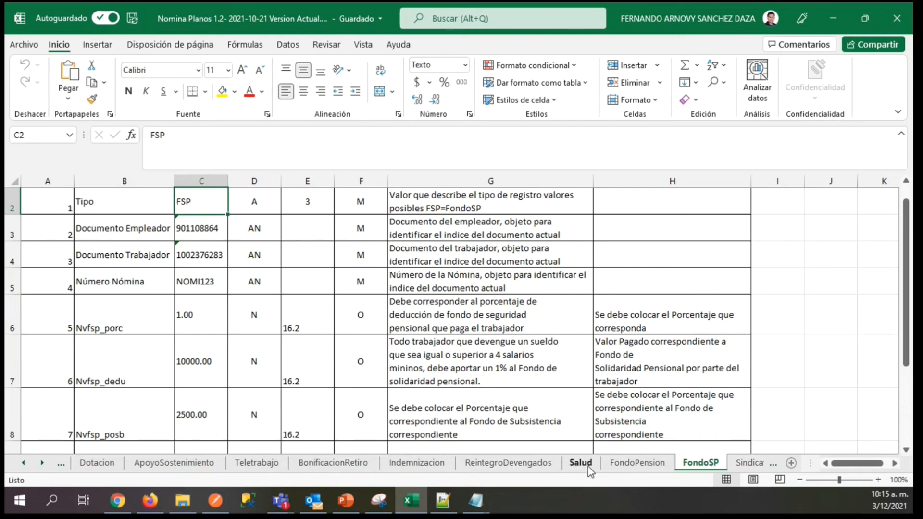
# Advance through the deduction sheets to RetencionFuente and select its Tipo example, RET.
pyautogui.click(771, 463)
pyautogui.click(771, 464)
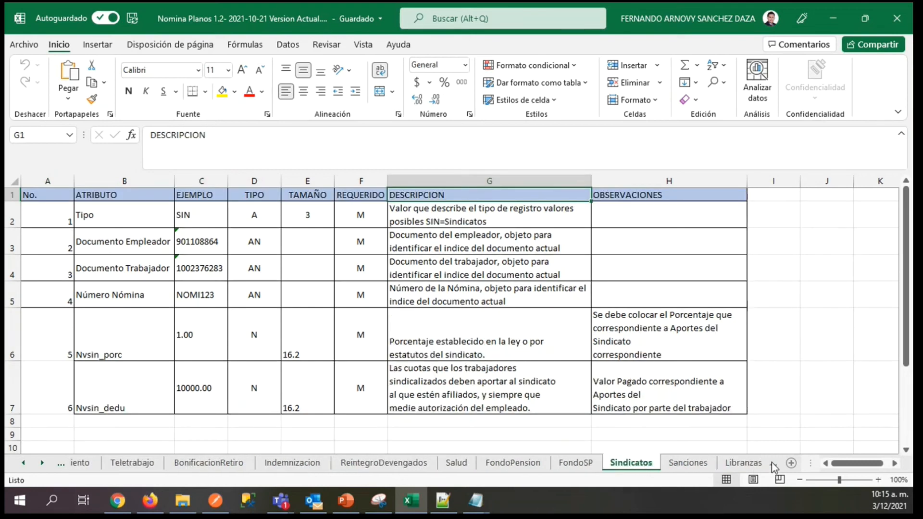
pyautogui.click(771, 463)
pyautogui.click(771, 463)
pyautogui.click(771, 464)
pyautogui.click(772, 463)
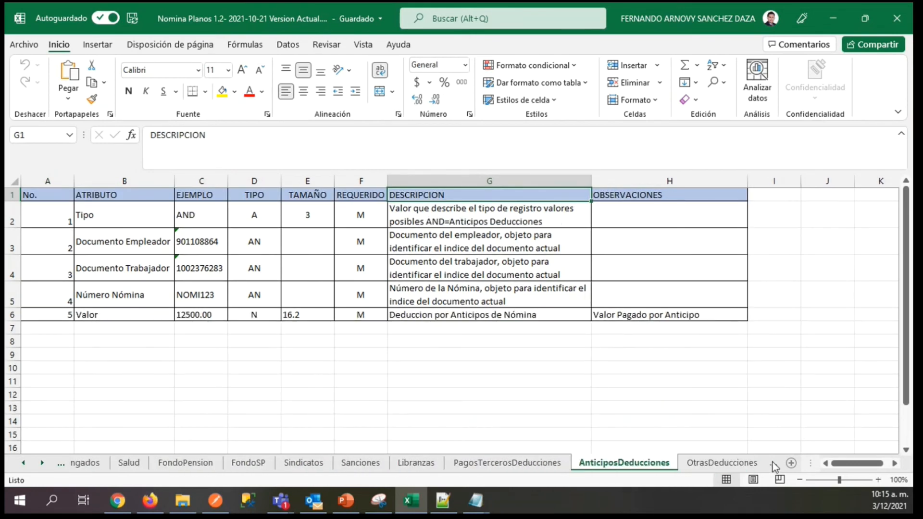
pyautogui.click(772, 462)
pyautogui.click(772, 462)
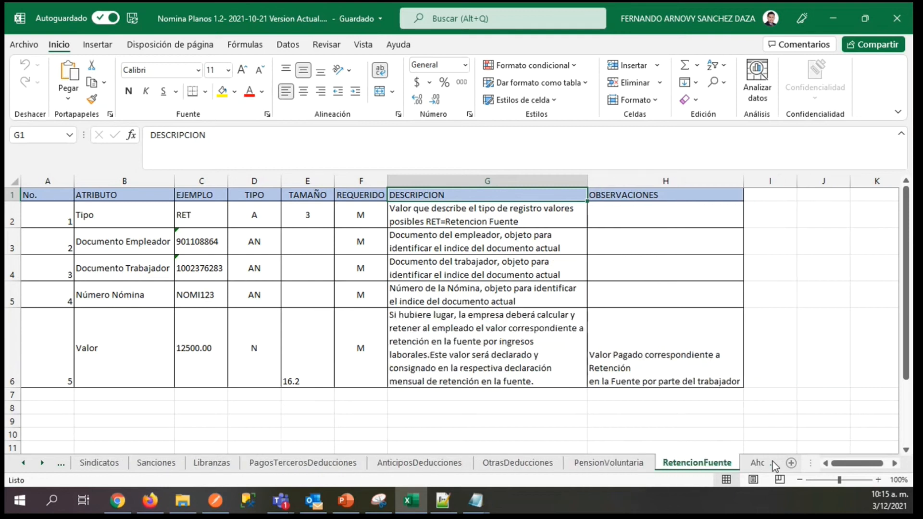
pyautogui.click(202, 212)
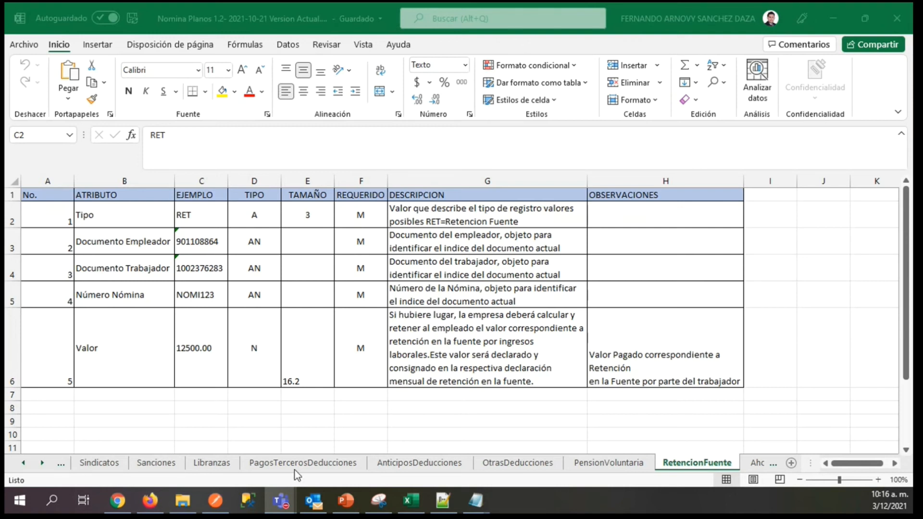
pyautogui.click(408, 509)
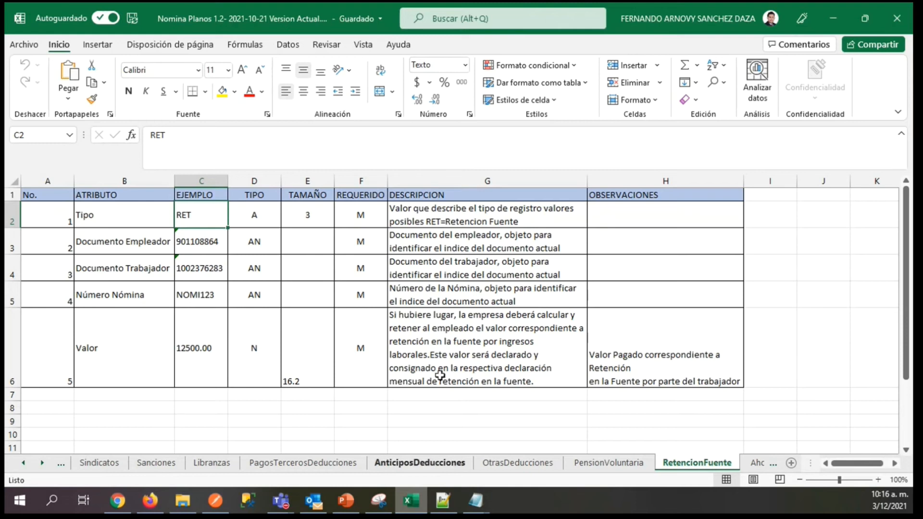
pyautogui.click(479, 501)
pyautogui.click(326, 455)
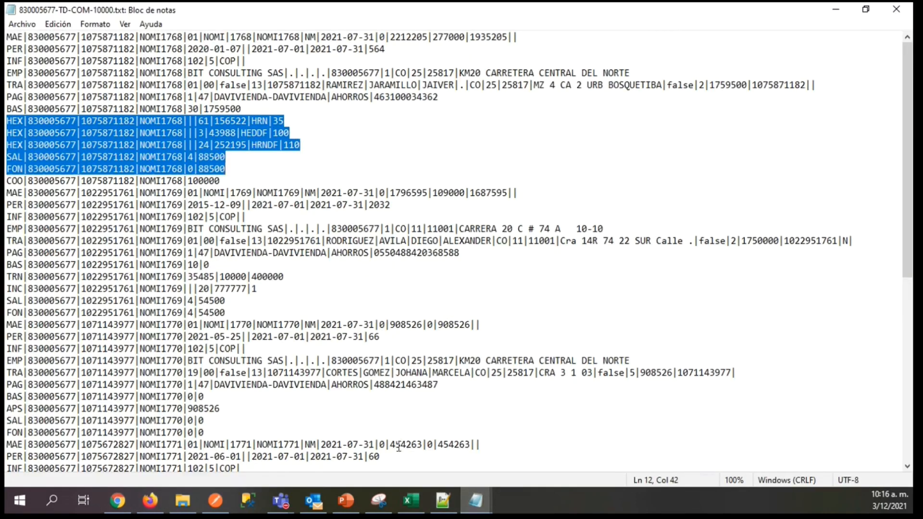
pyautogui.click(464, 496)
pyautogui.click(607, 424)
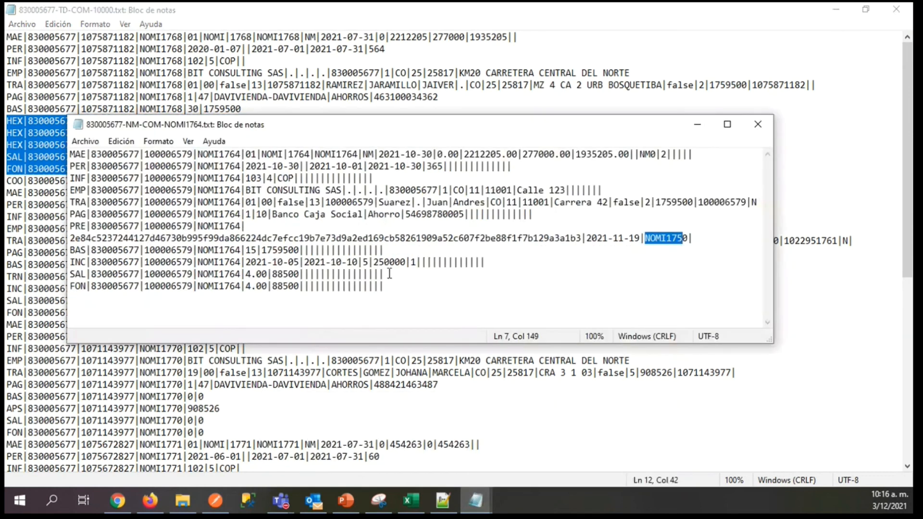
pyautogui.click(96, 154)
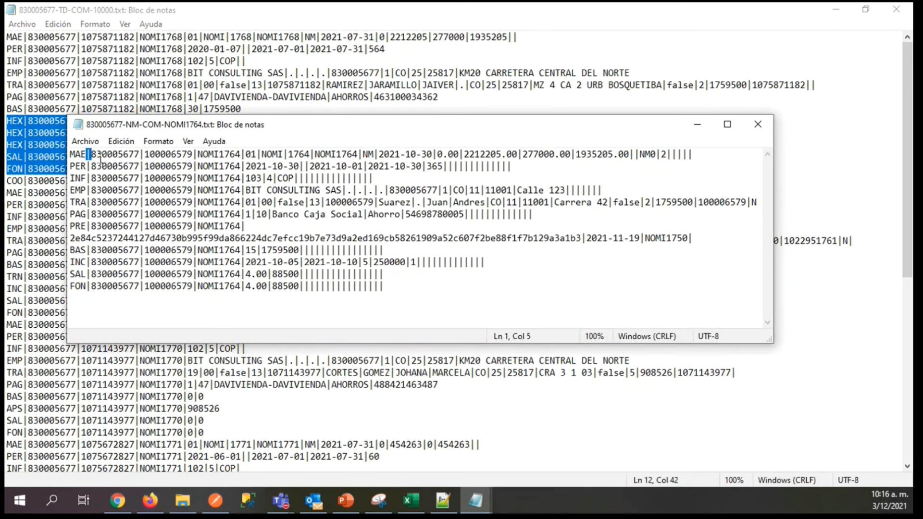
# Insert a tab character at the end of the FON line, select it and remove it.
pyautogui.click(406, 278)
pyautogui.press('Tab')
pyautogui.moveTo(415, 287); pyautogui.dragTo(390, 287)
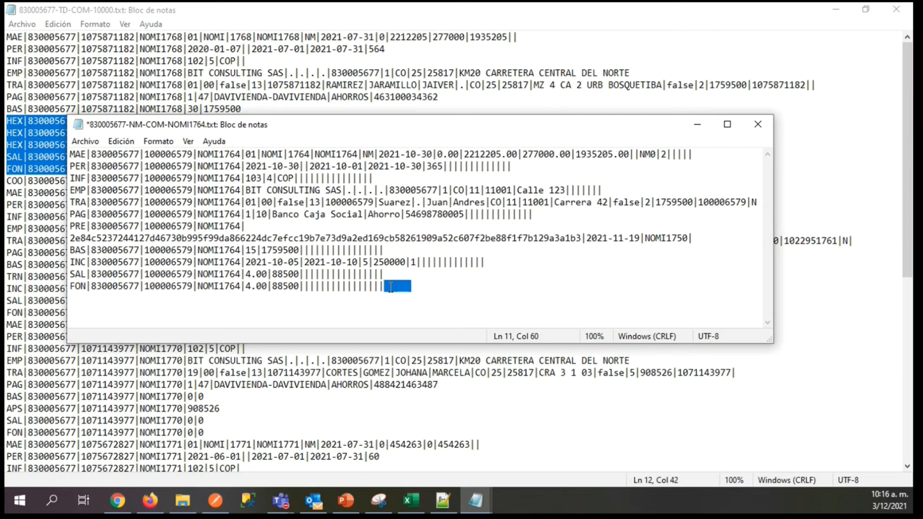
pyautogui.press('BackSpace')
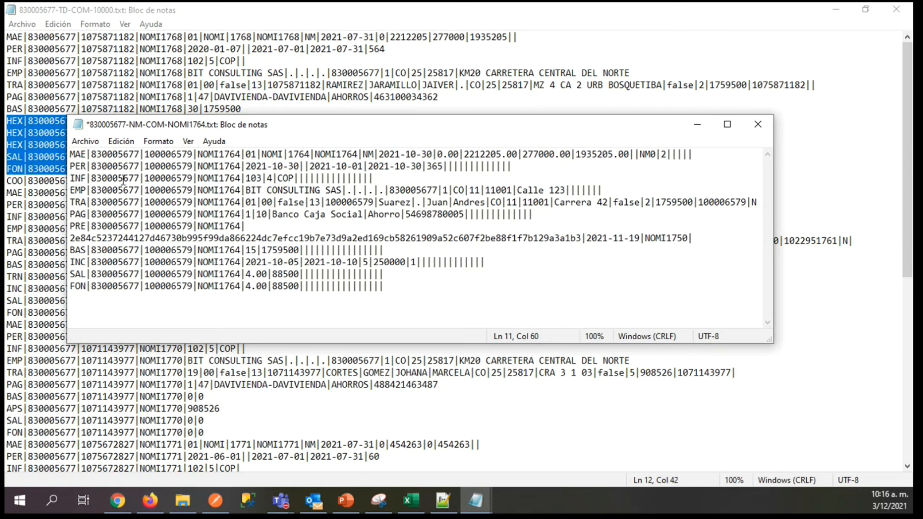
# Set up a replacement with a tab as the substitute and try to replace all pipe separators in the file.
pyautogui.click(117, 142)
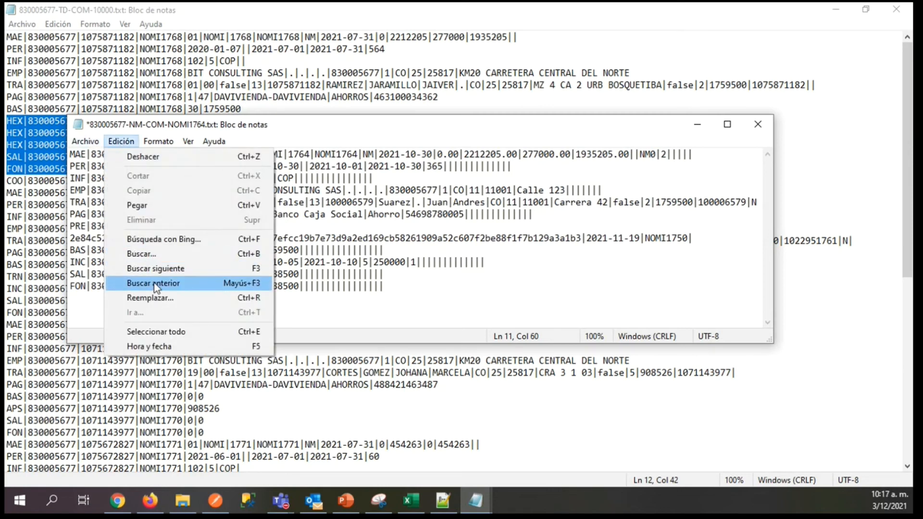
pyautogui.click(155, 299)
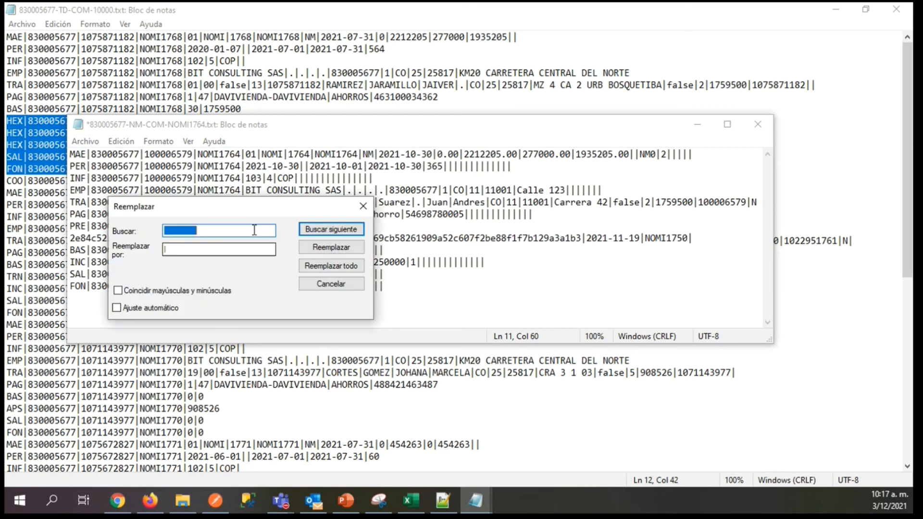
pyautogui.click(195, 250)
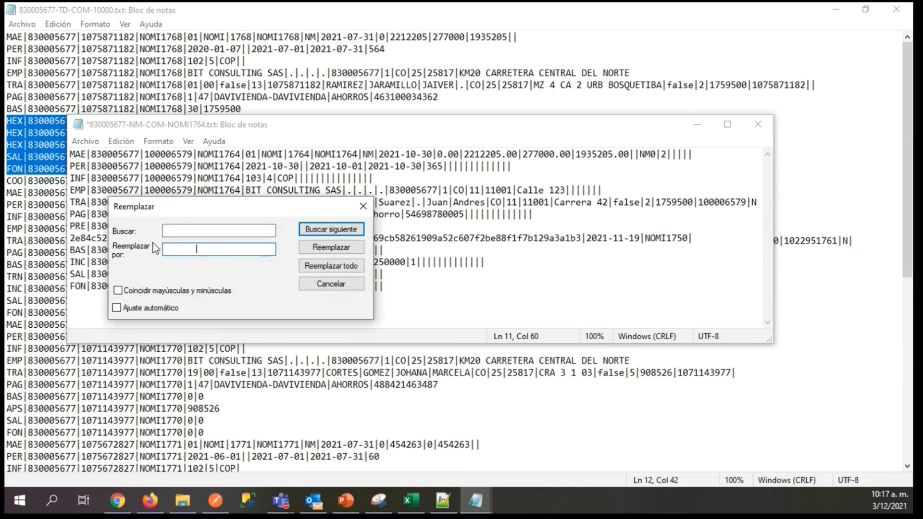
pyautogui.click(175, 230)
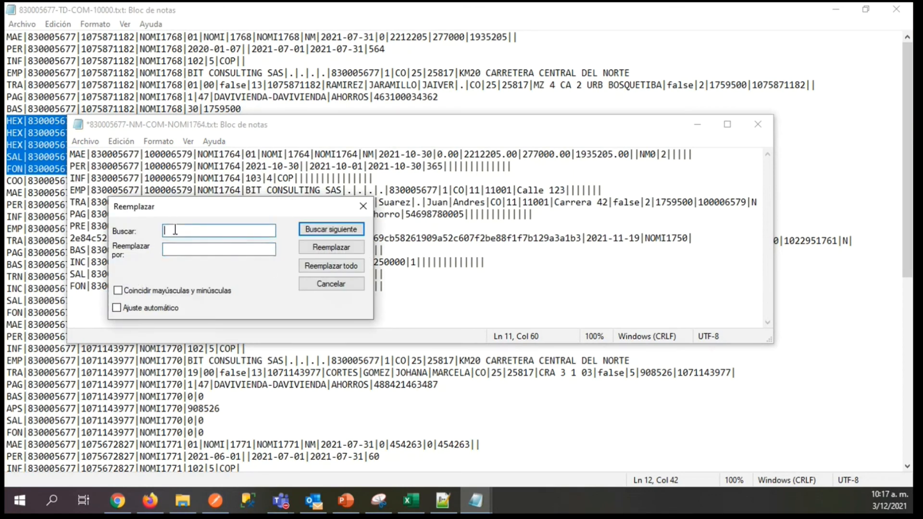
pyautogui.write('1')
pyautogui.press('BackSpace')
pyautogui.write('1')
pyautogui.press('BackSpace')
pyautogui.click(337, 267)
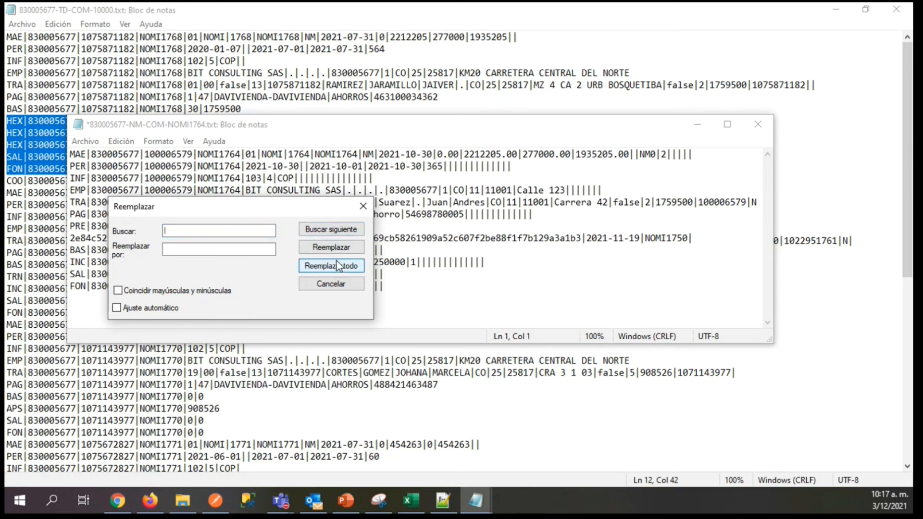
pyautogui.click(219, 250)
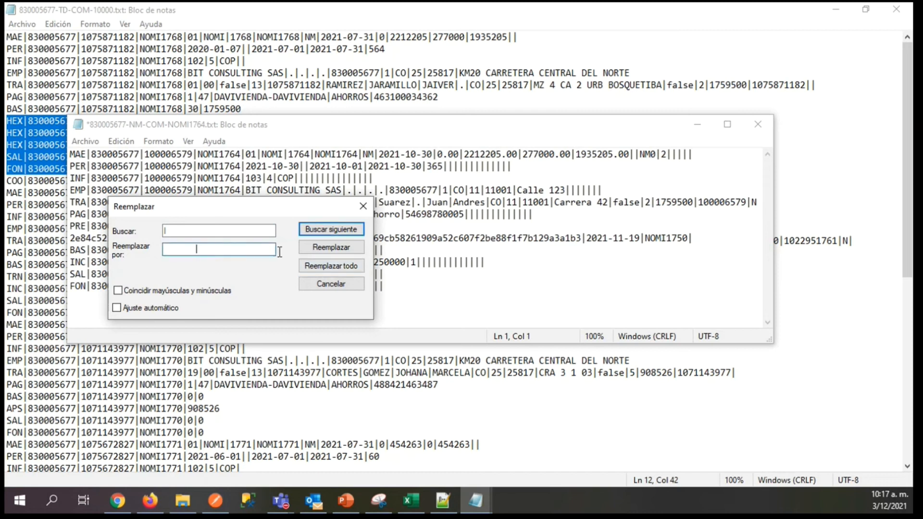
pyautogui.click(314, 264)
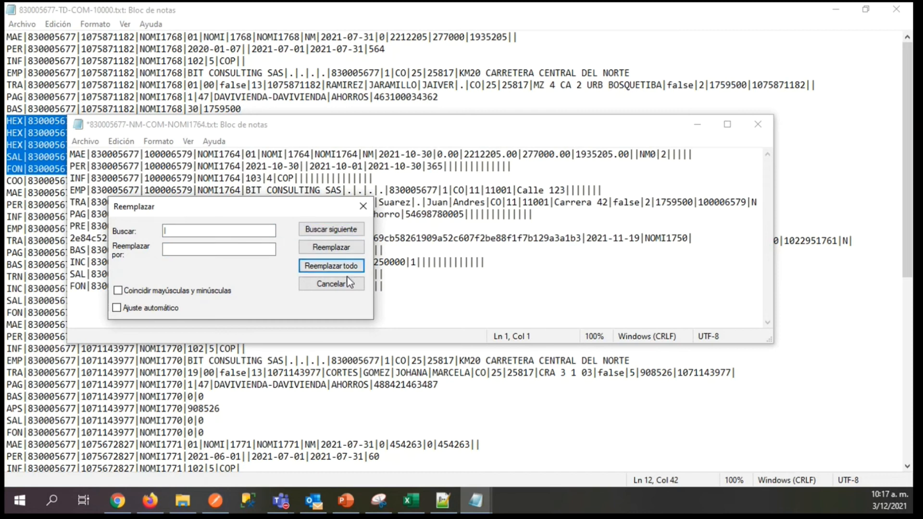
pyautogui.click(332, 249)
pyautogui.click(495, 299)
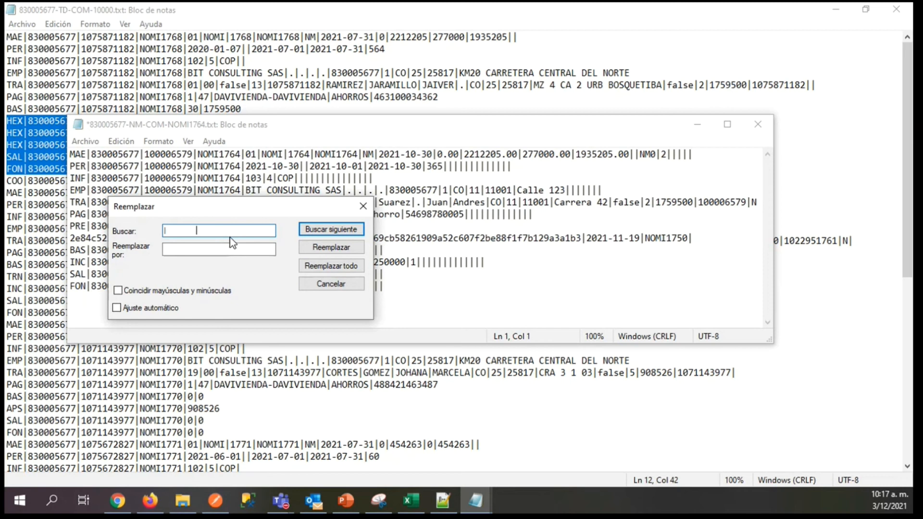
# Correct the search text to a single pipe, replace all pipes with tabs and maximize the file window.
pyautogui.click(187, 249)
pyautogui.click(197, 231)
pyautogui.press('BackSpace')
pyautogui.write('|')
pyautogui.click(315, 268)
pyautogui.click(359, 210)
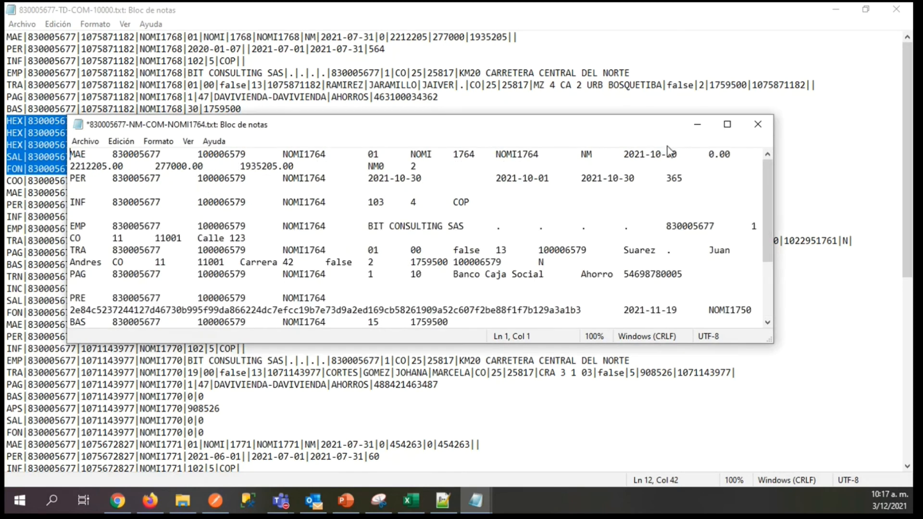
pyautogui.click(727, 139)
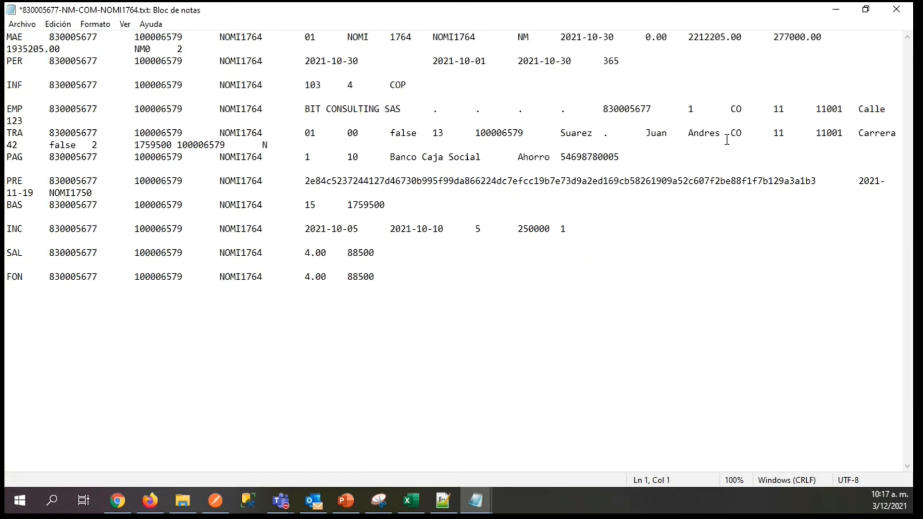
# Select the tab gap between the employer and worker document fields in the MAE line.
pyautogui.click(98, 38)
pyautogui.moveTo(99, 38); pyautogui.dragTo(135, 38)
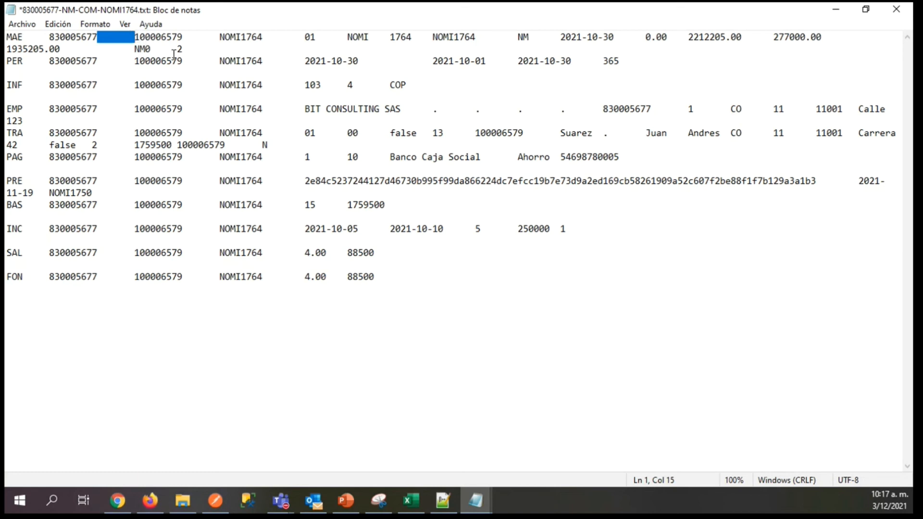
pyautogui.click(138, 72)
pyautogui.click(105, 37)
pyautogui.moveTo(104, 37); pyautogui.dragTo(131, 38)
# Replace every tab in the file with a pipe separator and undo that replacement.
pyautogui.click(59, 27)
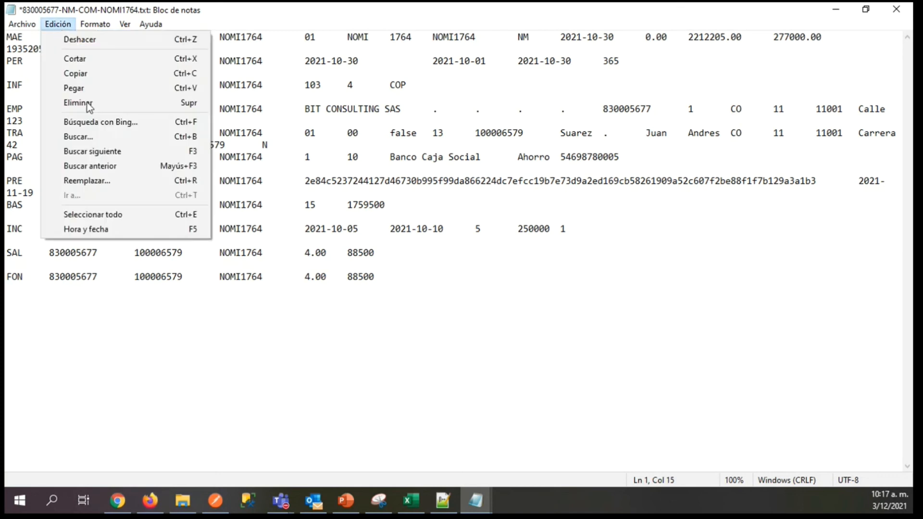
pyautogui.click(97, 185)
pyautogui.click(146, 114)
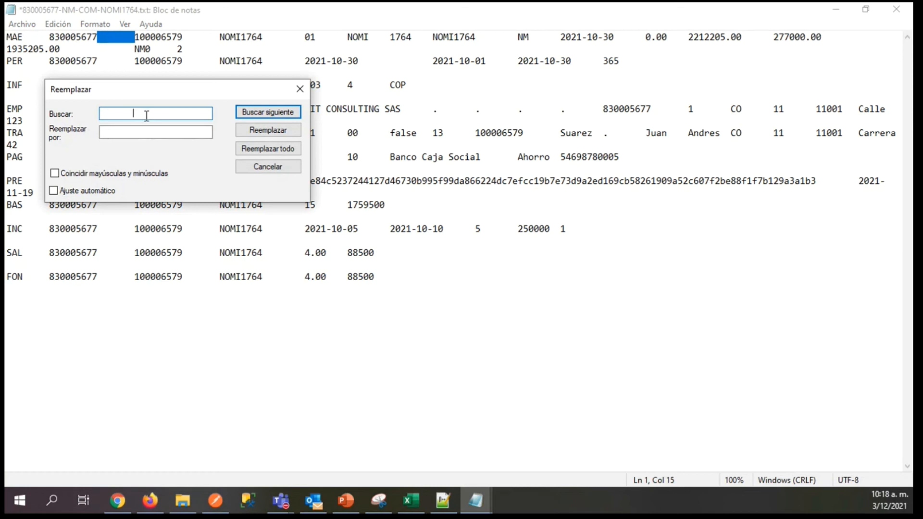
pyautogui.press('BackSpace')
pyautogui.hotkey('ctrl', 'v')
pyautogui.doubleClick(158, 113)
pyautogui.click(137, 132)
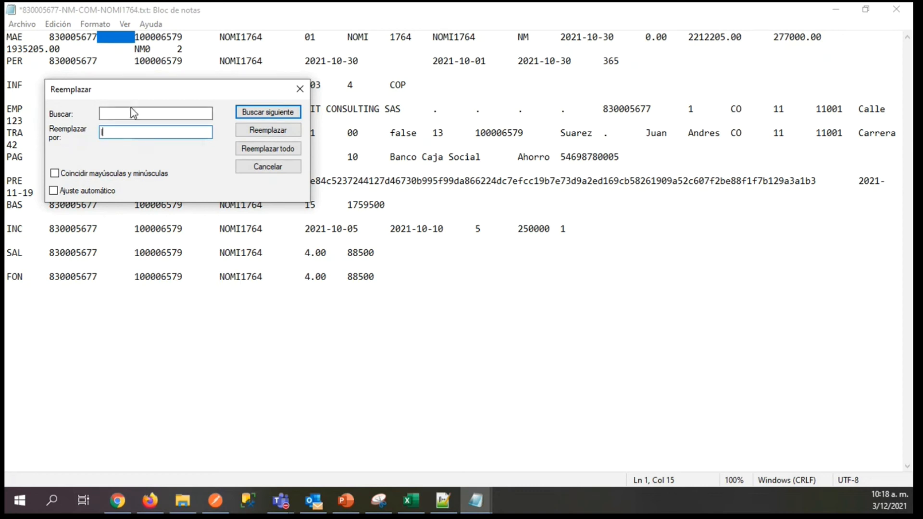
pyautogui.moveTo(142, 114); pyautogui.dragTo(61, 112)
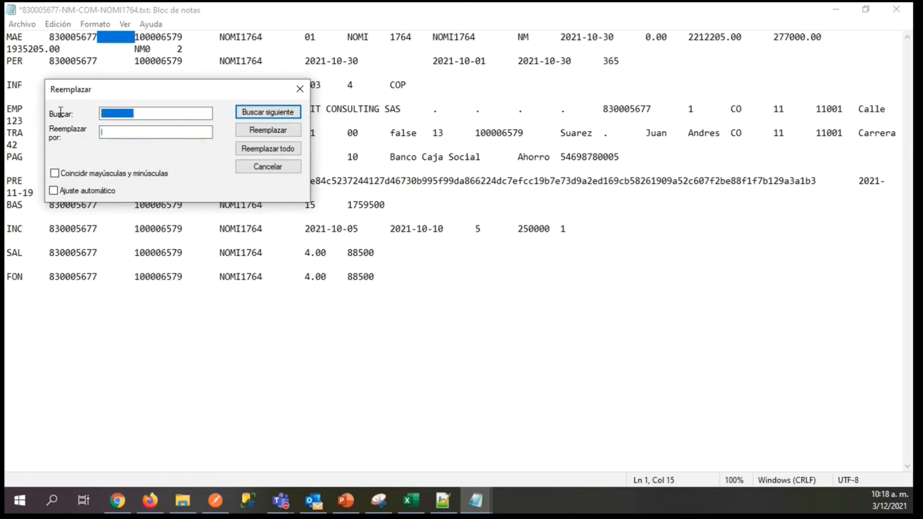
pyautogui.click(122, 132)
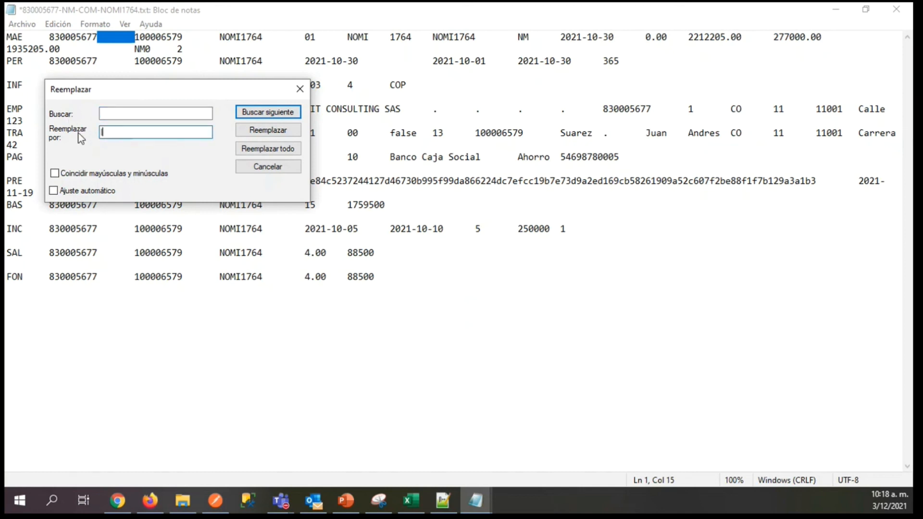
pyautogui.click(274, 152)
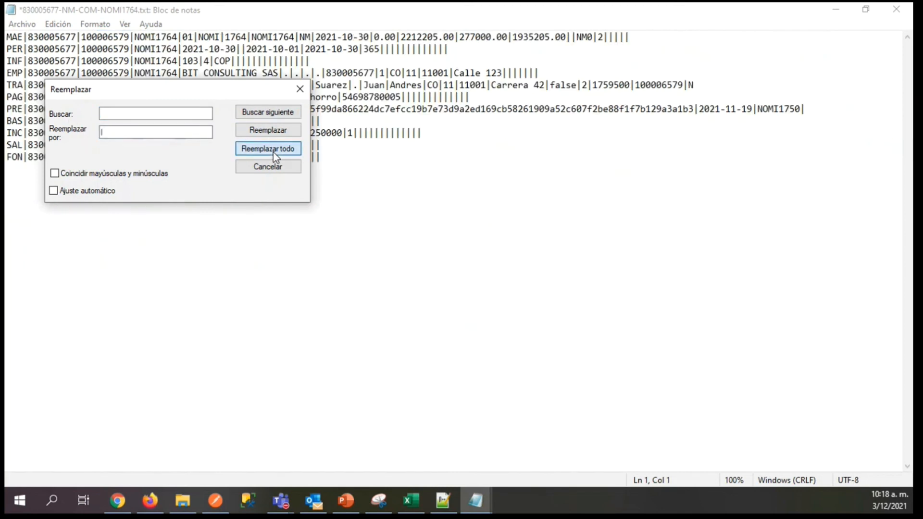
pyautogui.click(301, 90)
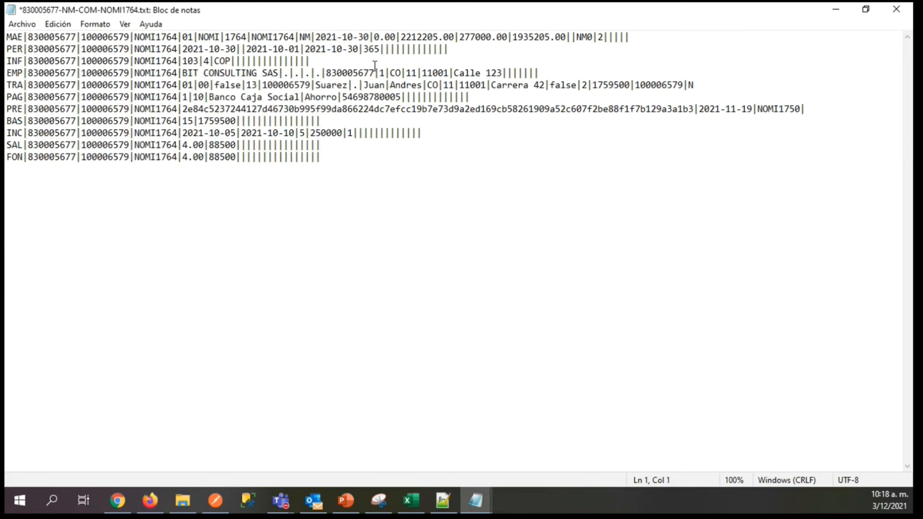
pyautogui.hotkey('ctrl', 'z')
# Reselect the tab gap in the MAE line and replace all tabs in the file with the pipe separator again.
pyautogui.click(289, 61)
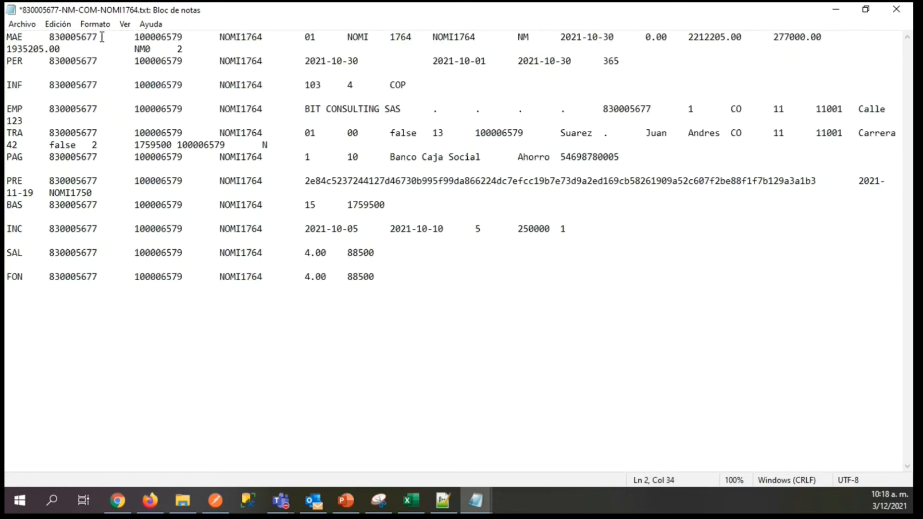
pyautogui.moveTo(98, 37); pyautogui.dragTo(120, 37)
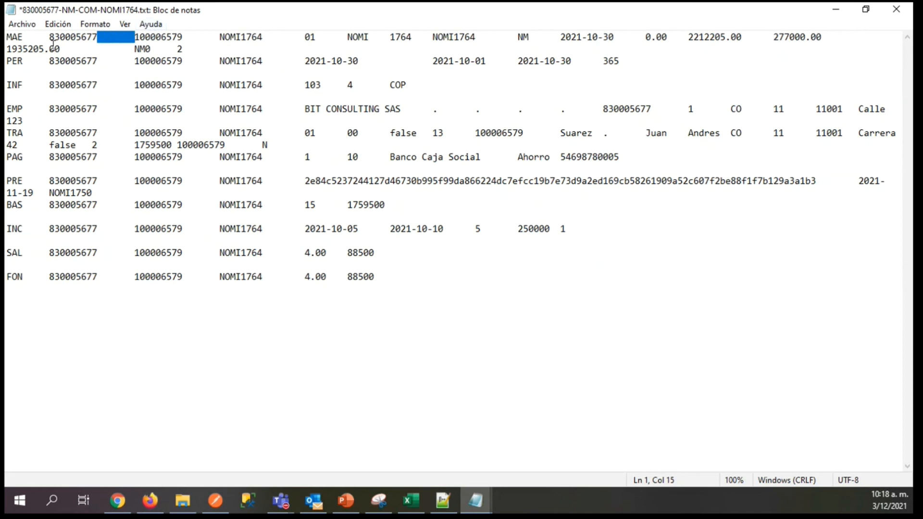
pyautogui.click(57, 26)
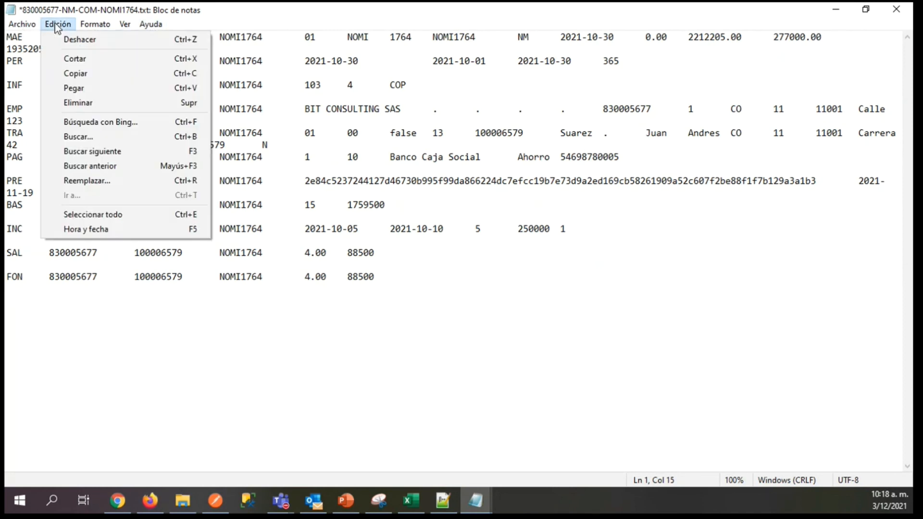
pyautogui.click(87, 181)
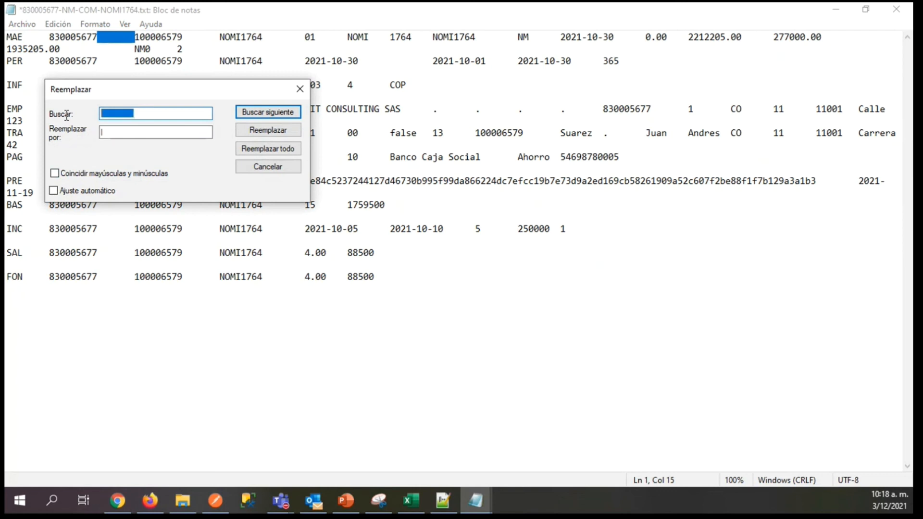
pyautogui.click(108, 132)
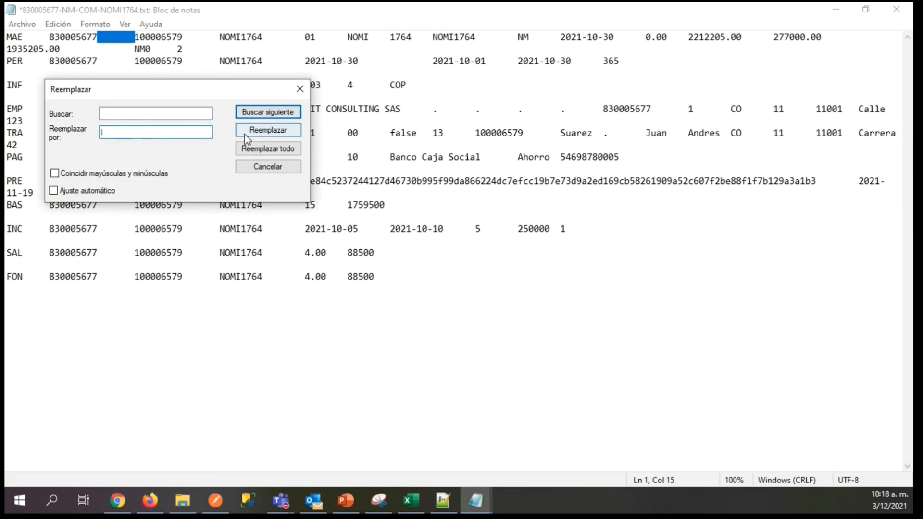
pyautogui.click(254, 151)
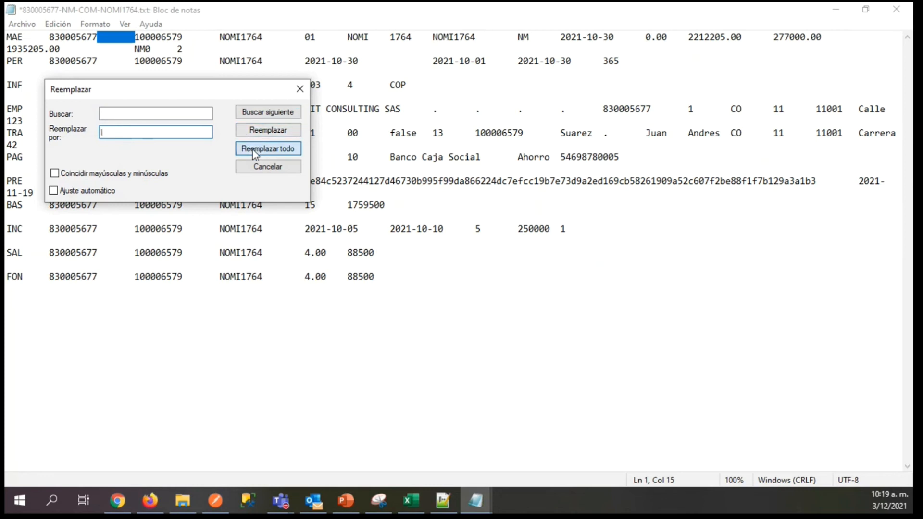
pyautogui.click(296, 91)
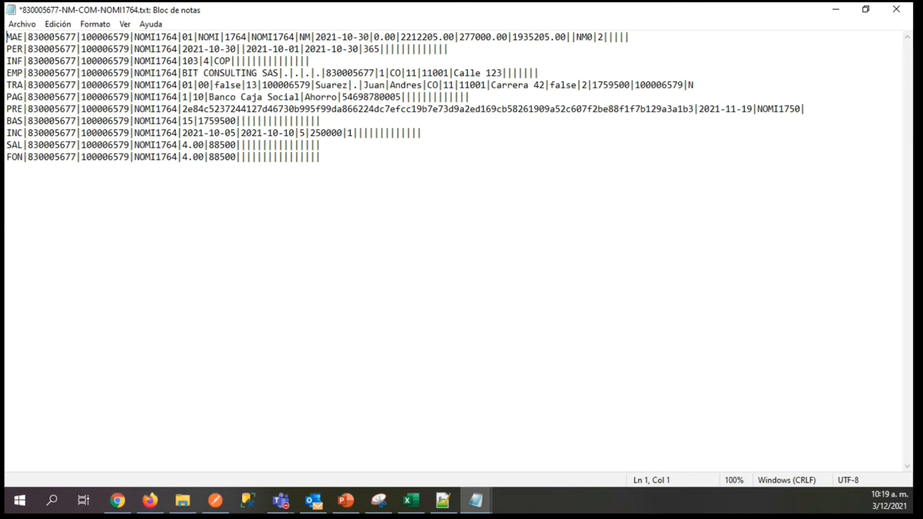
pyautogui.hotkey('alt', 'Tab')
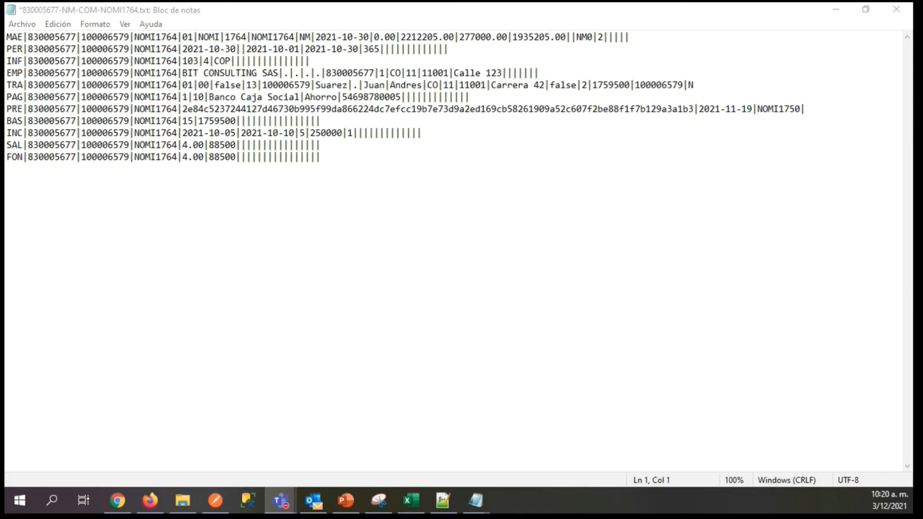
pyautogui.click(183, 500)
pyautogui.click(222, 131)
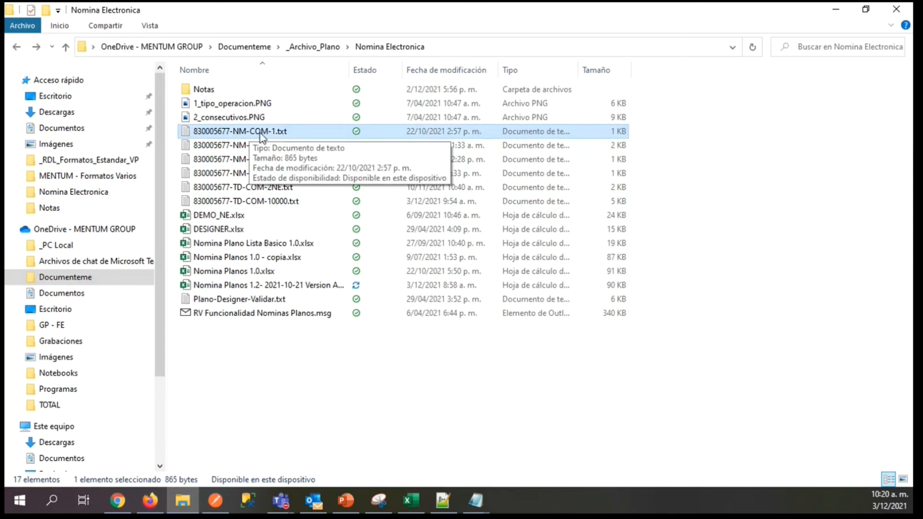
pyautogui.click(250, 200)
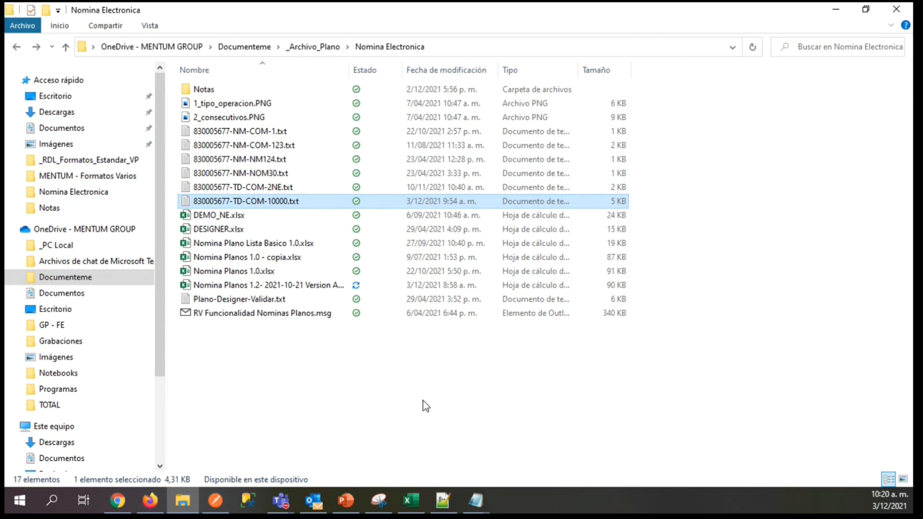
pyautogui.click(77, 127)
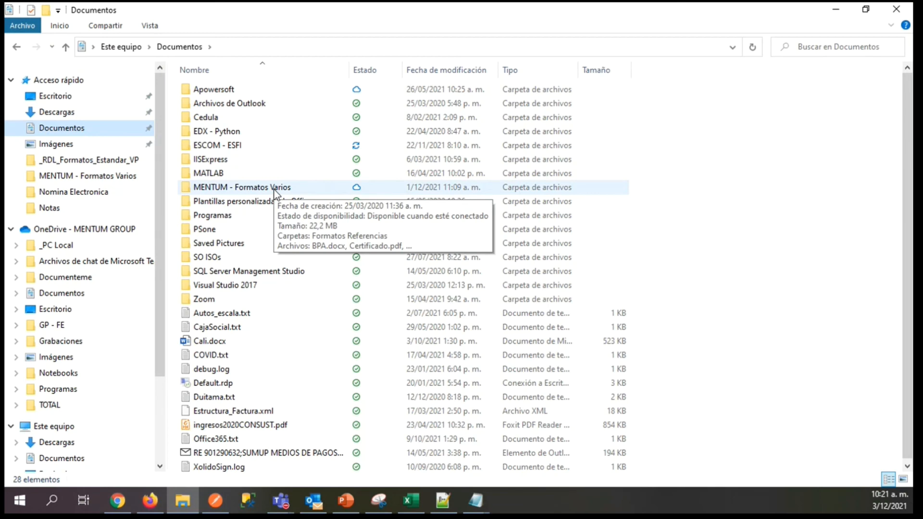
# Switch to Firefox, open the electronic payroll flat-file import page, and view its new-file form and file browser without uploading anything.
pyautogui.click(153, 504)
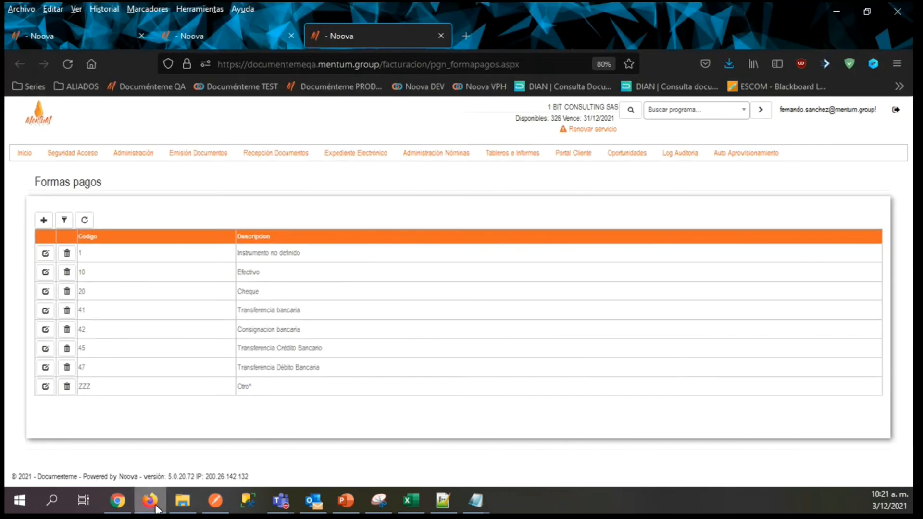
pyautogui.moveTo(446, 159)
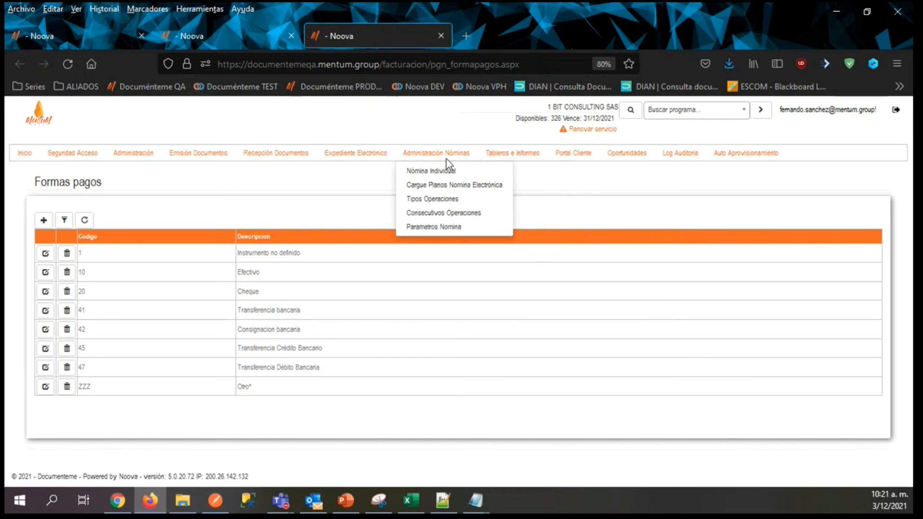
pyautogui.click(426, 185)
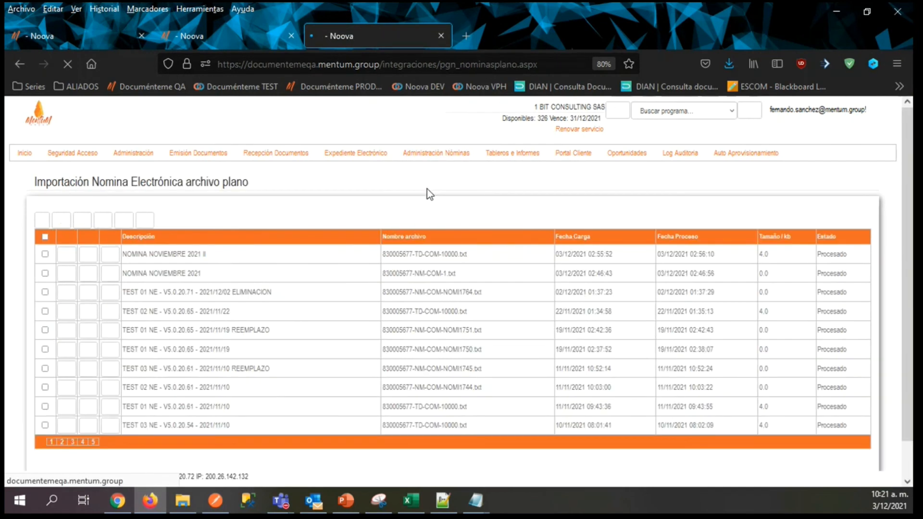
pyautogui.click(43, 220)
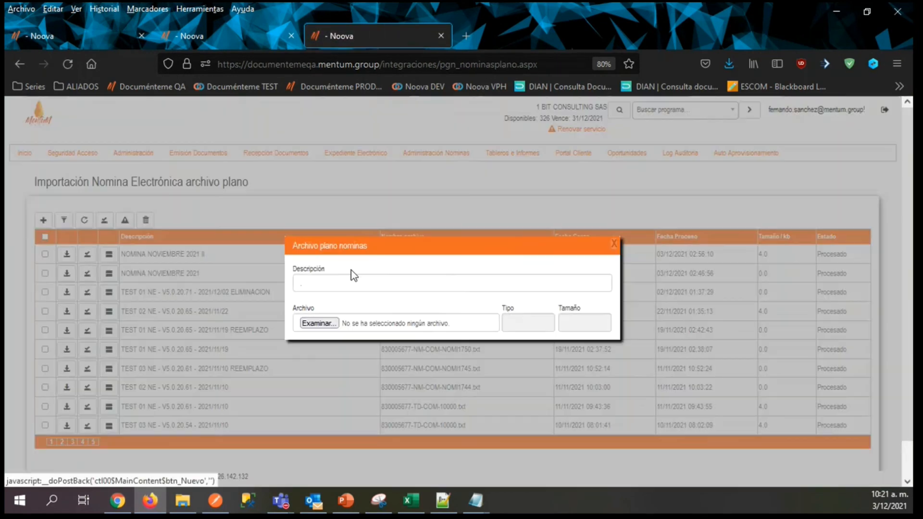
pyautogui.click(317, 323)
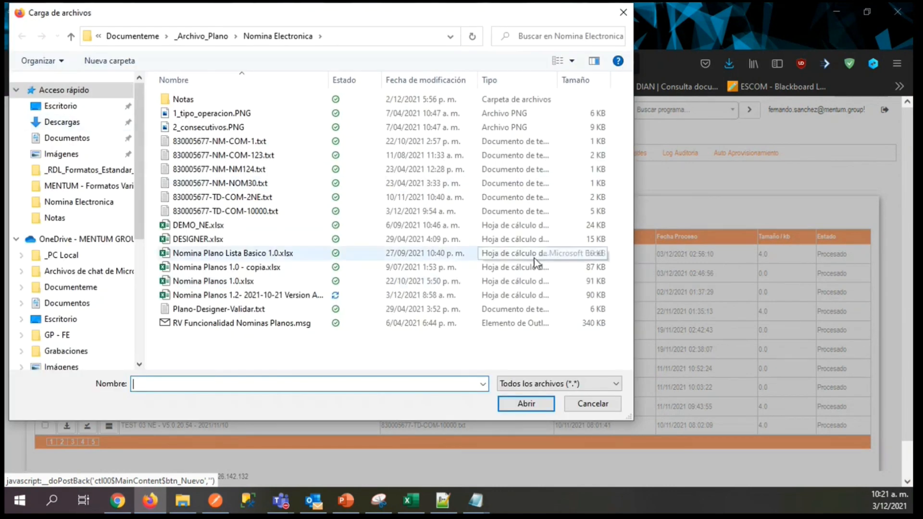
pyautogui.click(586, 406)
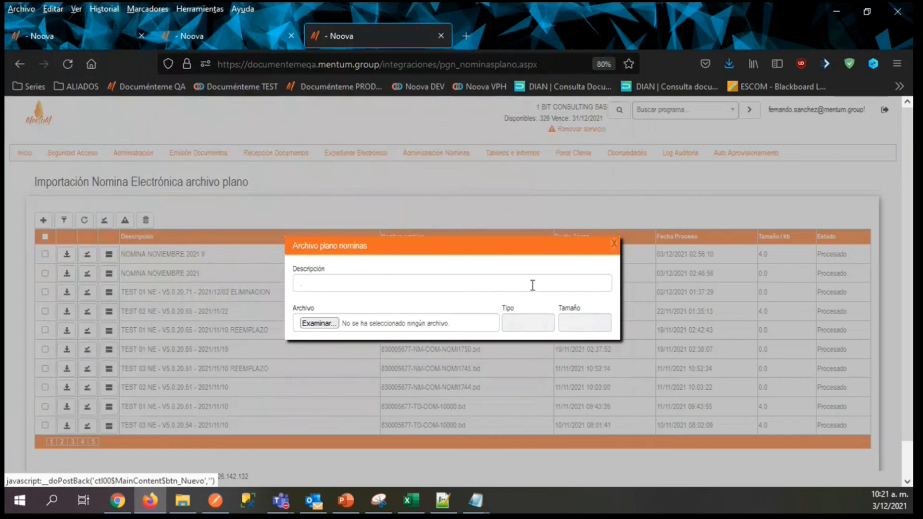
pyautogui.click(614, 244)
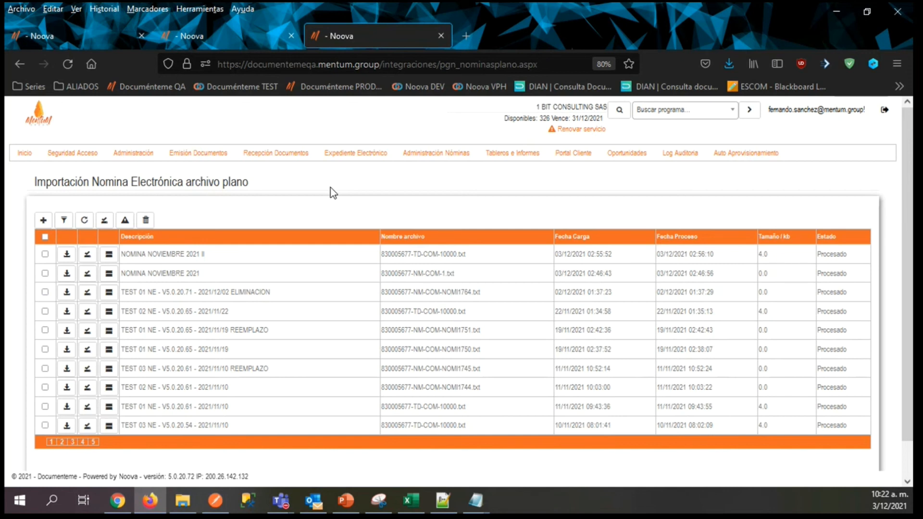
# In the operation consecutives, edit the Nomina Electrónica record to set Actual to 1, enable Control numeración, and save it.
pyautogui.moveTo(428, 150)
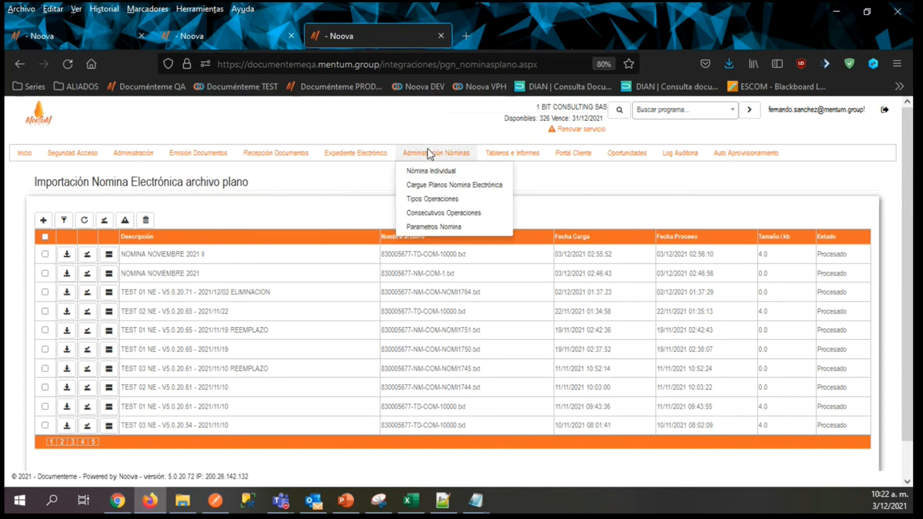
pyautogui.click(426, 214)
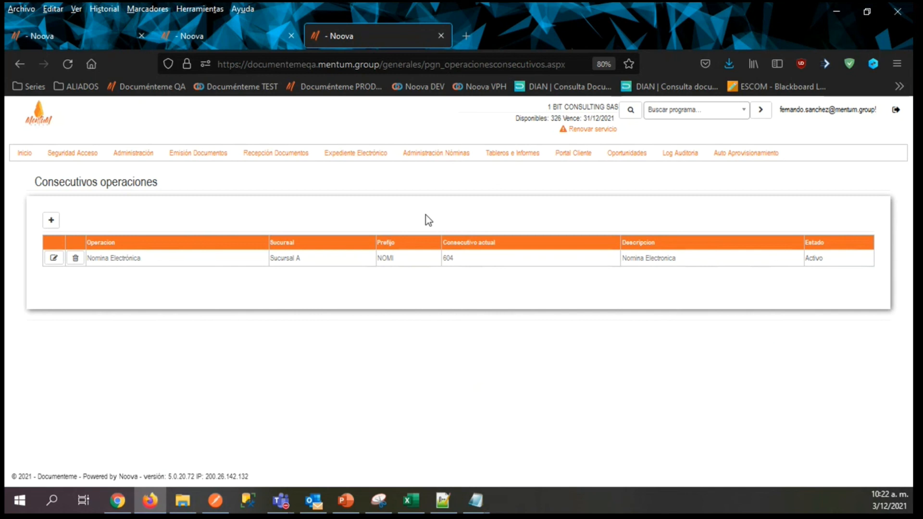
pyautogui.doubleClick(411, 257)
pyautogui.click(232, 192)
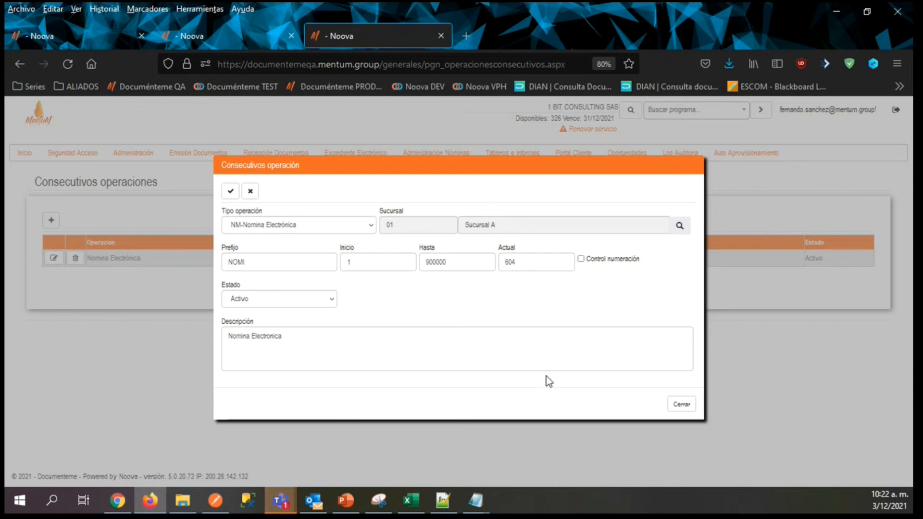
pyautogui.doubleClick(511, 268)
pyautogui.write('1')
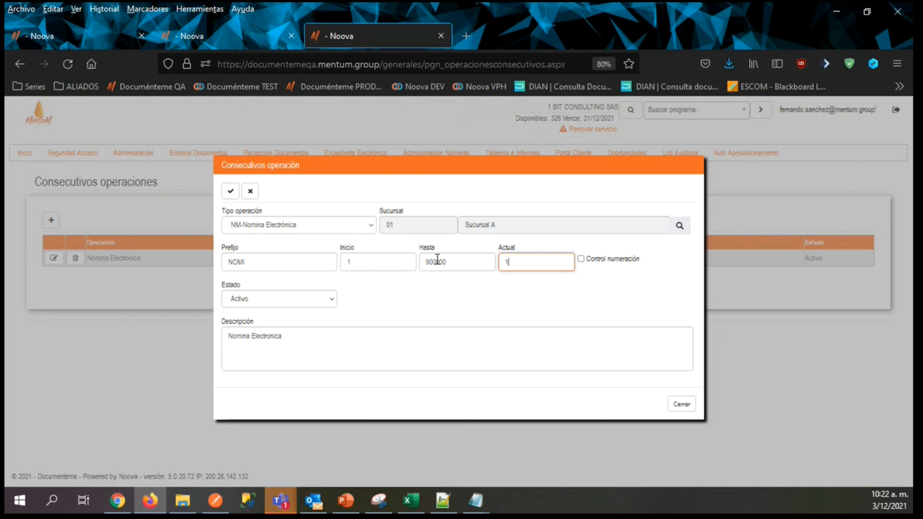
pyautogui.click(582, 260)
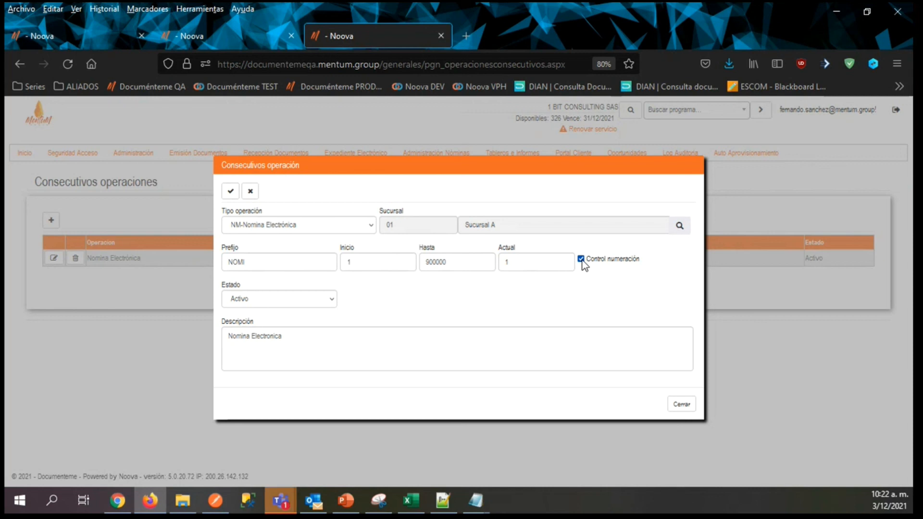
pyautogui.click(230, 193)
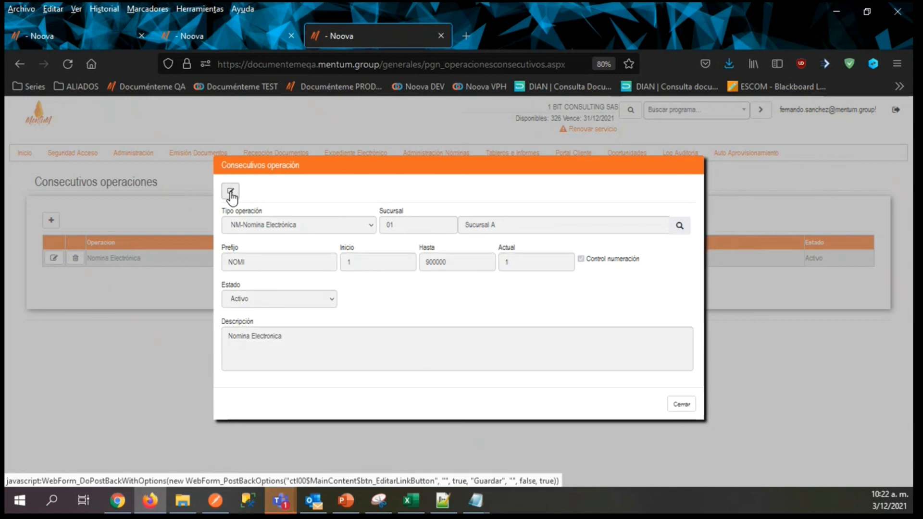
pyautogui.moveTo(469, 508)
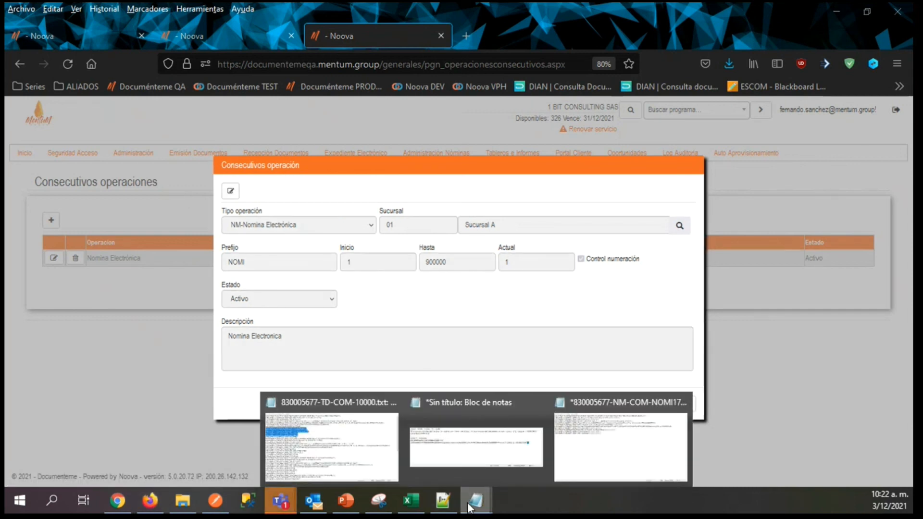
pyautogui.click(591, 443)
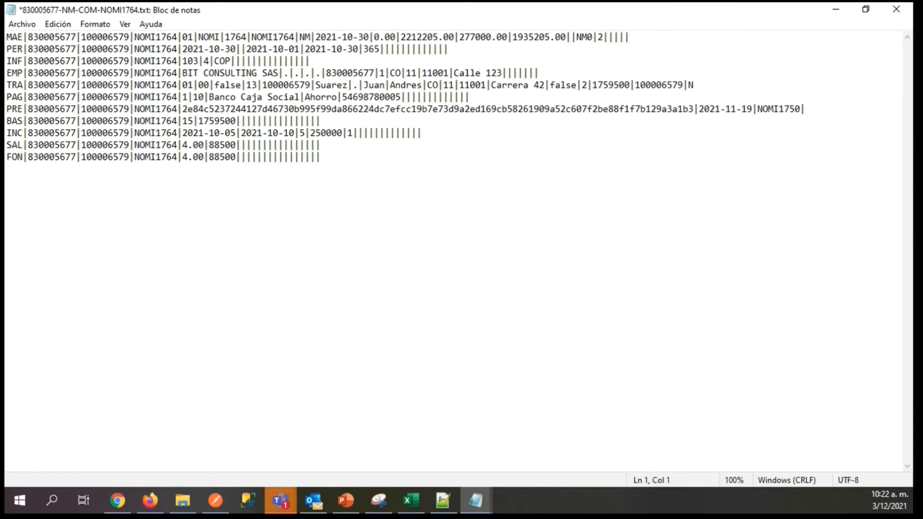
pyautogui.hotkey('alt', 'Tab')
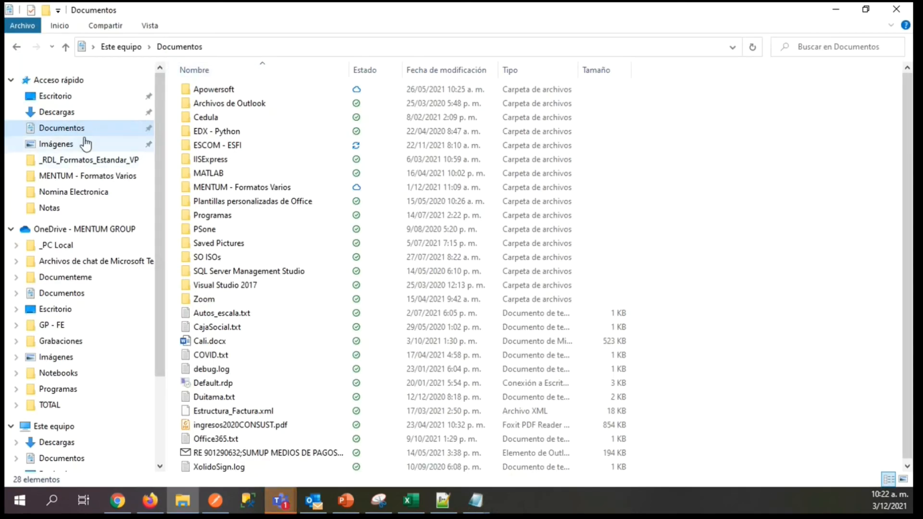
pyautogui.click(60, 280)
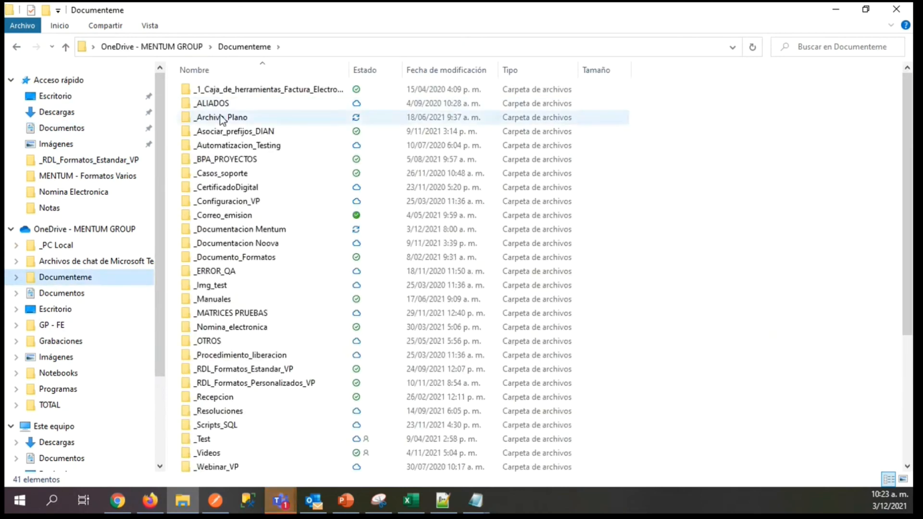
pyautogui.click(52, 98)
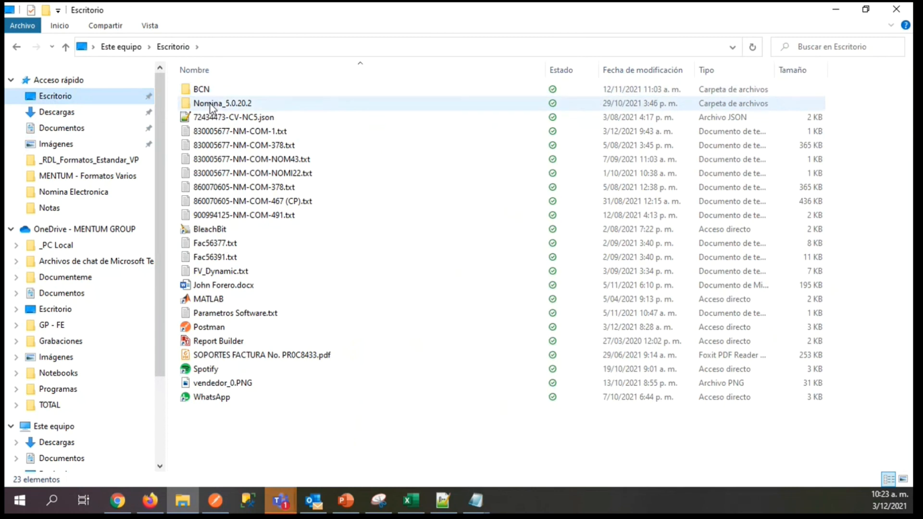
pyautogui.doubleClick(254, 133)
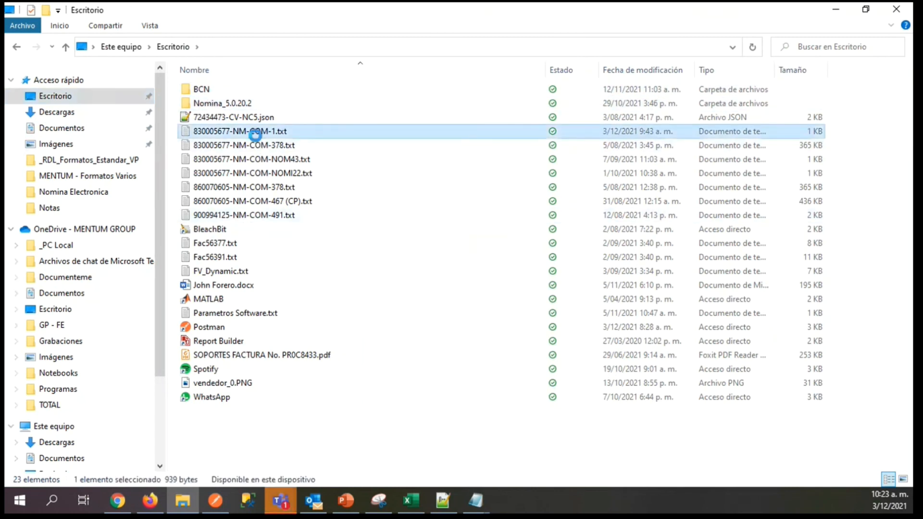
# Point out both -1 consecutive values and the empty field after the NOMI prefix in the MAE line.
pyautogui.click(201, 154)
pyautogui.moveTo(203, 154); pyautogui.dragTo(214, 154)
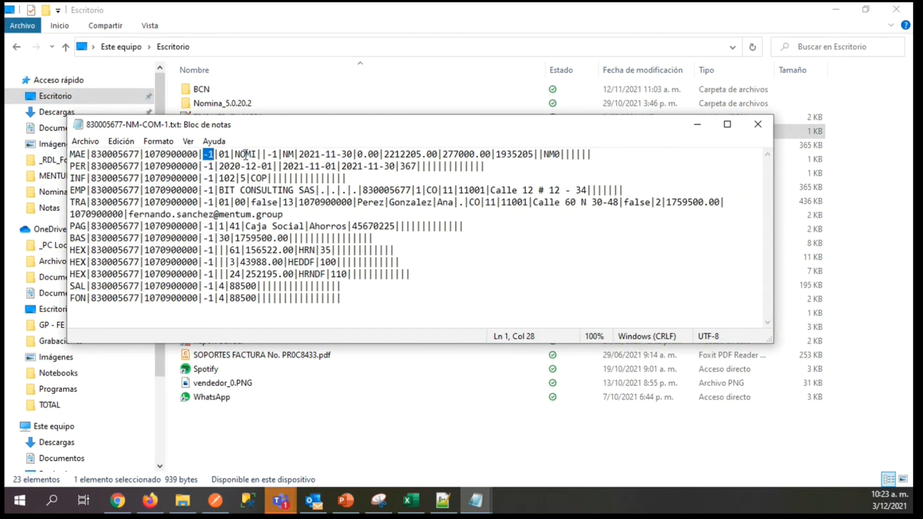
pyautogui.moveTo(267, 154); pyautogui.dragTo(279, 155)
pyautogui.press('Left')
pyautogui.press('Left')
# Return to Firefox, close the consecutive form, and open the Reporte Integración page under administration.
pyautogui.click(150, 501)
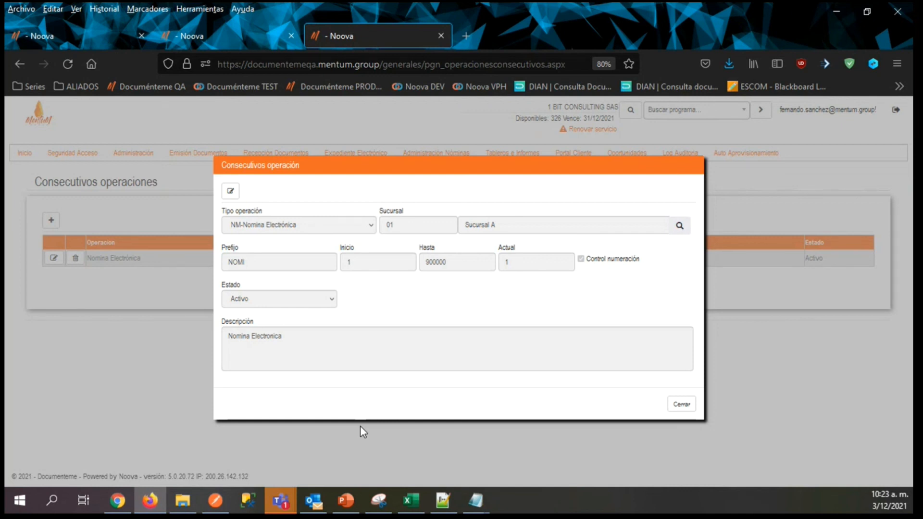
pyautogui.click(681, 404)
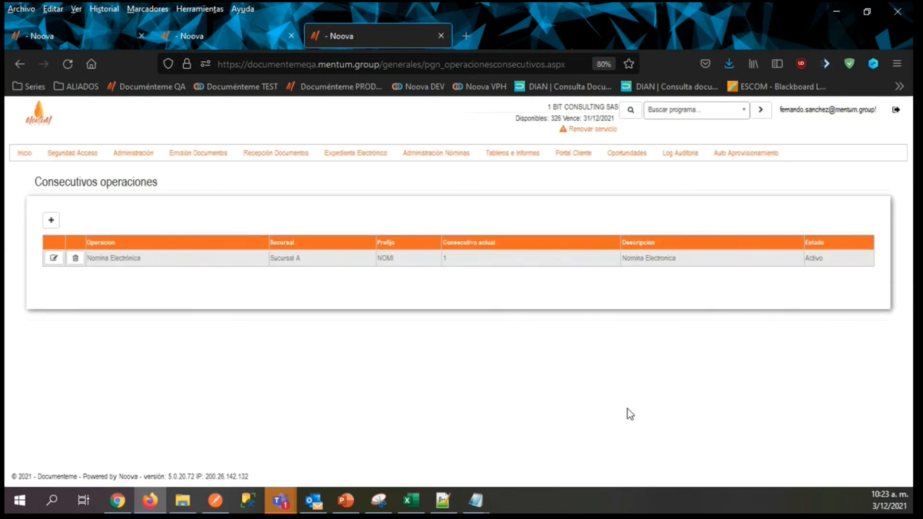
pyautogui.moveTo(145, 152)
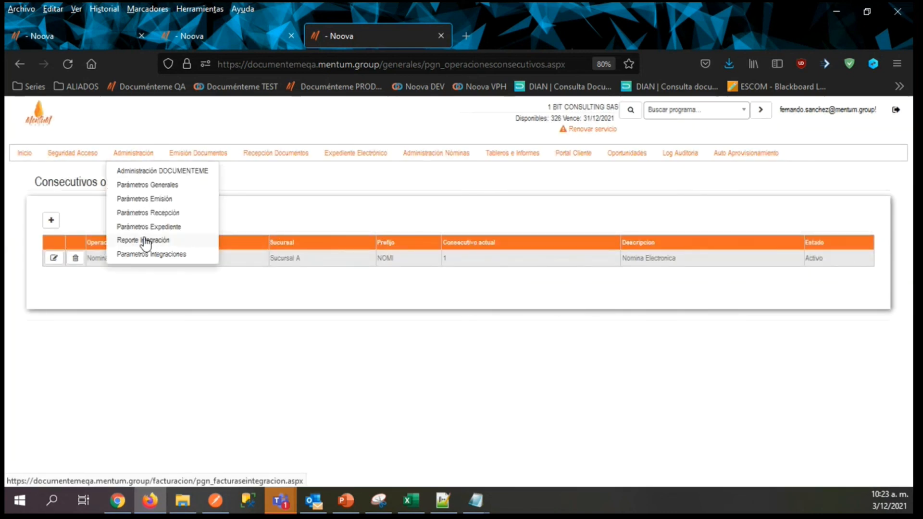
pyautogui.moveTo(511, 165)
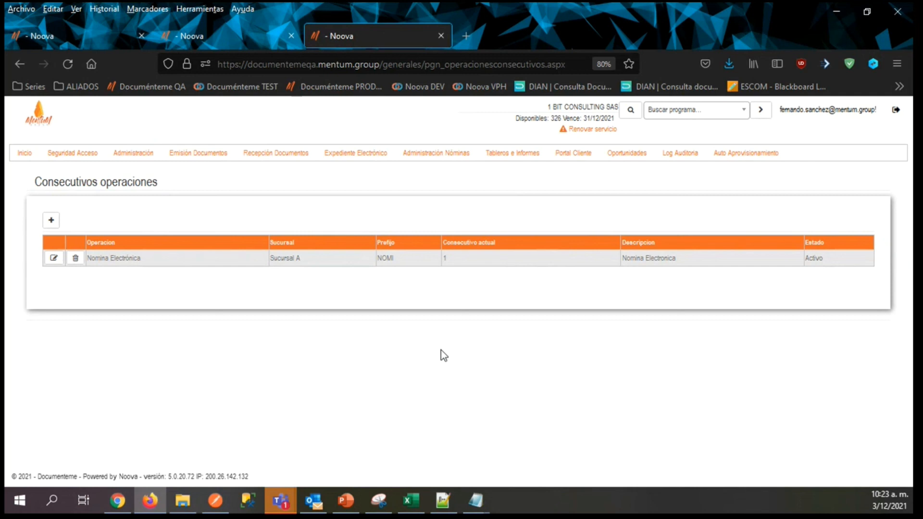
pyautogui.moveTo(123, 153)
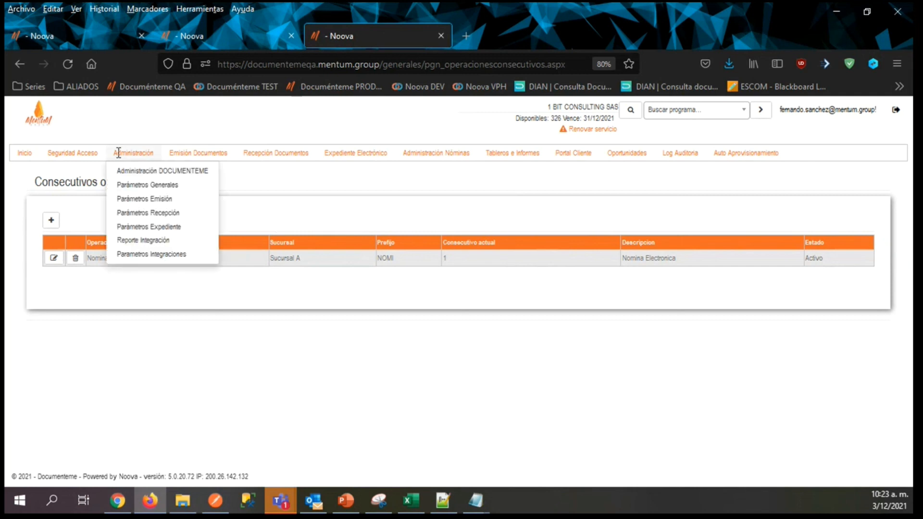
pyautogui.click(135, 246)
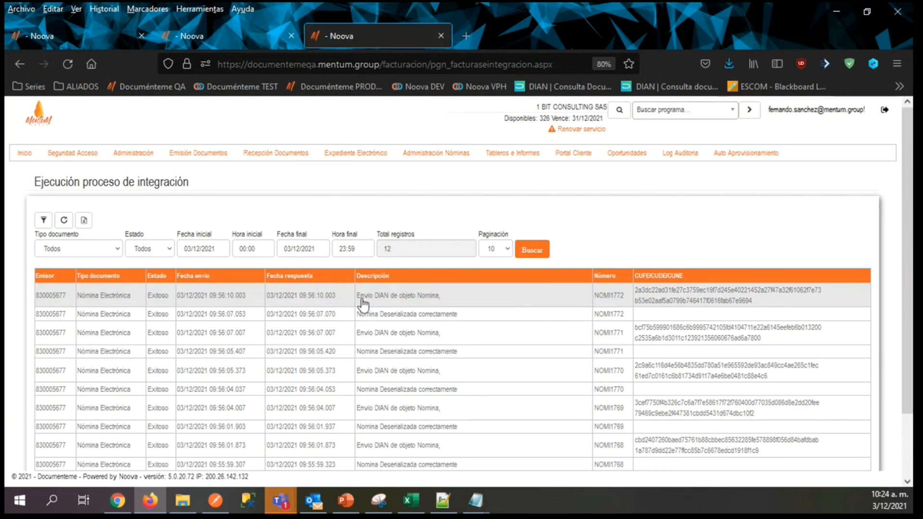
# Search the integration report for Nómina Electrónica records with Error status from 03/10/2021, and check the incidents of the first record.
pyautogui.click(200, 249)
pyautogui.press('BackSpace')
pyautogui.write('0')
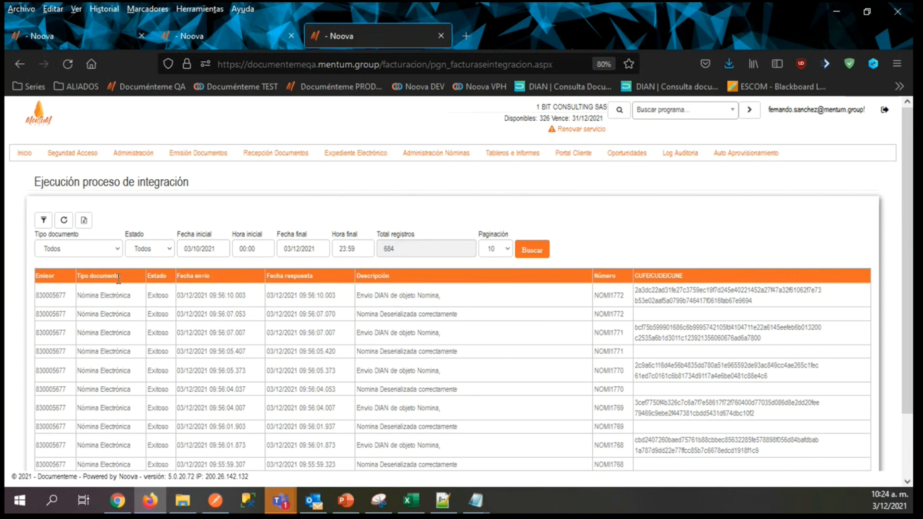
pyautogui.click(81, 249)
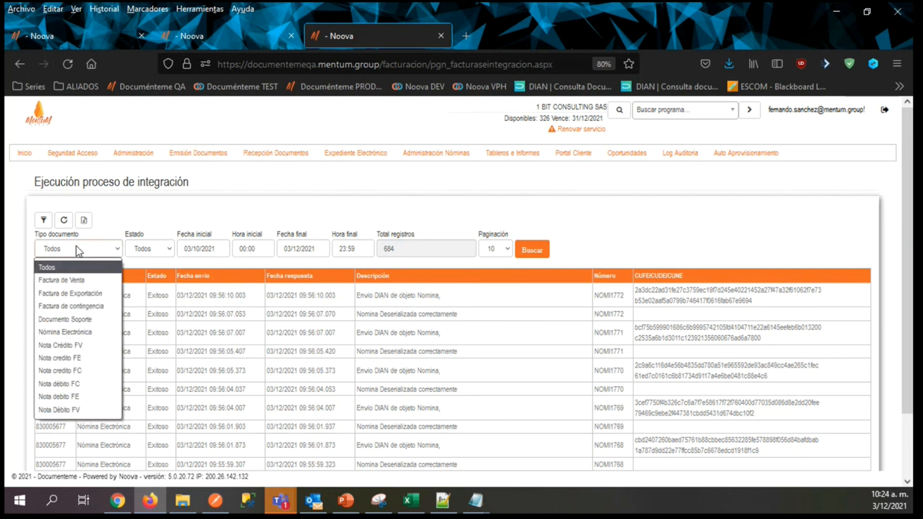
pyautogui.click(77, 331)
pyautogui.click(168, 250)
pyautogui.click(144, 293)
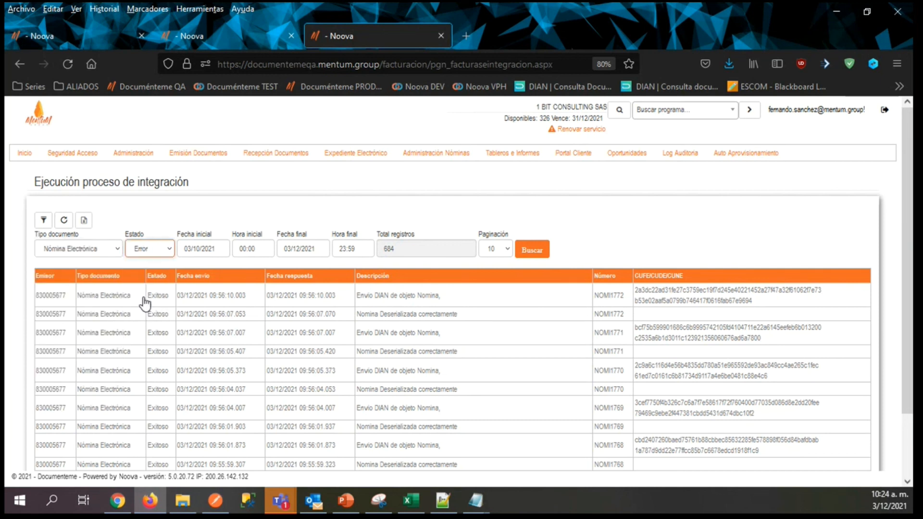
pyautogui.click(529, 252)
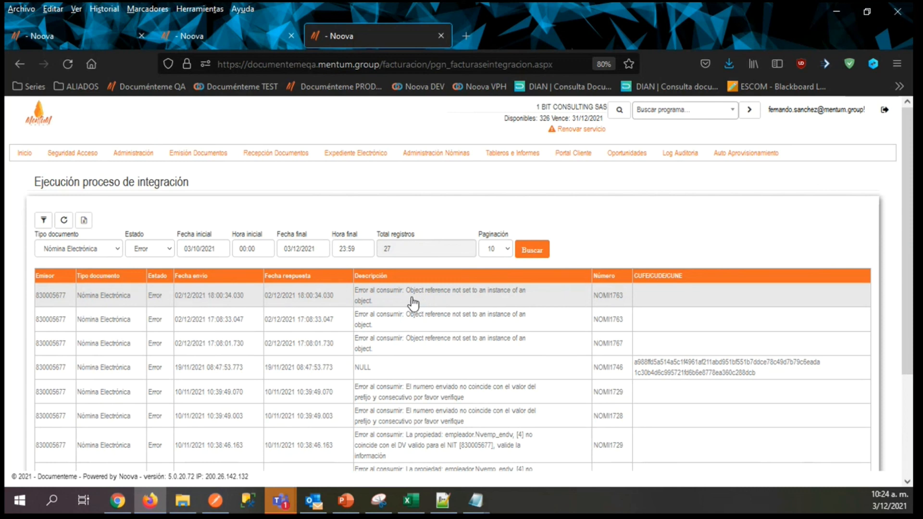
pyautogui.moveTo(405, 292); pyautogui.dragTo(505, 304)
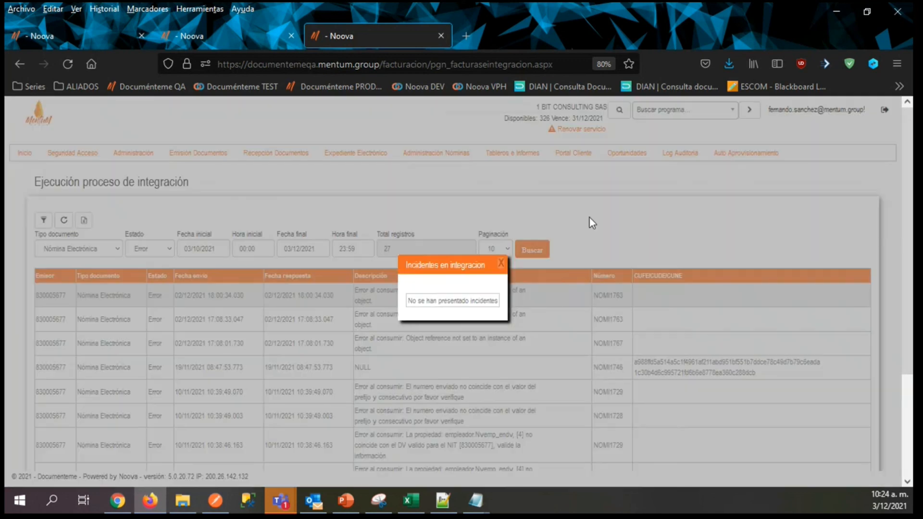
pyautogui.click(505, 264)
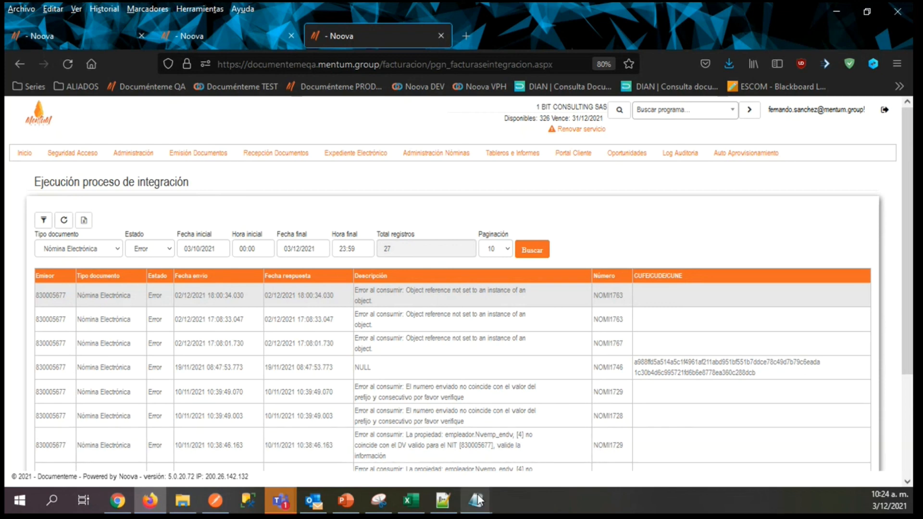
pyautogui.moveTo(477, 498)
pyautogui.click(667, 426)
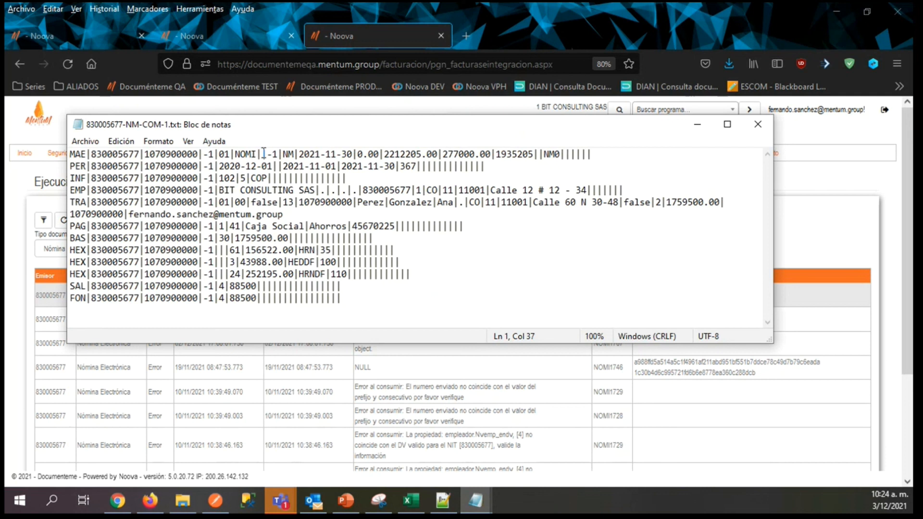
pyautogui.hotkey('shift', 'Left')
pyautogui.press('Right')
pyautogui.press('BackSpace')
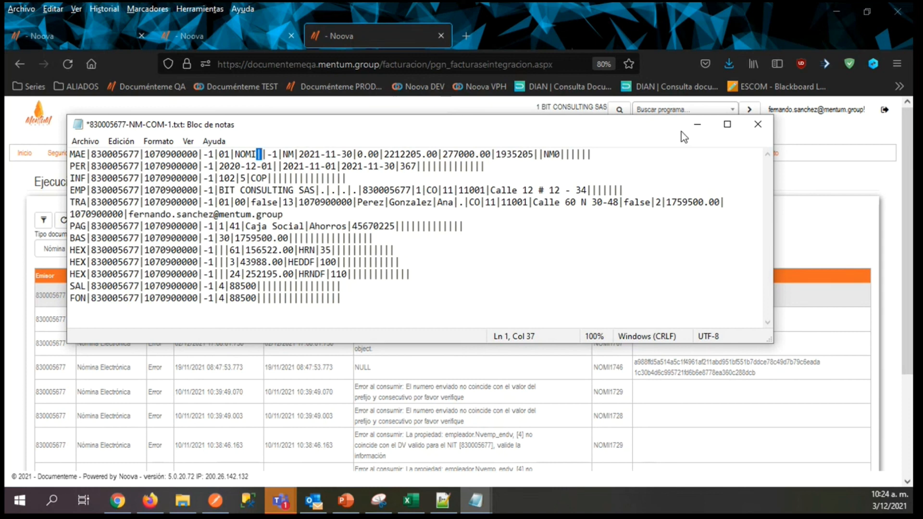
pyautogui.click(697, 125)
# Examine the NOMI1728 error record about the employer's verification digit and check its incident details.
pyautogui.moveTo(907, 186); pyautogui.dragTo(904, 259)
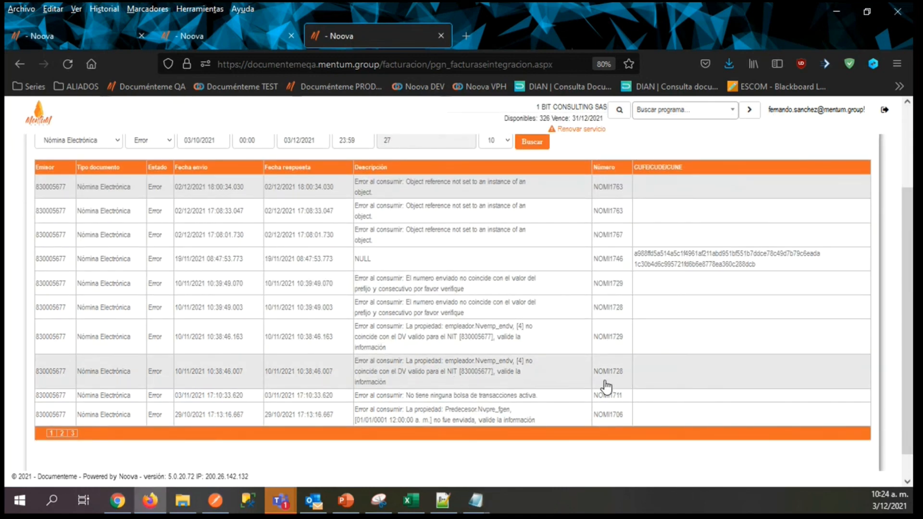
pyautogui.moveTo(594, 382); pyautogui.dragTo(625, 381)
pyautogui.click(624, 377)
pyautogui.click(502, 264)
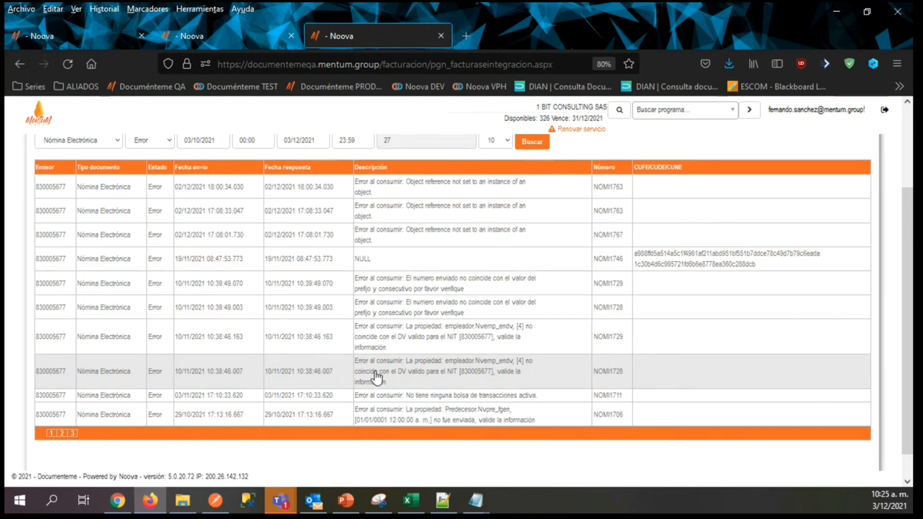
pyautogui.click(601, 377)
pyautogui.click(500, 263)
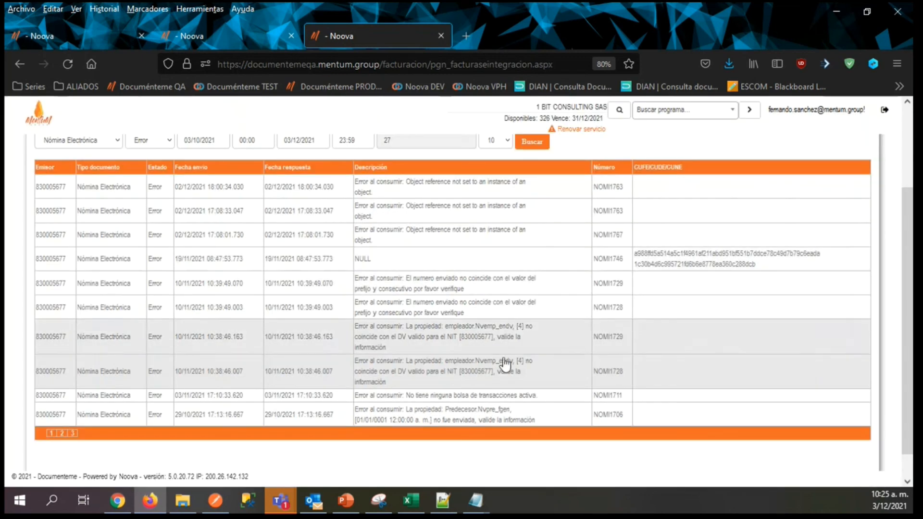
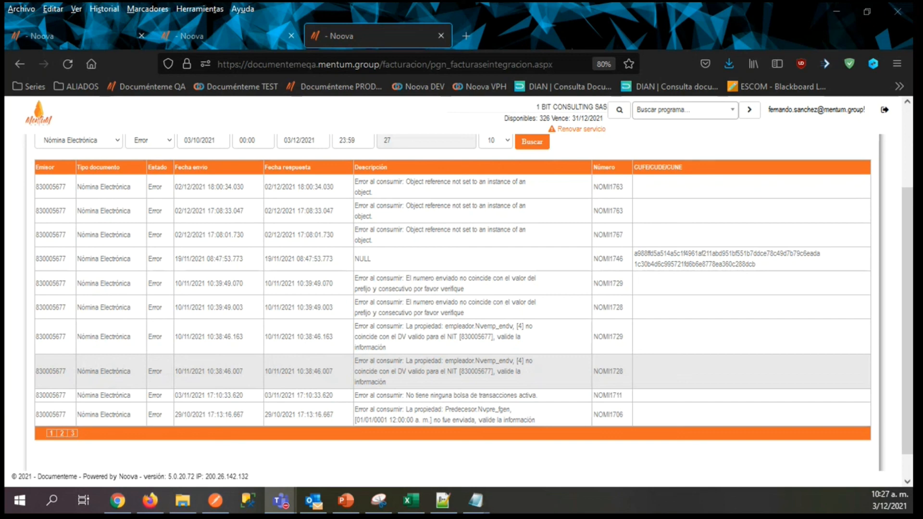
# Switch to the Nomina Planos 1.2 workbook in Excel and check the Nvnom_dedt example of the MAE record on the EJEMPLOS sheet.
pyautogui.hotkey('alt', 'Tab')
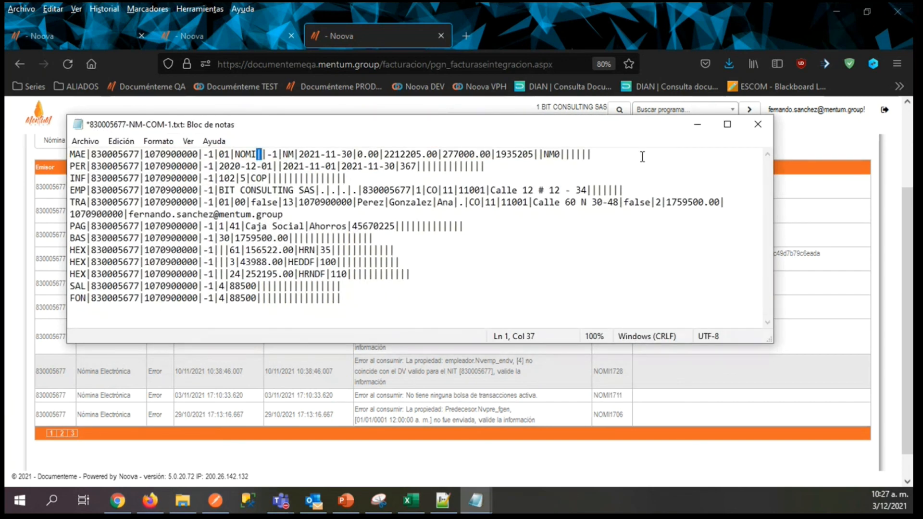
pyautogui.click(419, 507)
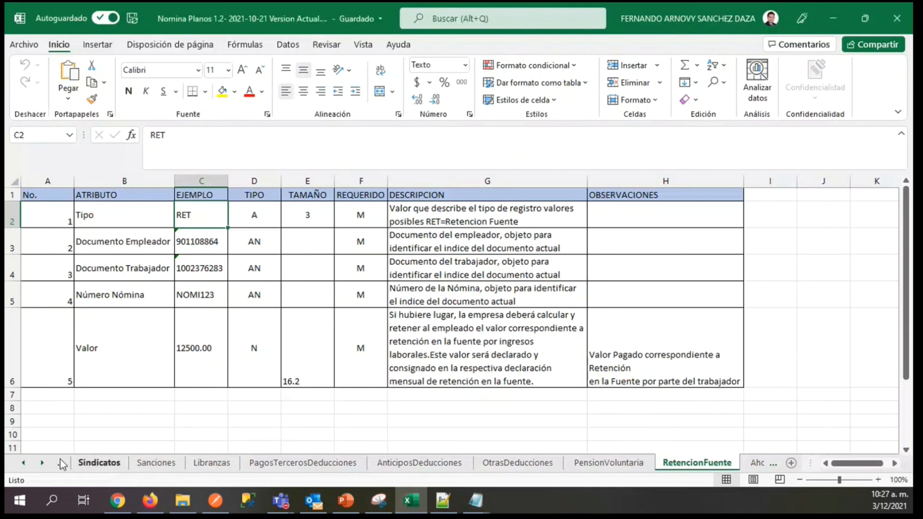
pyautogui.click(23, 463)
pyautogui.click(23, 463)
pyautogui.click(23, 462)
pyautogui.click(24, 463)
pyautogui.click(23, 463)
pyautogui.click(23, 463)
pyautogui.click(23, 463)
pyautogui.click(23, 462)
pyautogui.click(24, 463)
pyautogui.click(23, 462)
pyautogui.click(23, 463)
pyautogui.click(23, 463)
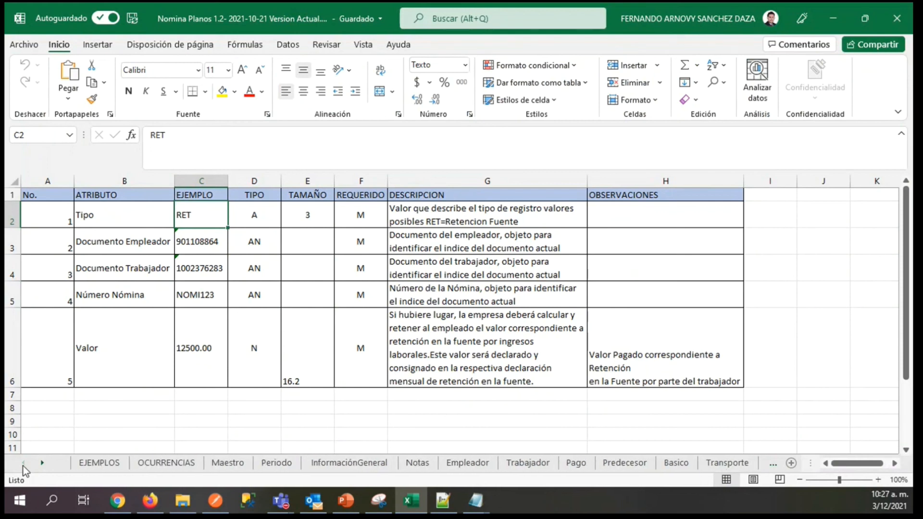
pyautogui.click(121, 463)
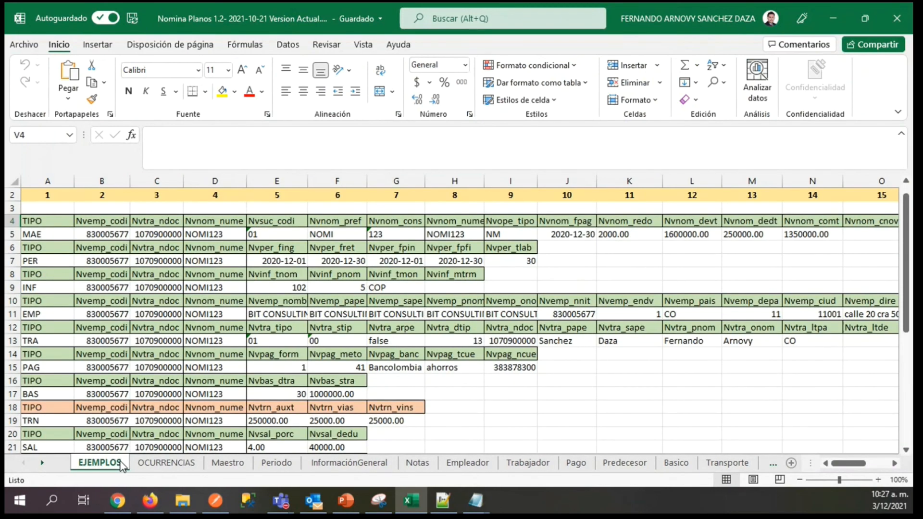
pyautogui.click(743, 235)
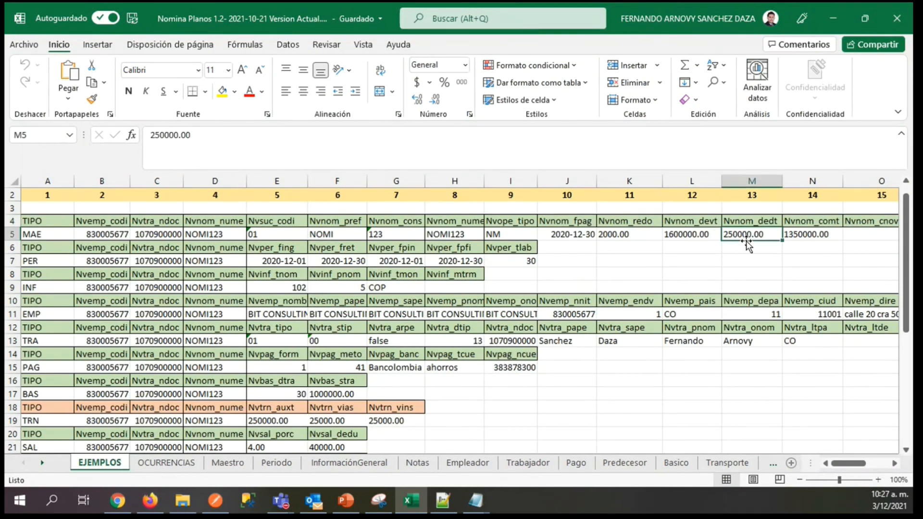
# Look up the description of the Nvnom_dedt attribute on the Maestro sheet.
pyautogui.click(225, 466)
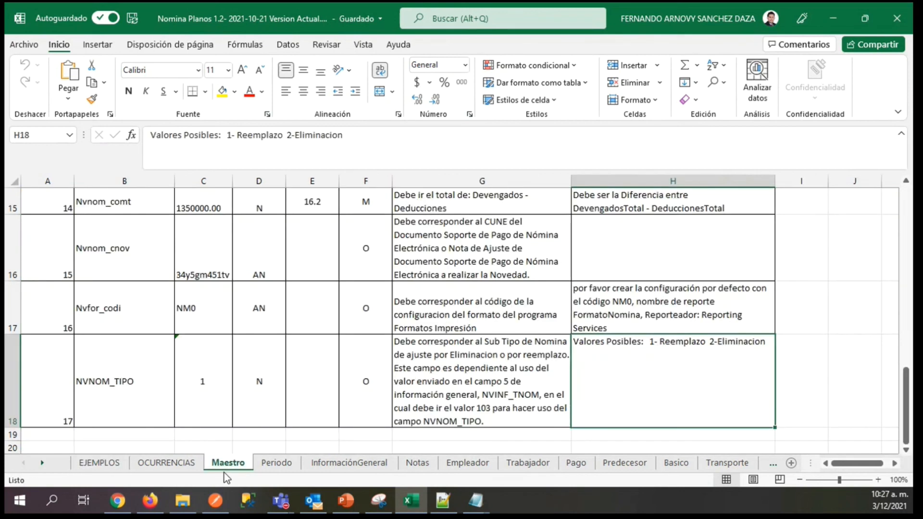
pyautogui.click(112, 287)
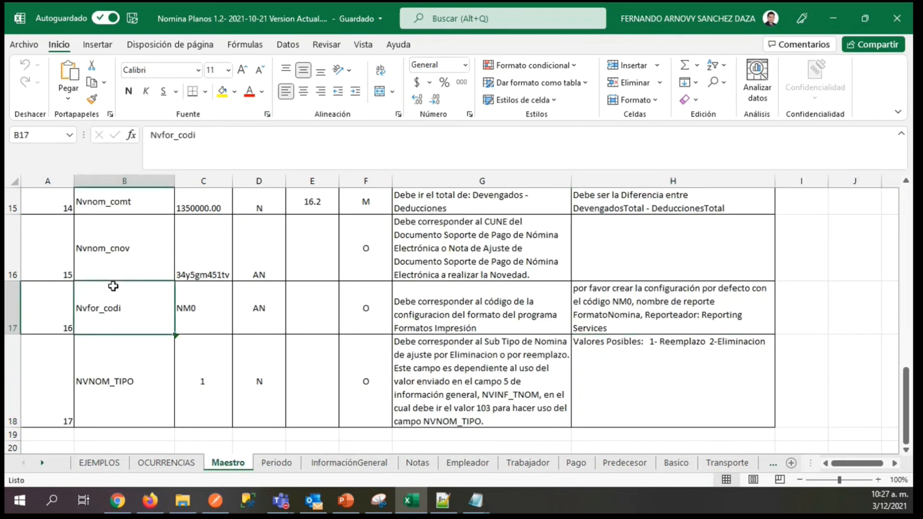
pyautogui.press('Up')
pyautogui.press('Up')
pyautogui.press('Up')
pyautogui.press('Up')
pyautogui.press('Down')
pyautogui.press('Right')
pyautogui.press('Right')
pyautogui.press('Right')
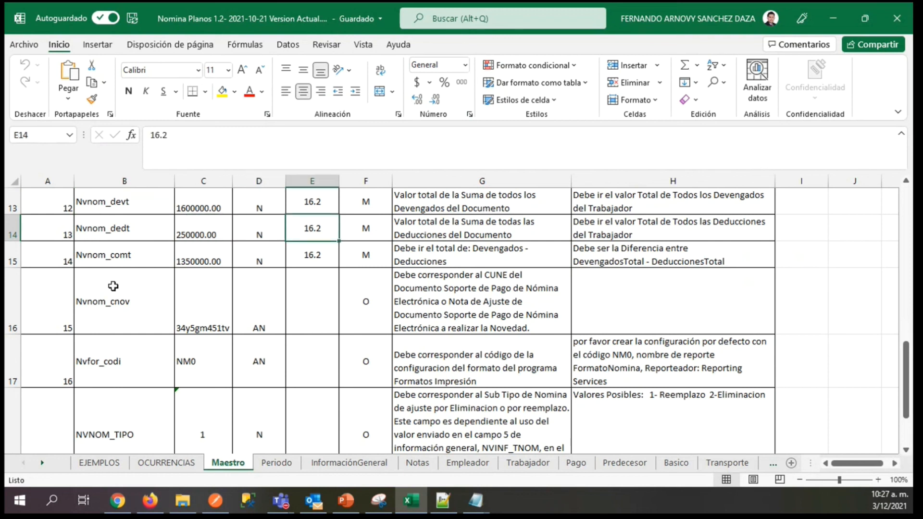
pyautogui.press('Right')
pyautogui.press('Right')
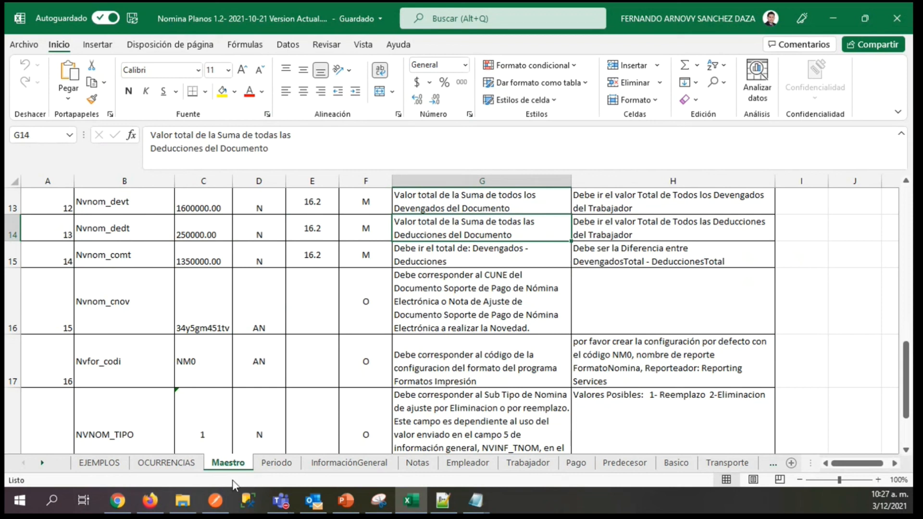
# Examine which concepts on the OCURRENCIAS sheet are classified as Deducciones, starting from Salud and FondoPension.
pyautogui.click(144, 462)
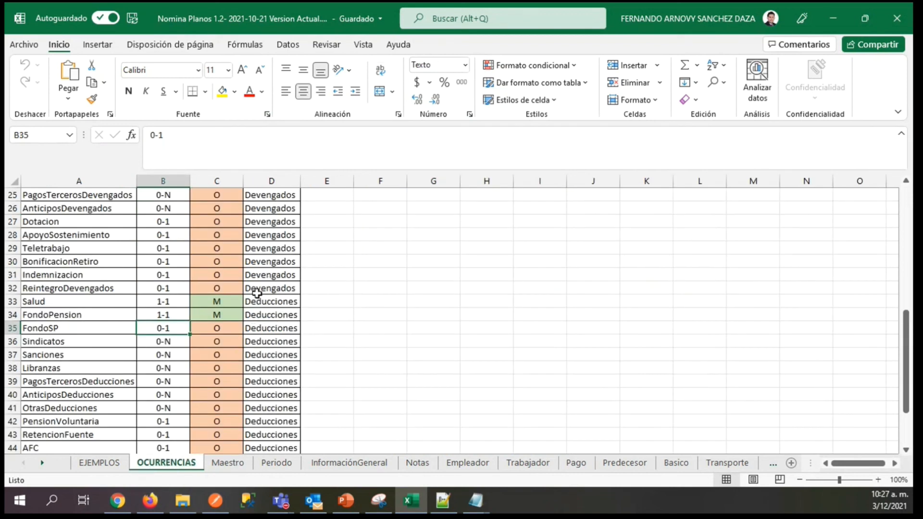
pyautogui.click(259, 315)
pyautogui.click(260, 298)
pyautogui.press('Down')
pyautogui.press('Up')
pyautogui.press('Down')
pyautogui.press('Up')
pyautogui.press('Down')
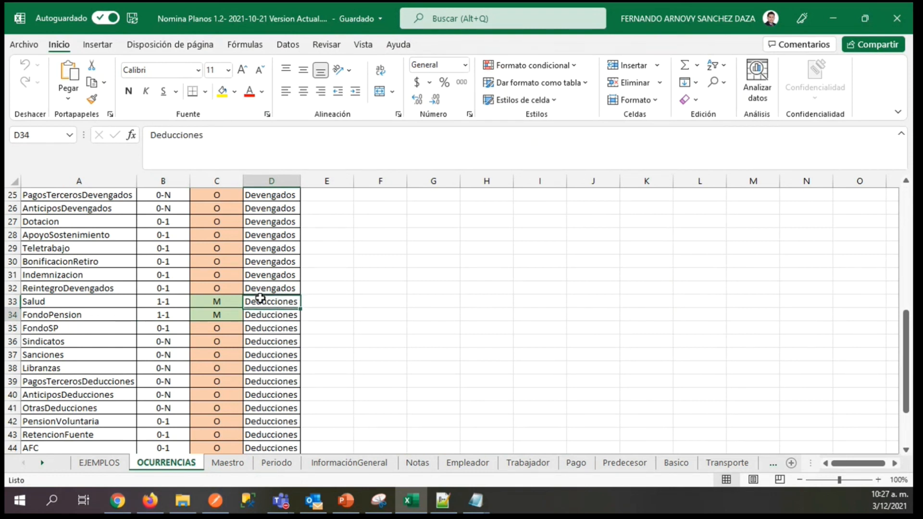
pyautogui.press('Down')
pyautogui.press('Down')
pyautogui.press('Down')
pyautogui.press('Down')
pyautogui.press('Down')
pyautogui.press('Down')
pyautogui.press('Down')
pyautogui.press('Down')
pyautogui.press('Down')
pyautogui.press('Down')
pyautogui.press('Down')
pyautogui.press('Down')
pyautogui.press('Down')
pyautogui.press('Down')
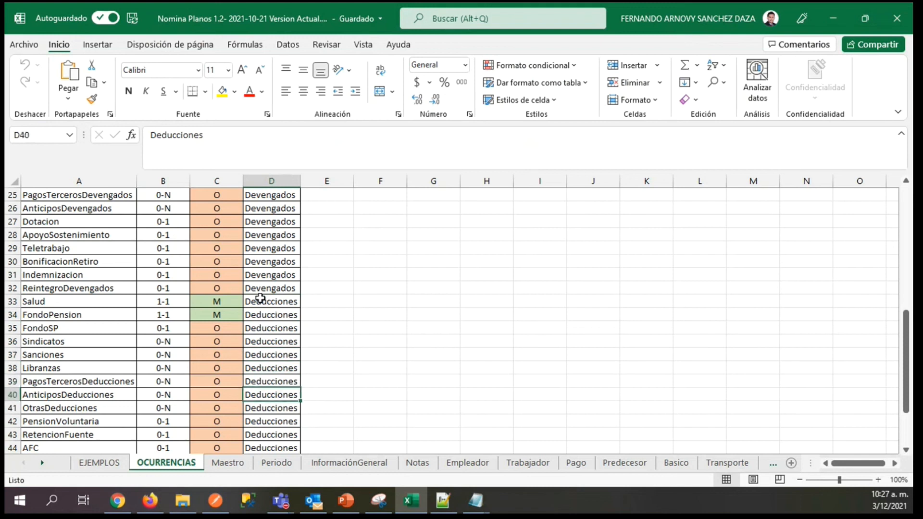
pyautogui.press('Down')
pyautogui.press('Down')
pyautogui.press('Down')
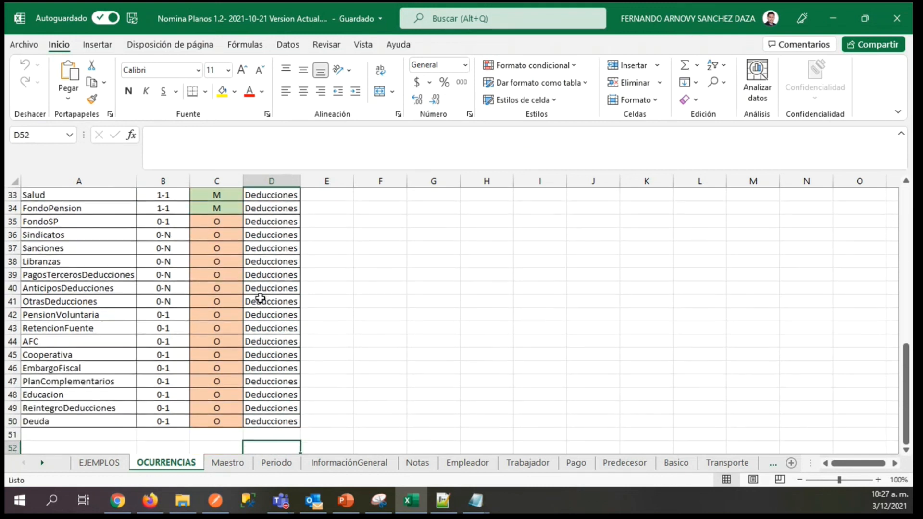
pyautogui.press('Up')
pyautogui.press('Up')
pyautogui.press('Up')
pyautogui.press('Up')
pyautogui.press('Up')
pyautogui.press('Up')
pyautogui.press('Up')
pyautogui.press('Up')
pyautogui.press('Up')
pyautogui.press('Up')
pyautogui.press('Up')
pyautogui.press('Up')
pyautogui.press('Up')
pyautogui.press('Up')
pyautogui.press('Up')
pyautogui.press('Up')
pyautogui.press('Up')
pyautogui.press('Up')
pyautogui.press('Up')
pyautogui.press('Up')
pyautogui.press('Up')
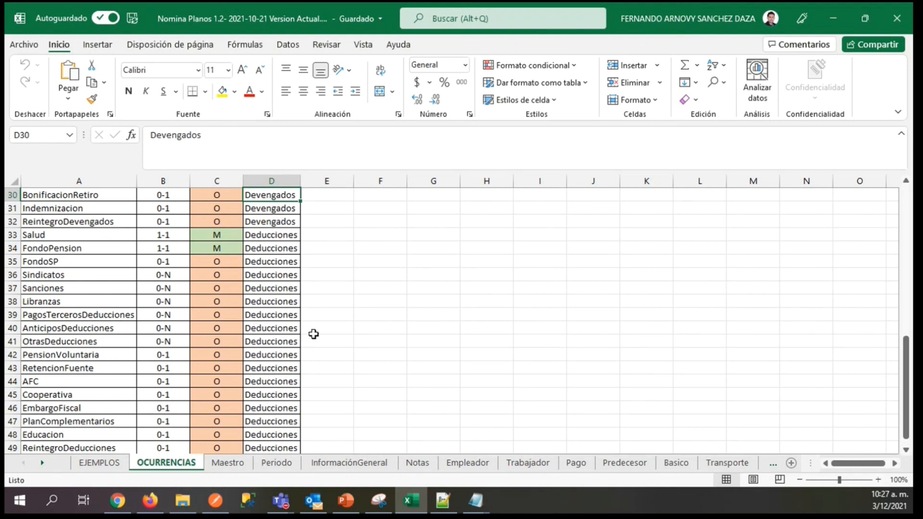
# Compare the Deducciones rows from FondoSP down to Deuda with the Devengados rows above them.
pyautogui.click(239, 288)
pyautogui.press('Up')
pyautogui.press('Up')
pyautogui.press('Right')
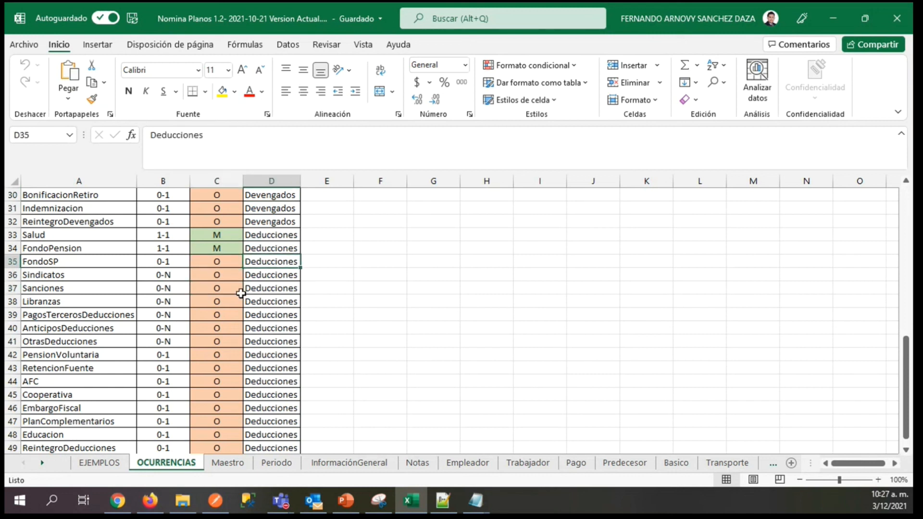
pyautogui.press('Up')
pyautogui.press('Down')
pyautogui.press('Down')
pyautogui.press('Down')
pyautogui.press('Down')
pyautogui.press('Down')
pyautogui.press('Down')
pyautogui.press('Down')
pyautogui.press('Down')
pyautogui.press('Down')
pyautogui.press('Down')
pyautogui.press('Down')
pyautogui.press('Down')
pyautogui.press('Down')
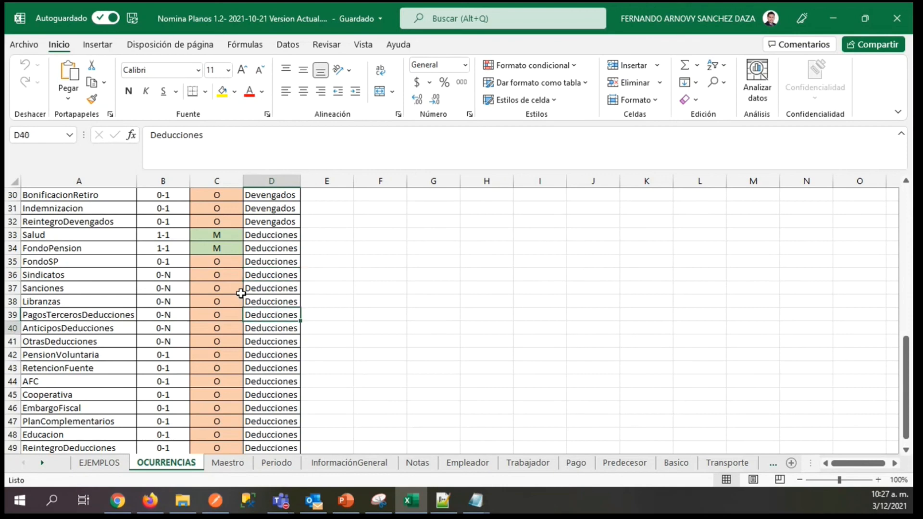
pyautogui.press('Down')
pyautogui.press('Down')
pyautogui.press('Down')
pyautogui.press('Down')
pyautogui.press('Down')
pyautogui.press('Down')
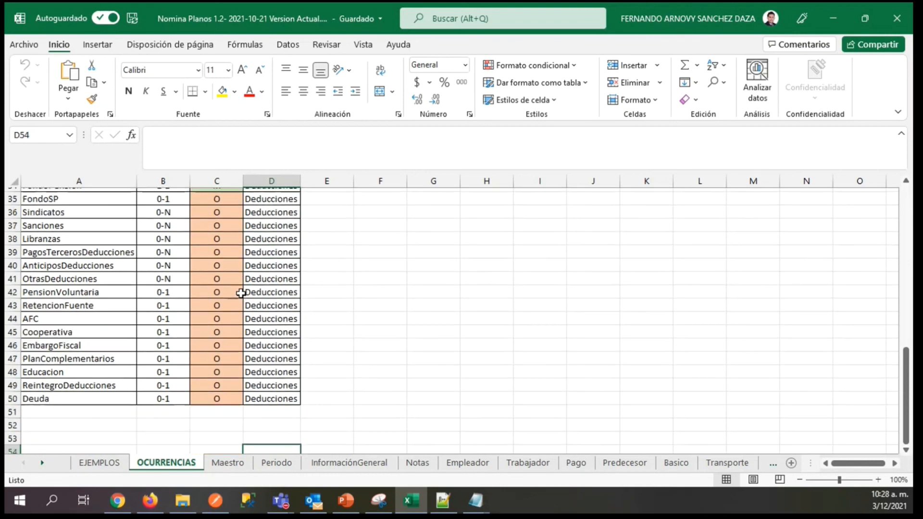
pyautogui.press('Up')
pyautogui.press('Up')
pyautogui.press('Up')
pyautogui.press('Up')
pyautogui.press('Up')
pyautogui.press('Up')
pyautogui.press('Up')
pyautogui.press('Up')
pyautogui.press('Up')
pyautogui.press('Up')
pyautogui.press('Up')
pyautogui.press('Up')
pyautogui.press('Up')
pyautogui.press('Up')
pyautogui.press('Up')
pyautogui.press('Up')
pyautogui.press('Up')
pyautogui.press('Up')
pyautogui.press('Up')
pyautogui.press('Up')
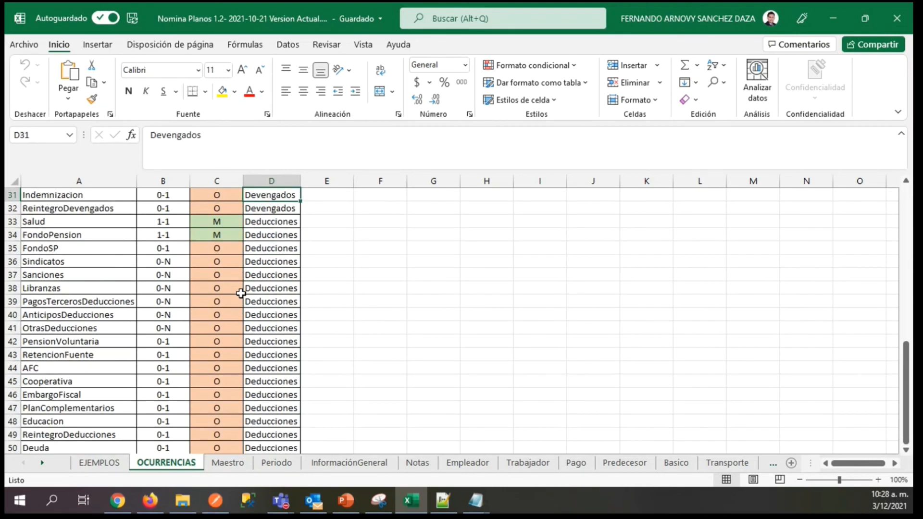
pyautogui.press('Up')
pyautogui.press('Up')
pyautogui.press('Up')
pyautogui.press('Up')
pyautogui.press('Up')
pyautogui.press('Up')
pyautogui.press('Up')
pyautogui.press('Up')
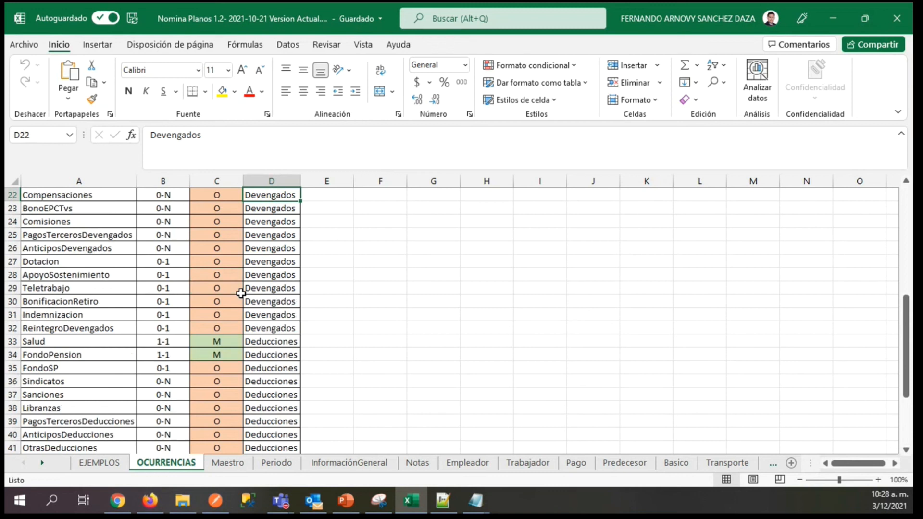
# Go back over the optional deduction concepts between Libranzas and ReintegroDeducciones in the OCURRENCIAS list.
pyautogui.press('Down')
pyautogui.press('Down')
pyautogui.press('Down')
pyautogui.press('Down')
pyautogui.press('Down')
pyautogui.press('Down')
pyautogui.press('Down')
pyautogui.press('Down')
pyautogui.press('Down')
pyautogui.press('Down')
pyautogui.press('Down')
pyautogui.press('Down')
pyautogui.press('Down')
pyautogui.press('Down')
pyautogui.press('Down')
pyautogui.press('Down')
pyautogui.press('Down')
pyautogui.press('Down')
pyautogui.press('Down')
pyautogui.press('Down')
pyautogui.press('Down')
pyautogui.press('Down')
pyautogui.press('Down')
pyautogui.press('Down')
pyautogui.press('Down')
pyautogui.press('Down')
pyautogui.press('Down')
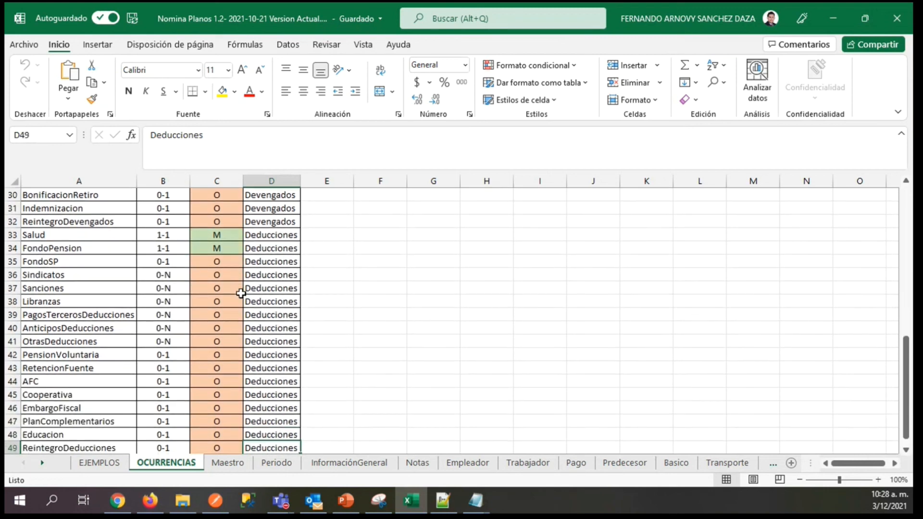
pyautogui.press('Up')
pyautogui.press('Up')
pyautogui.press('Up')
pyautogui.press('Up')
pyautogui.press('Up')
pyautogui.press('Up')
pyautogui.press('Up')
pyautogui.press('Up')
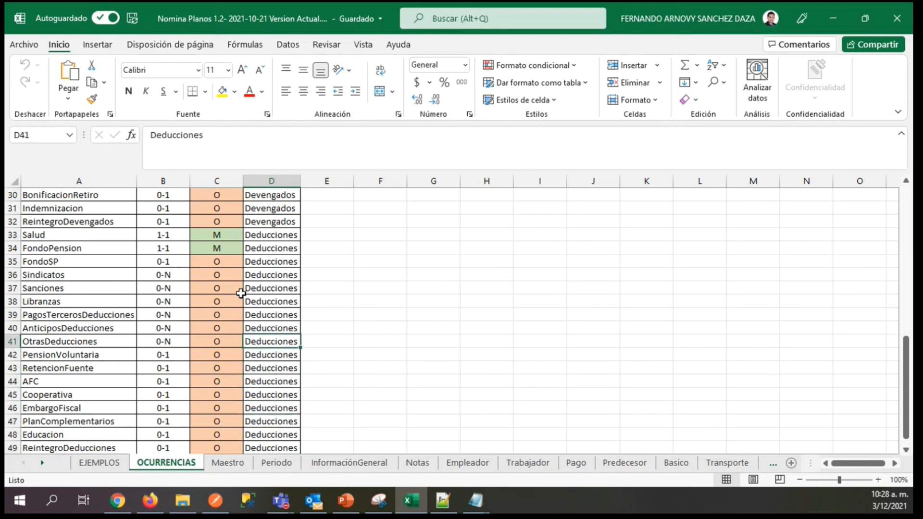
pyautogui.press('Down')
pyautogui.press('Down')
pyautogui.press('Down')
pyautogui.press('Down')
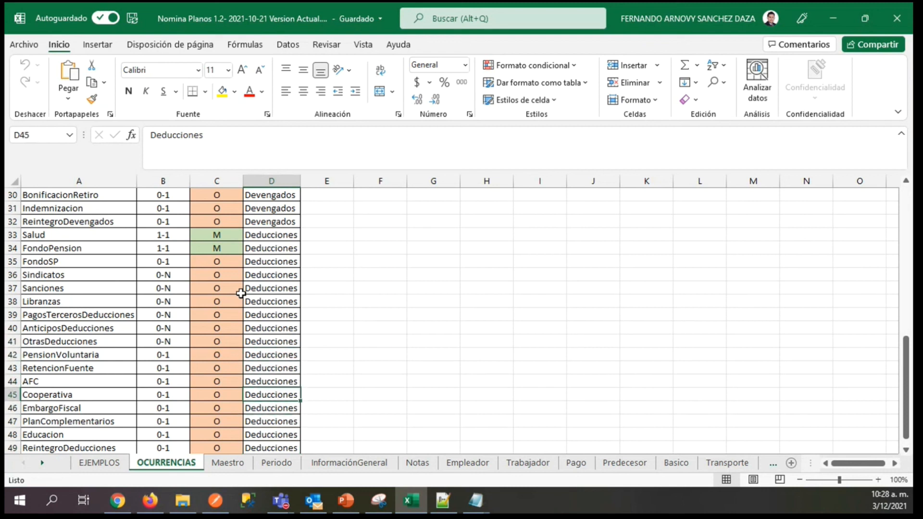
pyautogui.press('Up')
pyautogui.press('Up')
pyautogui.press('Up')
pyautogui.press('Up')
pyautogui.press('Up')
pyautogui.press('Up')
pyautogui.press('Up')
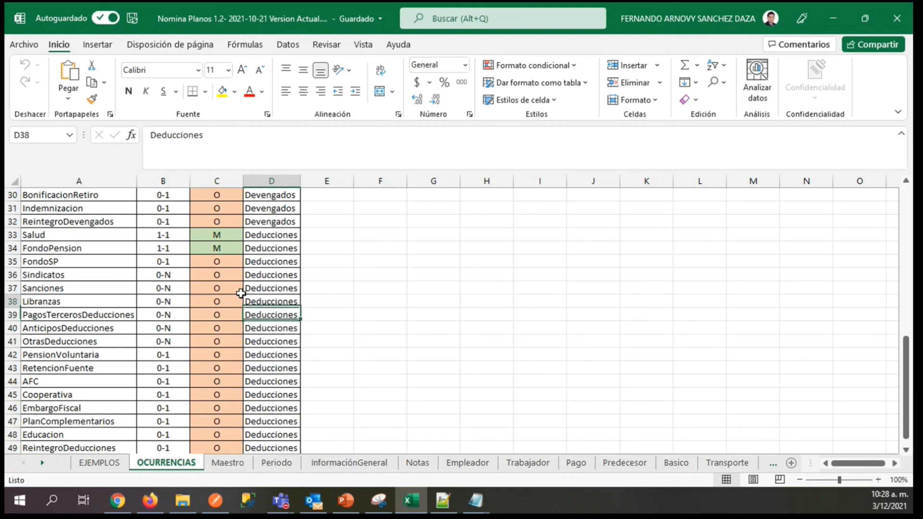
# Check the OtrasDeducciones concept and its allowed number of occurrences.
pyautogui.press('Down')
pyautogui.press('Down')
pyautogui.press('Down')
pyautogui.press('Left')
pyautogui.press('Left')
pyautogui.press('Left')
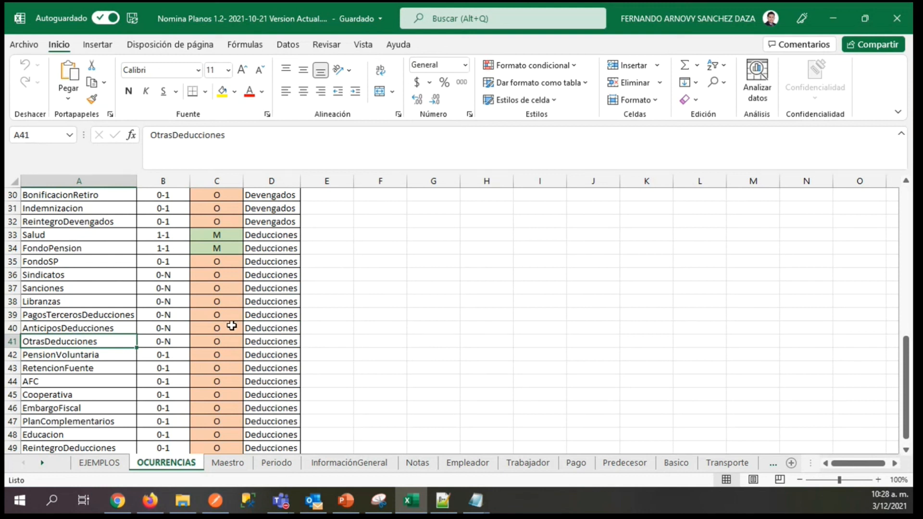
pyautogui.click(167, 343)
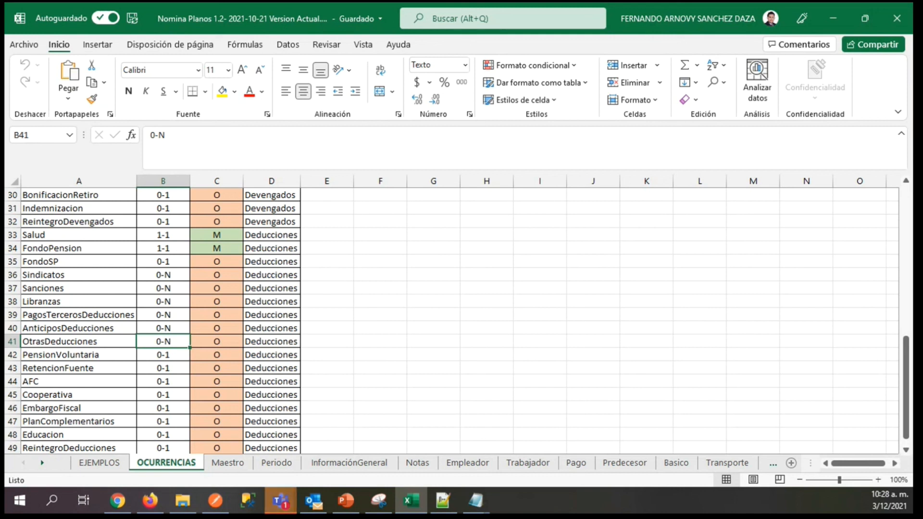
# Return to the Maestro sheet and check the description and observations of the Nvnom_dedt total deductions attribute.
pyautogui.click(225, 466)
pyautogui.click(601, 232)
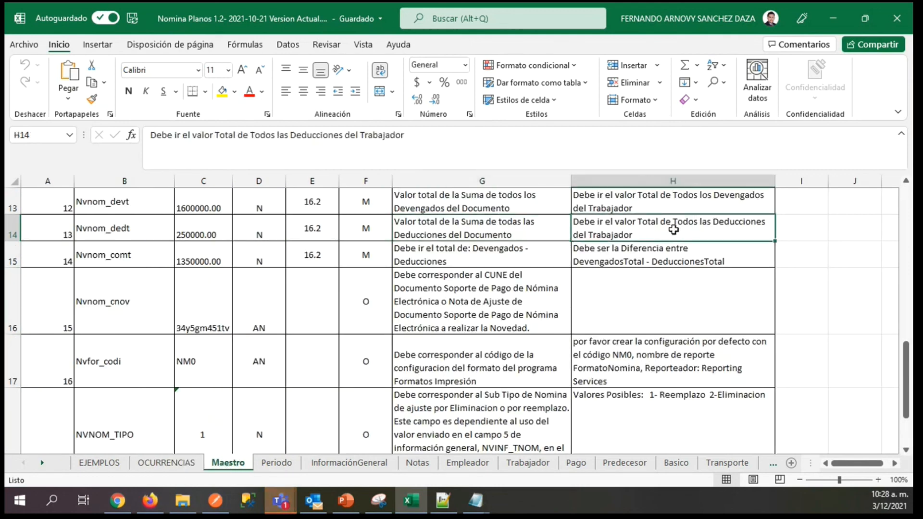
pyautogui.click(457, 234)
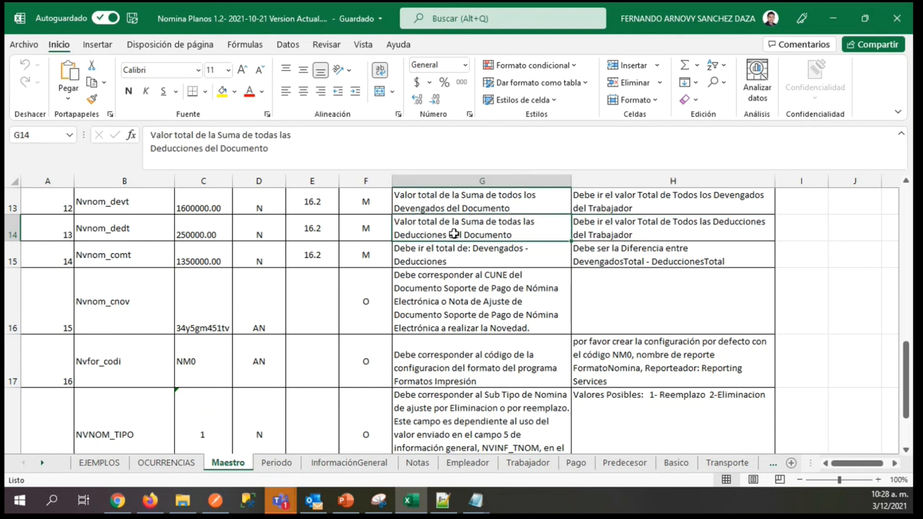
pyautogui.click(652, 232)
pyautogui.click(99, 228)
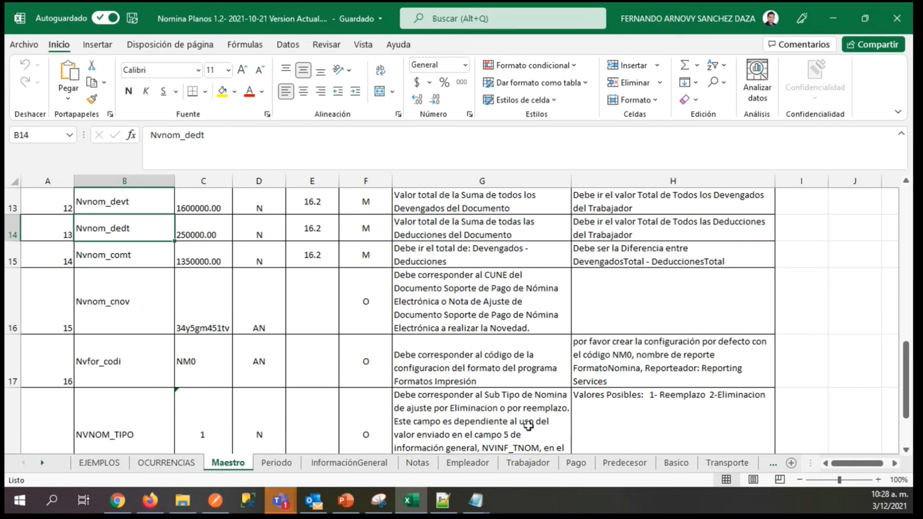
# Examine the Nvper_fing attribute on the Periodo sheet, checking its description and whether it is required.
pyautogui.click(276, 463)
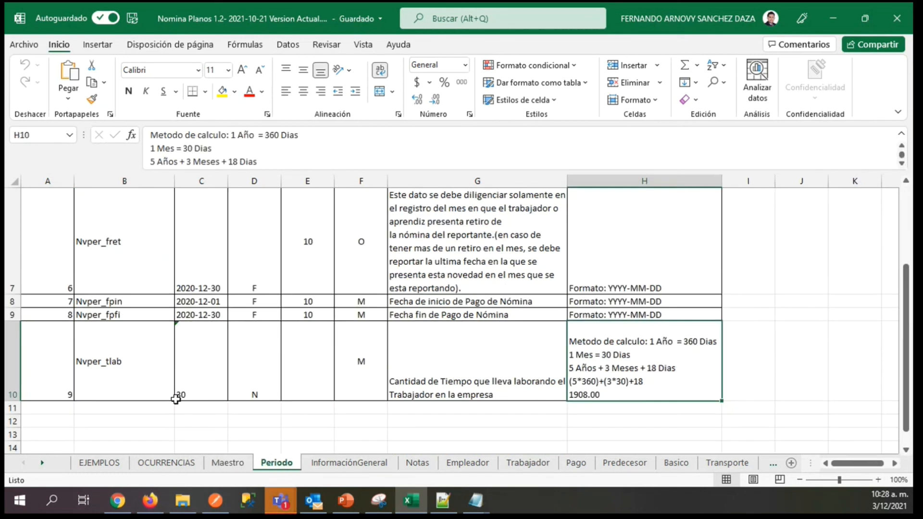
pyautogui.click(116, 266)
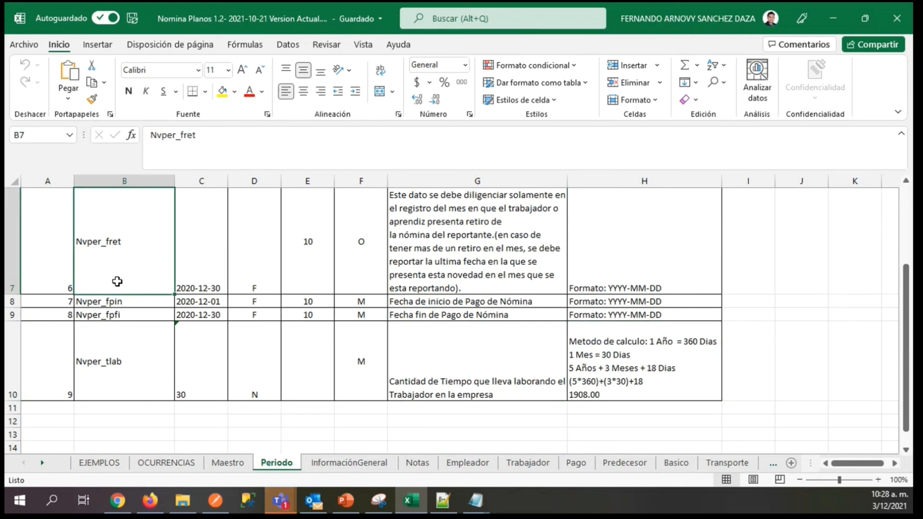
pyautogui.scroll(2, 117, 281)
pyautogui.press('Up')
pyautogui.press('Right')
pyautogui.press('Right')
pyautogui.press('Right')
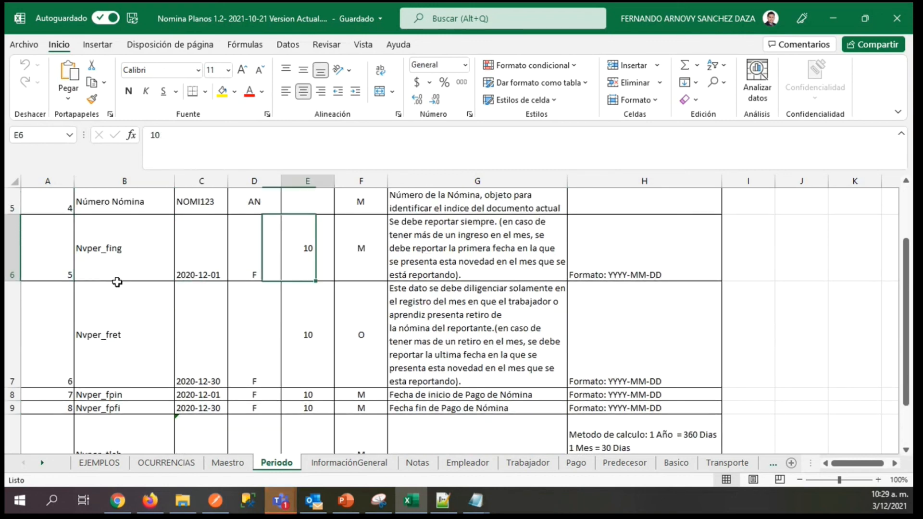
pyautogui.press('Right')
pyautogui.press('Right')
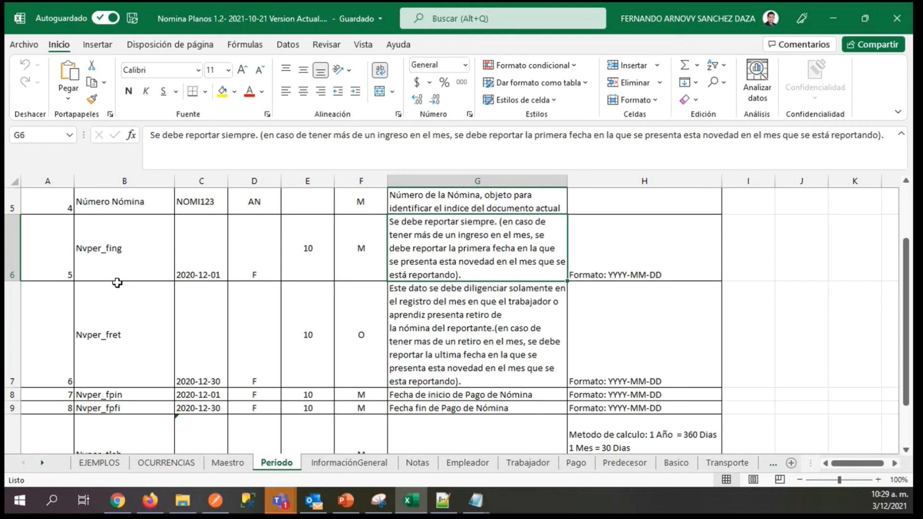
pyautogui.press('Left')
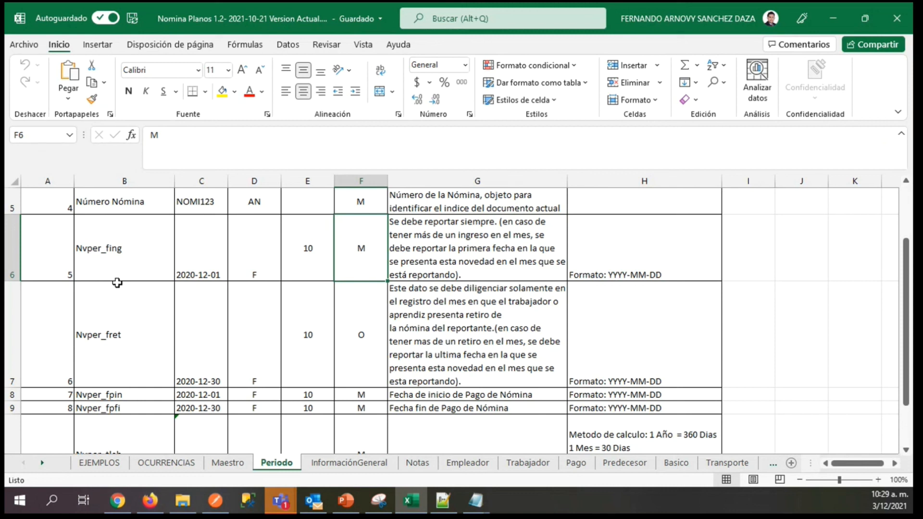
pyautogui.press('Right')
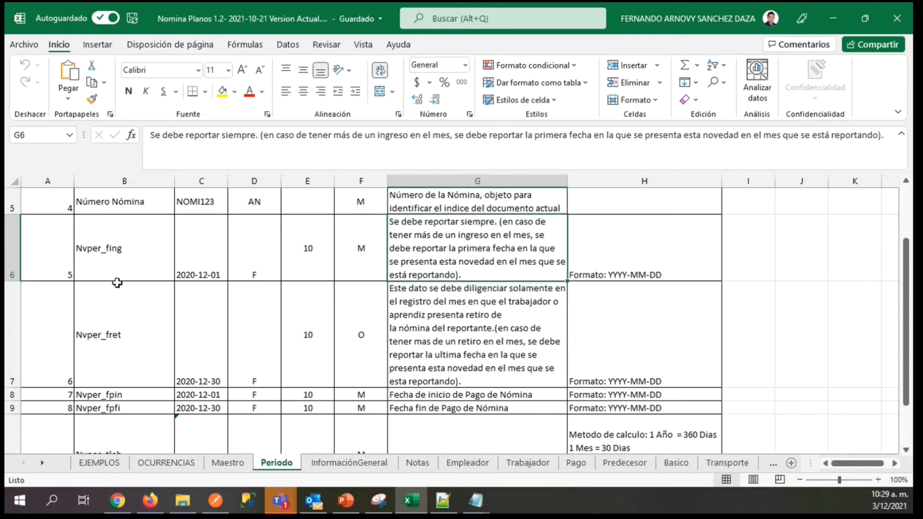
pyautogui.press('Left')
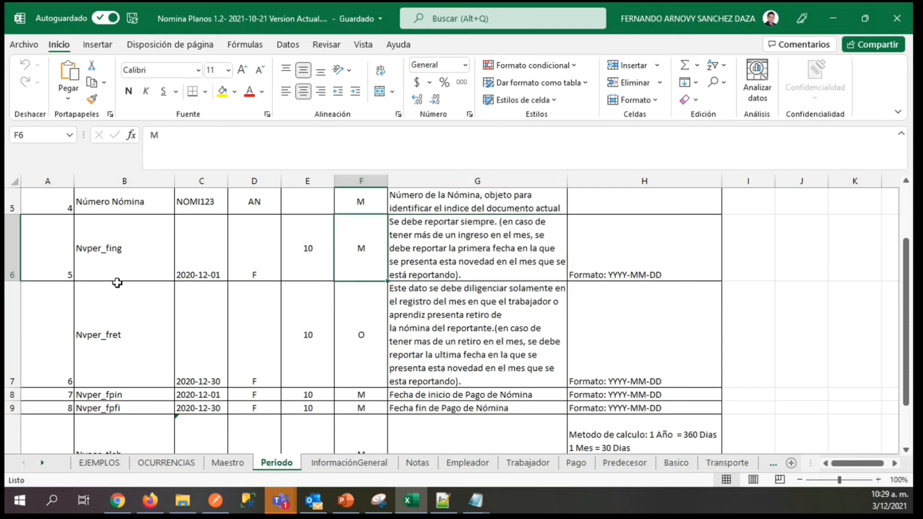
# Examine the Nvper_tlab attribute on the Periodo sheet, checking its description, whether it is required, and its calculation method.
pyautogui.press('Right')
pyautogui.press('Down')
pyautogui.press('Down')
pyautogui.press('Down')
pyautogui.press('Down')
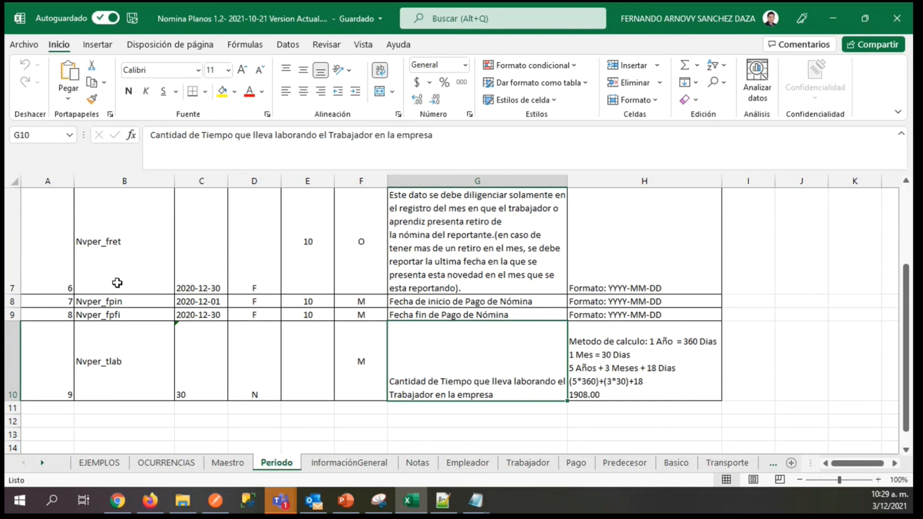
pyautogui.press('Right')
pyautogui.press('Left')
pyautogui.press('Left')
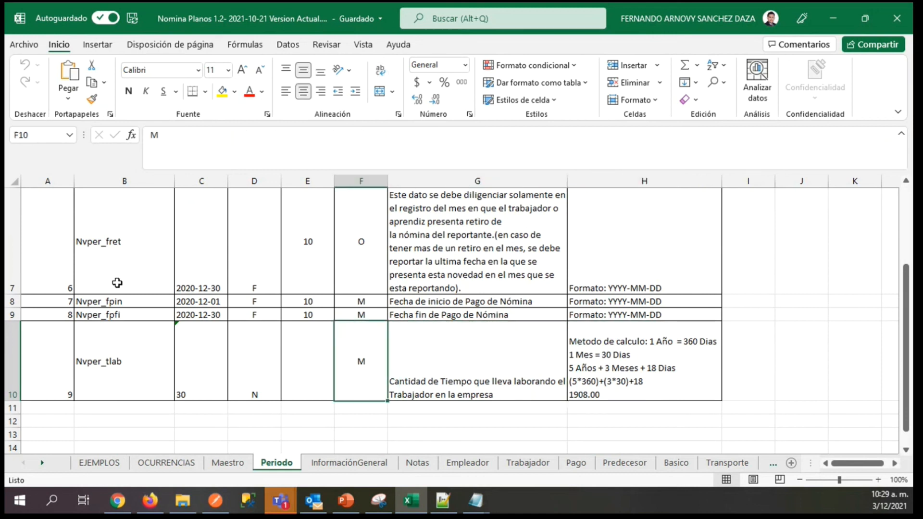
pyautogui.press('Left')
pyautogui.press('Right')
pyautogui.press('Right')
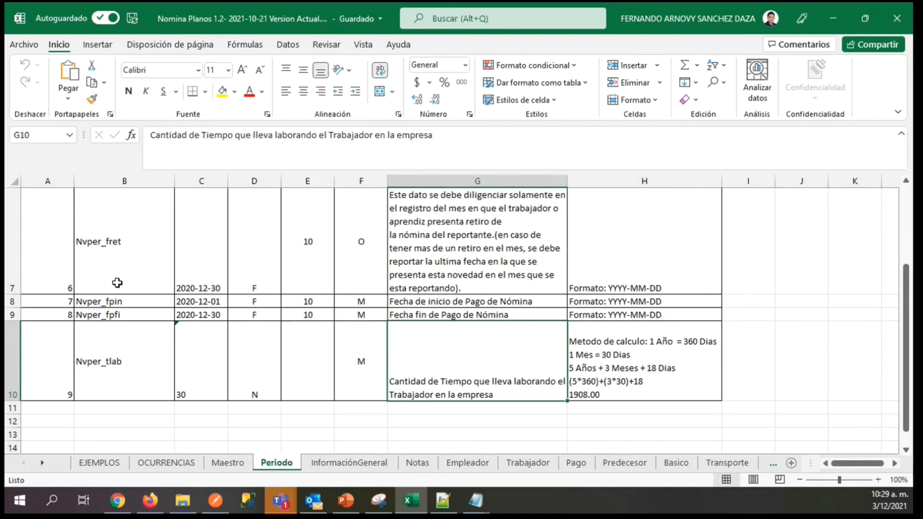
pyautogui.press('Right')
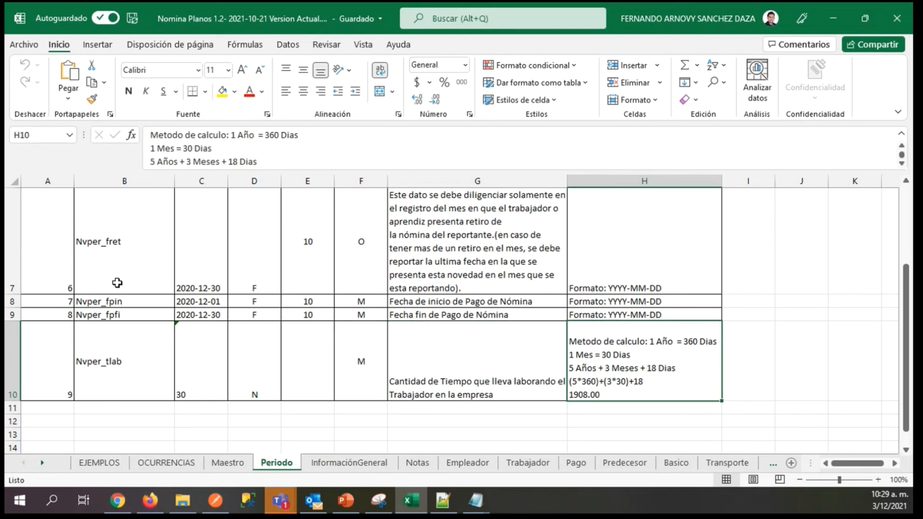
pyautogui.press('Left')
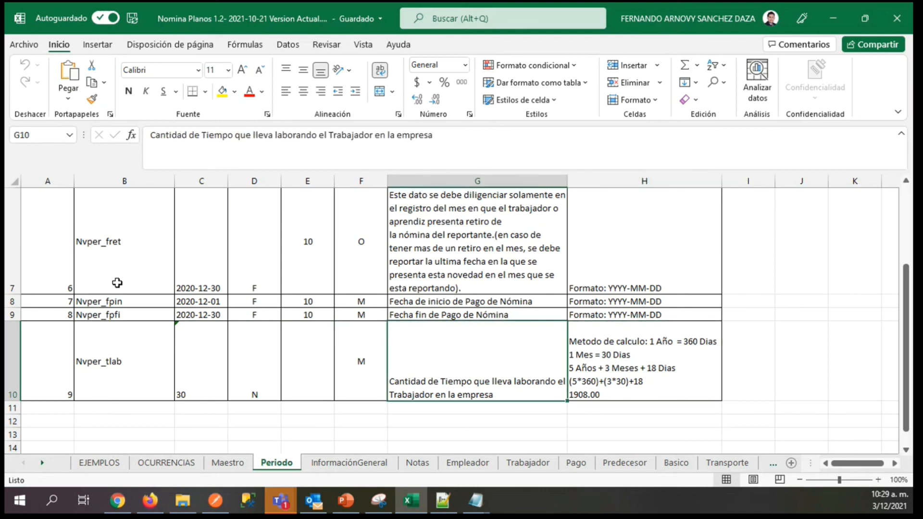
# Go back over the Periodo descriptions from the entry date attribute Nvper_fing down to the time worked attribute Nvper_tlab.
pyautogui.press('Up')
pyautogui.press('Up')
pyautogui.press('Up')
pyautogui.press('Up')
pyautogui.press('Up')
pyautogui.press('Up')
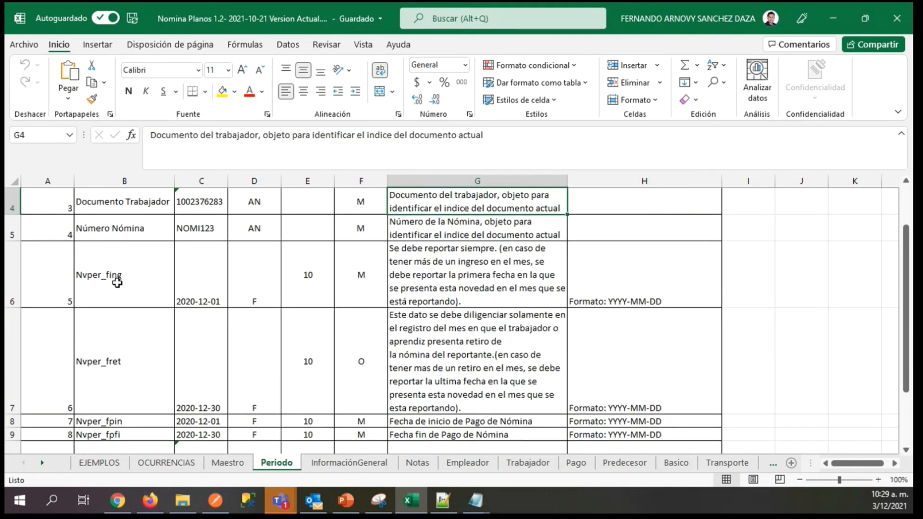
pyautogui.press('Down')
pyautogui.press('Down')
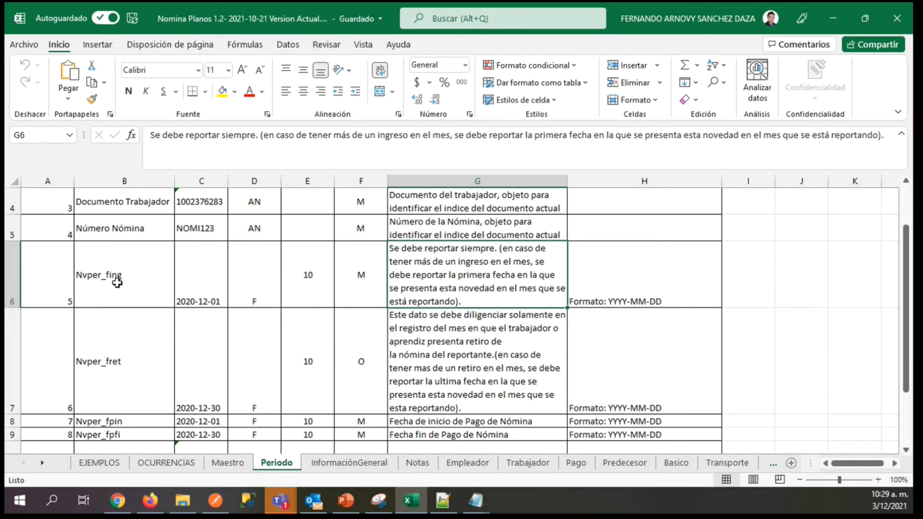
pyautogui.press('Down')
pyautogui.press('Down')
pyautogui.press('Down')
pyautogui.press('Down')
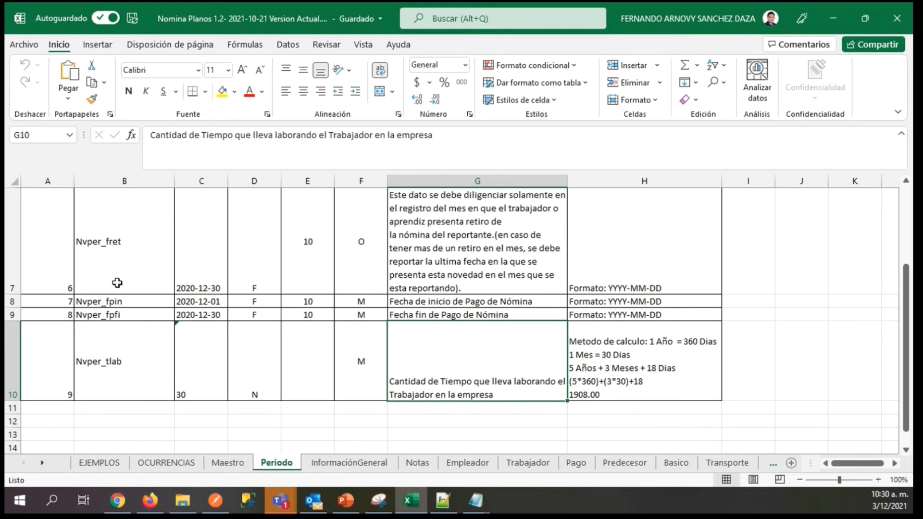
# Return to the EJEMPLOS sheet and check the payroll number in the MAE example record.
pyautogui.hotkey('alt', 'Tab')
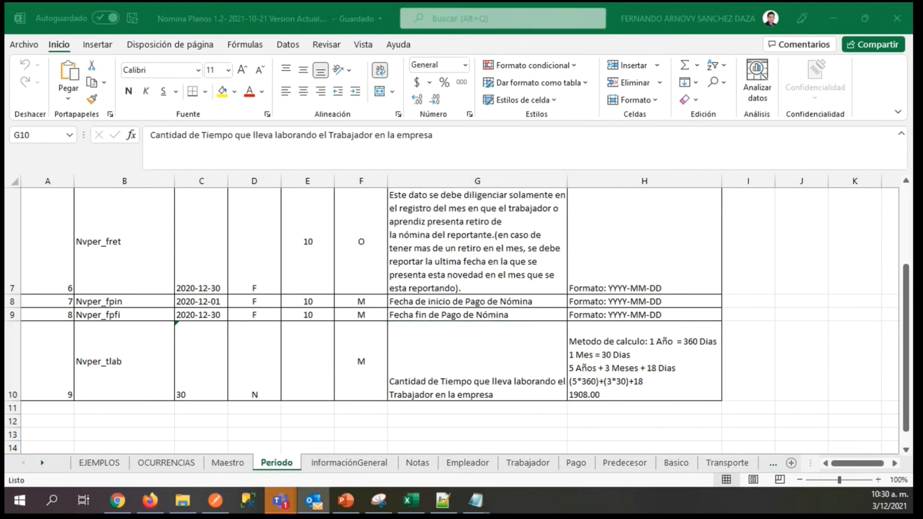
pyautogui.hotkey('alt', 'Tab')
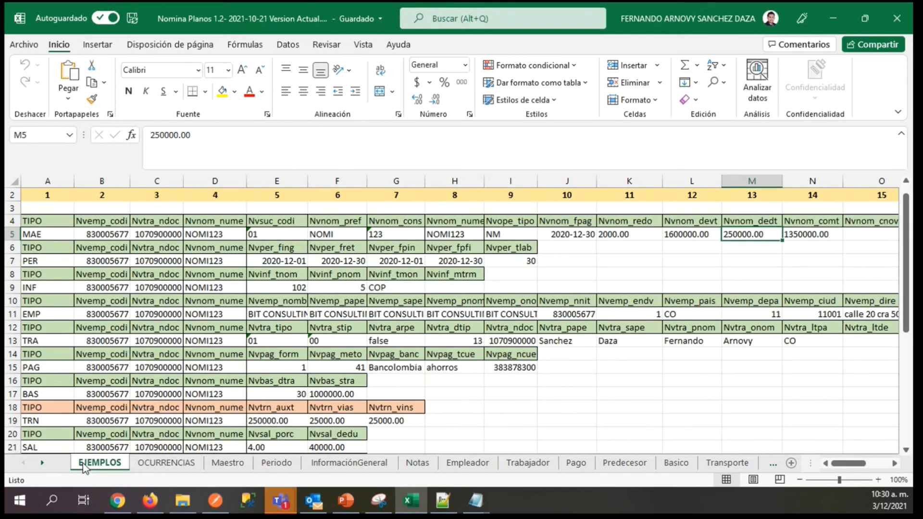
pyautogui.click(208, 233)
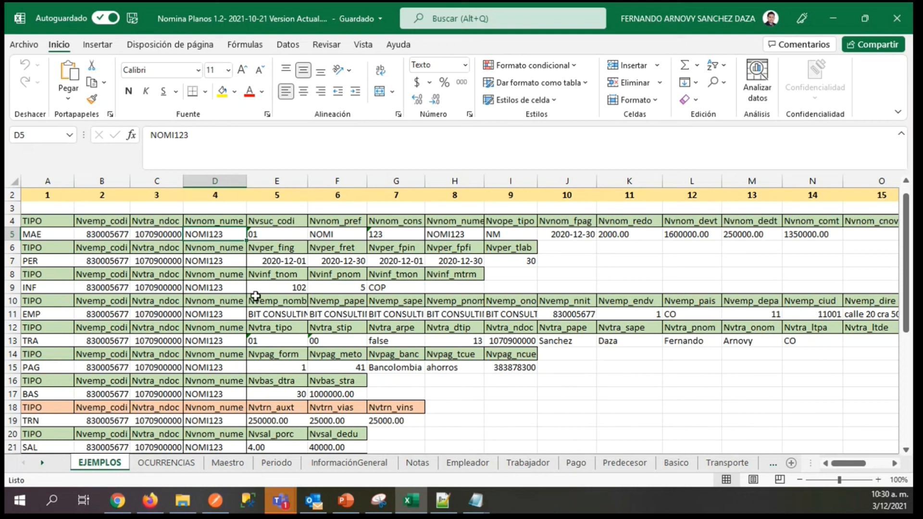
# Switch to the Noova site in Firefox and open the Consecutivos Operaciones page under payroll administration.
pyautogui.click(149, 500)
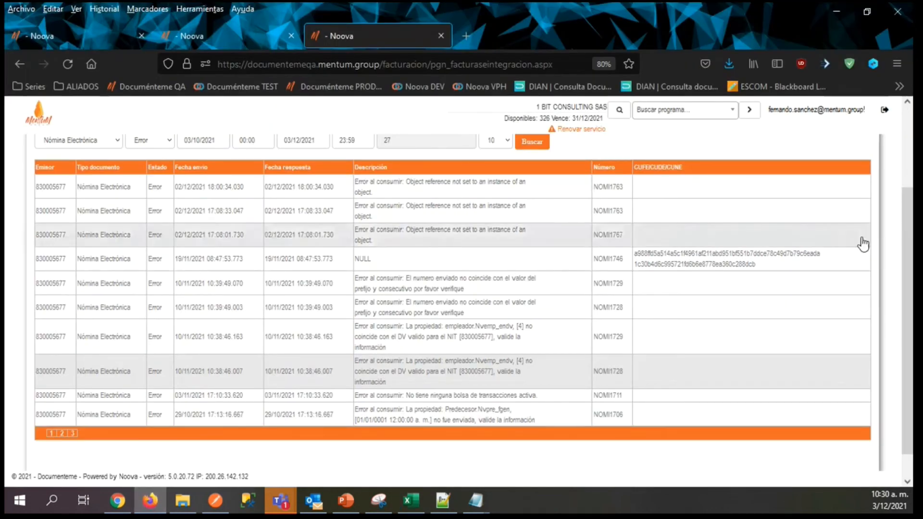
pyautogui.scroll(5, 905, 250)
pyautogui.click(225, 37)
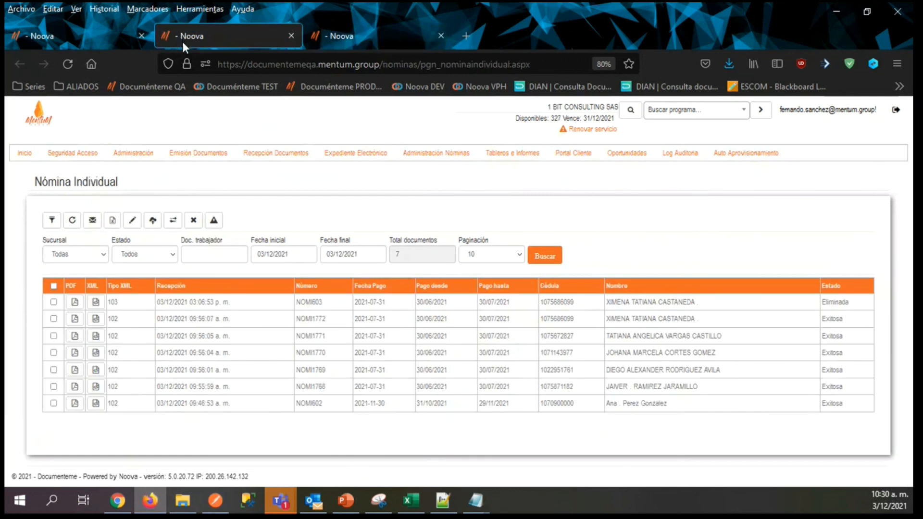
pyautogui.click(103, 41)
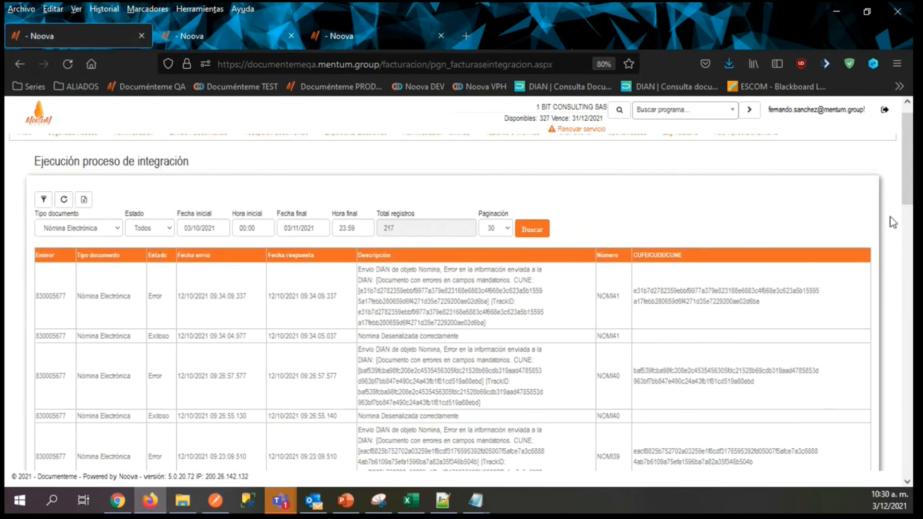
pyautogui.moveTo(422, 152)
pyautogui.click(418, 215)
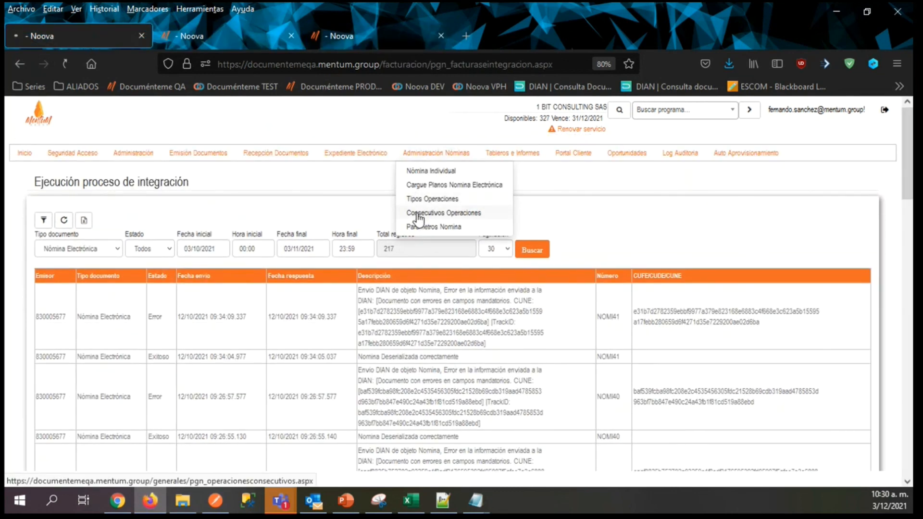
# Open the Nomina Electrónica consecutive record and review its prefix and number range.
pyautogui.doubleClick(383, 257)
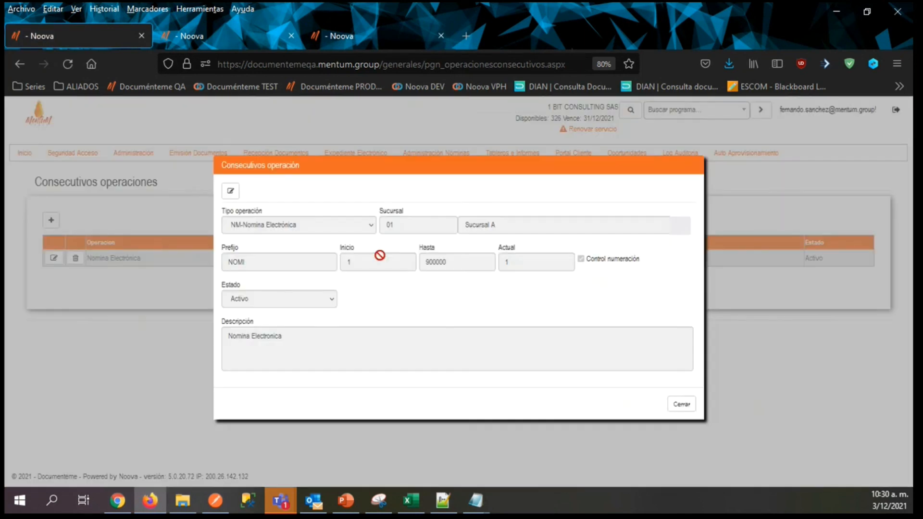
pyautogui.moveTo(252, 263); pyautogui.dragTo(193, 266)
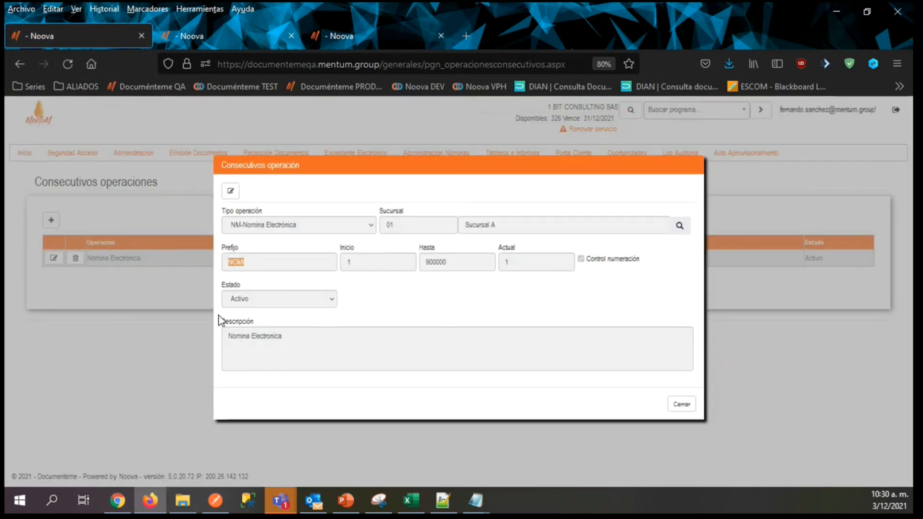
pyautogui.click(235, 262)
pyautogui.moveTo(423, 262); pyautogui.dragTo(477, 263)
pyautogui.click(681, 404)
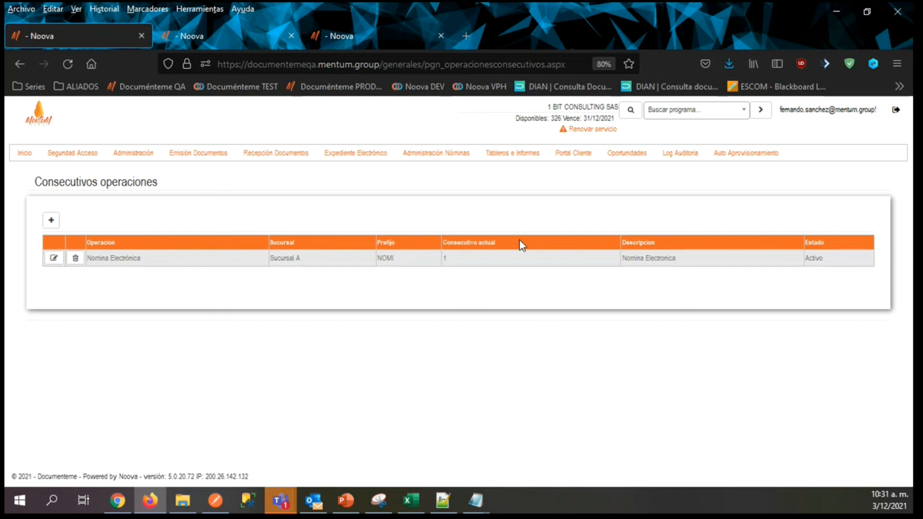
pyautogui.doubleClick(524, 259)
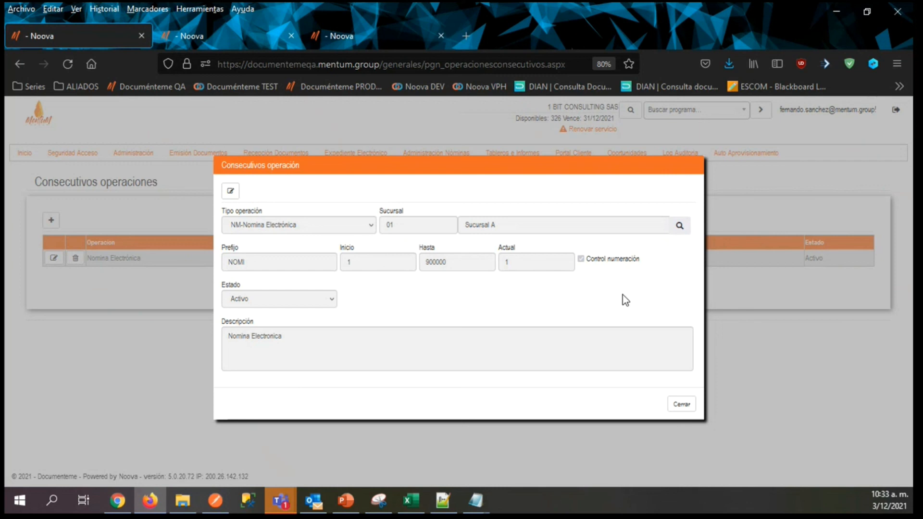
pyautogui.click(118, 501)
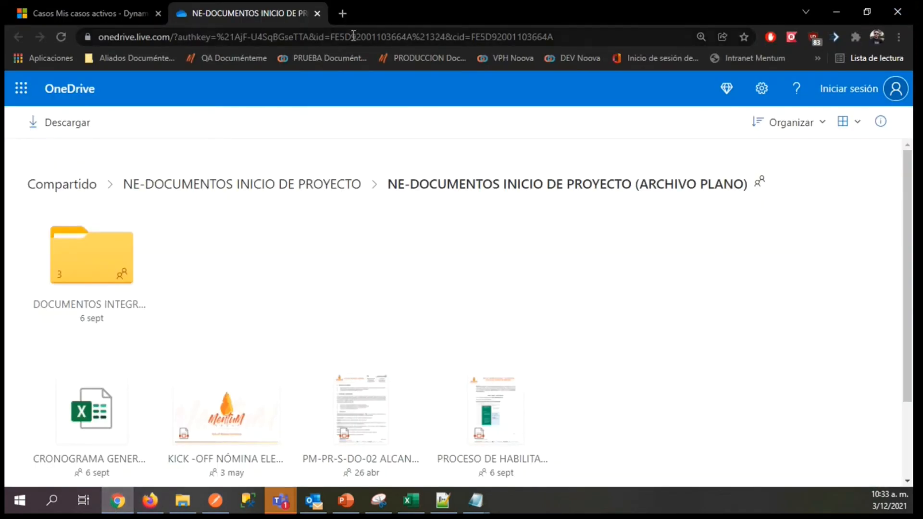
pyautogui.click(343, 14)
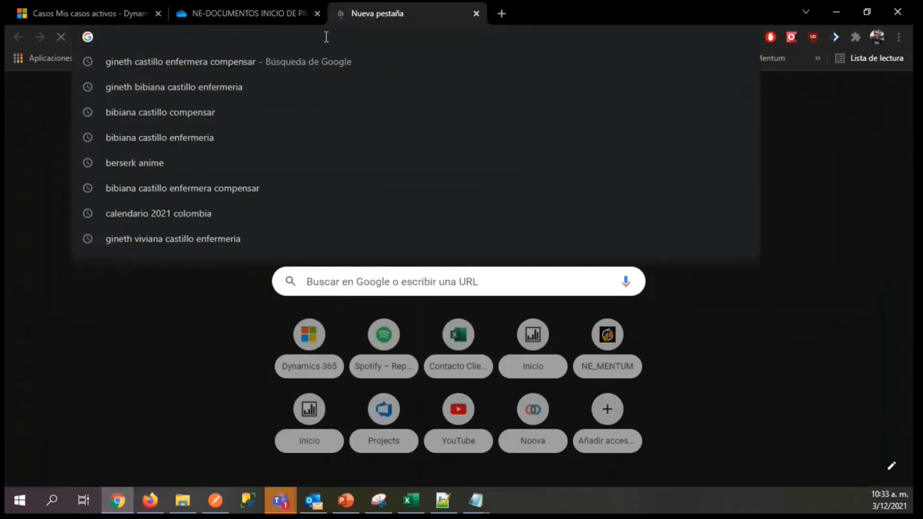
pyautogui.click(150, 500)
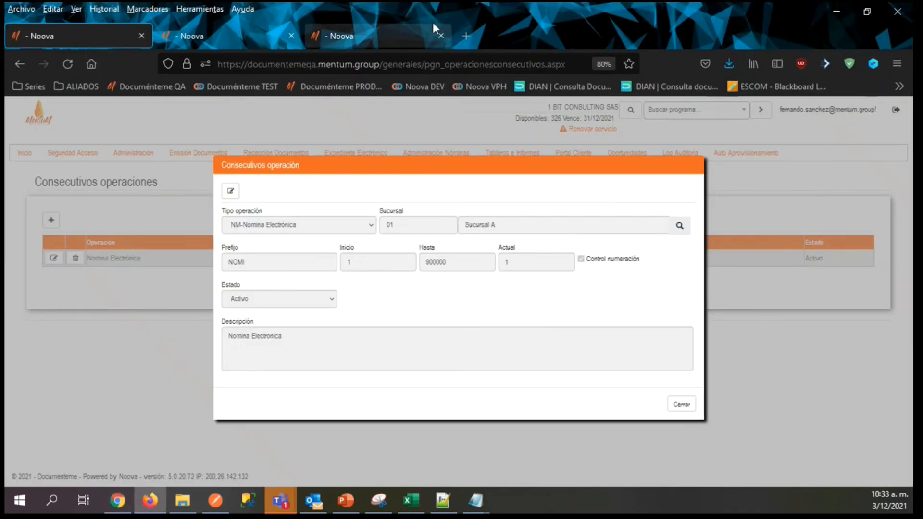
# Open youtube.com in a new Firefox tab.
pyautogui.click(466, 36)
pyautogui.click(400, 63)
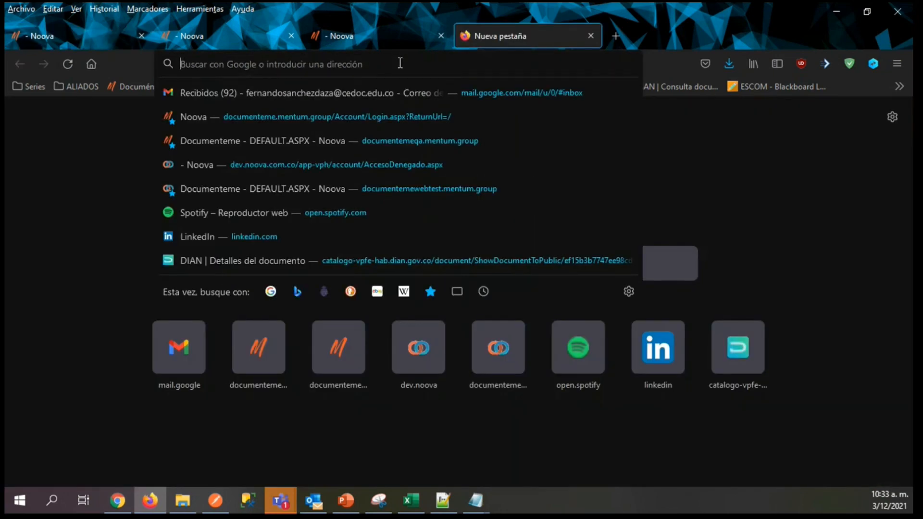
pyautogui.write('YOUTUBE.')
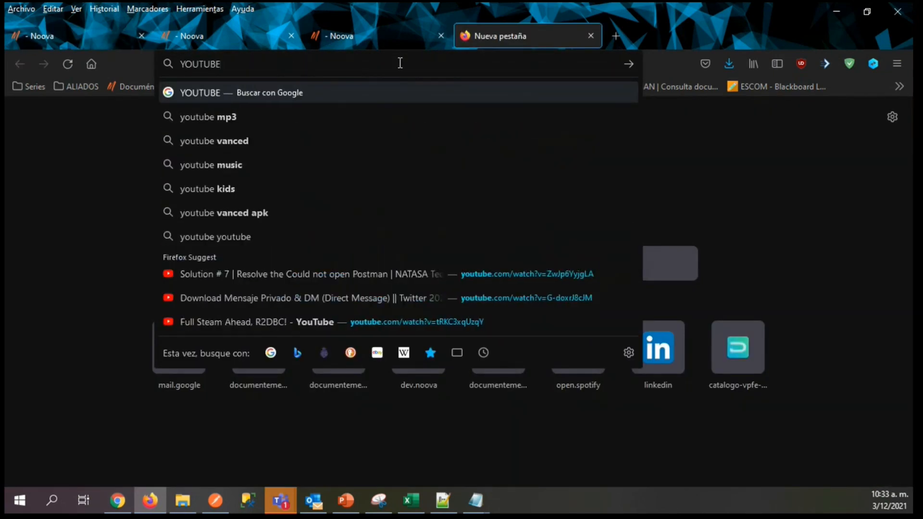
pyautogui.write('COM')
pyautogui.press('Return')
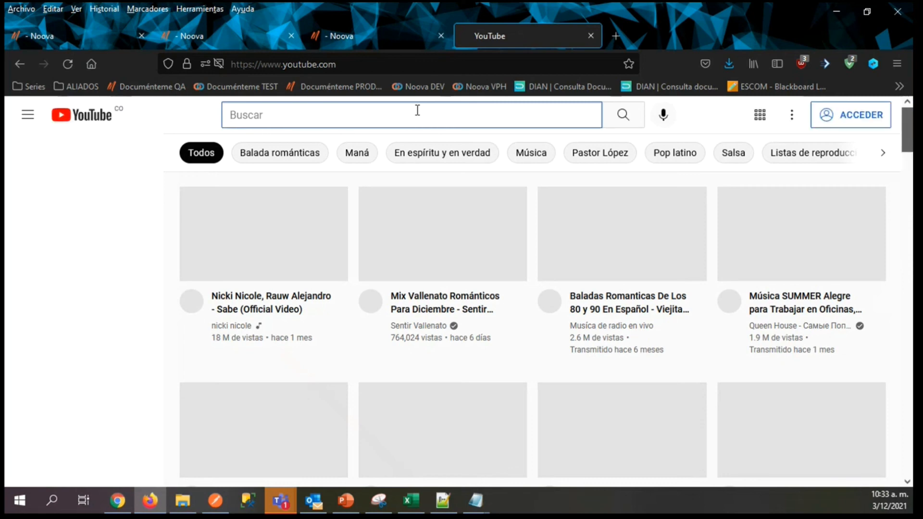
# Search YouTube for MENTUM GROUP and open the Mentum Group channel.
pyautogui.write('MENTUM GR')
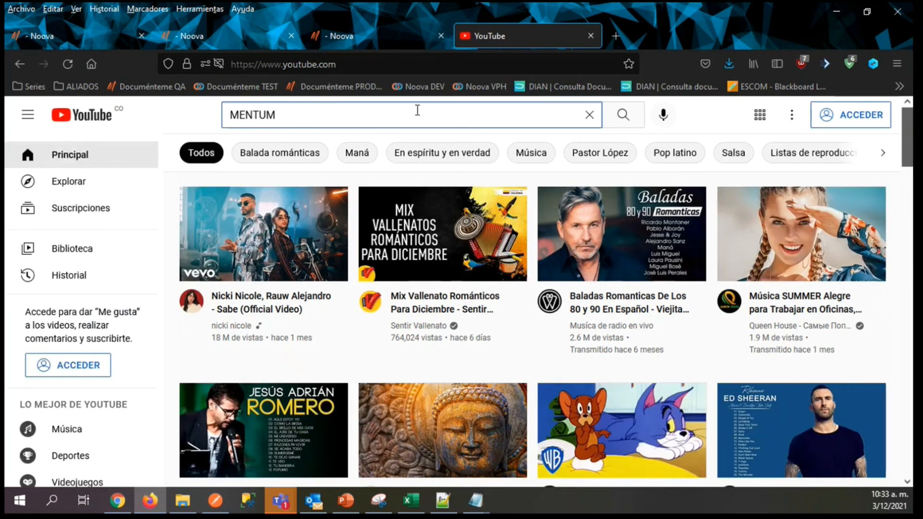
pyautogui.write('OUP')
pyautogui.press('Return')
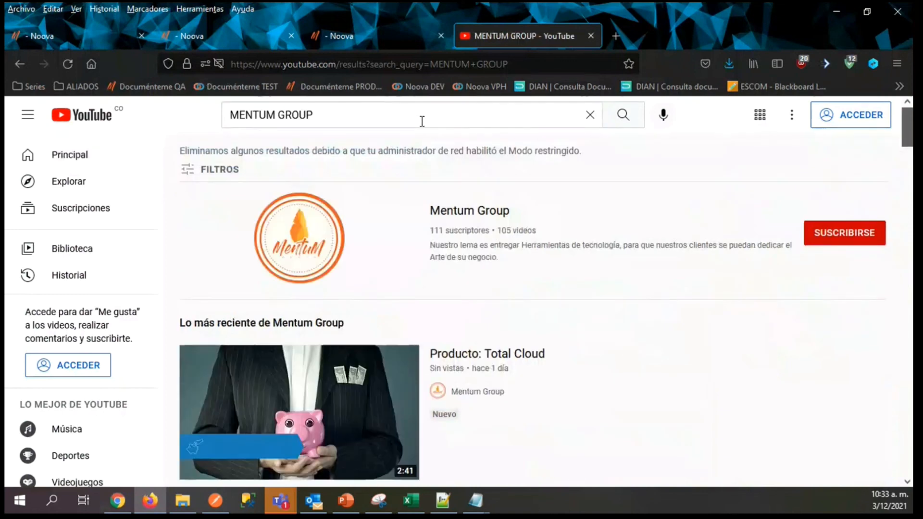
pyautogui.click(484, 212)
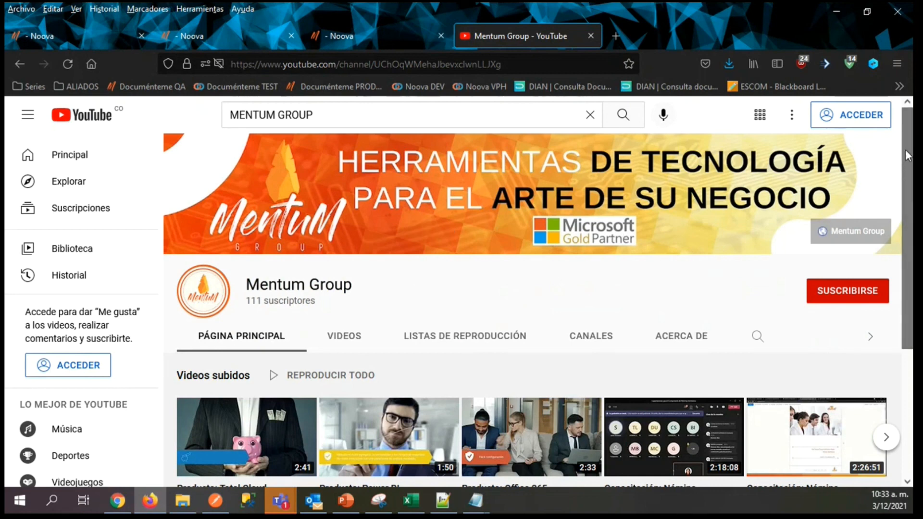
# Open the channel's list of uploaded videos and look through the Nómina Electrónica training recordings.
pyautogui.scroll(-2, 907, 207)
pyautogui.click(336, 240)
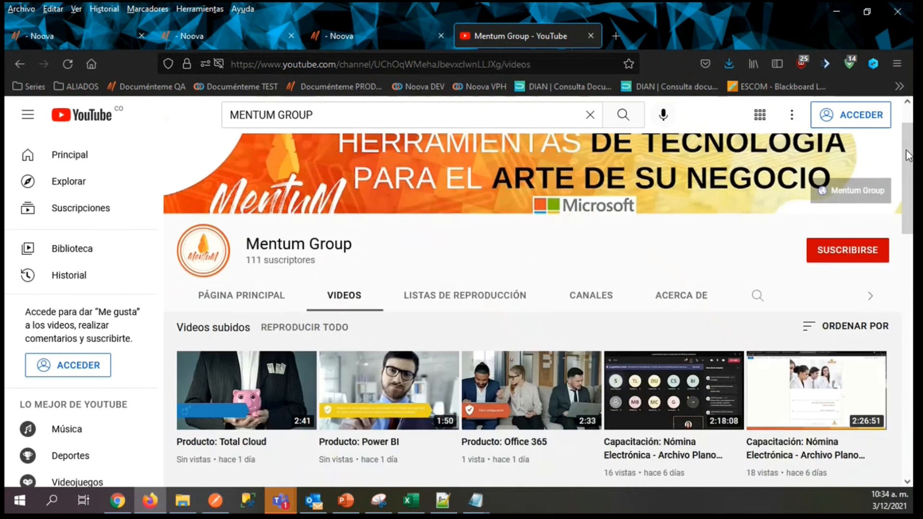
pyautogui.moveTo(908, 137); pyautogui.dragTo(906, 182)
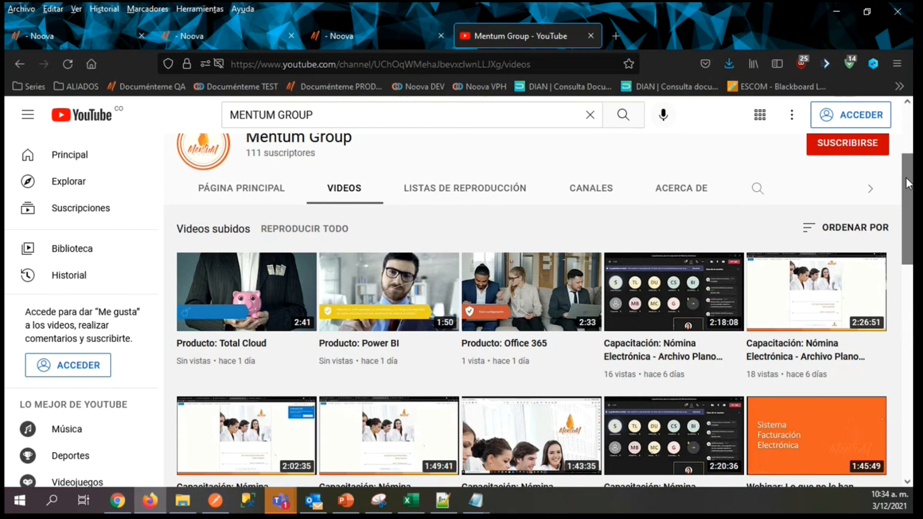
pyautogui.moveTo(906, 183); pyautogui.dragTo(911, 234)
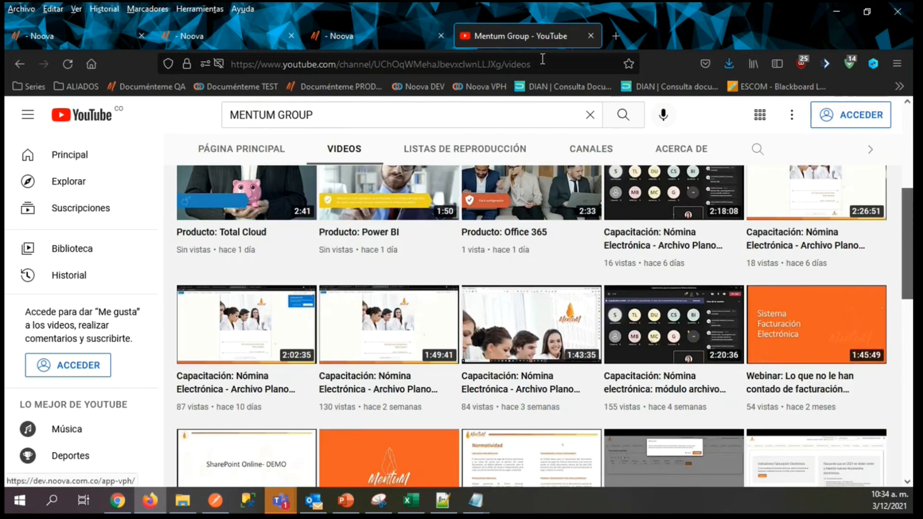
# Select the web address of the channel's videos page and look over the uploaded training videos again.
pyautogui.click(556, 67)
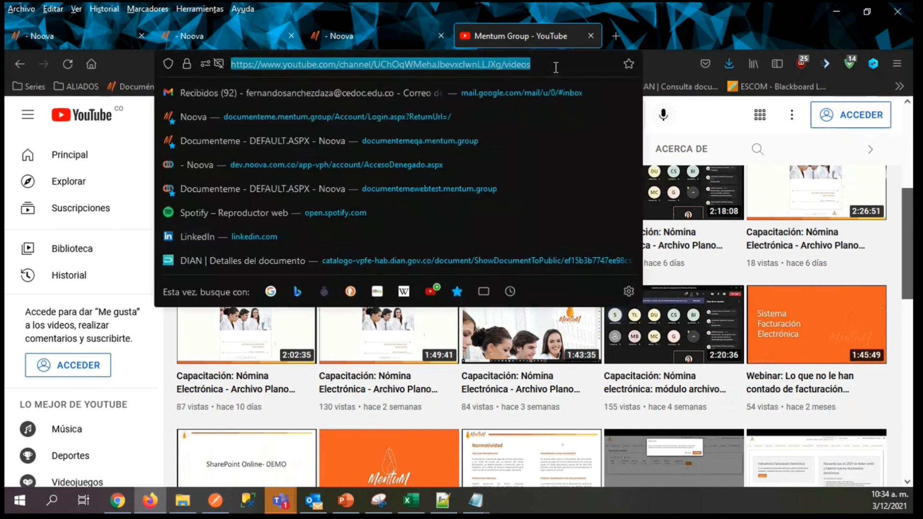
pyautogui.click(667, 33)
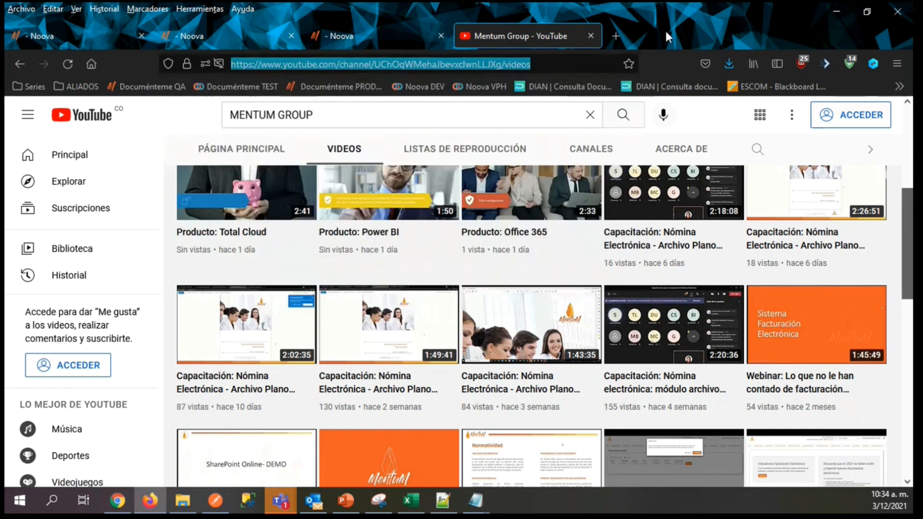
pyautogui.click(696, 118)
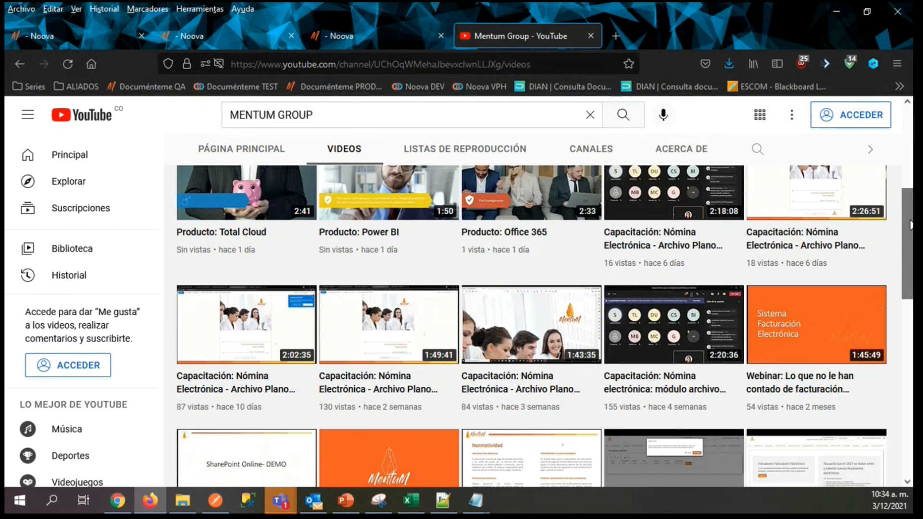
pyautogui.scroll(1, 910, 215)
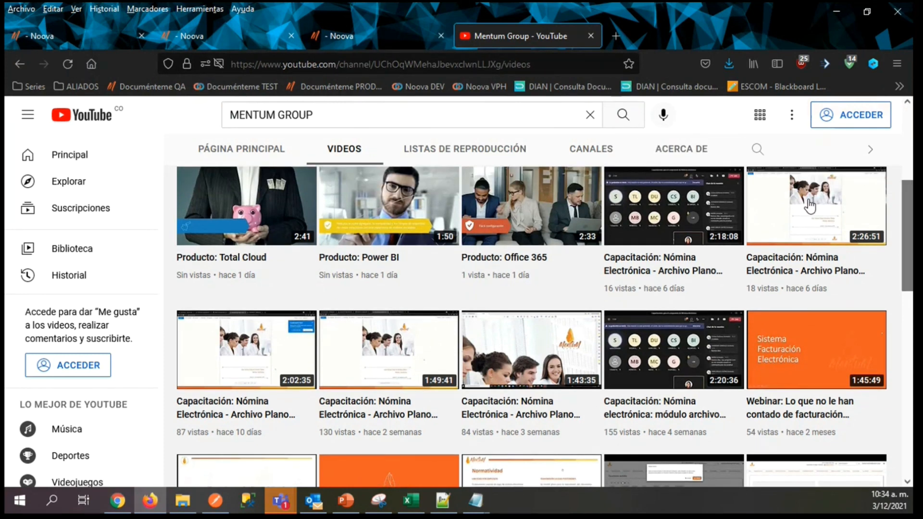
pyautogui.click(566, 64)
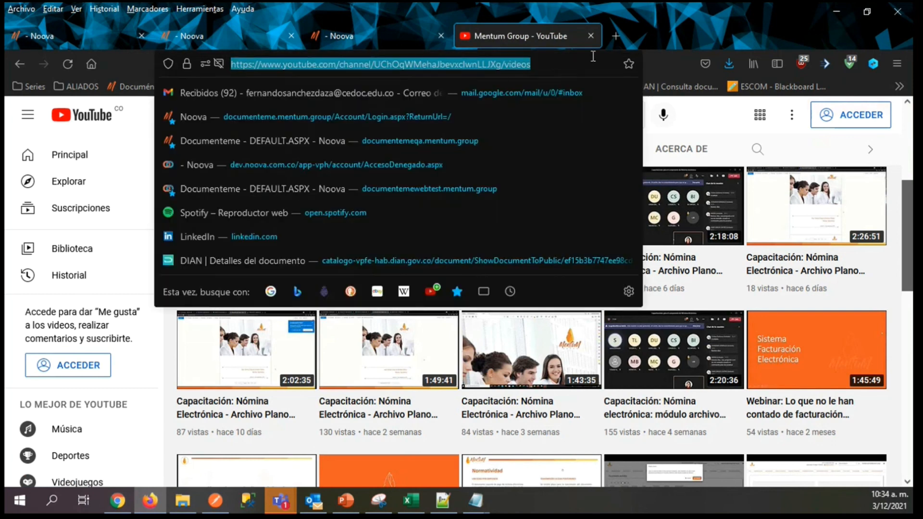
pyautogui.click(679, 18)
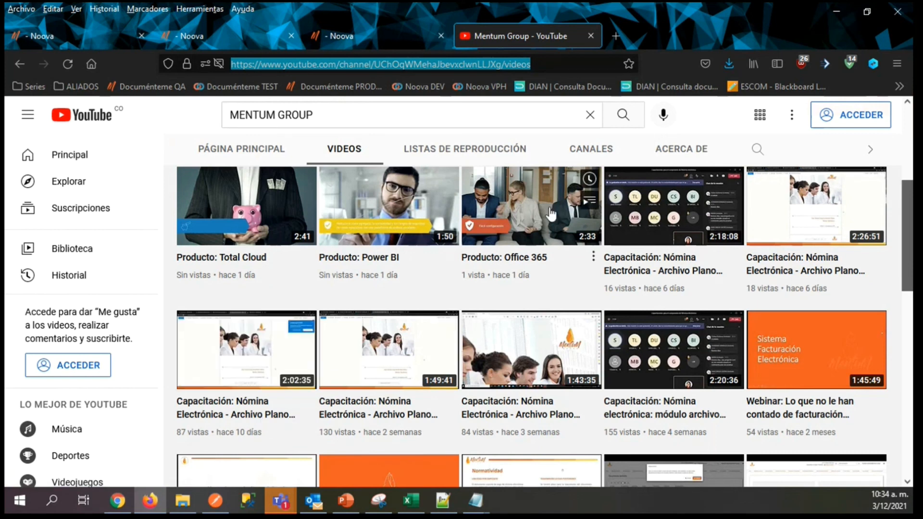
pyautogui.hotkey('alt', 'Tab')
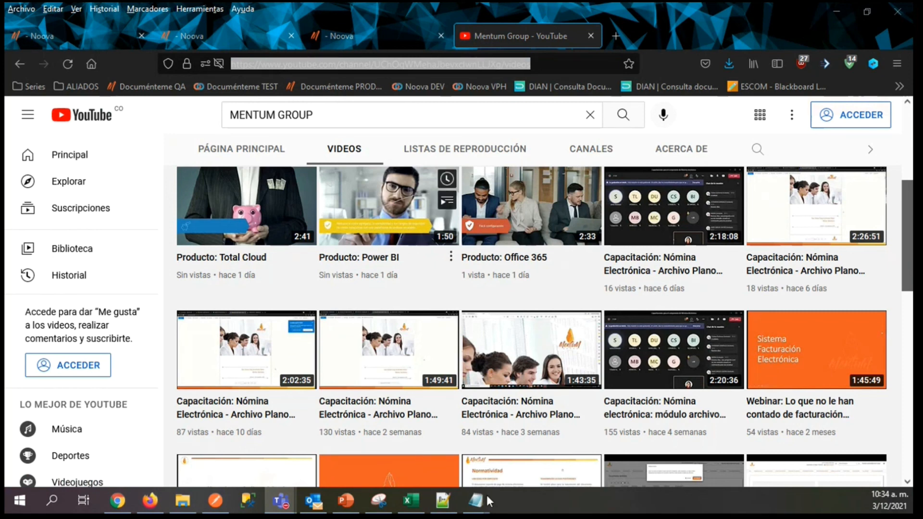
pyautogui.moveTo(912, 238); pyautogui.dragTo(903, 214)
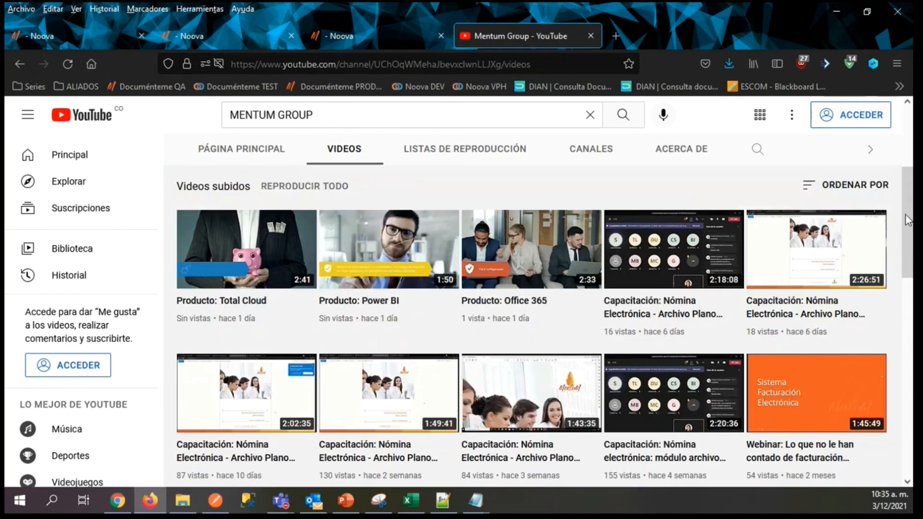